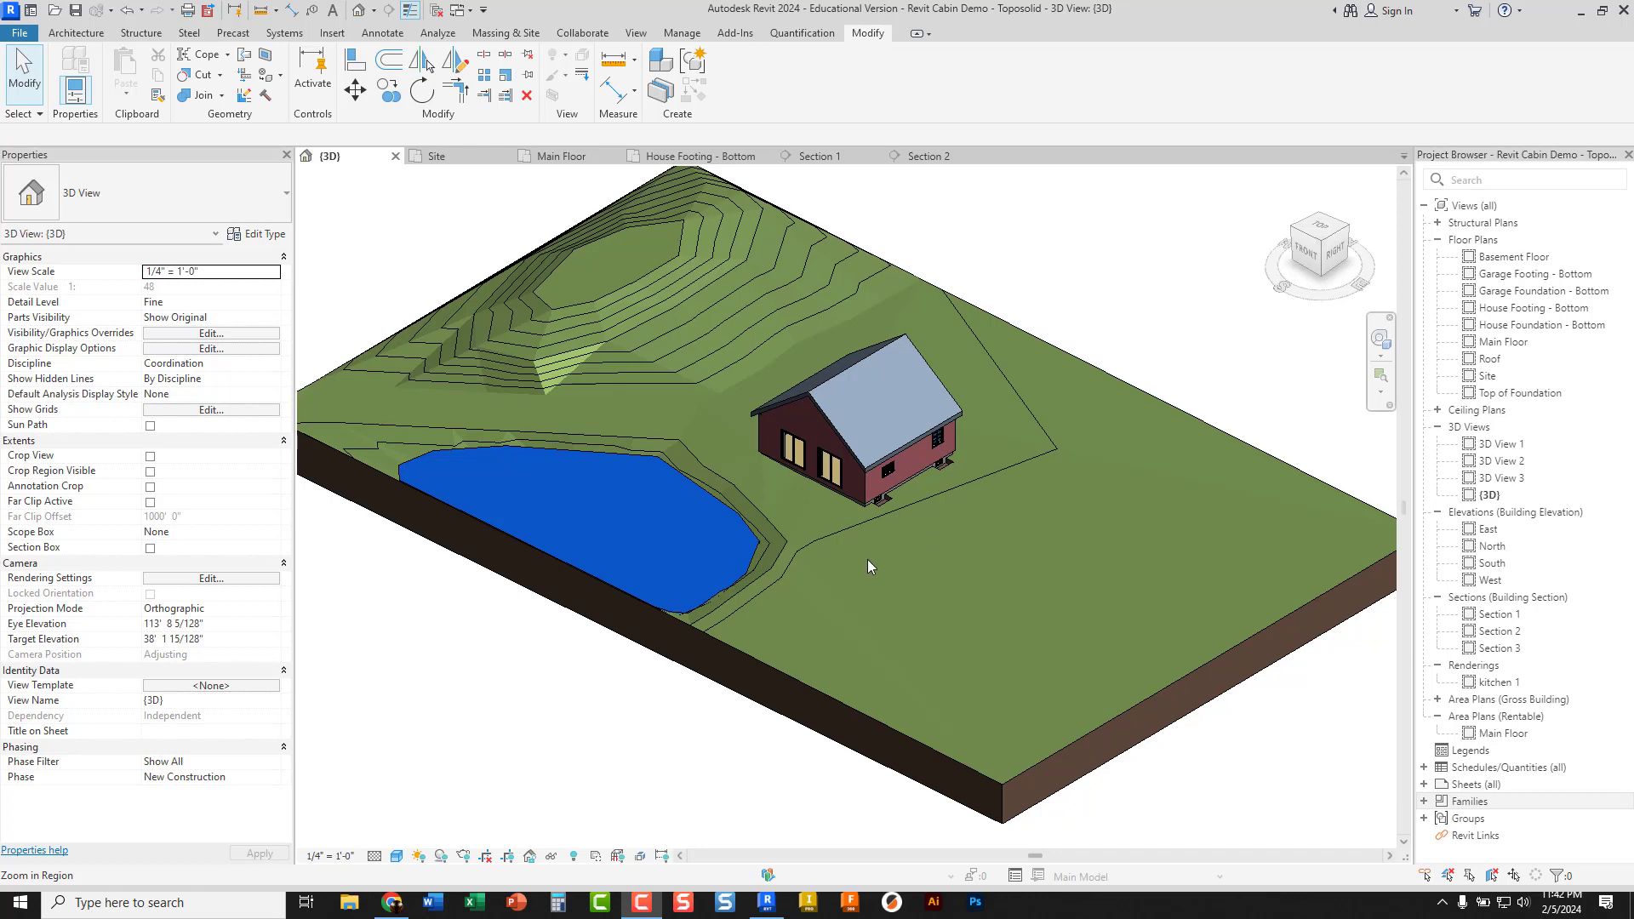
# Open the Site plan and delete the stray pond line, the pond ellipse and the curved hillside line
pyautogui.click(451, 157)
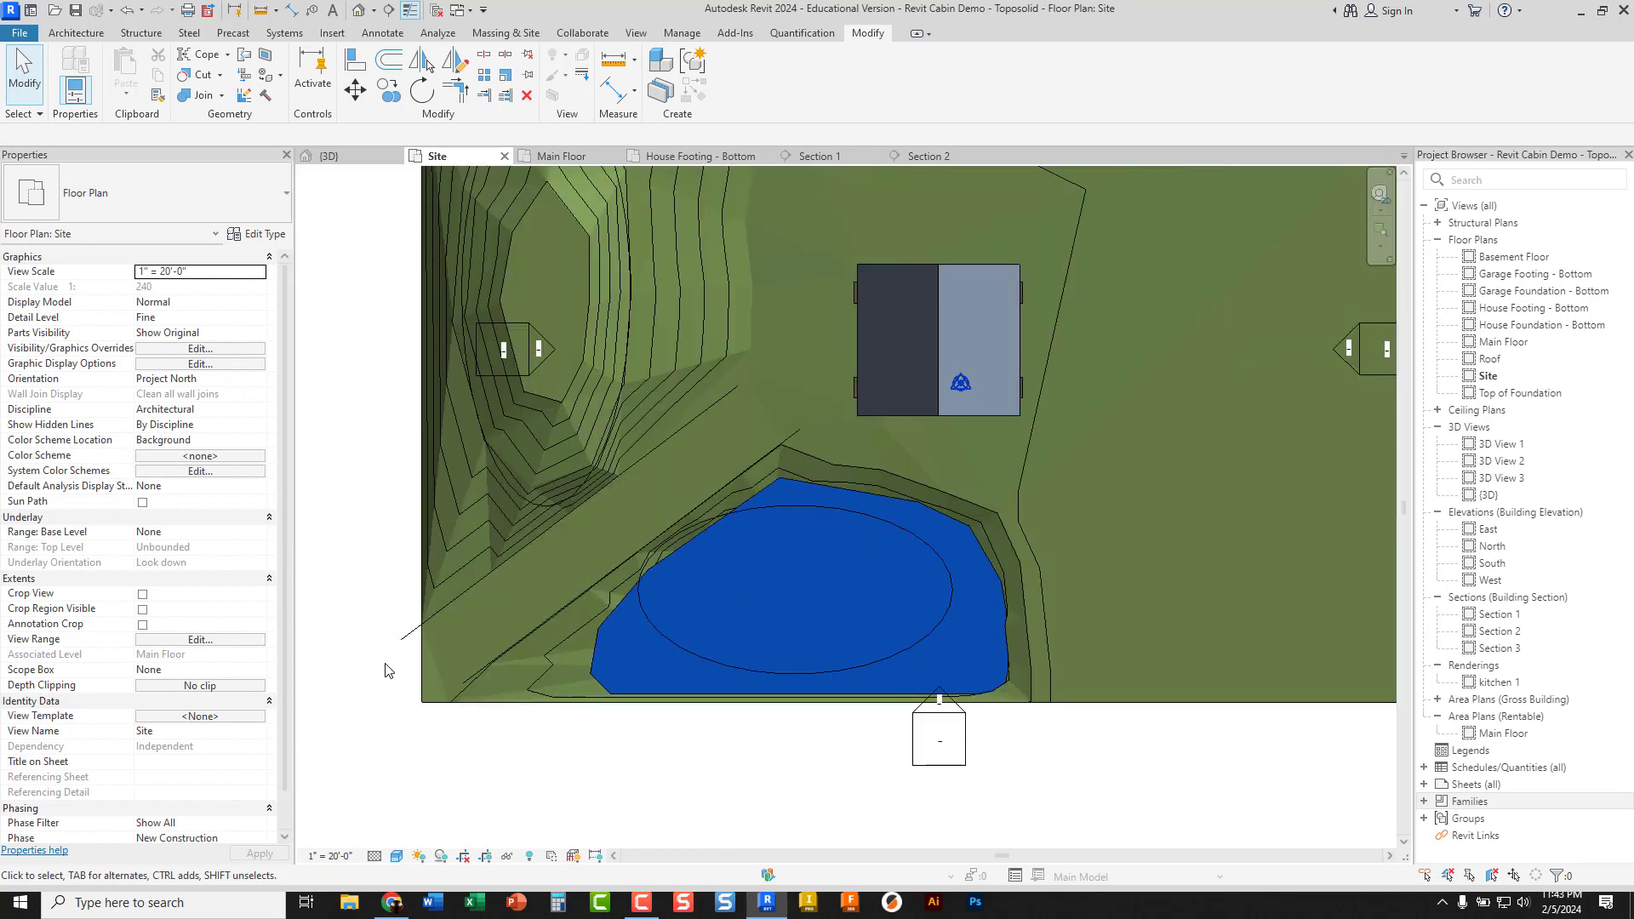
pyautogui.click(403, 645)
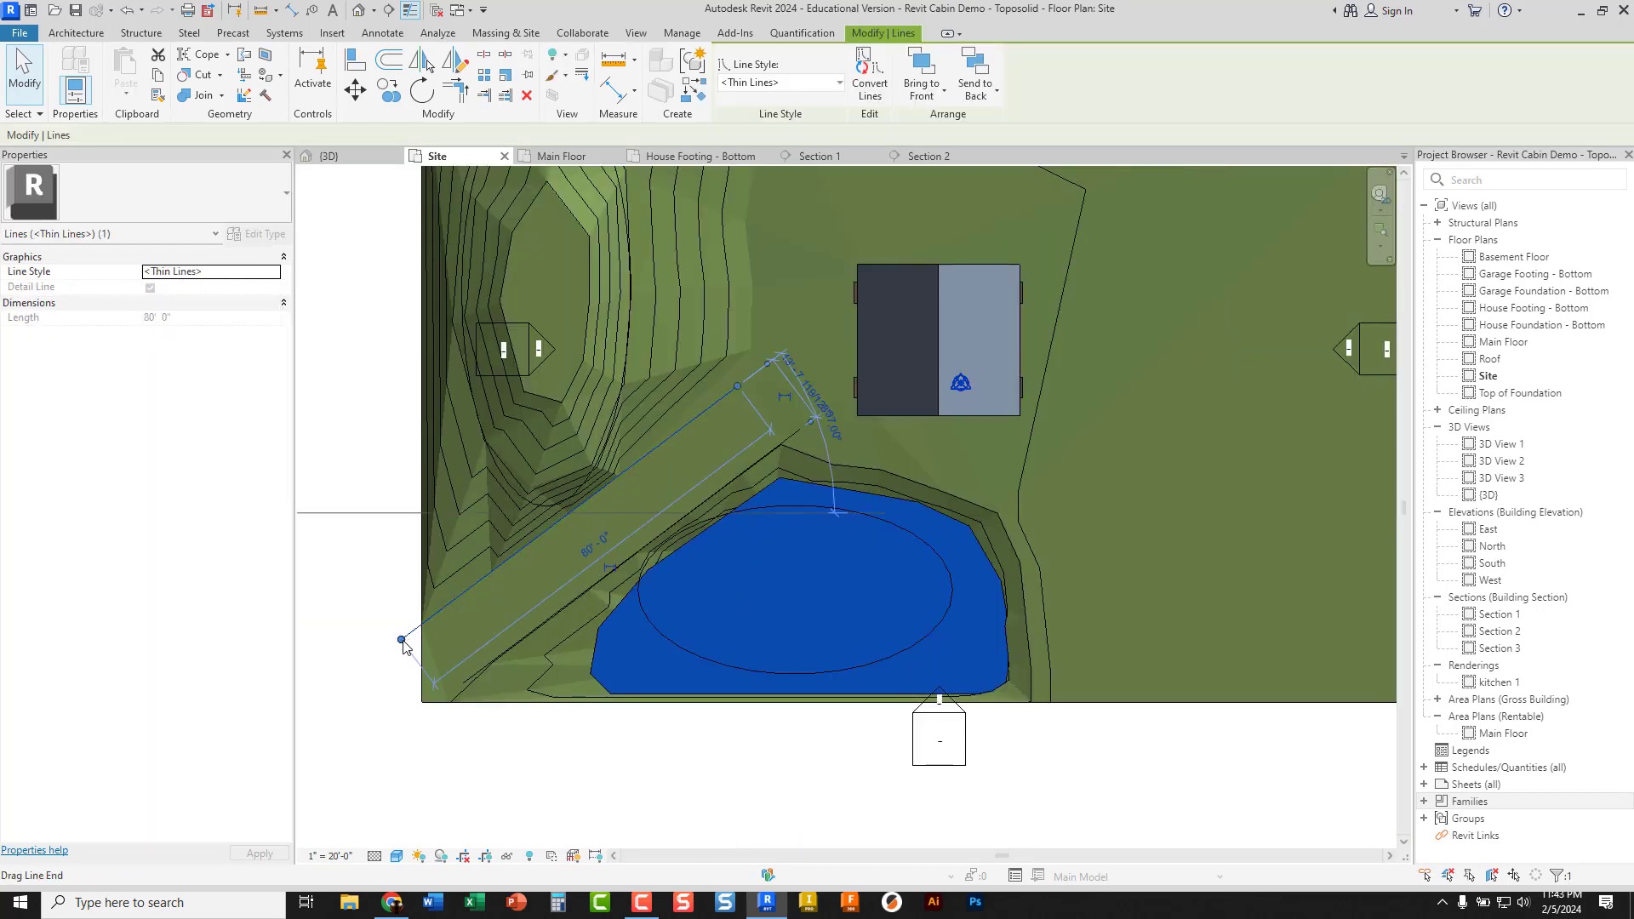
pyautogui.press('Delete')
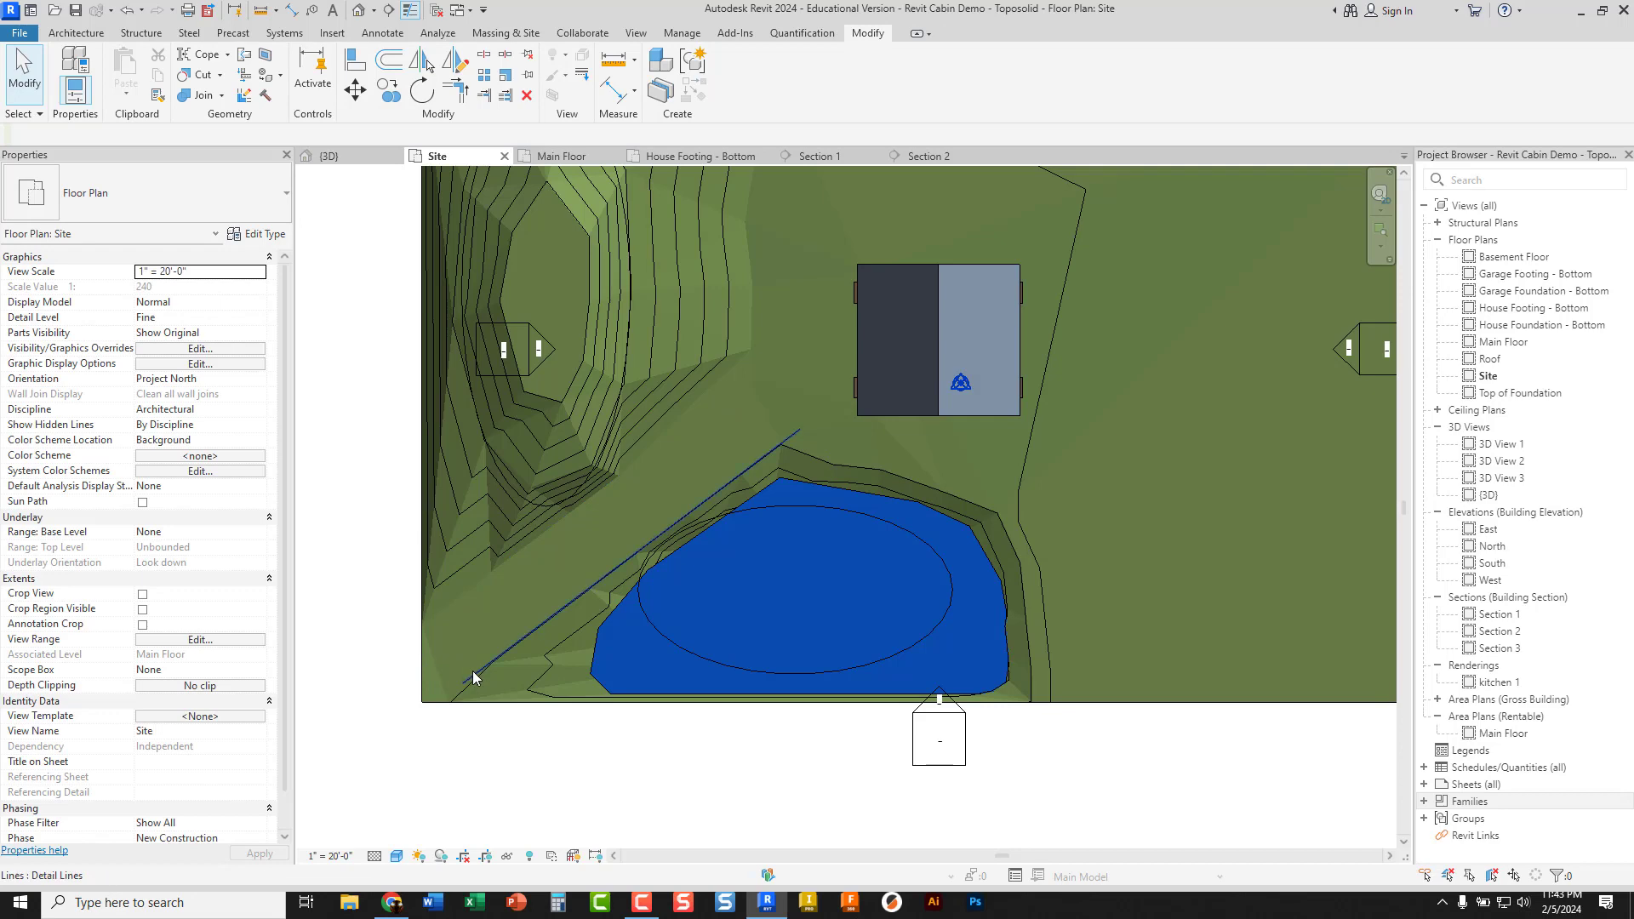
pyautogui.click(661, 630)
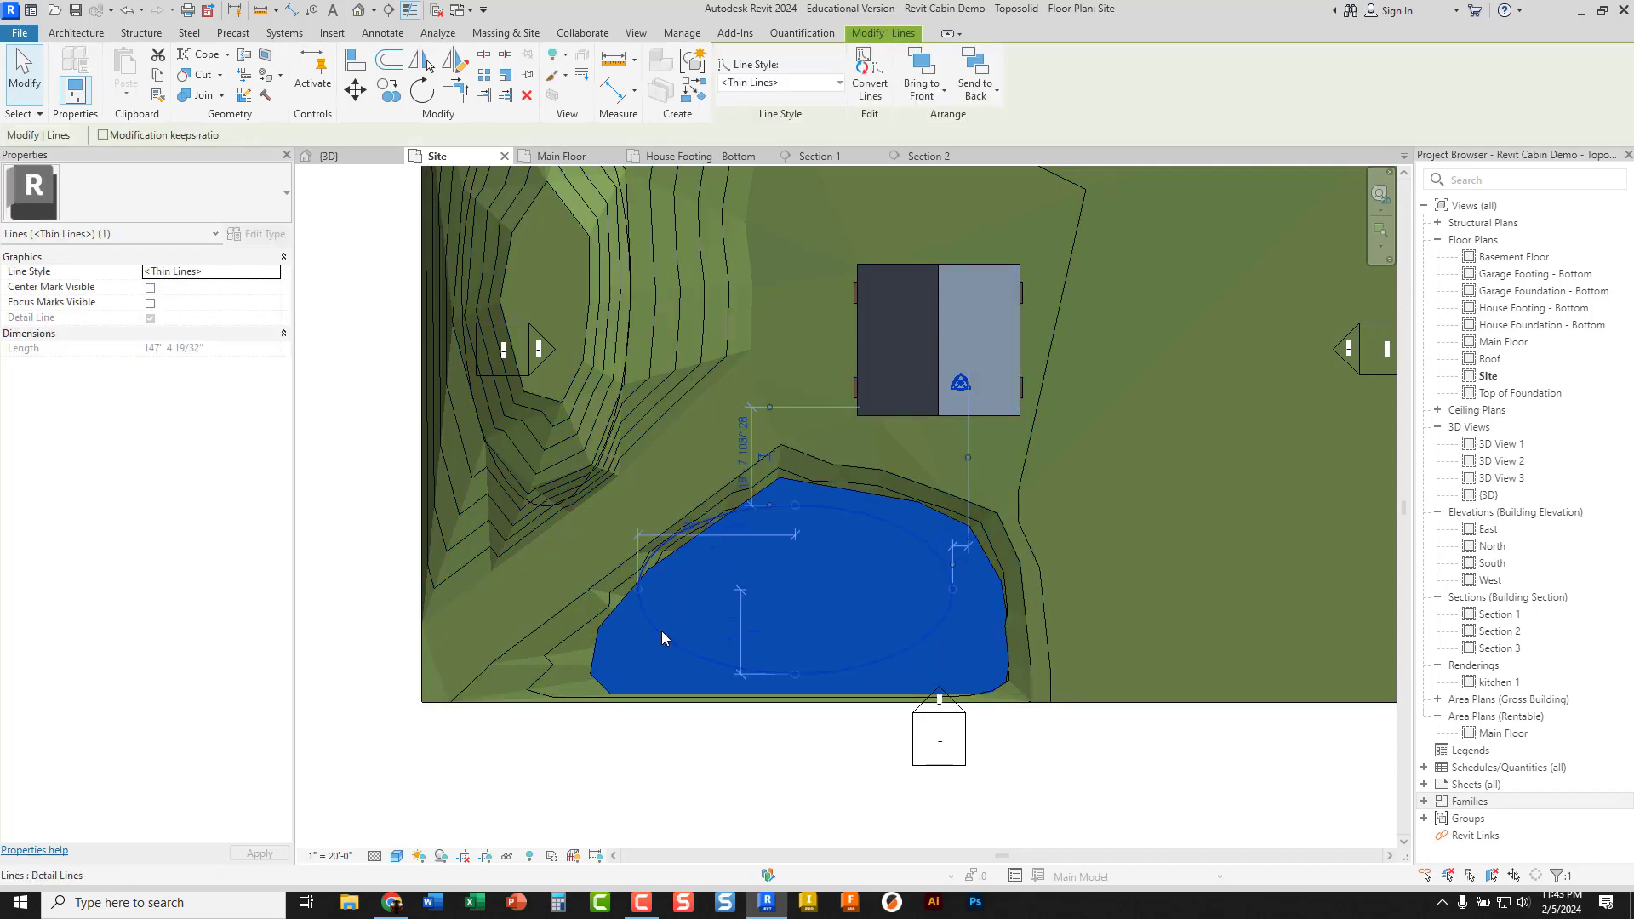
pyautogui.press('Delete')
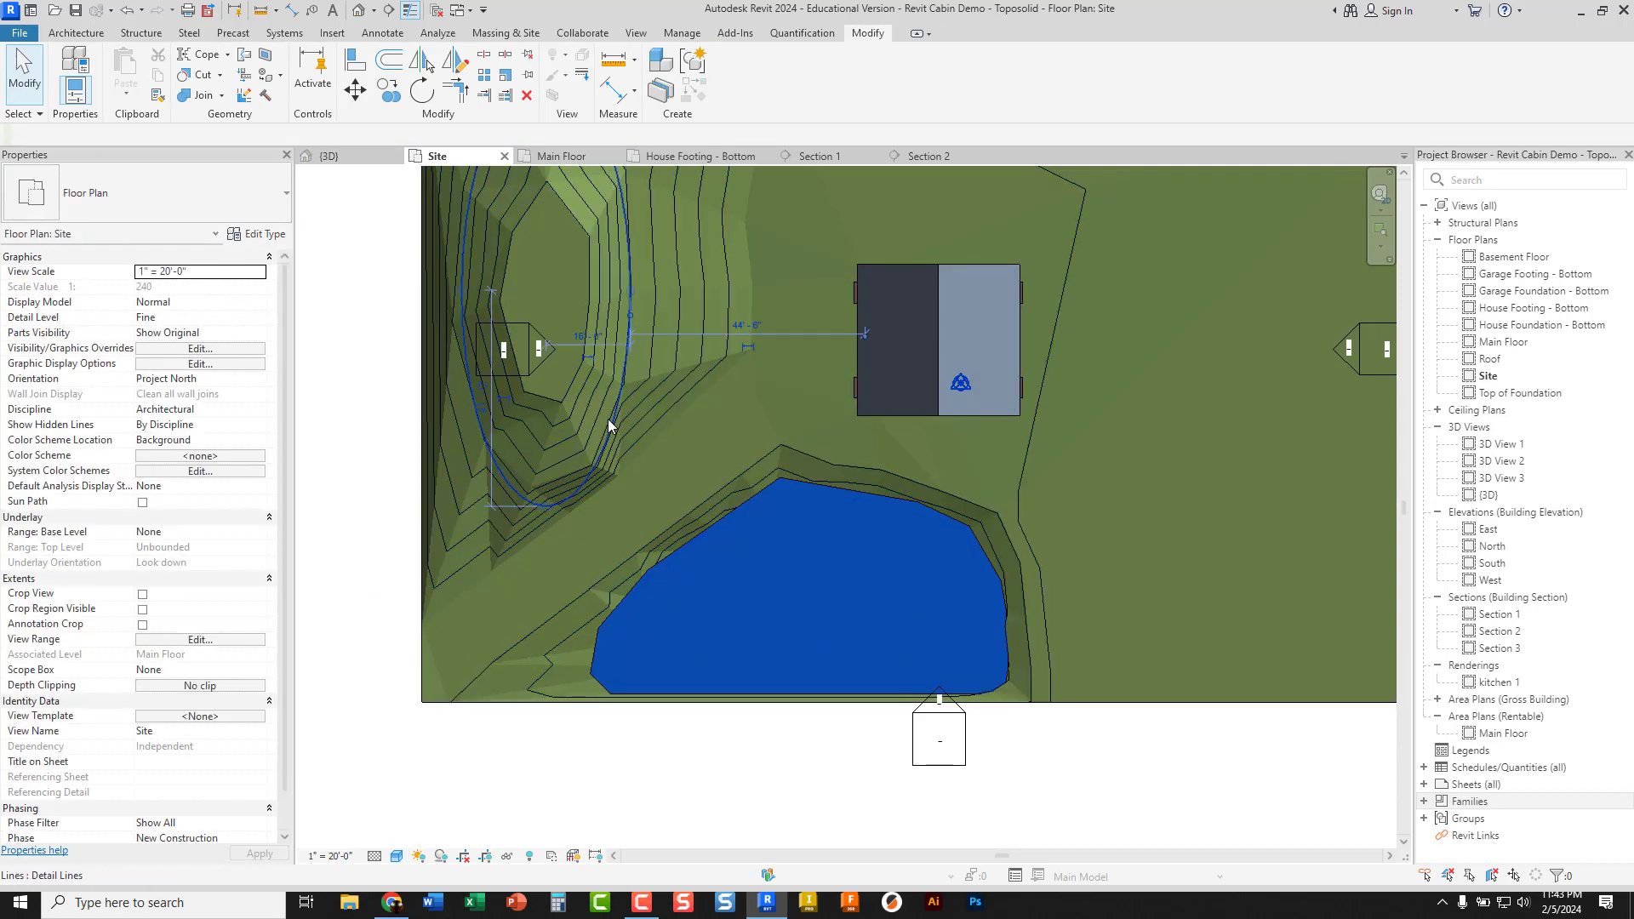
pyautogui.click(609, 420)
pyautogui.press('Delete')
# Select the Grassland toposolid in the Site plan
pyautogui.scroll(-2, 518, 490)
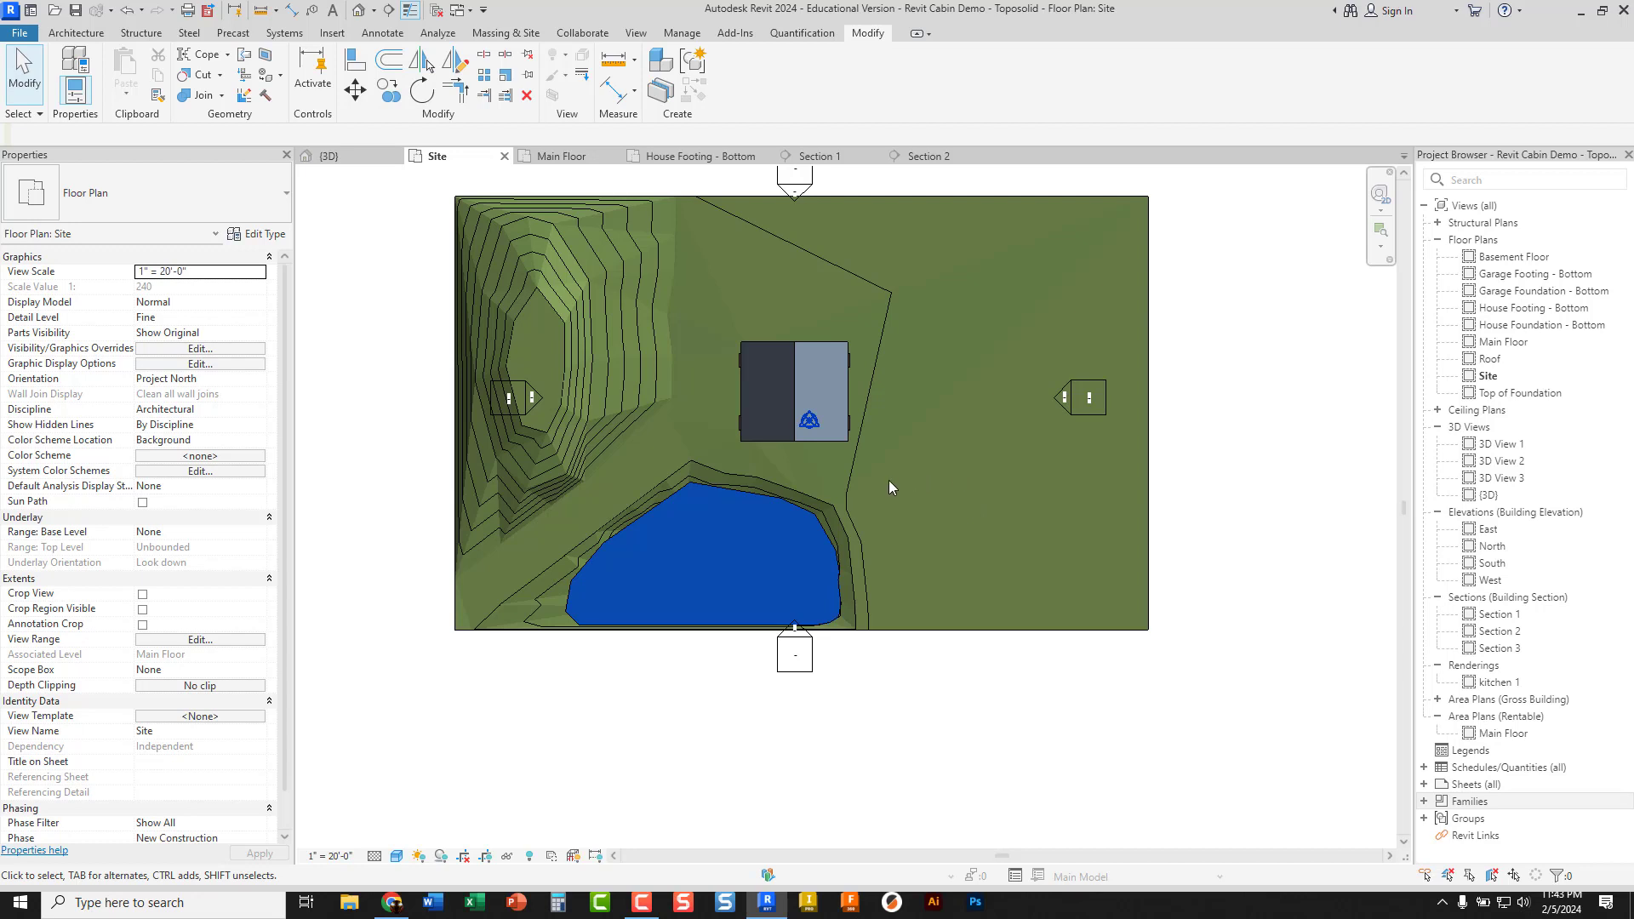
pyautogui.scroll(1, 836, 308)
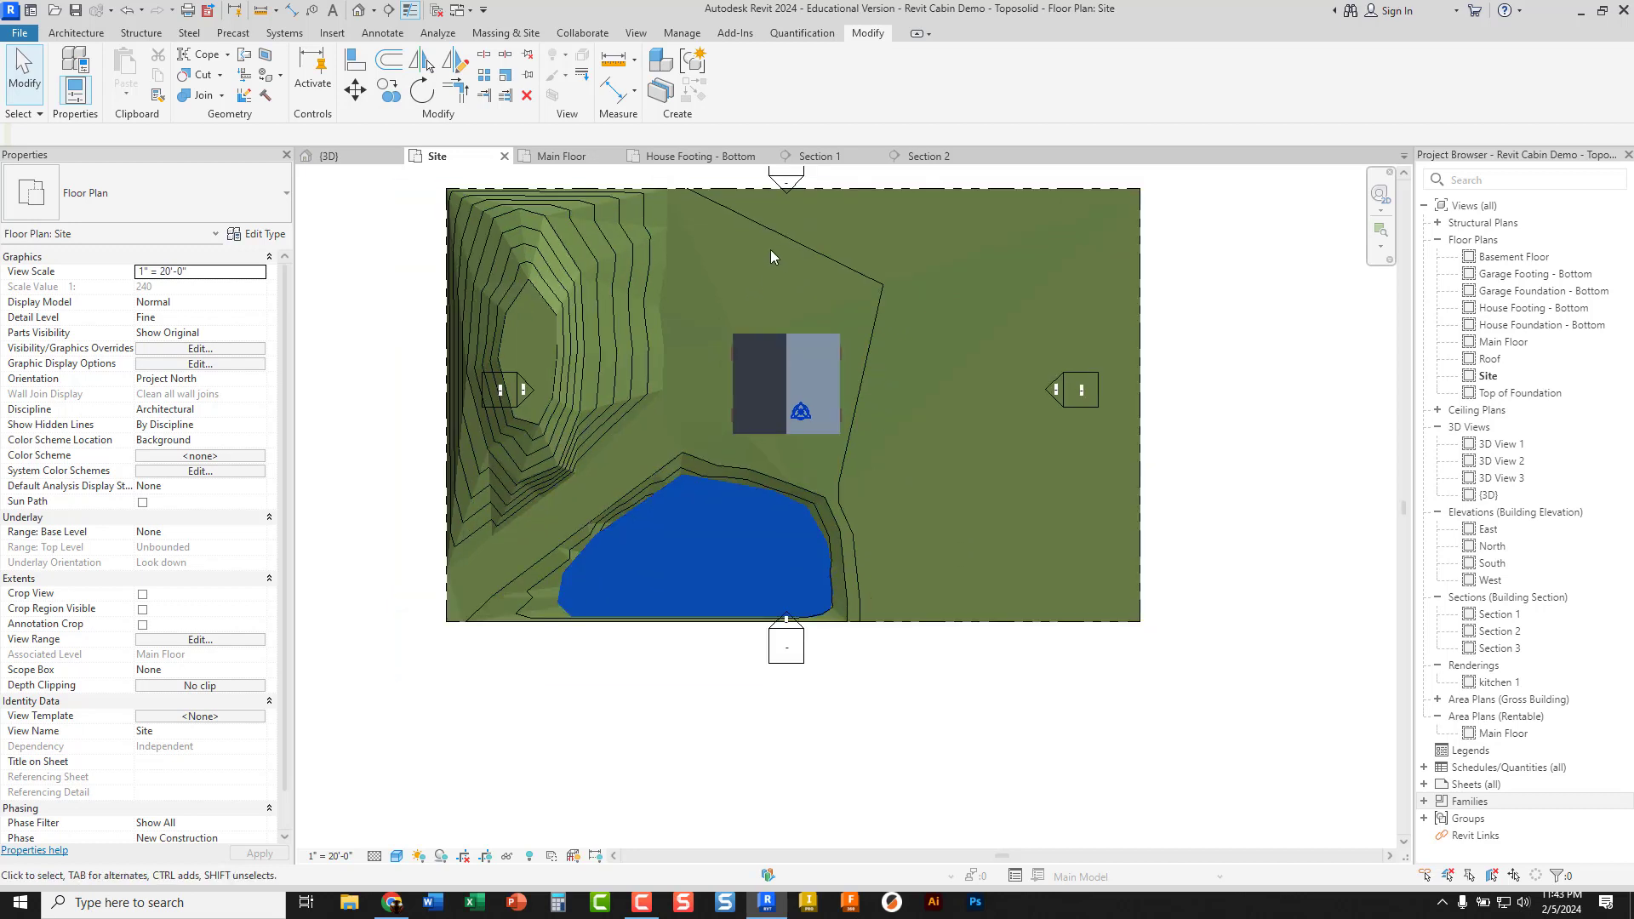
pyautogui.scroll(3, 769, 255)
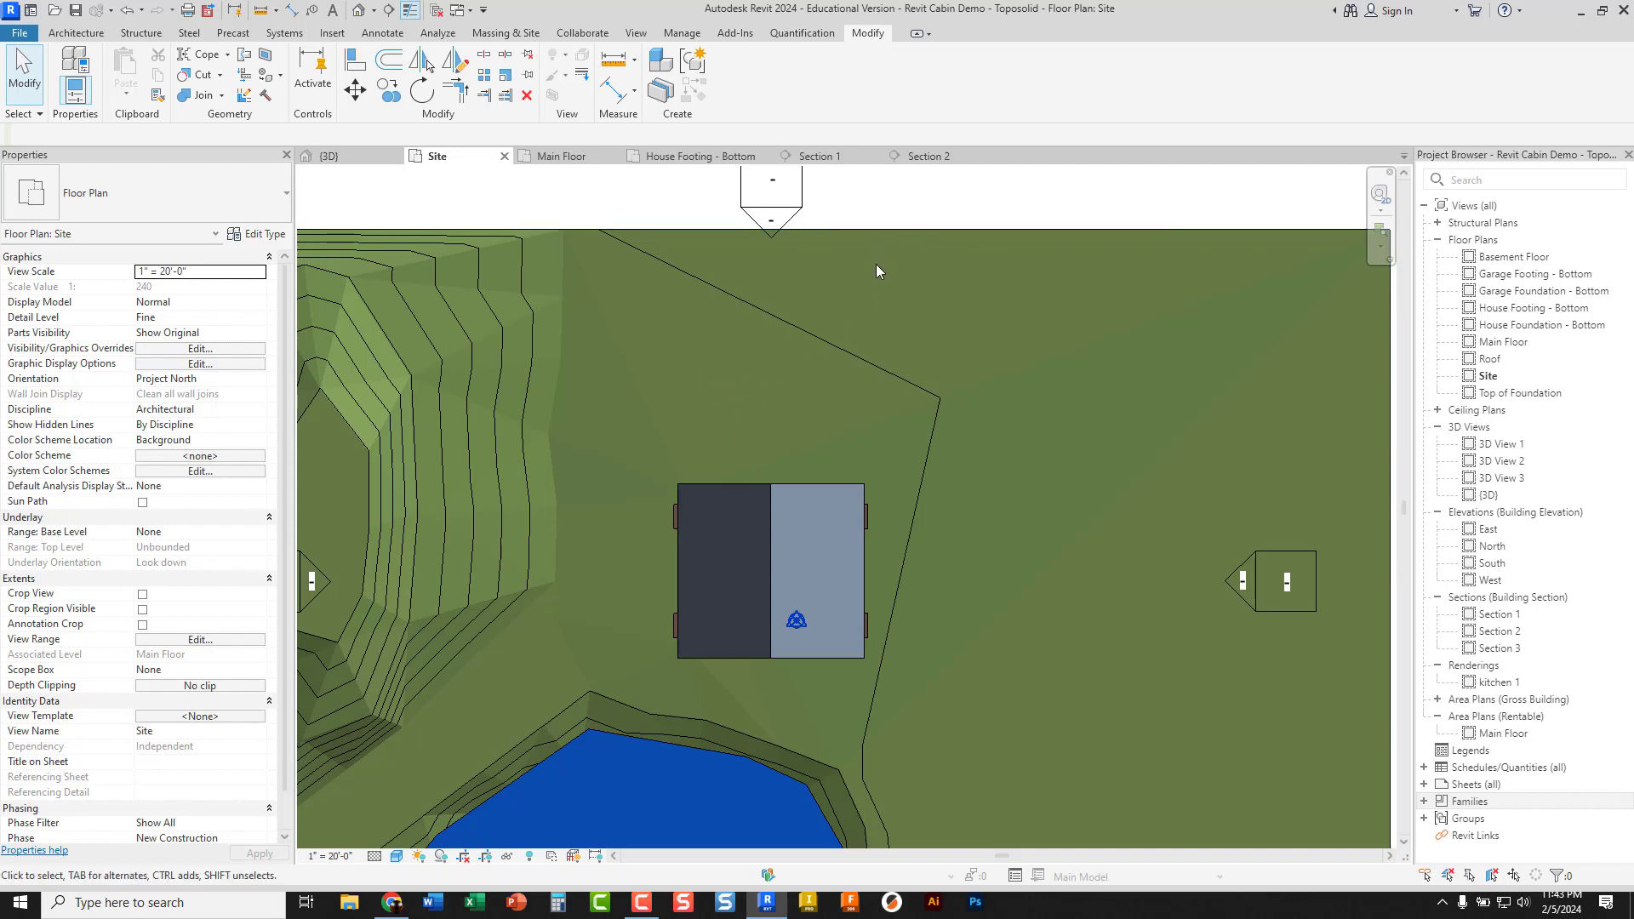
pyautogui.scroll(-3, 857, 340)
pyautogui.scroll(-1, 858, 341)
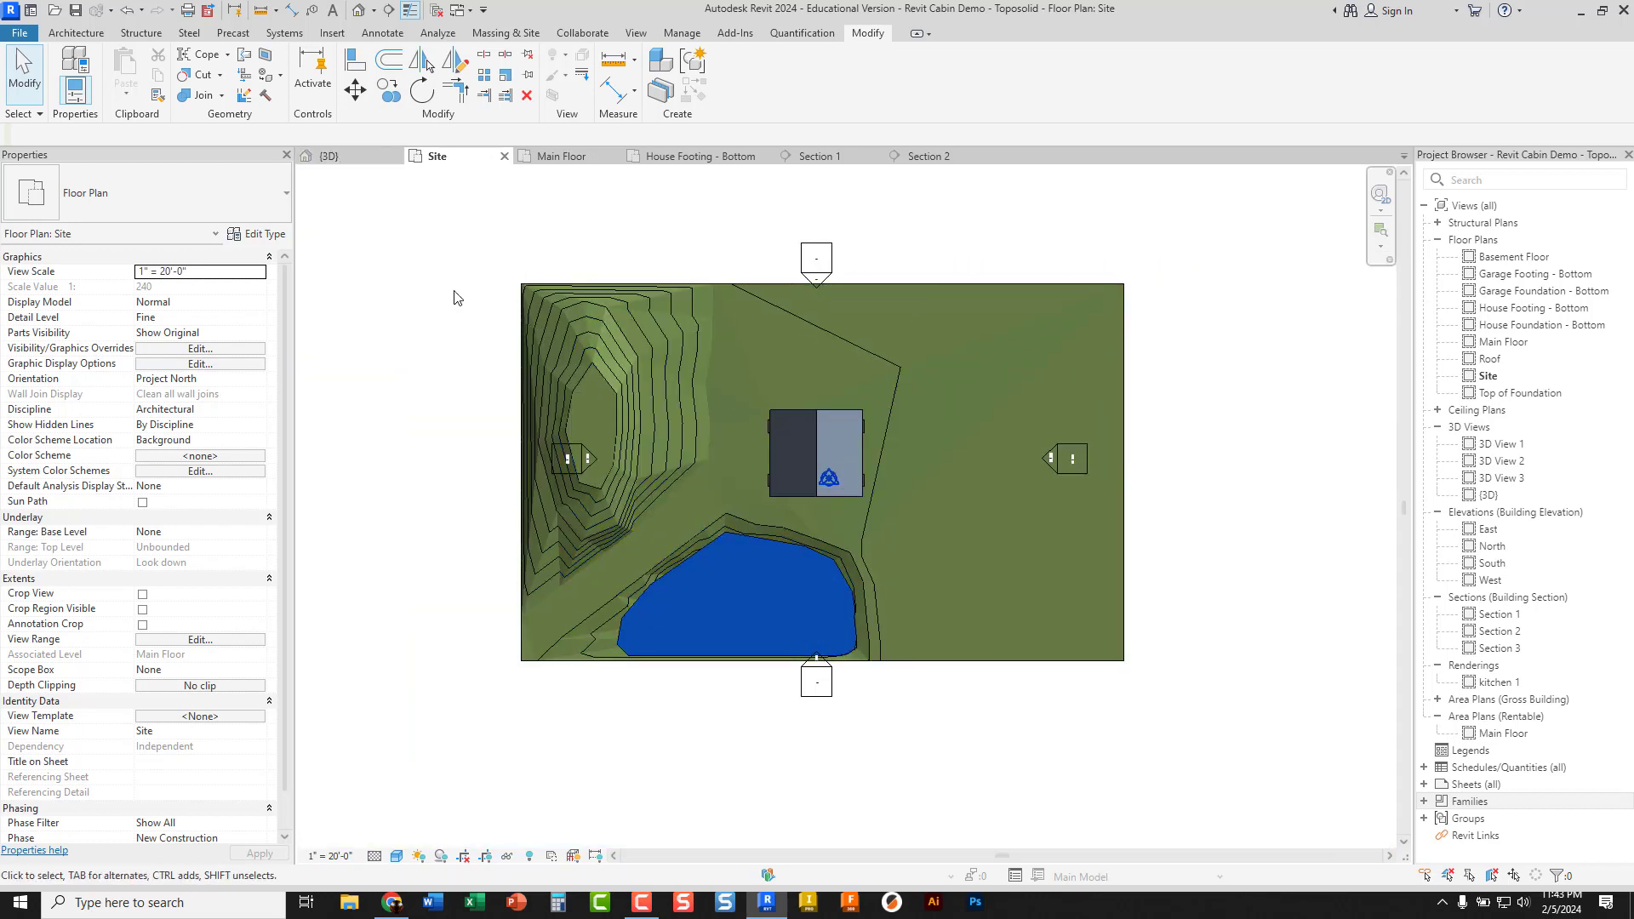
pyautogui.click(590, 385)
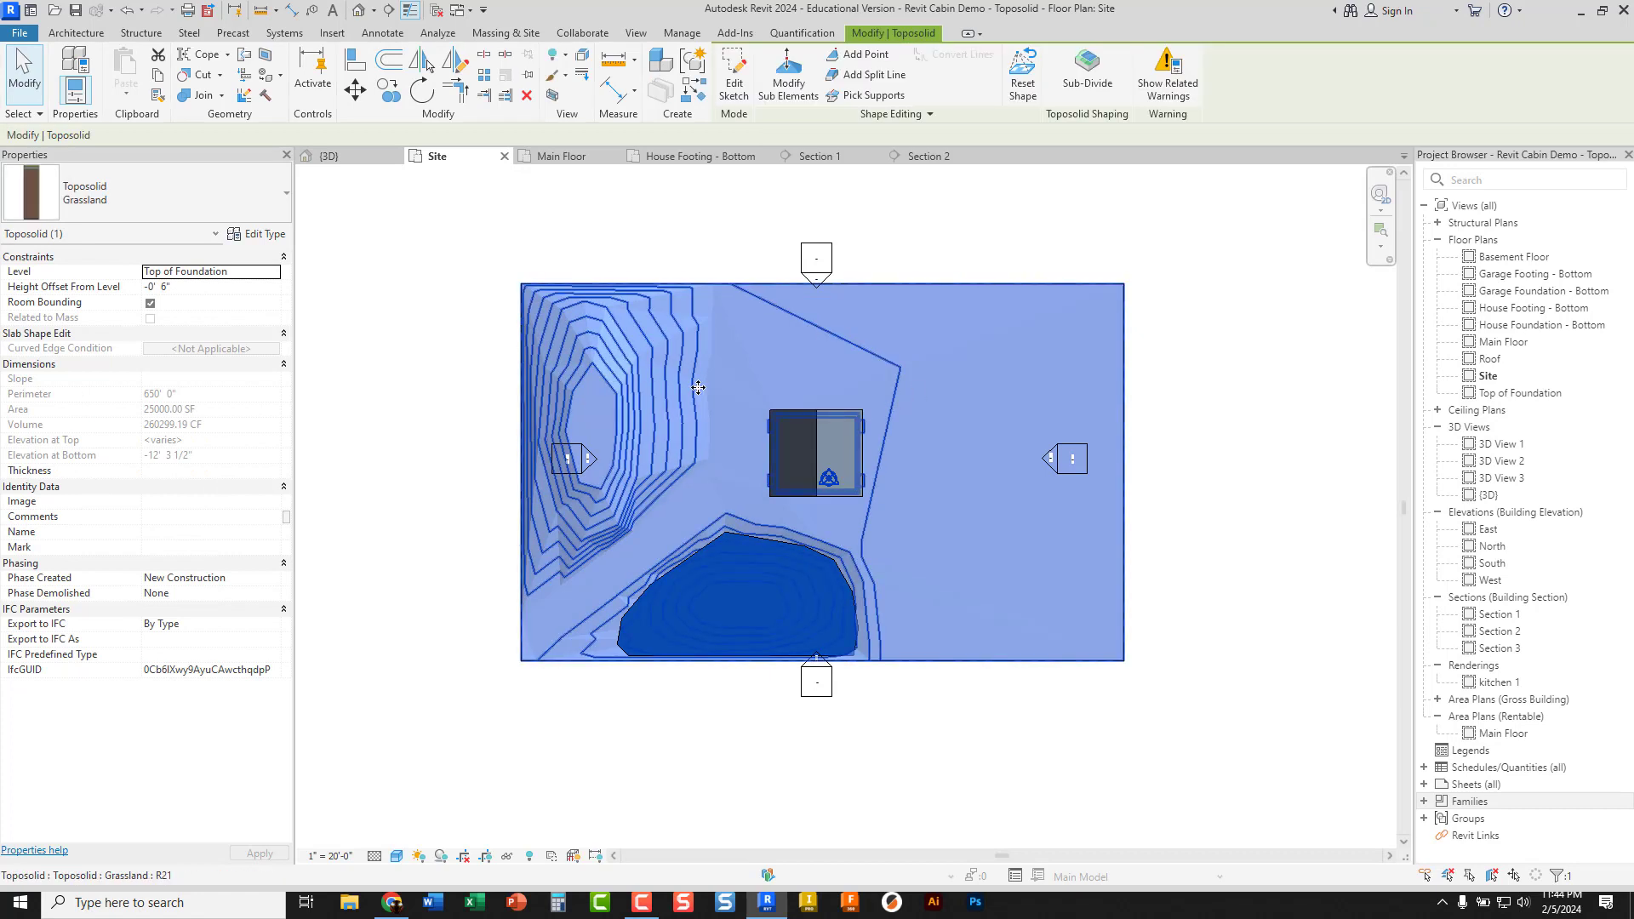
# Sketch a rectangular toposolid sub-division of about 677.65 SF from the cabin's corner northward
pyautogui.click(1083, 82)
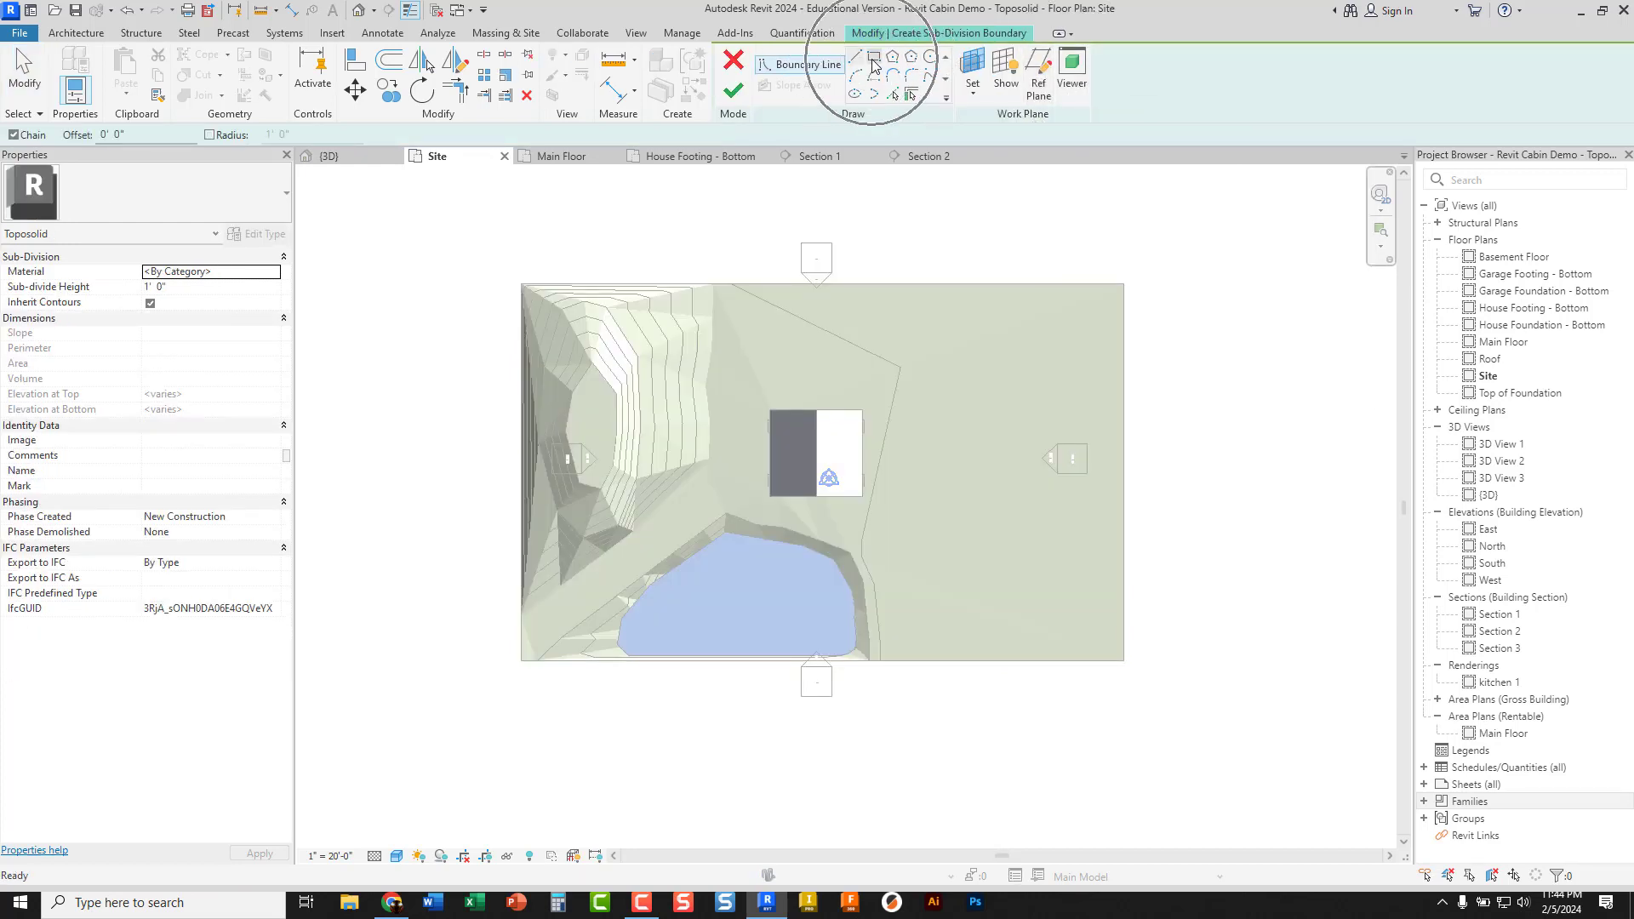
pyautogui.click(874, 64)
pyautogui.scroll(4, 807, 400)
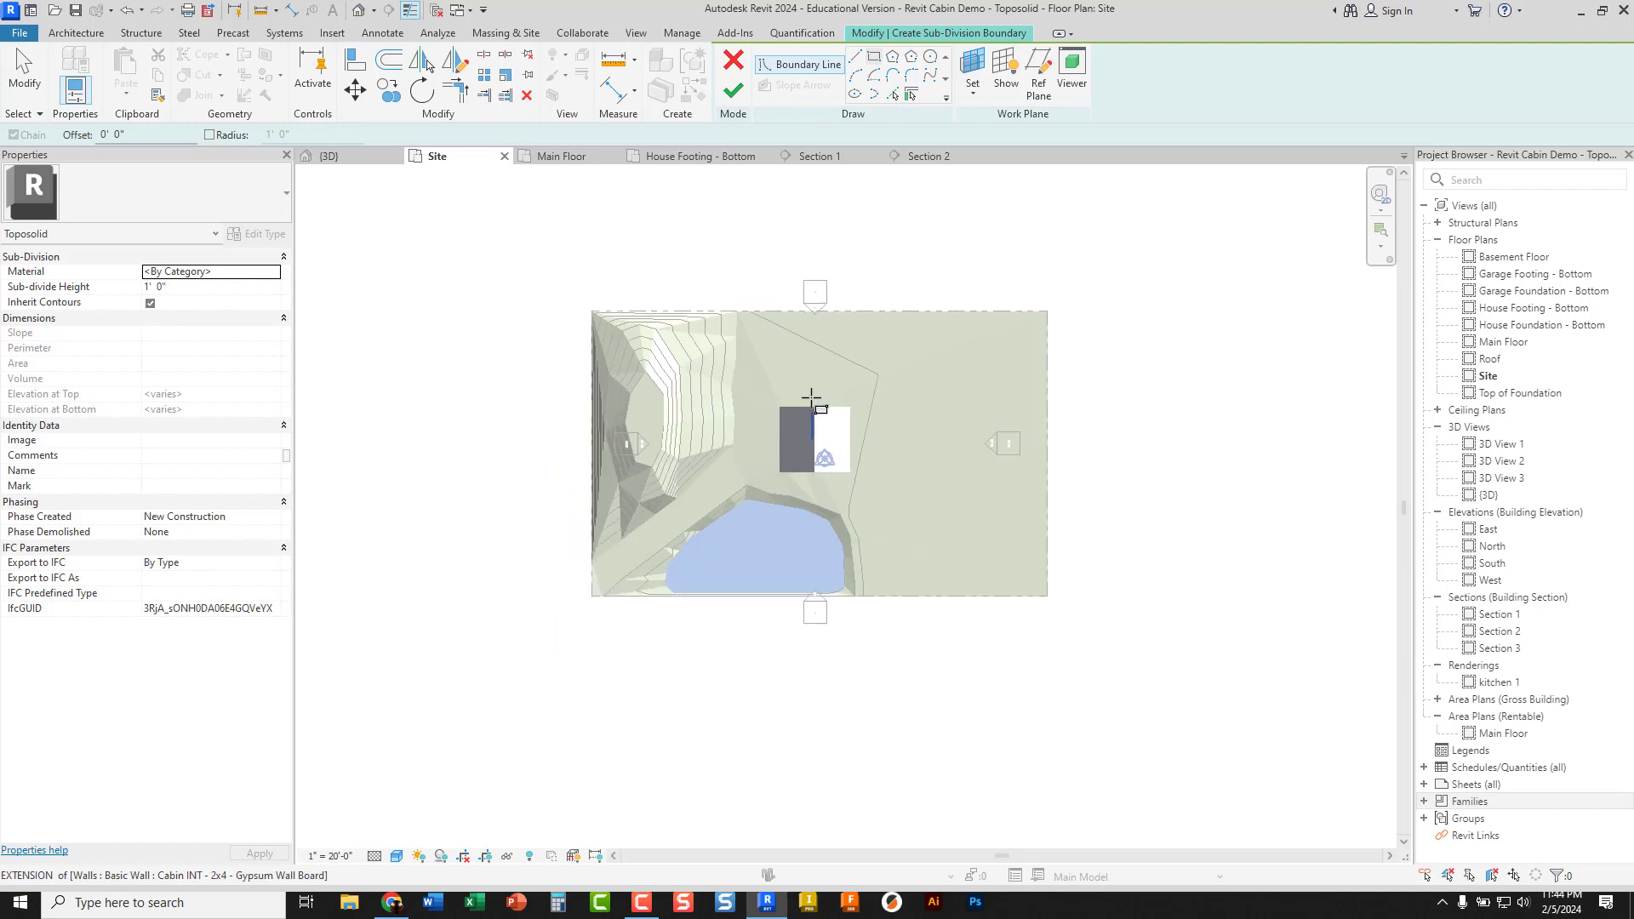
pyautogui.scroll(2, 811, 400)
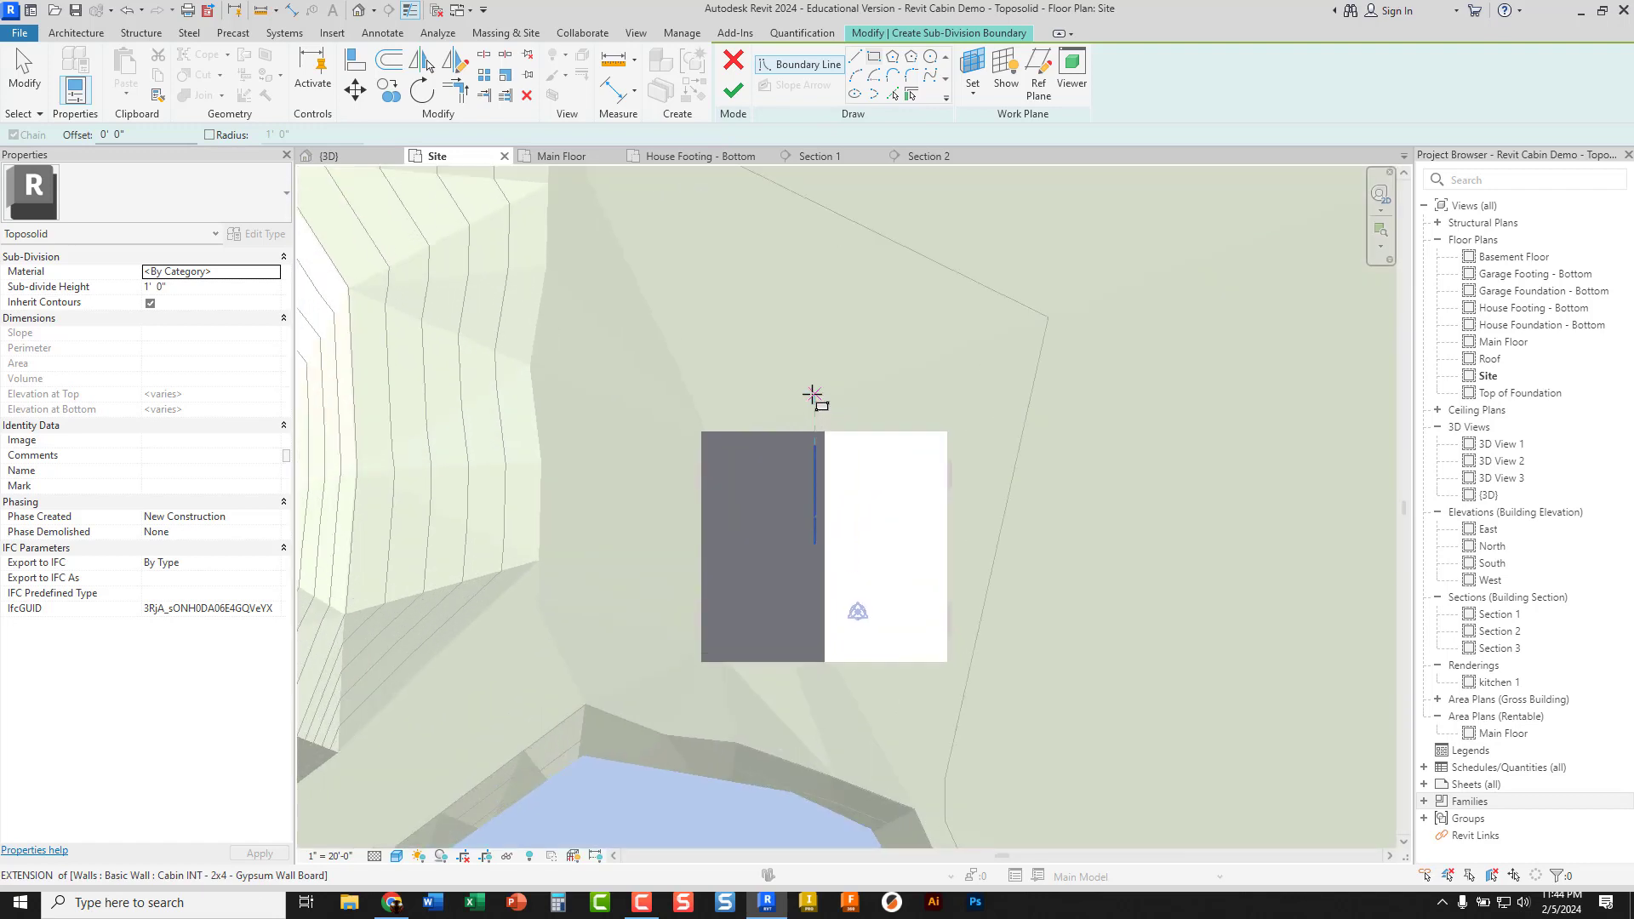
pyautogui.click(702, 432)
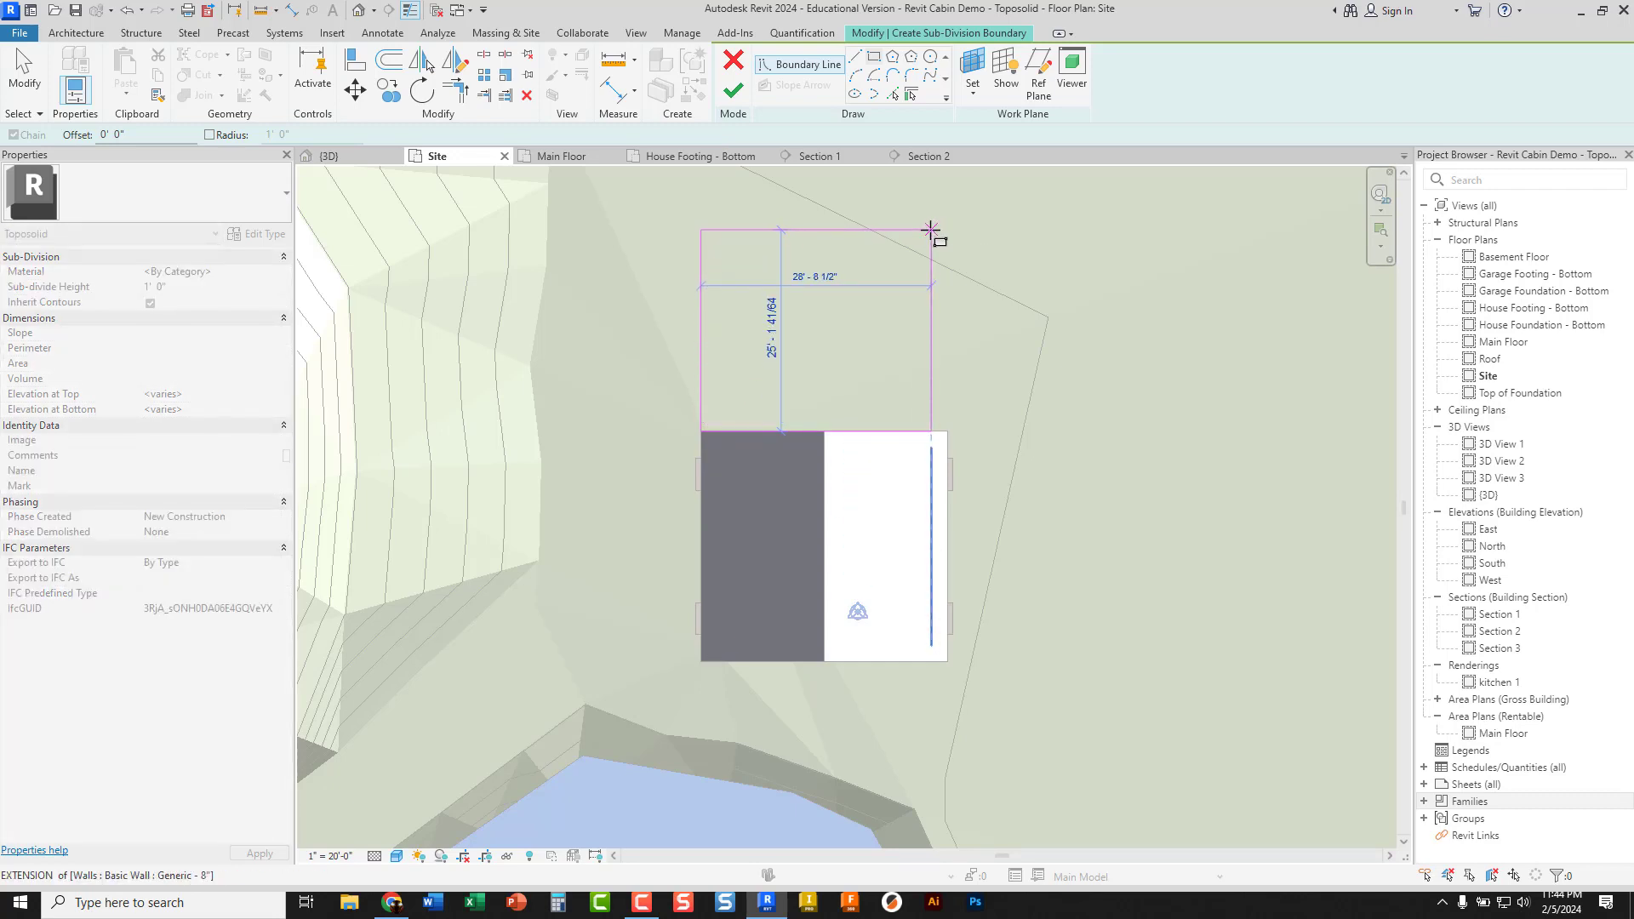
pyautogui.press('Escape')
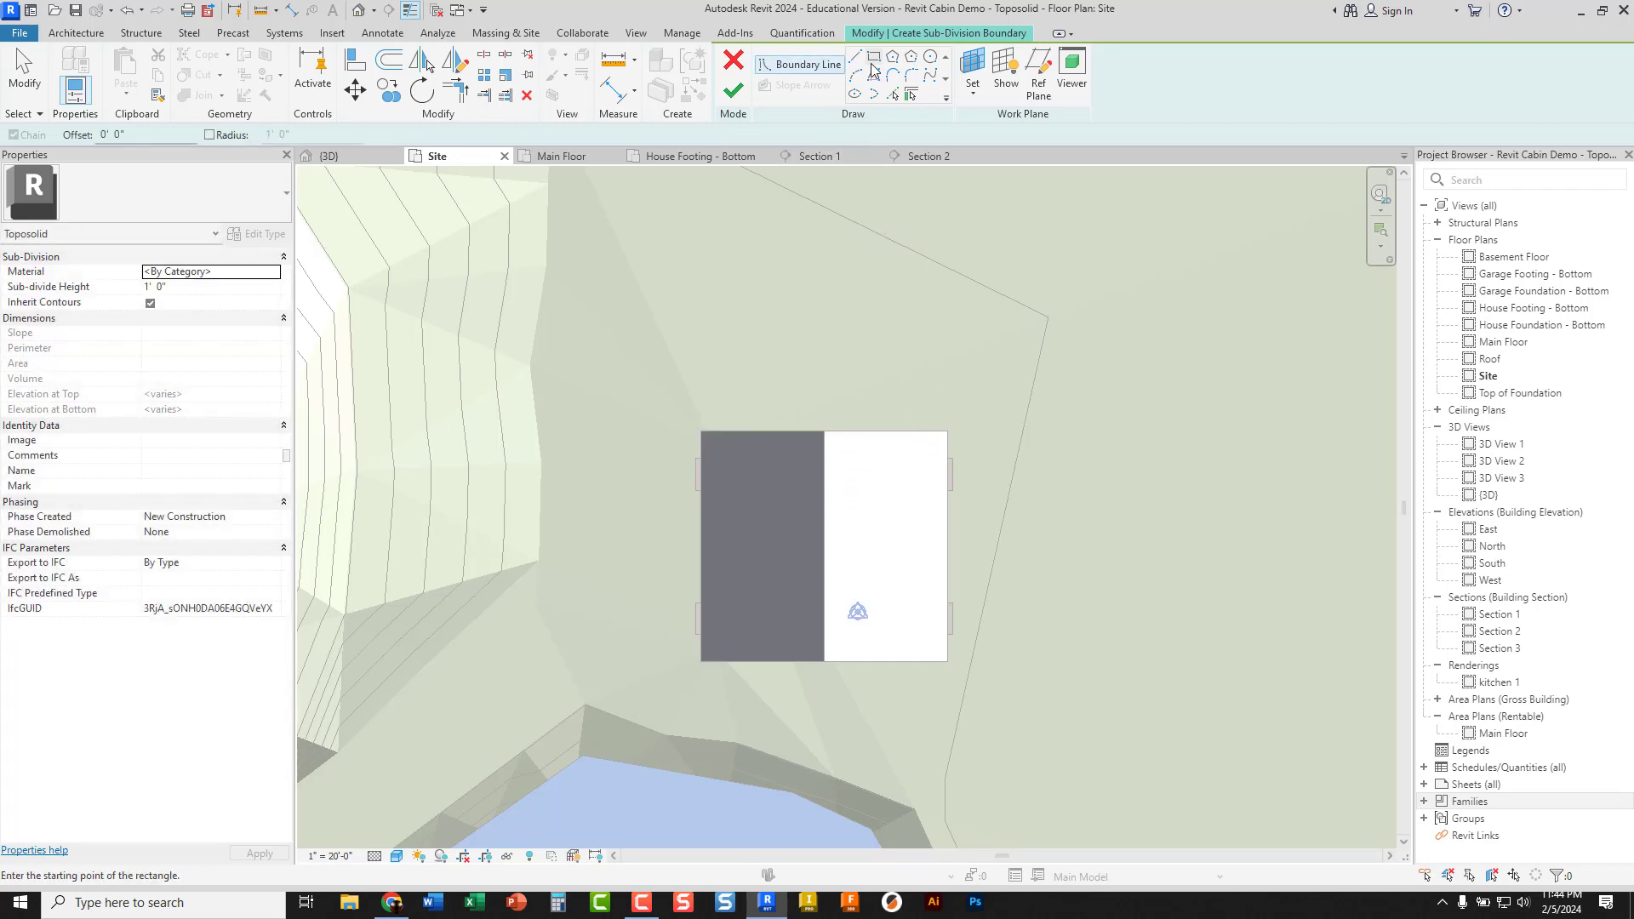
pyautogui.click(708, 413)
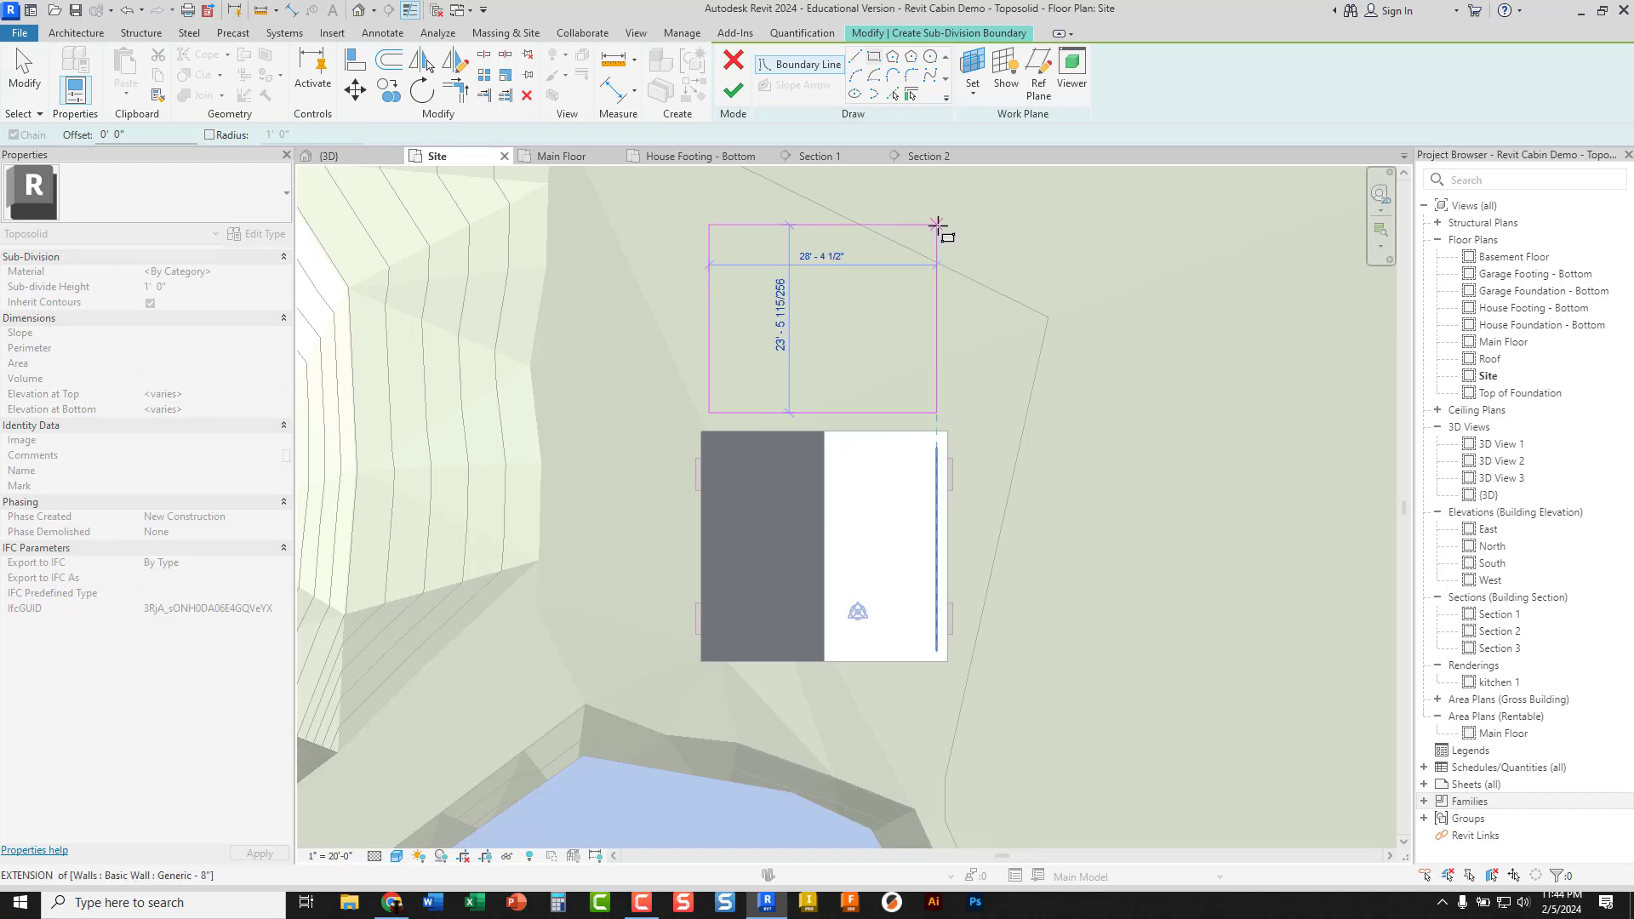
pyautogui.click(937, 222)
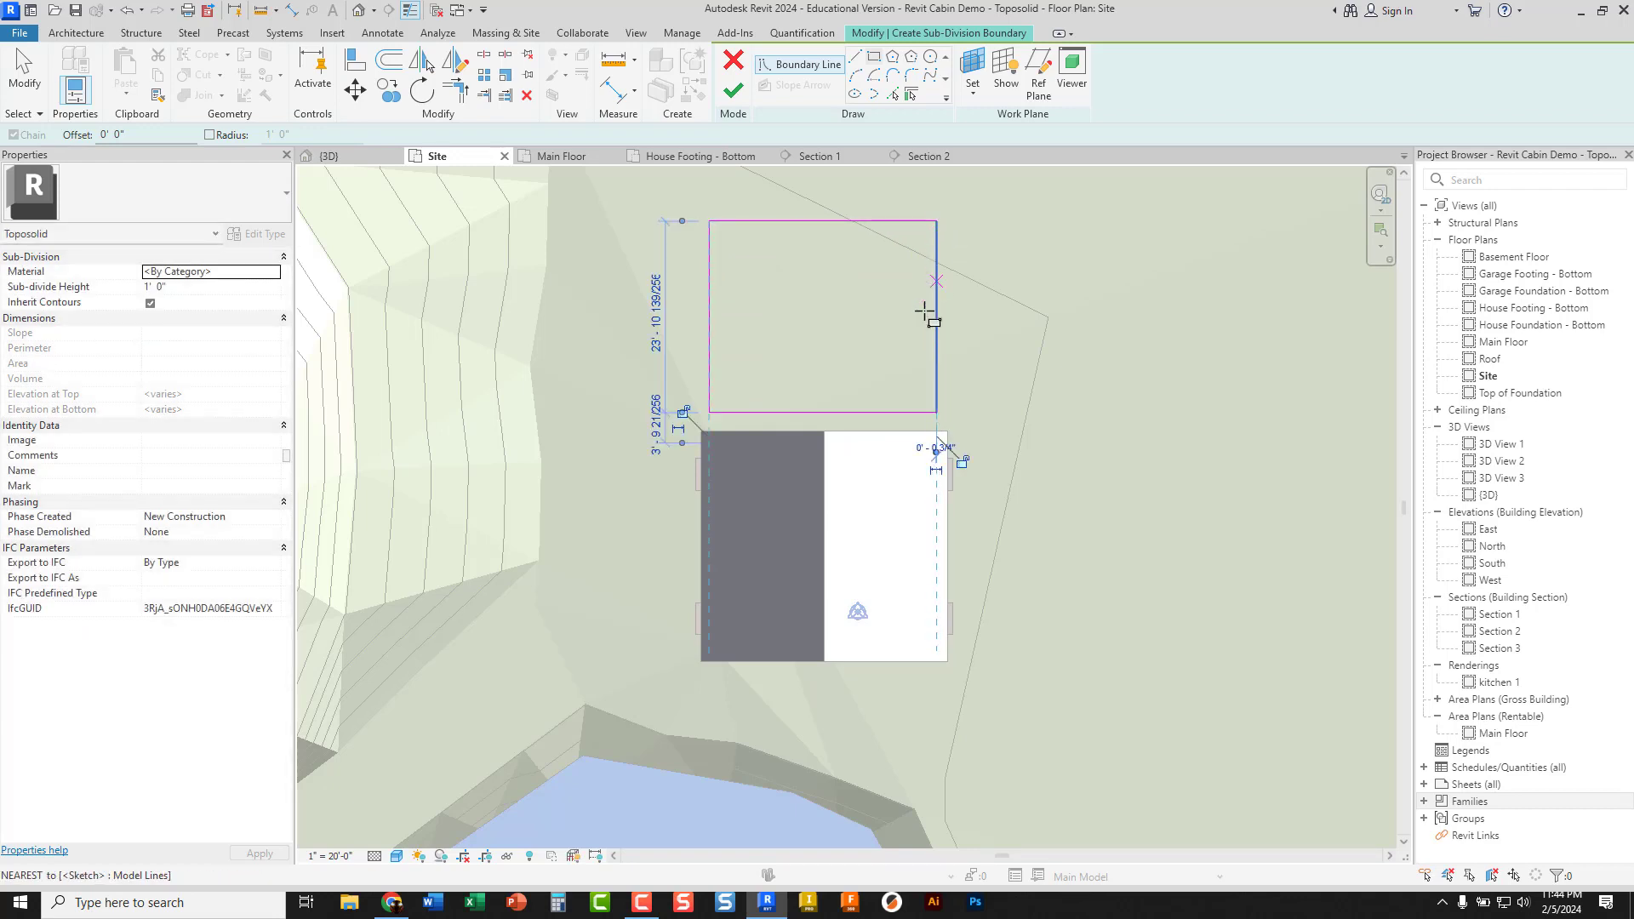
pyautogui.click(734, 90)
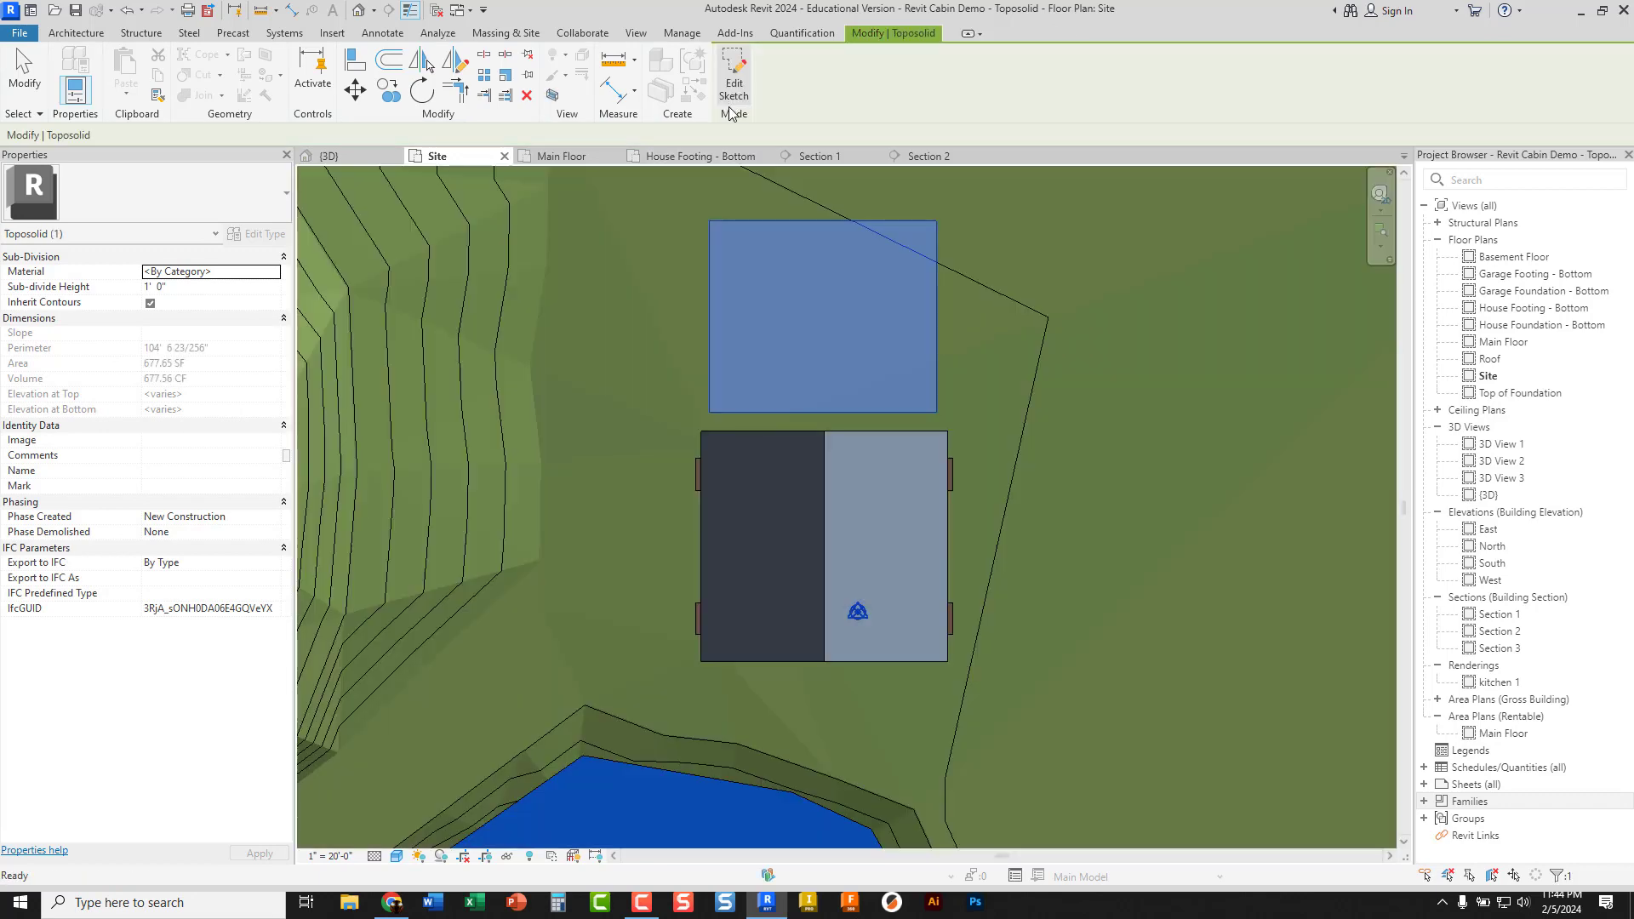
# Switch to the 3D view and select the new sub-division pad
pyautogui.click(329, 156)
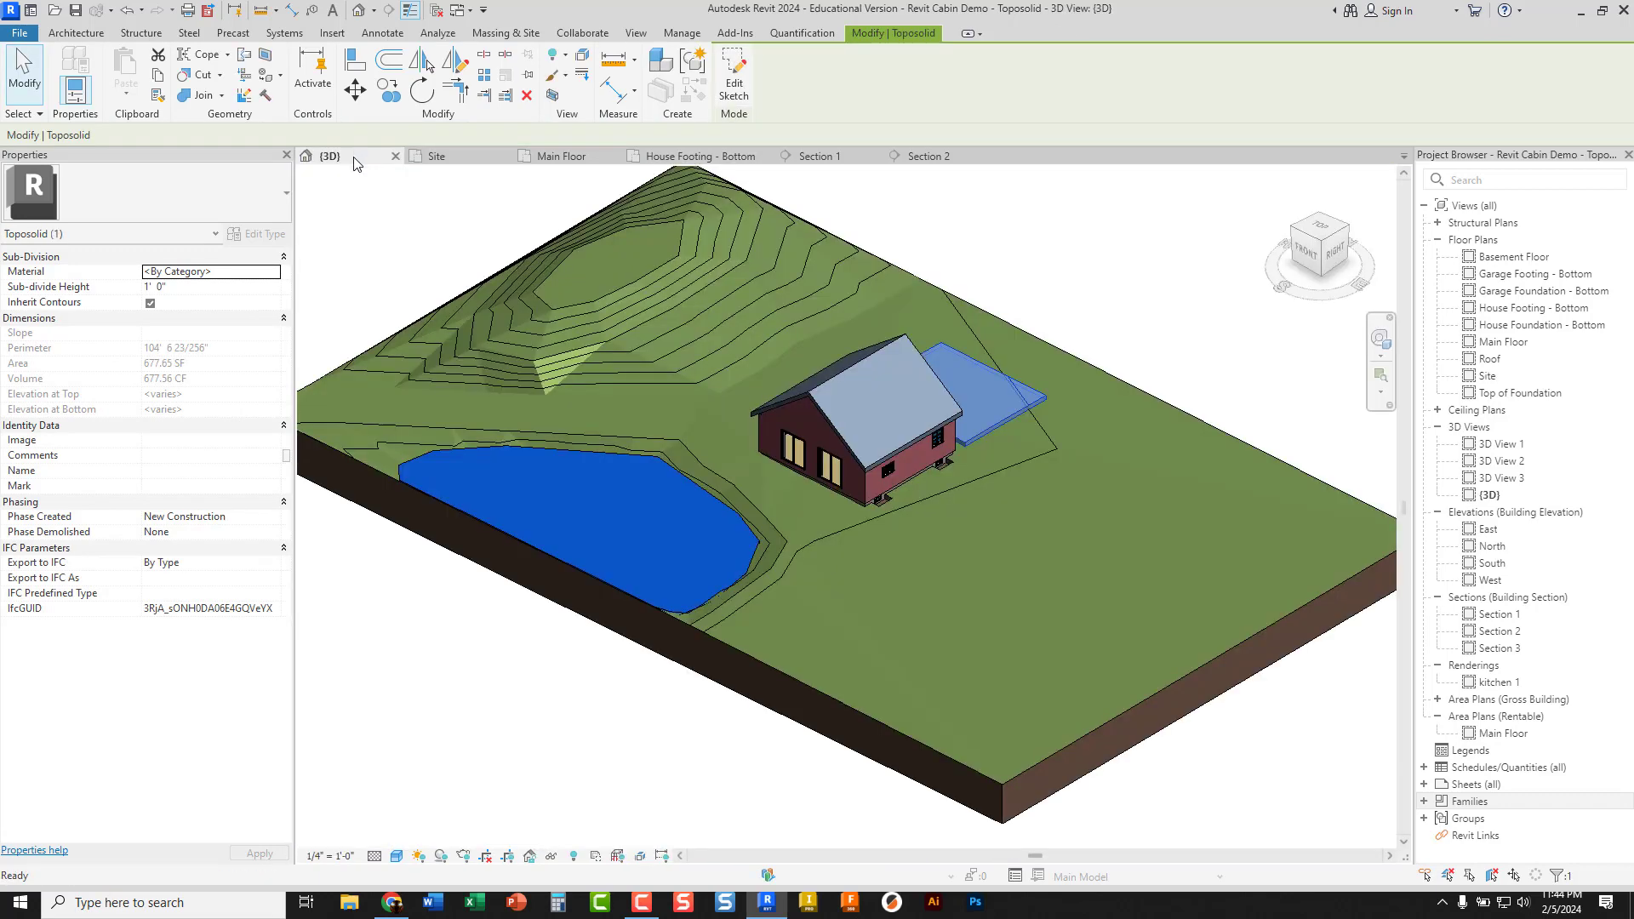
pyautogui.keyDown('shift'); pyautogui.moveTo(771, 464); pyautogui.dragTo(880, 435, button='middle'); pyautogui.keyUp('shift')
pyautogui.scroll(5, 963, 430)
pyautogui.press('Escape')
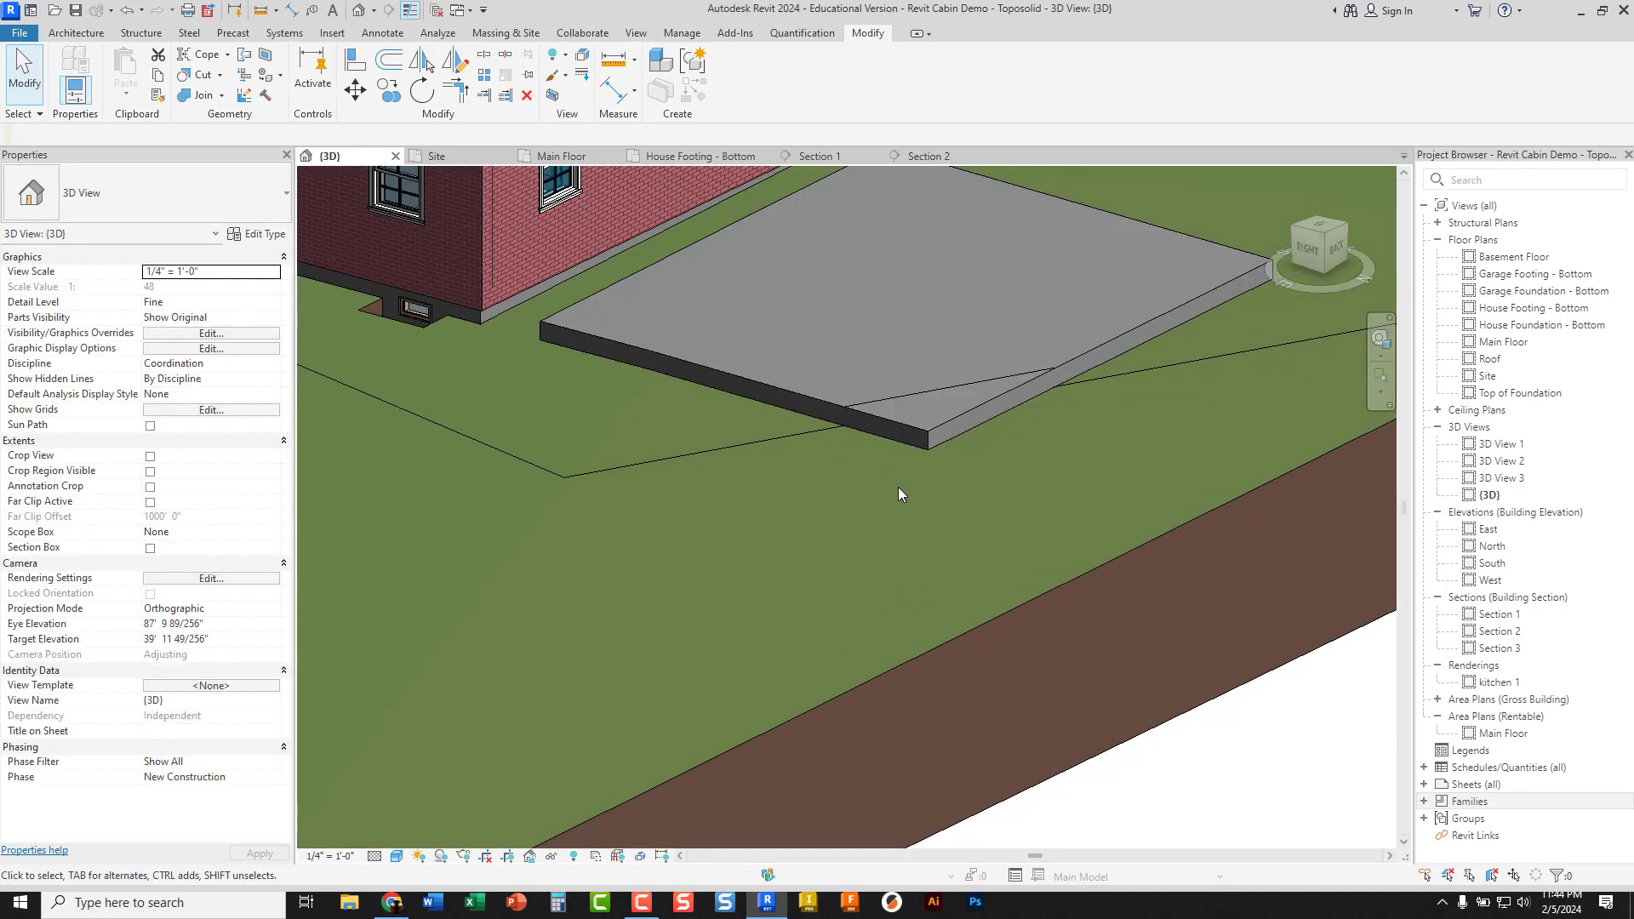
pyautogui.click(714, 369)
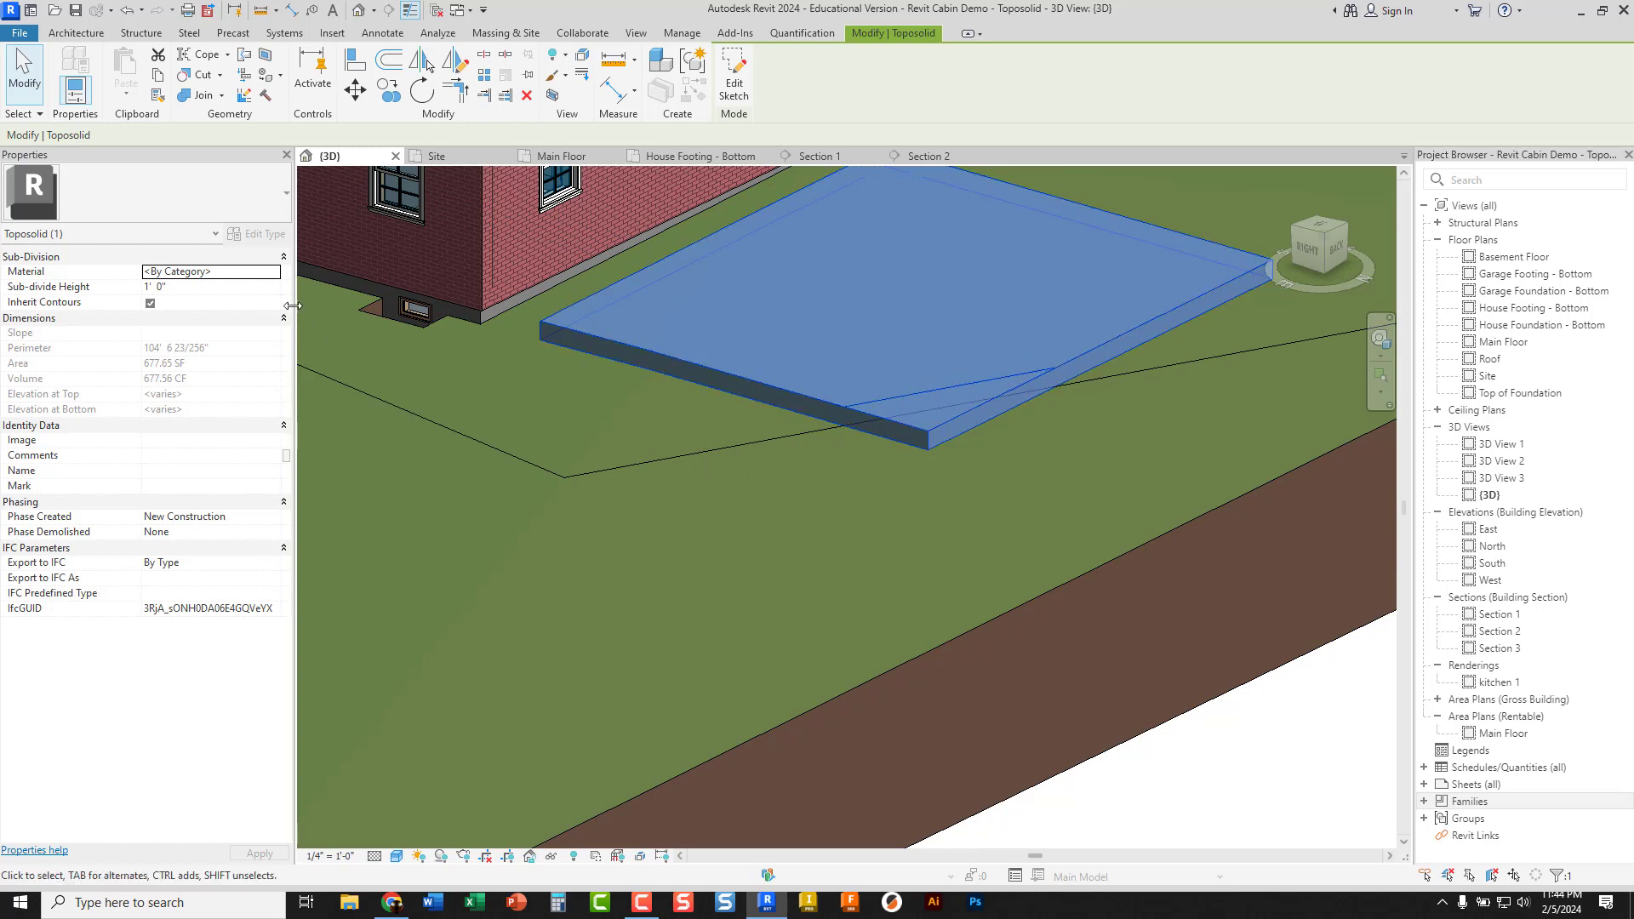
# Set the pad's Sub-divide Height to 0' 1" in Properties
pyautogui.click(189, 288)
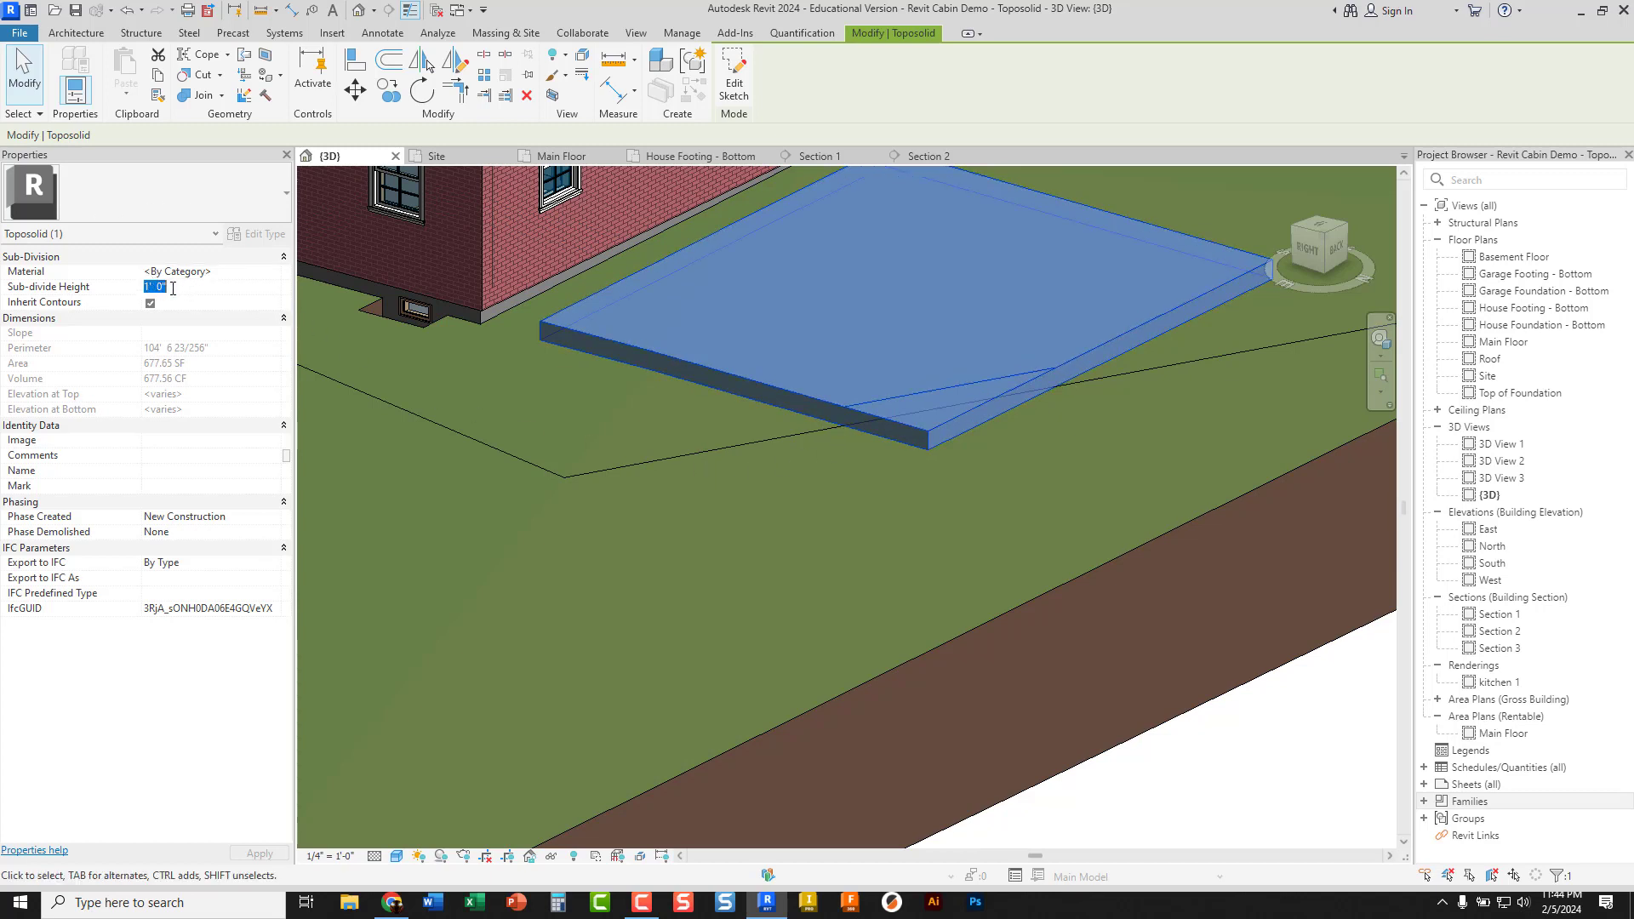
pyautogui.write("1'")
pyautogui.press('Return')
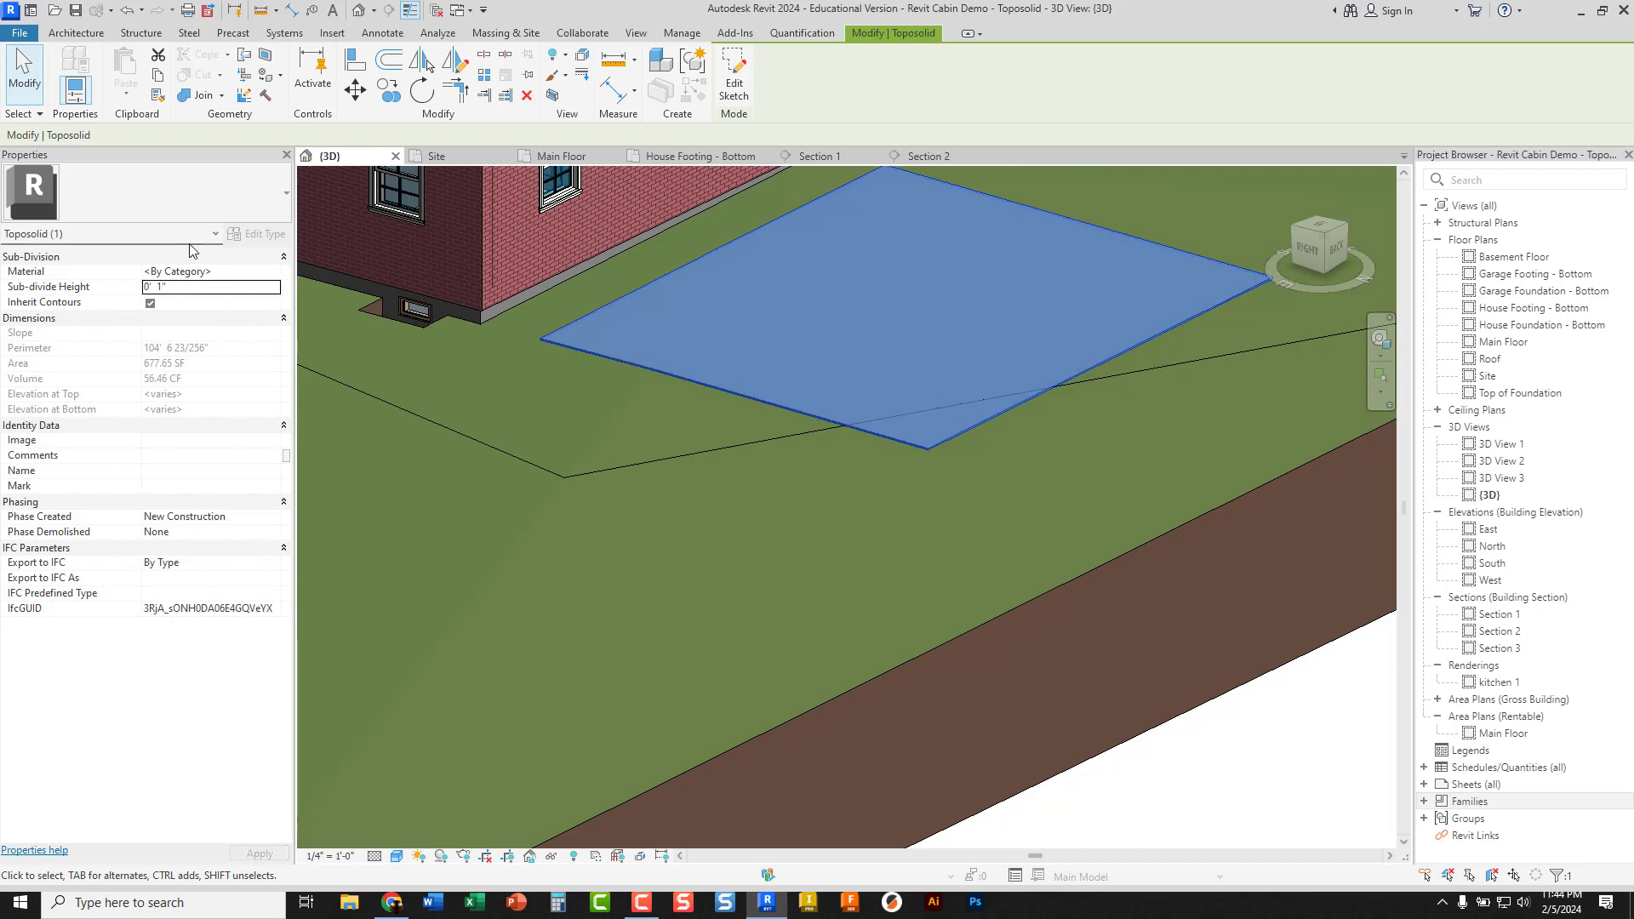
pyautogui.moveTo(844, 314); pyautogui.dragTo(719, 420, button='middle')
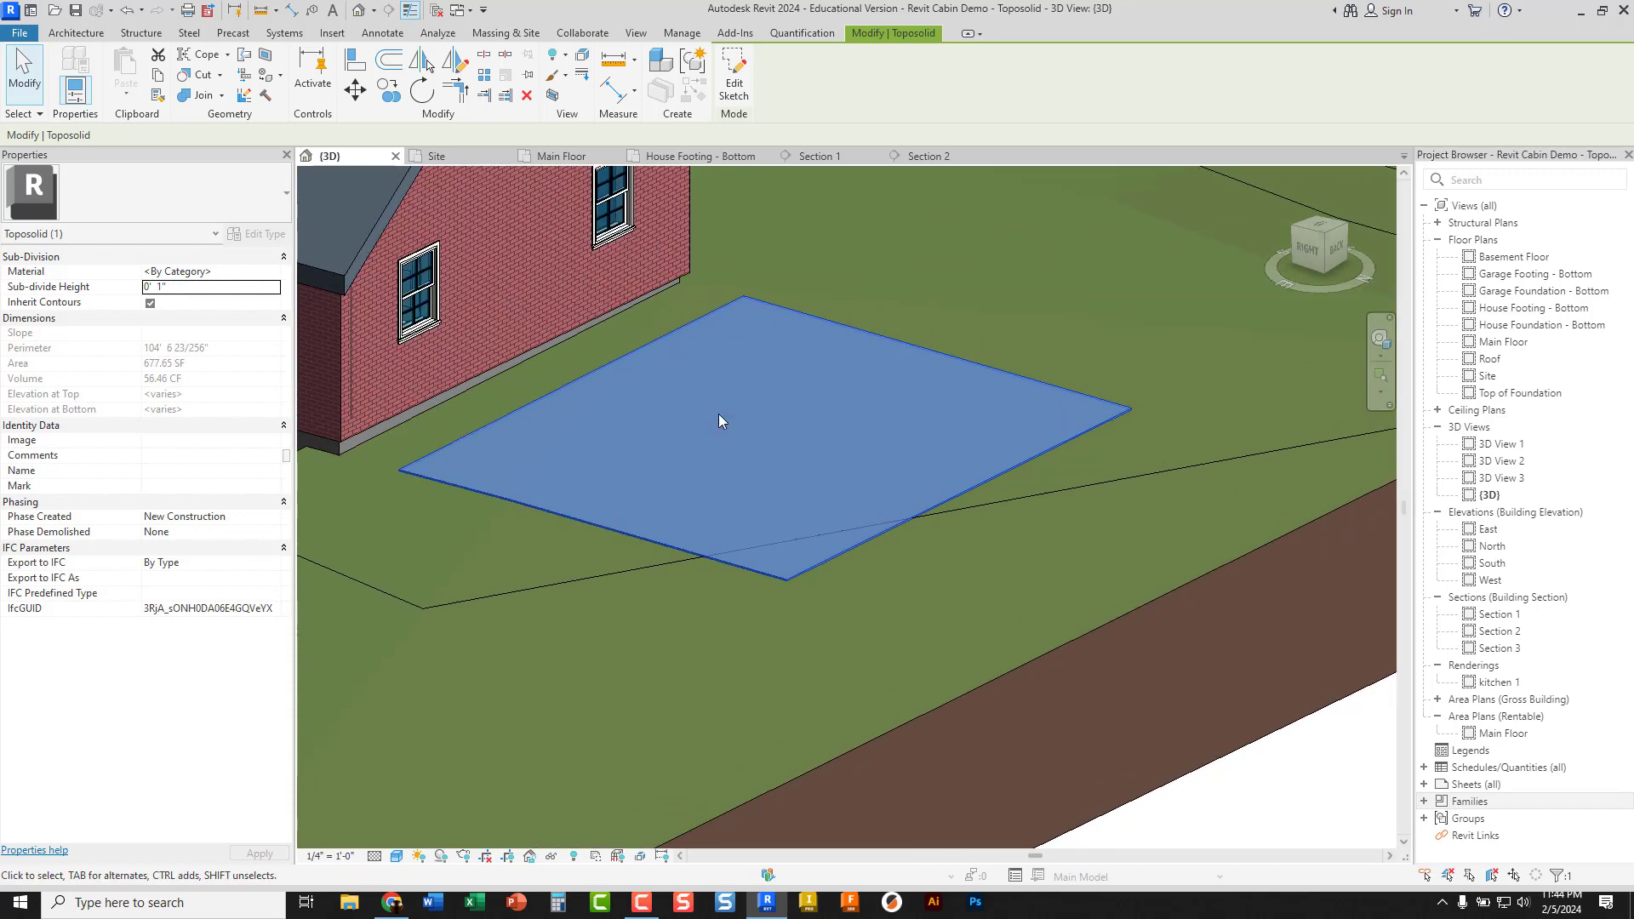
pyautogui.click(233, 272)
# Assign the pad Concrete, Cast-in-Place gray, found by searching 'conc' in the Material Browser
pyautogui.click(274, 271)
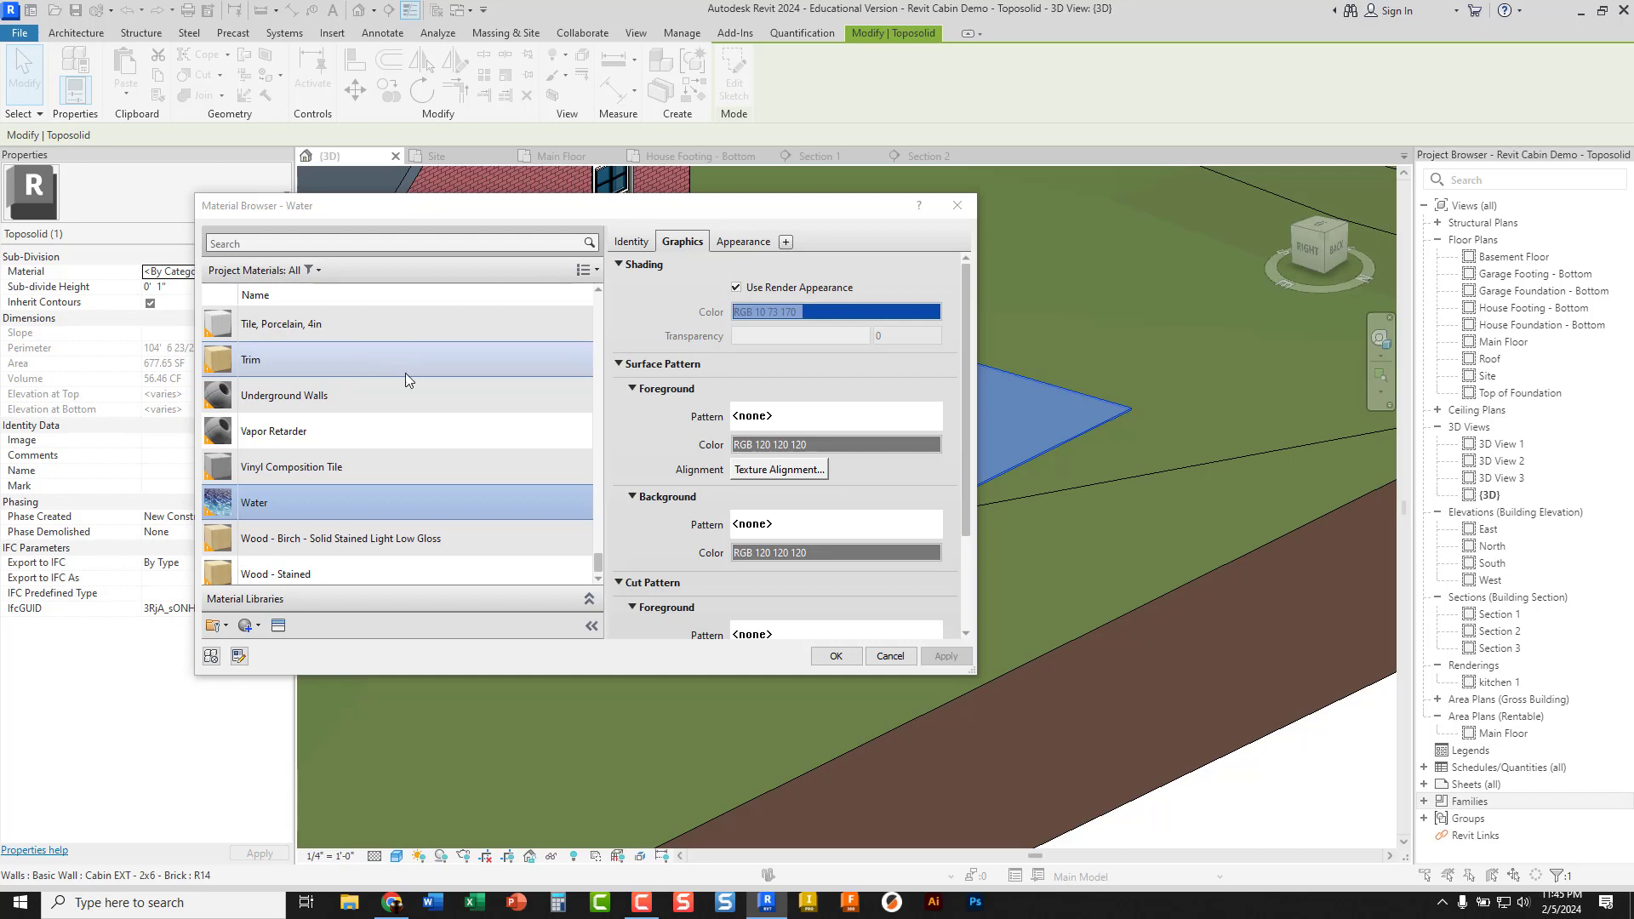
pyautogui.scroll(10, 300, 385)
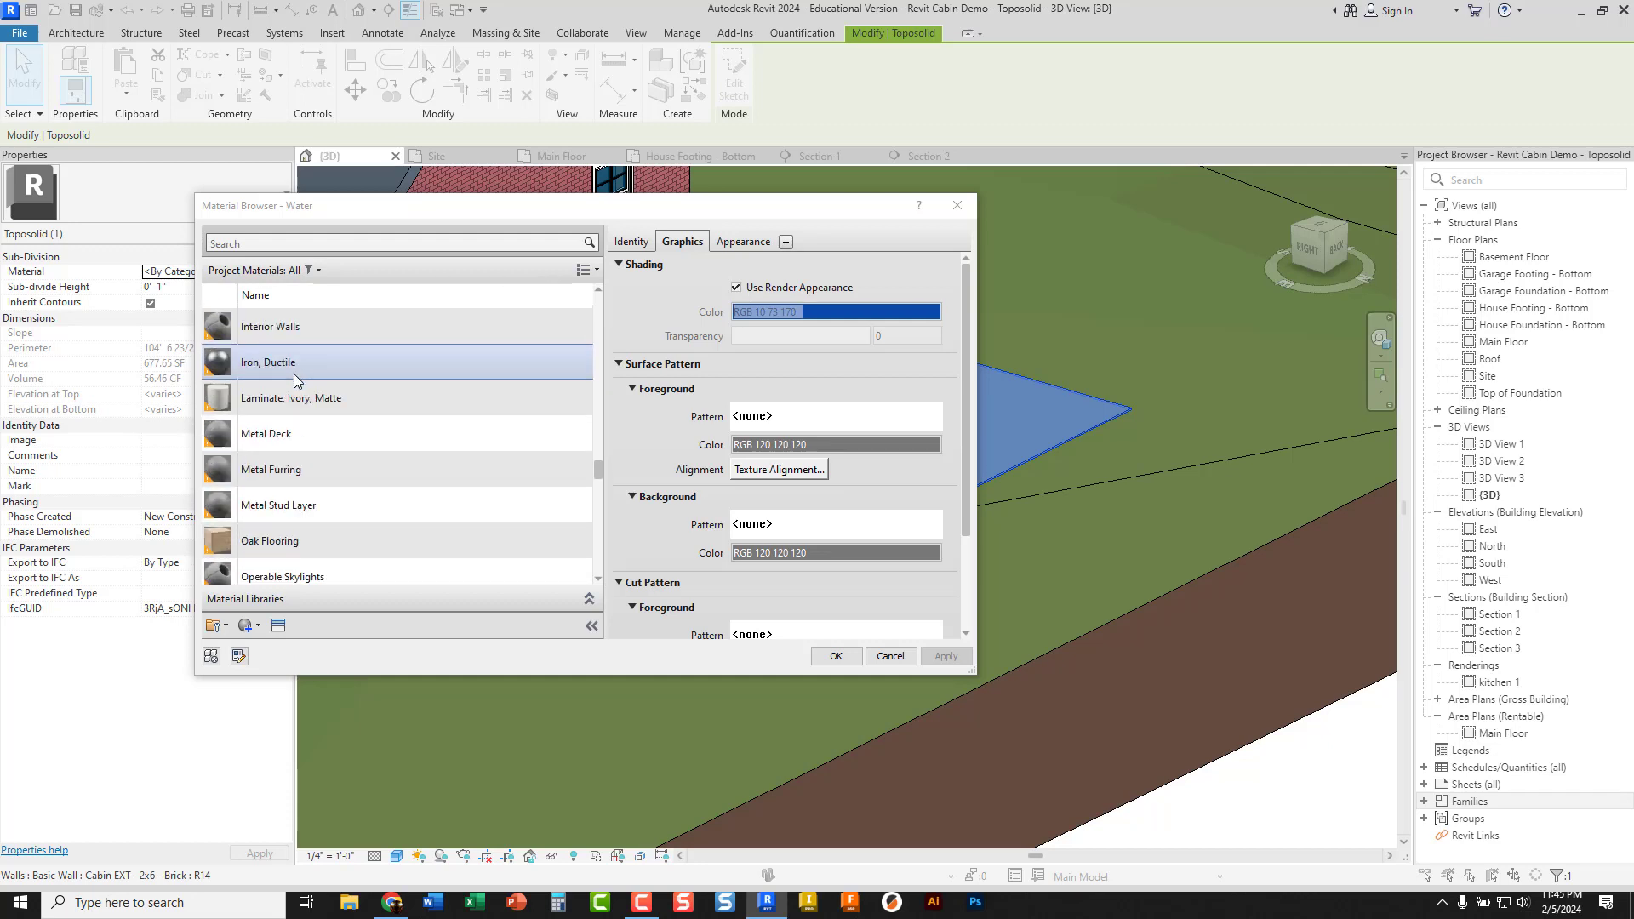
pyautogui.click(299, 242)
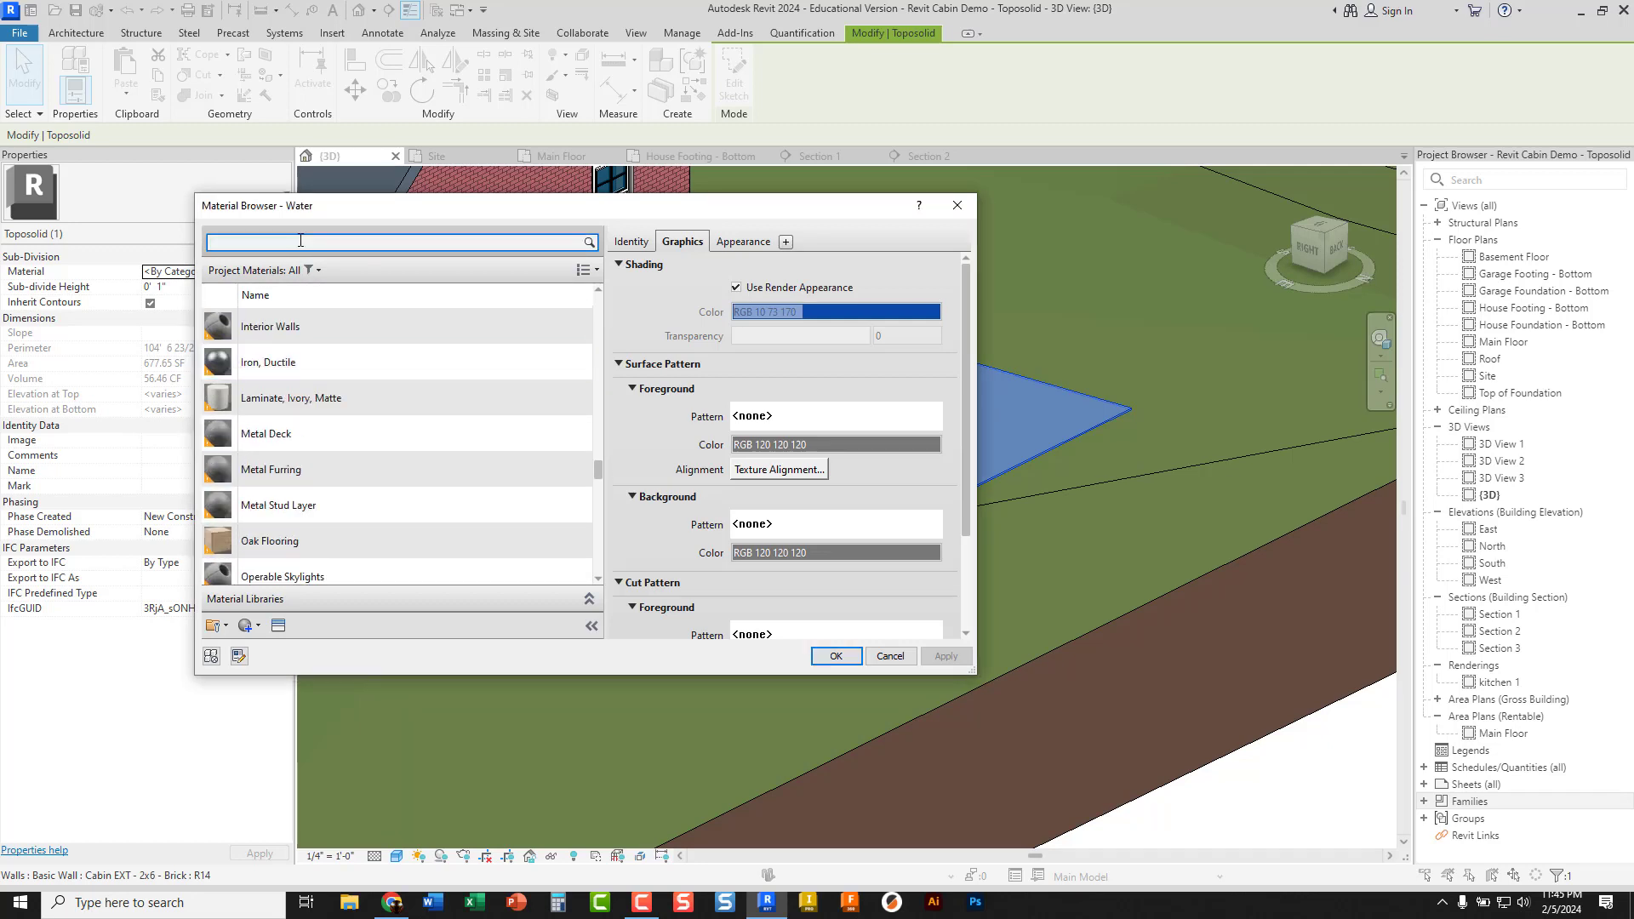
pyautogui.write('conc')
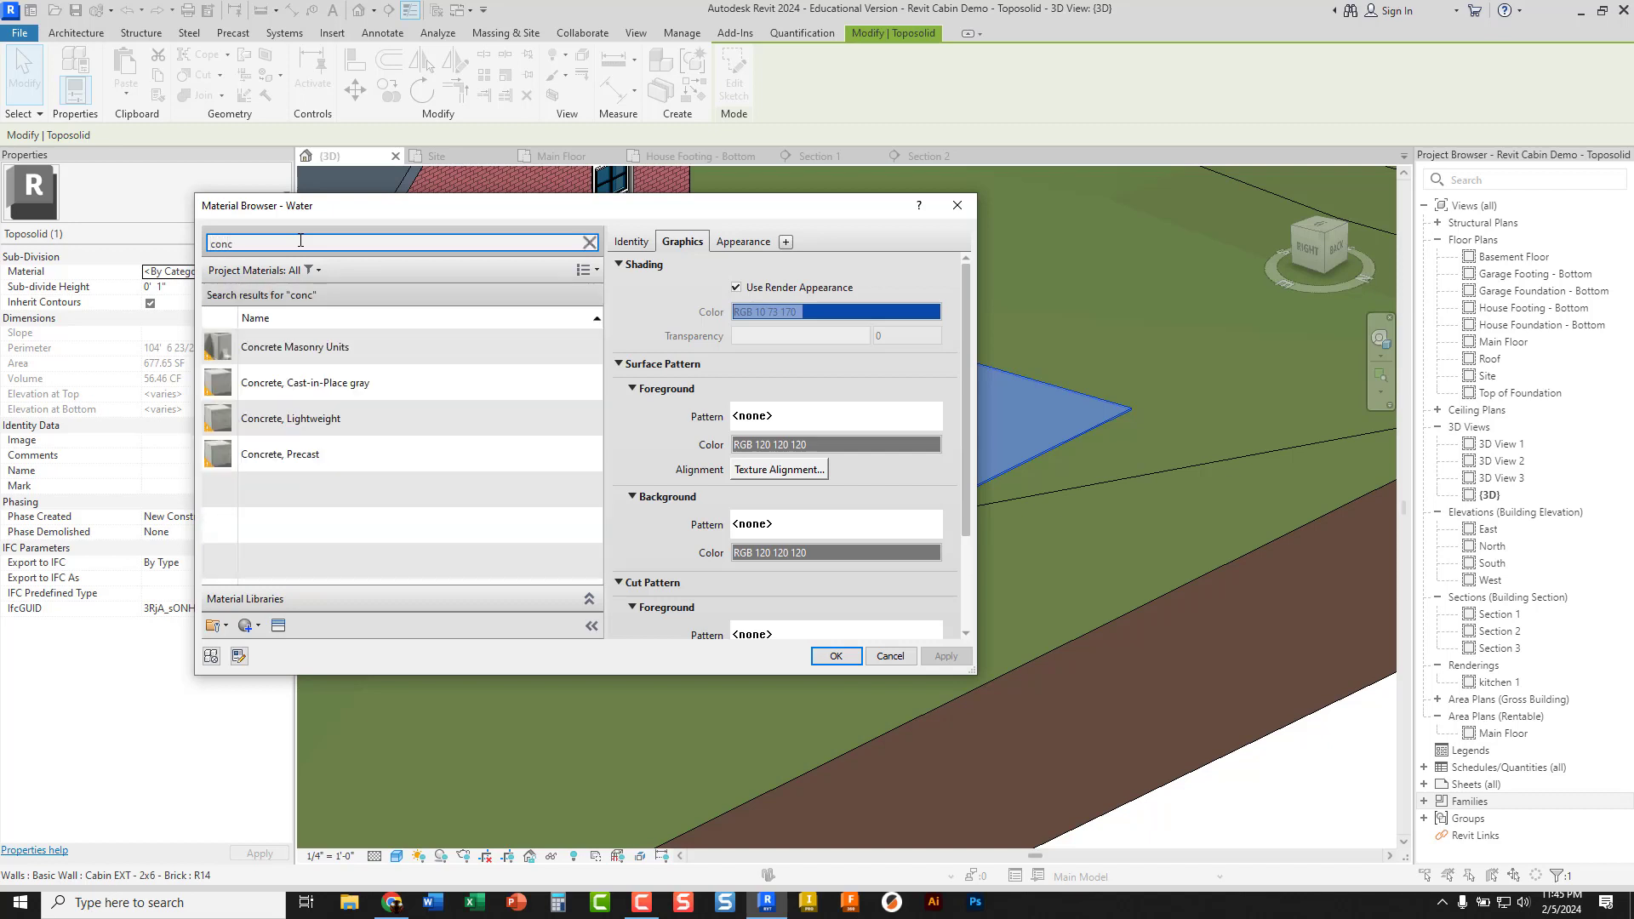
pyautogui.click(308, 387)
pyautogui.press('Return')
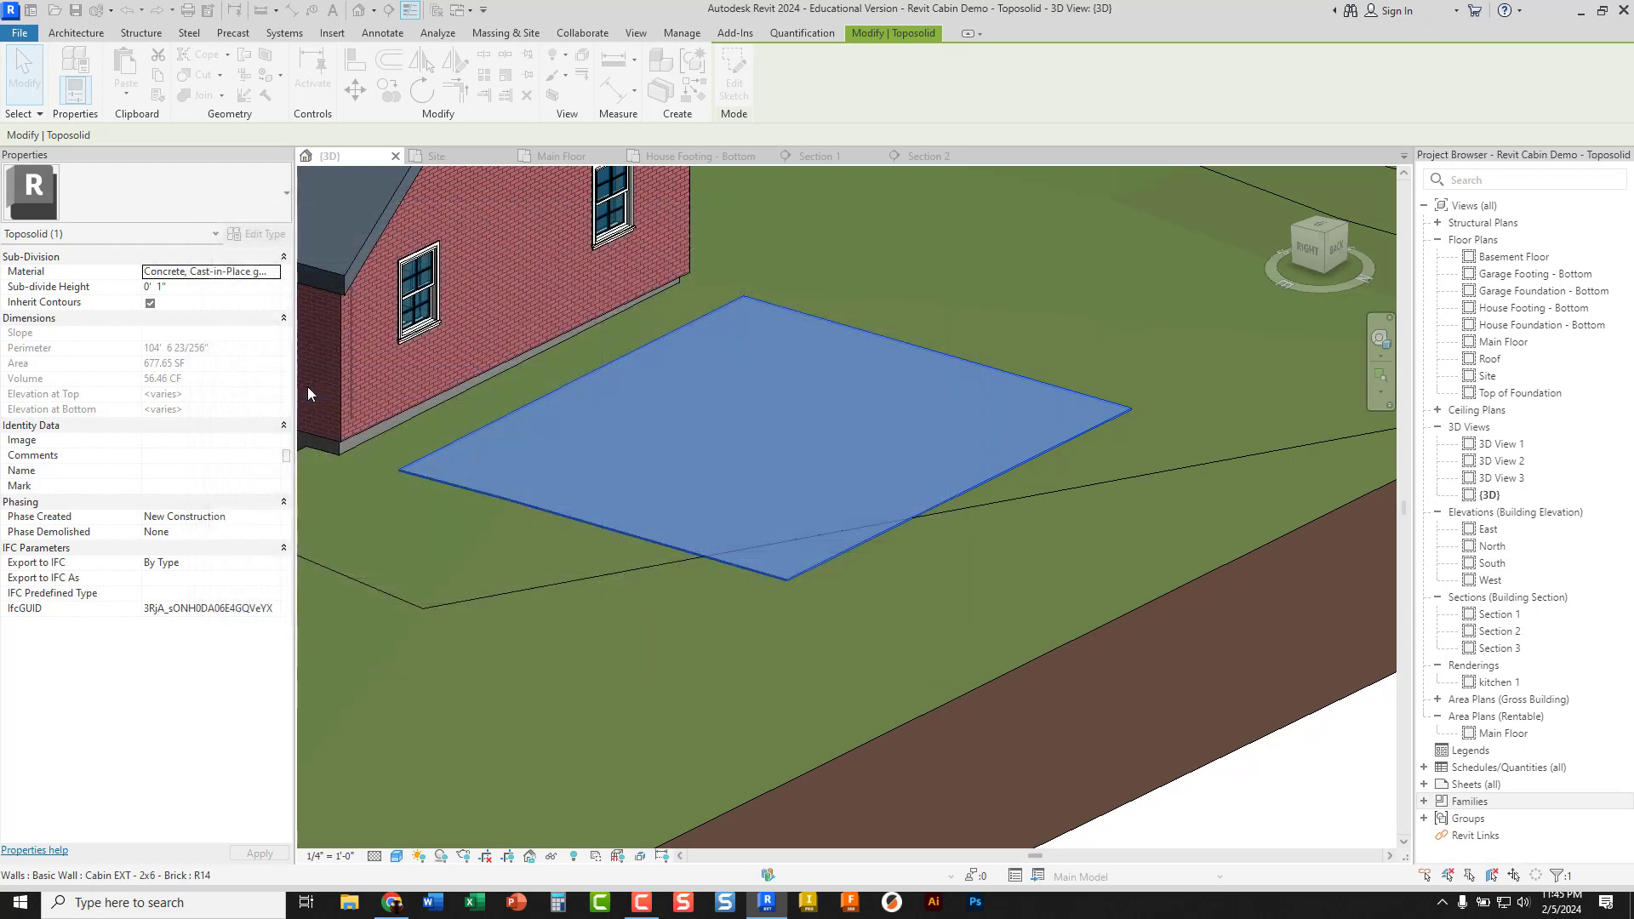
pyautogui.press('Escape')
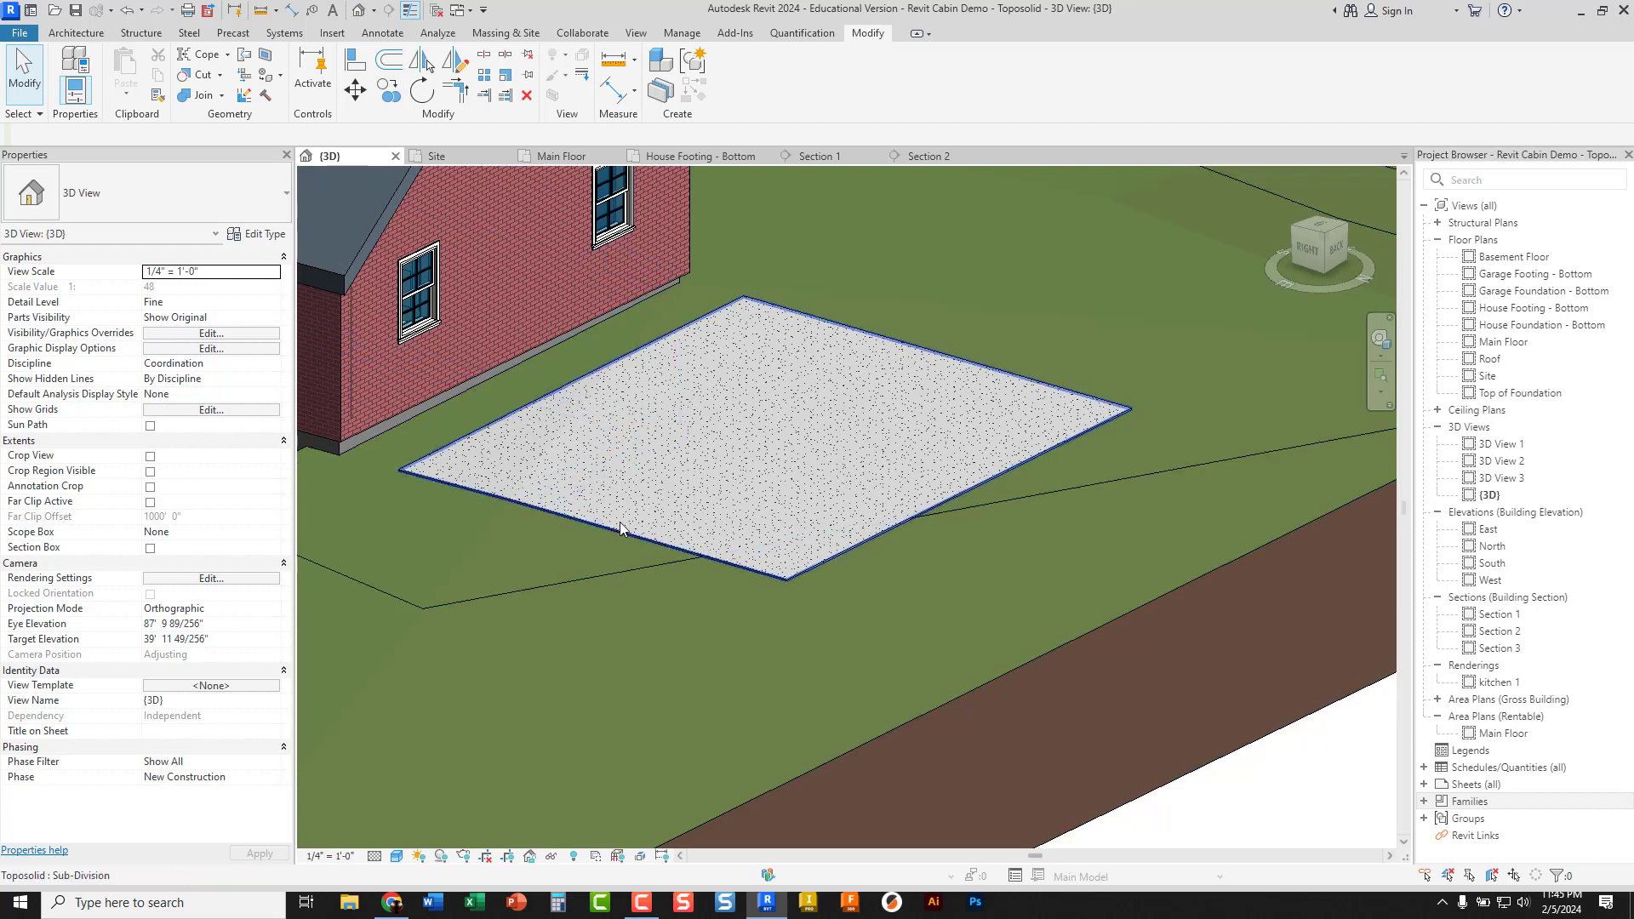
# Pan, zoom and orbit around the cabin and the concrete pad
pyautogui.moveTo(800, 391); pyautogui.dragTo(735, 547, button='middle')
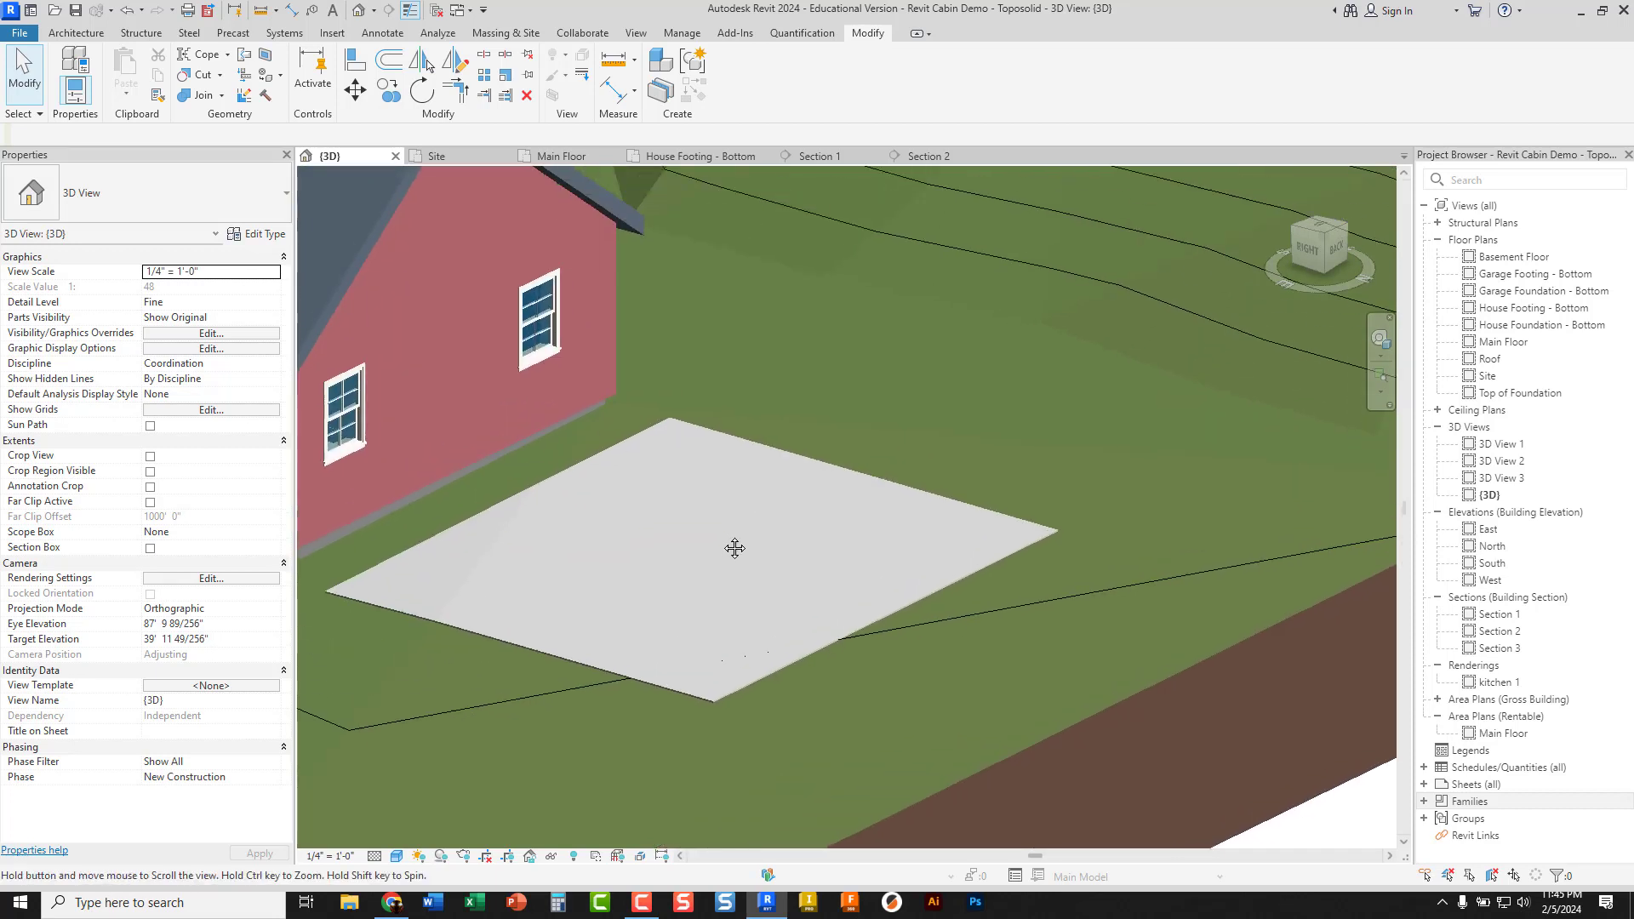
pyautogui.scroll(-2, 735, 548)
pyautogui.moveTo(1032, 381); pyautogui.dragTo(1040, 417, button='middle')
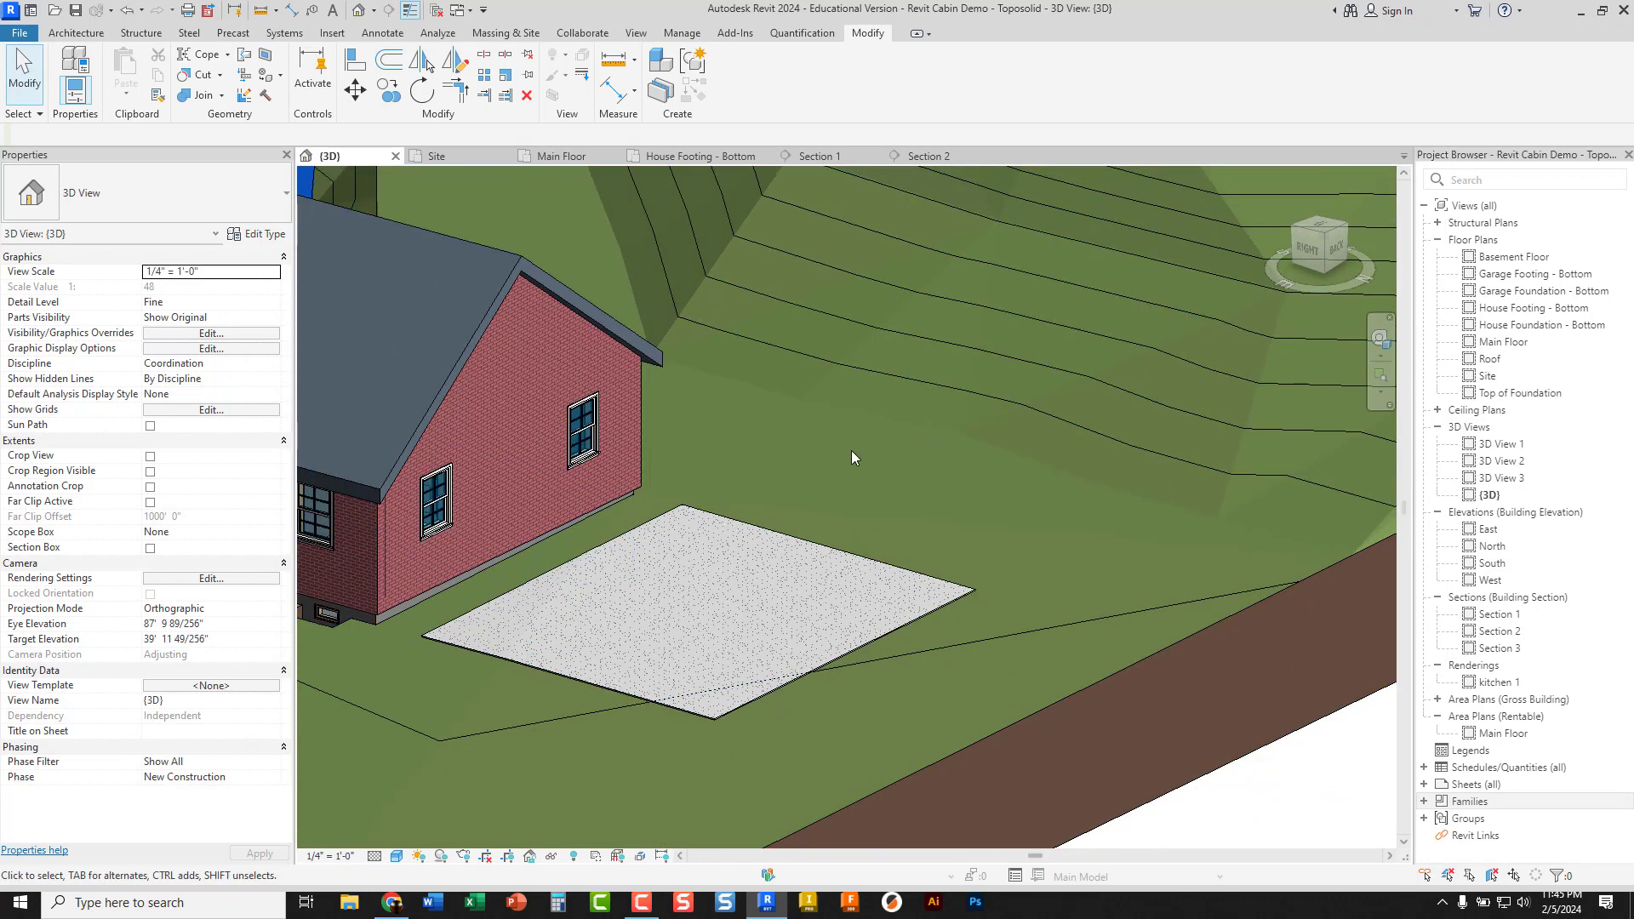
pyautogui.moveTo(675, 617); pyautogui.dragTo(772, 529, button='middle')
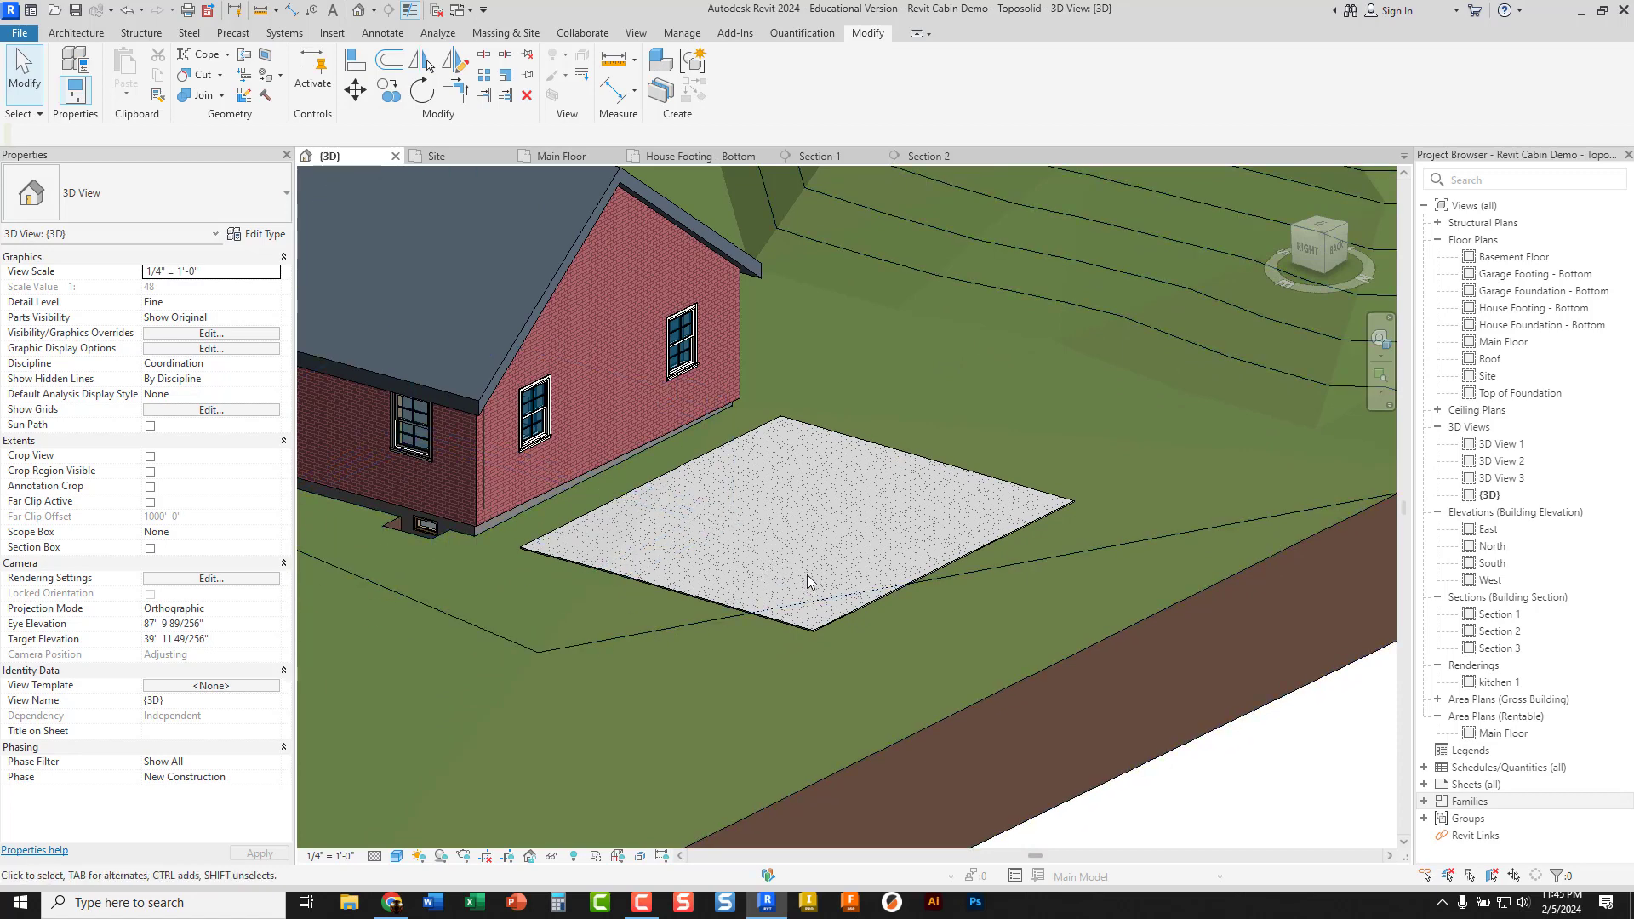
pyautogui.keyDown('shift'); pyautogui.moveTo(752, 570); pyautogui.dragTo(866, 538, button='middle'); pyautogui.keyUp('shift')
pyautogui.scroll(3, 651, 513)
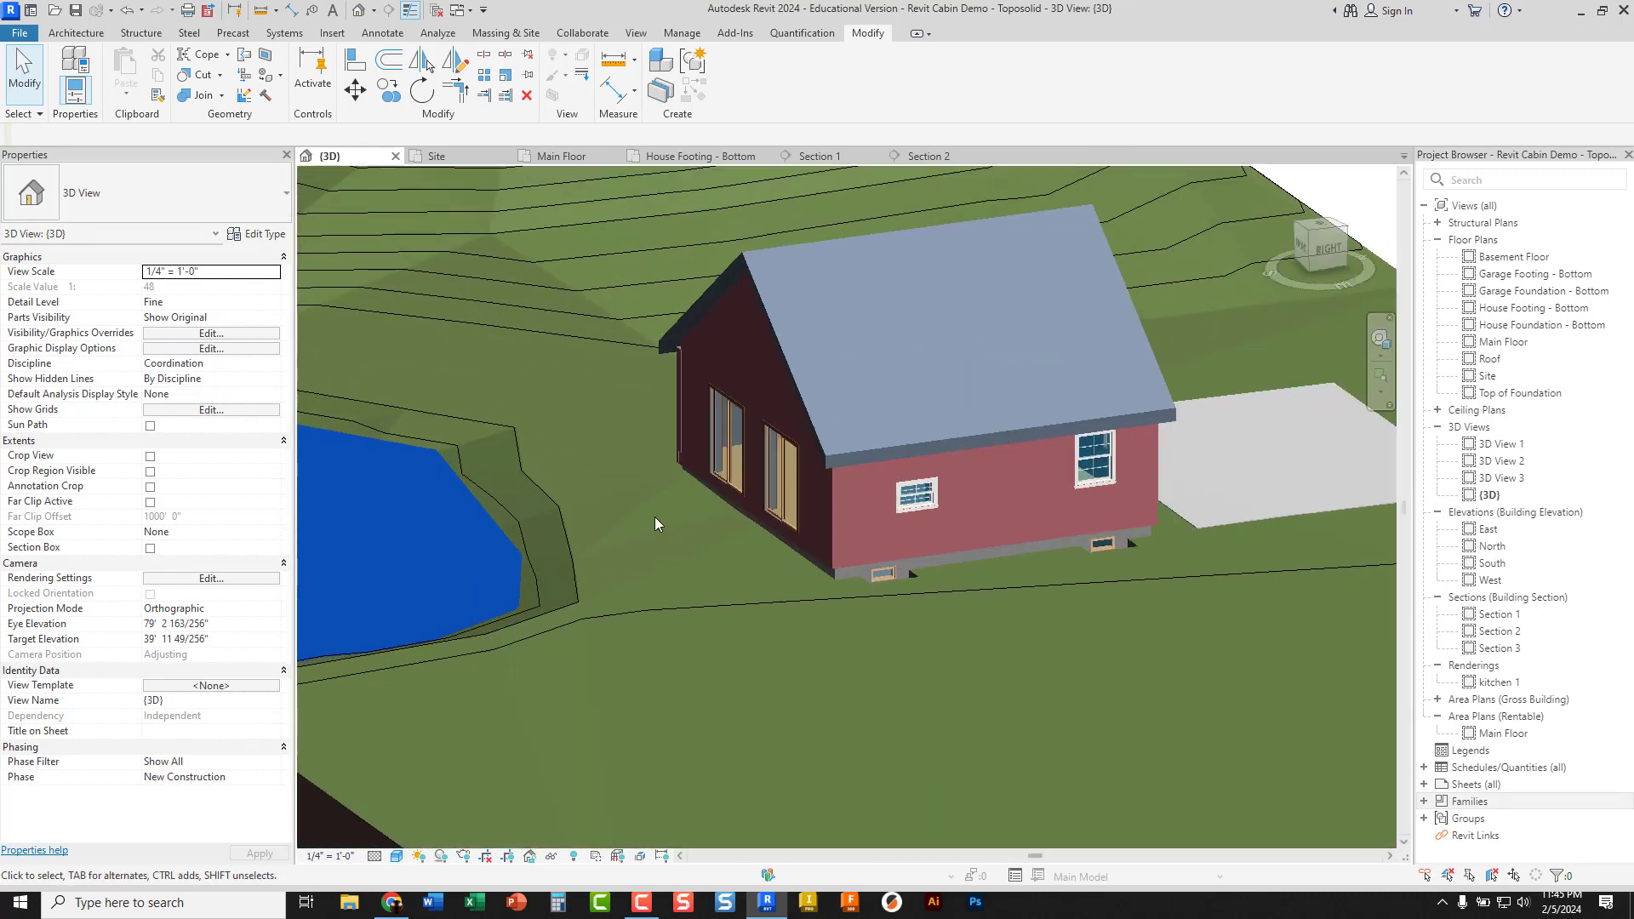
pyautogui.scroll(3, 655, 518)
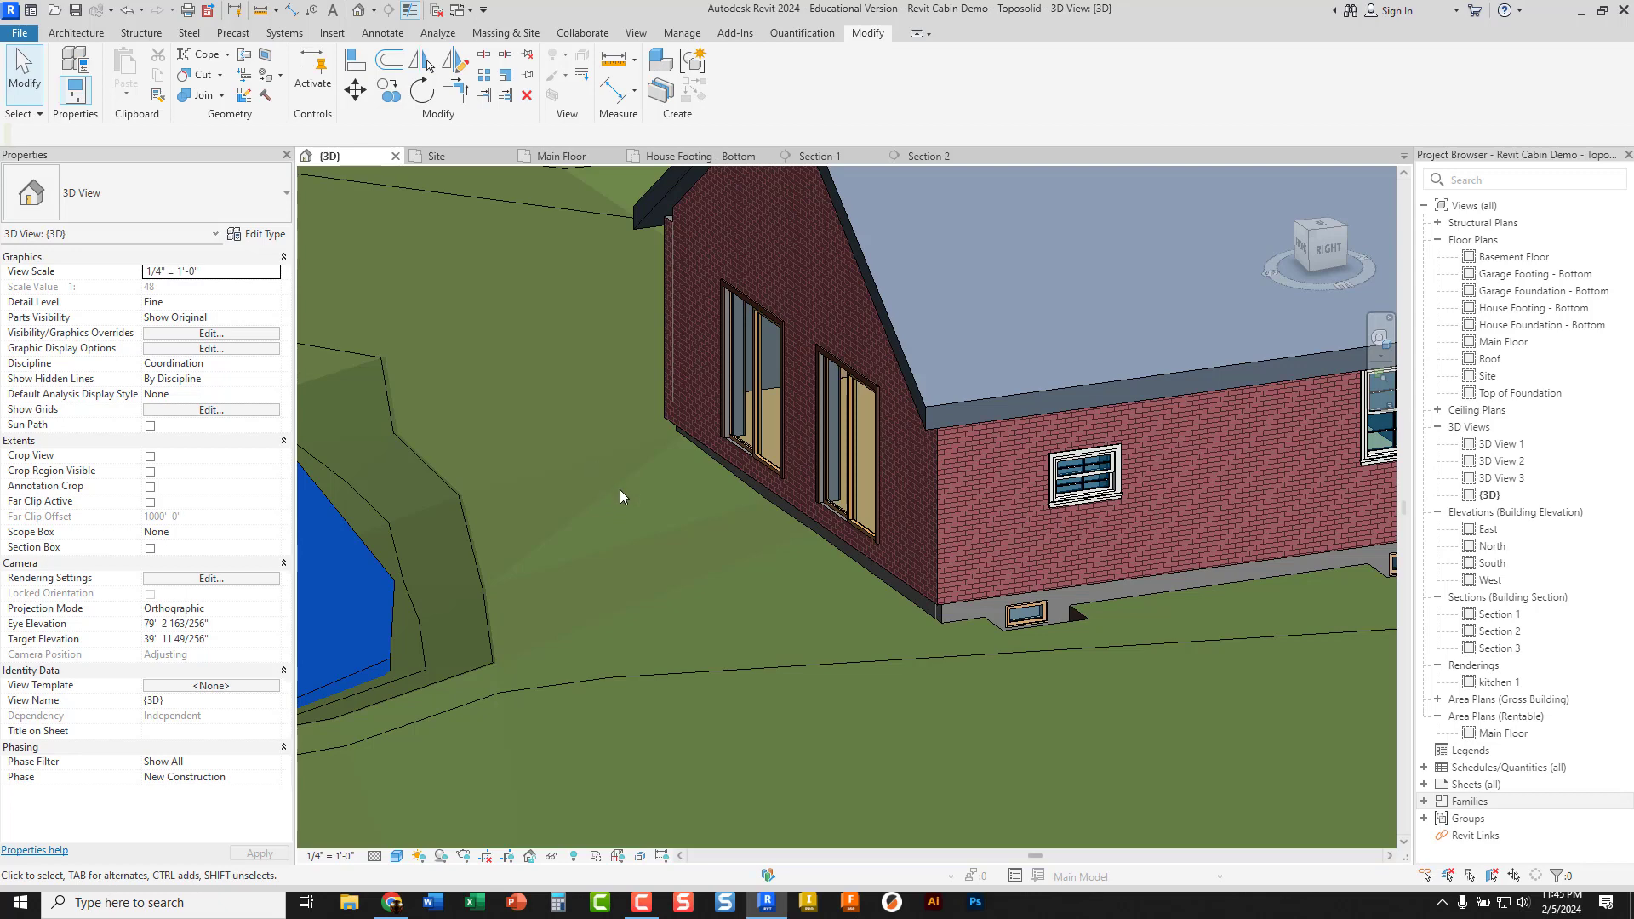
pyautogui.scroll(-5, 618, 492)
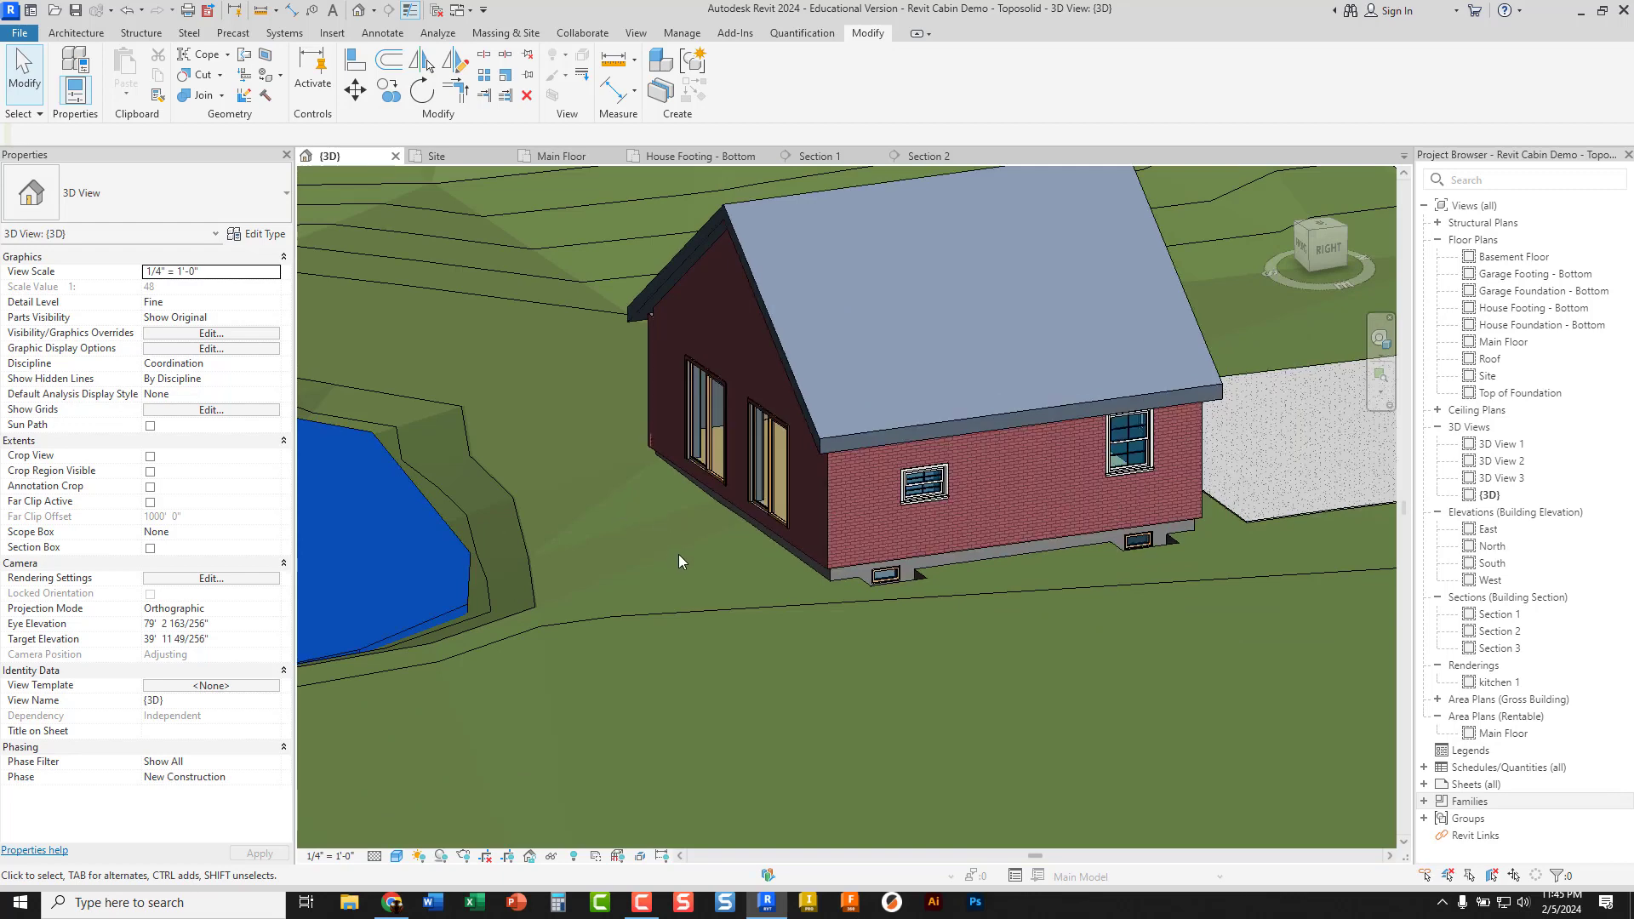
pyautogui.scroll(5, 514, 483)
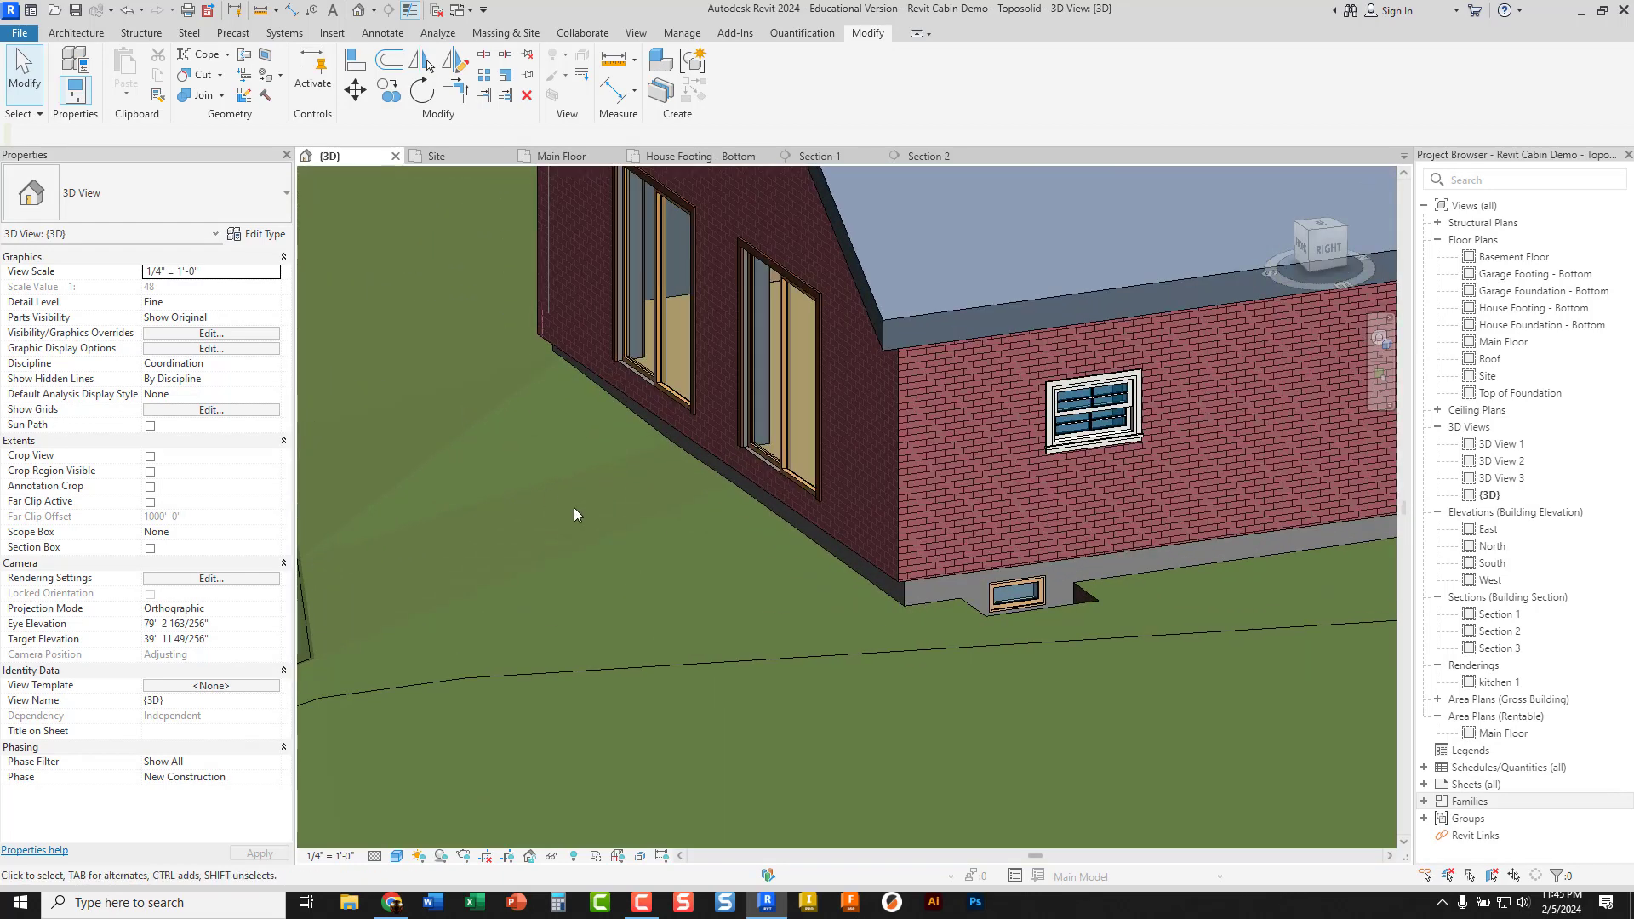
pyautogui.scroll(-5, 553, 478)
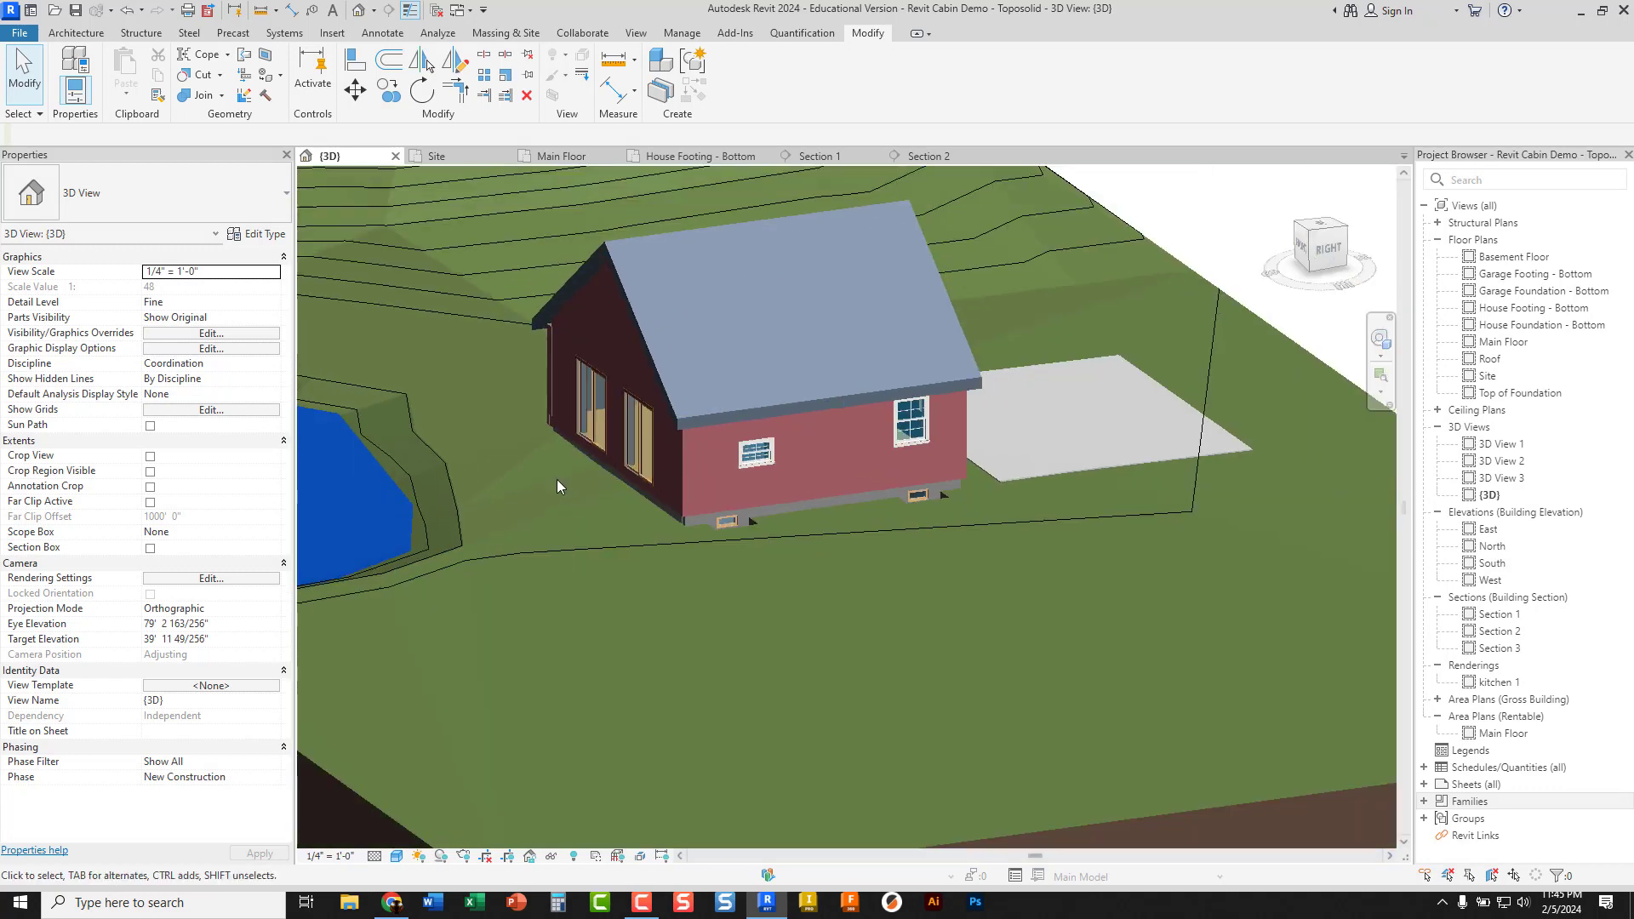
# Orbit to see the house from other sides, then select the Grassland toposolid
pyautogui.moveTo(981, 528)
pyautogui.keyDown('shift'); pyautogui.mouseDown(button='middle')
pyautogui.moveTo(906, 562)
pyautogui.moveTo(1111, 455)
pyautogui.mouseUp(button='middle'); pyautogui.keyUp('shift')
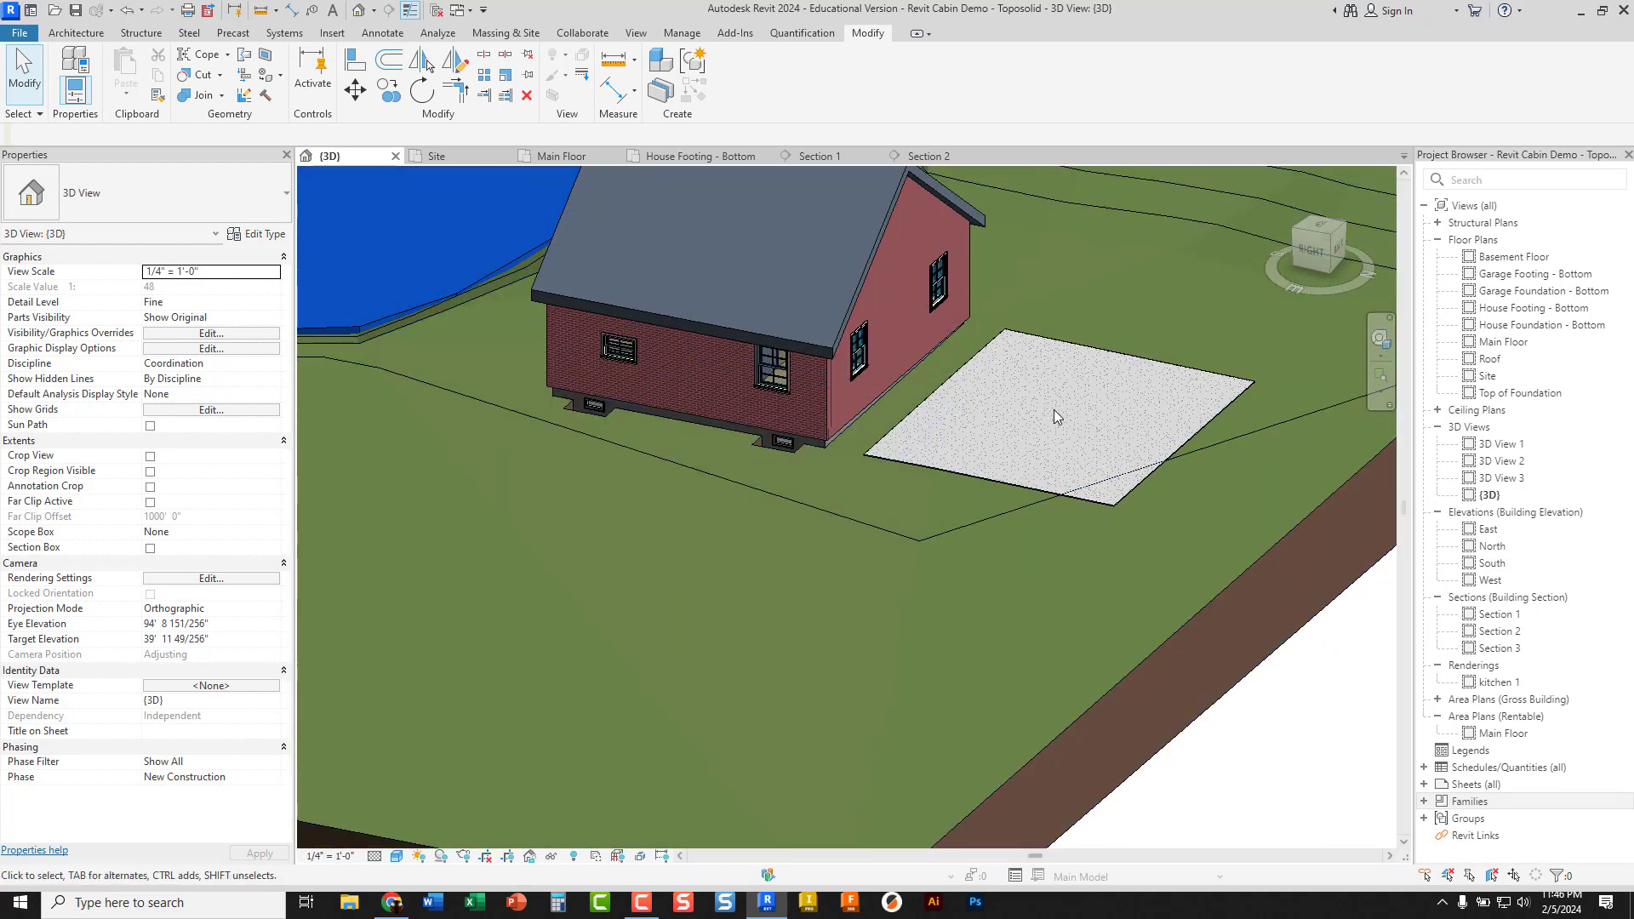
pyautogui.keyDown('shift'); pyautogui.moveTo(974, 457); pyautogui.dragTo(928, 446, button='middle'); pyautogui.keyUp('shift')
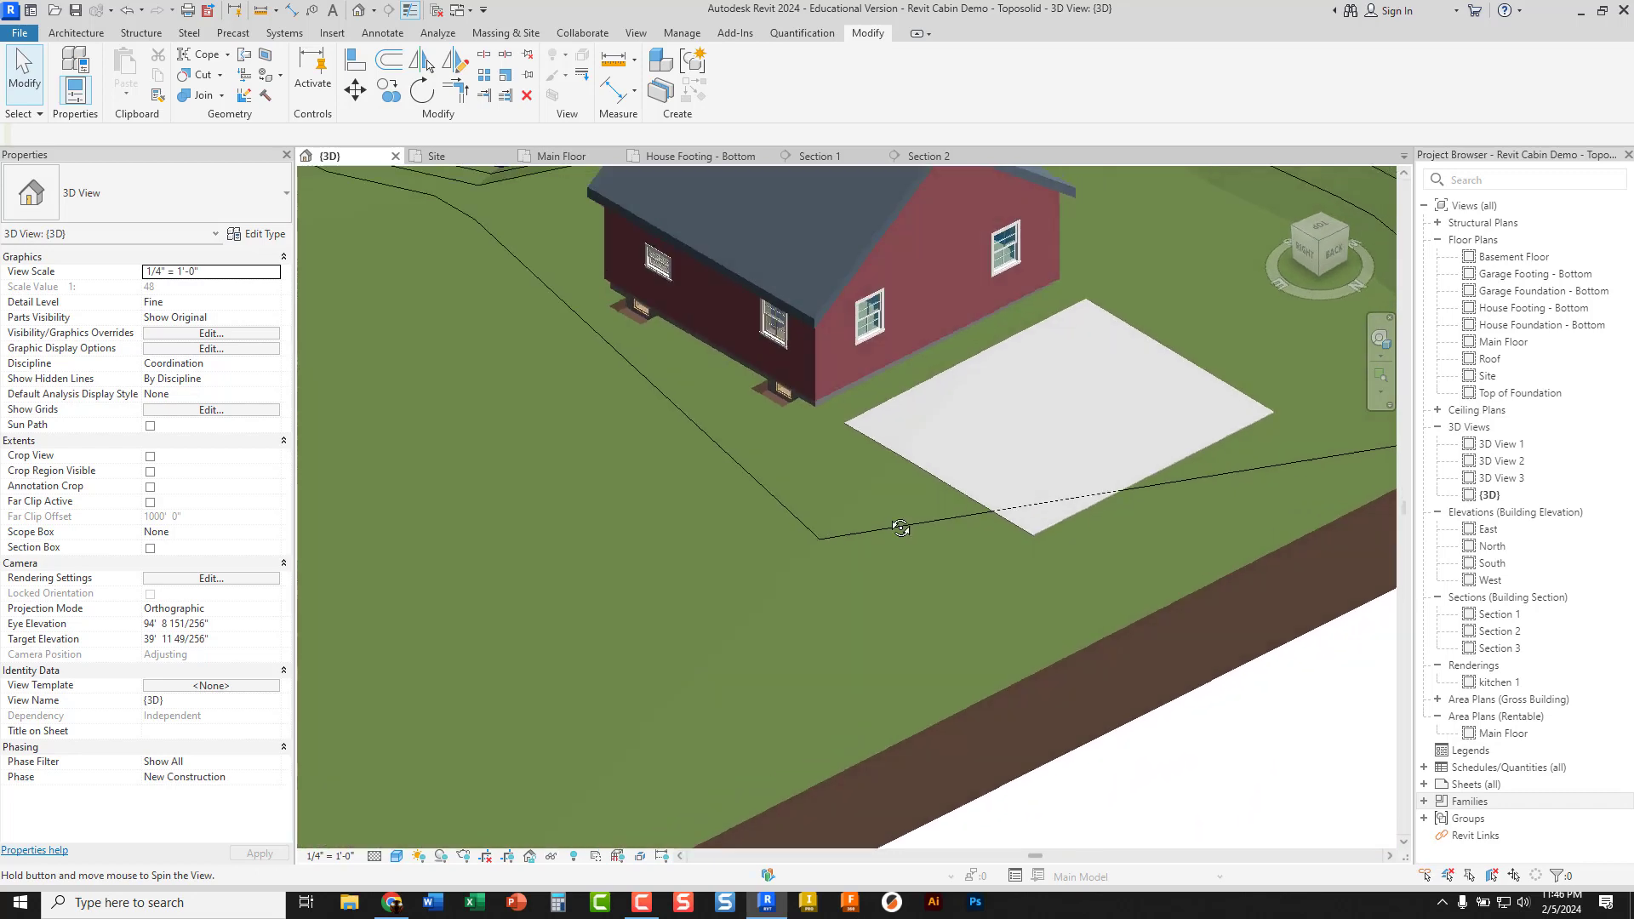
pyautogui.scroll(4, 928, 447)
pyautogui.scroll(-3, 893, 387)
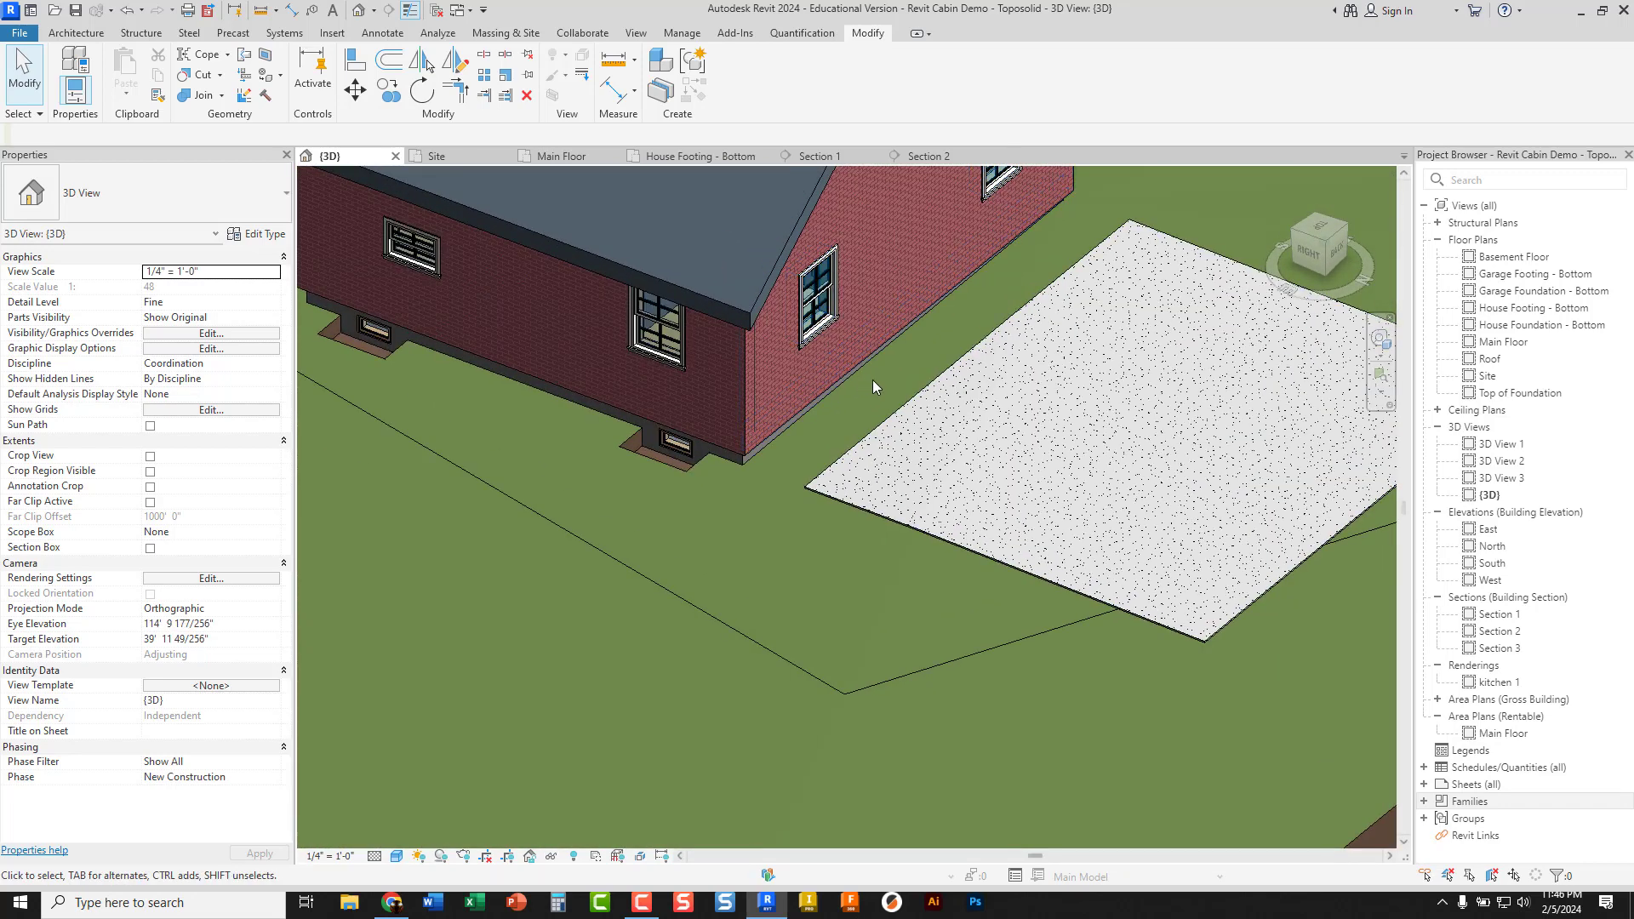
pyautogui.scroll(-2, 876, 383)
pyautogui.scroll(3, 824, 423)
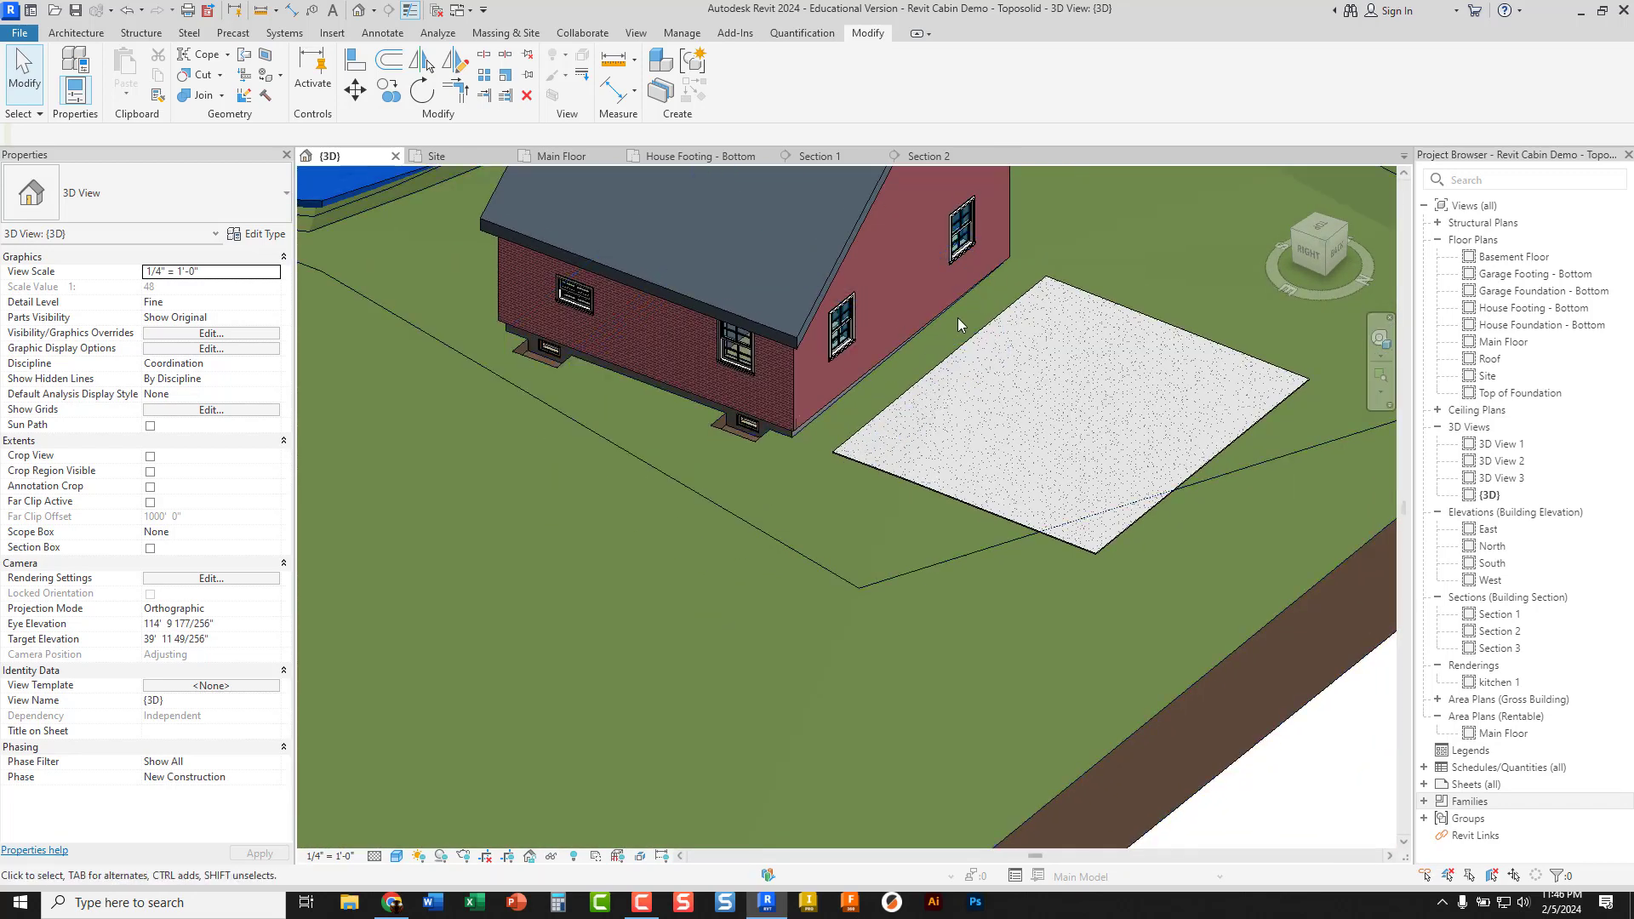
pyautogui.scroll(-4, 853, 438)
pyautogui.keyDown('shift'); pyautogui.moveTo(818, 499); pyautogui.dragTo(944, 375, button='middle'); pyautogui.keyUp('shift')
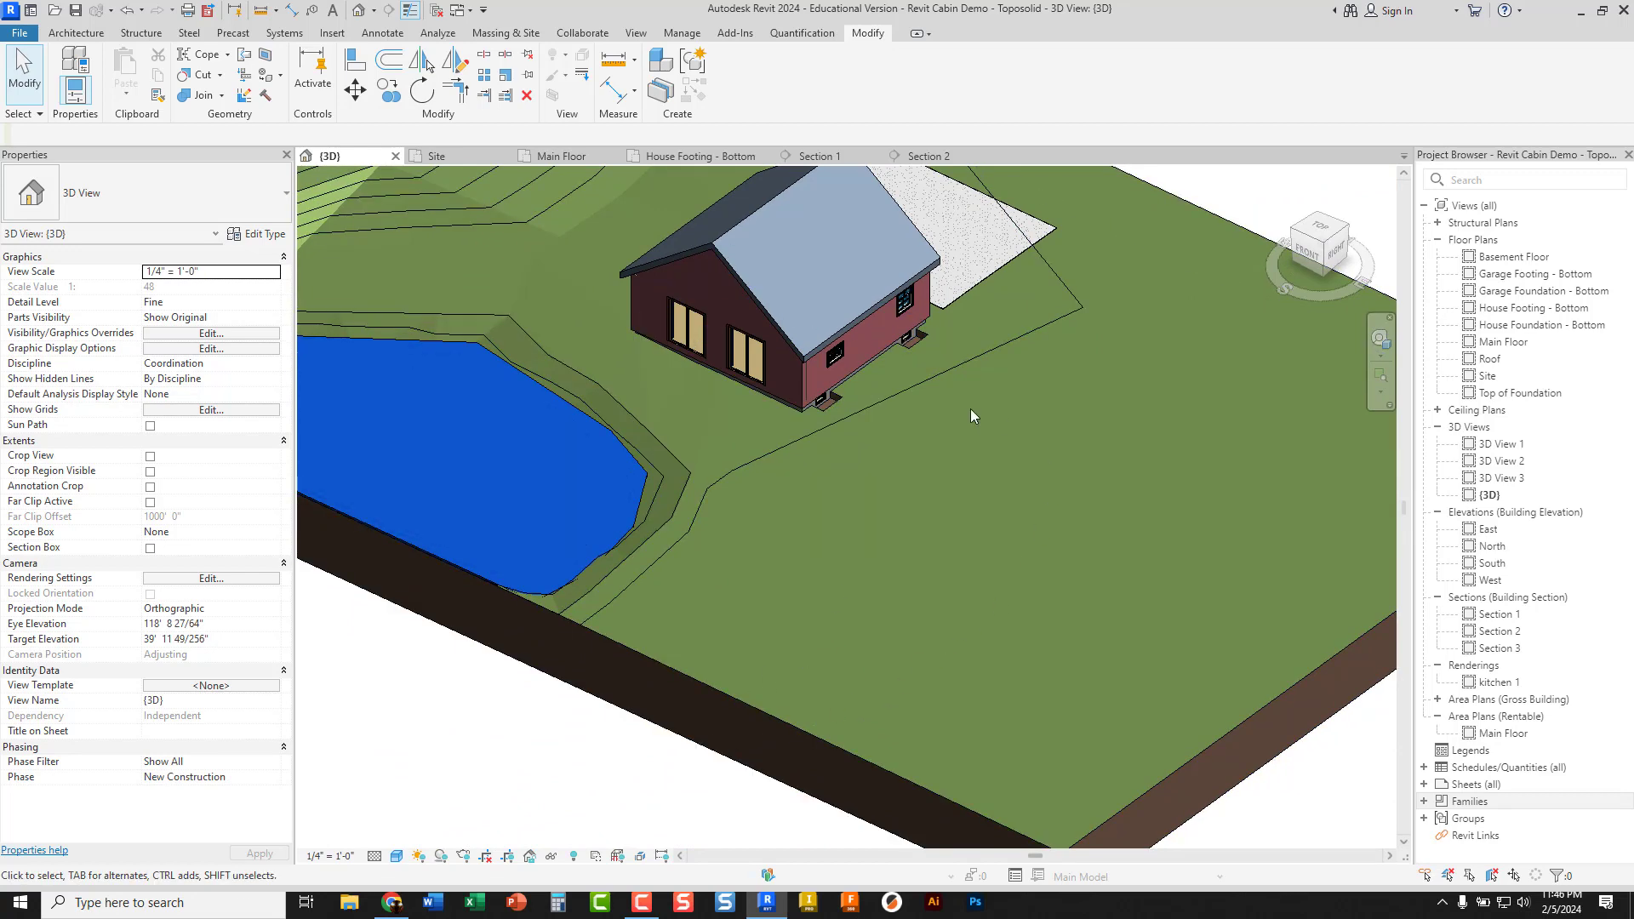
pyautogui.click(754, 460)
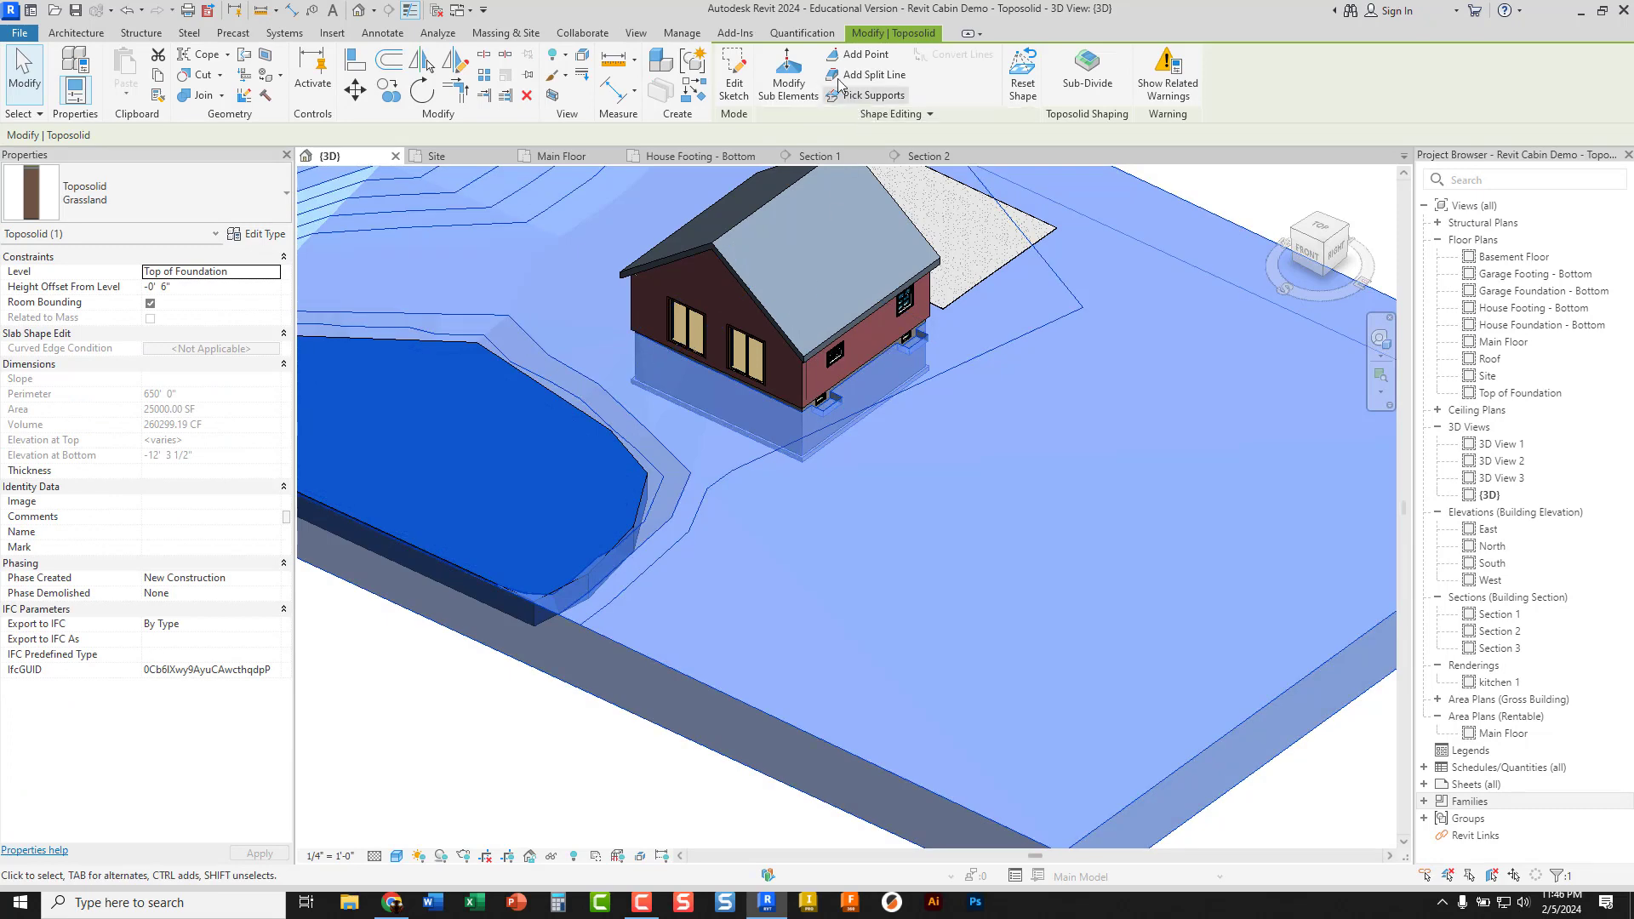
# Start a new terrain sub-division and switch to Top view framing the pad and house
pyautogui.click(1083, 78)
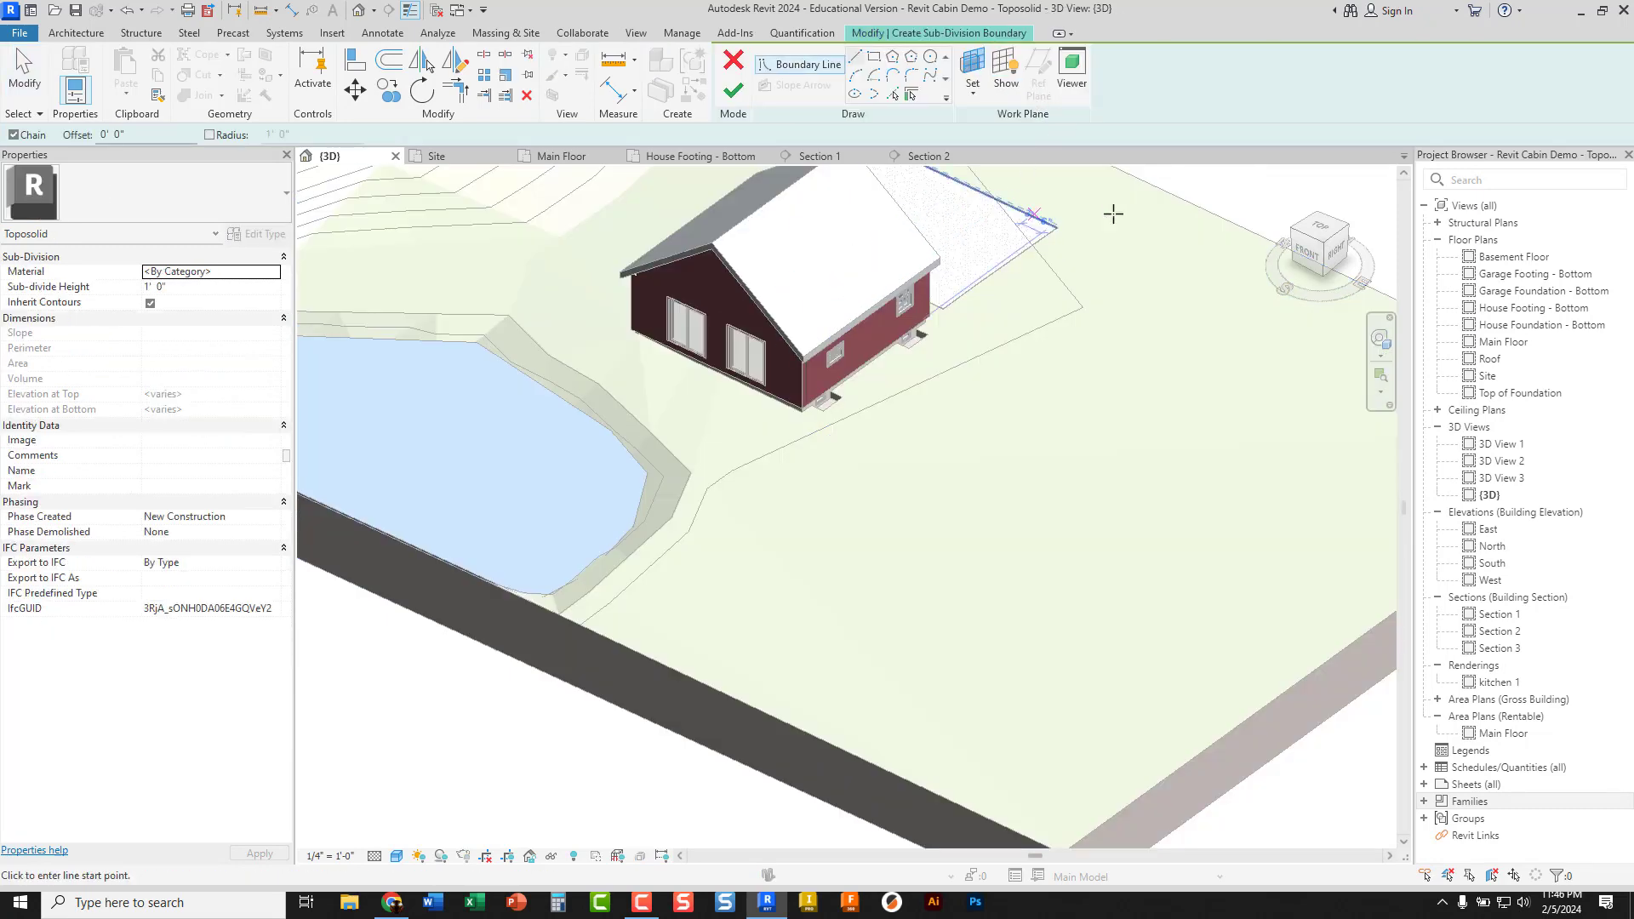
pyautogui.click(1322, 228)
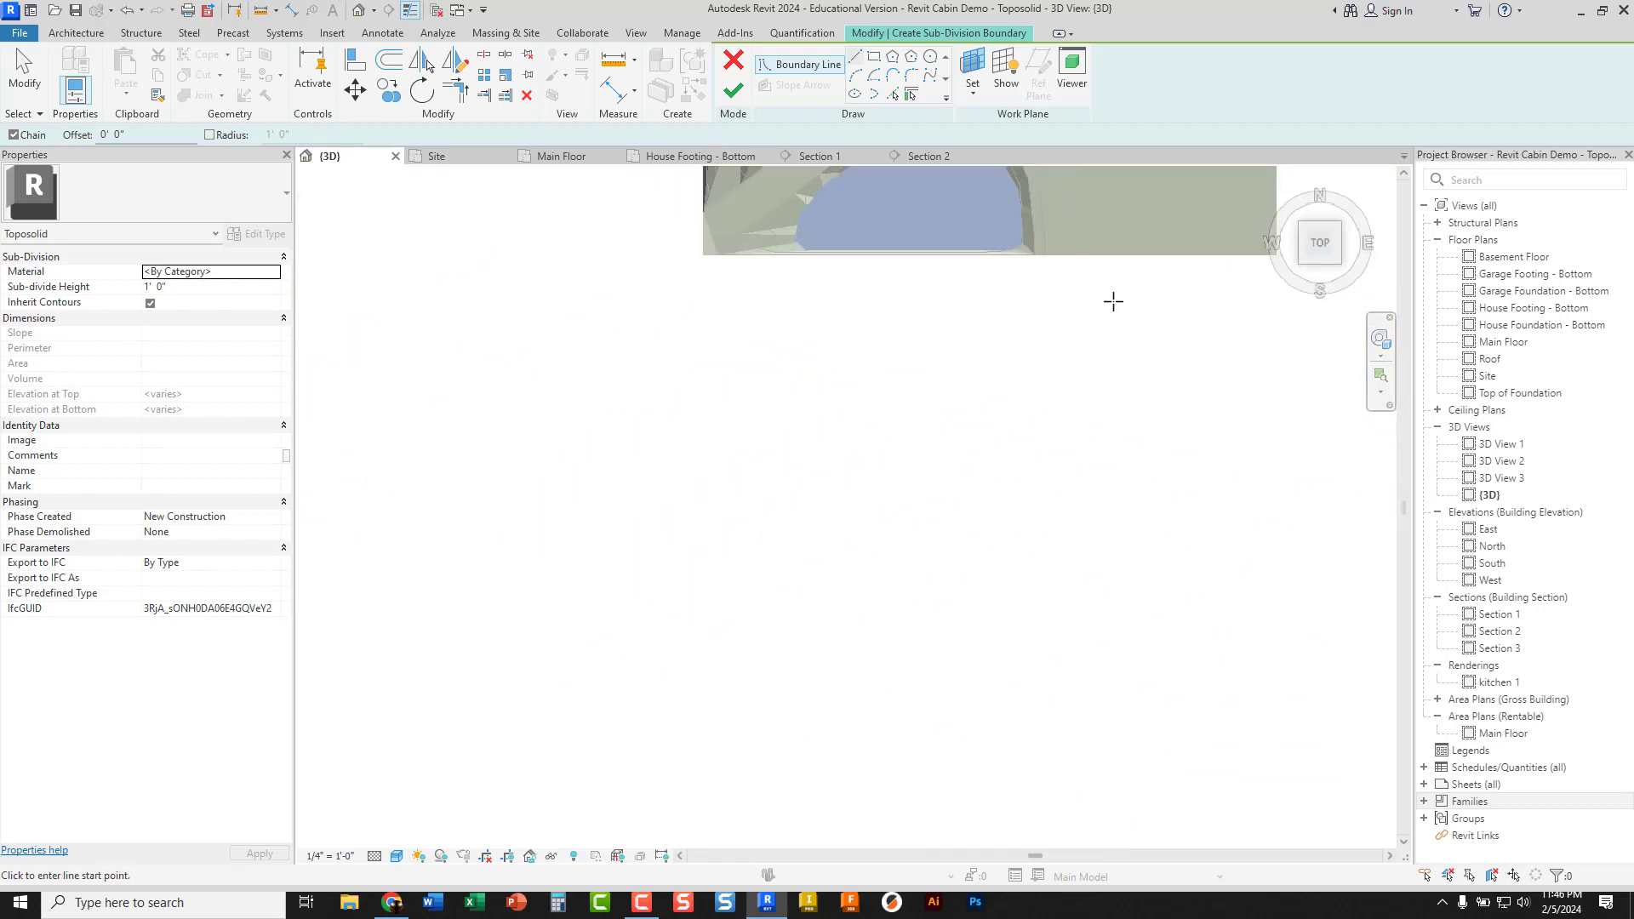
pyautogui.scroll(4, 960, 586)
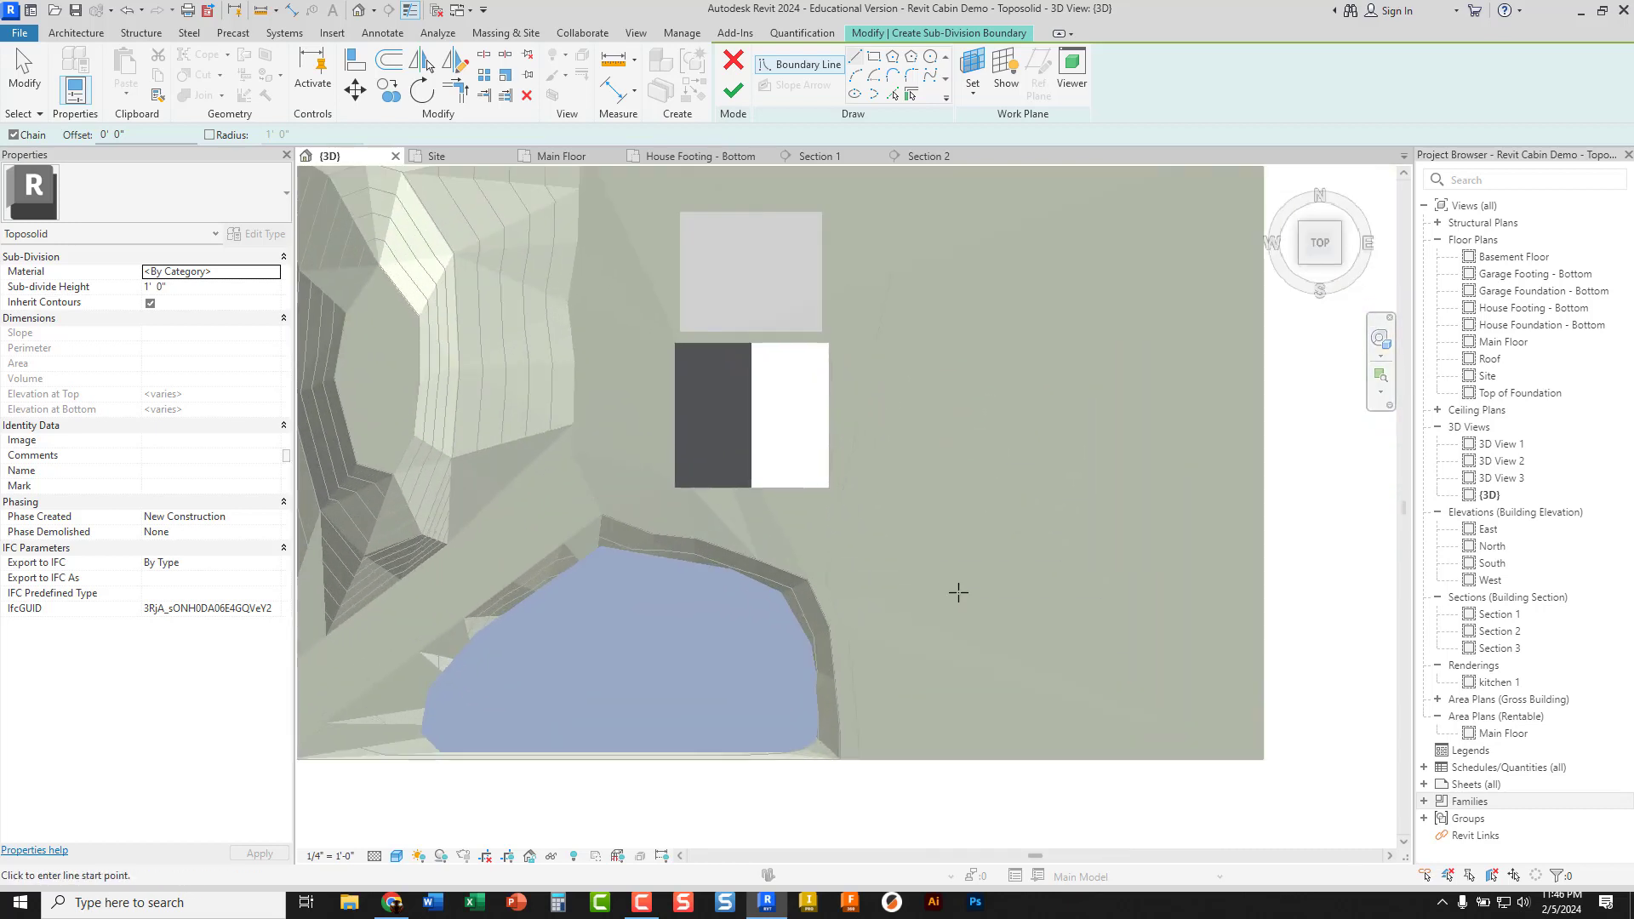
pyautogui.moveTo(934, 464)
pyautogui.mouseDown(button='middle')
pyautogui.moveTo(927, 499)
pyautogui.moveTo(902, 510)
pyautogui.moveTo(911, 438)
pyautogui.mouseUp(button='middle')
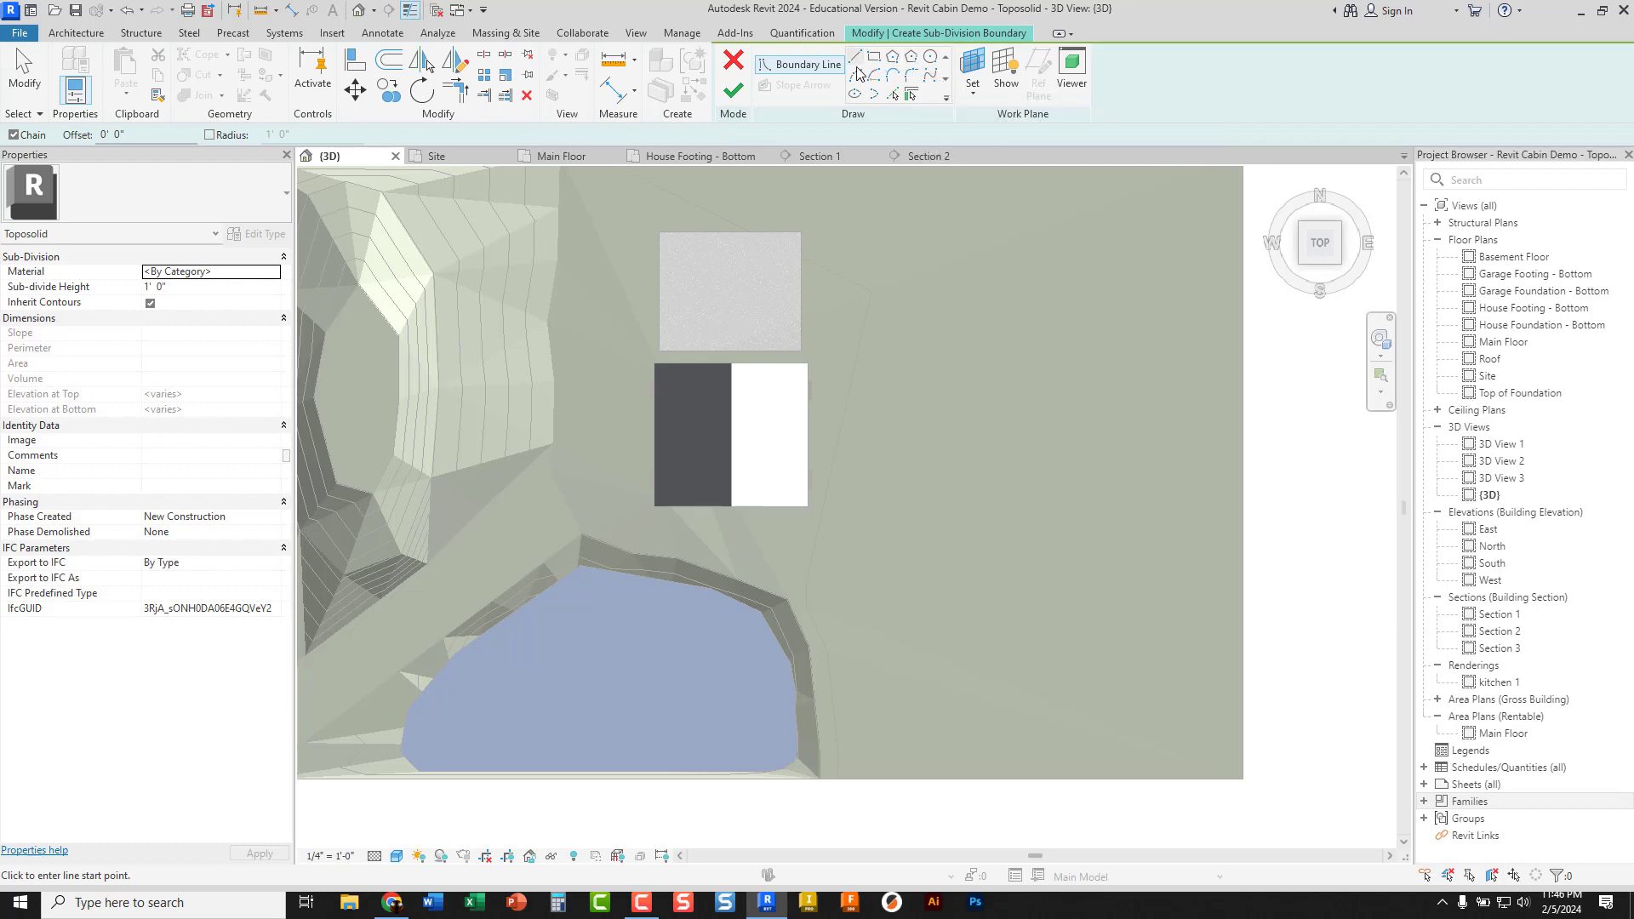
# Sketch a spline driveway edge from the site's lower edge to the gravel pad's corner
pyautogui.click(931, 78)
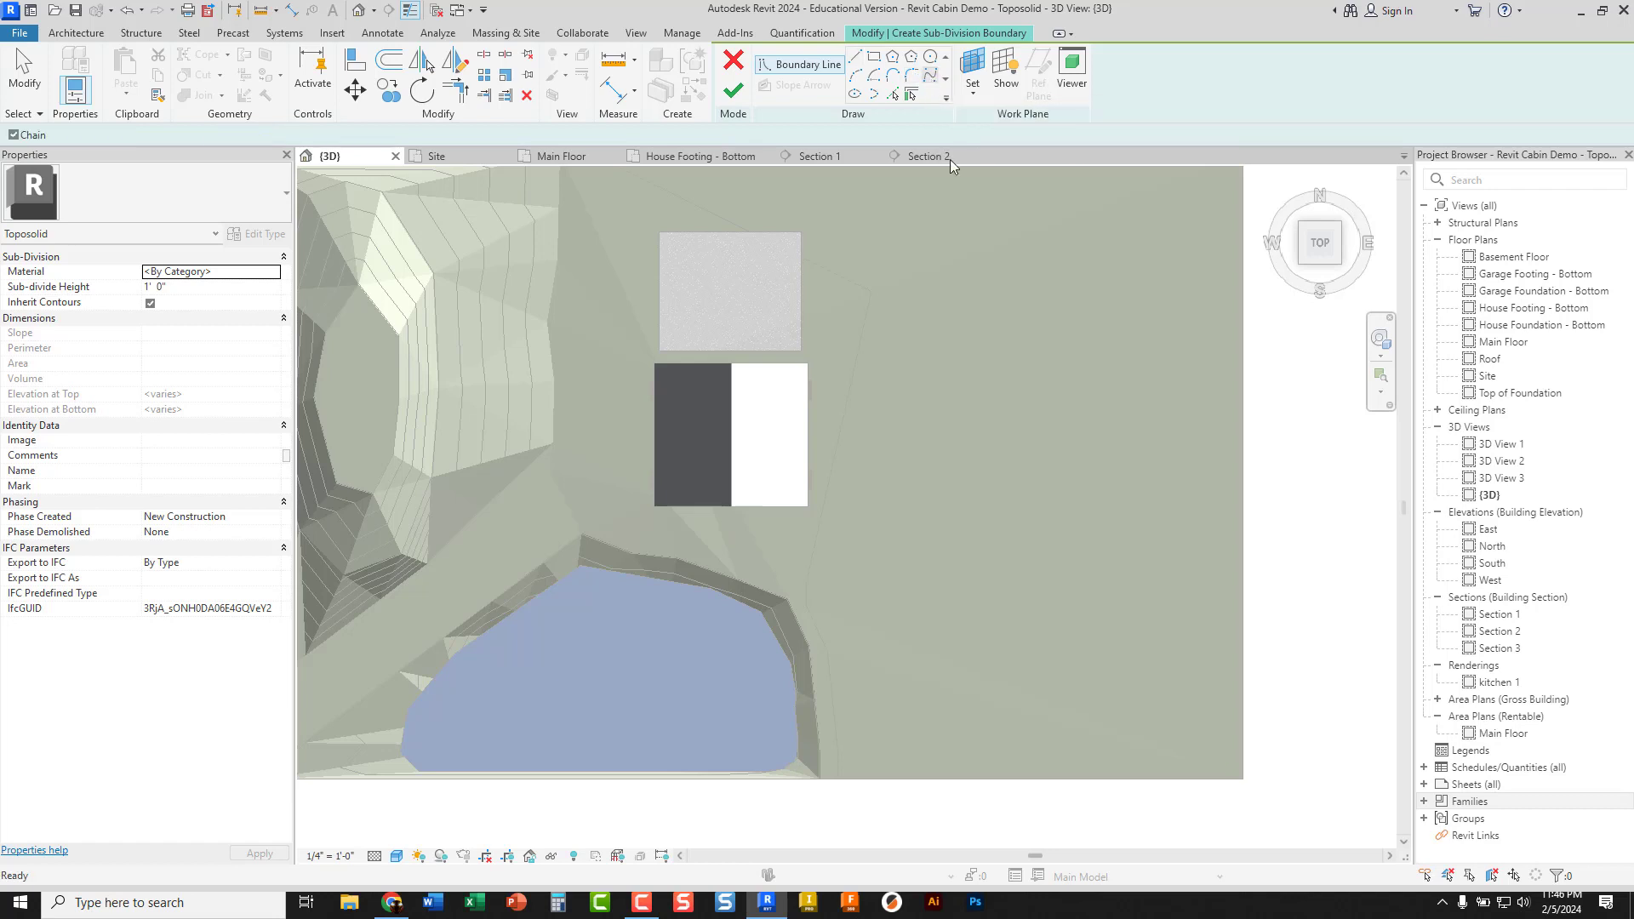
pyautogui.click(992, 771)
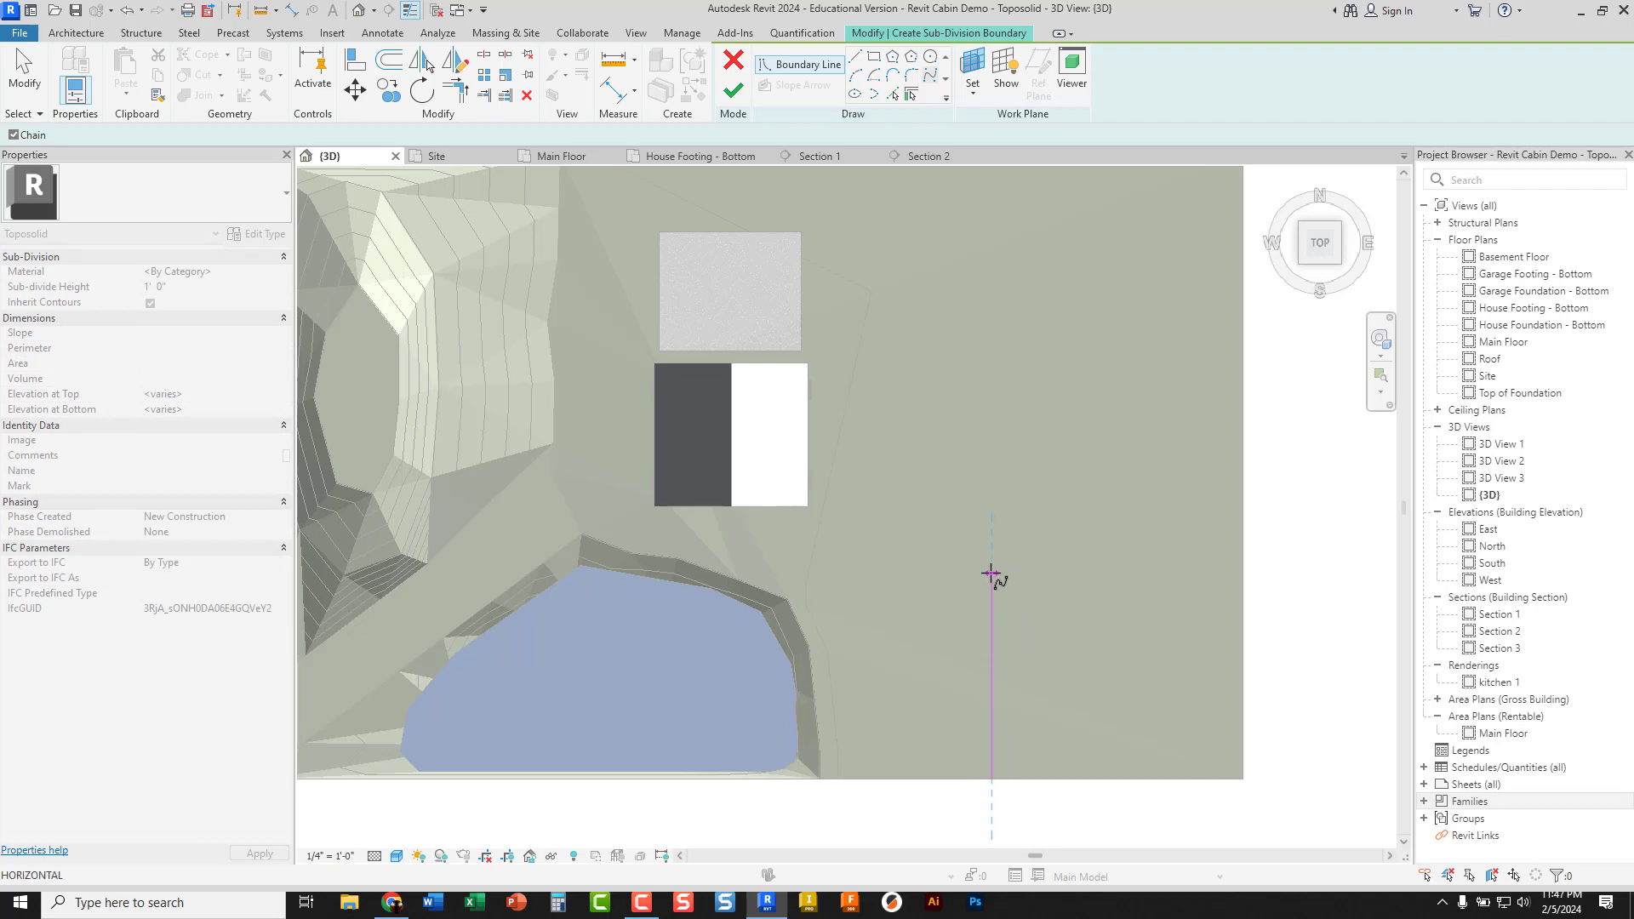
pyautogui.click(992, 435)
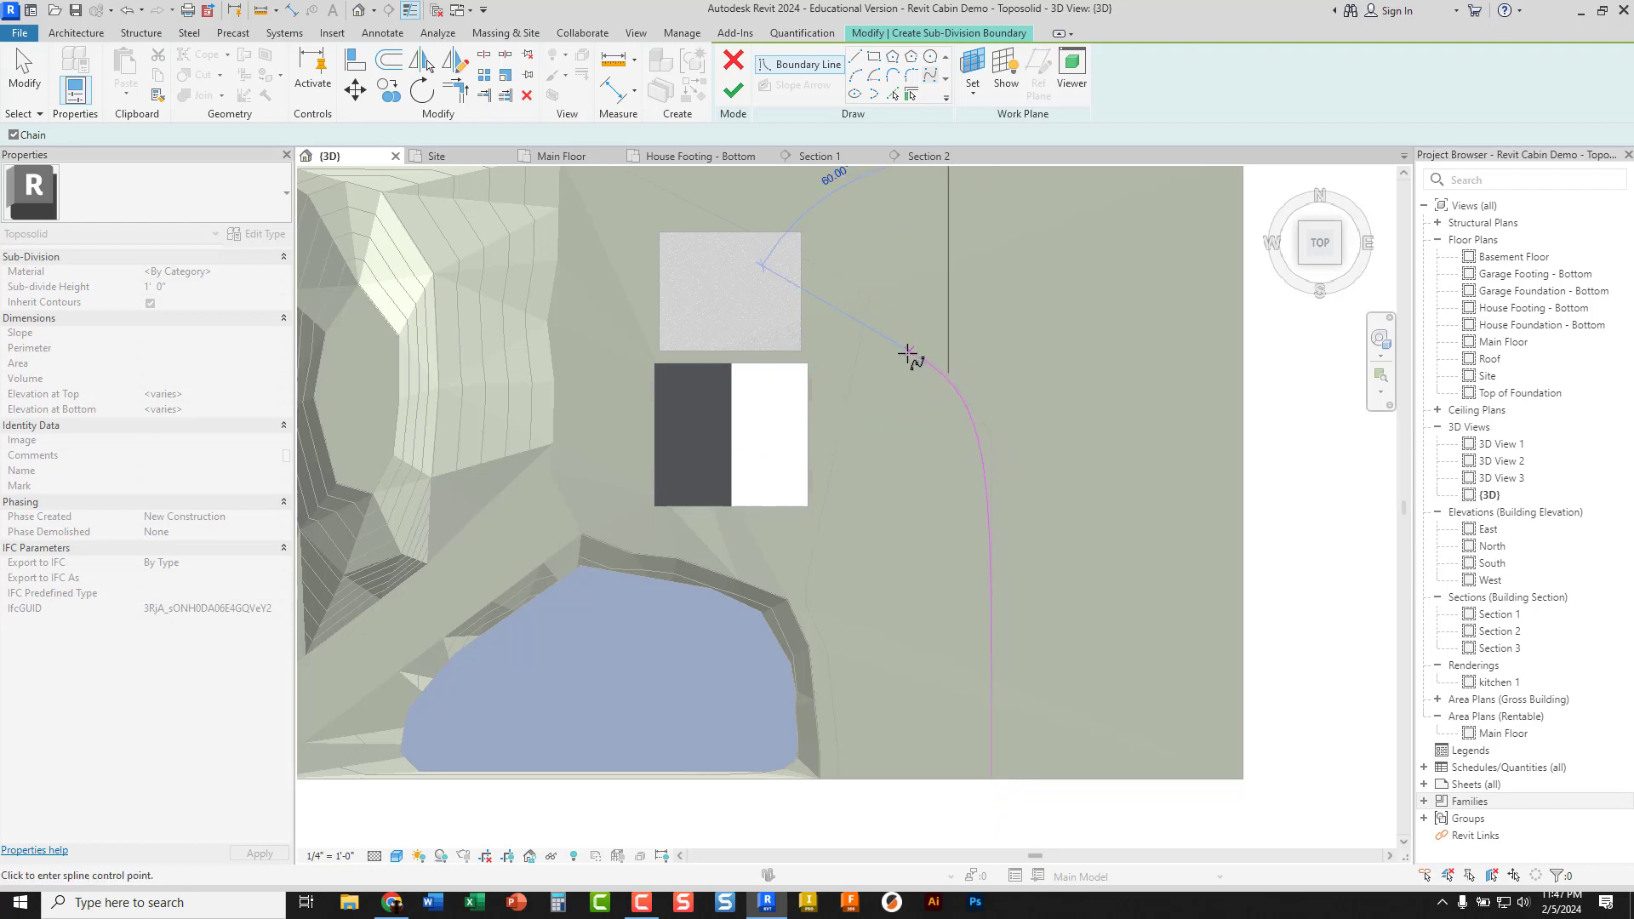
pyautogui.click(809, 348)
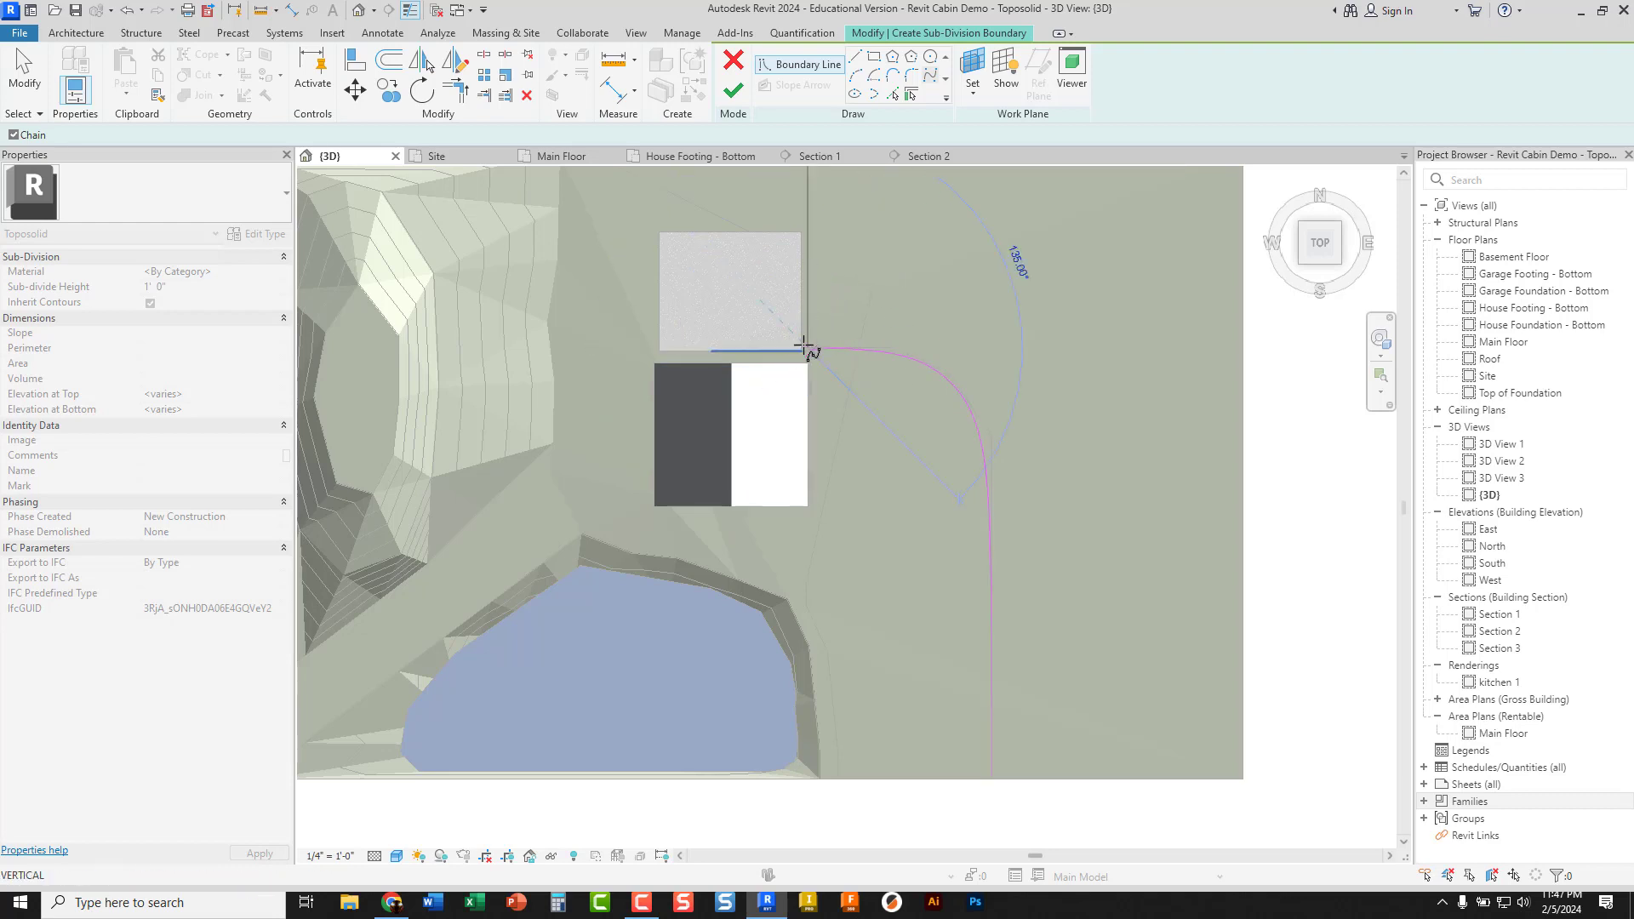
pyautogui.rightClick(815, 334)
pyautogui.click(851, 343)
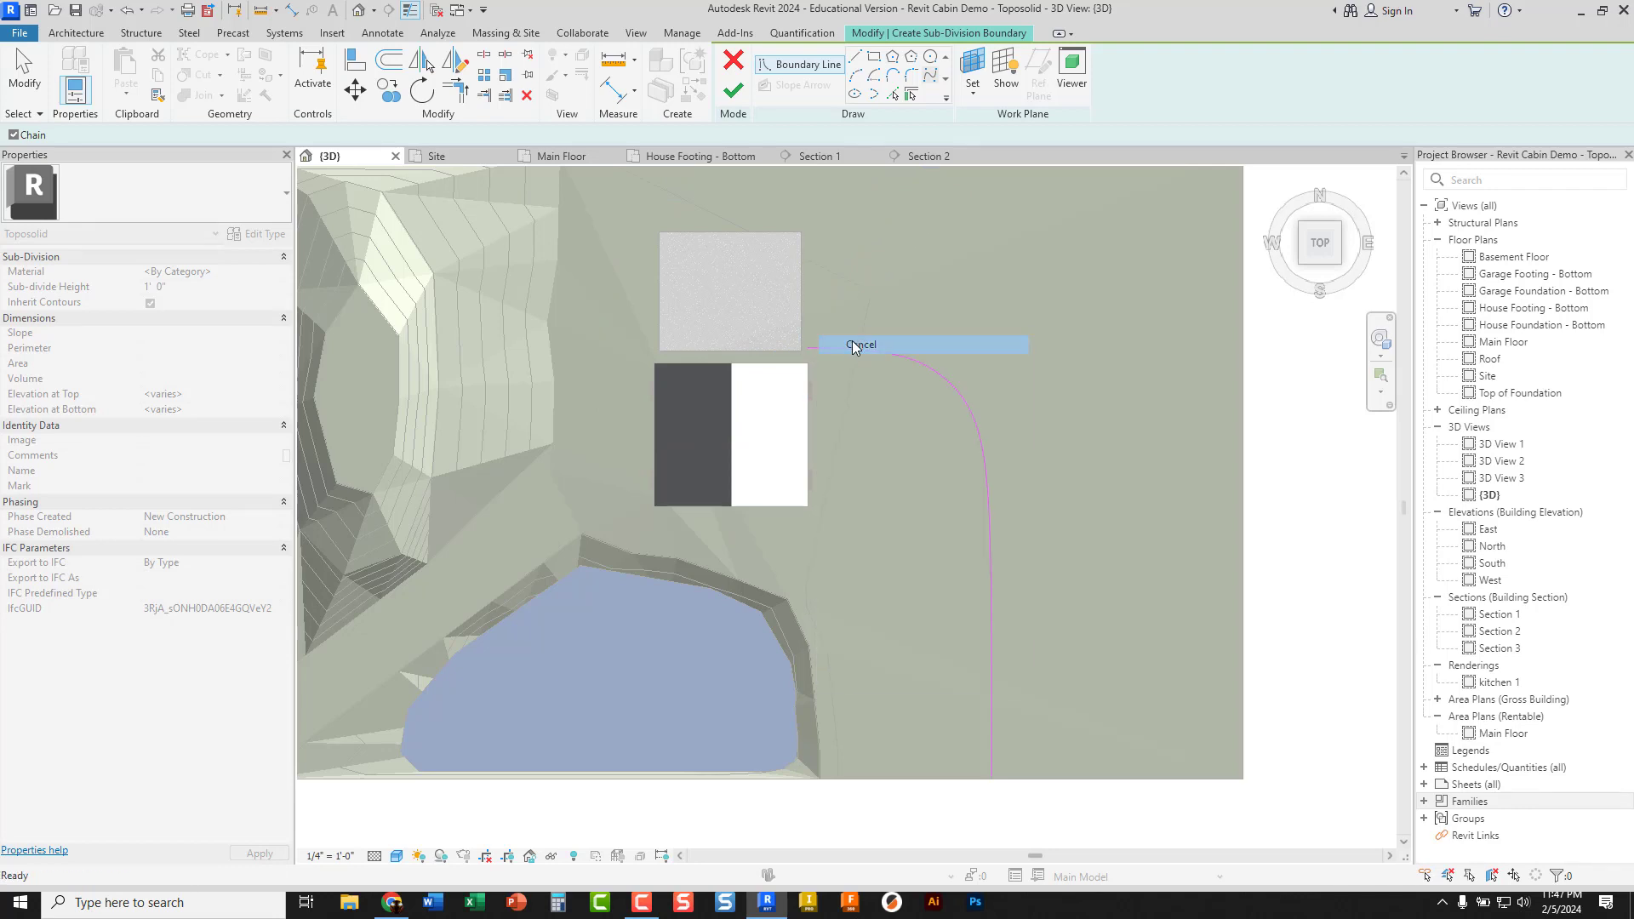
# Draw straight boundary lines from the spline's end up the pad's side and across the top
pyautogui.click(854, 56)
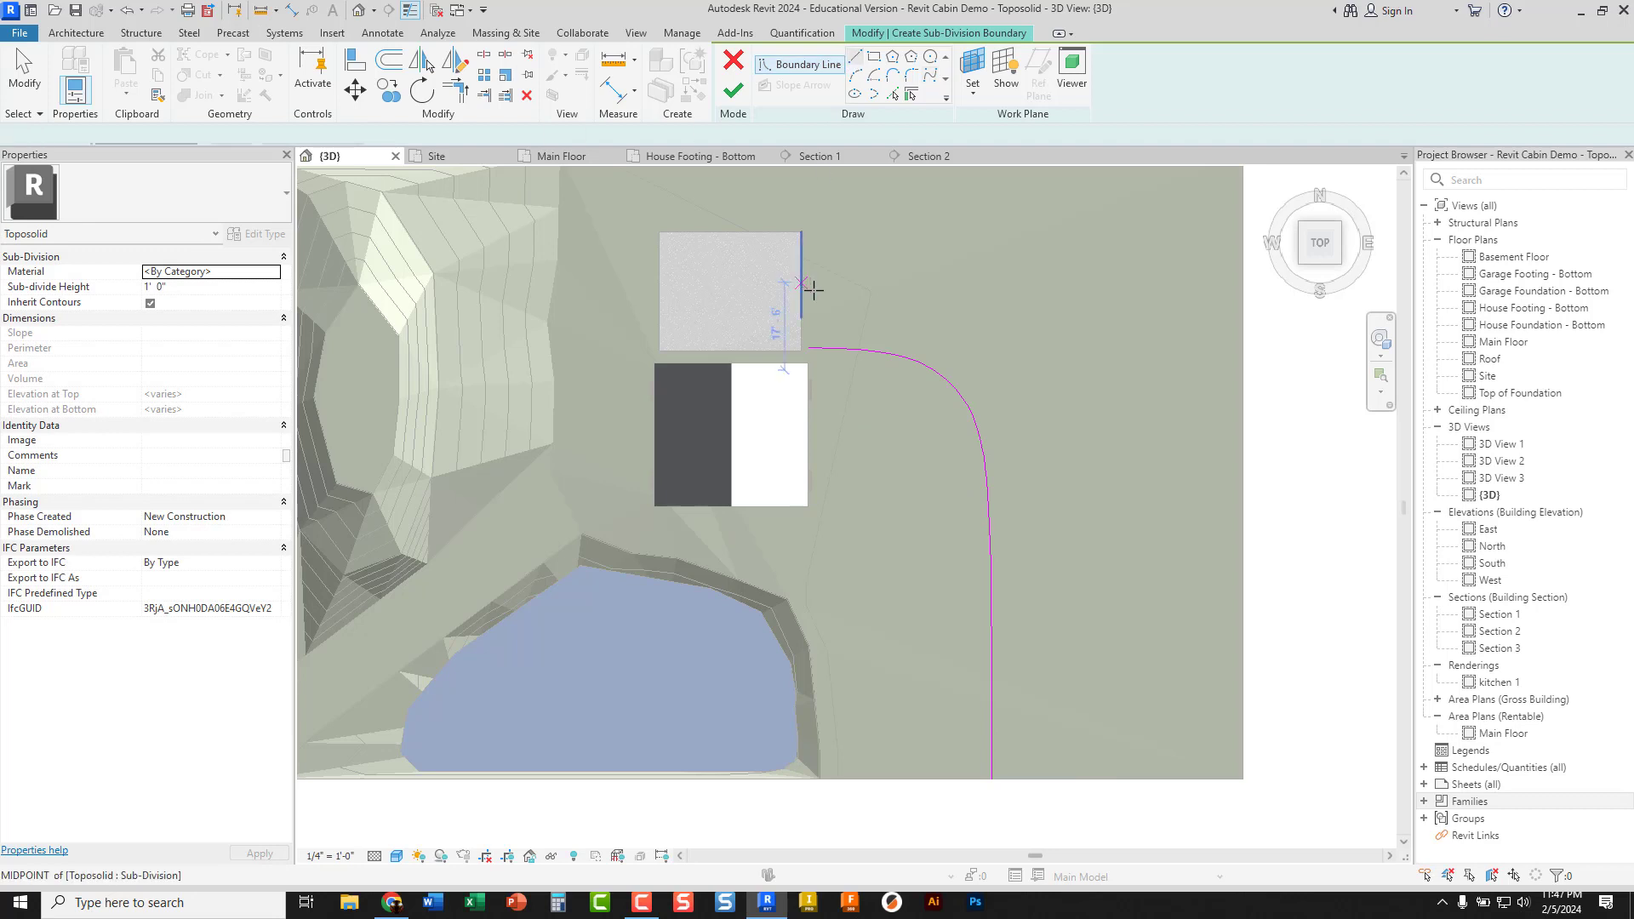
pyautogui.click(808, 348)
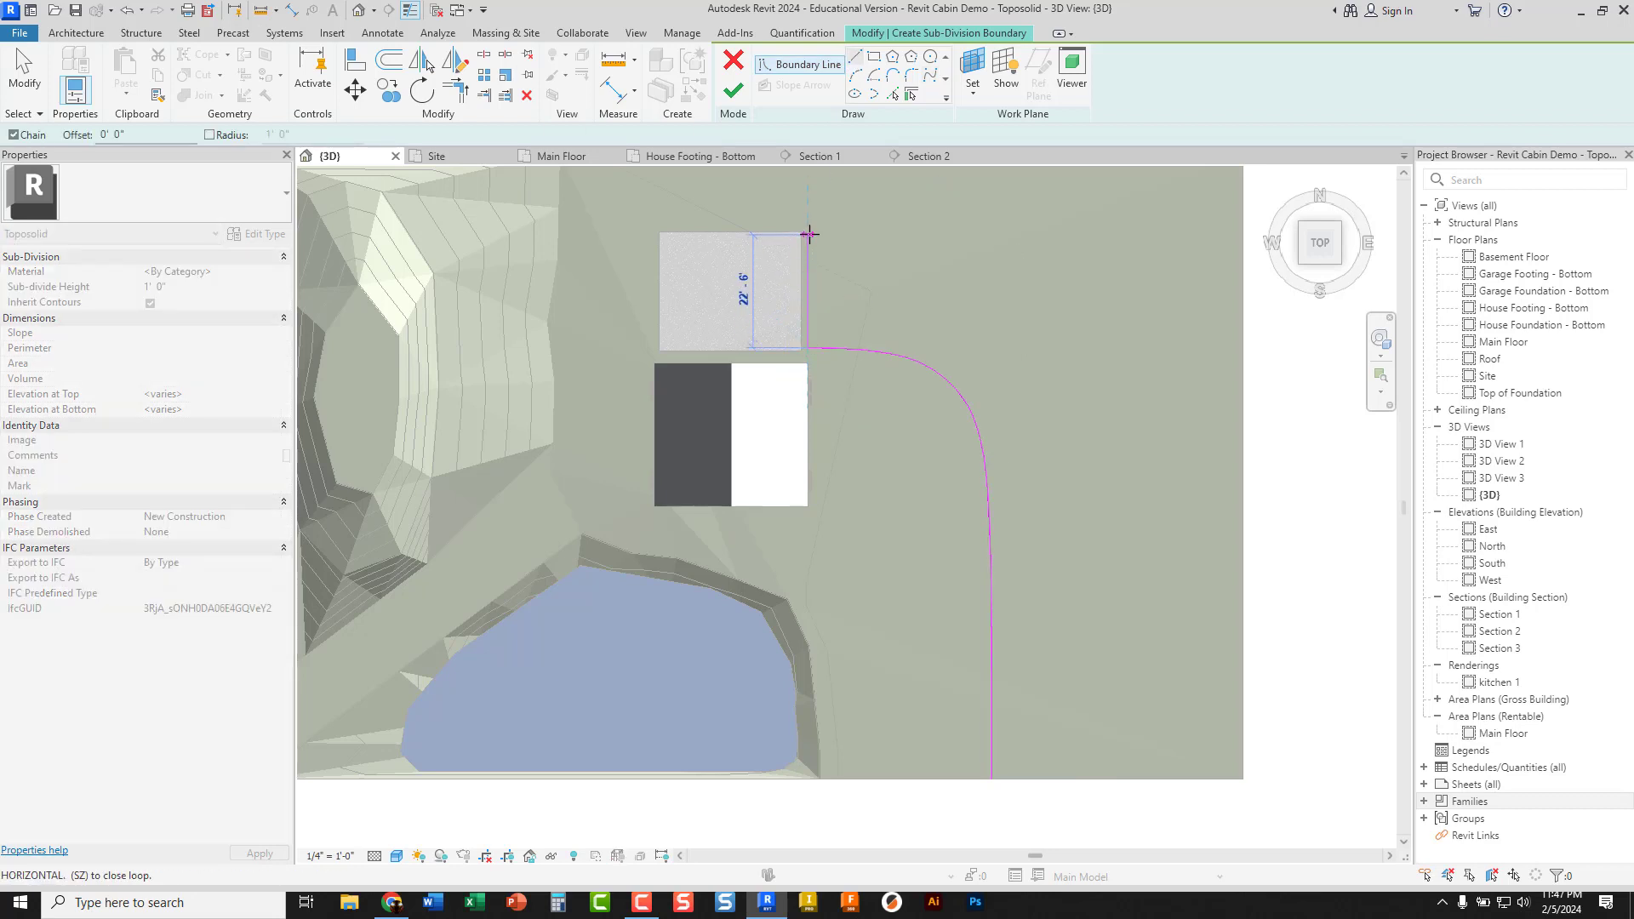
pyautogui.scroll(4, 808, 231)
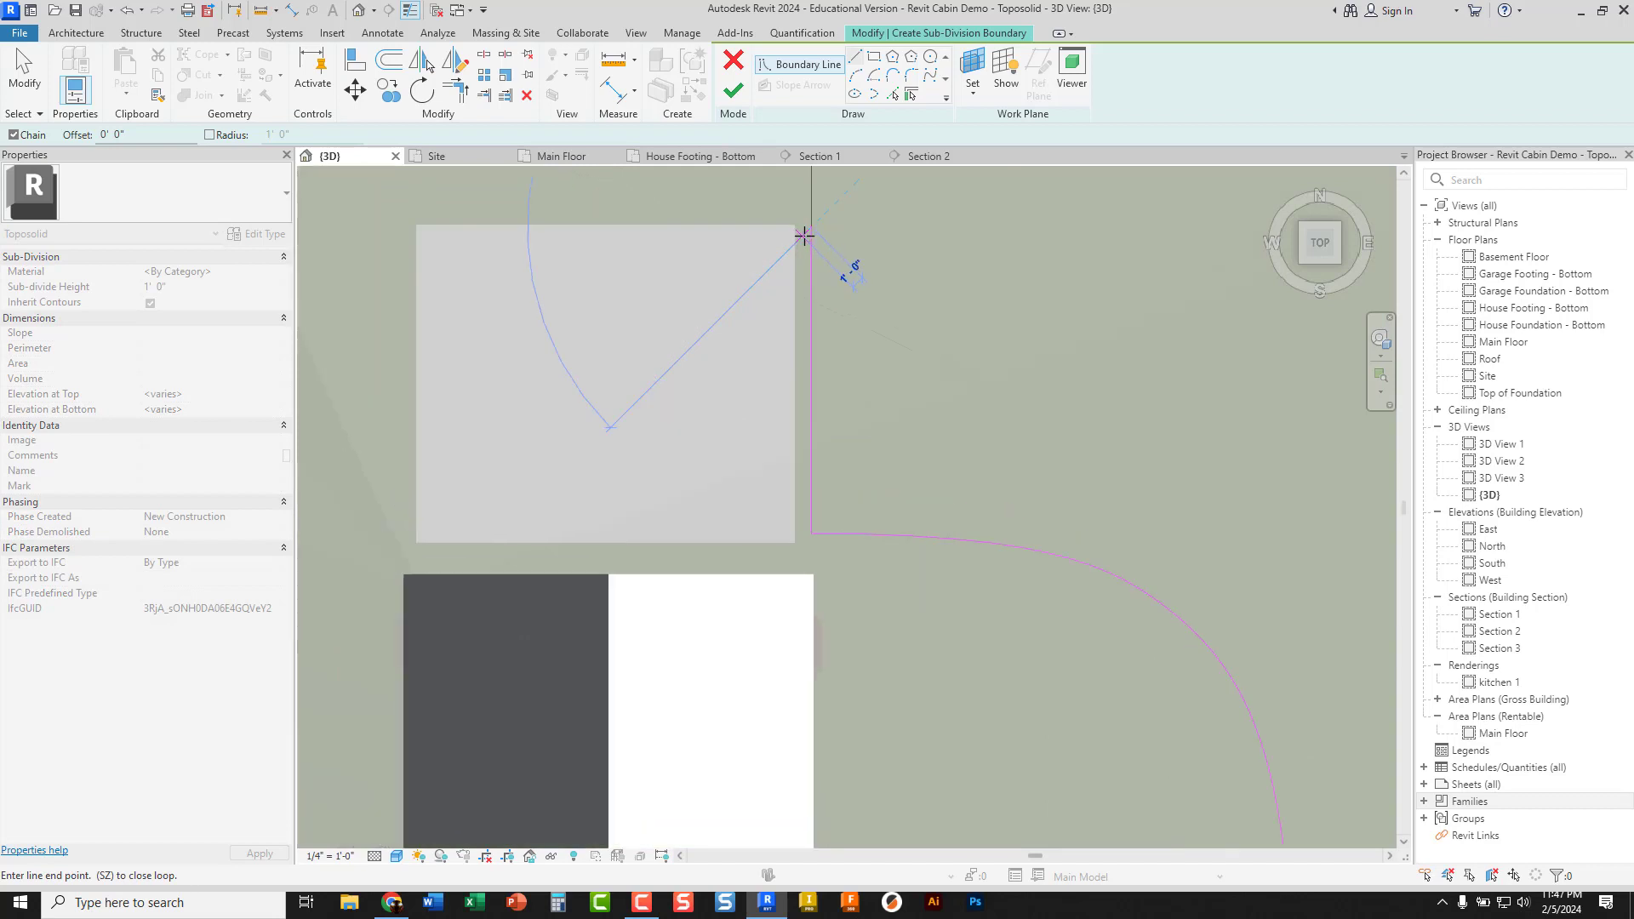
pyautogui.click(811, 228)
pyautogui.moveTo(854, 225)
pyautogui.mouseDown(button='middle')
pyautogui.moveTo(784, 292)
pyautogui.moveTo(748, 293)
pyautogui.mouseUp(button='middle')
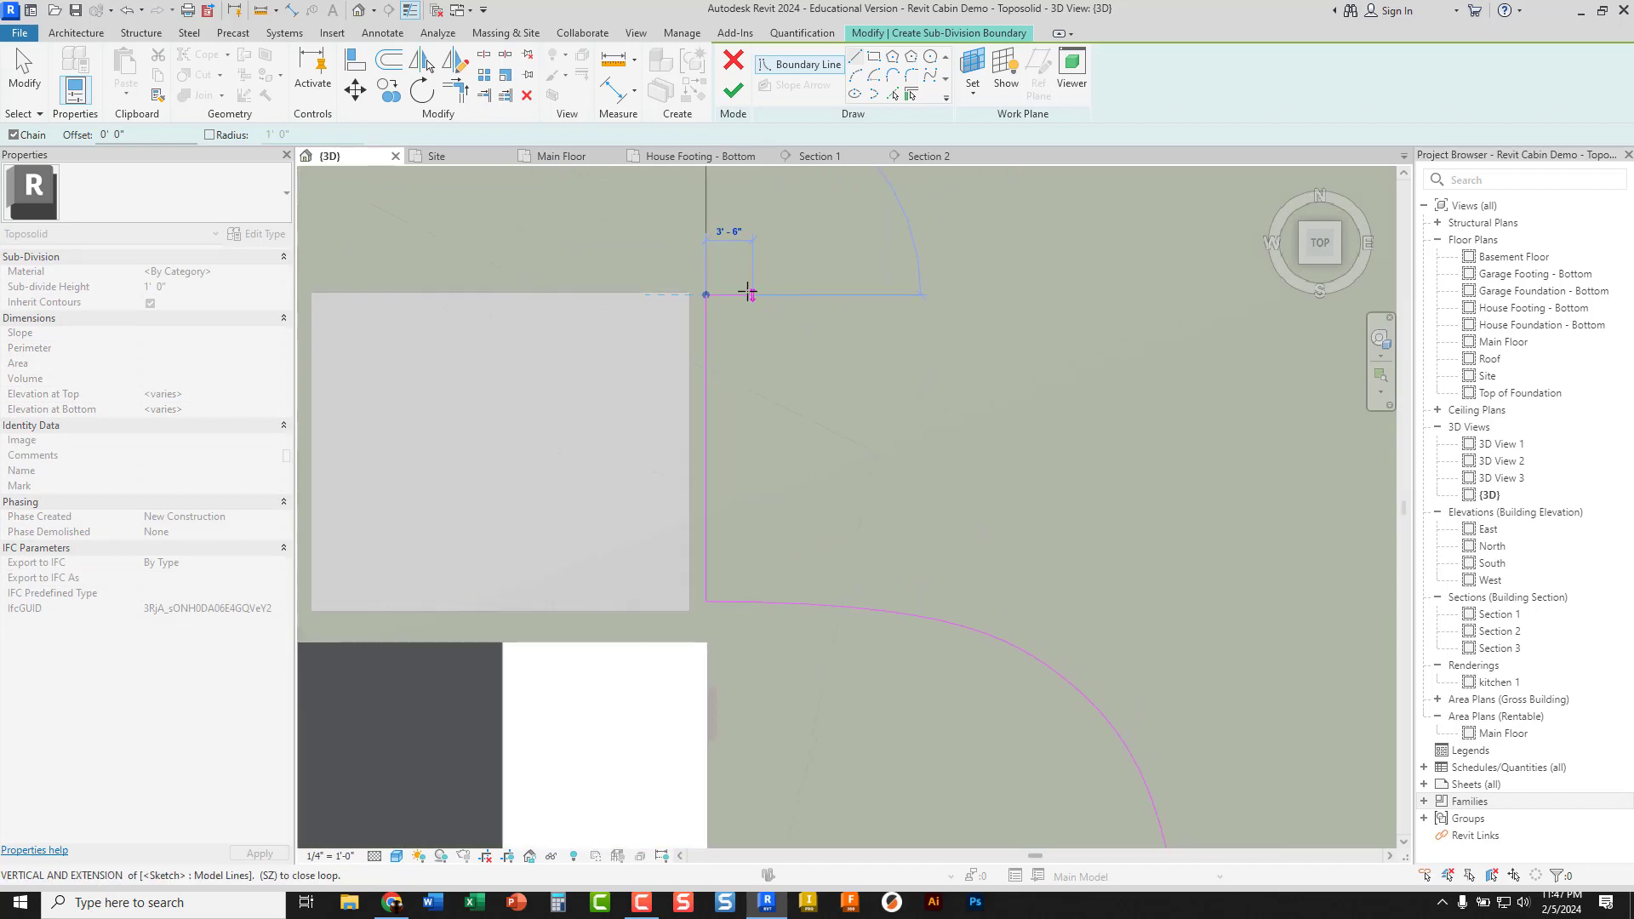
pyautogui.click(779, 294)
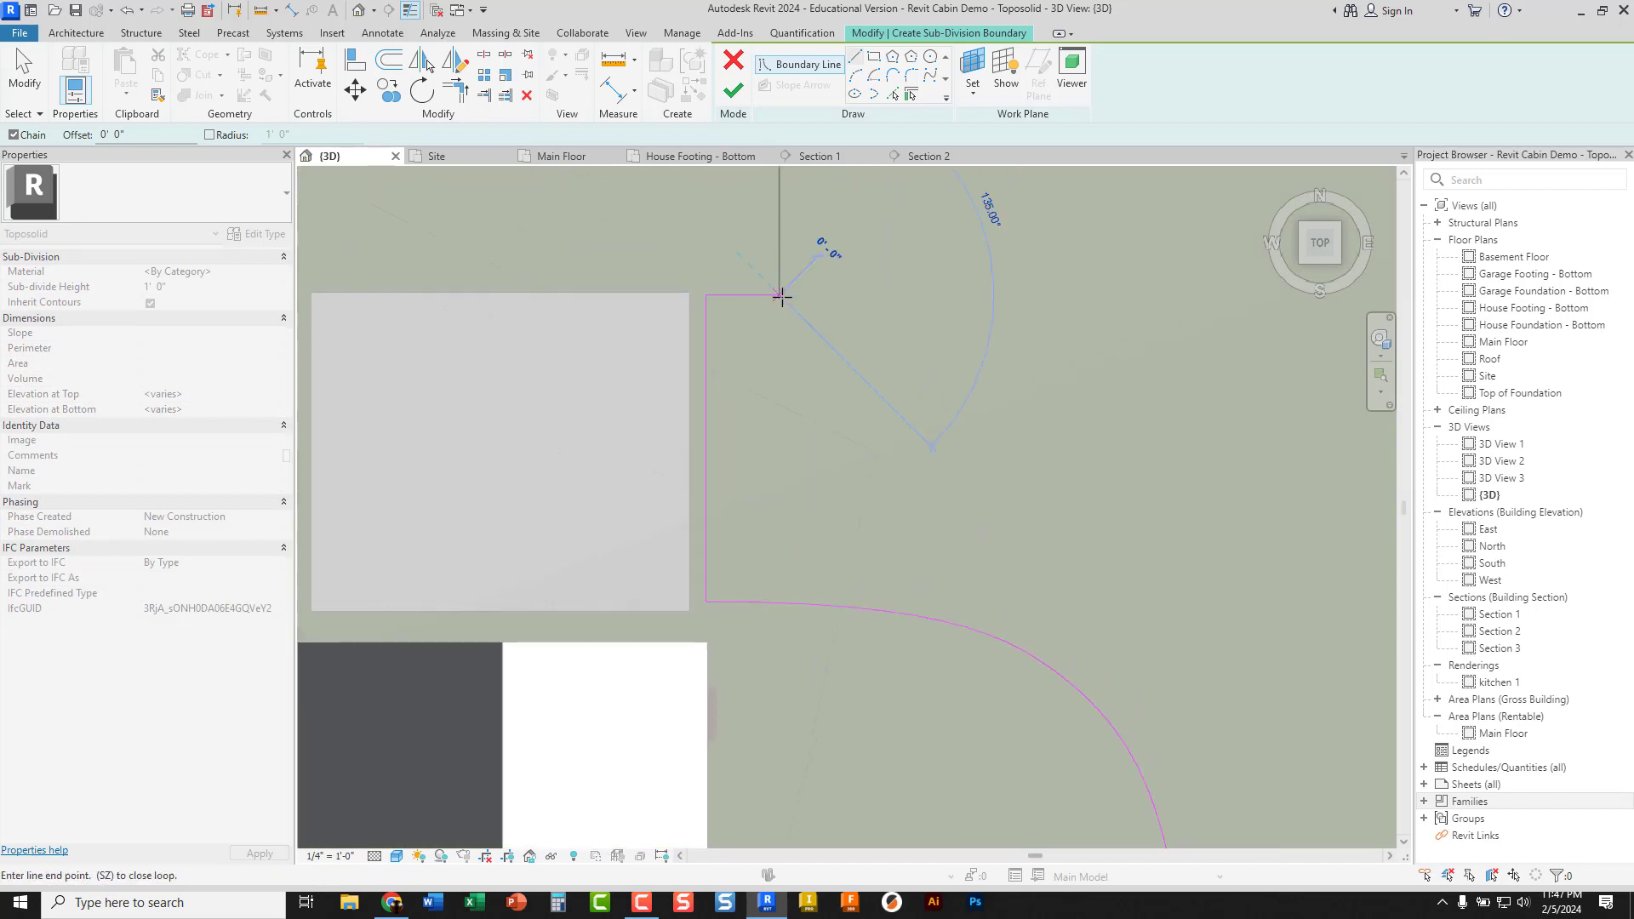
pyautogui.press('Escape')
pyautogui.scroll(-1, 796, 320)
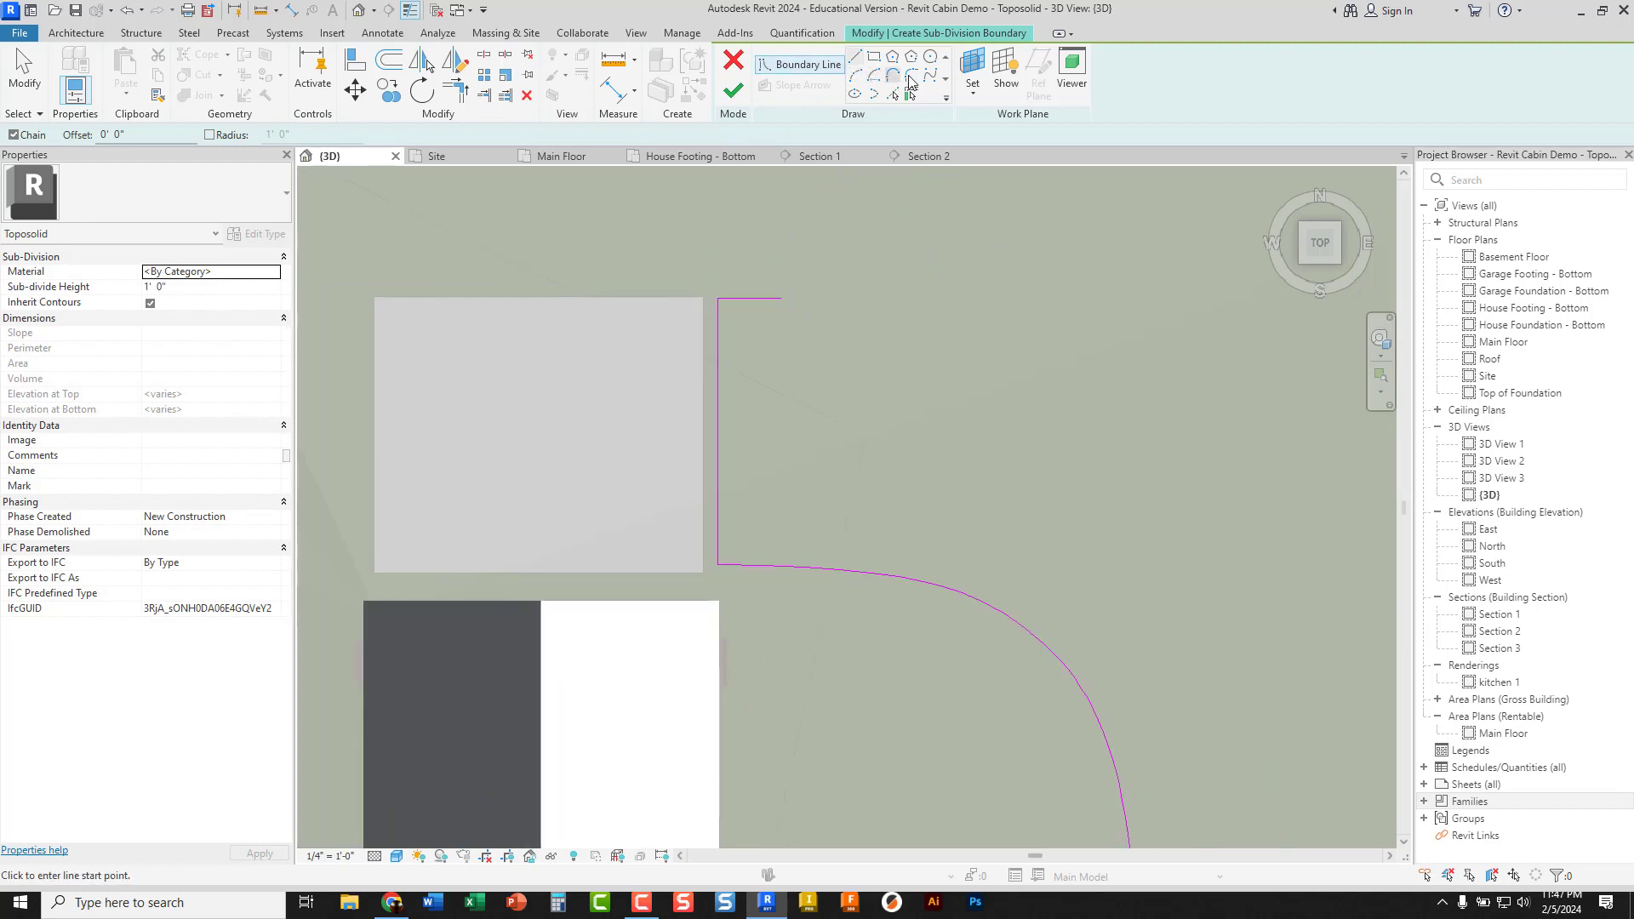
# Add a curved spline boundary segment continuing from the short top line's end
pyautogui.click(929, 80)
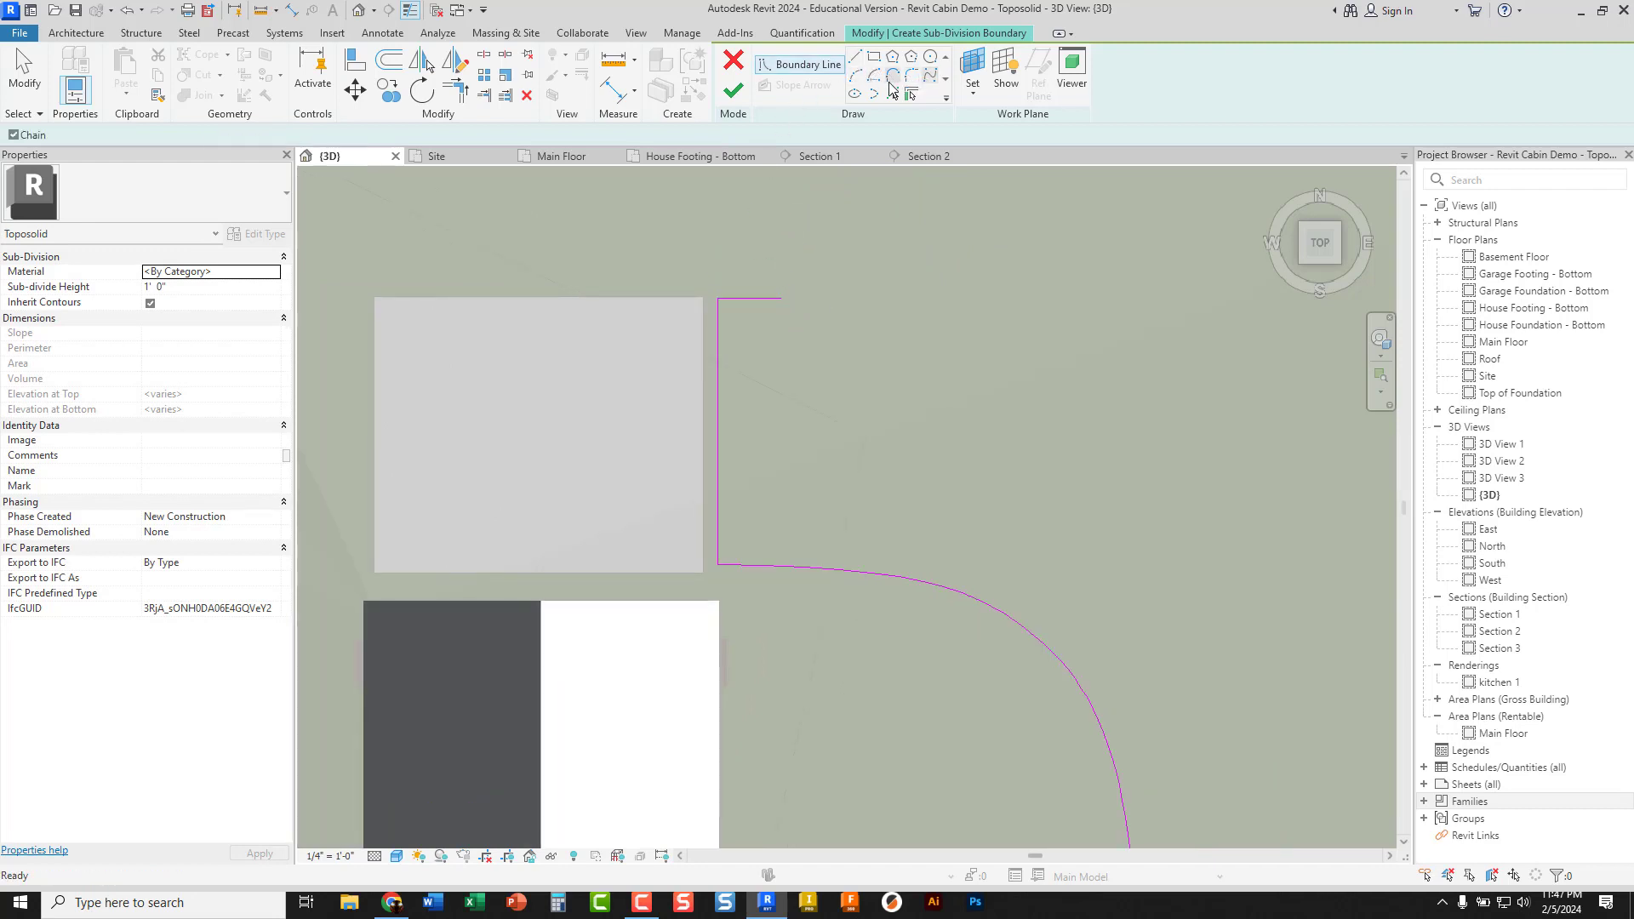
pyautogui.click(782, 298)
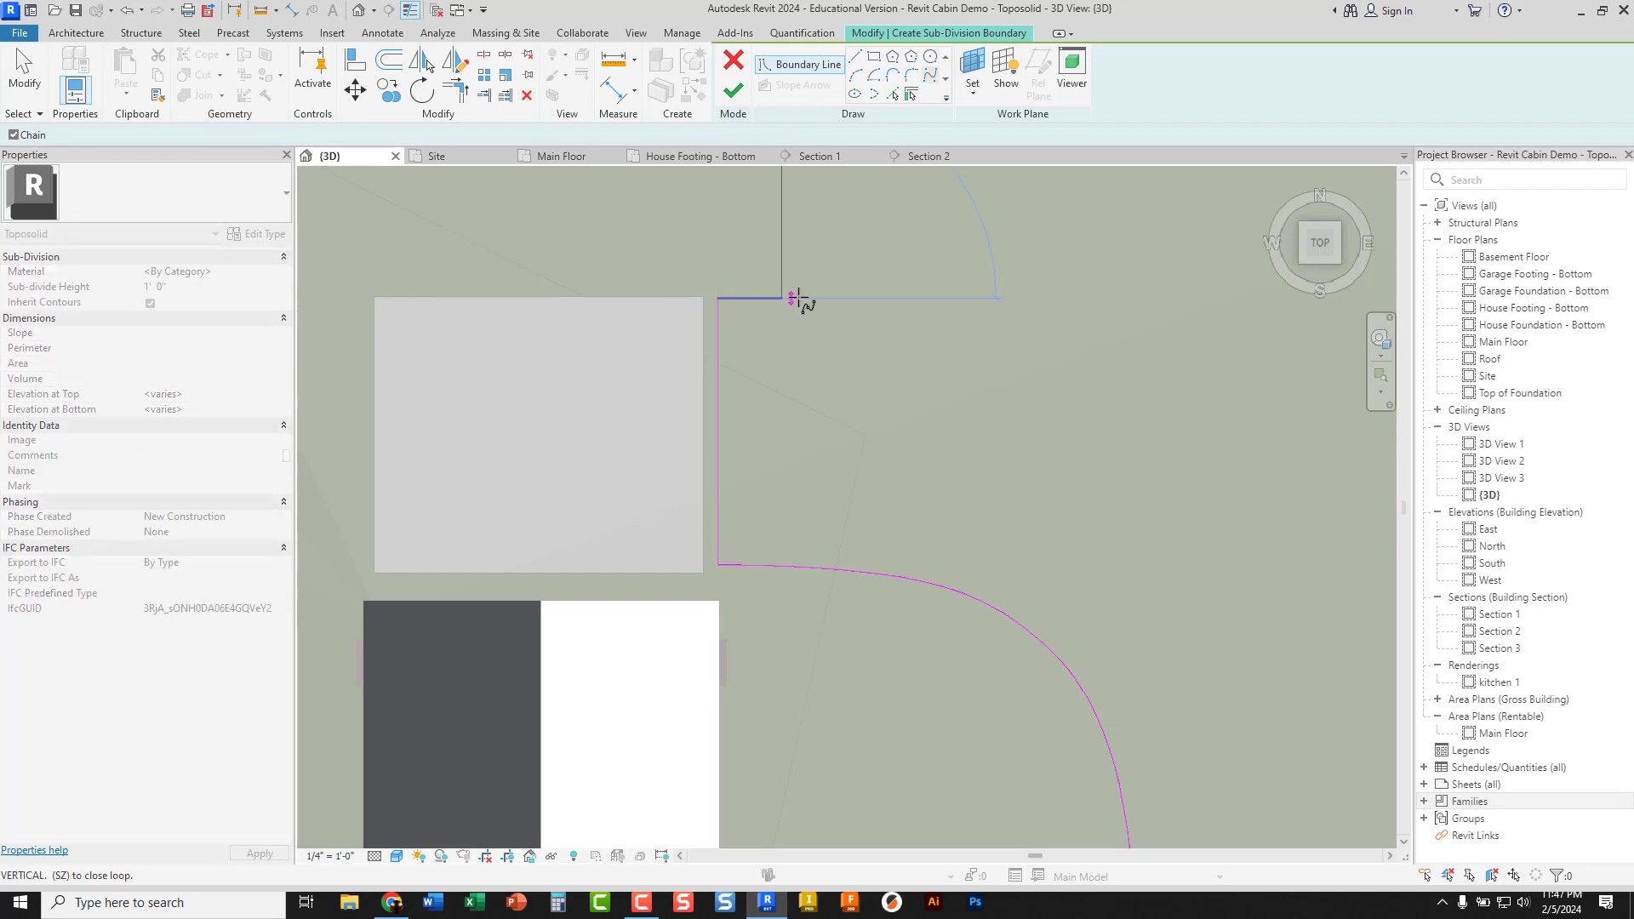
pyautogui.click(844, 295)
pyautogui.moveTo(956, 249)
pyautogui.mouseDown(button='middle')
pyautogui.moveTo(895, 365)
pyautogui.moveTo(915, 302)
pyautogui.mouseUp(button='middle')
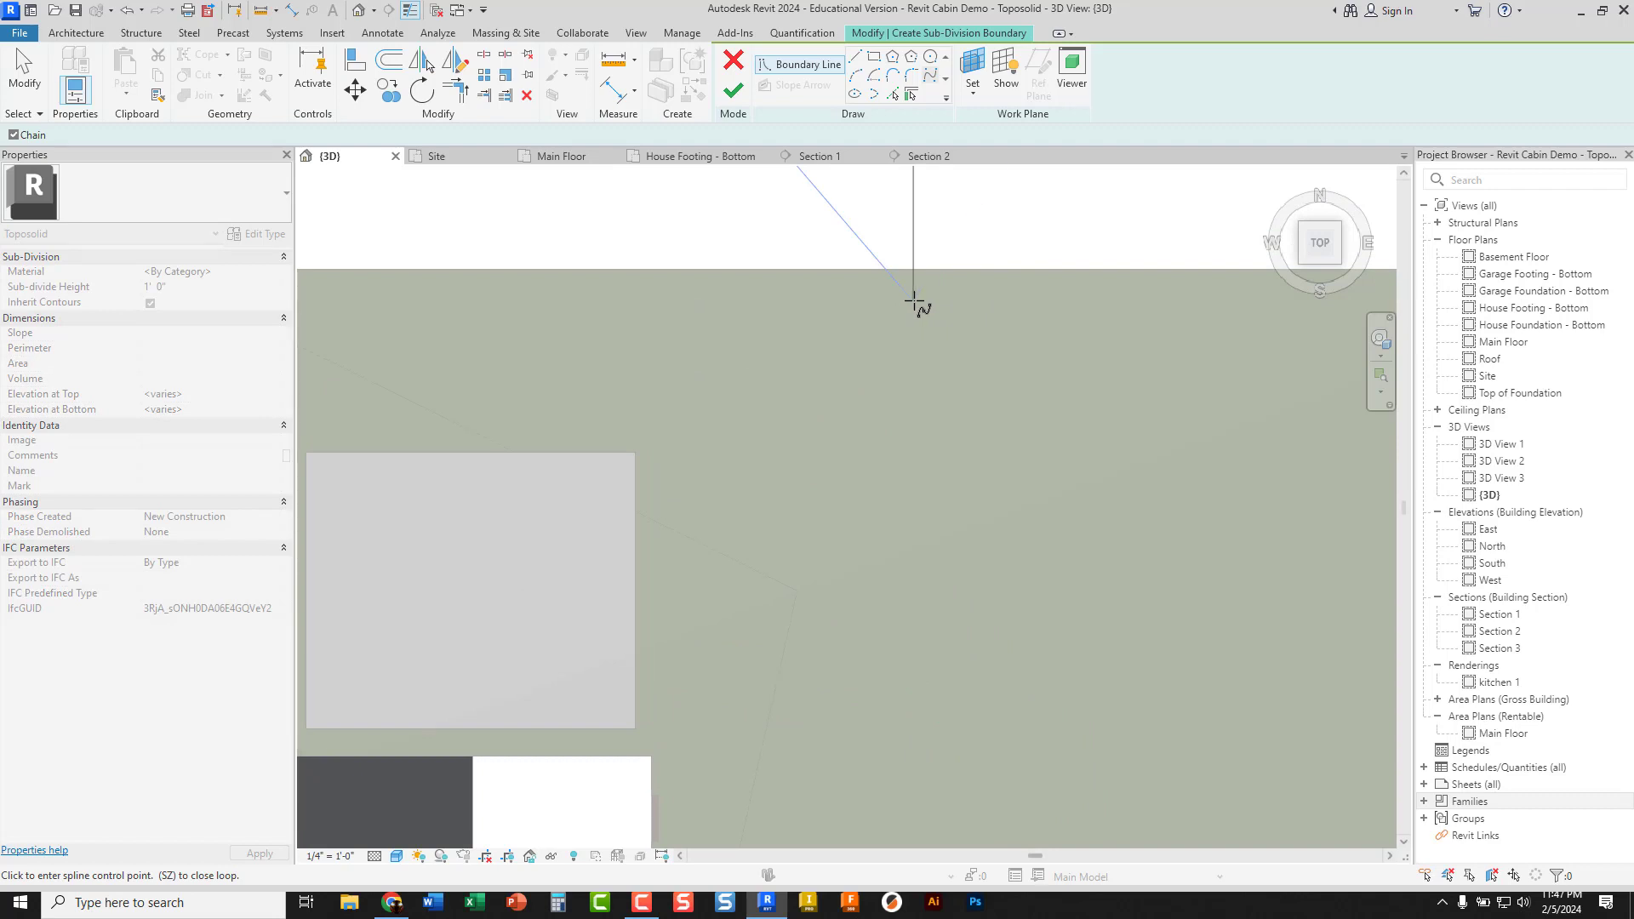
pyautogui.click(915, 302)
pyautogui.rightClick(929, 298)
pyautogui.click(955, 312)
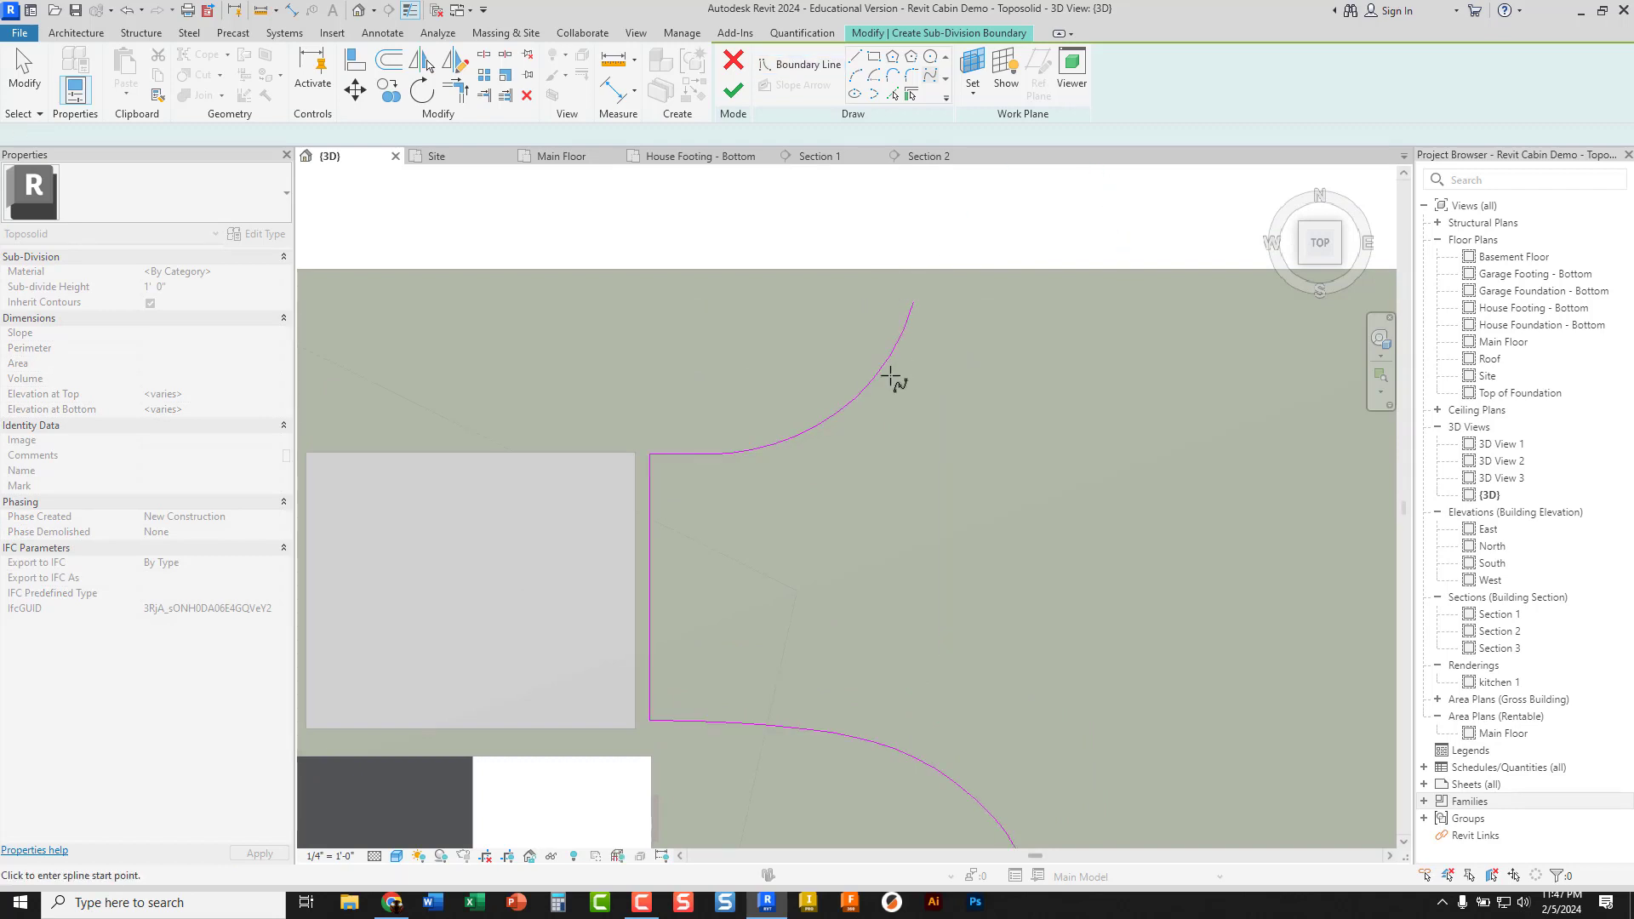
pyautogui.press('Escape')
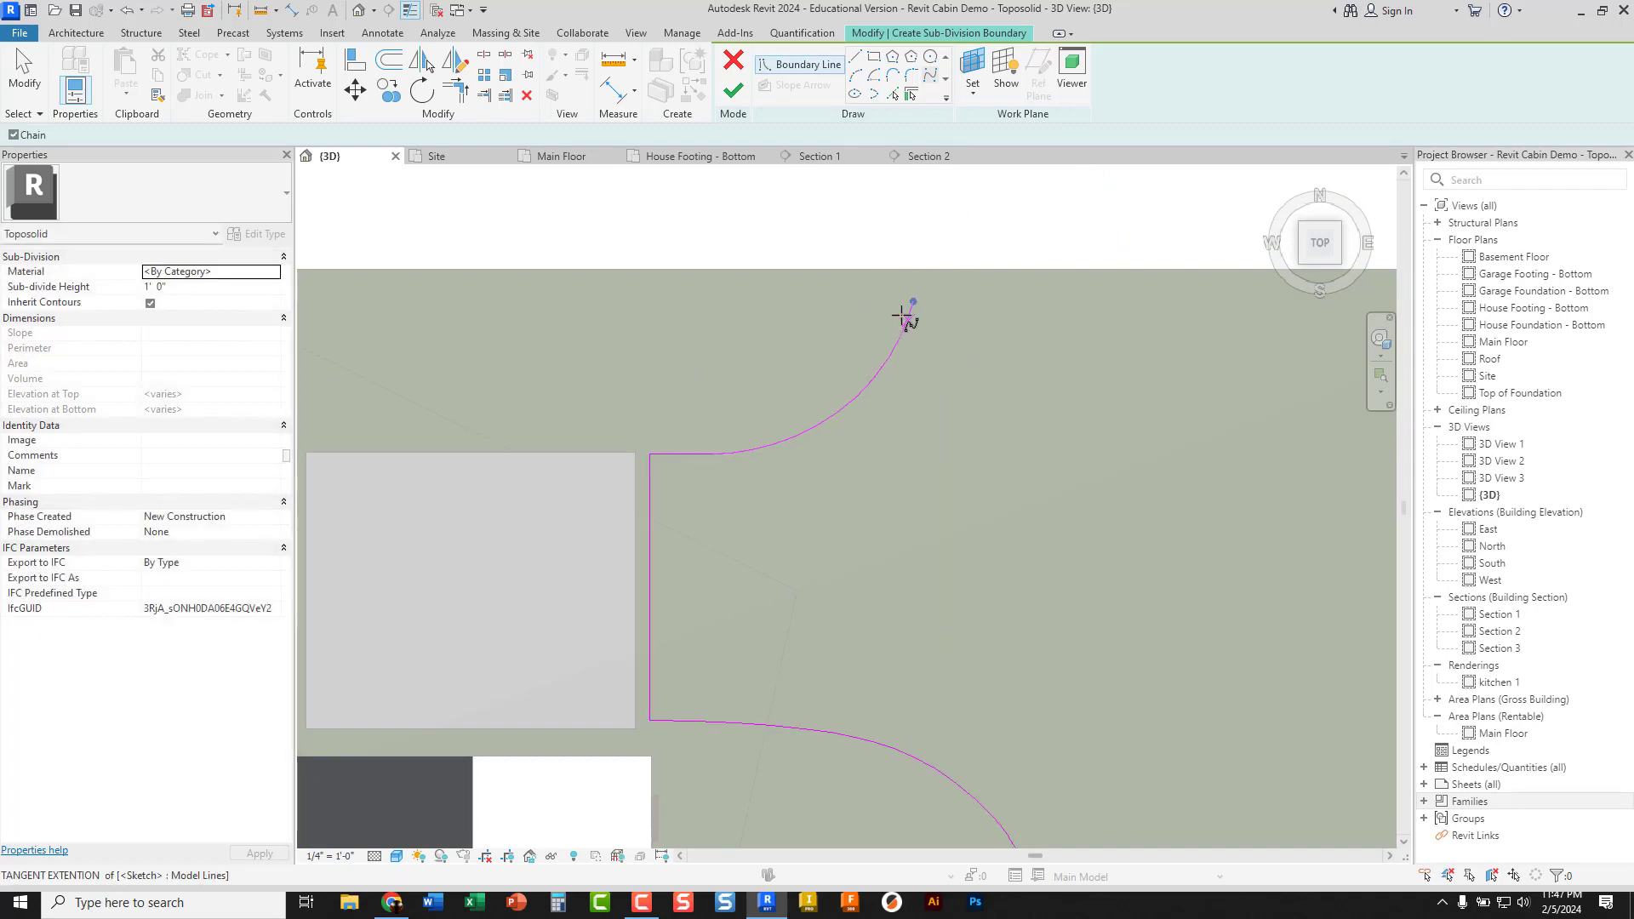
# Draw the top, long right and bottom straight edges to close the driveway loop
pyautogui.click(854, 57)
pyautogui.click(913, 303)
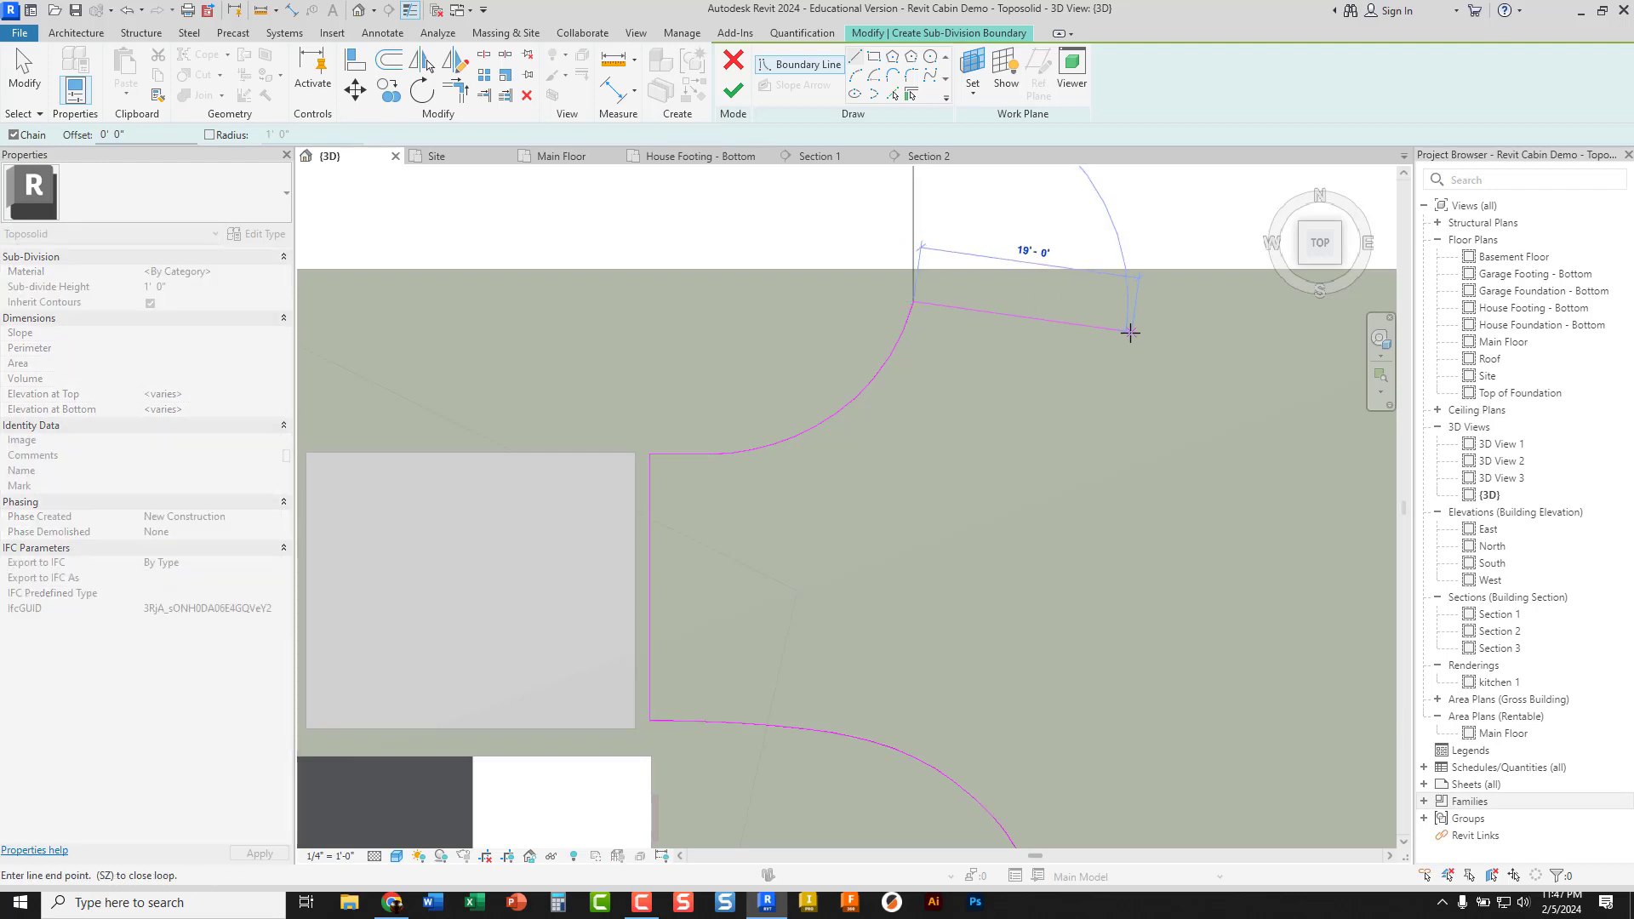
pyautogui.moveTo(1130, 336); pyautogui.dragTo(934, 324, button='middle')
pyautogui.scroll(-2, 1087, 295)
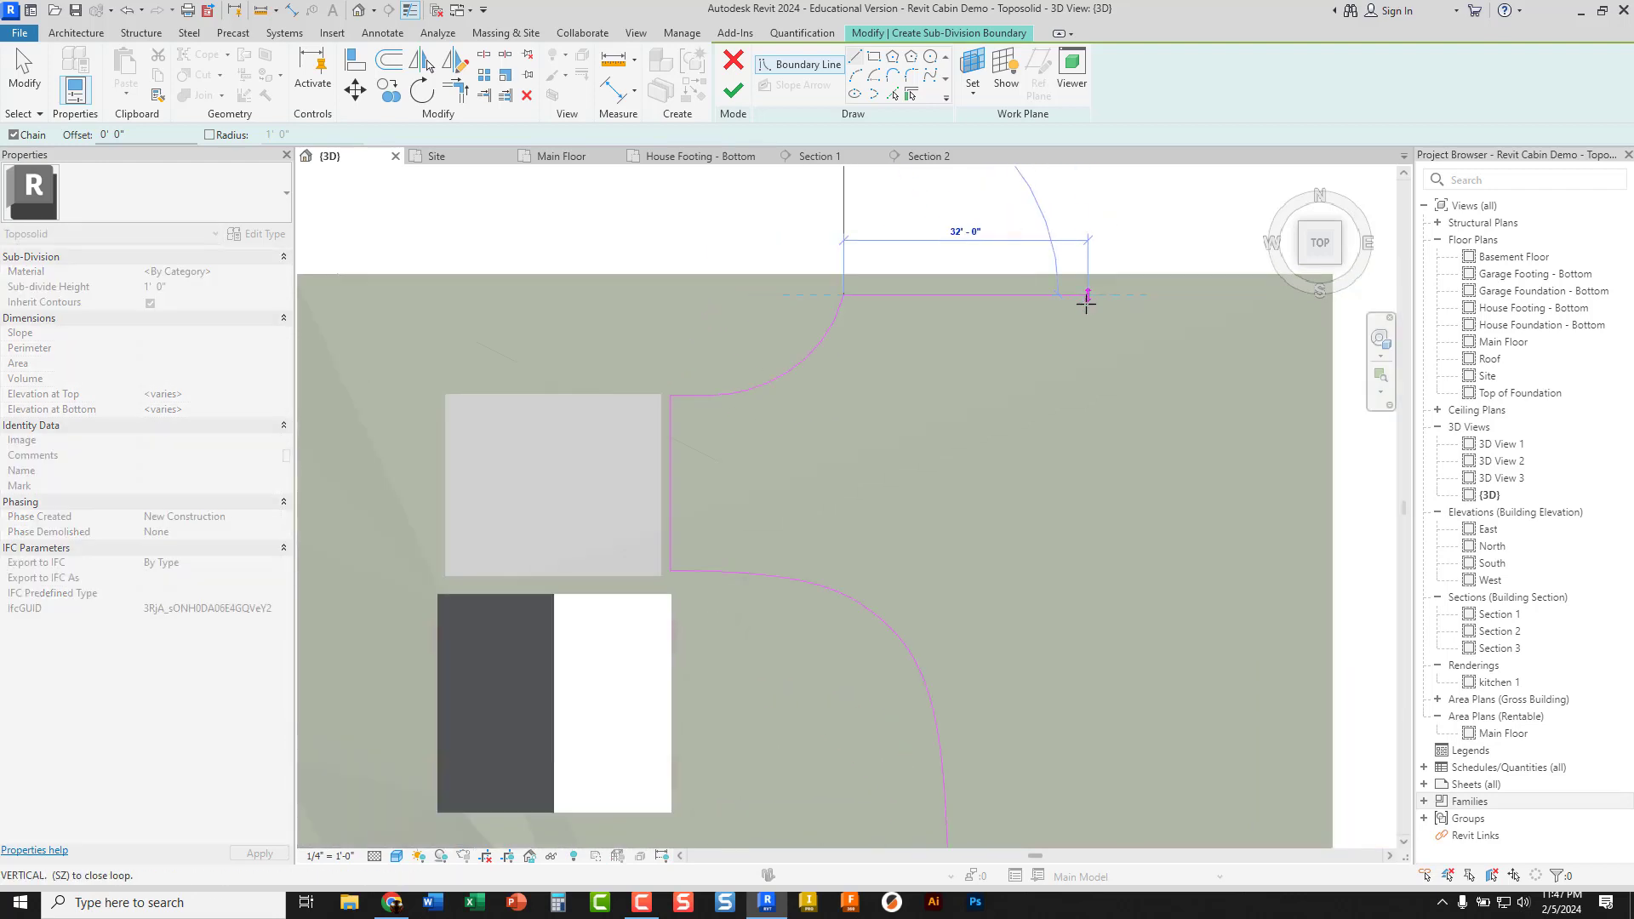
pyautogui.moveTo(1101, 329); pyautogui.dragTo(984, 280, button='middle')
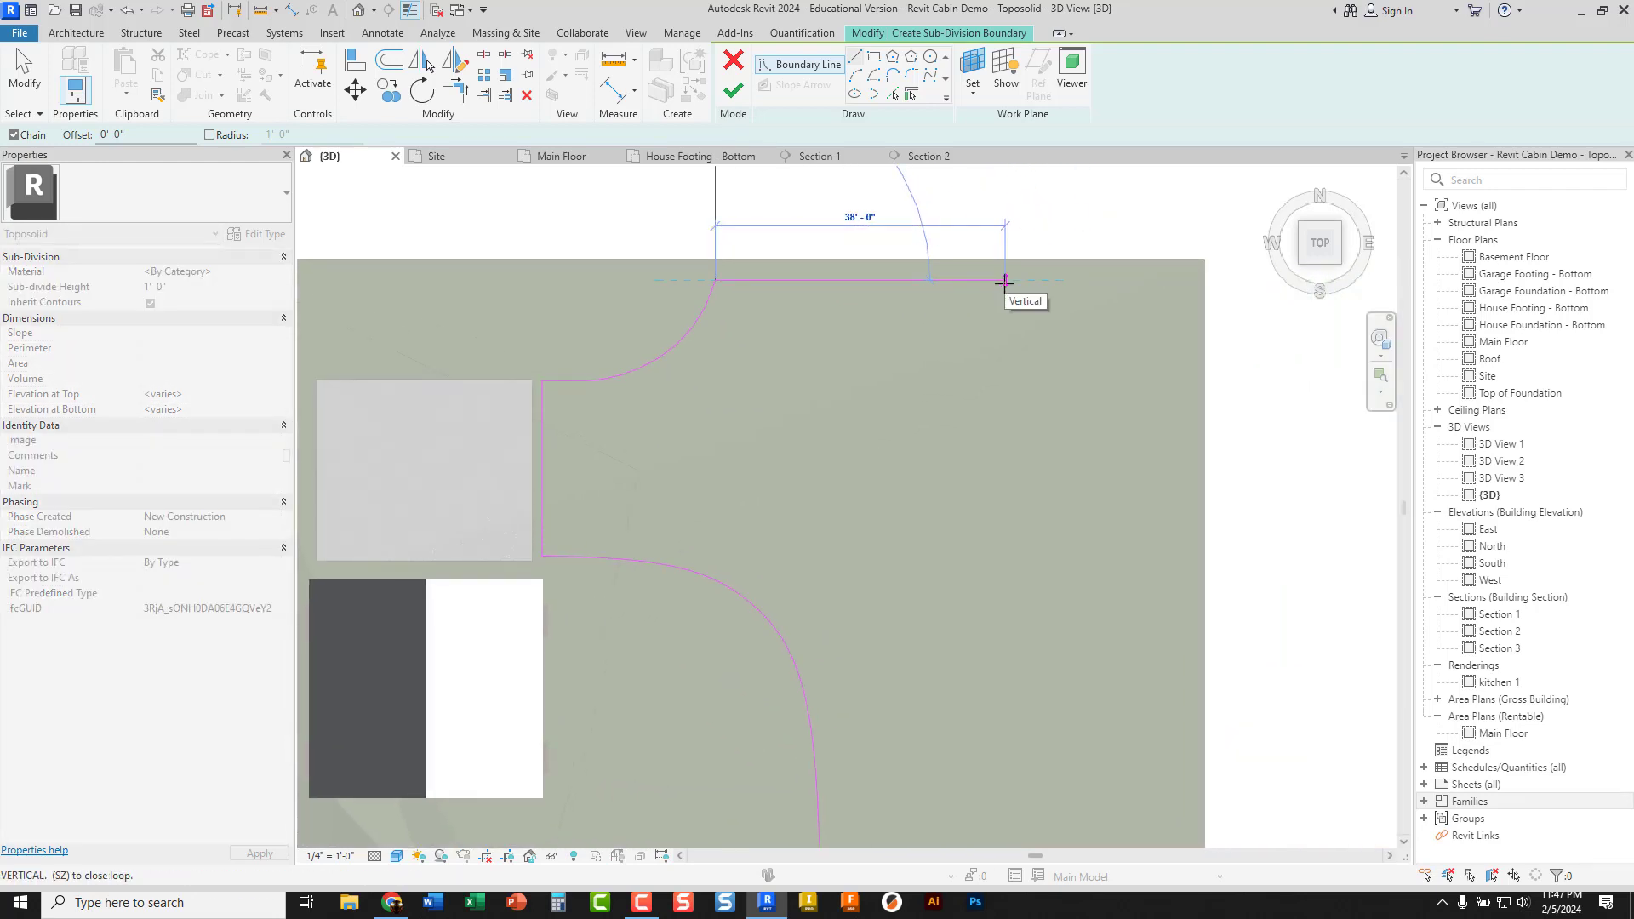
pyautogui.click(1004, 281)
pyautogui.moveTo(977, 380); pyautogui.dragTo(948, 273, button='middle')
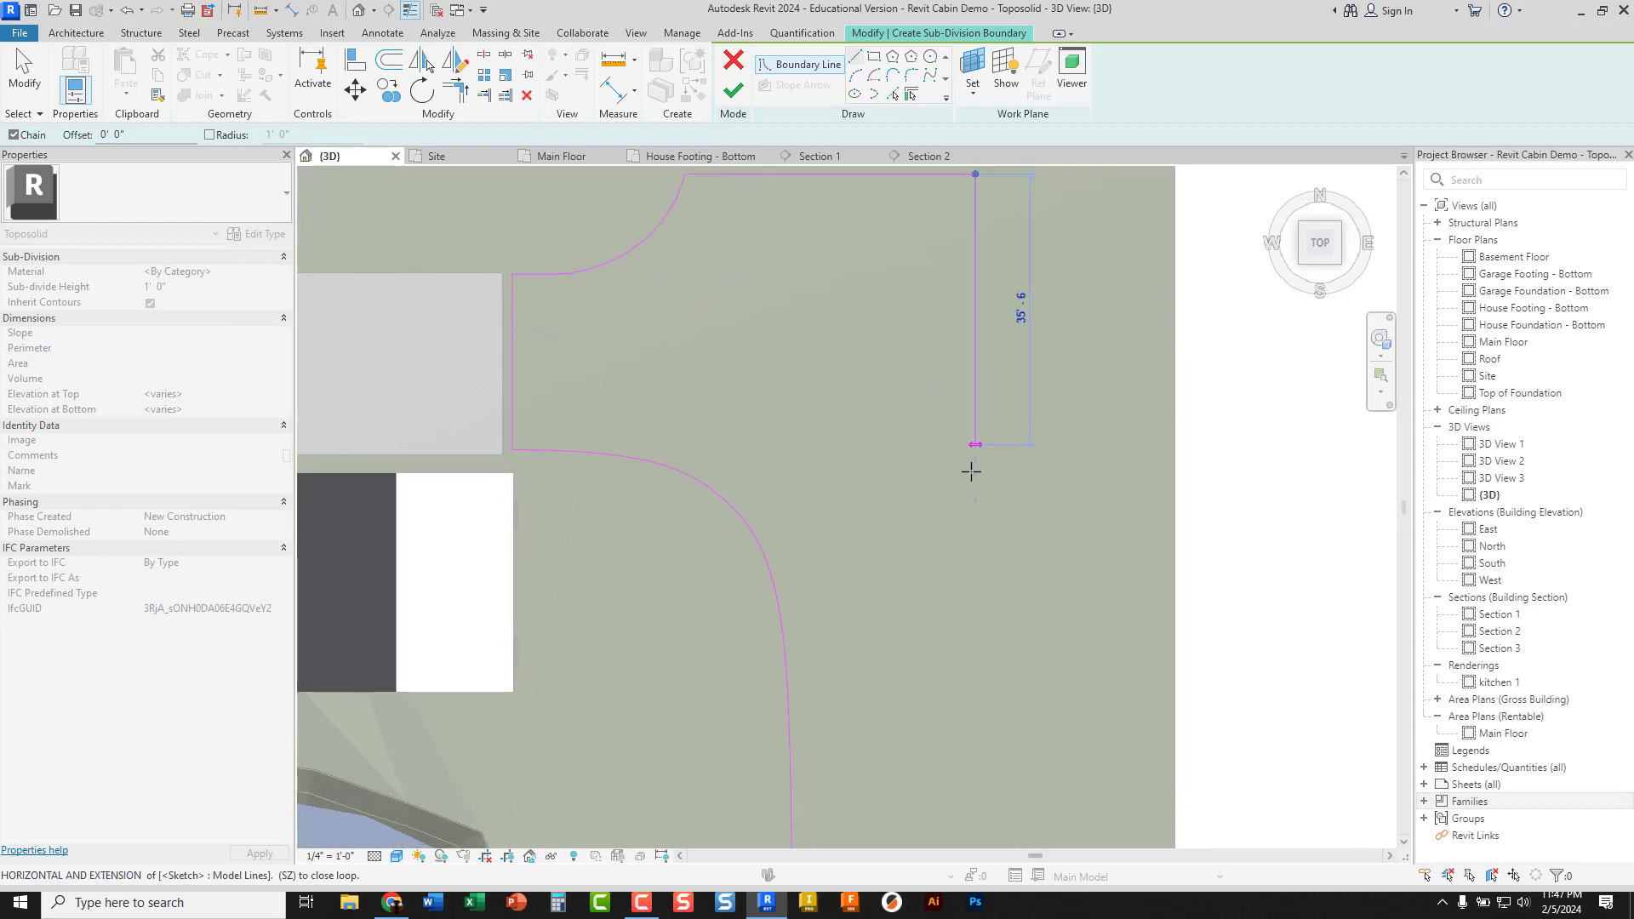
pyautogui.moveTo(973, 595); pyautogui.dragTo(923, 456, button='middle')
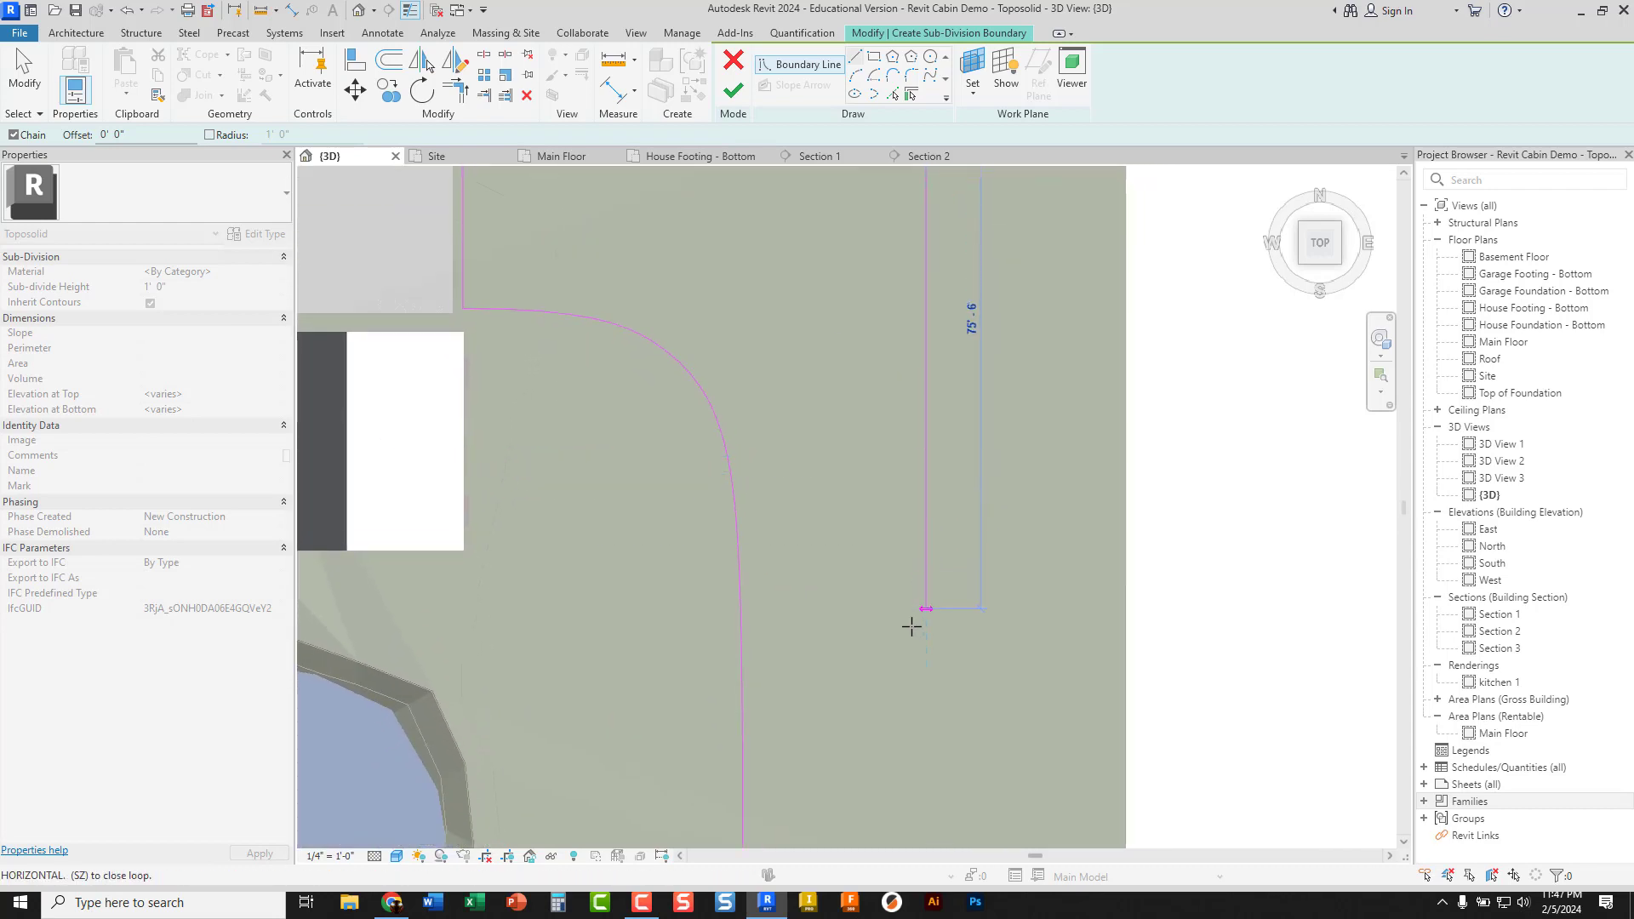
pyautogui.moveTo(915, 627); pyautogui.dragTo(912, 396, button='middle')
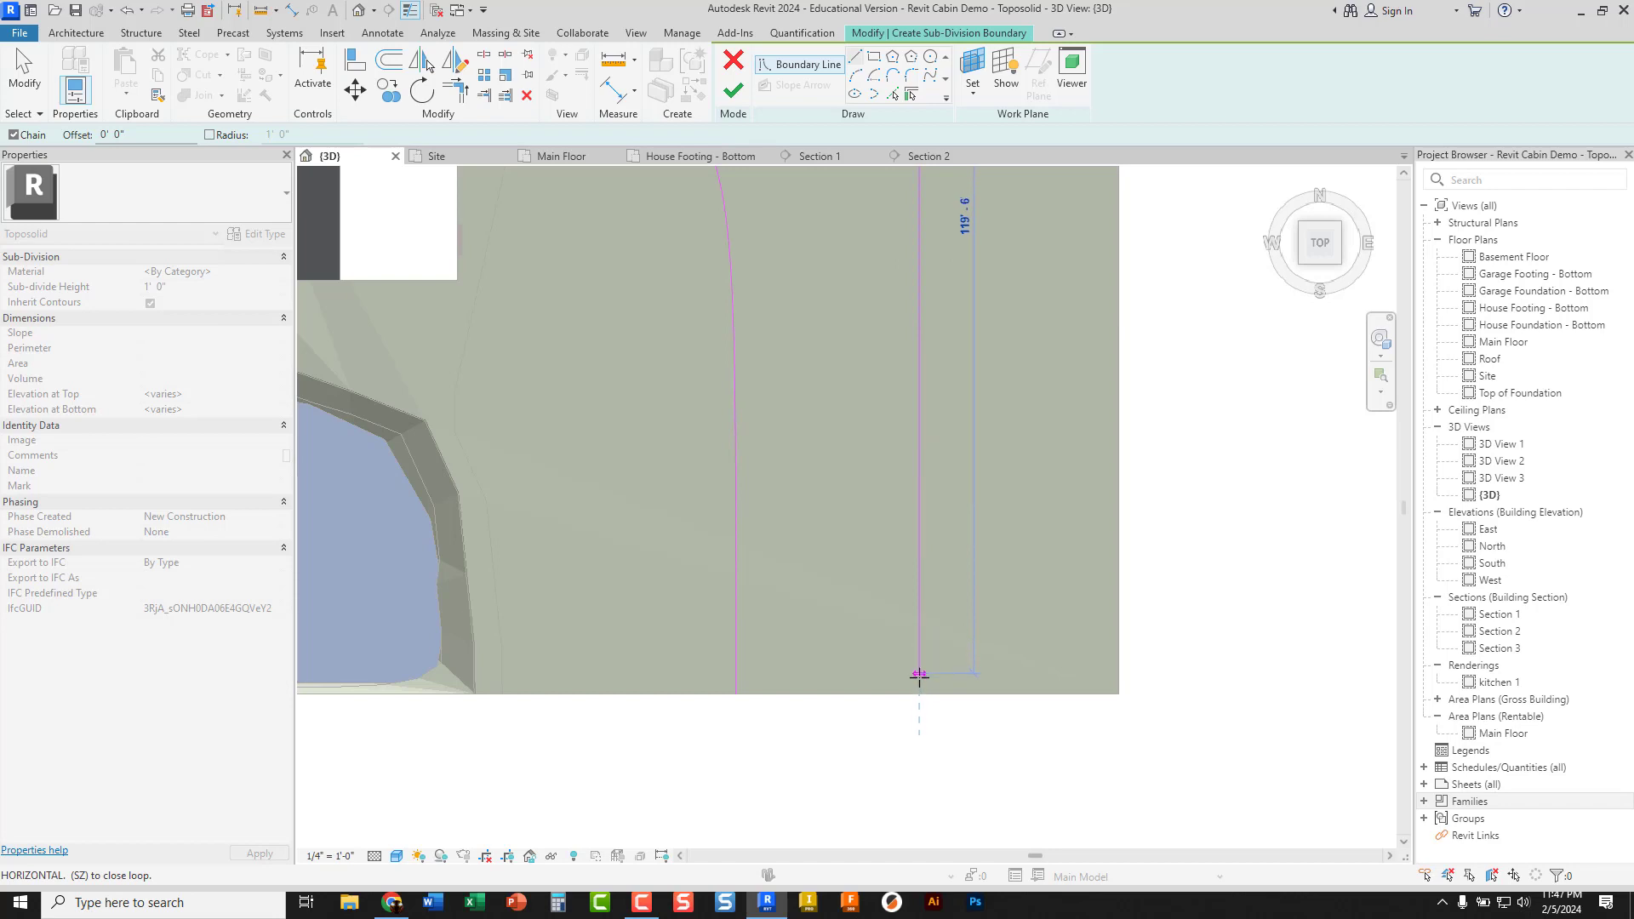
pyautogui.click(919, 691)
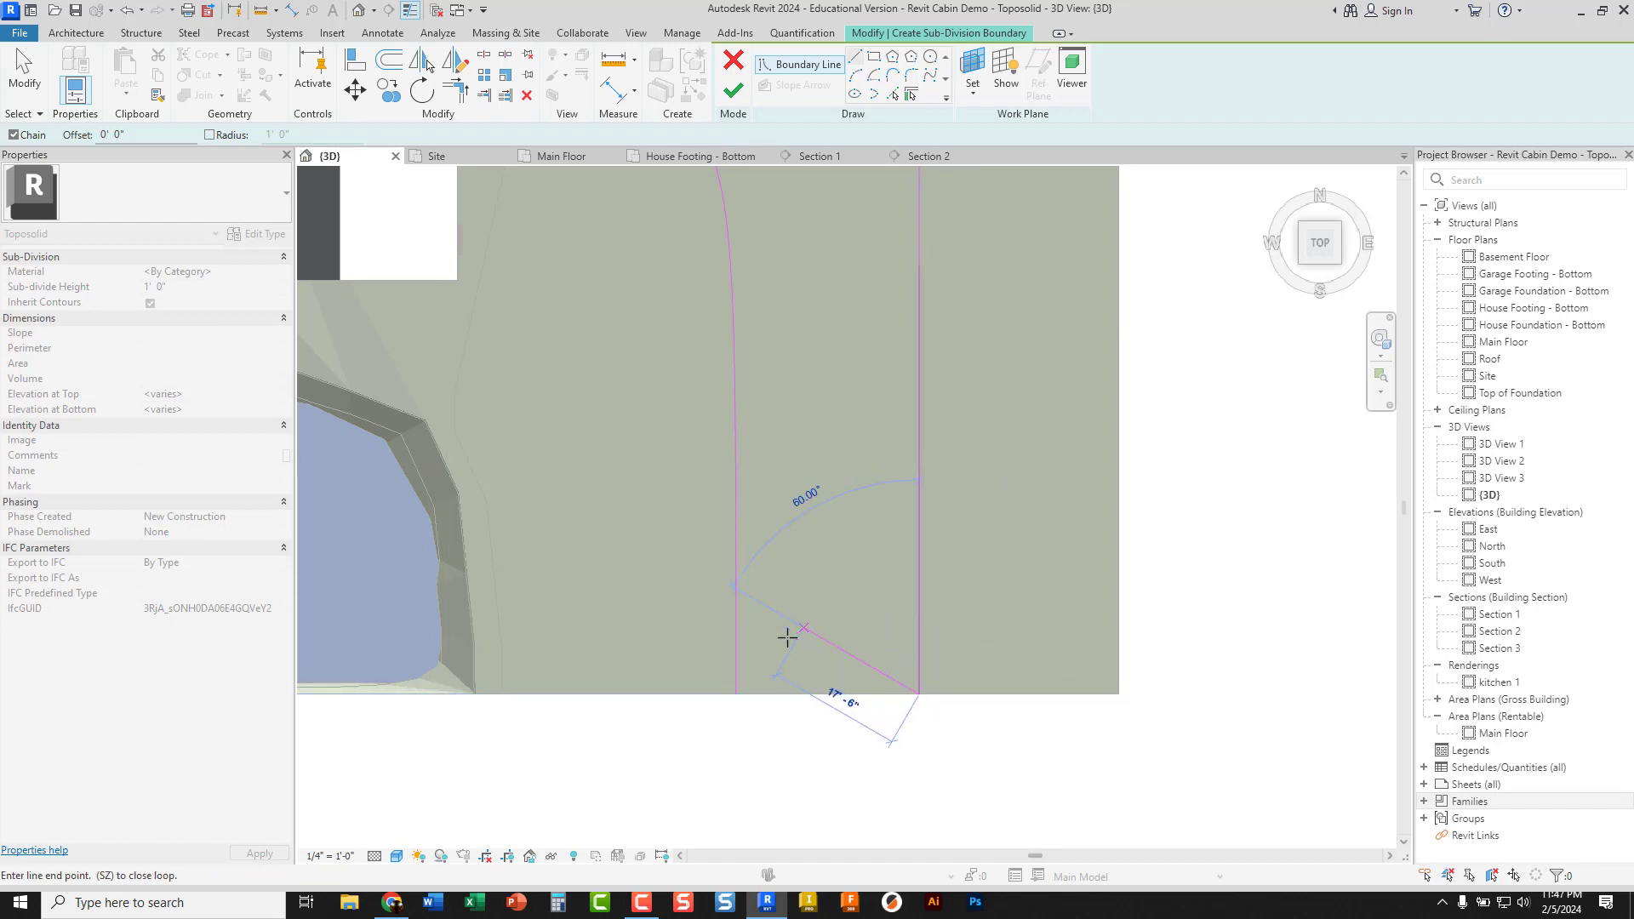
pyautogui.click(737, 691)
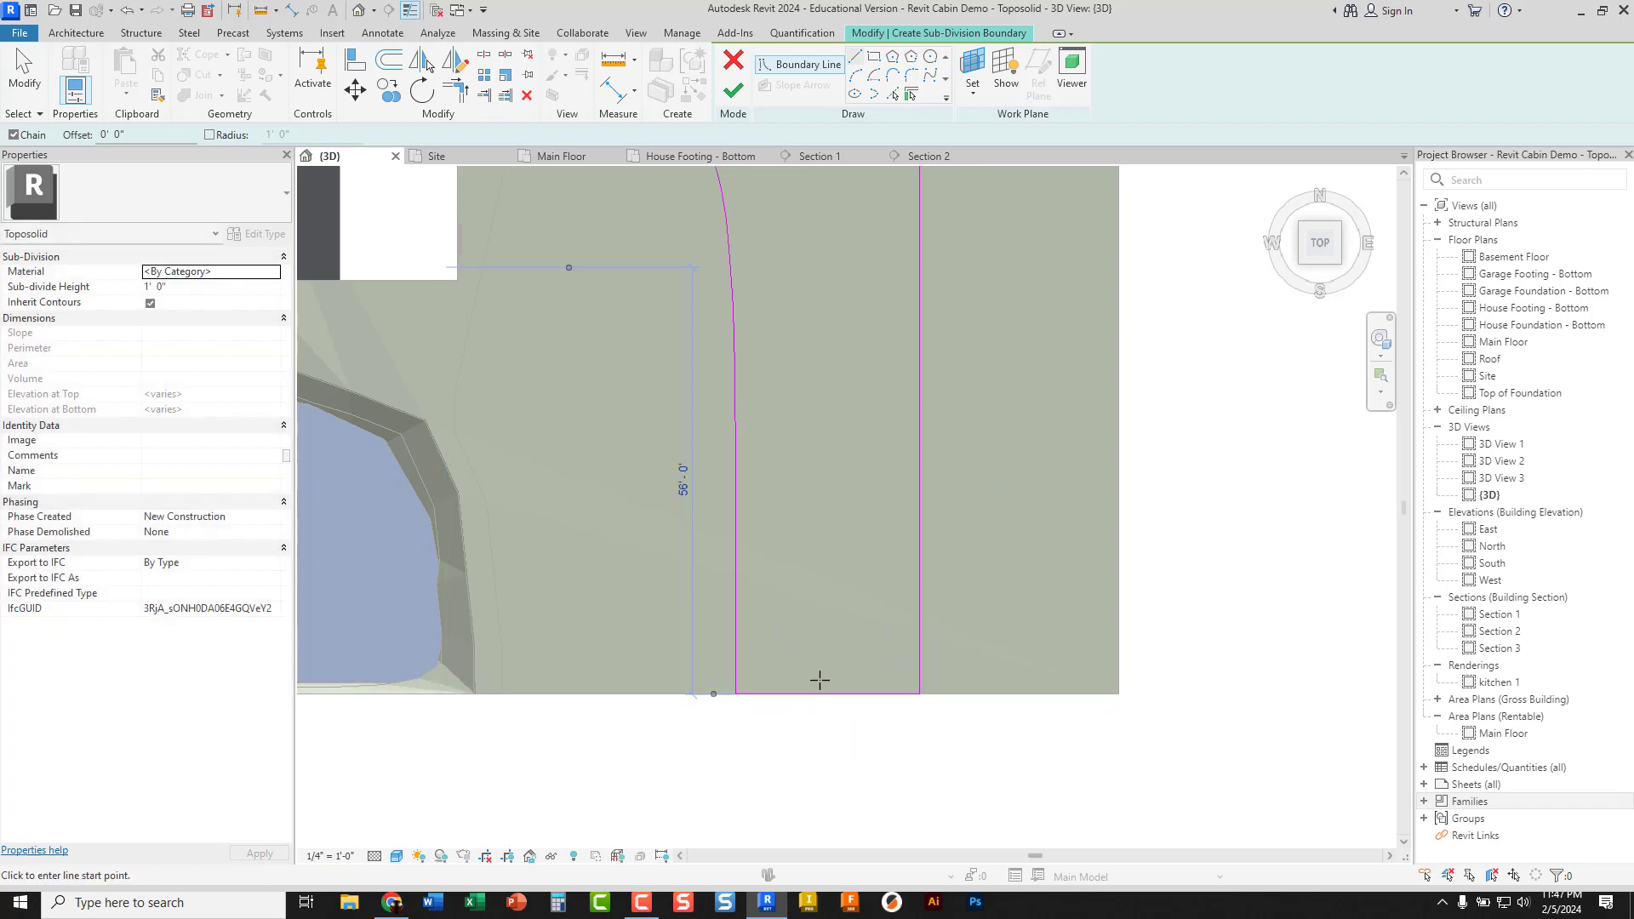
pyautogui.press('Escape')
pyautogui.press('Escape')
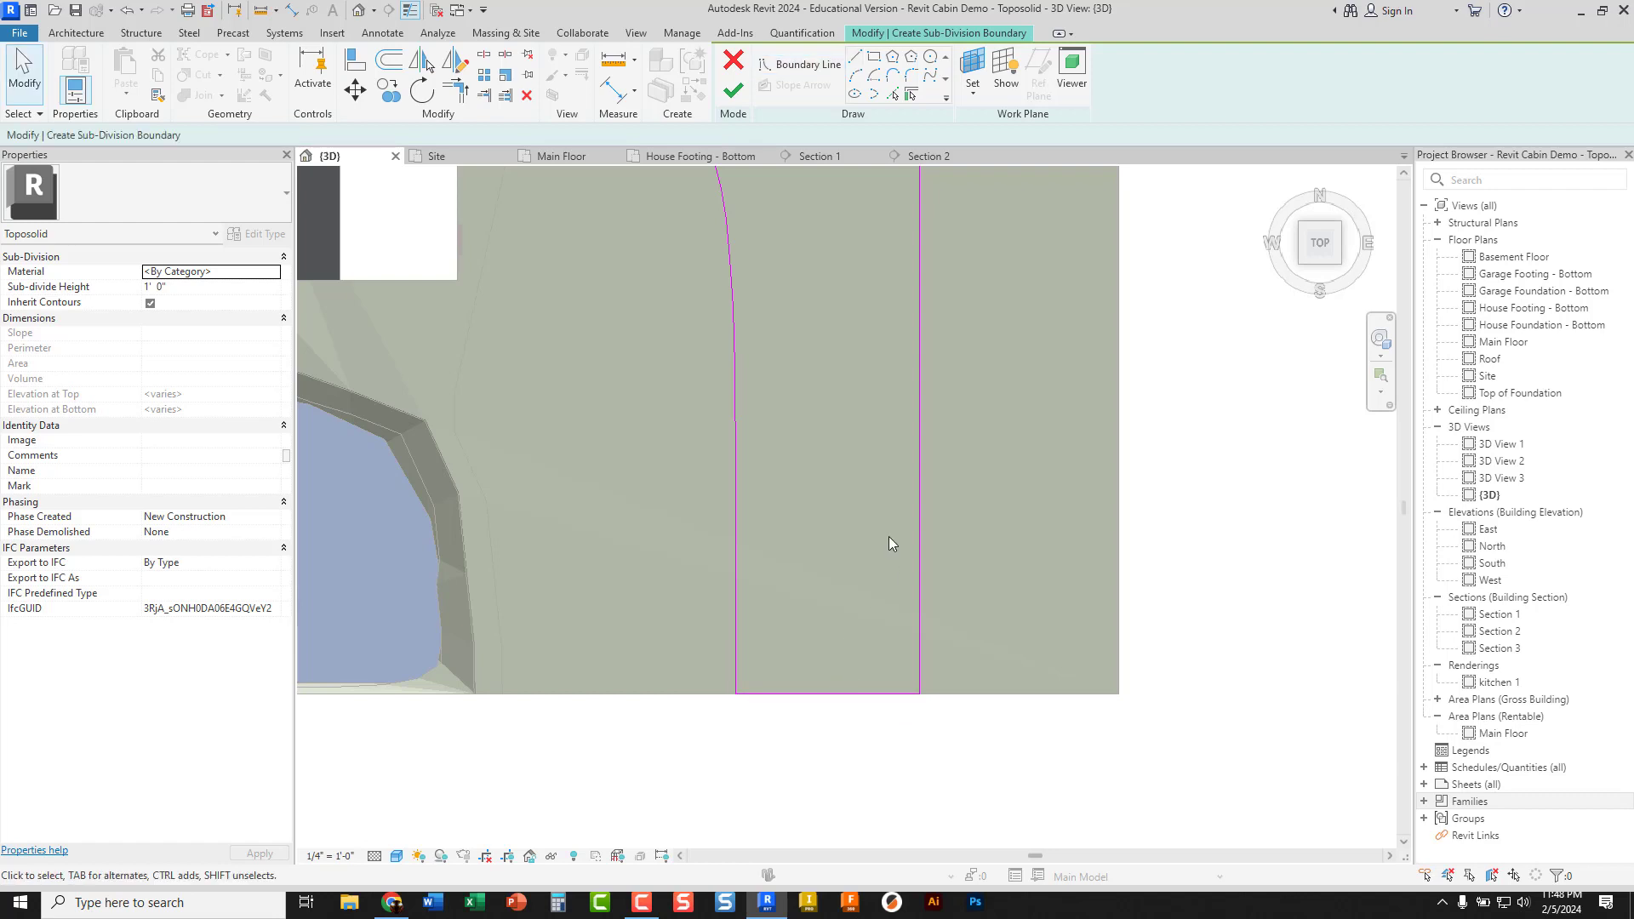
# Line up the vertical boundary edge with the grey pad's side
pyautogui.scroll(-2, 889, 536)
pyautogui.moveTo(859, 417); pyautogui.dragTo(824, 684, button='middle')
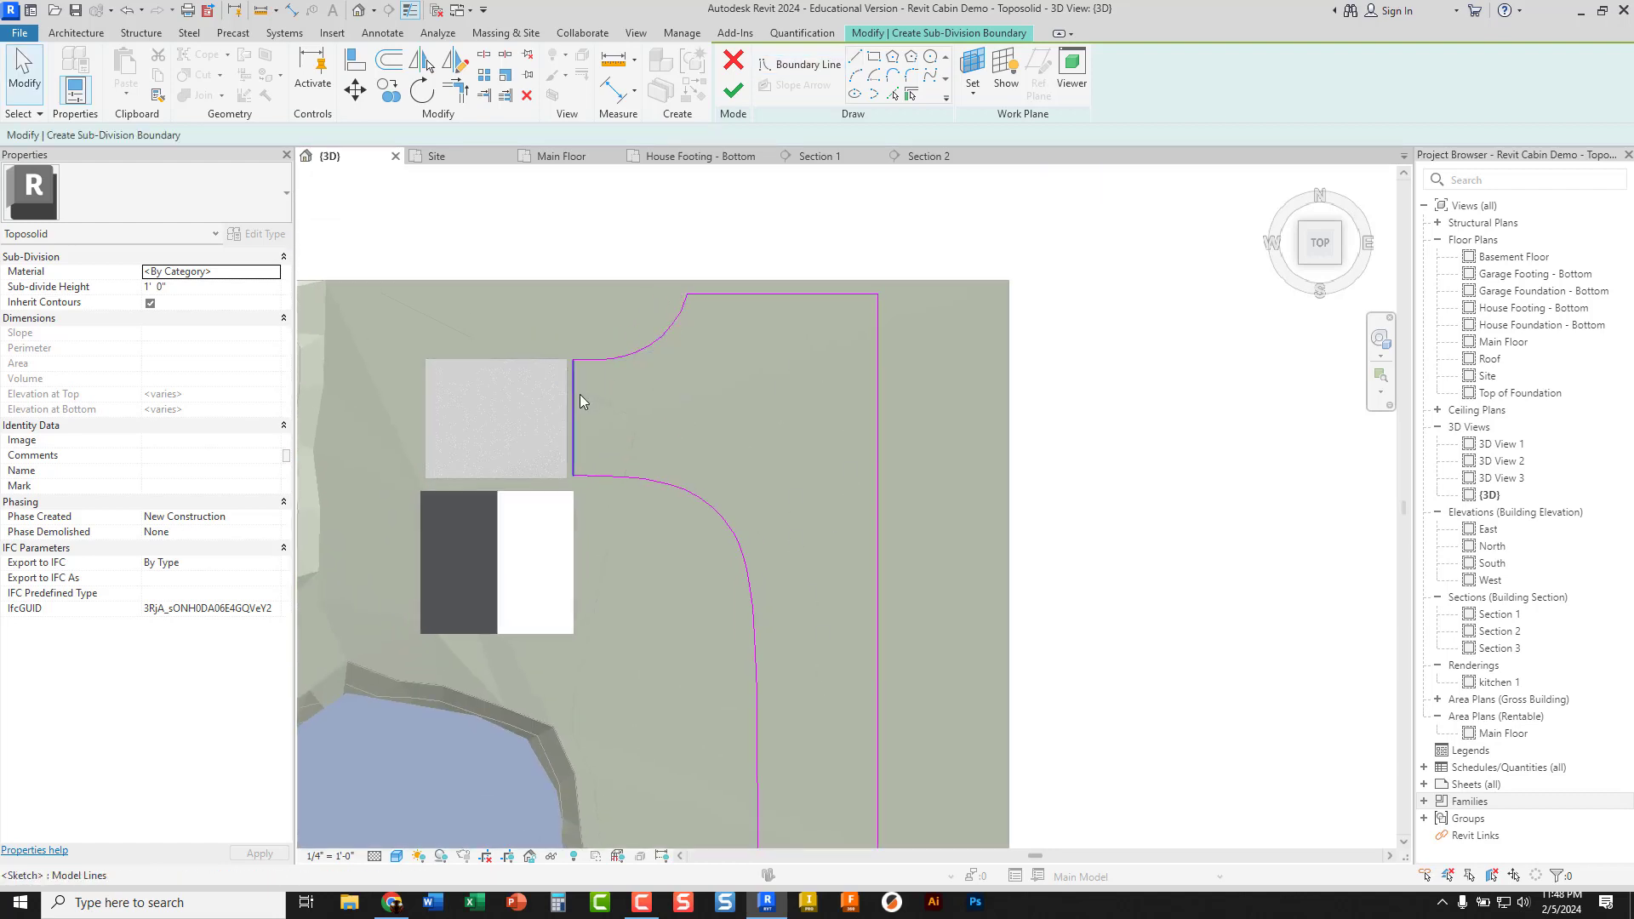
pyautogui.scroll(5, 579, 395)
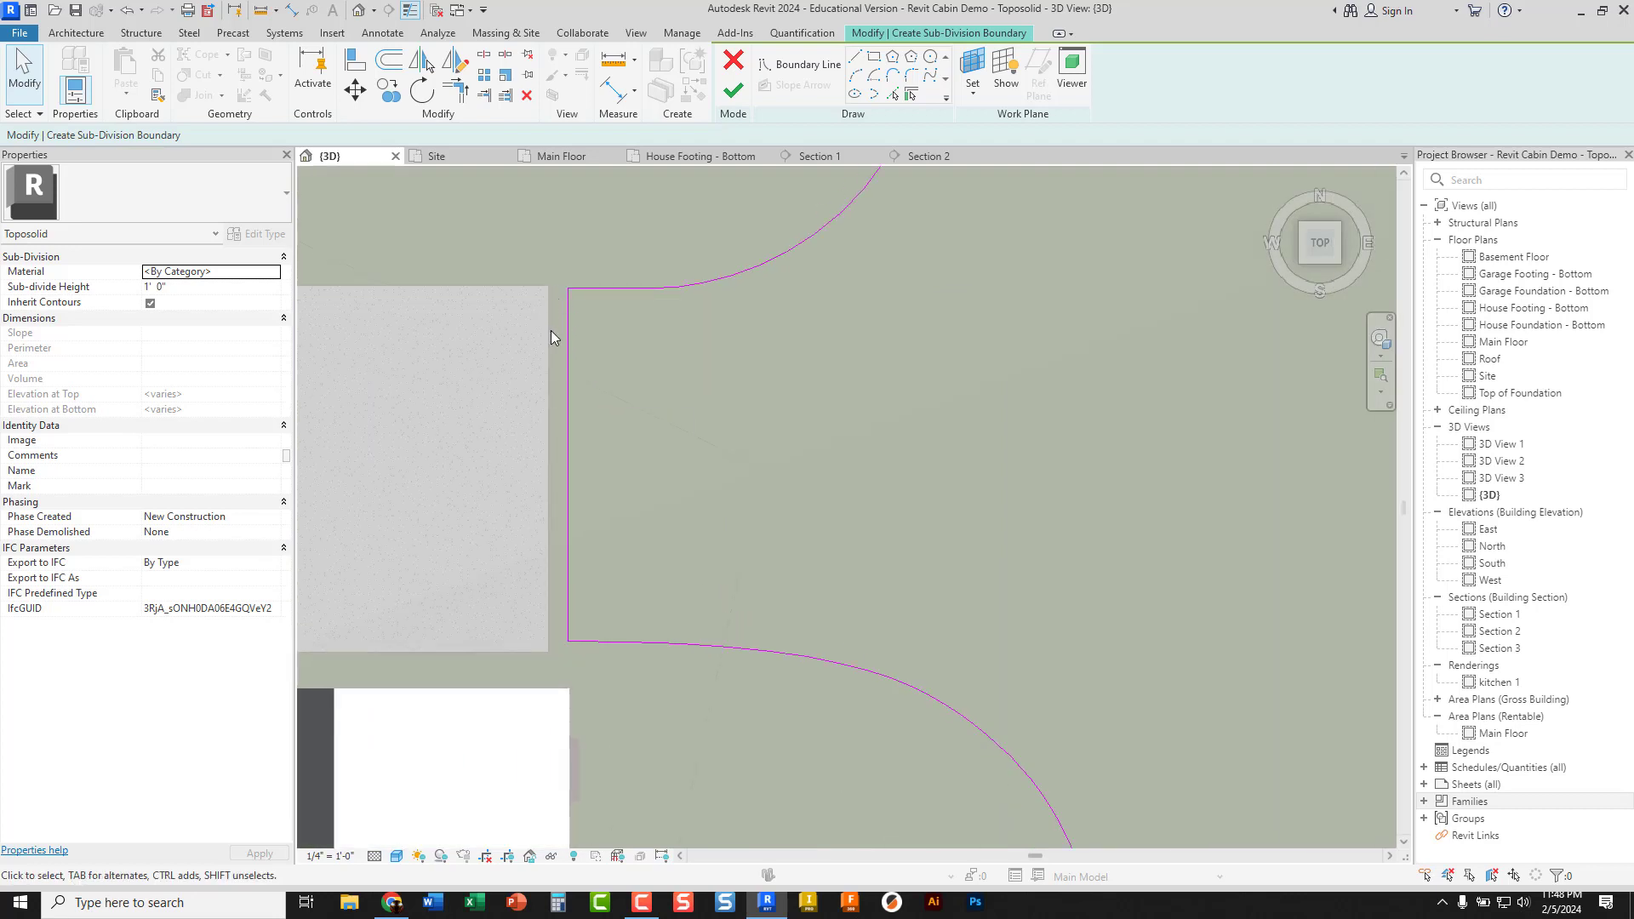
pyautogui.click(565, 366)
pyautogui.moveTo(548, 369)
pyautogui.mouseDown()
pyautogui.moveTo(533, 374)
pyautogui.moveTo(550, 387)
pyautogui.mouseUp()
pyautogui.scroll(3, 538, 315)
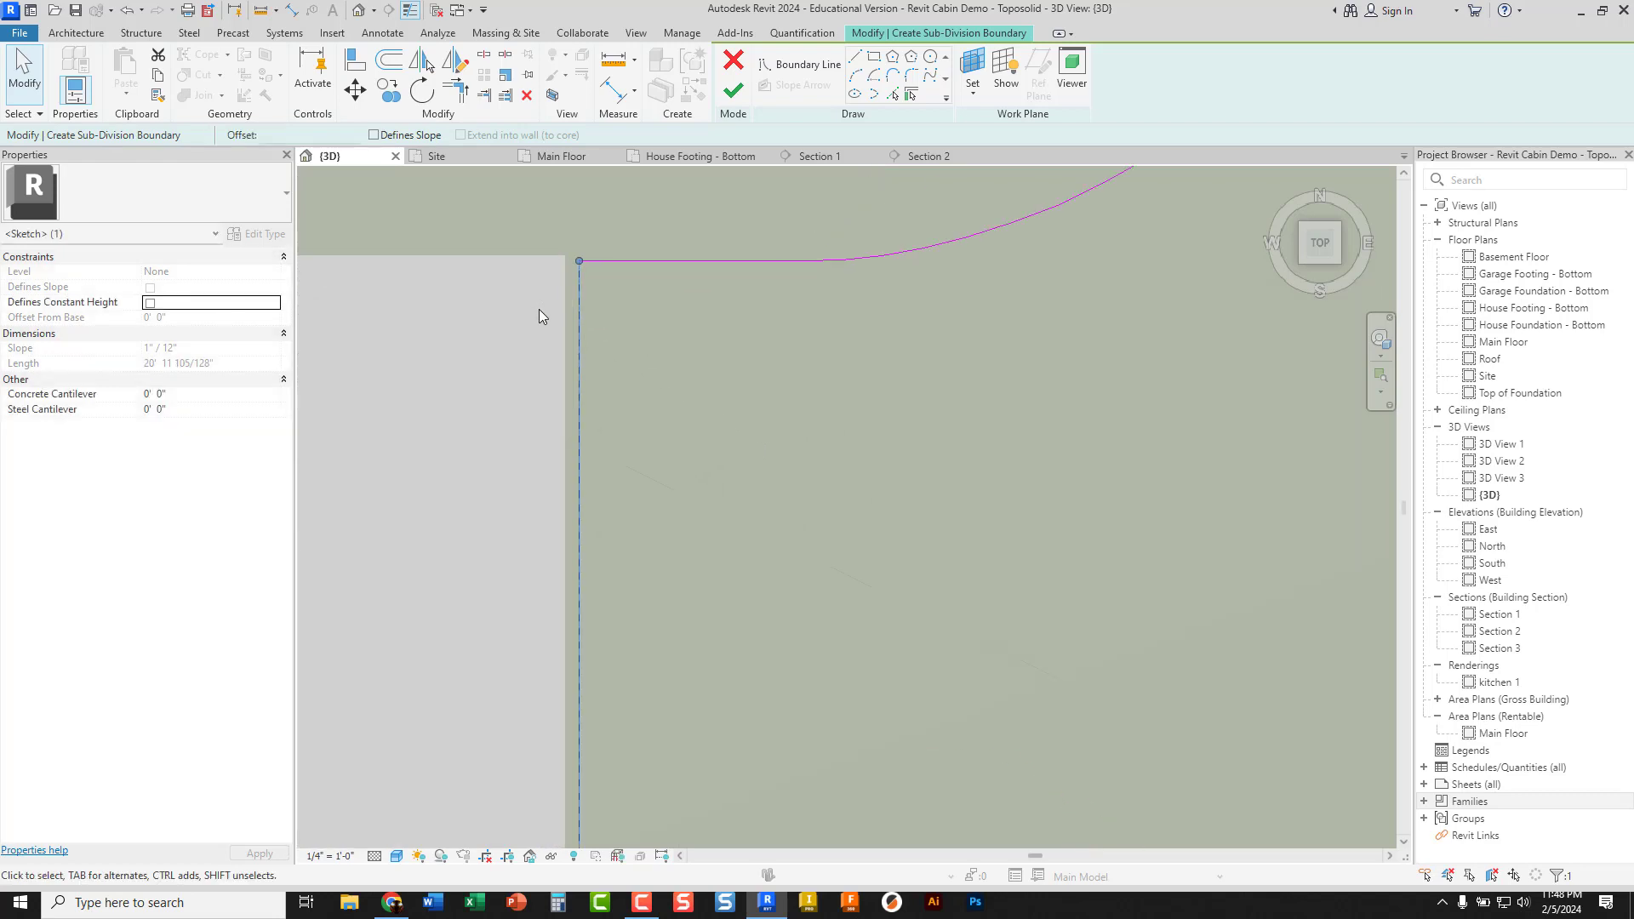
pyautogui.moveTo(599, 313)
pyautogui.mouseDown()
pyautogui.moveTo(594, 329)
pyautogui.moveTo(543, 328)
pyautogui.moveTo(580, 341)
pyautogui.mouseUp()
pyautogui.click(668, 354)
# Snap the lower curve's endpoint and the vertical edge to the pad's lower corner
pyautogui.scroll(-2, 657, 344)
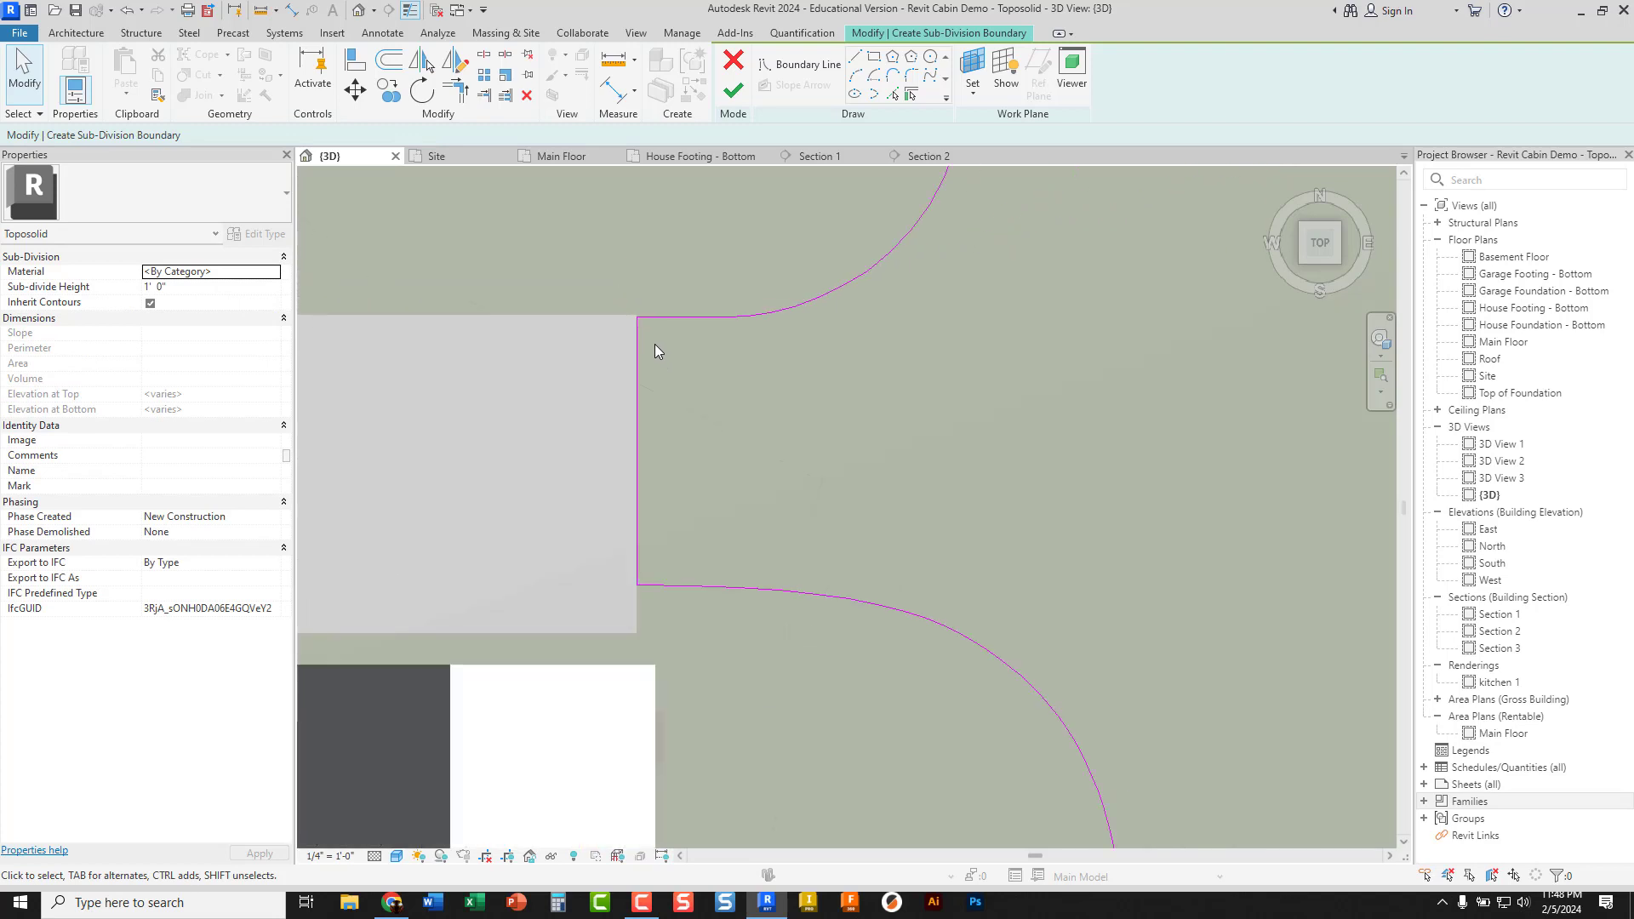
pyautogui.moveTo(660, 649); pyautogui.dragTo(707, 485, button='middle')
pyautogui.scroll(2, 681, 464)
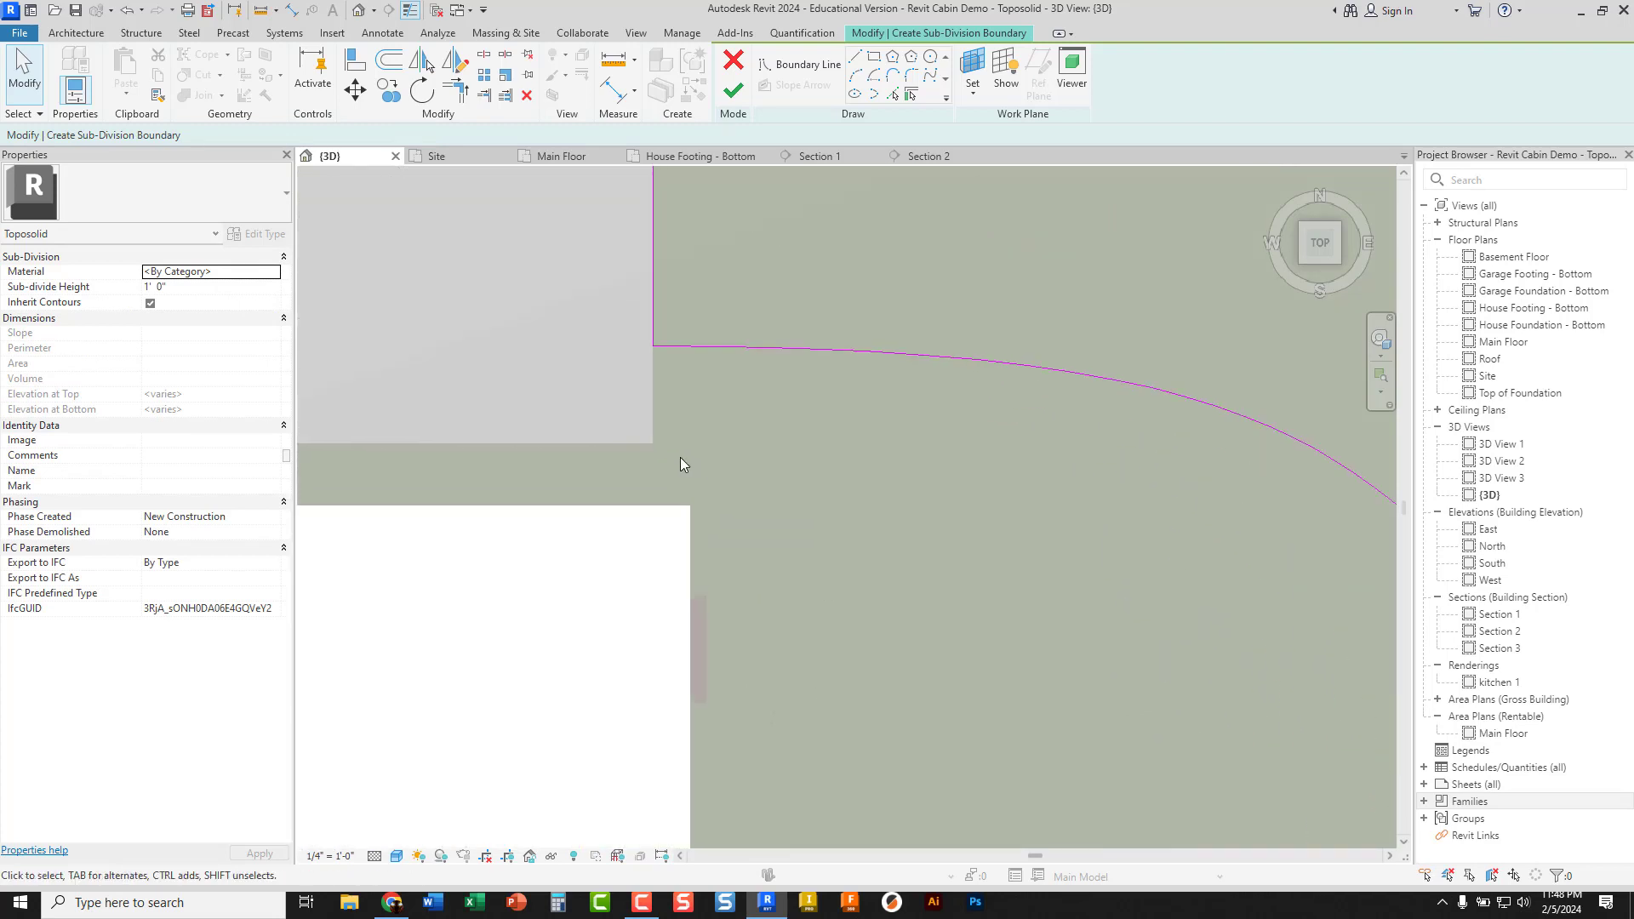
pyautogui.click(696, 351)
pyautogui.moveTo(654, 346); pyautogui.dragTo(655, 441)
pyautogui.click(706, 393)
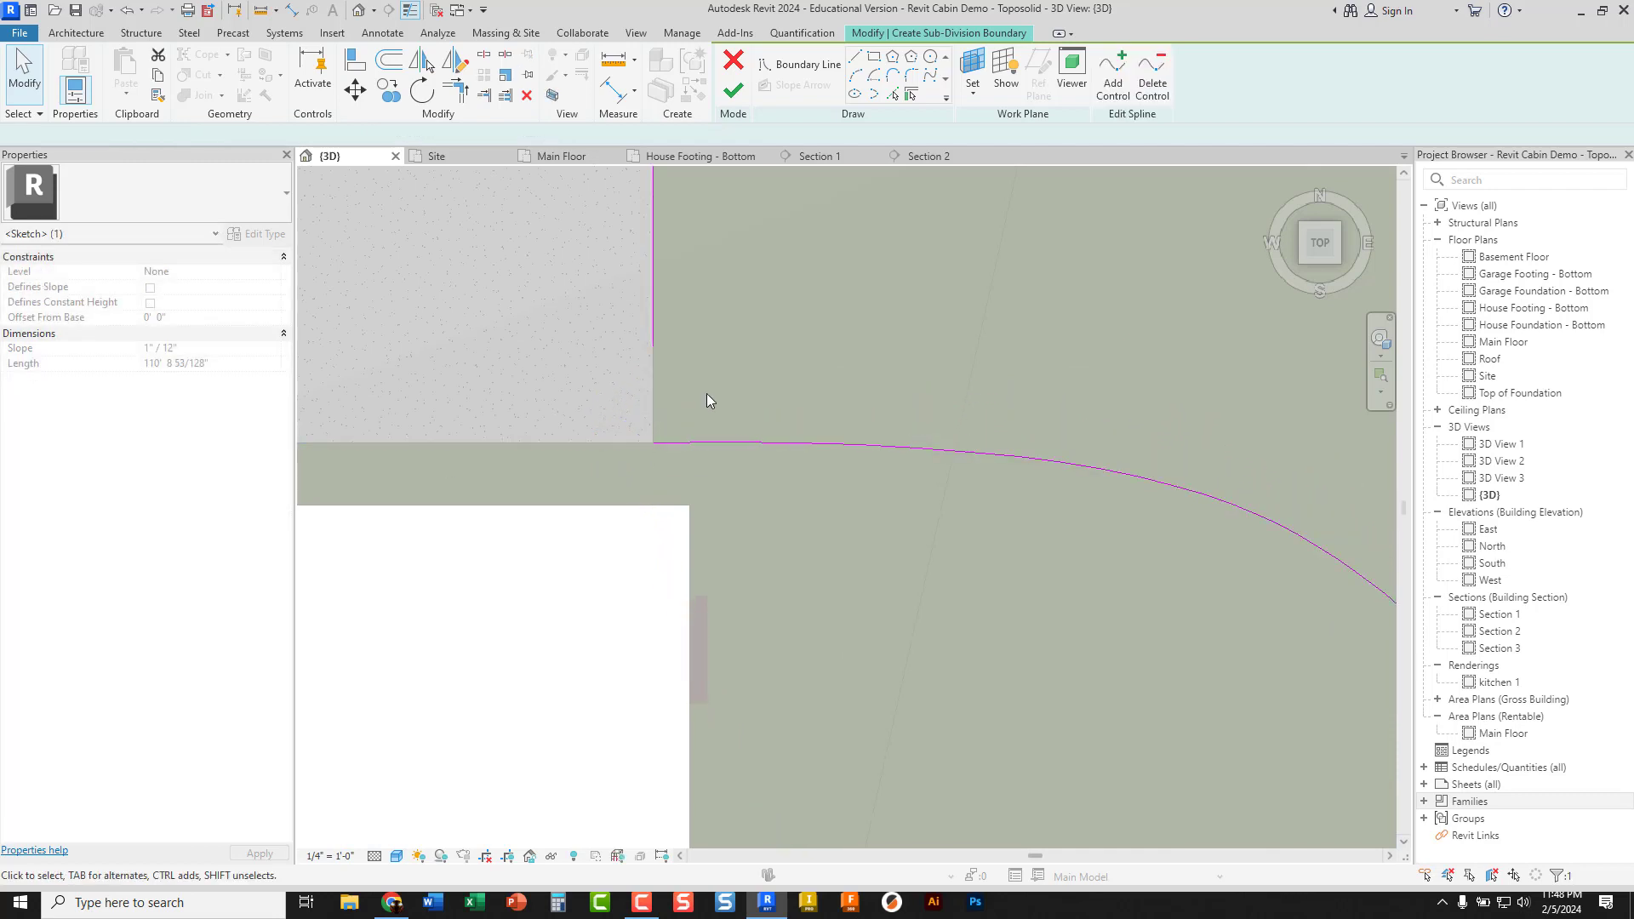
pyautogui.click(654, 332)
pyautogui.moveTo(655, 346); pyautogui.dragTo(660, 439)
pyautogui.click(697, 391)
# Adjust the top horizontal edge's end to meet the boundary's top corner
pyautogui.scroll(-4, 694, 394)
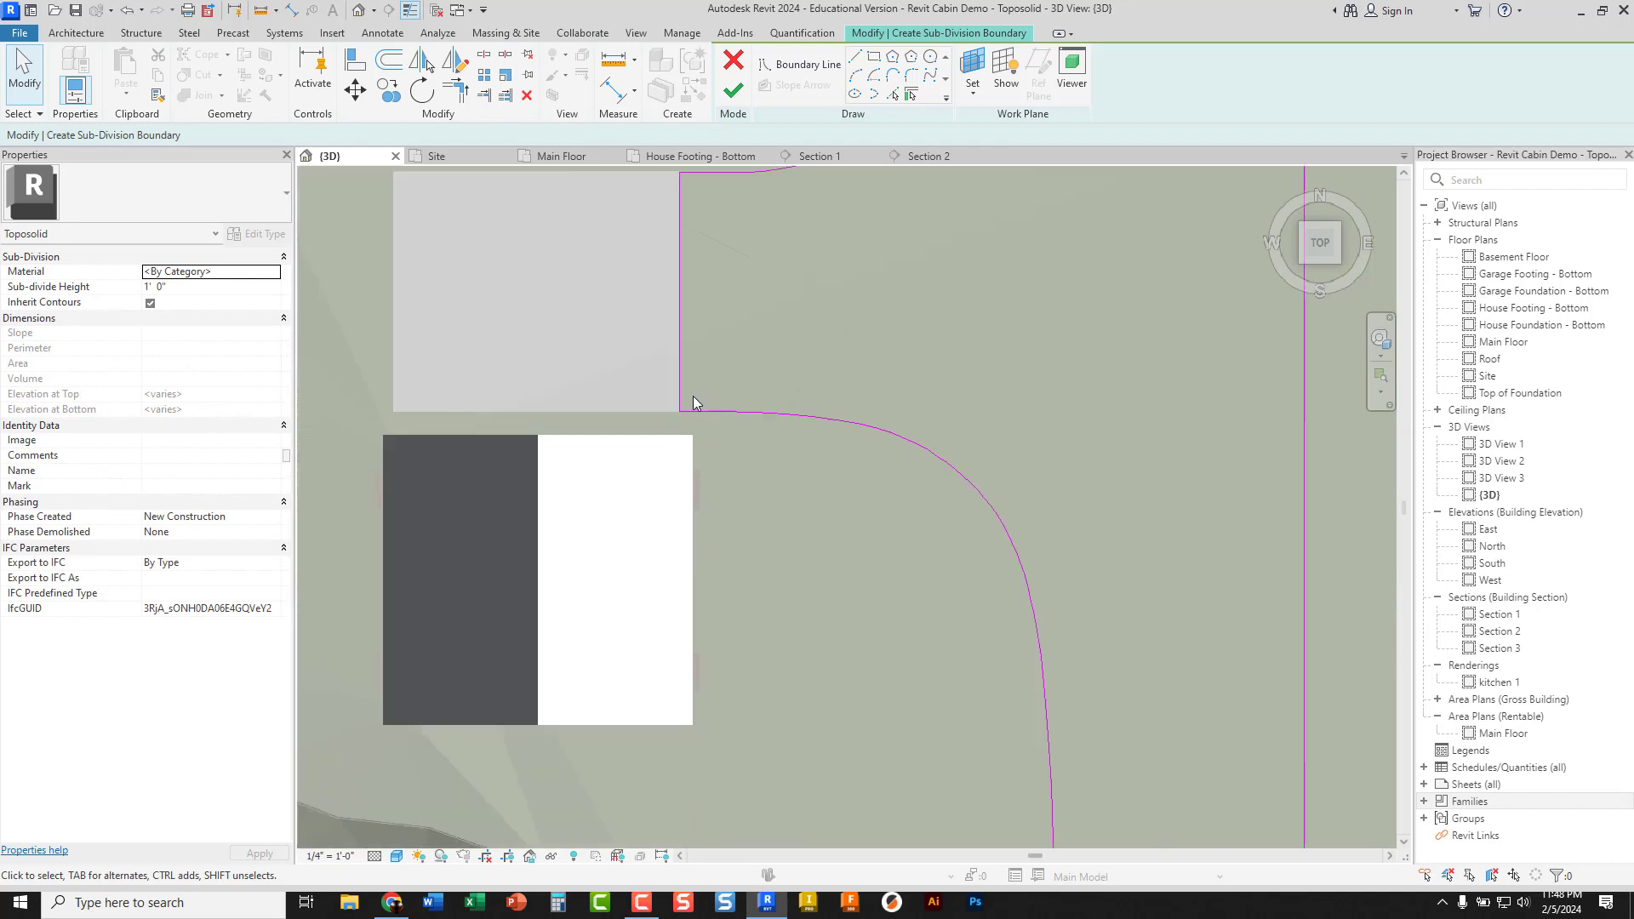
pyautogui.moveTo(724, 296); pyautogui.dragTo(715, 463, button='middle')
pyautogui.scroll(3, 671, 351)
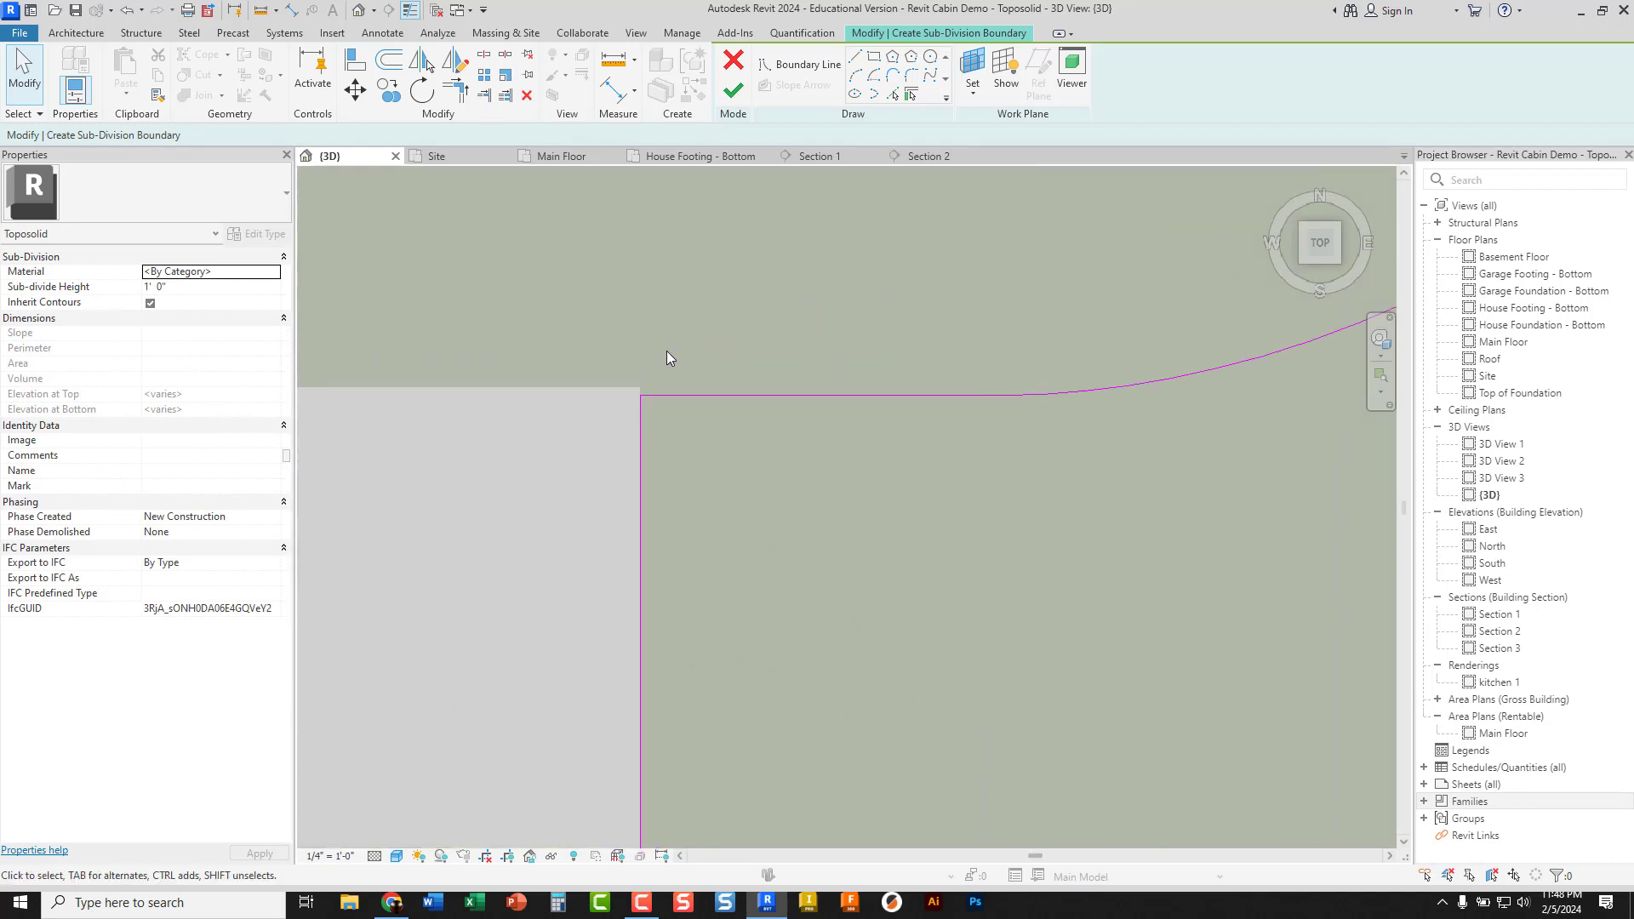
pyautogui.click(668, 382)
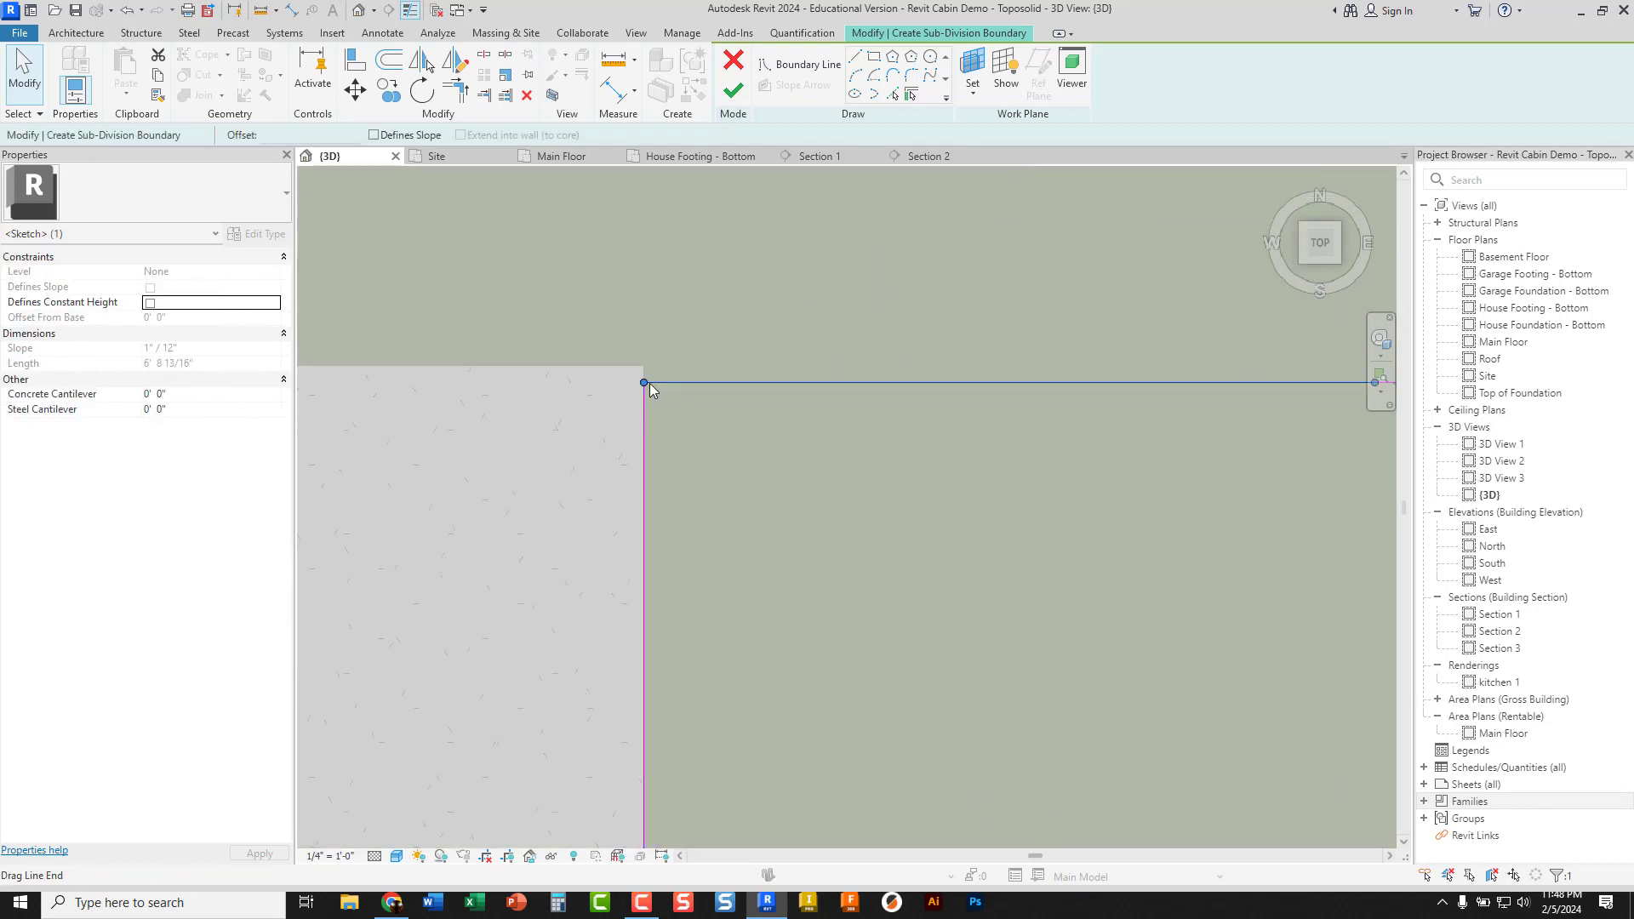
pyautogui.moveTo(644, 382); pyautogui.dragTo(644, 365)
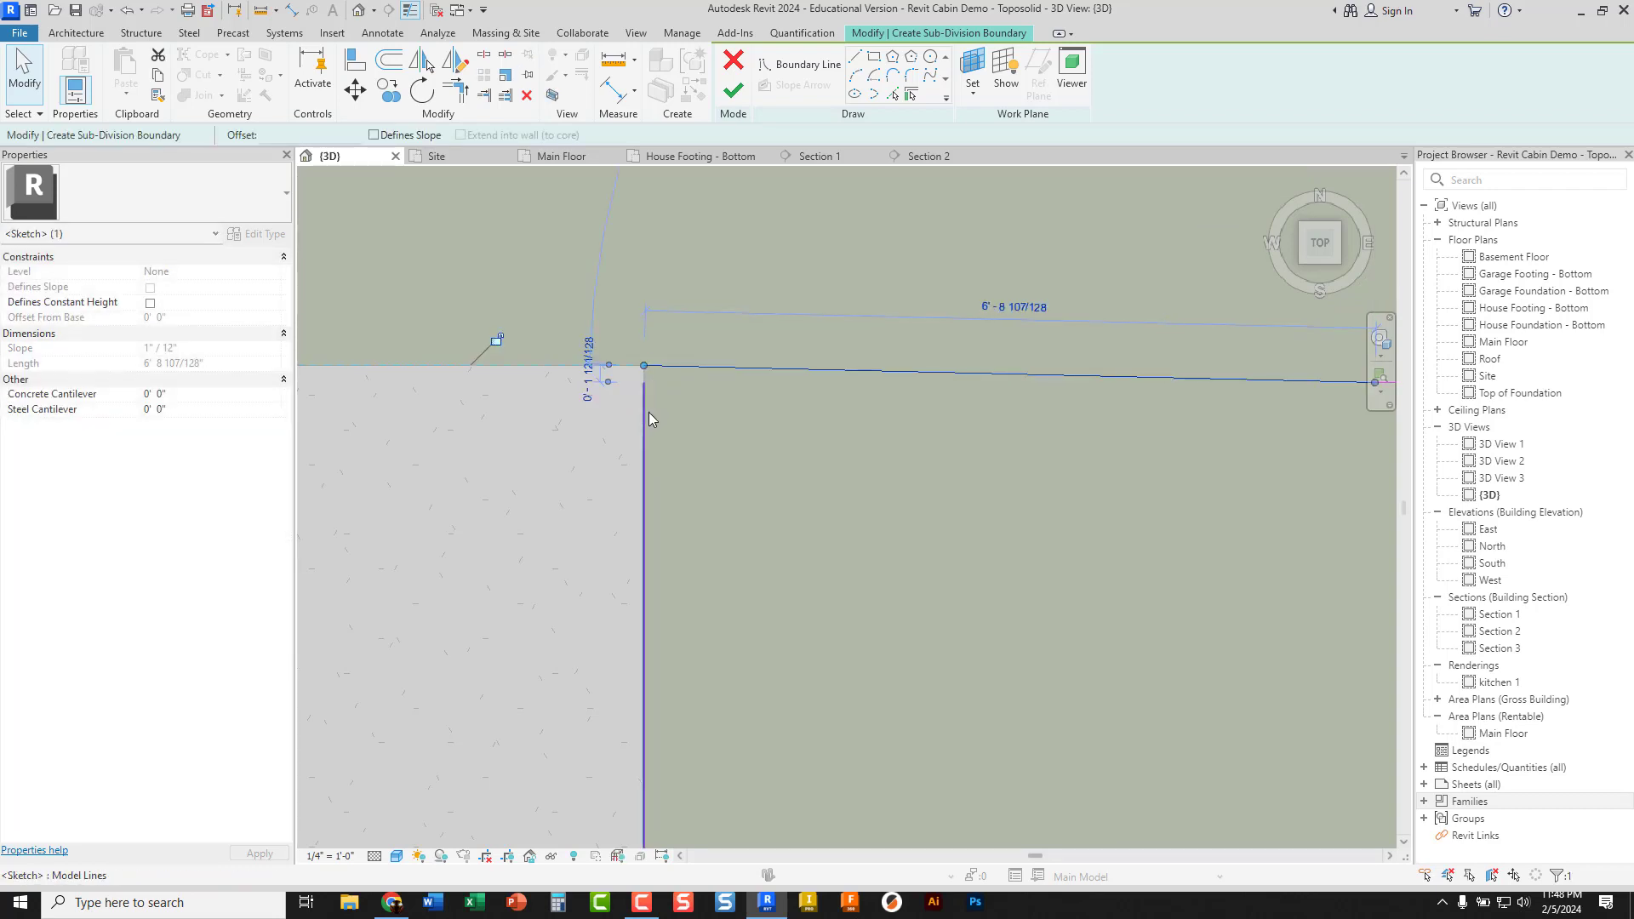
pyautogui.click(649, 412)
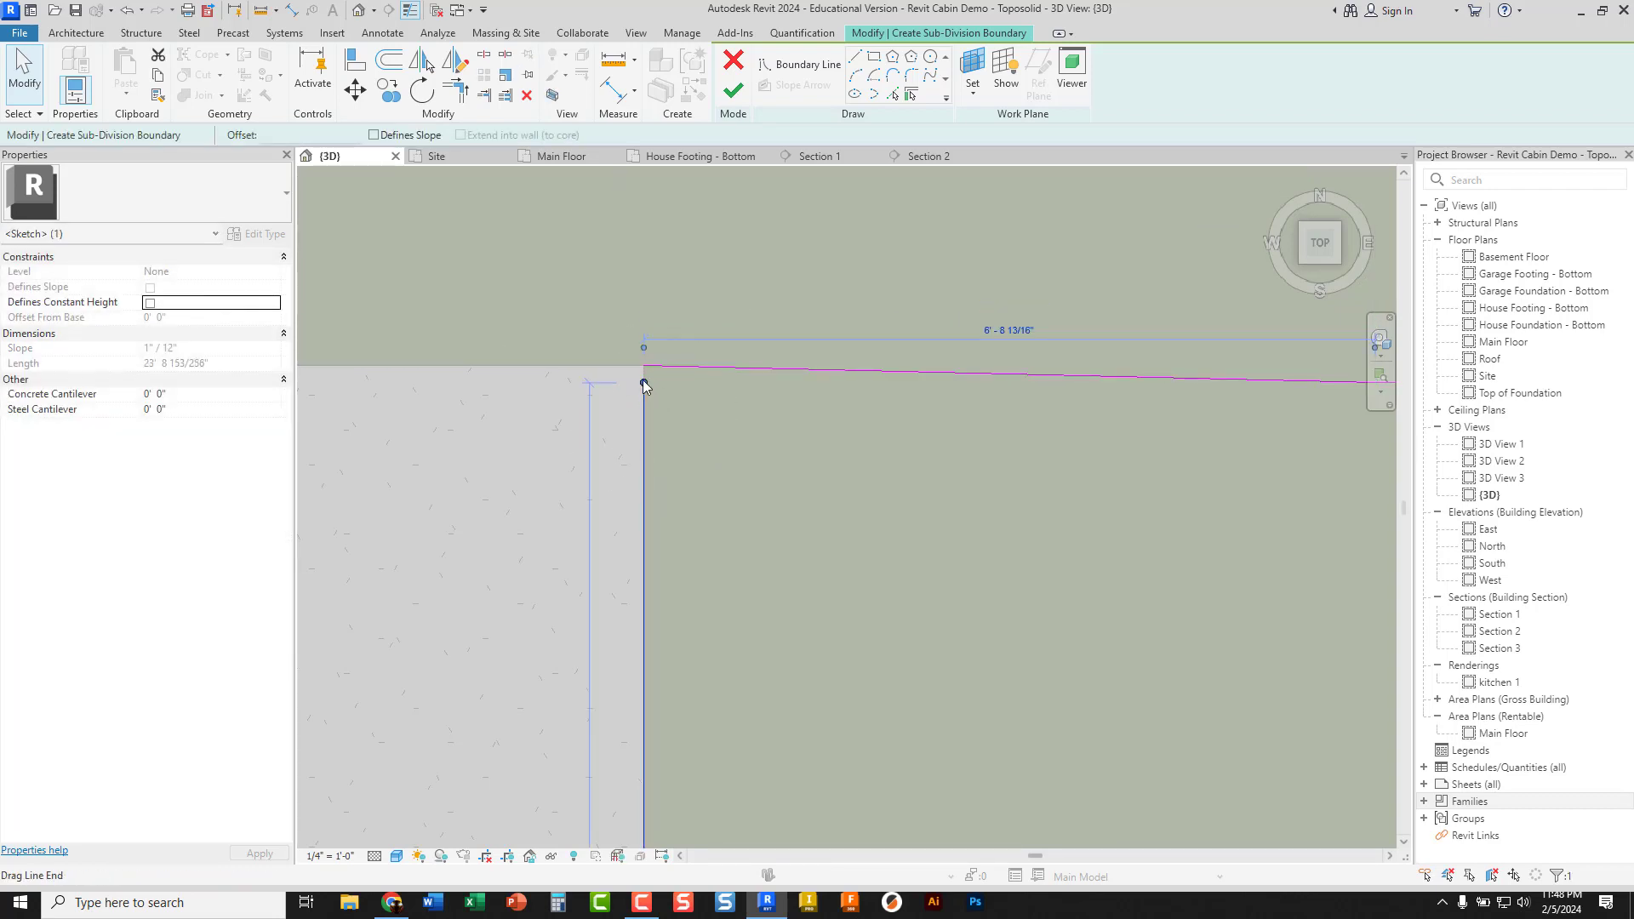
pyautogui.click(644, 386)
pyautogui.click(654, 382)
pyautogui.click(681, 420)
# Reshape the upper boundary curve by dragging its start and a control point
pyautogui.scroll(-2, 680, 420)
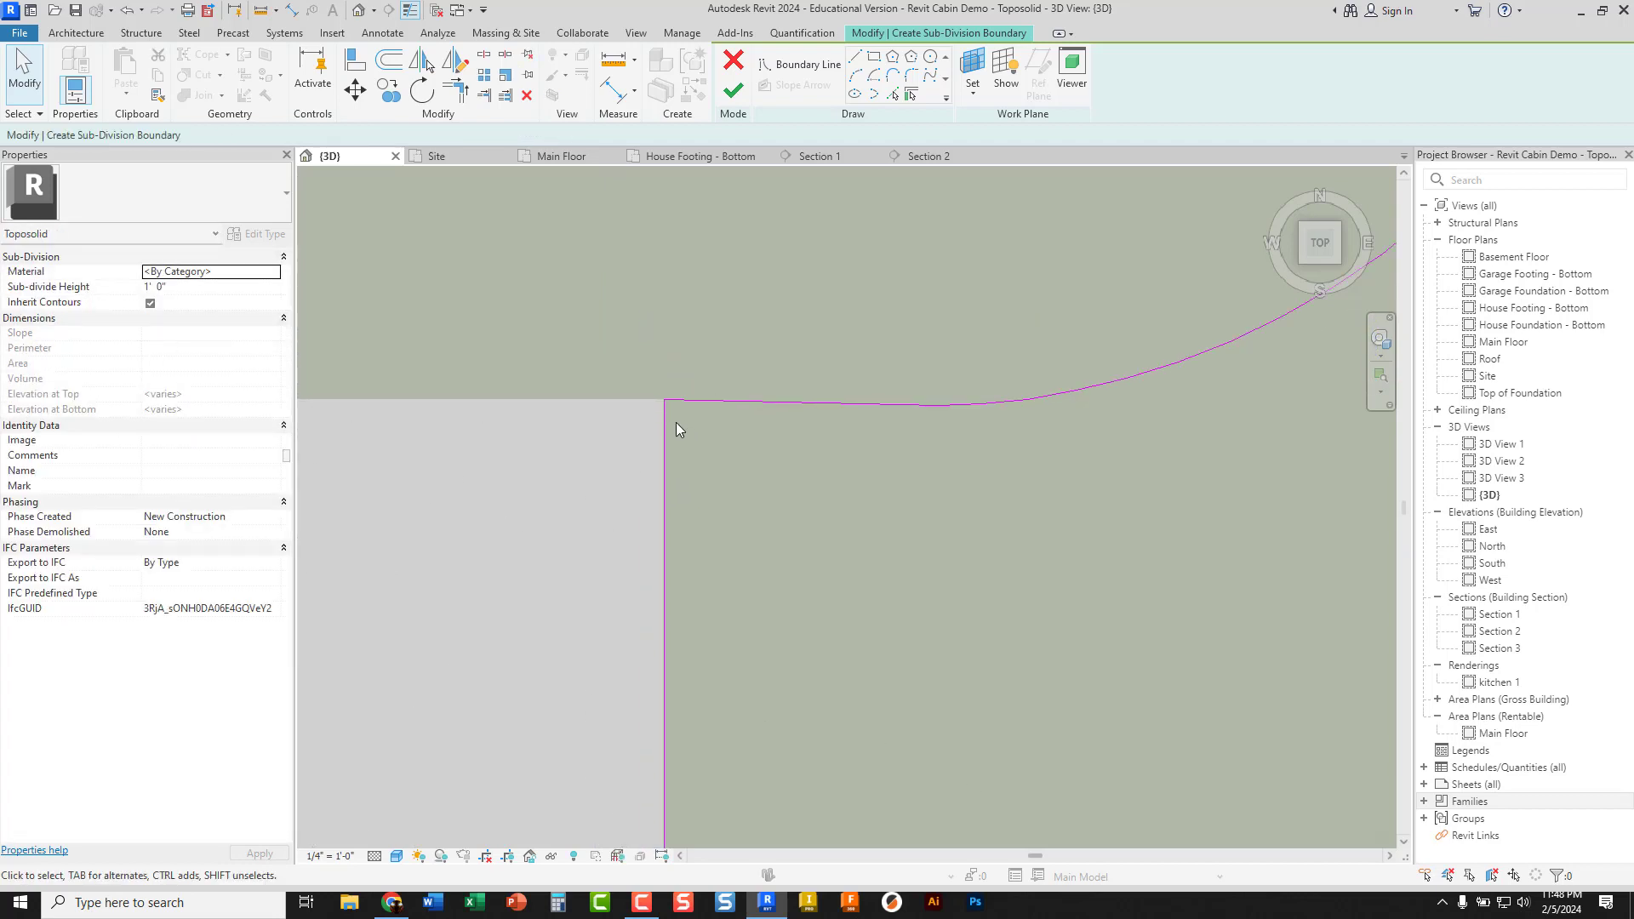
pyautogui.click(864, 407)
pyautogui.moveTo(851, 425)
pyautogui.mouseDown(button='middle')
pyautogui.moveTo(824, 457)
pyautogui.moveTo(693, 444)
pyautogui.mouseUp(button='middle')
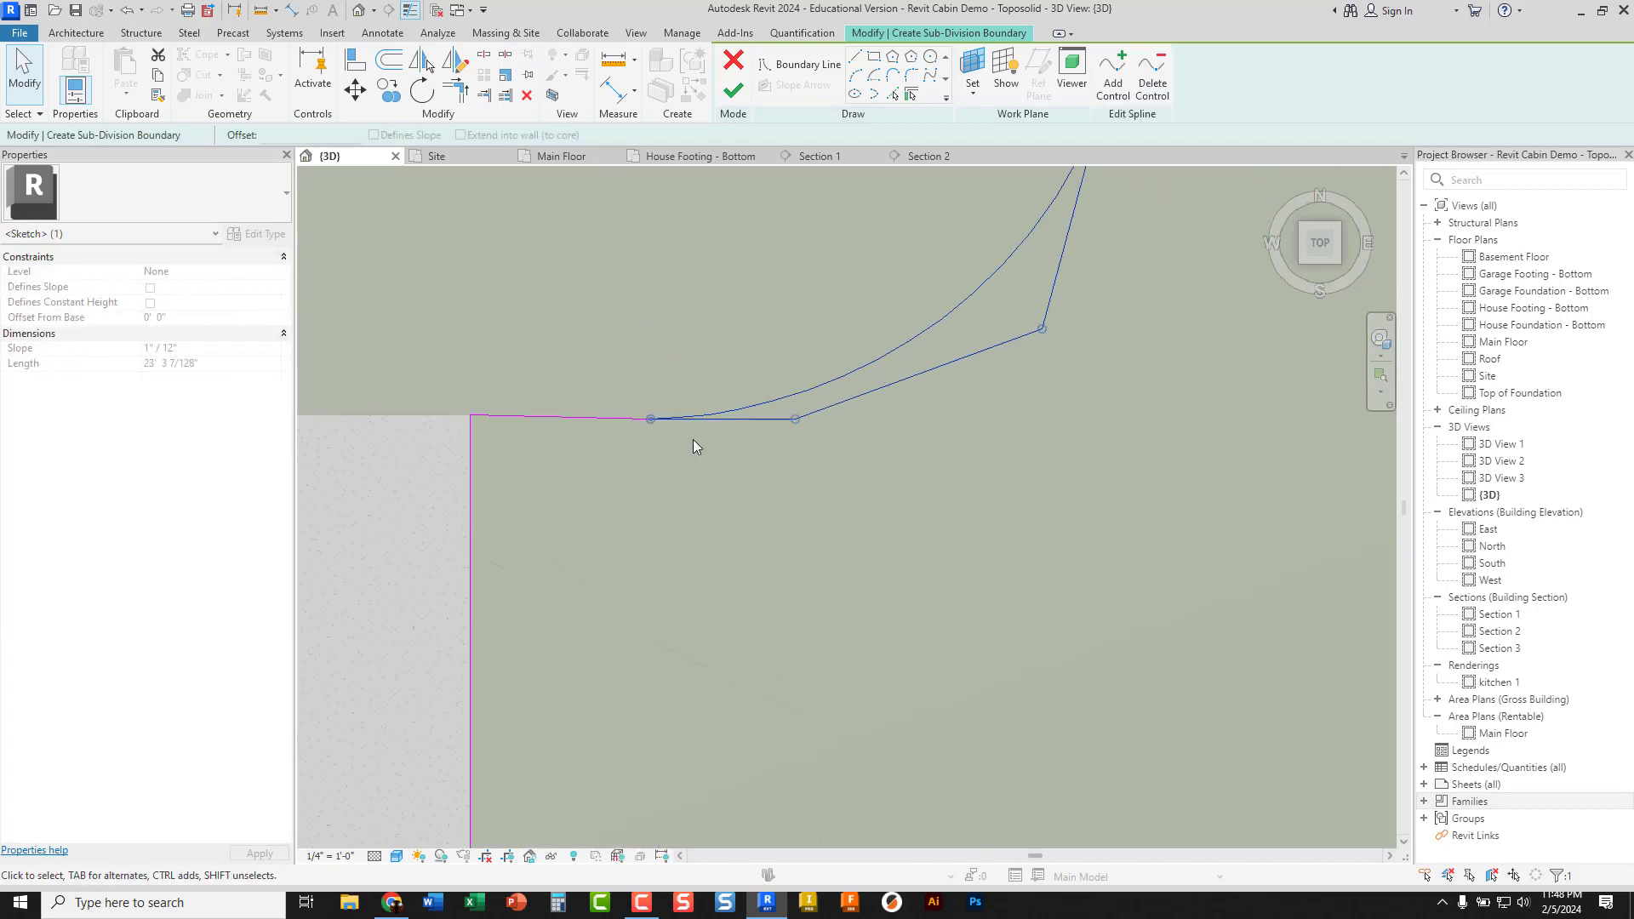
pyautogui.moveTo(653, 420); pyautogui.dragTo(640, 390)
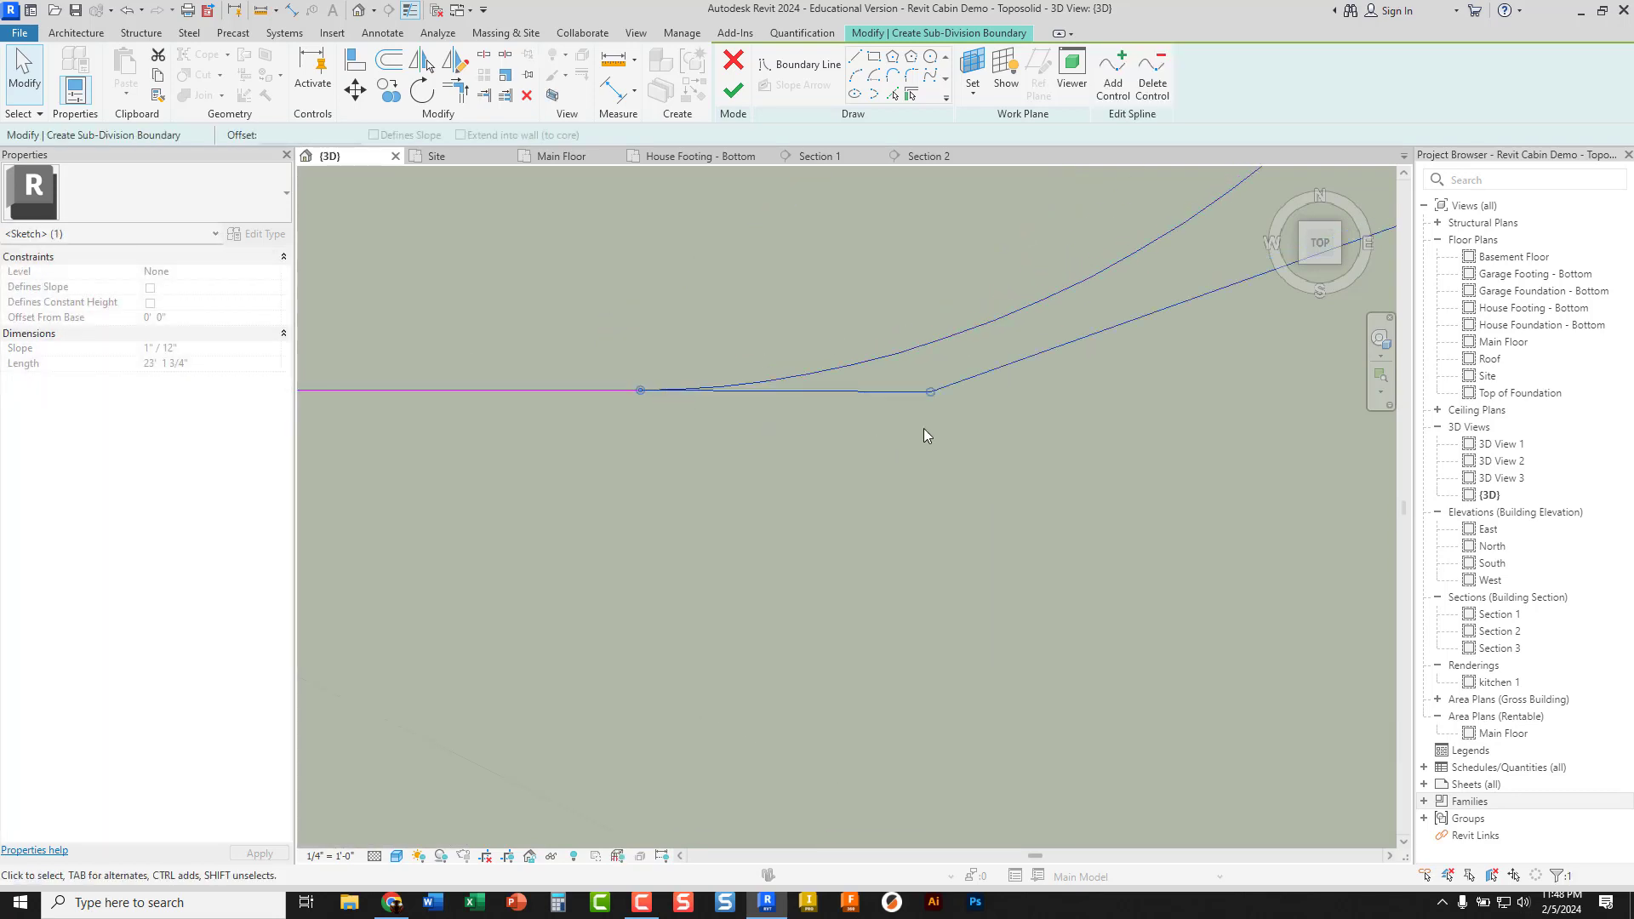
pyautogui.moveTo(930, 392)
pyautogui.mouseDown()
pyautogui.moveTo(934, 350)
pyautogui.moveTo(925, 390)
pyautogui.moveTo(956, 383)
pyautogui.mouseUp()
pyautogui.click(912, 441)
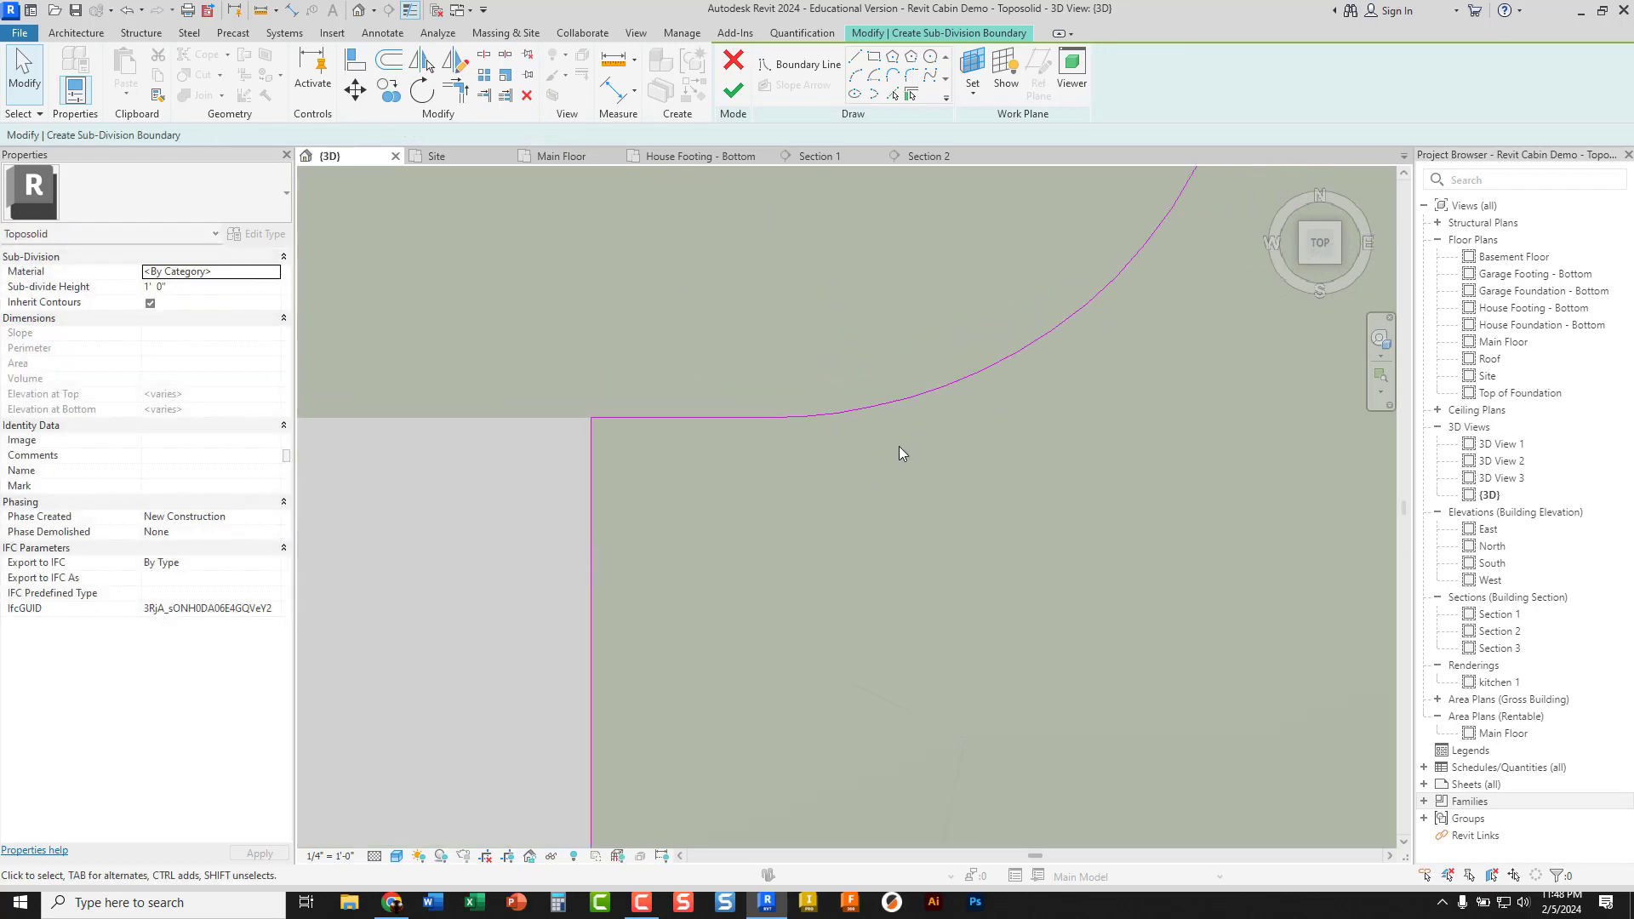
pyautogui.scroll(-5, 886, 447)
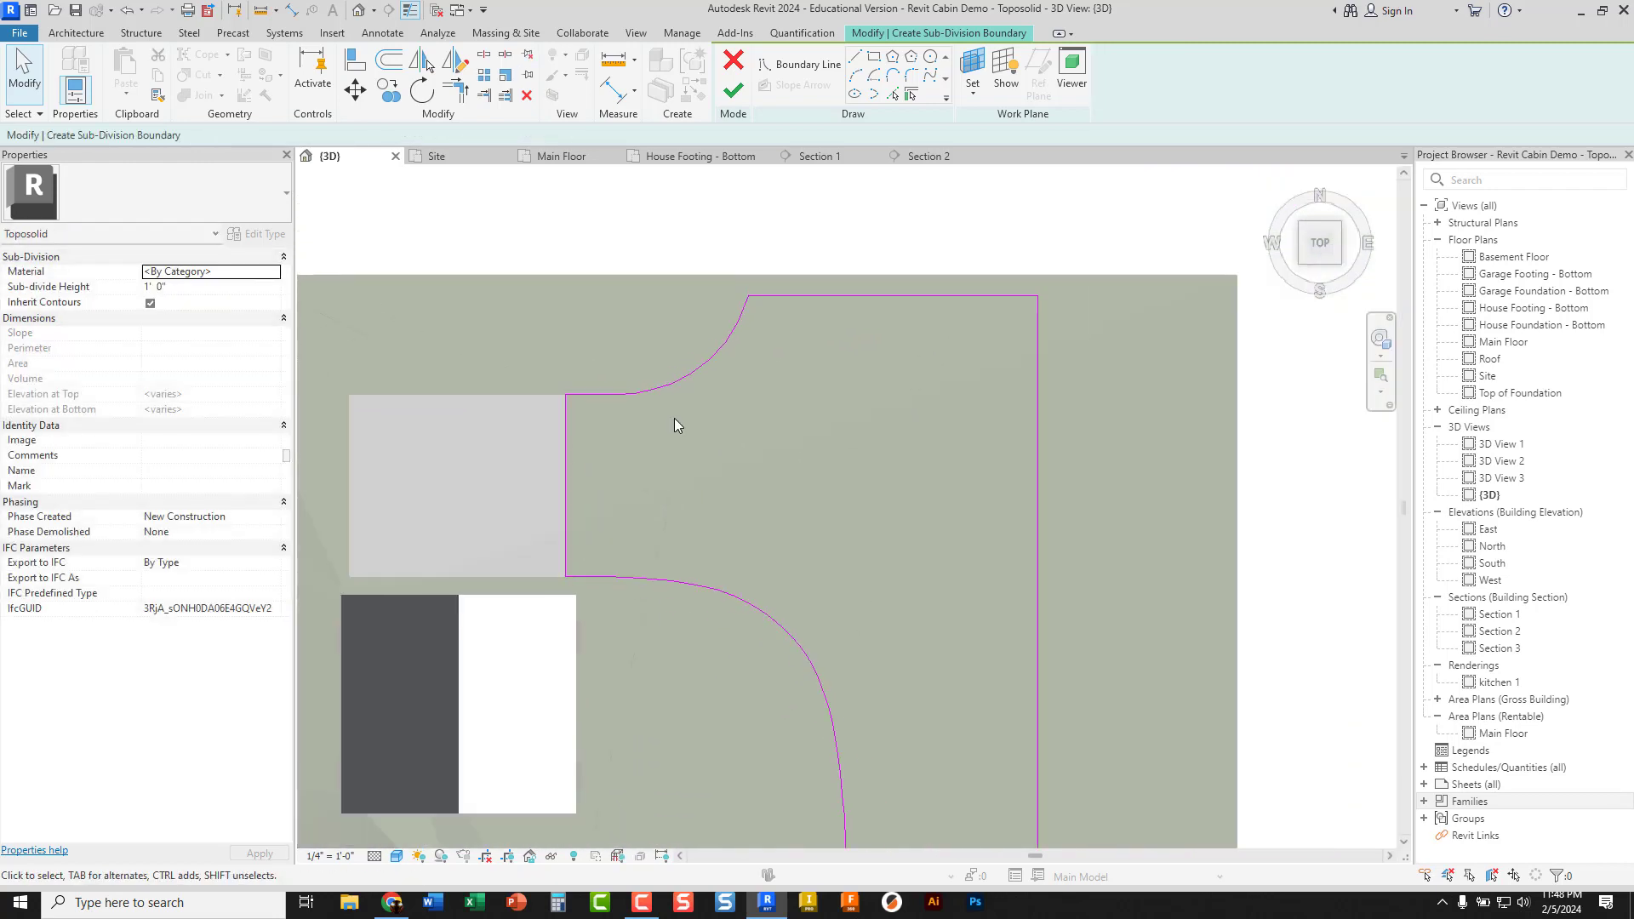
pyautogui.scroll(3, 987, 317)
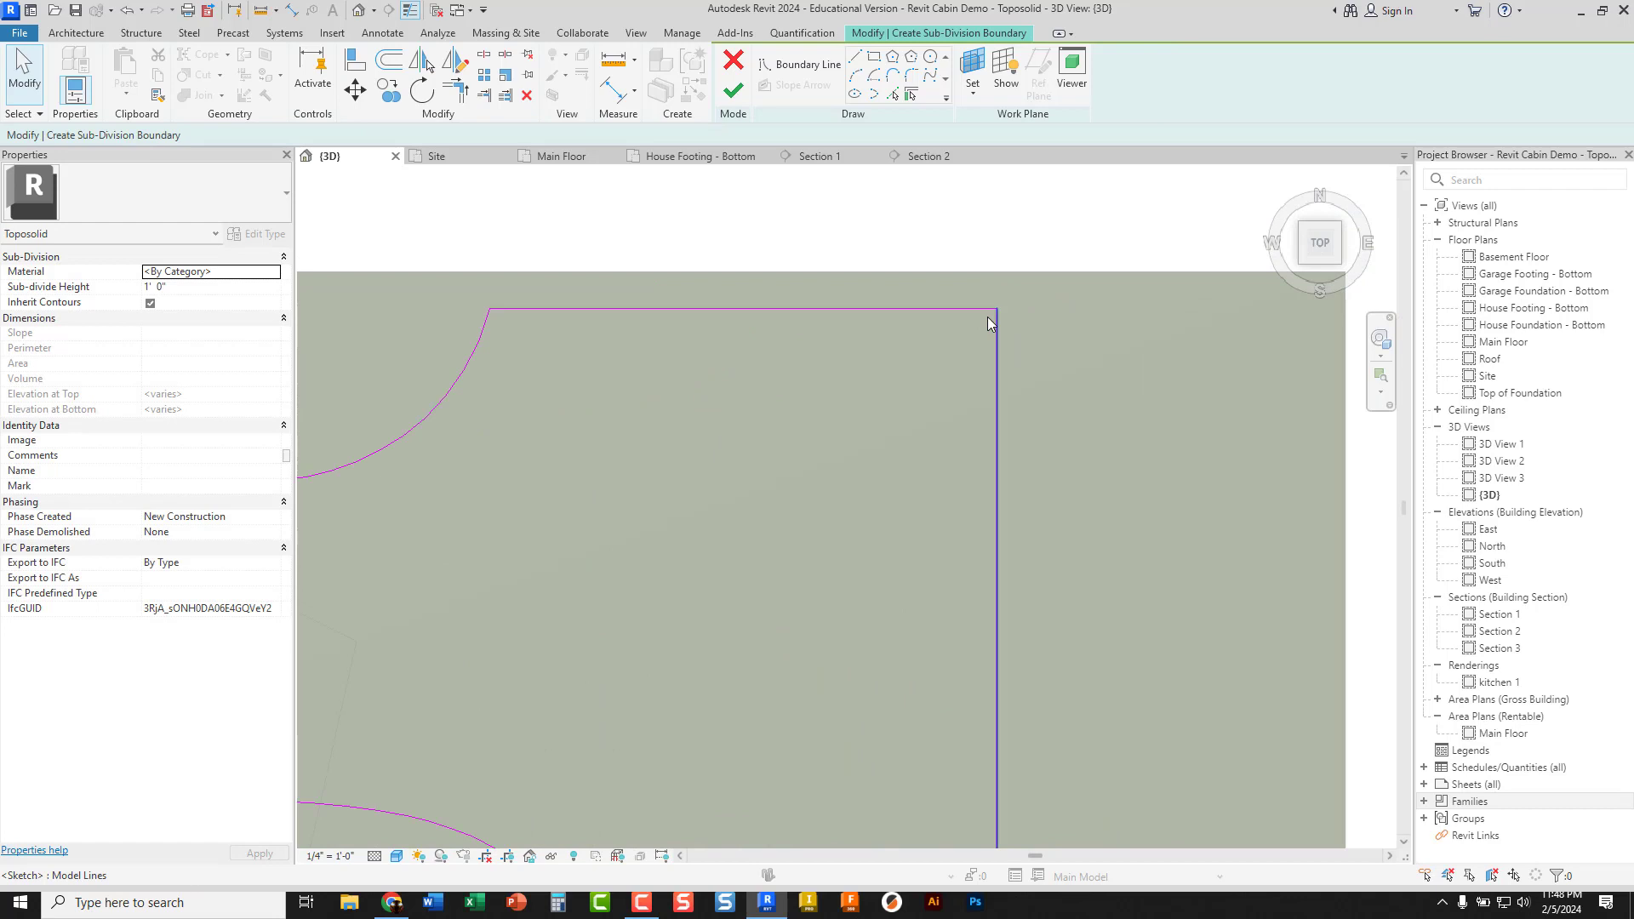
# Fillet the corner between the top and right boundary lines with a rounded arc
pyautogui.click(912, 77)
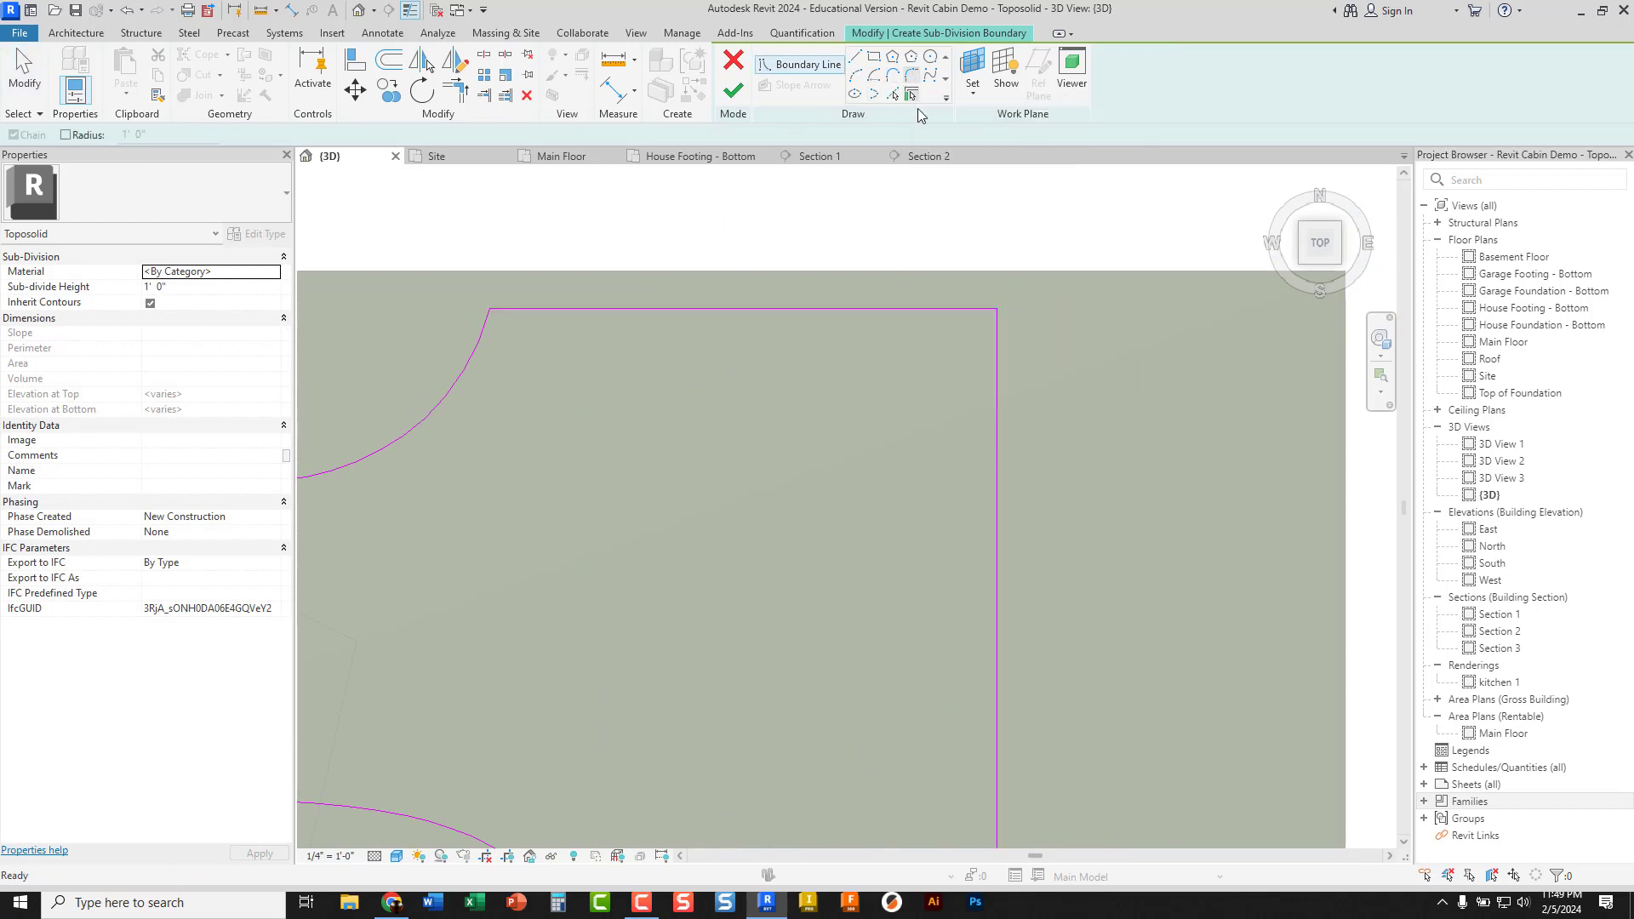
pyautogui.click(915, 309)
pyautogui.click(998, 395)
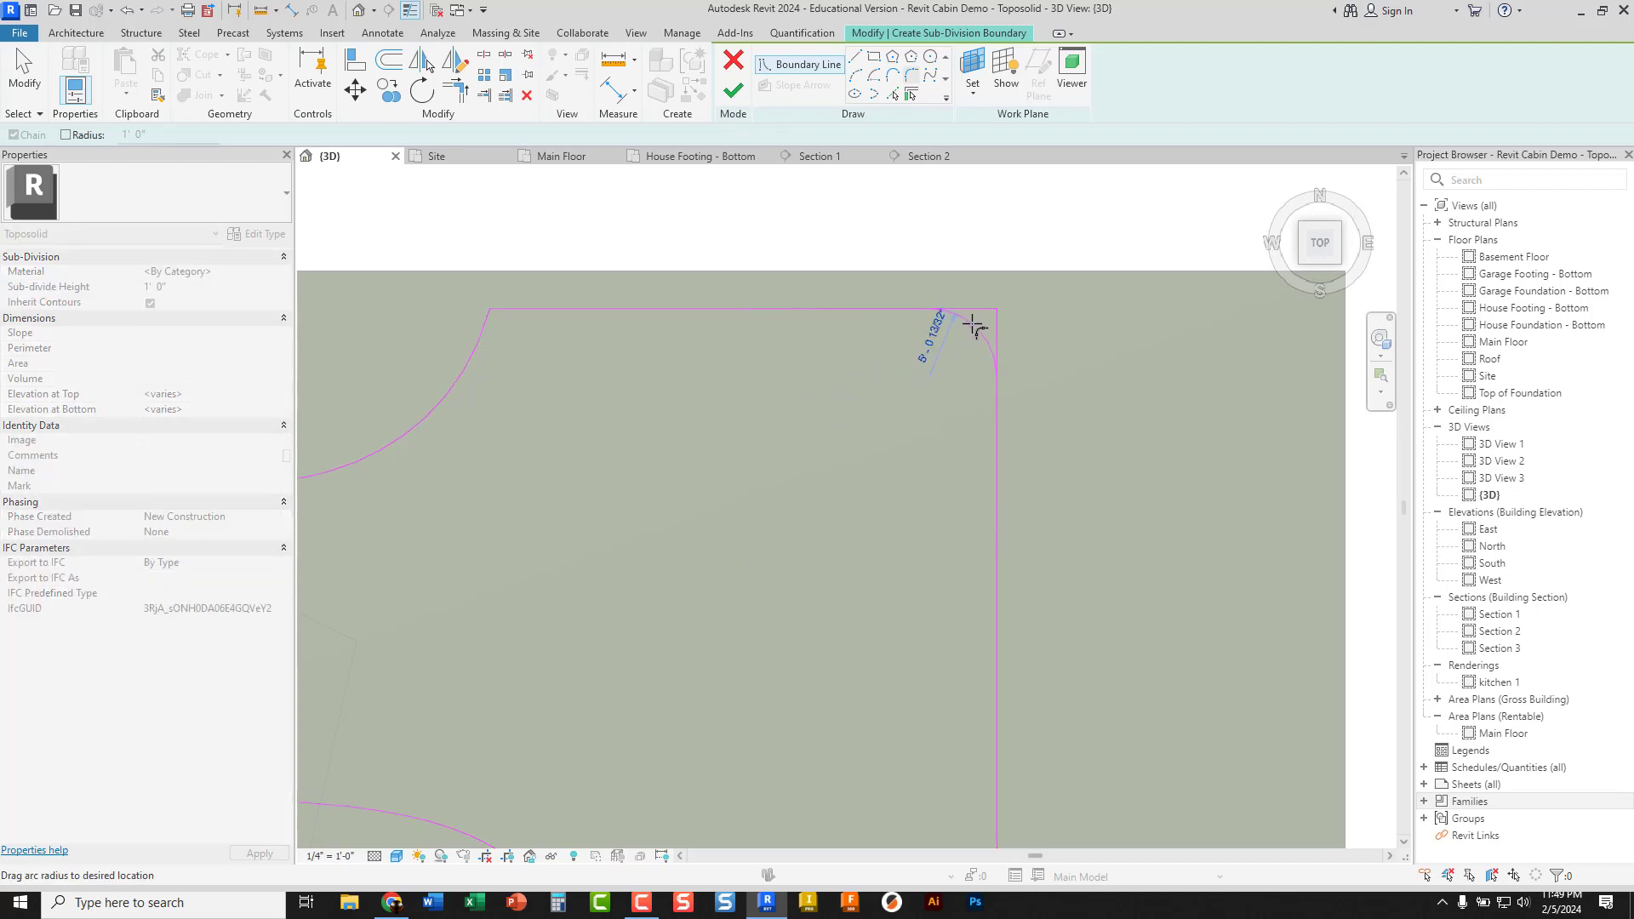
pyautogui.click(973, 327)
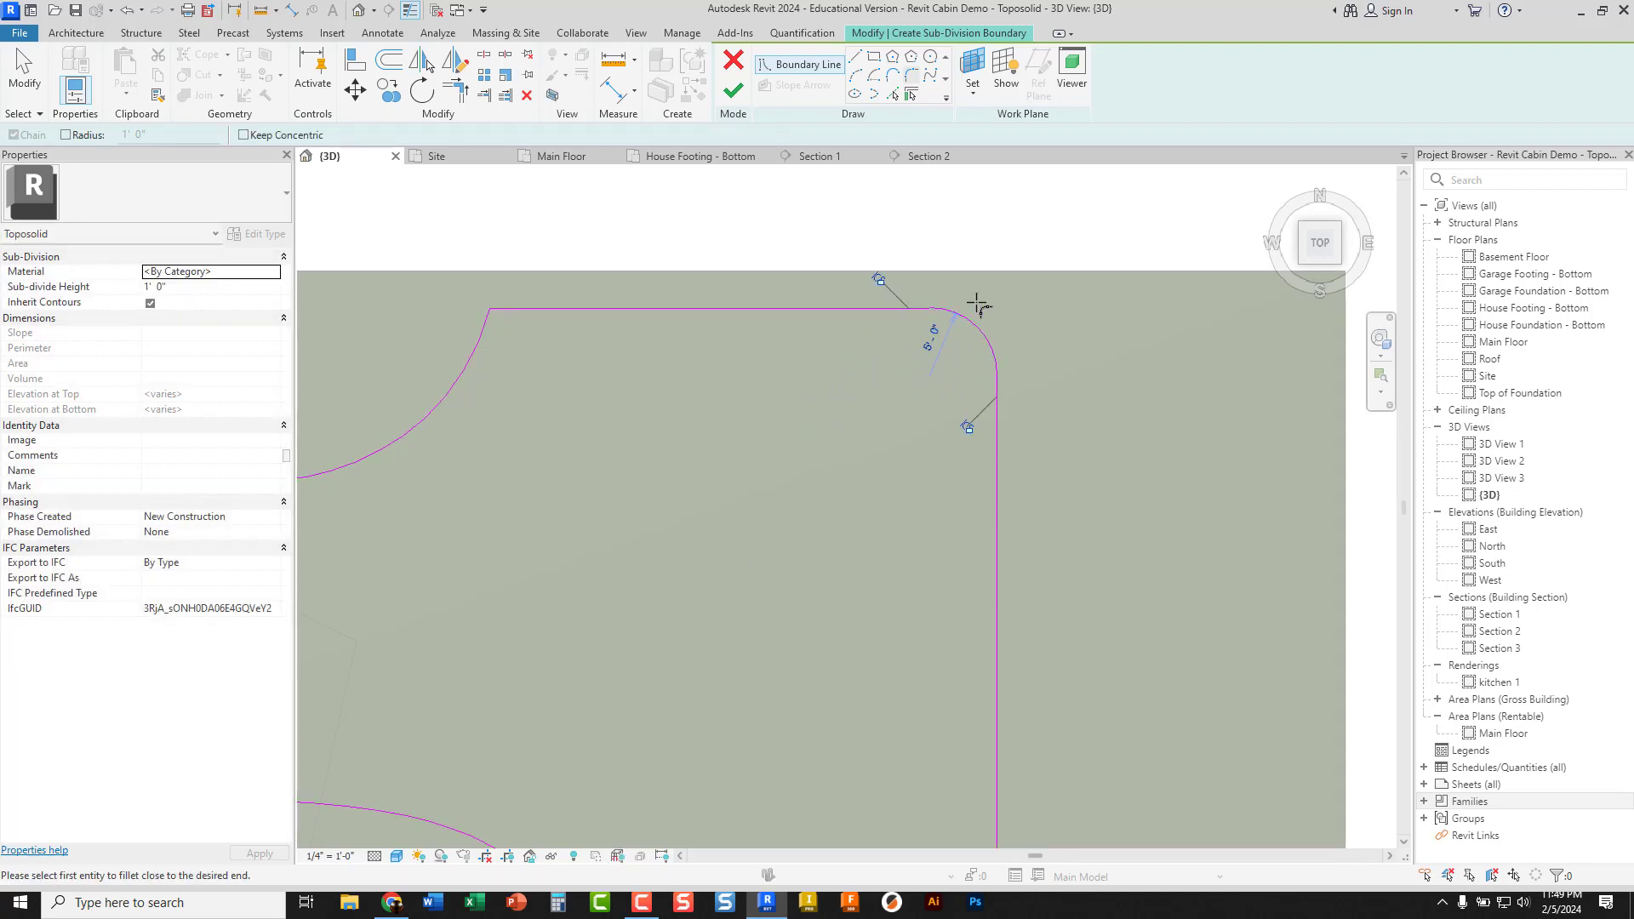
# Finish the driveway sub-division sketch
pyautogui.moveTo(978, 306); pyautogui.dragTo(850, 368, button='middle')
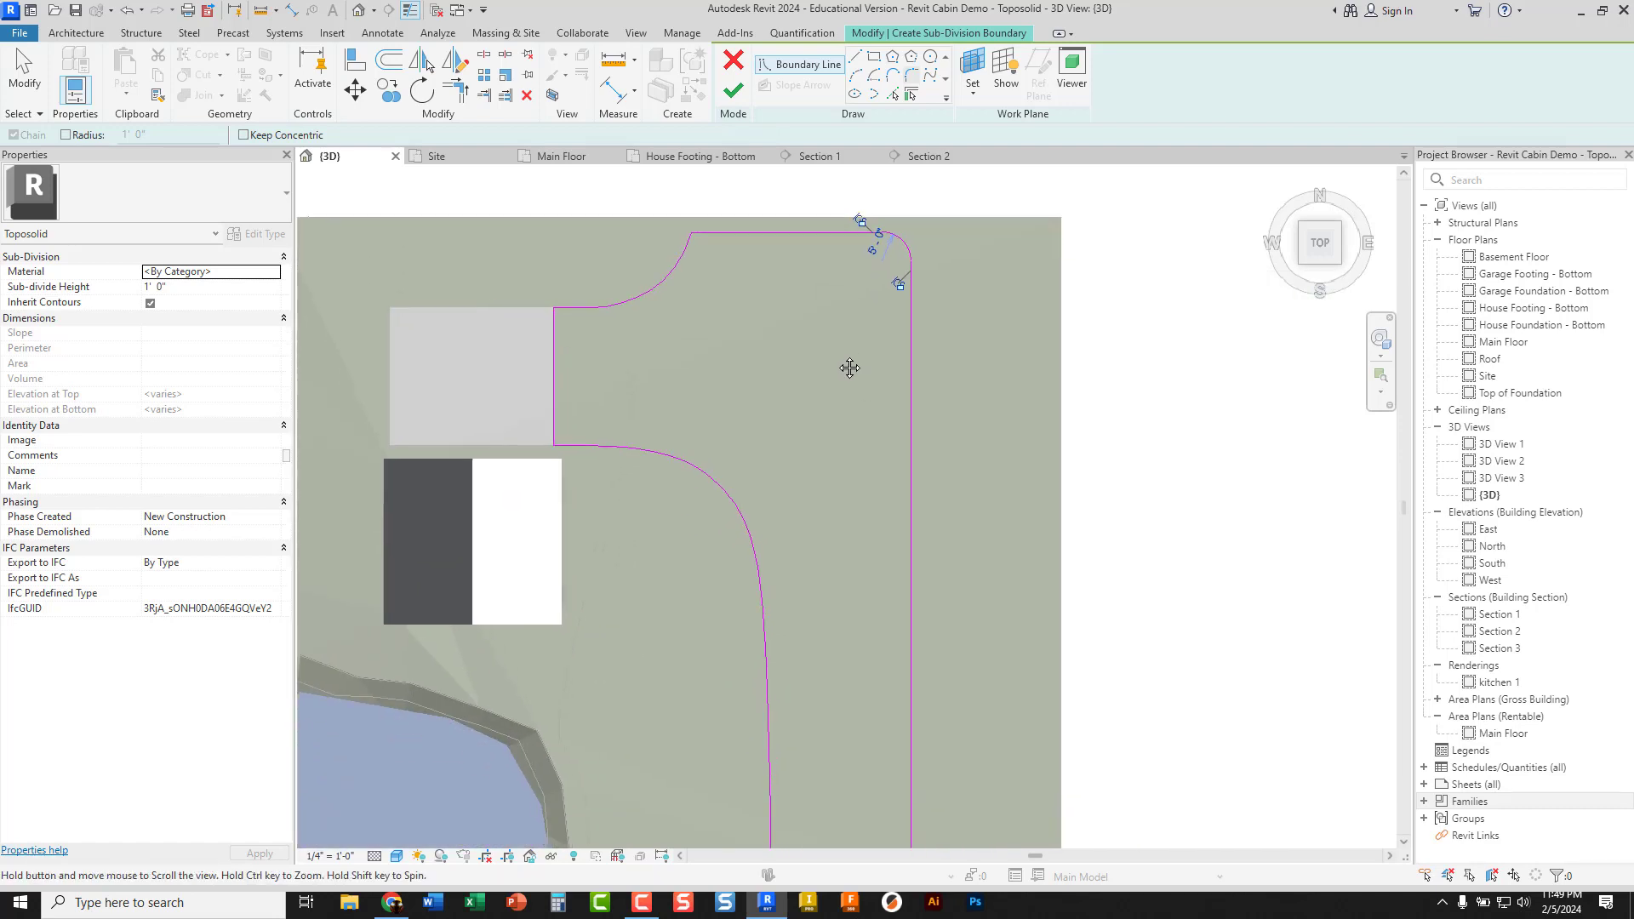
pyautogui.scroll(-2, 817, 381)
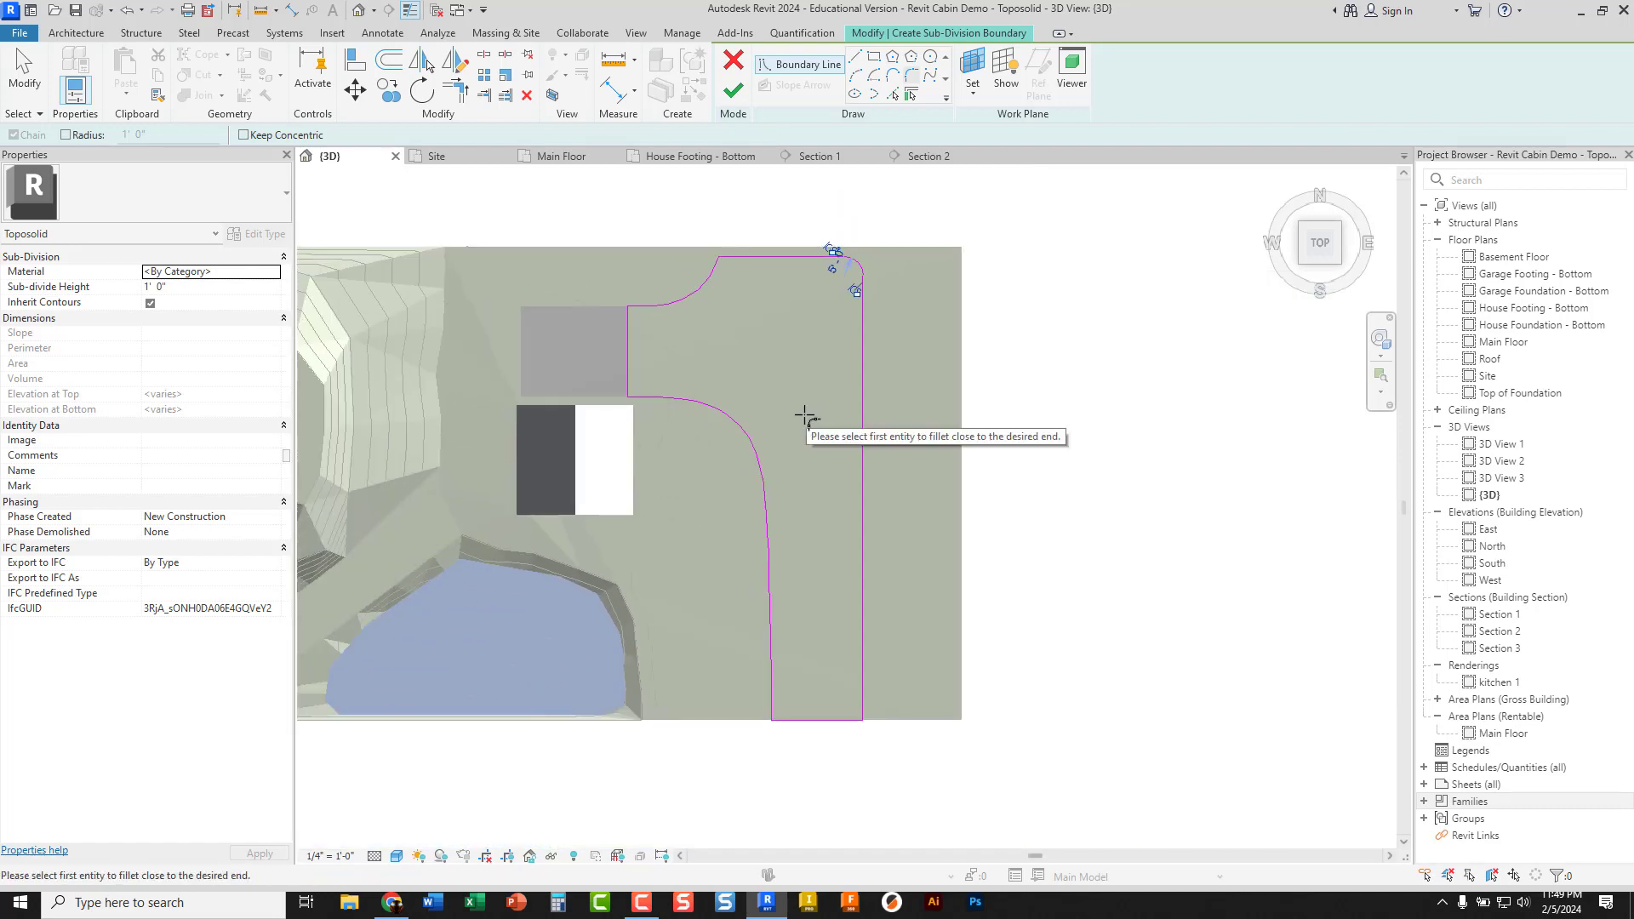
pyautogui.click(734, 92)
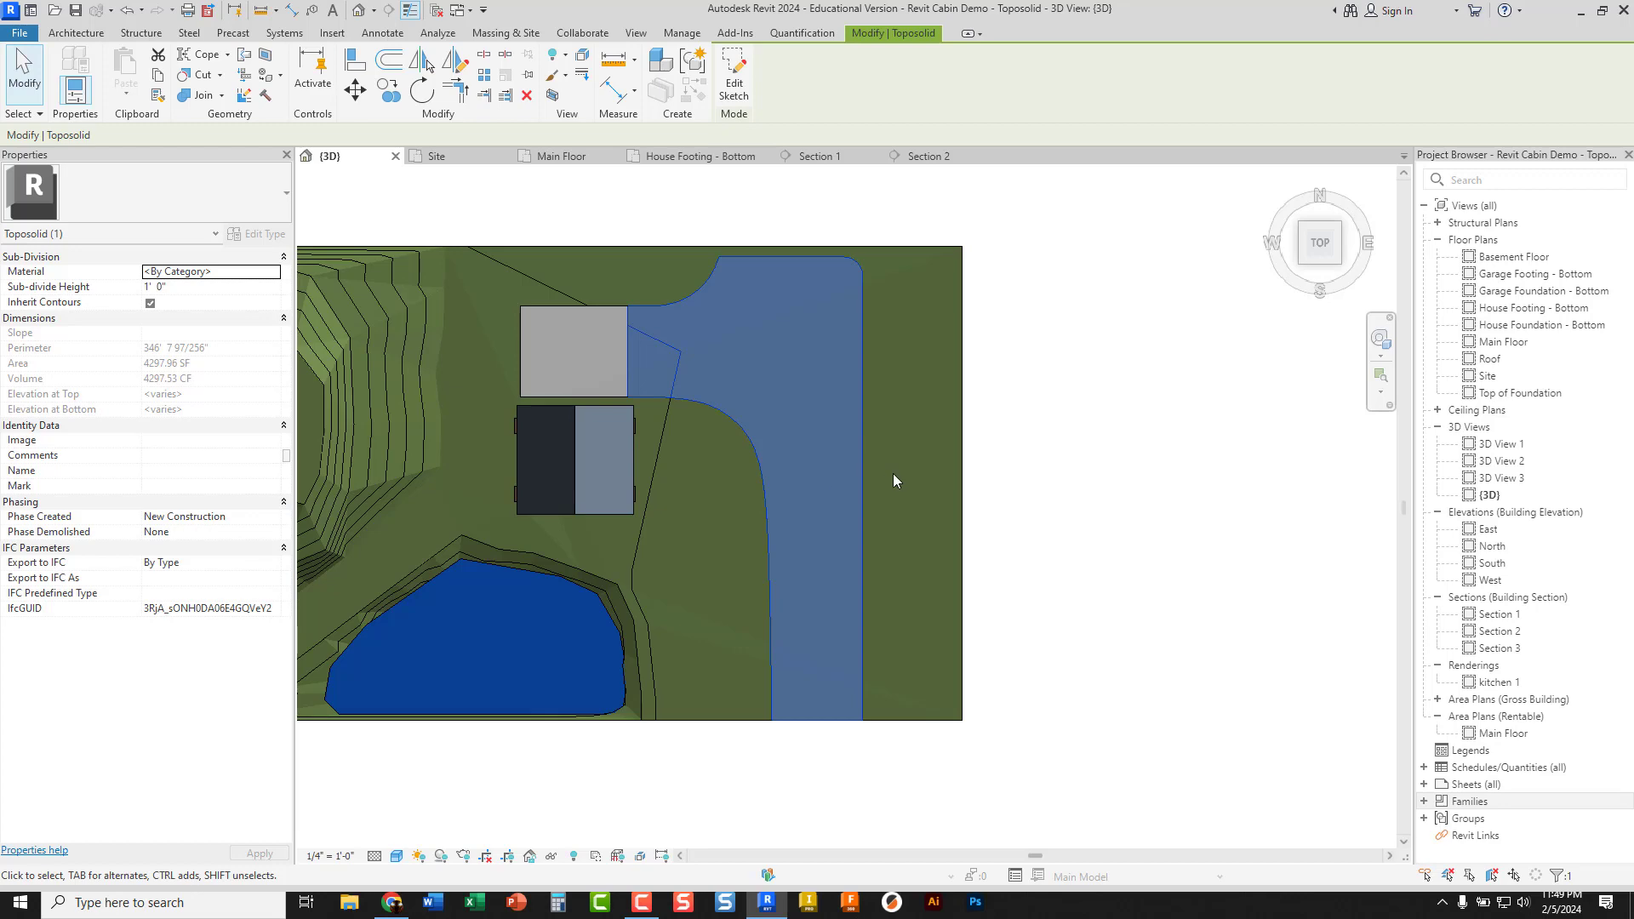
# Select the driveway sub-division in 3D and set its Sub-divide Height to 0' 1"
pyautogui.press('Escape')
pyautogui.keyDown('shift'); pyautogui.moveTo(824, 559); pyautogui.dragTo(727, 526, button='middle'); pyautogui.keyUp('shift')
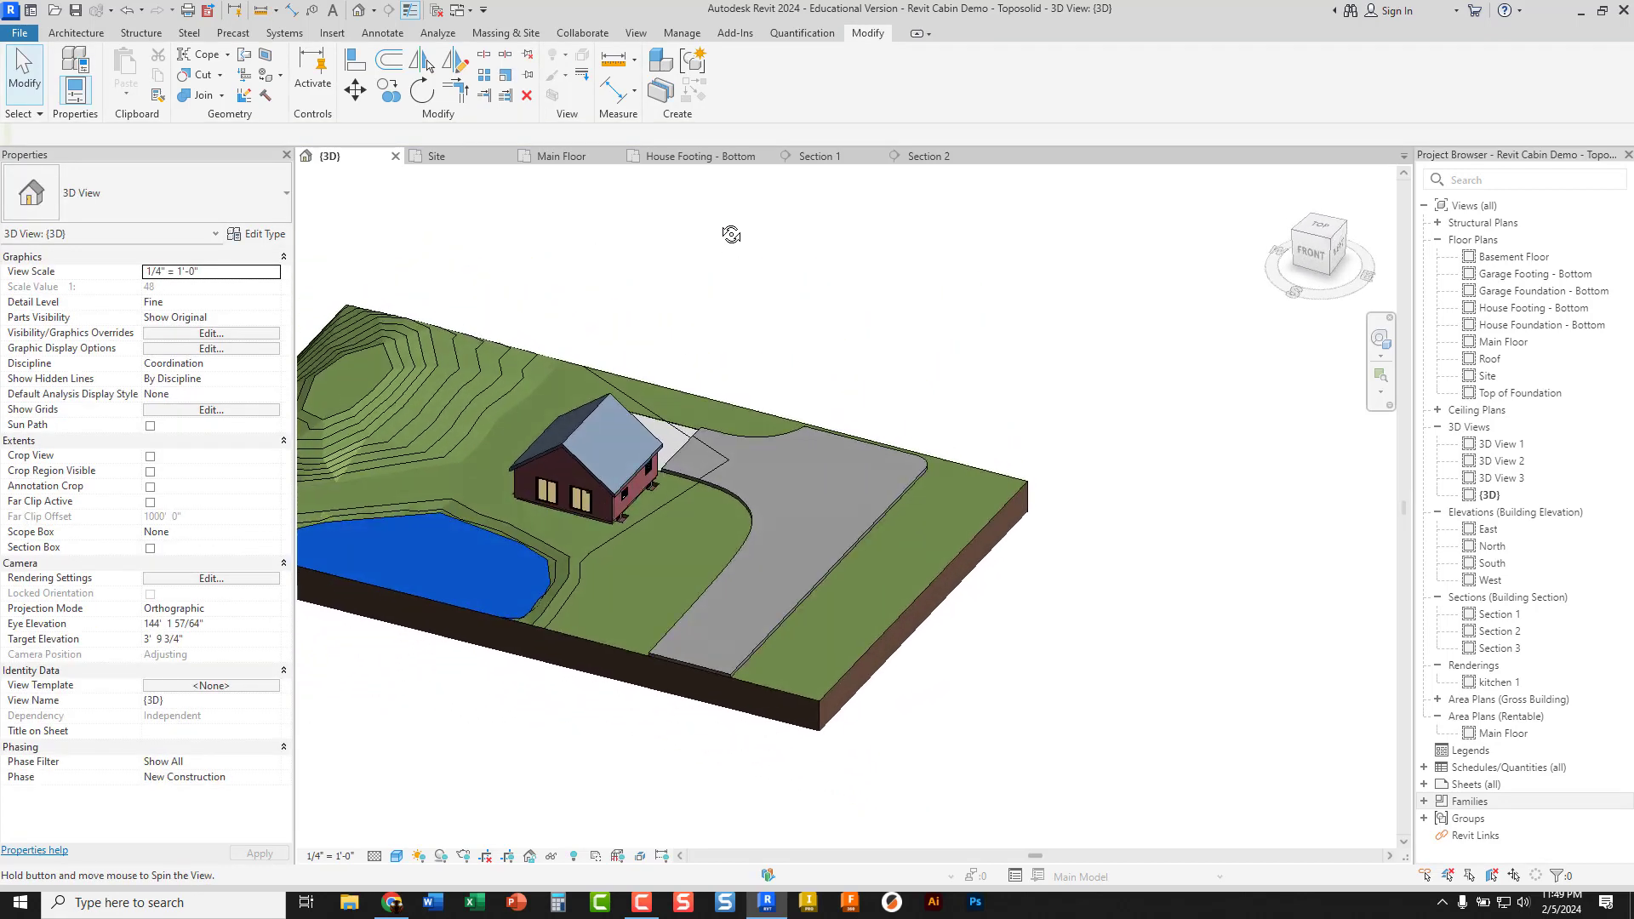
pyautogui.scroll(8, 726, 526)
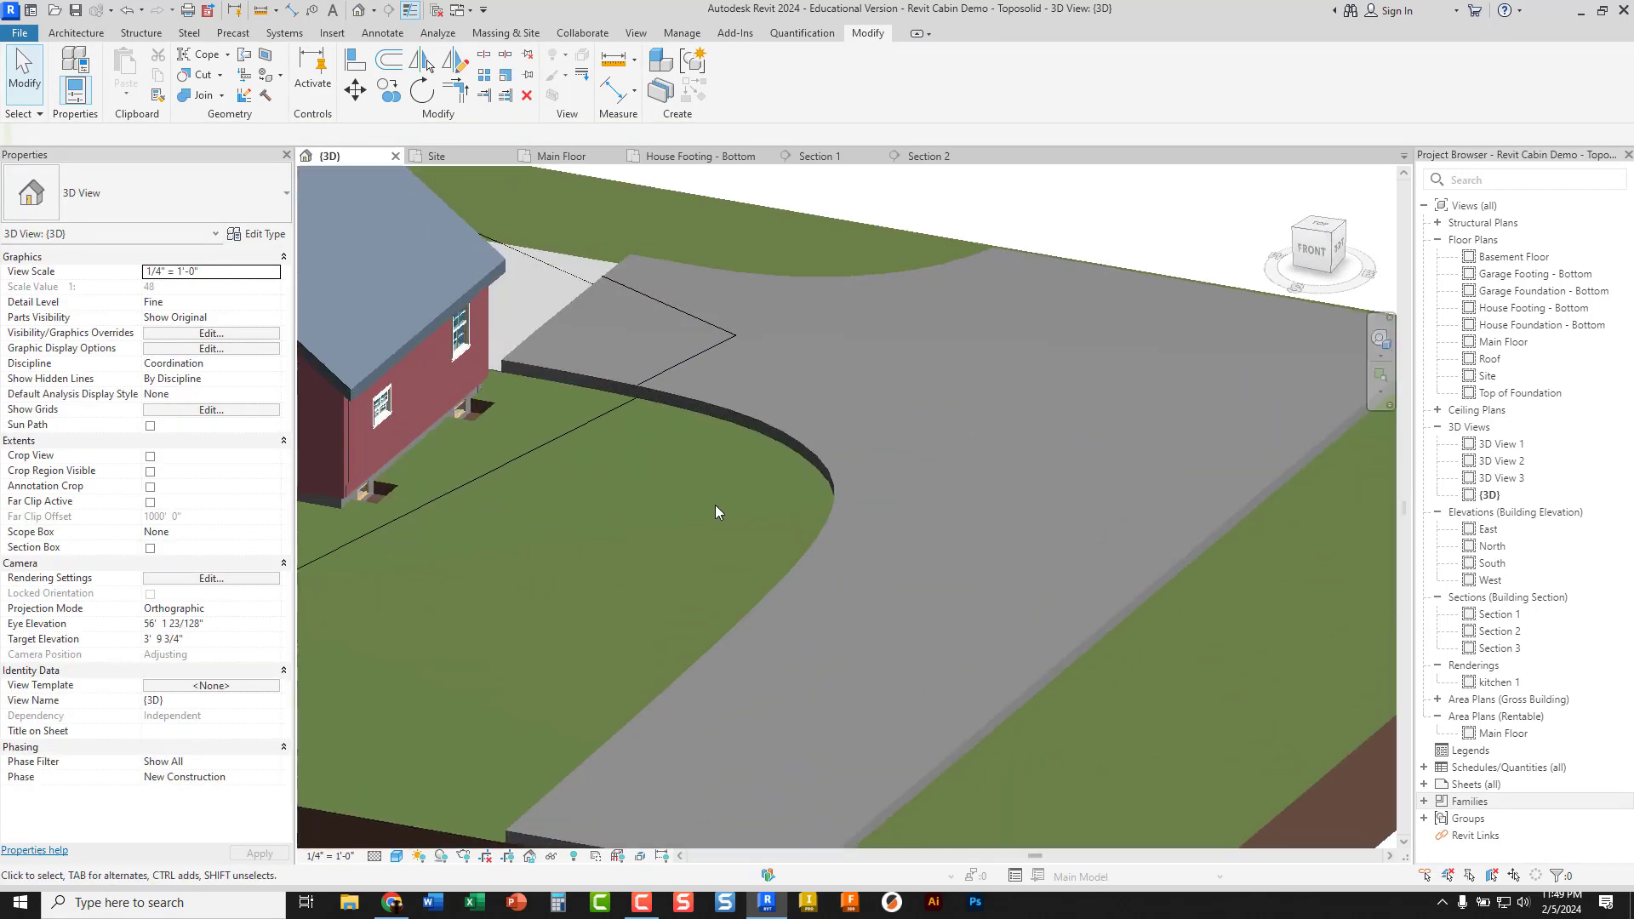
pyautogui.click(747, 409)
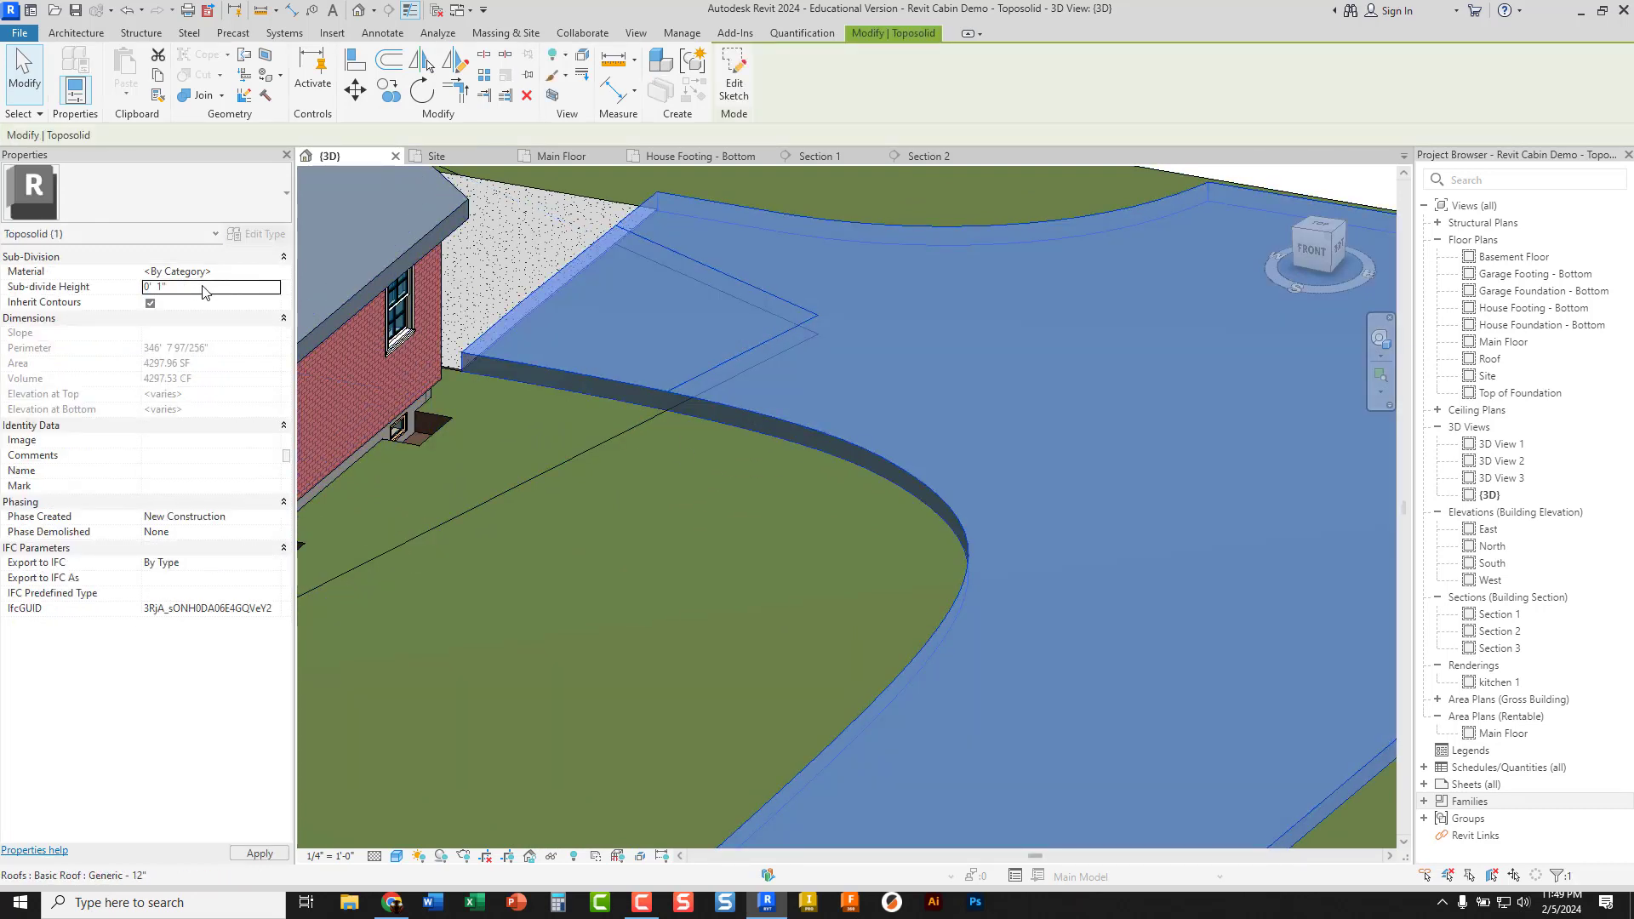
pyautogui.press('Return')
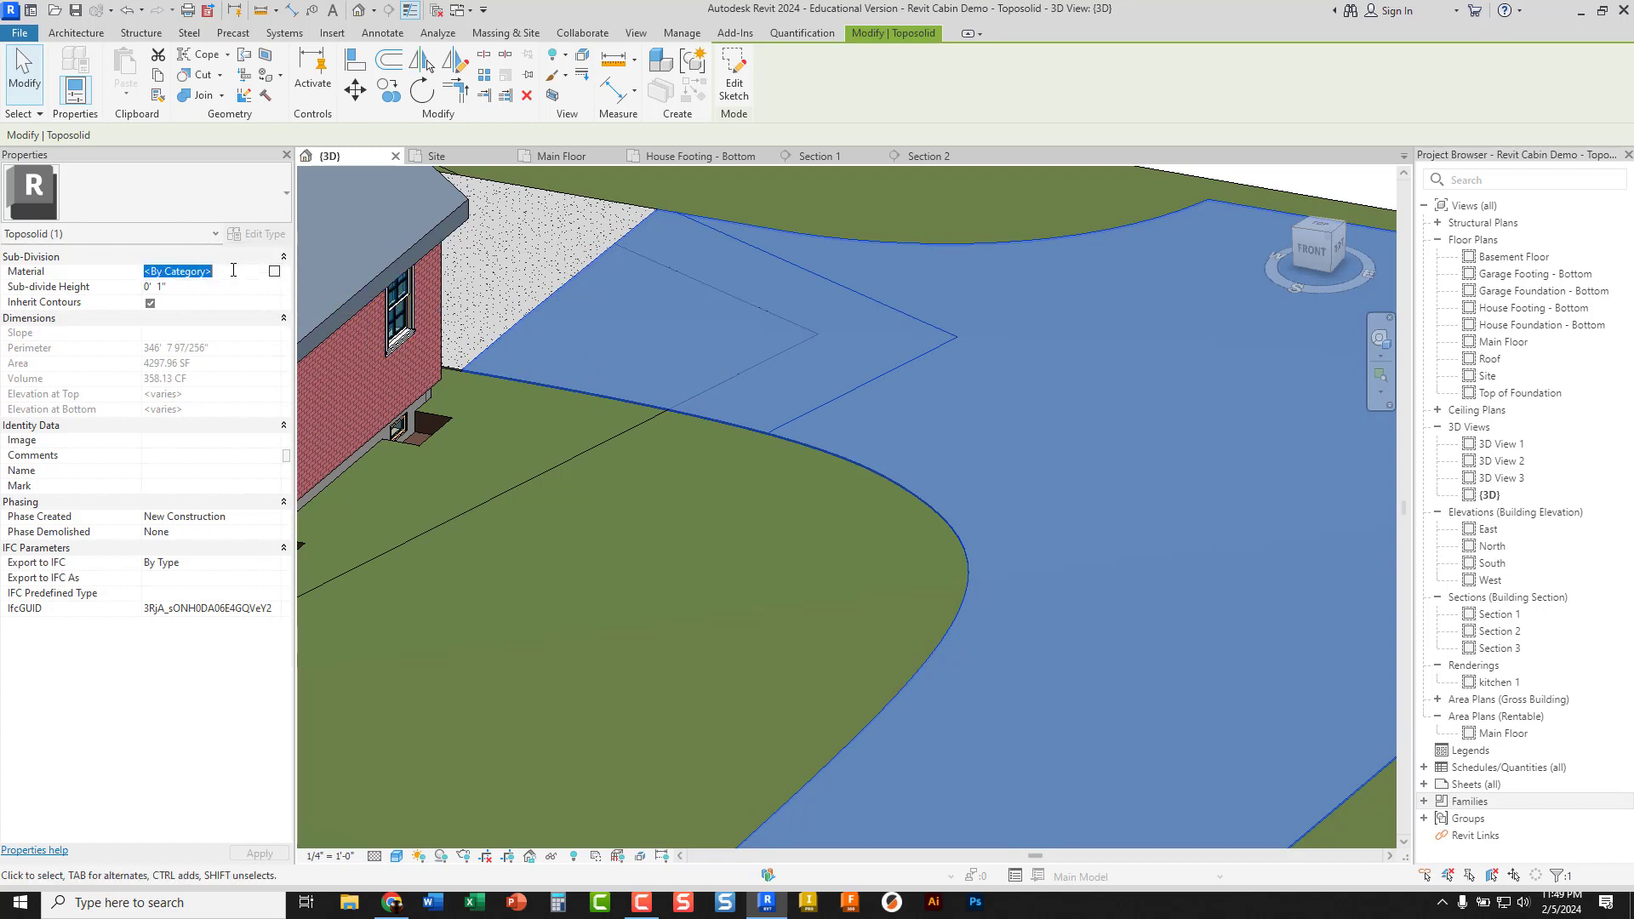
# Assign Gravel to the driveway sub-division, using its render appearance for shading
pyautogui.click(274, 271)
pyautogui.scroll(7, 323, 476)
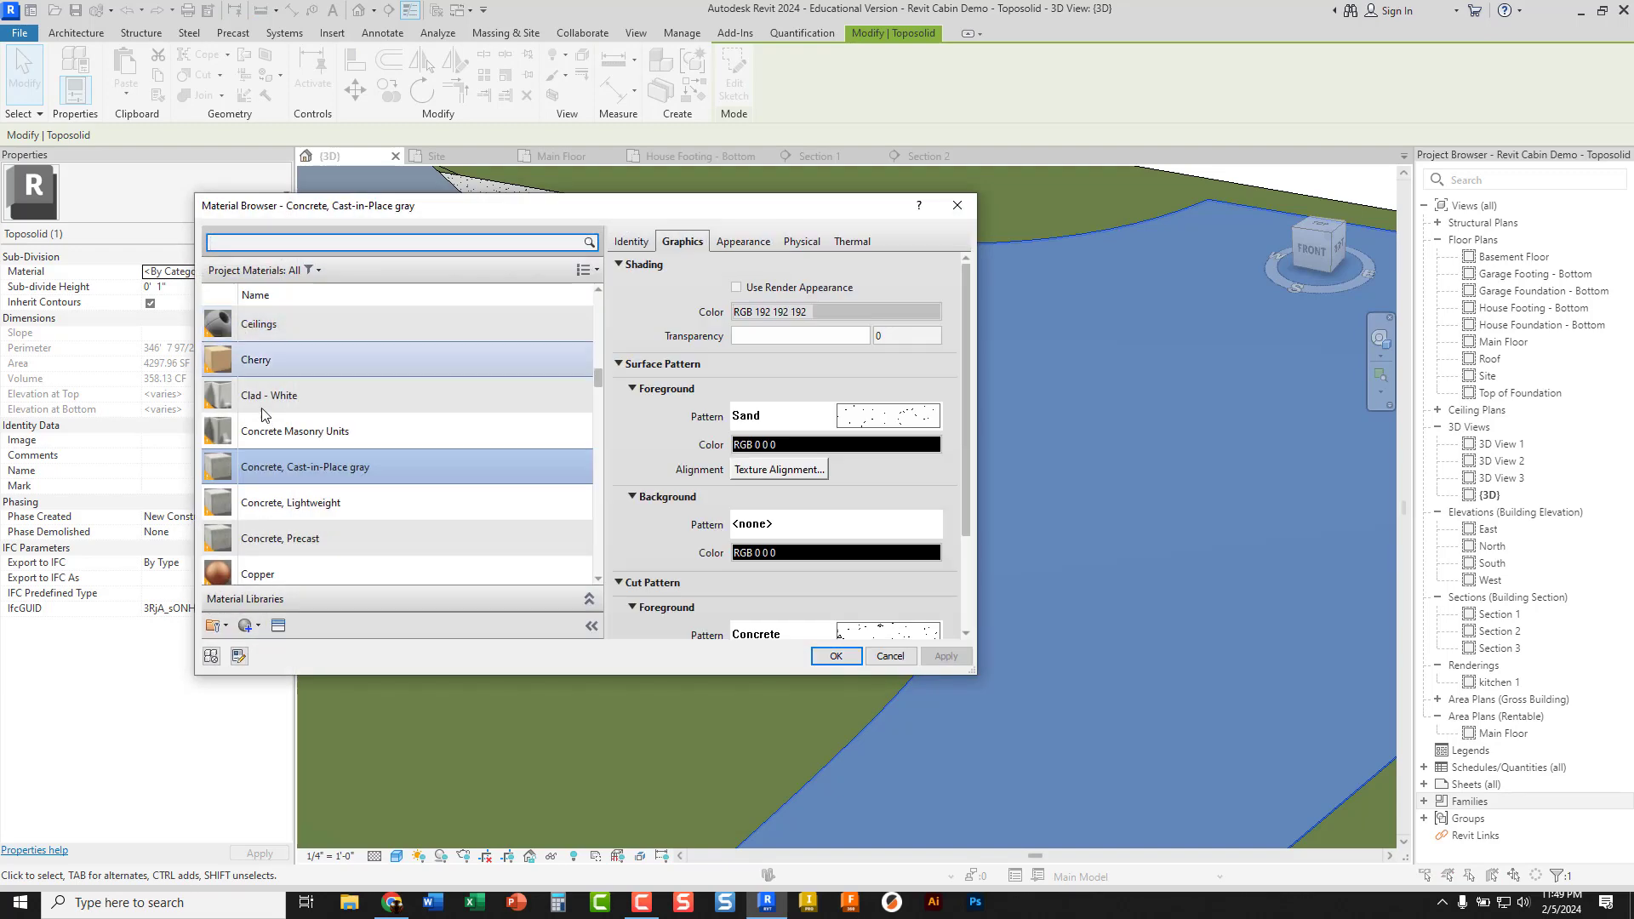
pyautogui.scroll(-10, 322, 481)
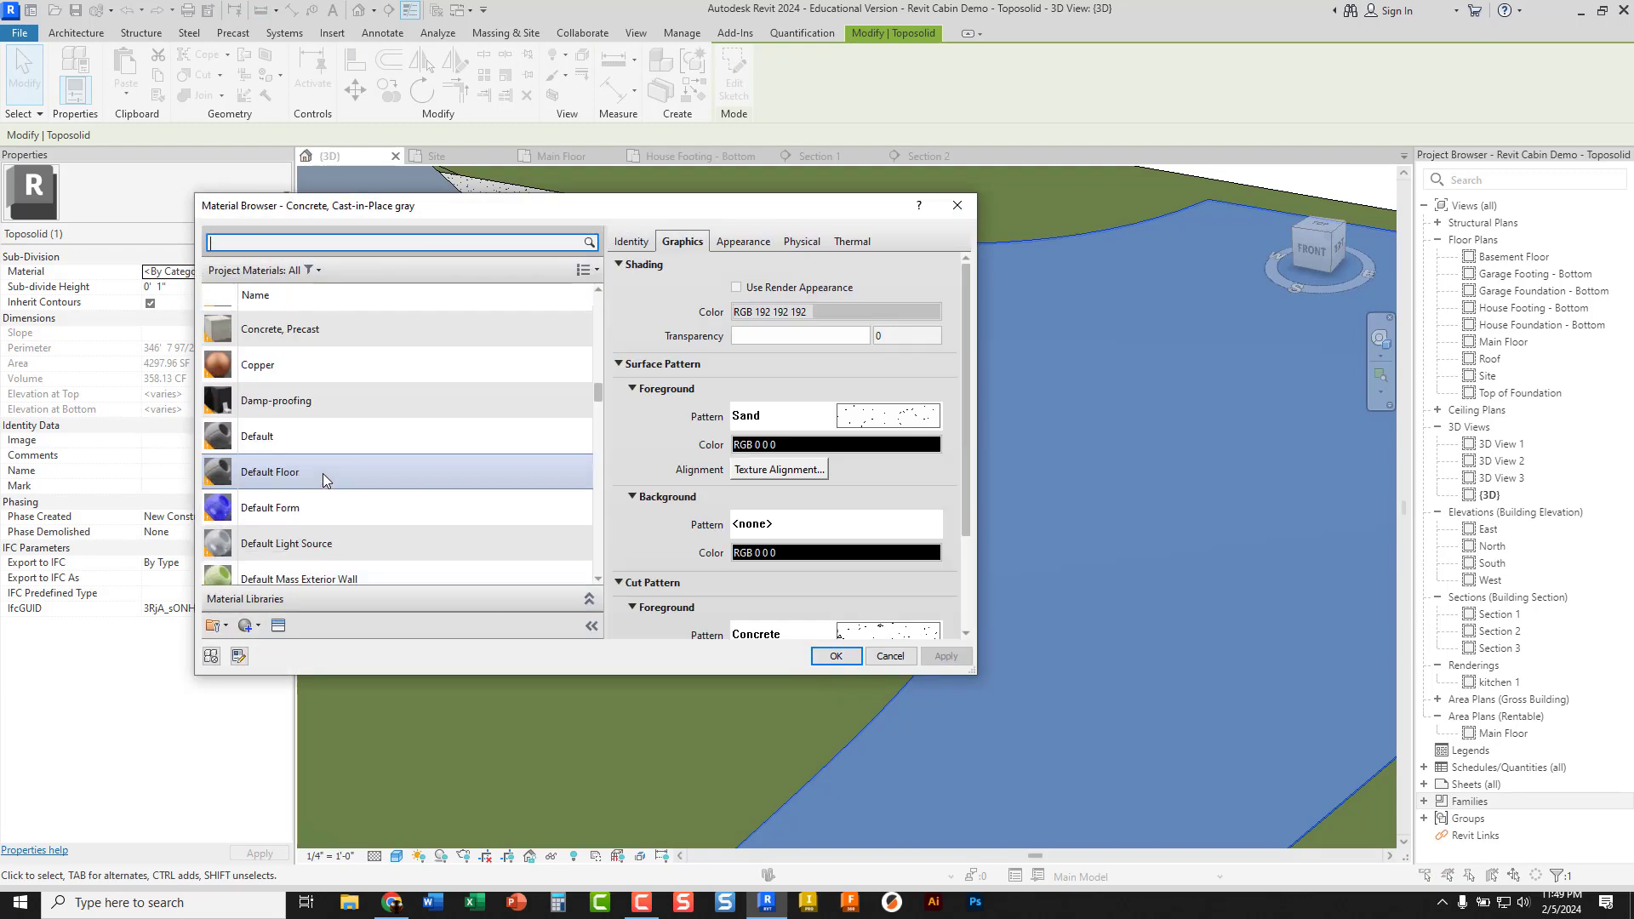
pyautogui.scroll(-4, 319, 472)
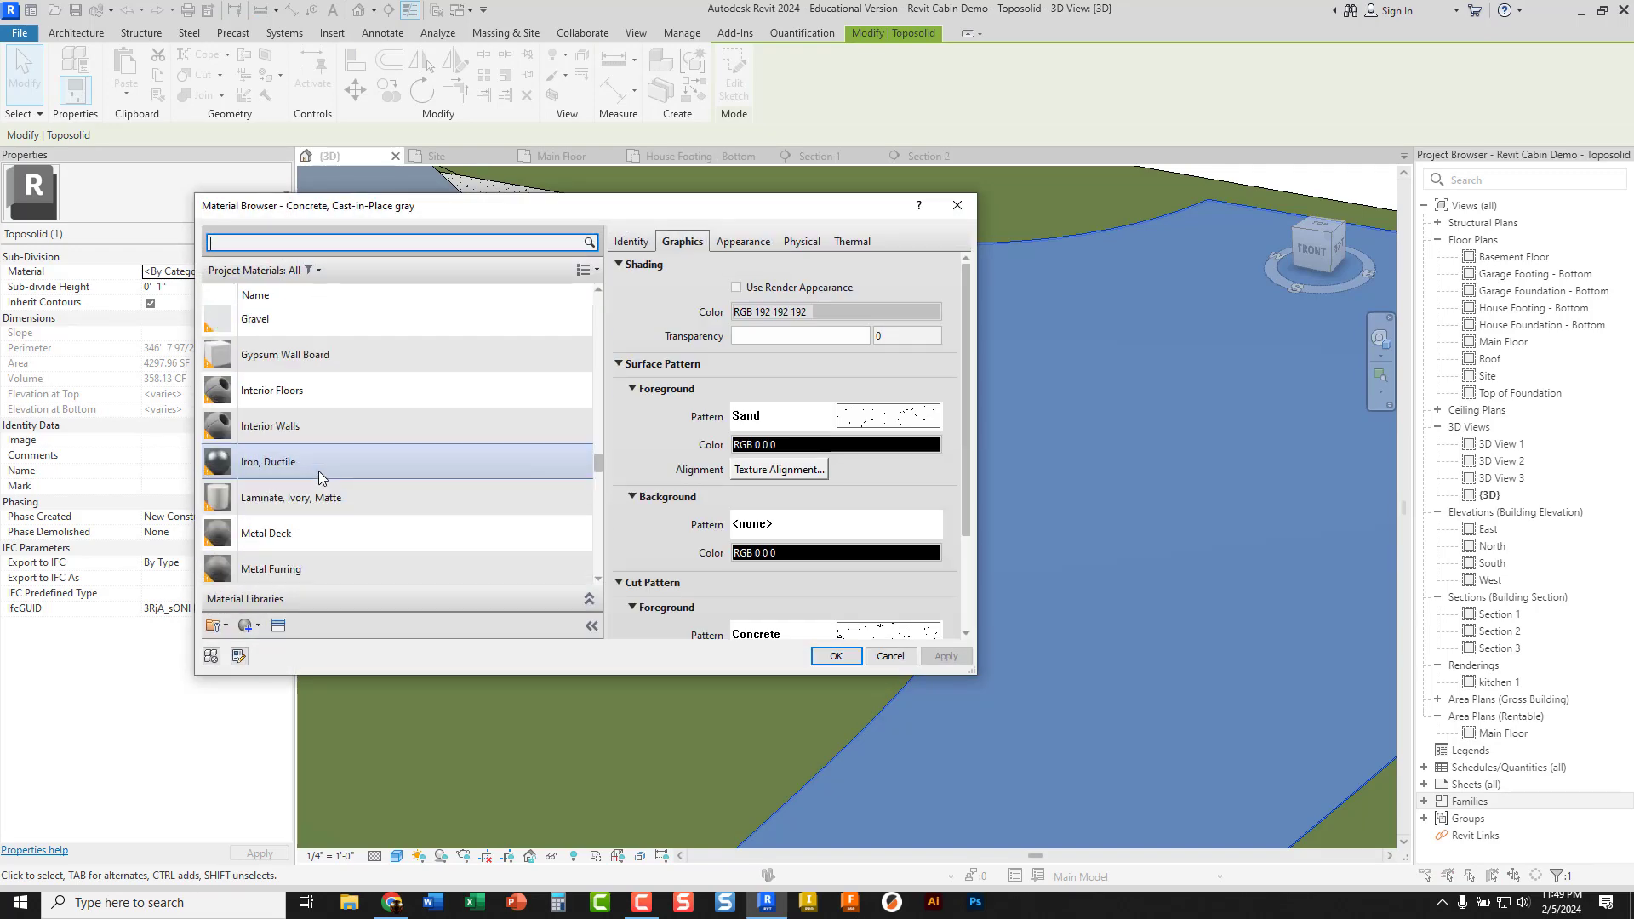
pyautogui.click(281, 426)
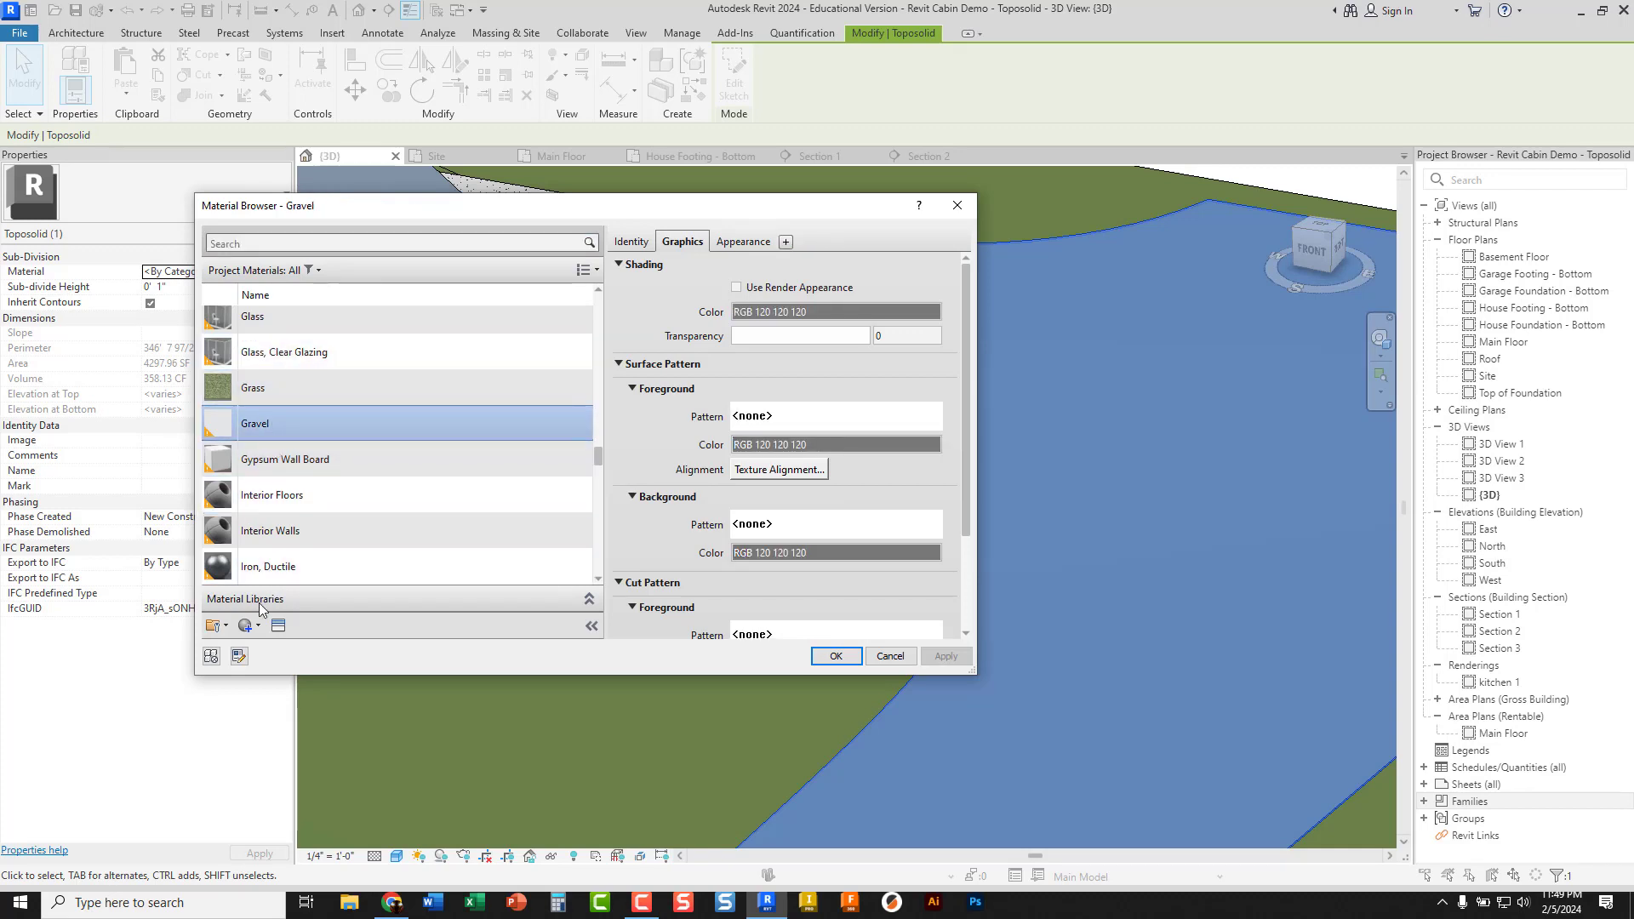
pyautogui.click(249, 628)
pyautogui.click(737, 287)
pyautogui.click(836, 656)
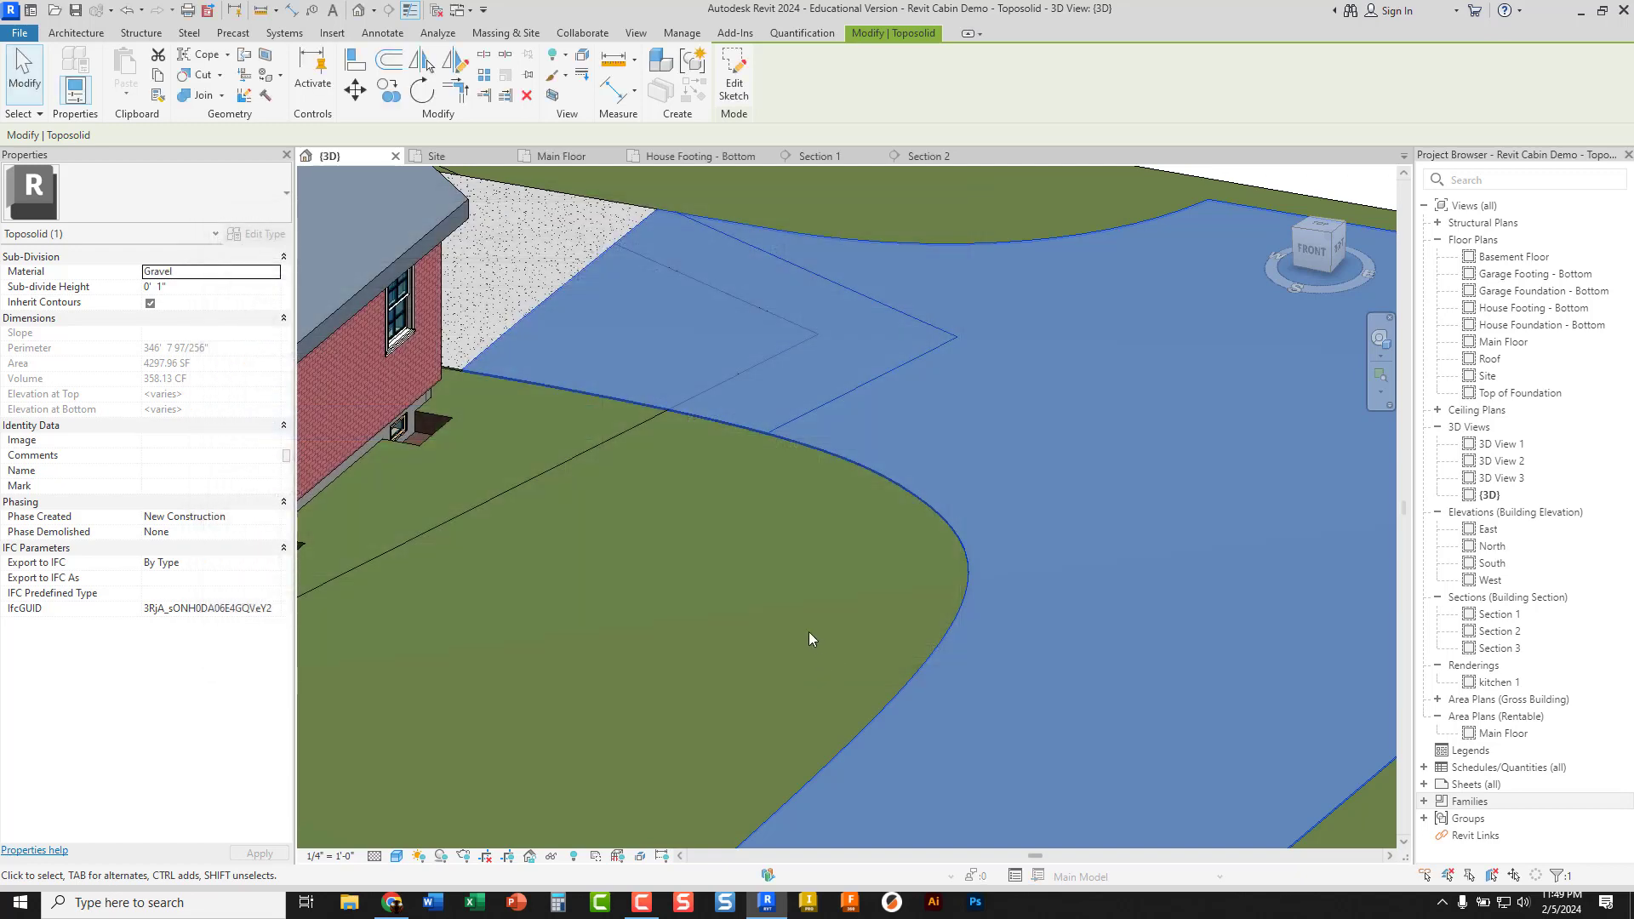
# Zoom out, orbit and pan to frame the whole site and gravel driveway from the front
pyautogui.press('Escape')
pyautogui.scroll(-5, 738, 568)
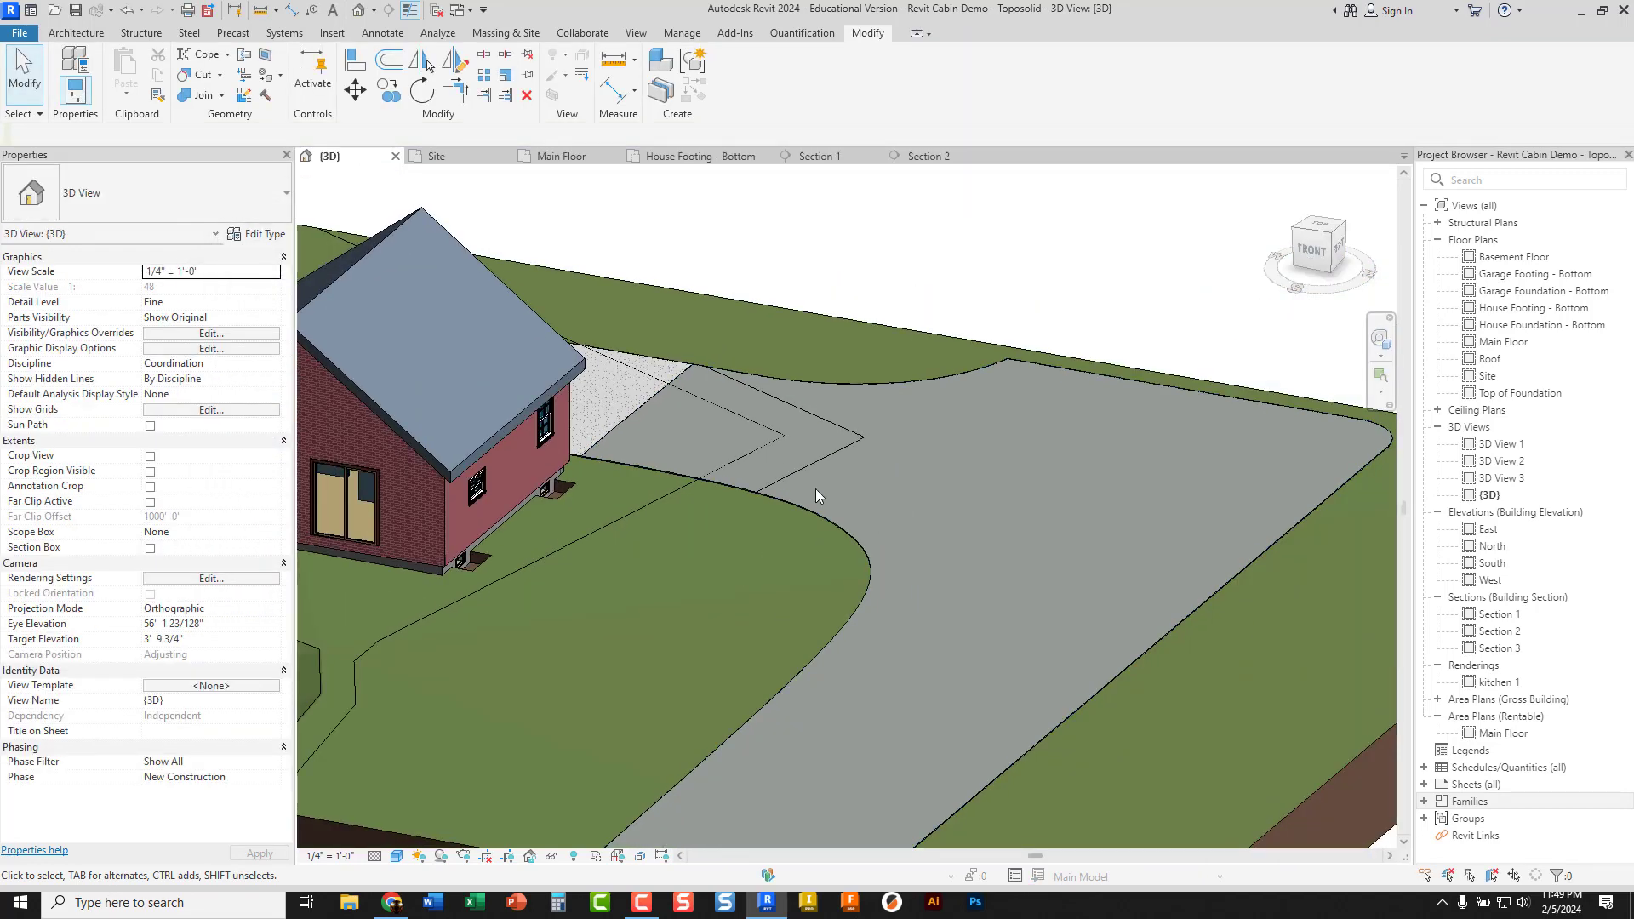
pyautogui.keyDown('shift'); pyautogui.moveTo(742, 545); pyautogui.dragTo(672, 605, button='middle'); pyautogui.keyUp('shift')
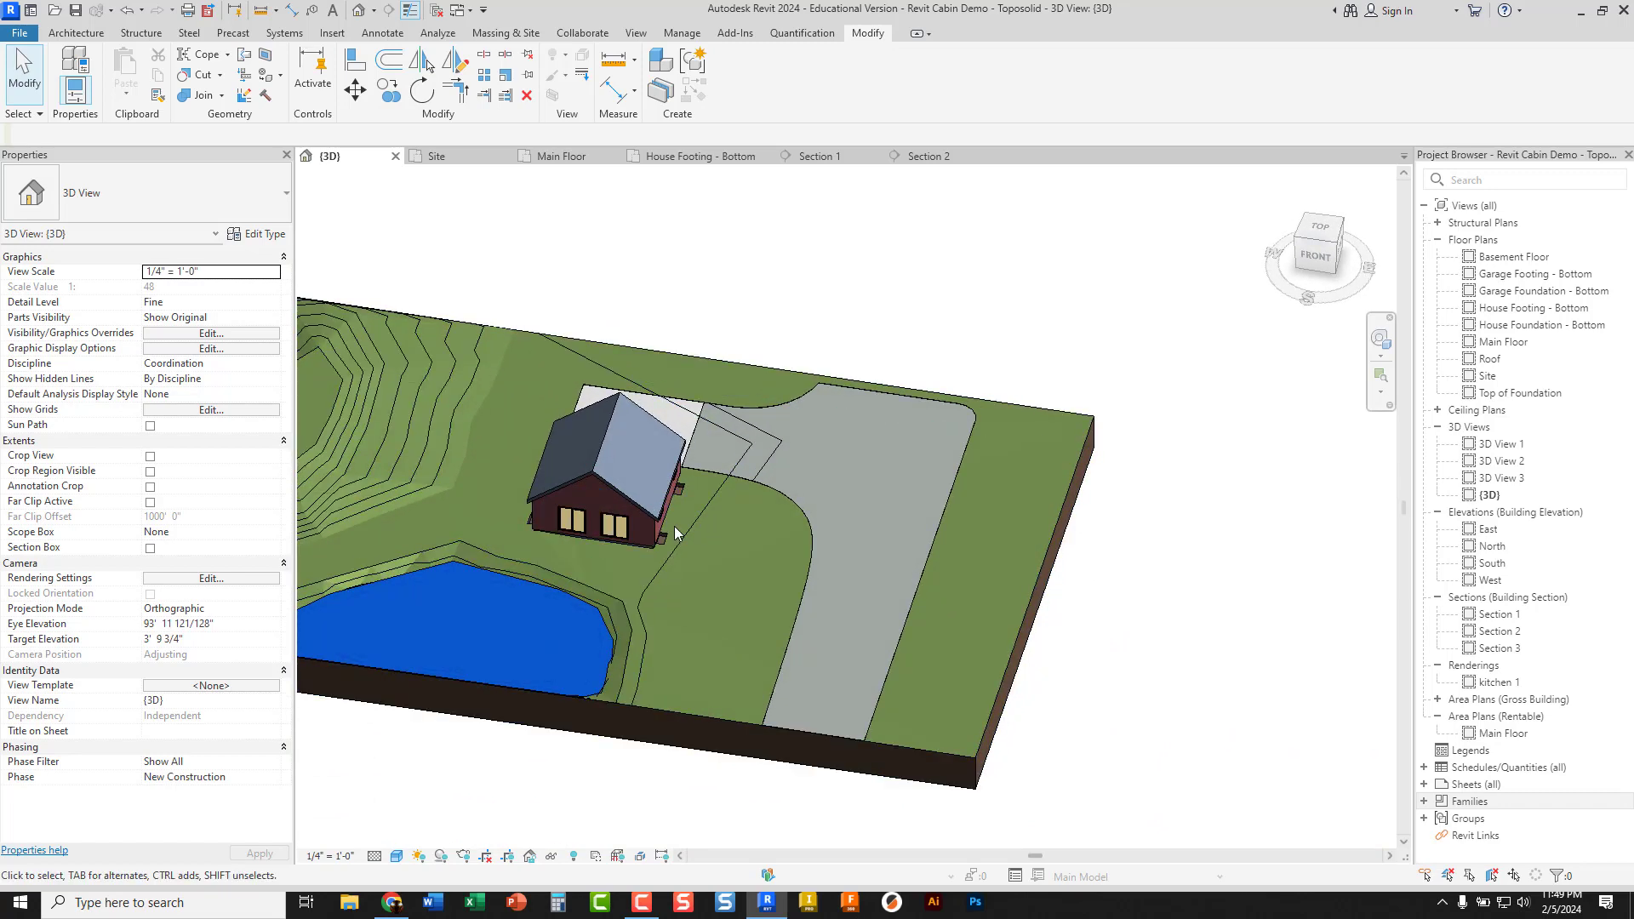
pyautogui.moveTo(678, 518); pyautogui.dragTo(811, 575, button='middle')
pyautogui.keyDown('shift'); pyautogui.moveTo(941, 550); pyautogui.dragTo(1059, 622, button='middle'); pyautogui.keyUp('shift')
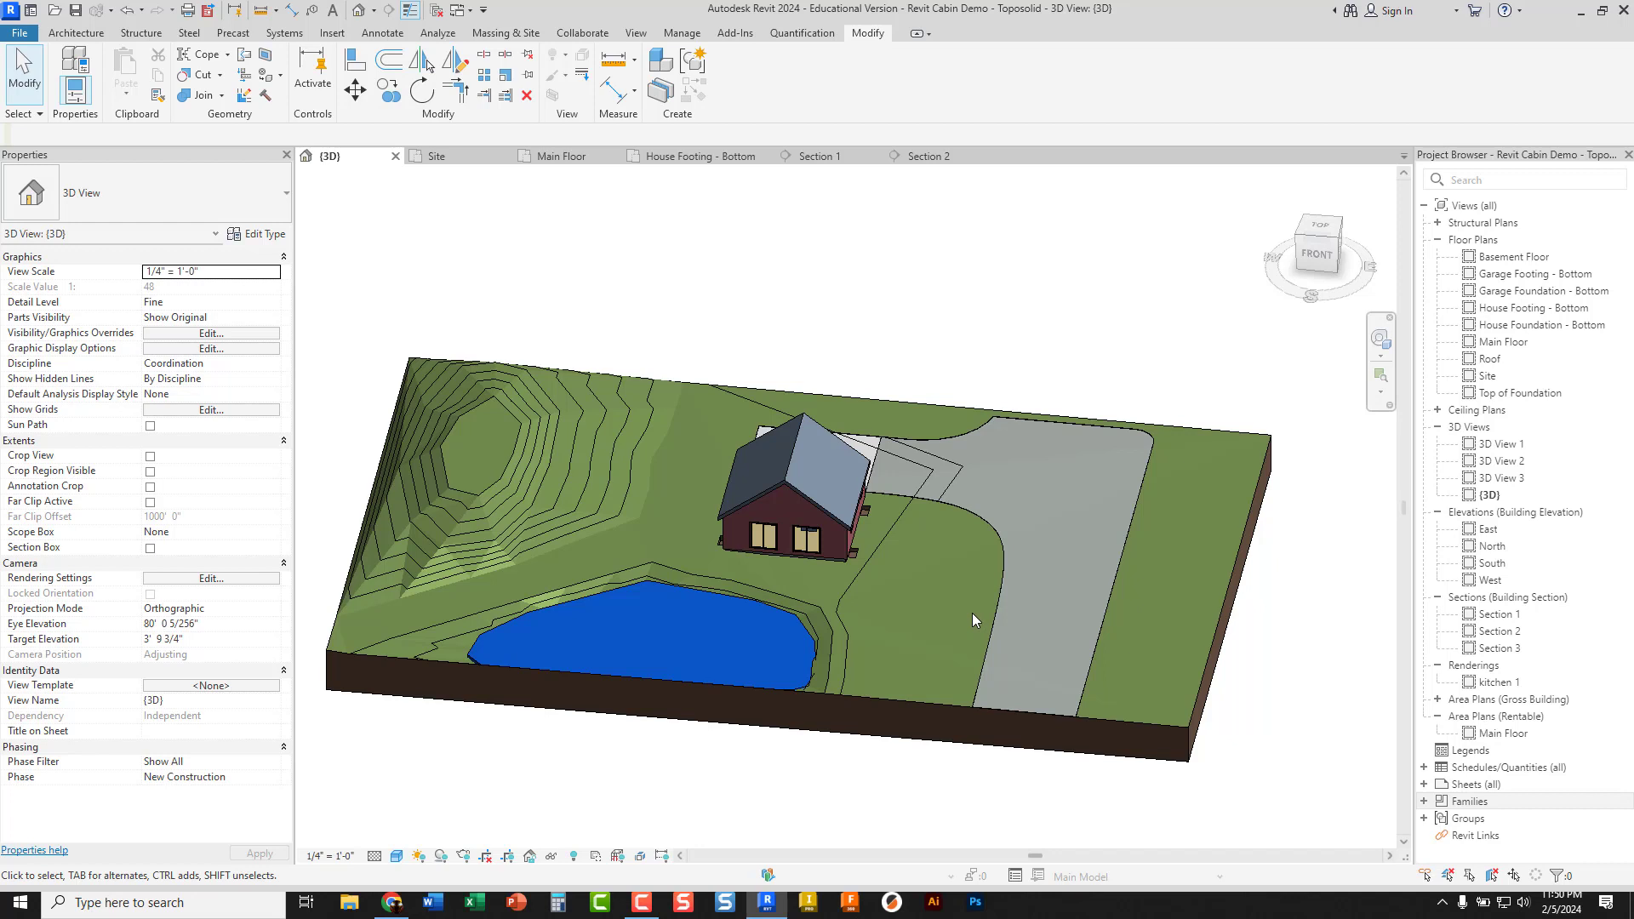
pyautogui.moveTo(570, 264); pyautogui.dragTo(701, 274, button='middle')
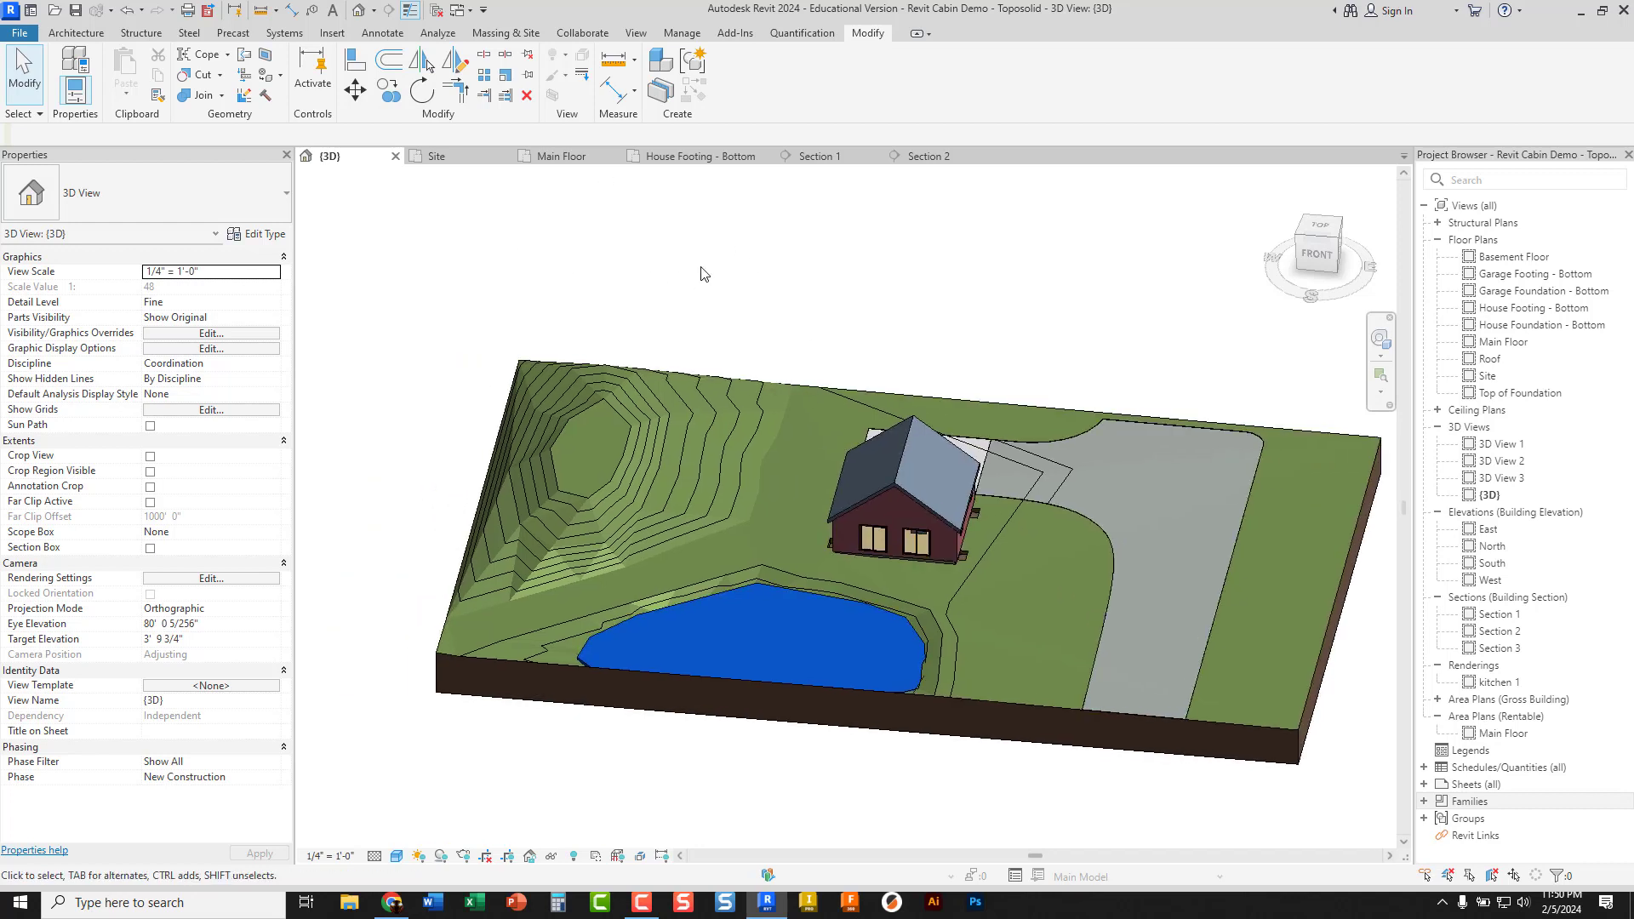
pyautogui.click(507, 33)
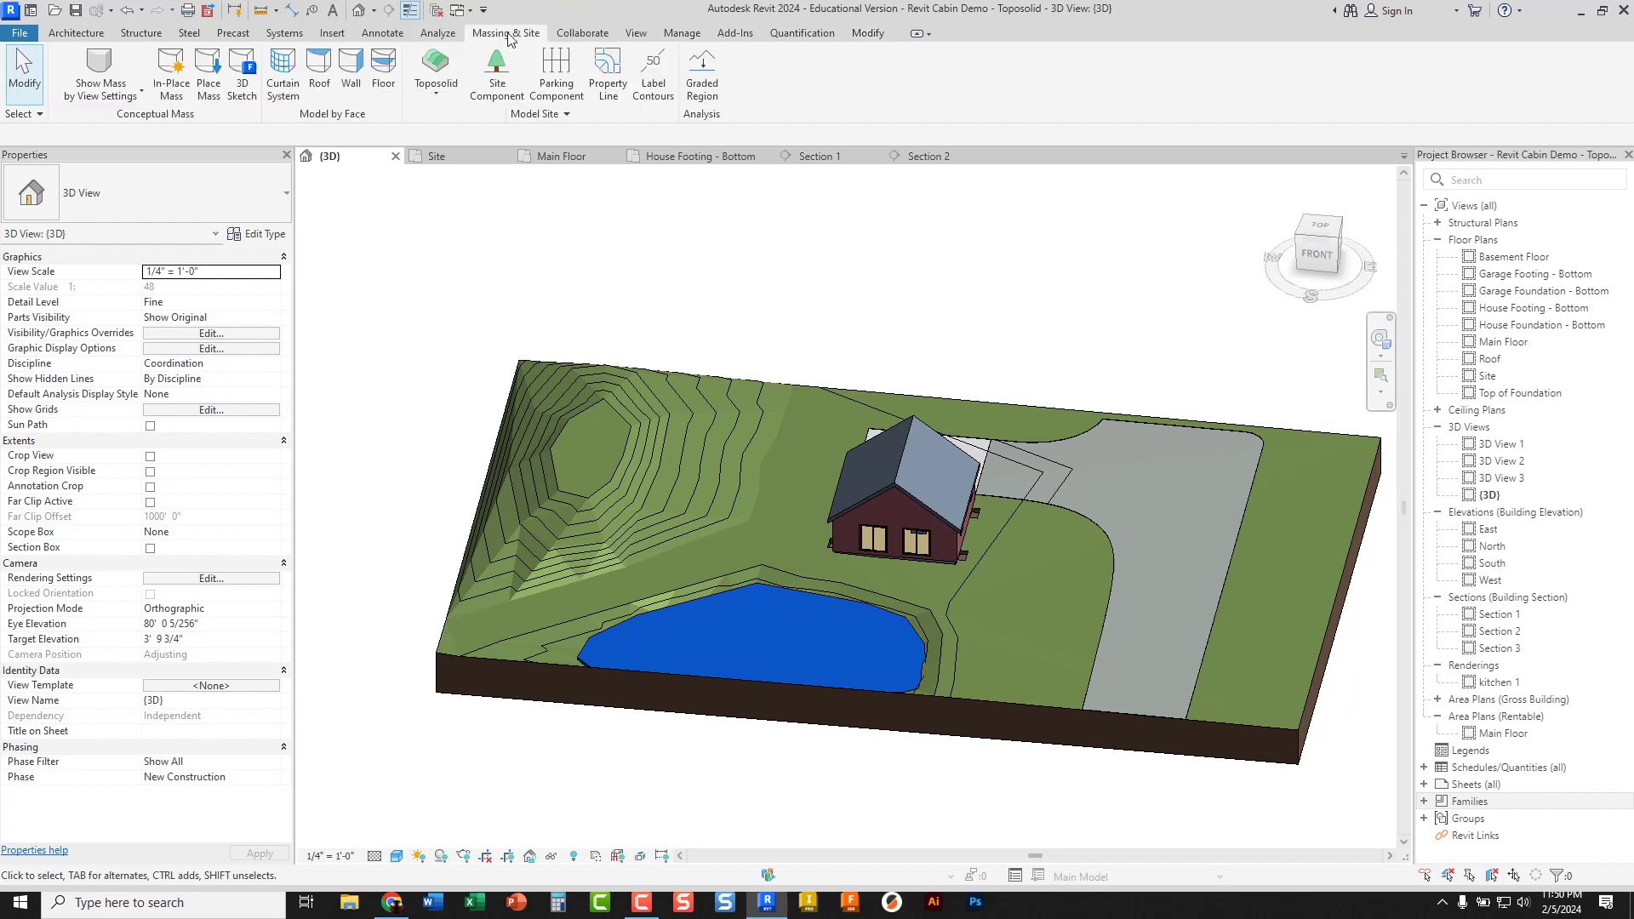
# Place RPC Tree - Deciduous Red Ash - 25' trees along the lawn strip beside the driveway
pyautogui.click(492, 89)
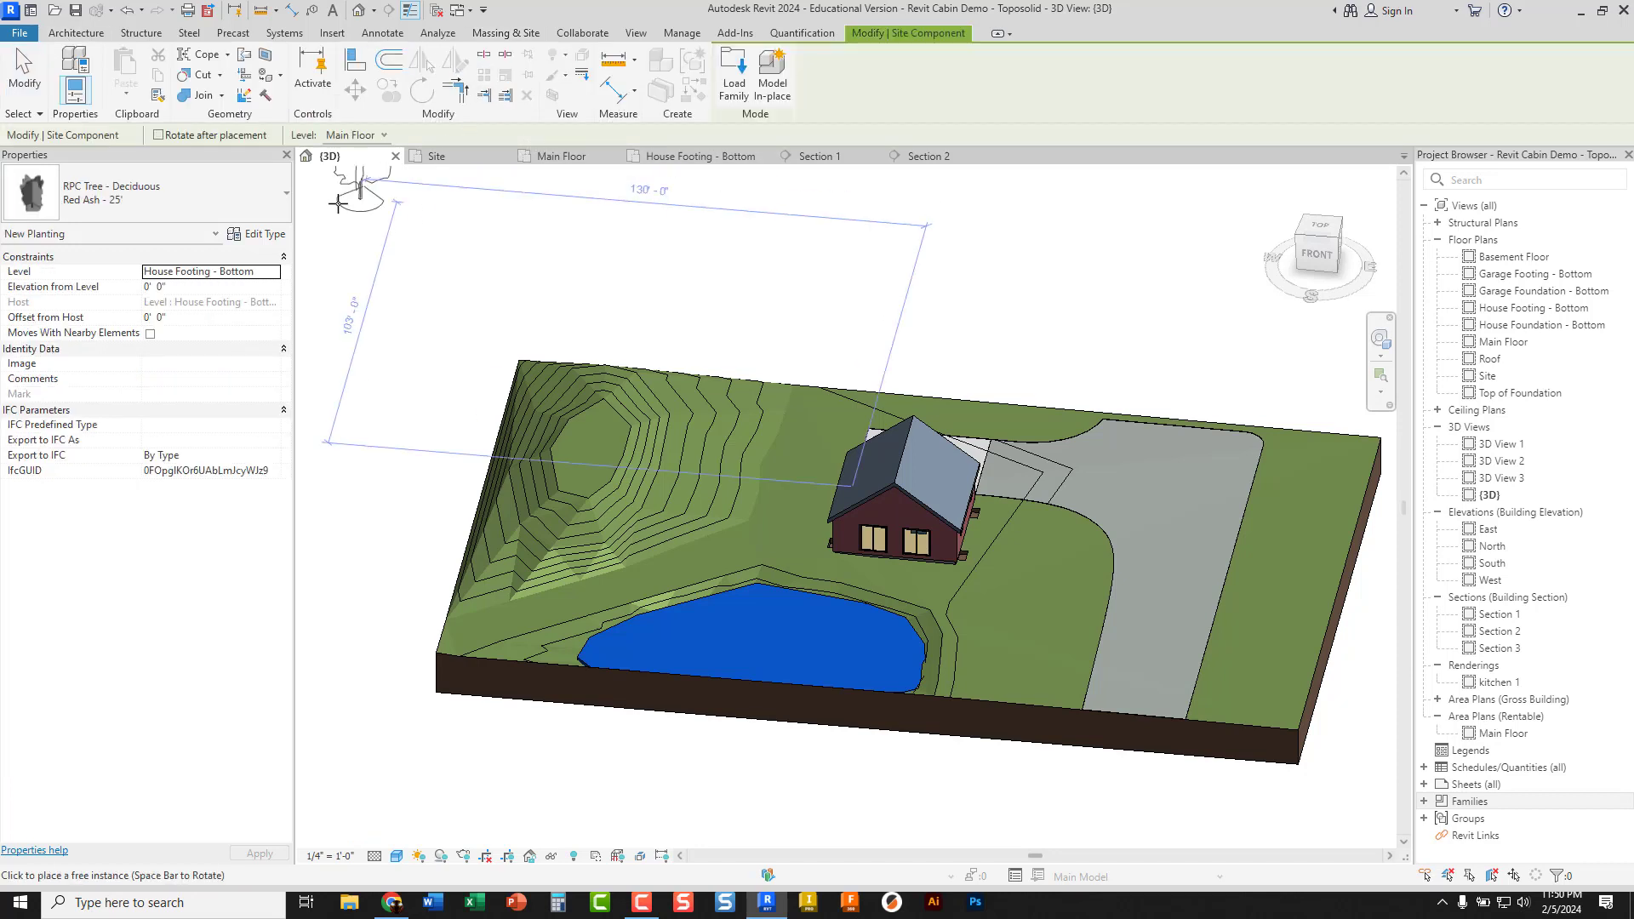
pyautogui.click(177, 190)
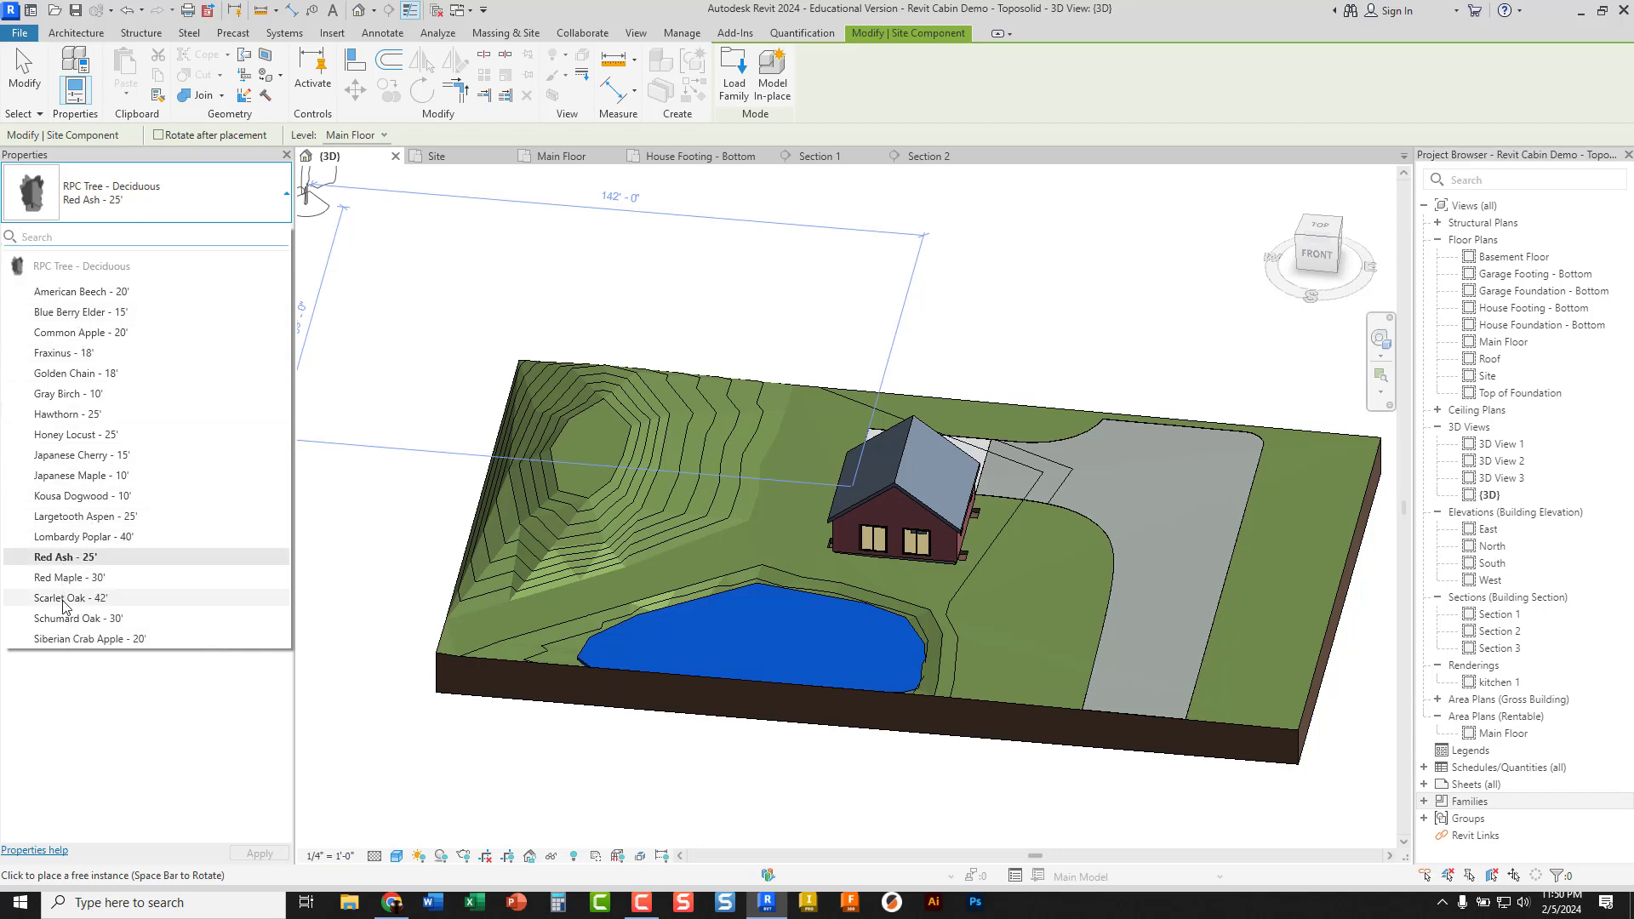
pyautogui.click(64, 557)
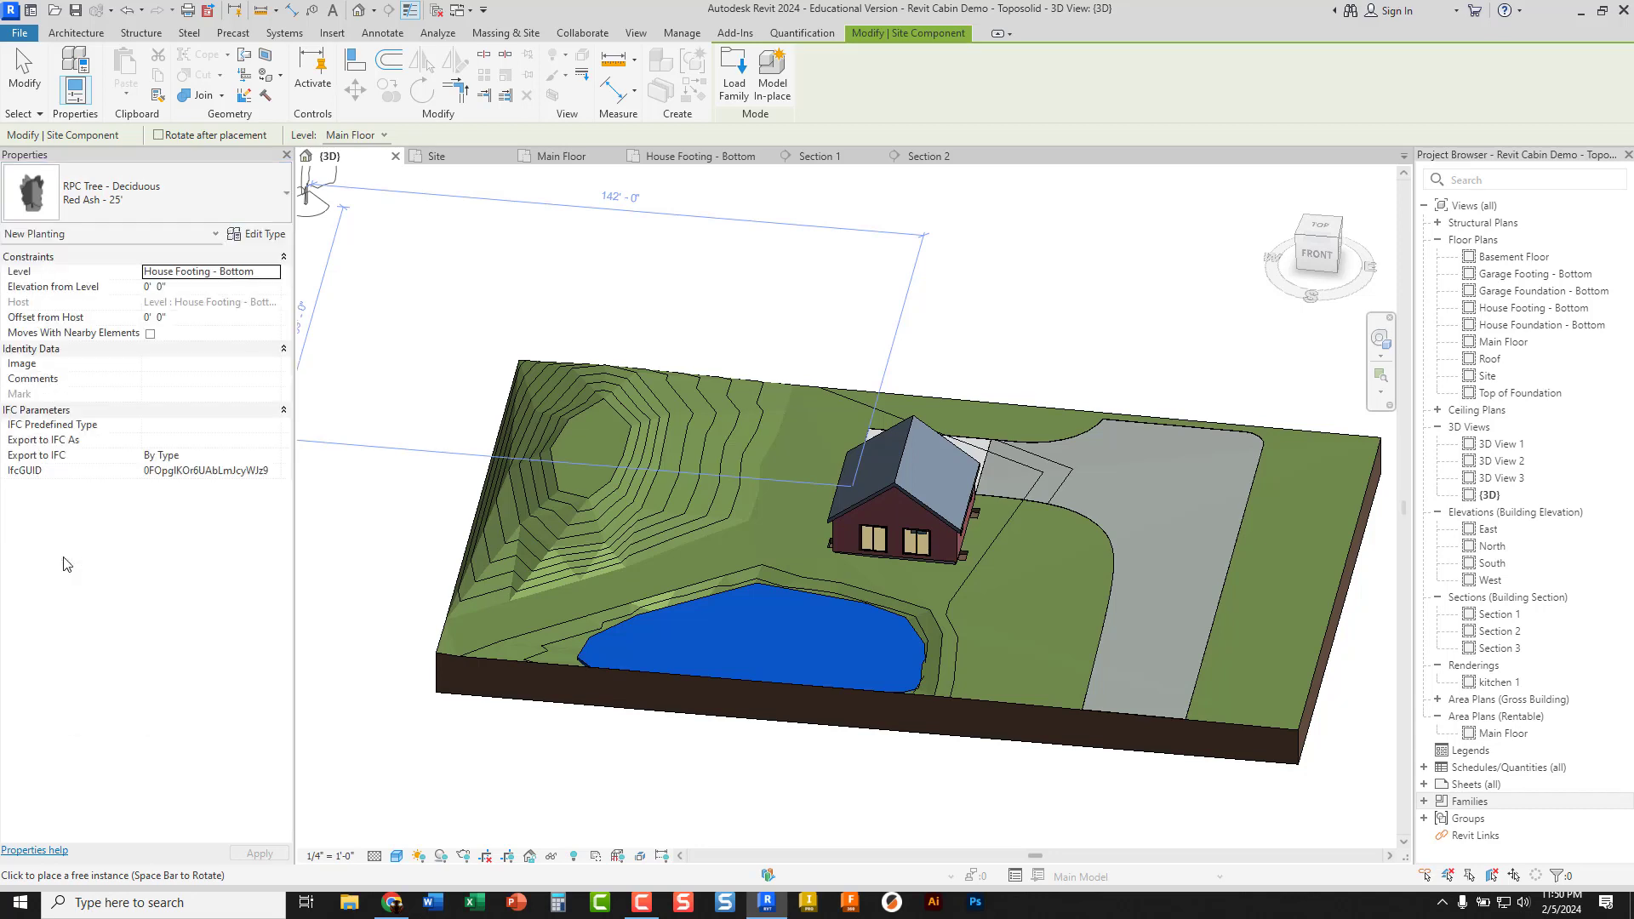
pyautogui.moveTo(762, 591); pyautogui.dragTo(621, 525, button='middle')
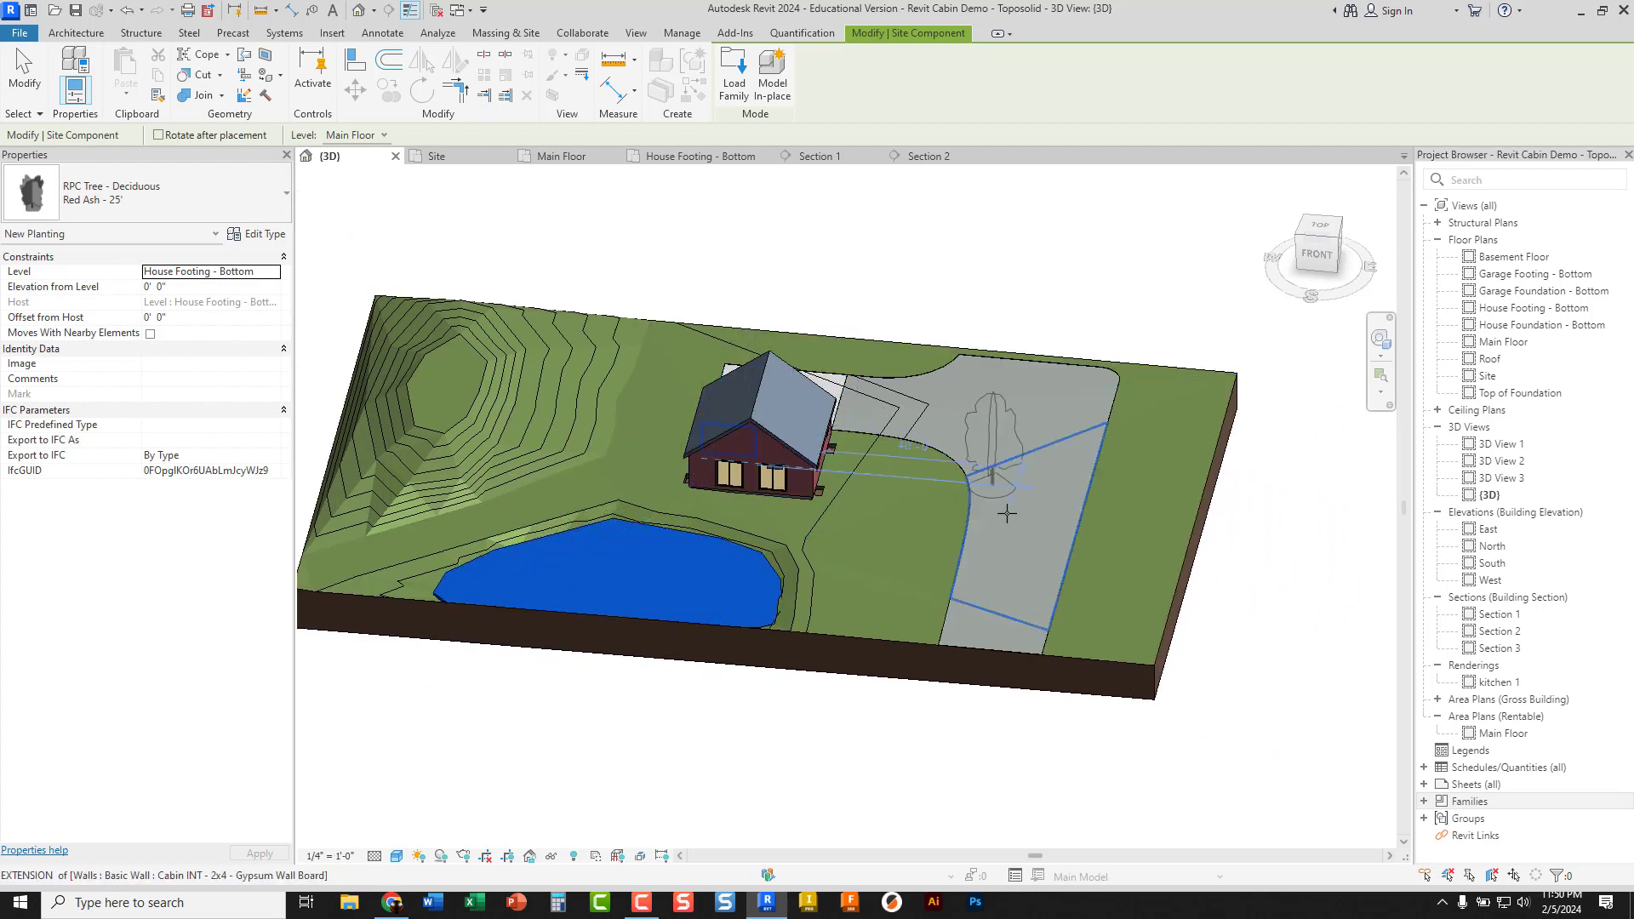
pyautogui.click(1113, 631)
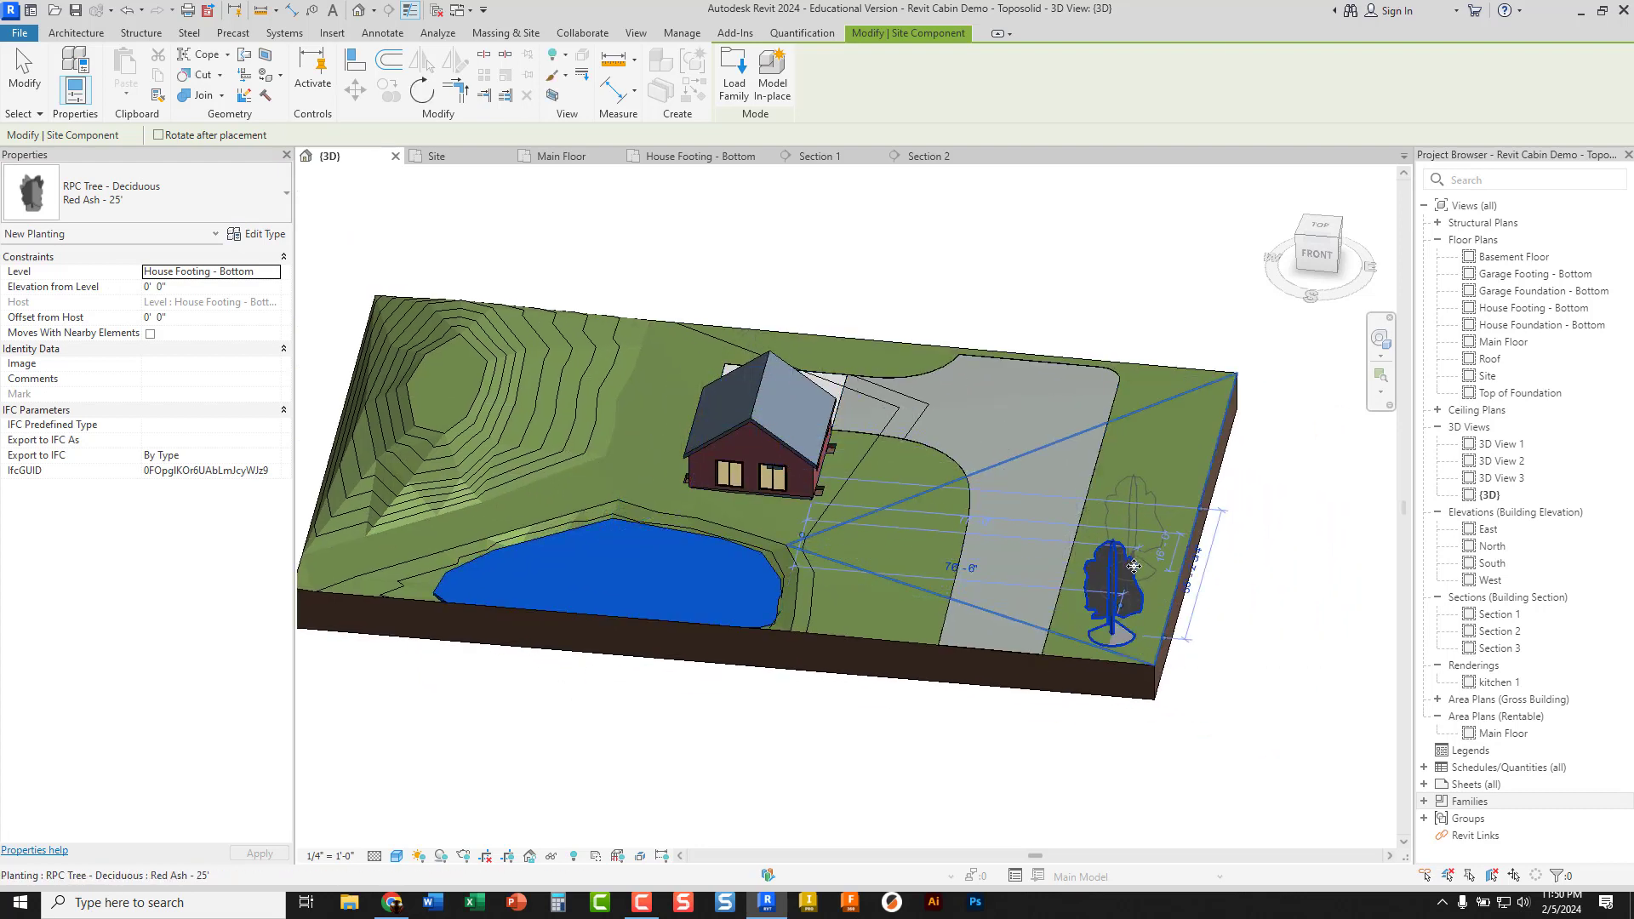
pyautogui.click(1168, 420)
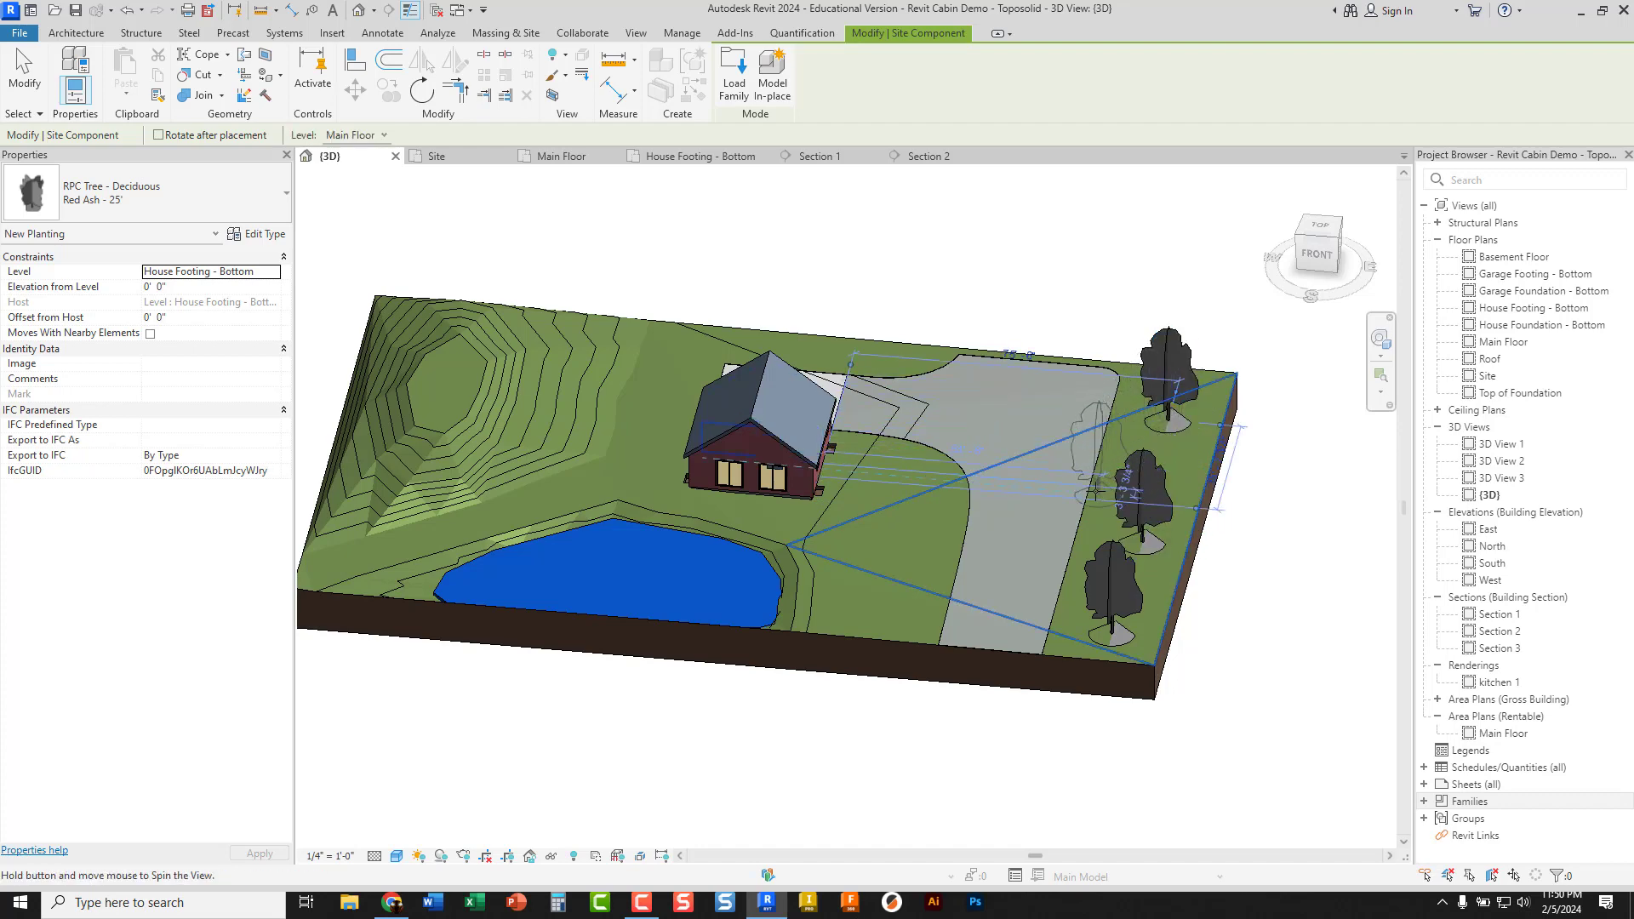
pyautogui.keyDown('shift'); pyautogui.moveTo(1107, 443); pyautogui.dragTo(948, 502, button='middle'); pyautogui.keyUp('shift')
pyautogui.press('Escape')
pyautogui.press('Escape')
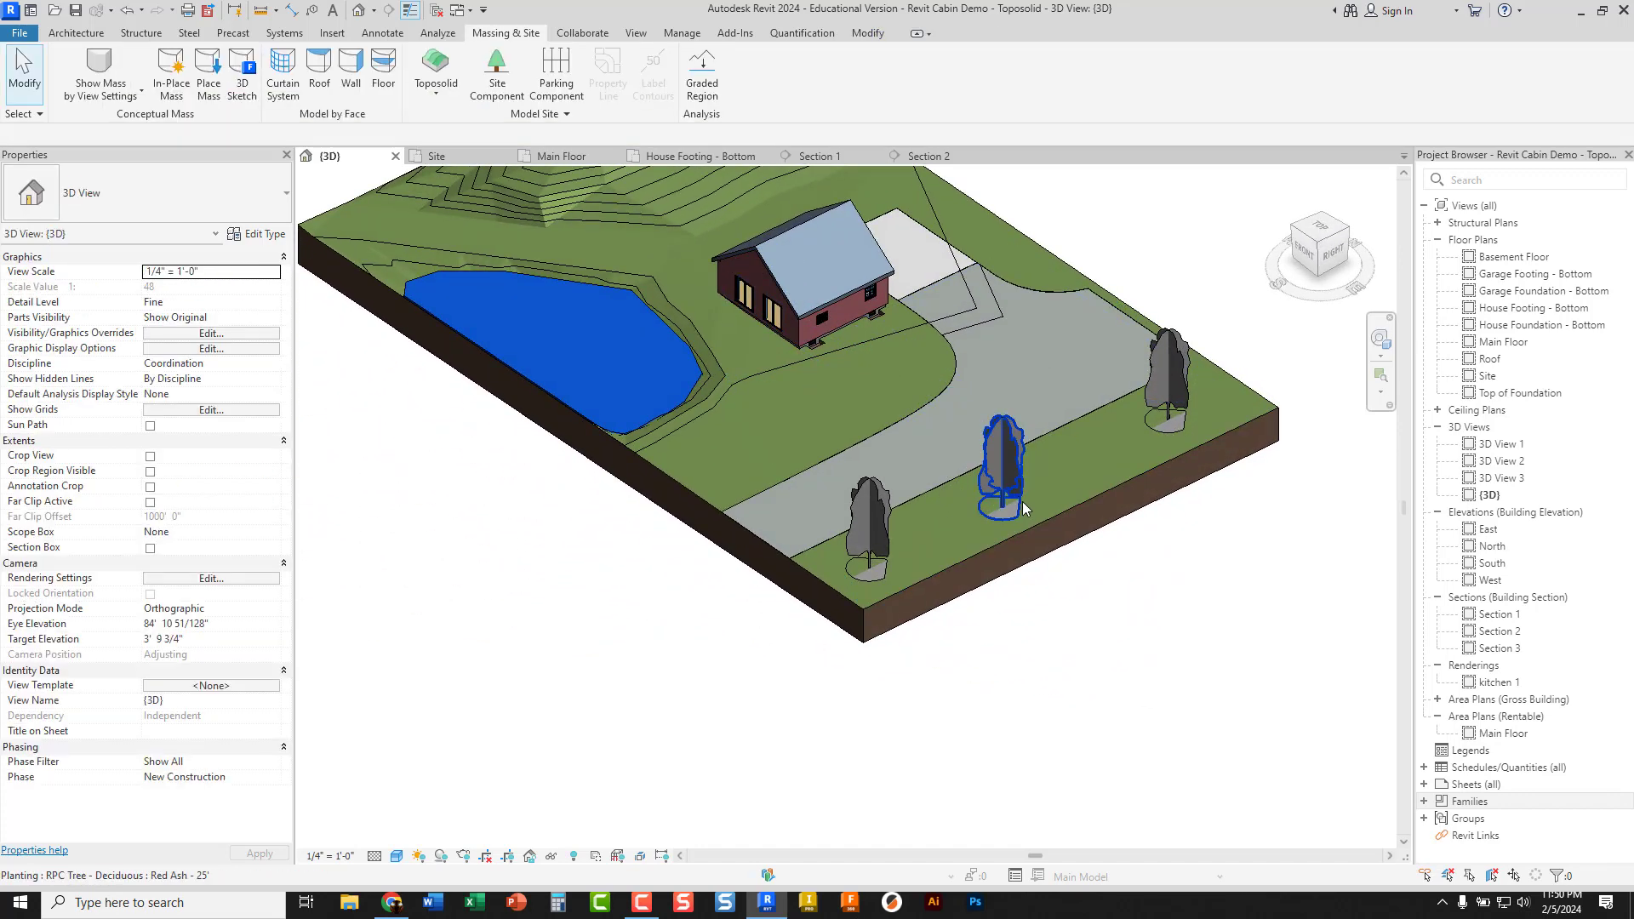
# Move the middle Red Ash tree further along the lawn strip to even out the row
pyautogui.scroll(4, 1013, 509)
pyautogui.click(1007, 470)
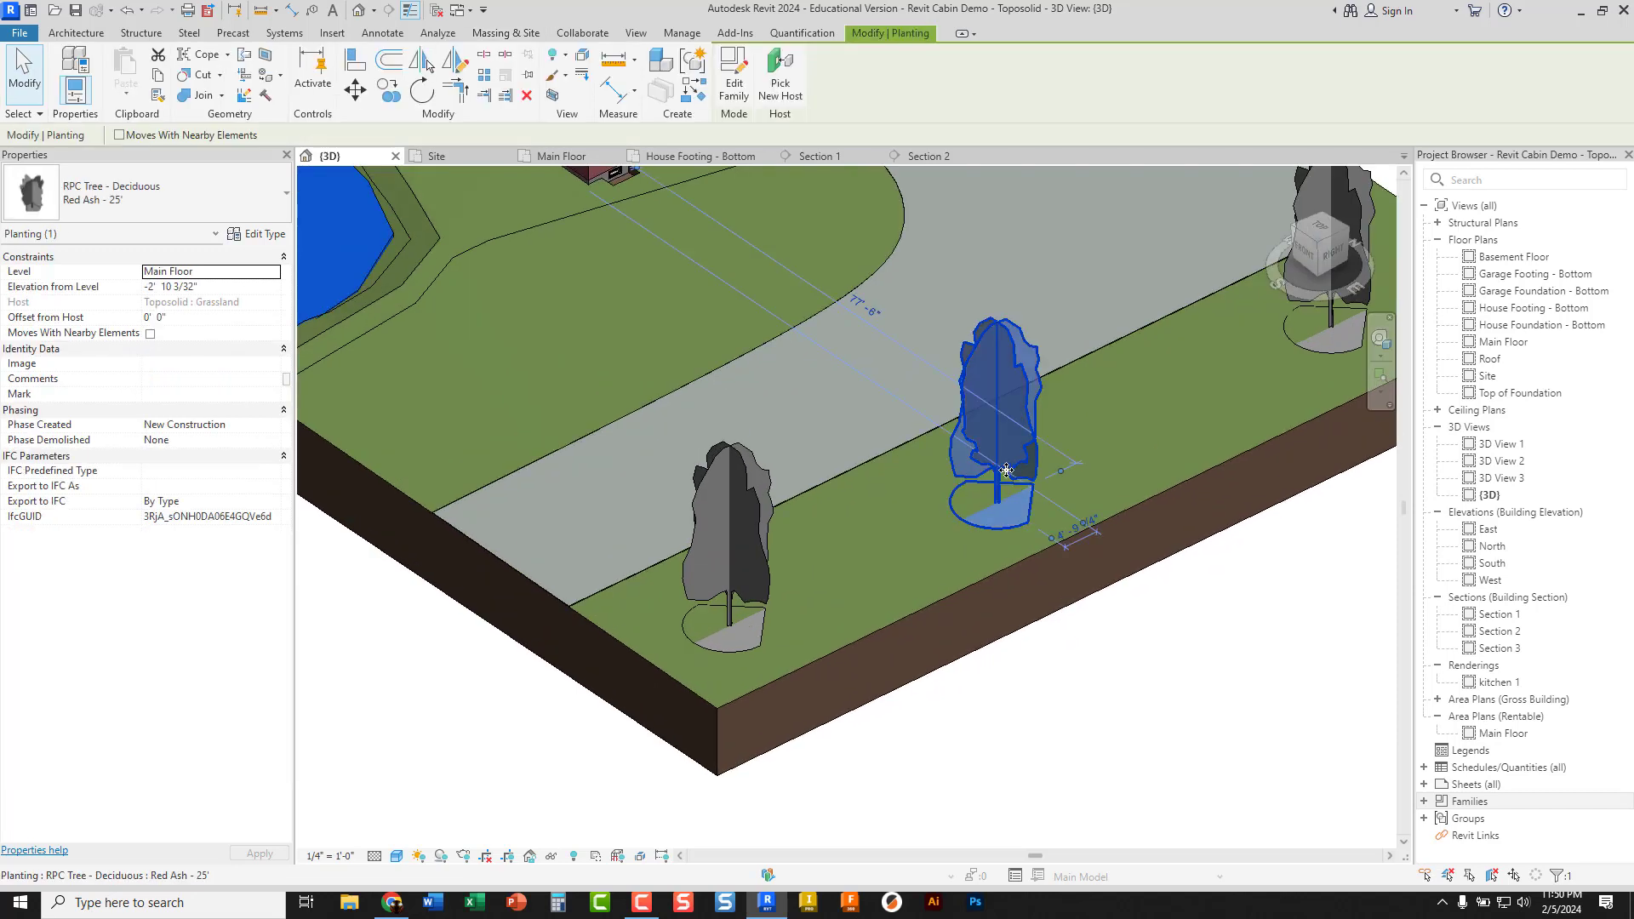
pyautogui.moveTo(1013, 465); pyautogui.dragTo(1081, 425)
pyautogui.click(969, 518)
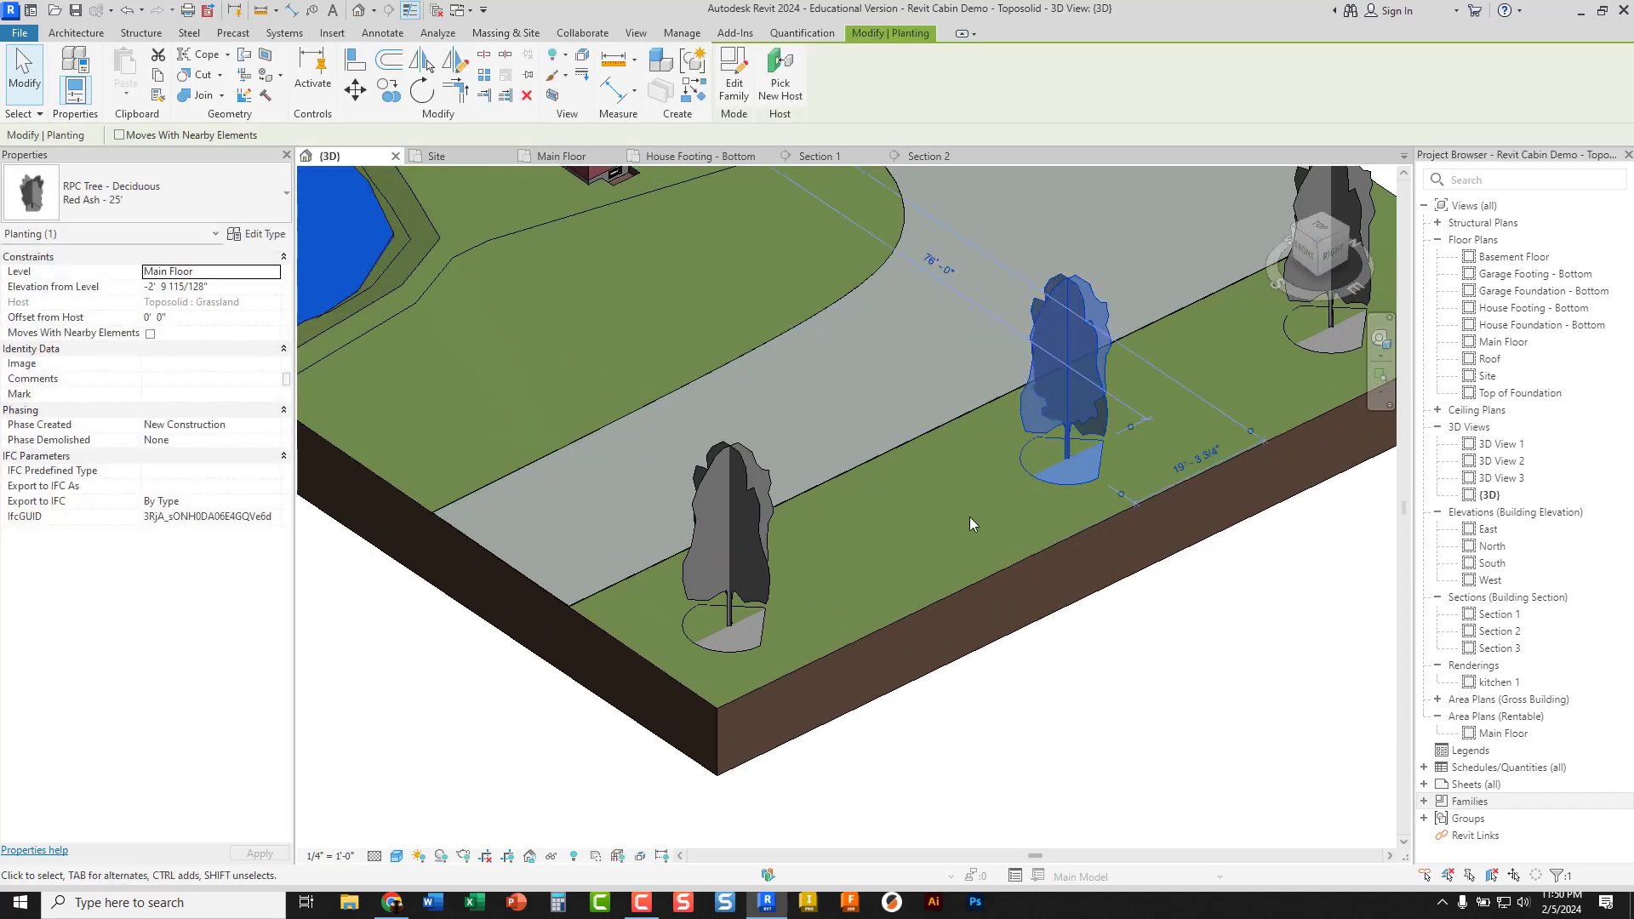
pyautogui.click(1036, 434)
pyautogui.press('Escape')
# Orbit and zoom so the house, pond, driveway and roadside trees show together
pyautogui.scroll(-3, 850, 509)
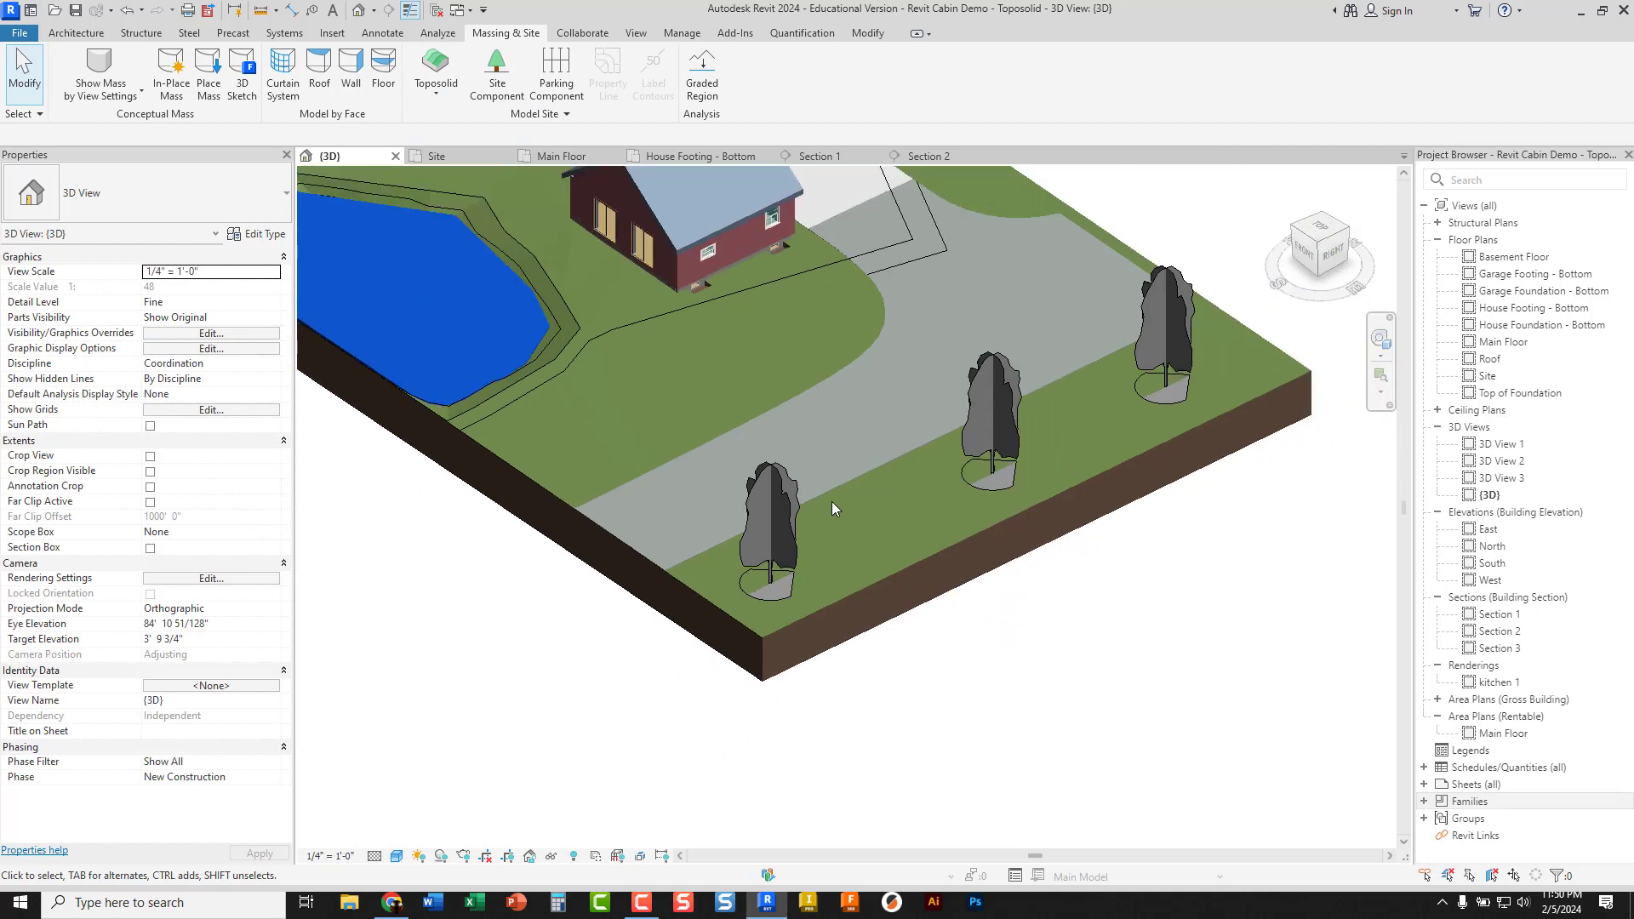
pyautogui.keyDown('shift'); pyautogui.moveTo(831, 502); pyautogui.dragTo(938, 443, button='middle'); pyautogui.keyUp('shift')
pyautogui.scroll(2, 955, 538)
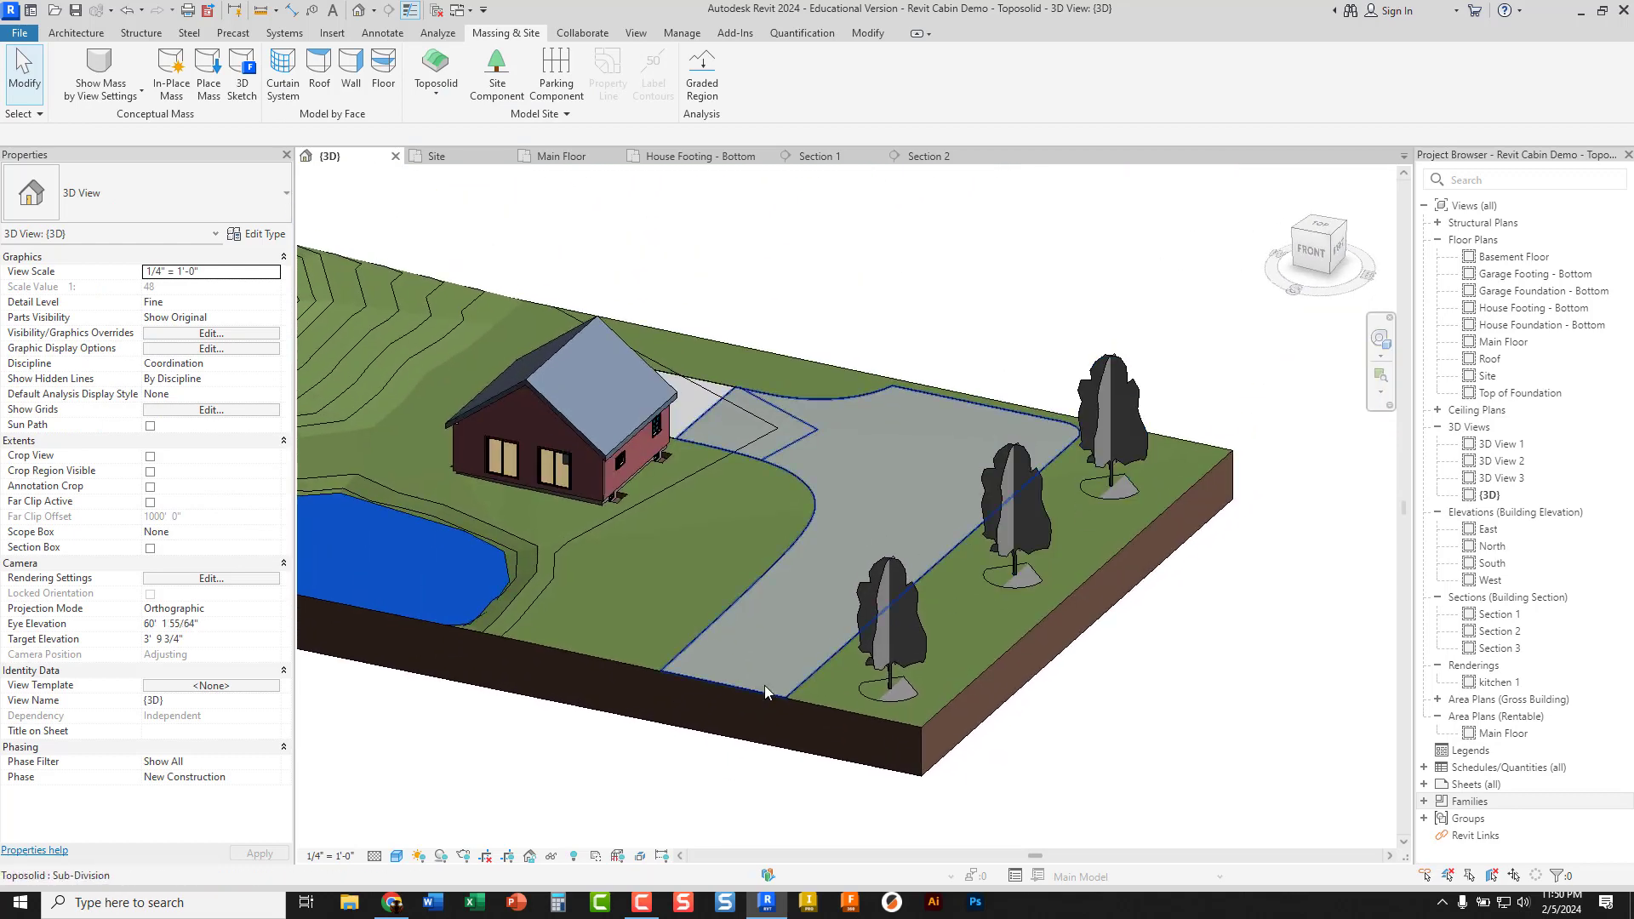
pyautogui.click(398, 857)
pyautogui.click(408, 837)
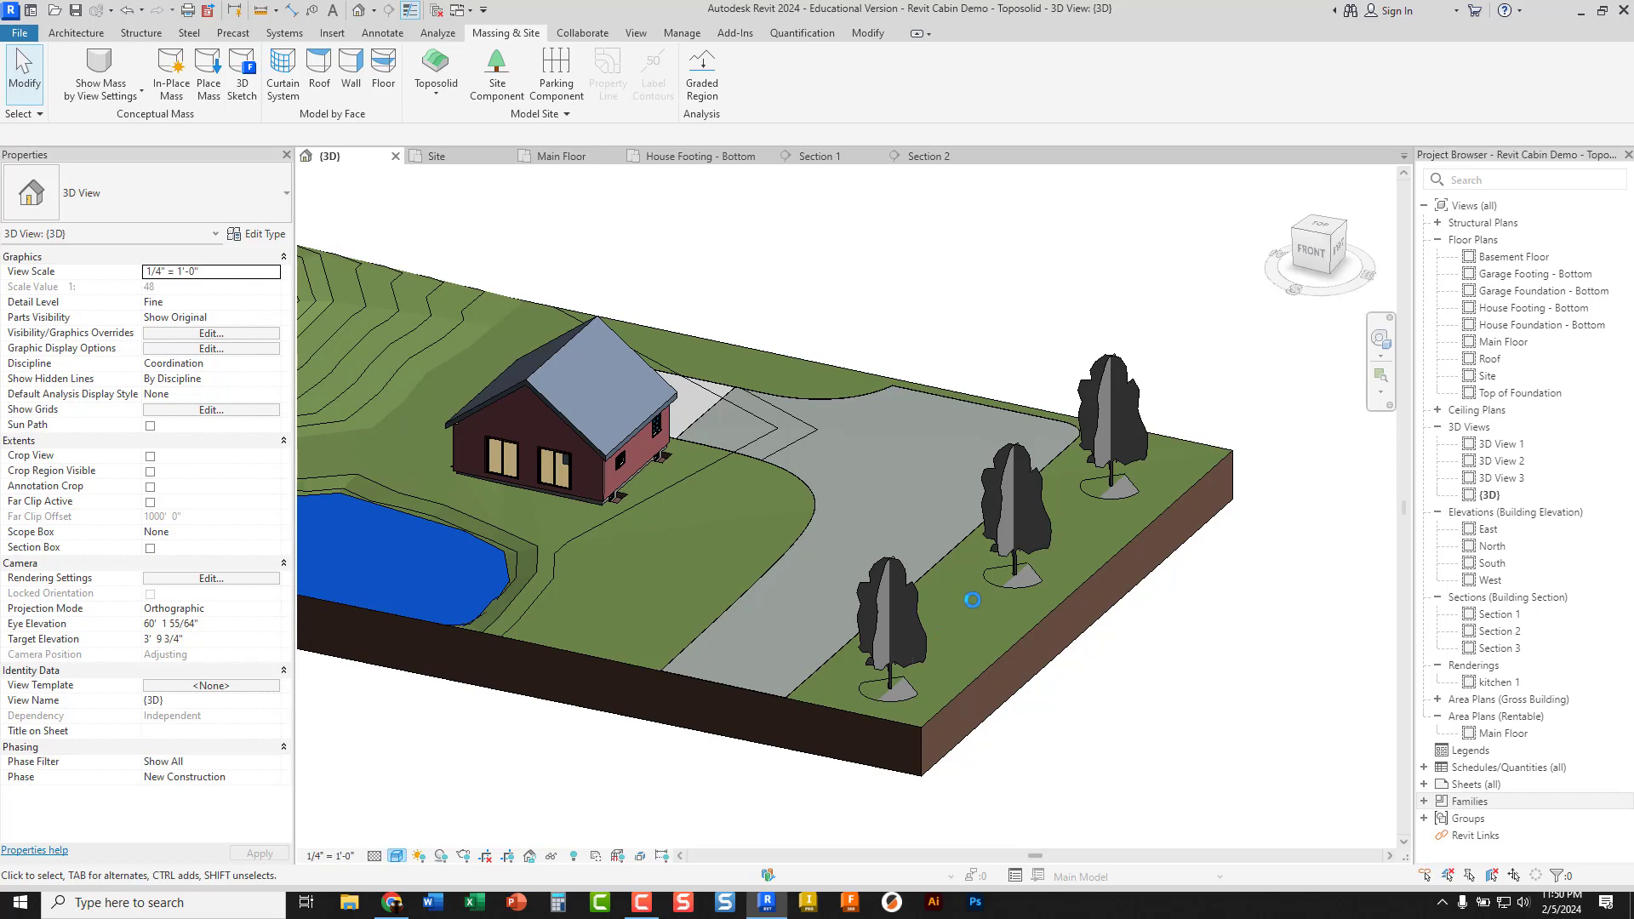
pyautogui.scroll(5, 937, 611)
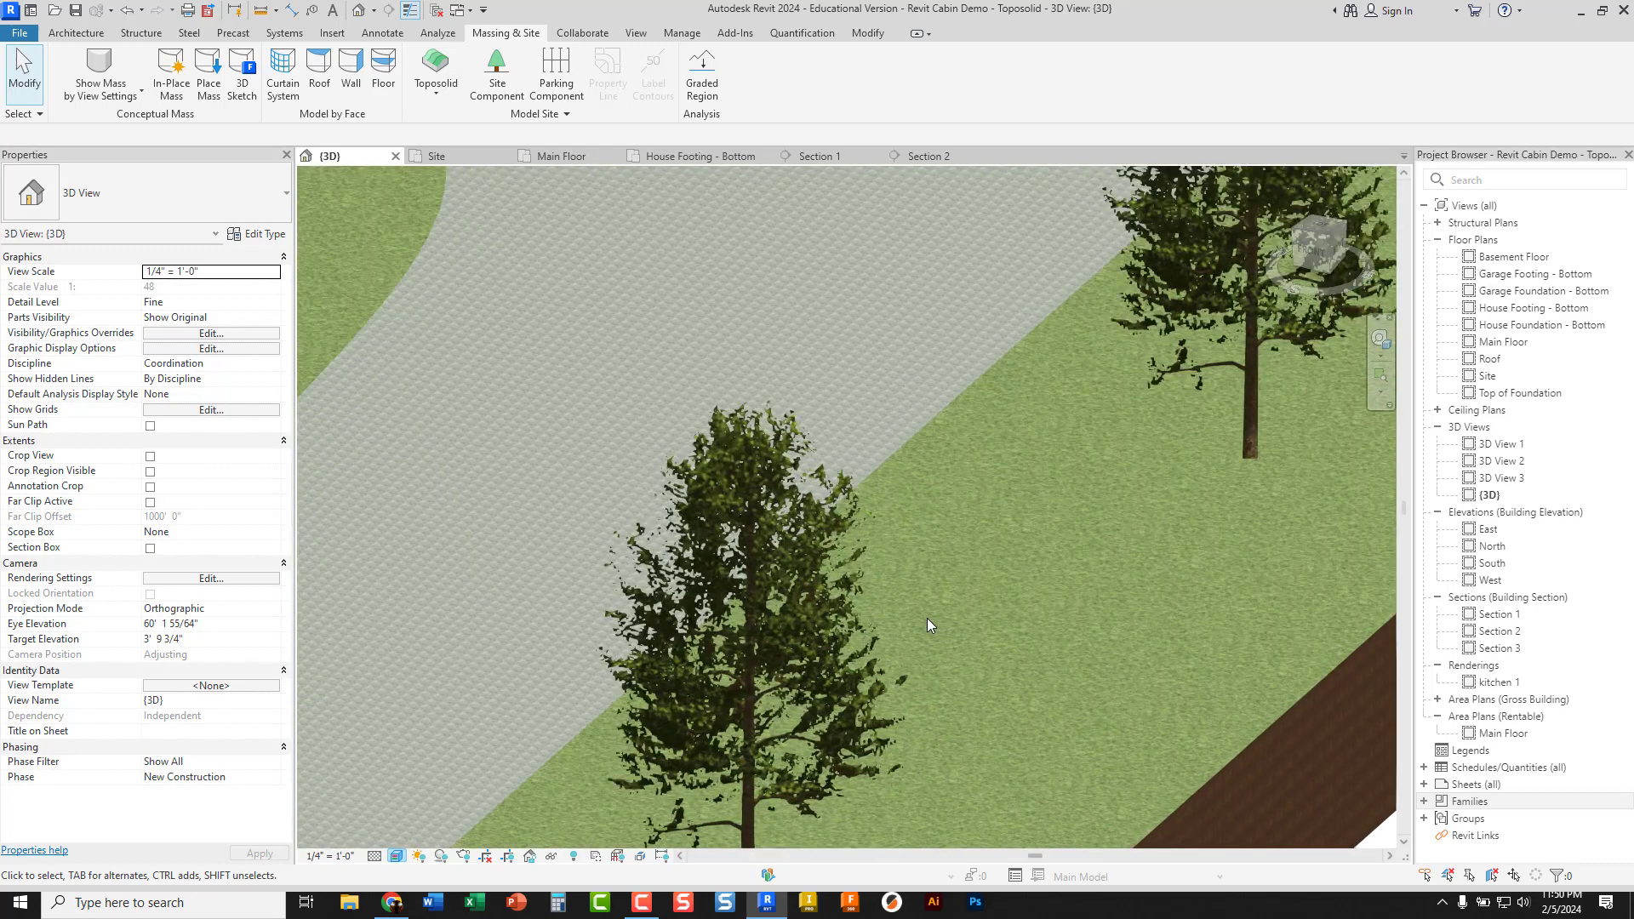
pyautogui.scroll(-6, 919, 621)
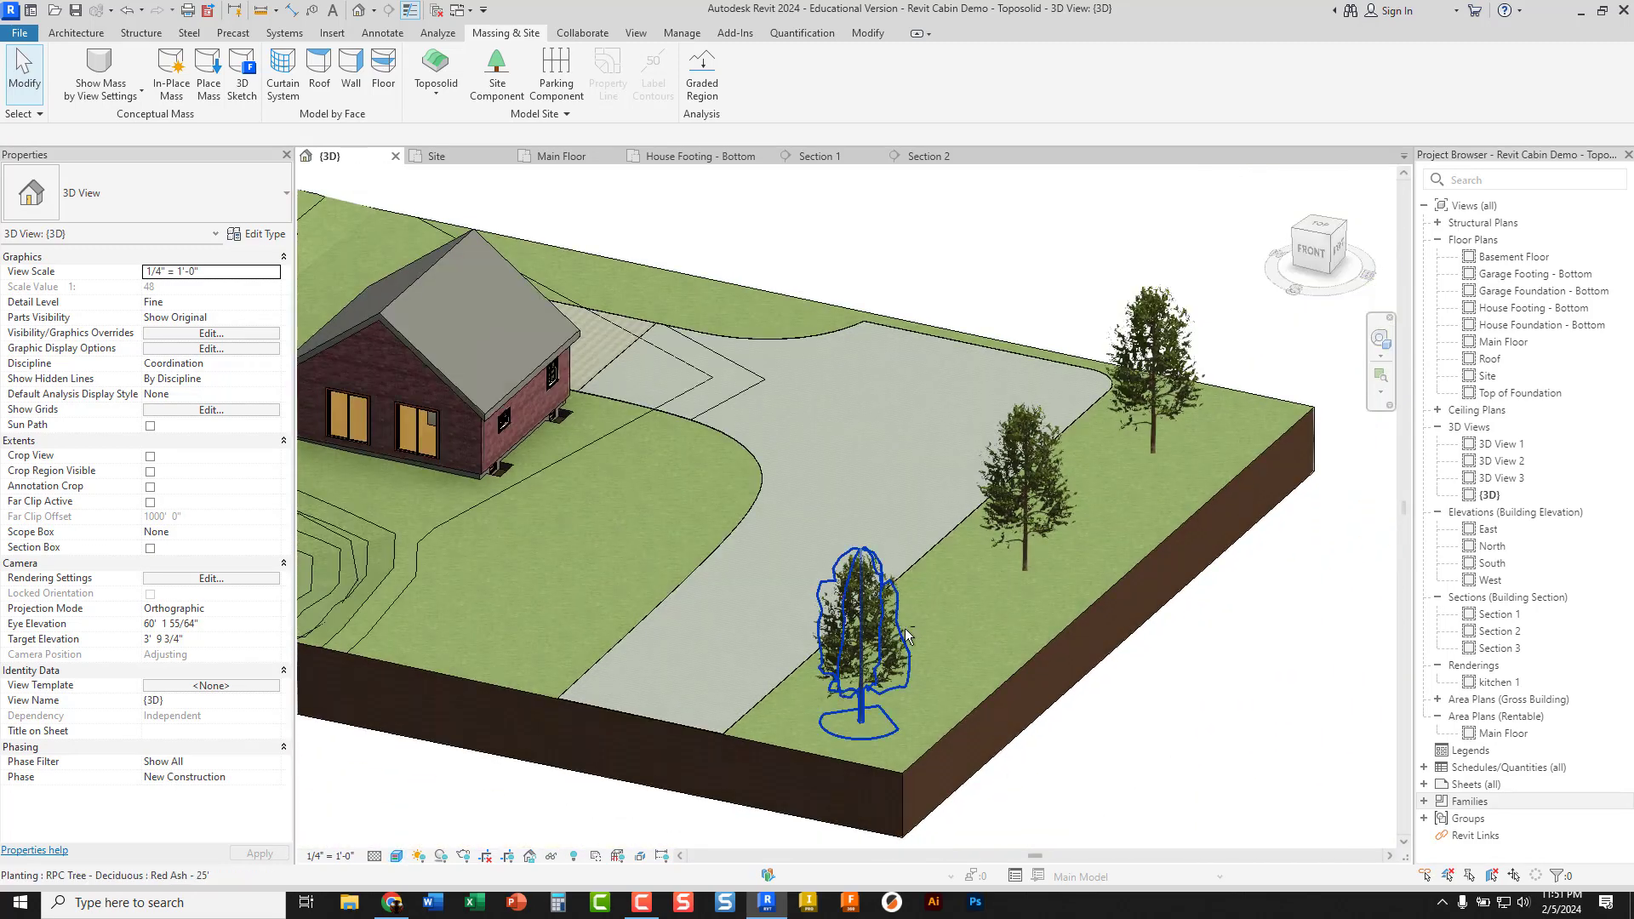
pyautogui.keyDown('shift'); pyautogui.moveTo(907, 634); pyautogui.dragTo(706, 529, button='middle'); pyautogui.keyUp('shift')
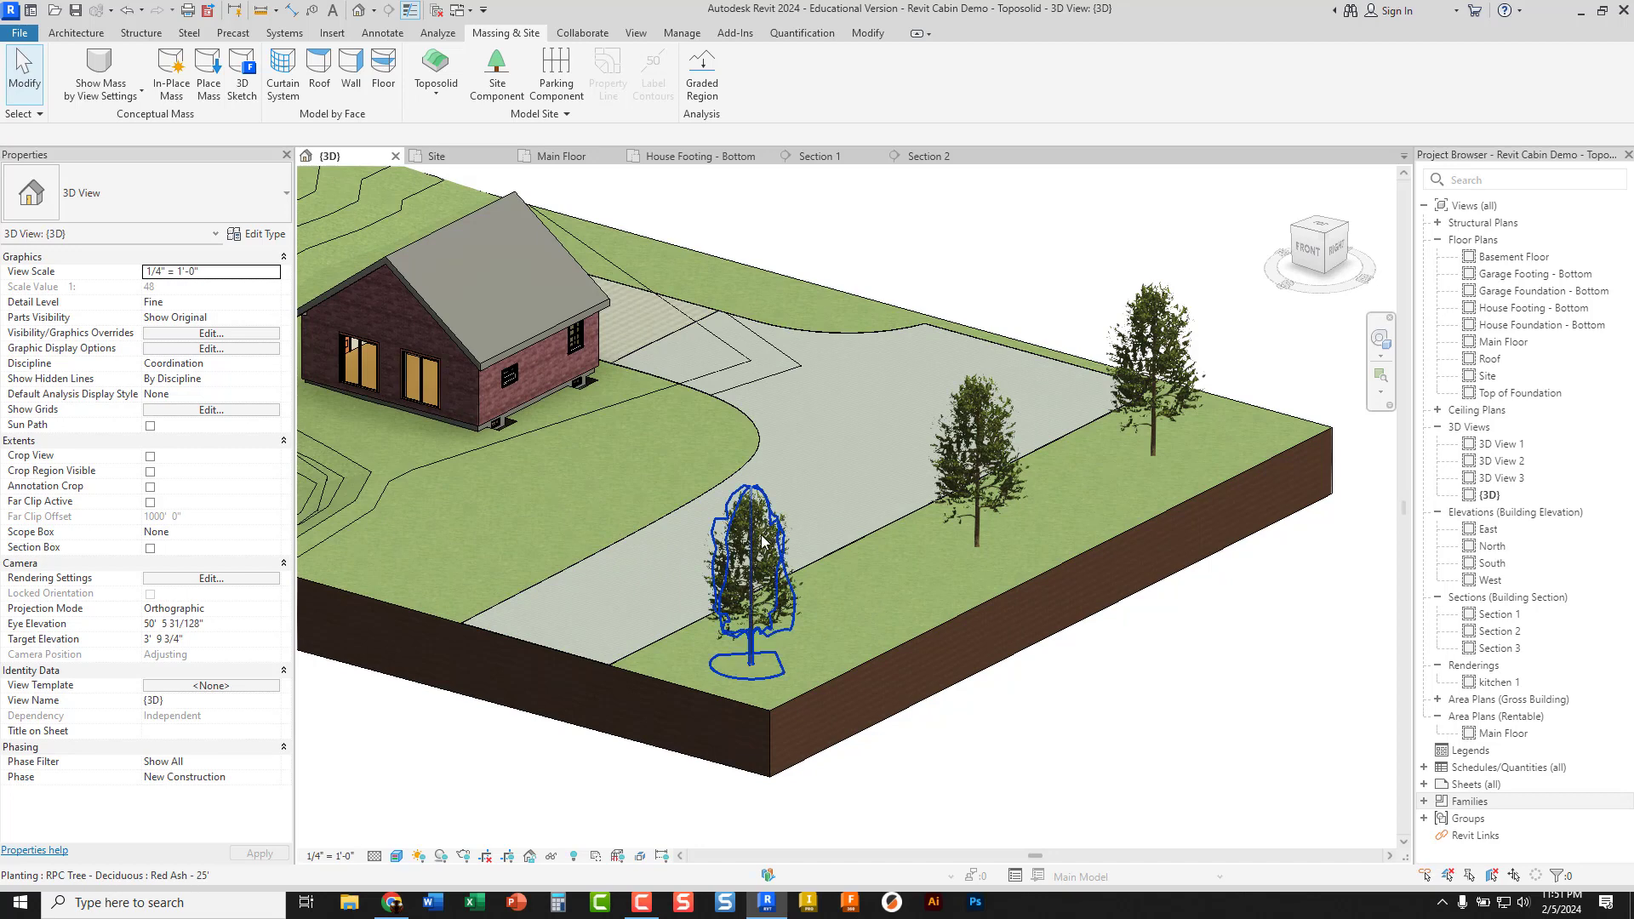
pyautogui.moveTo(921, 401); pyautogui.dragTo(1047, 409, button='middle')
pyautogui.scroll(-2, 851, 442)
pyautogui.scroll(2, 727, 477)
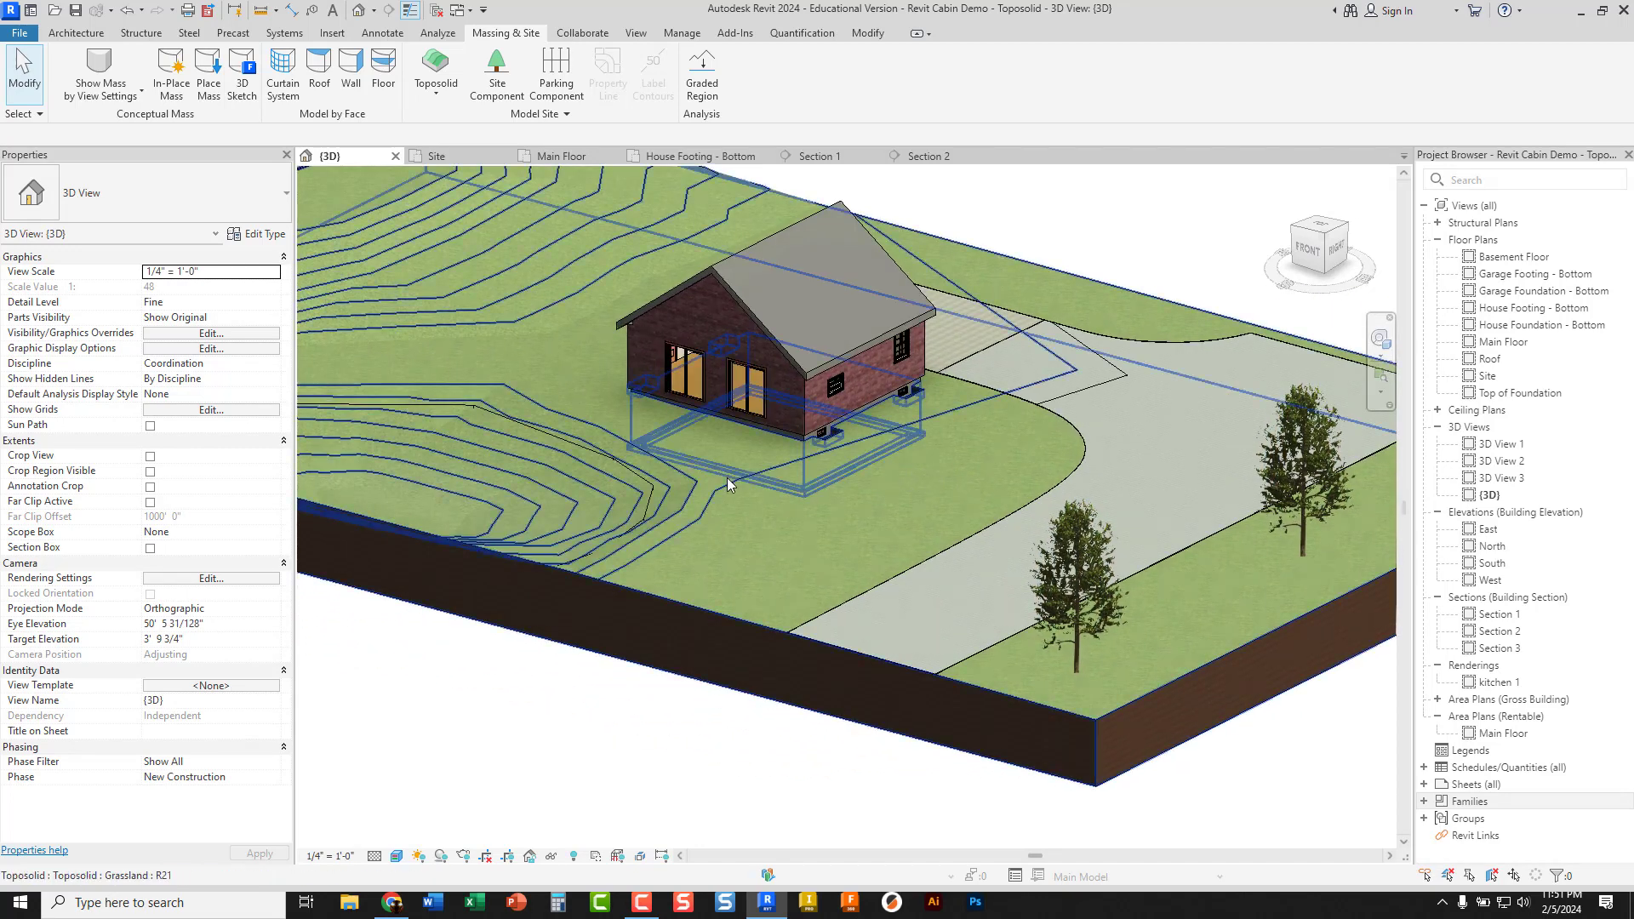
pyautogui.moveTo(727, 478); pyautogui.dragTo(1130, 569, button='middle')
pyautogui.scroll(2, 833, 543)
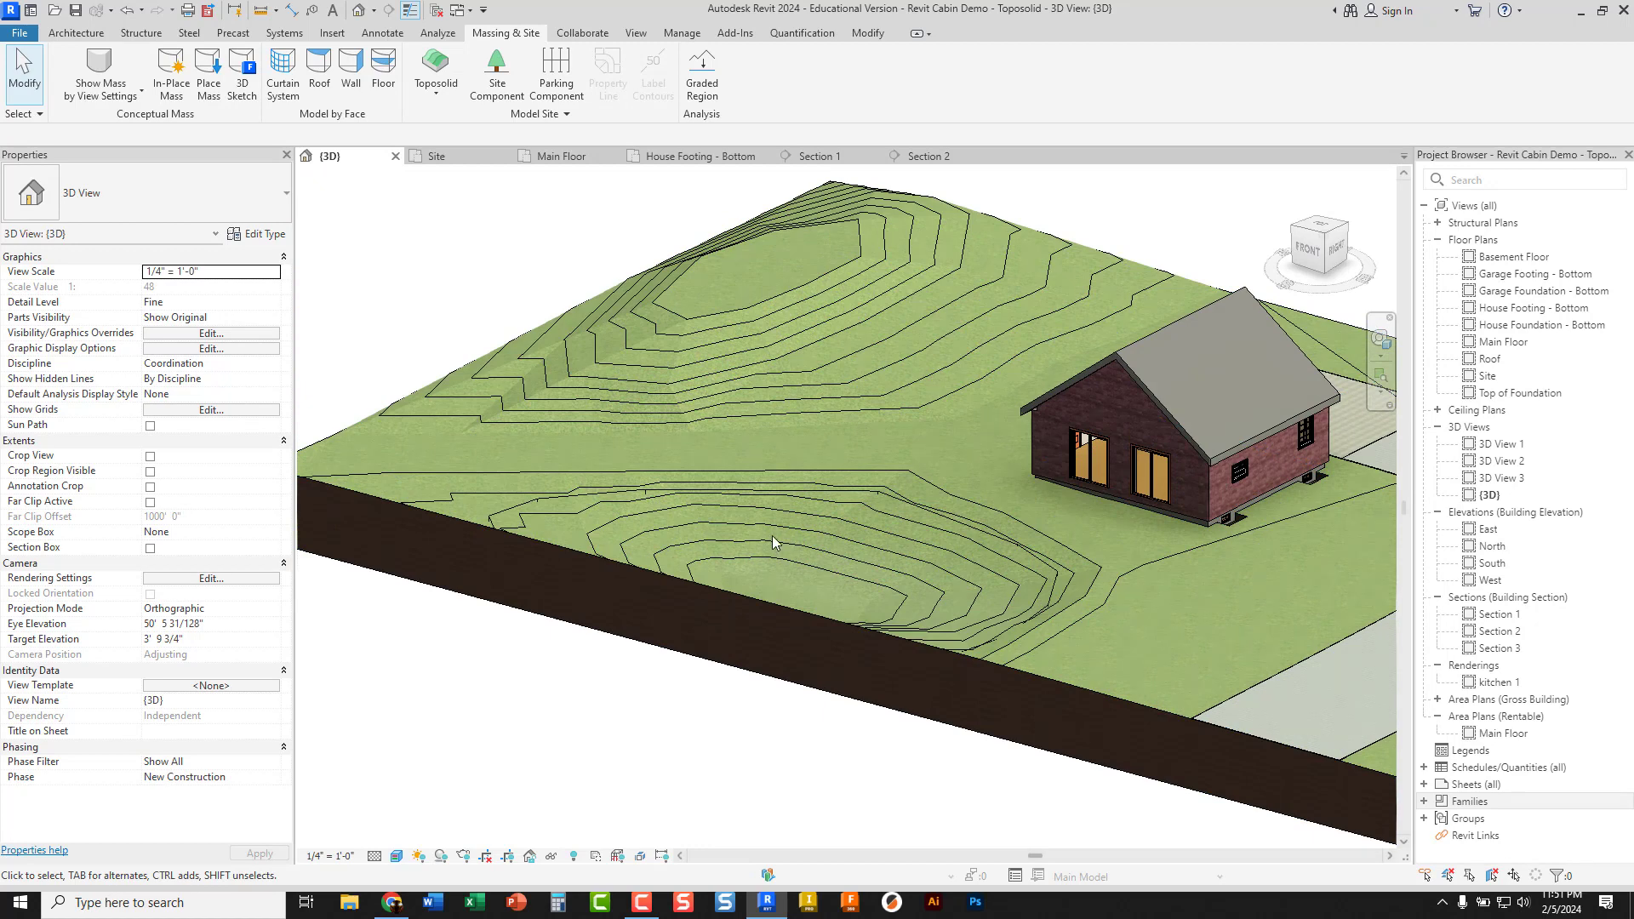
pyautogui.moveTo(773, 534); pyautogui.dragTo(432, 492, button='middle')
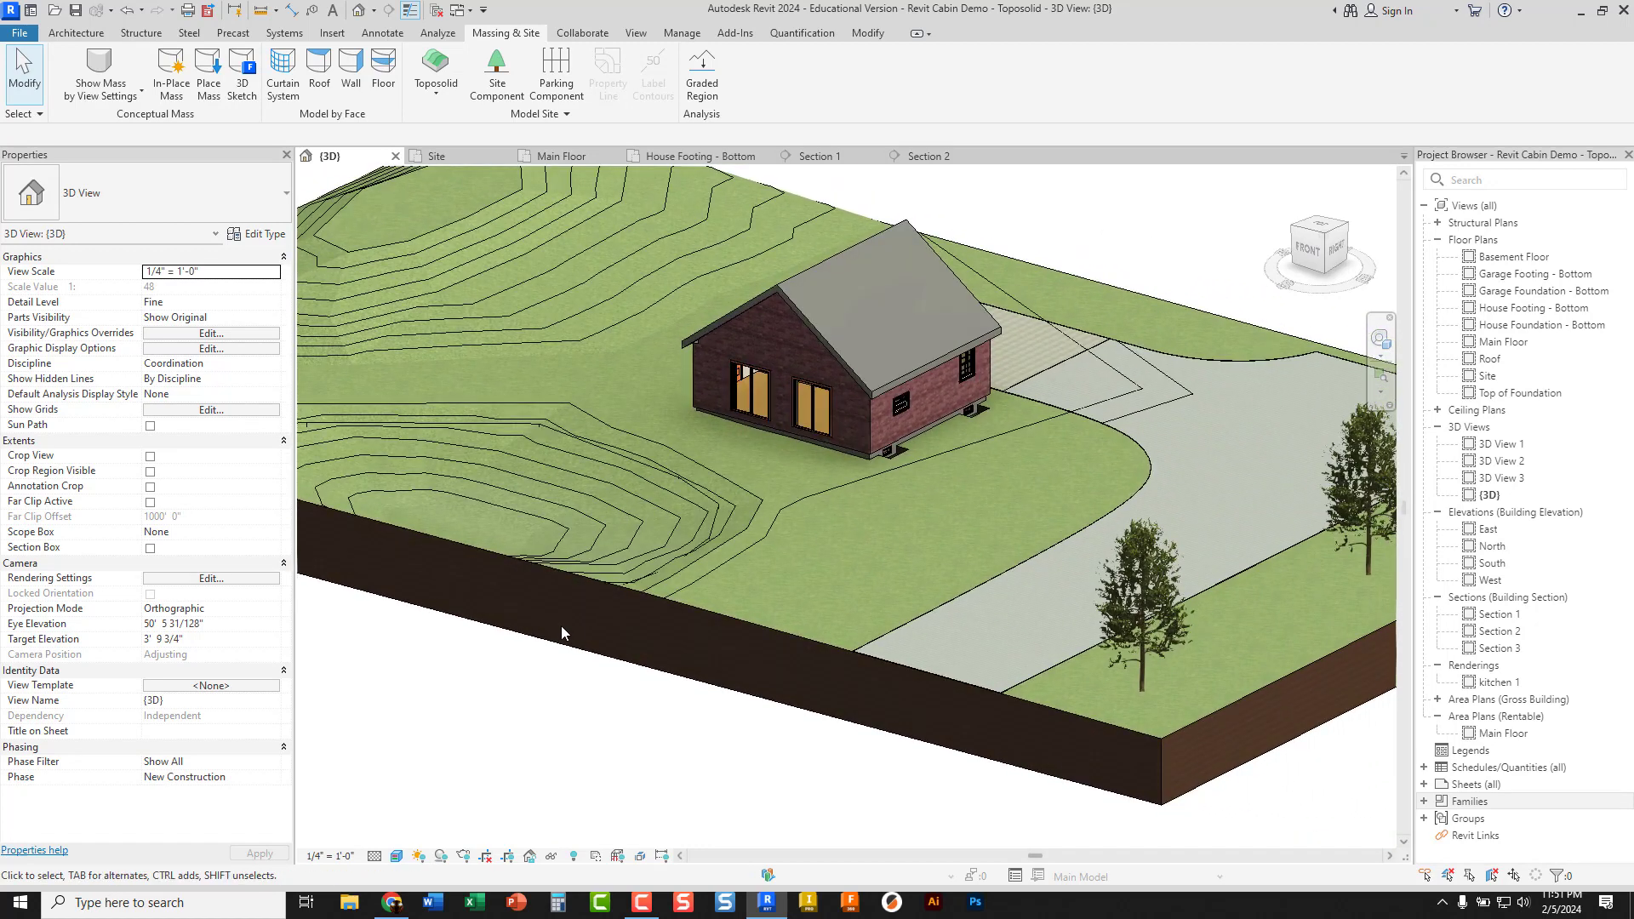
pyautogui.click(398, 857)
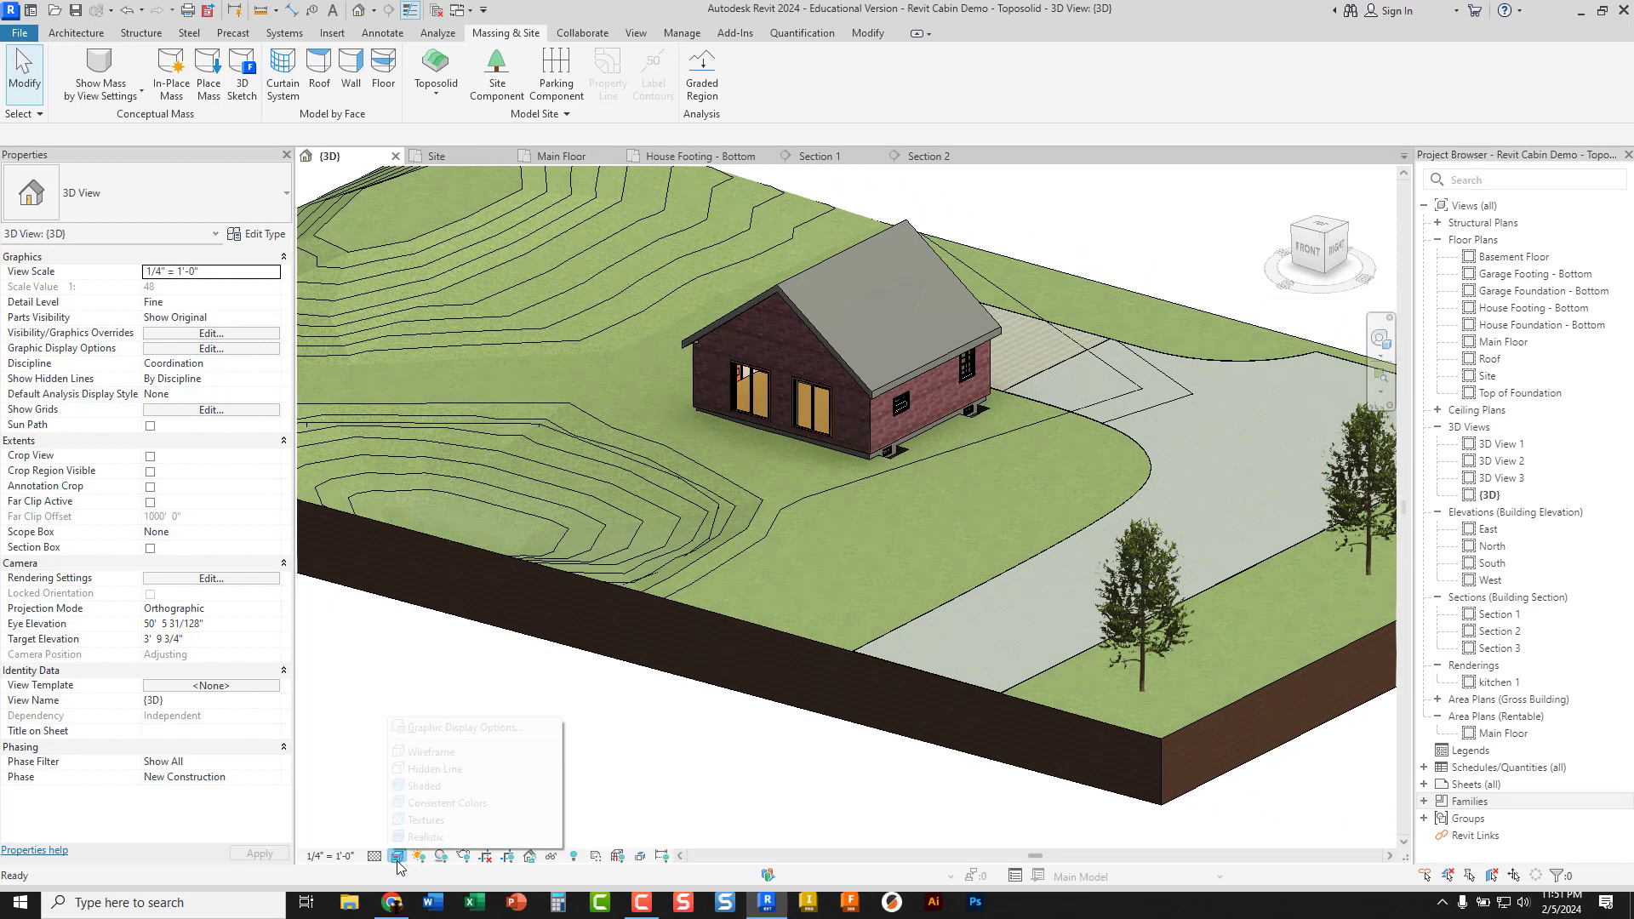
pyautogui.click(430, 787)
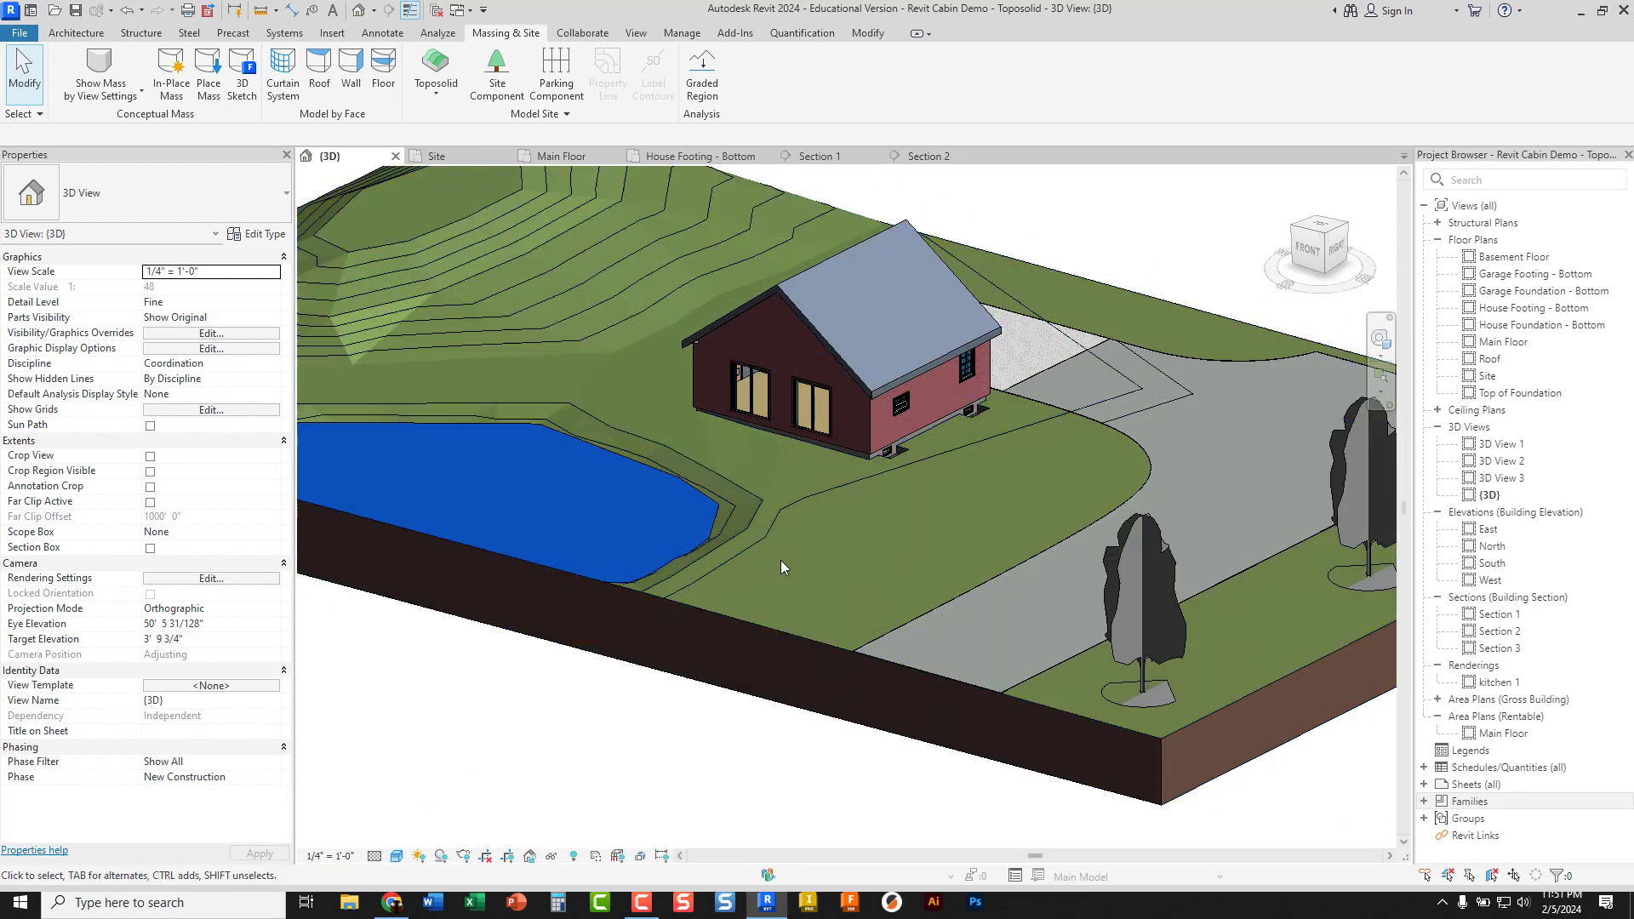
pyautogui.scroll(3, 779, 560)
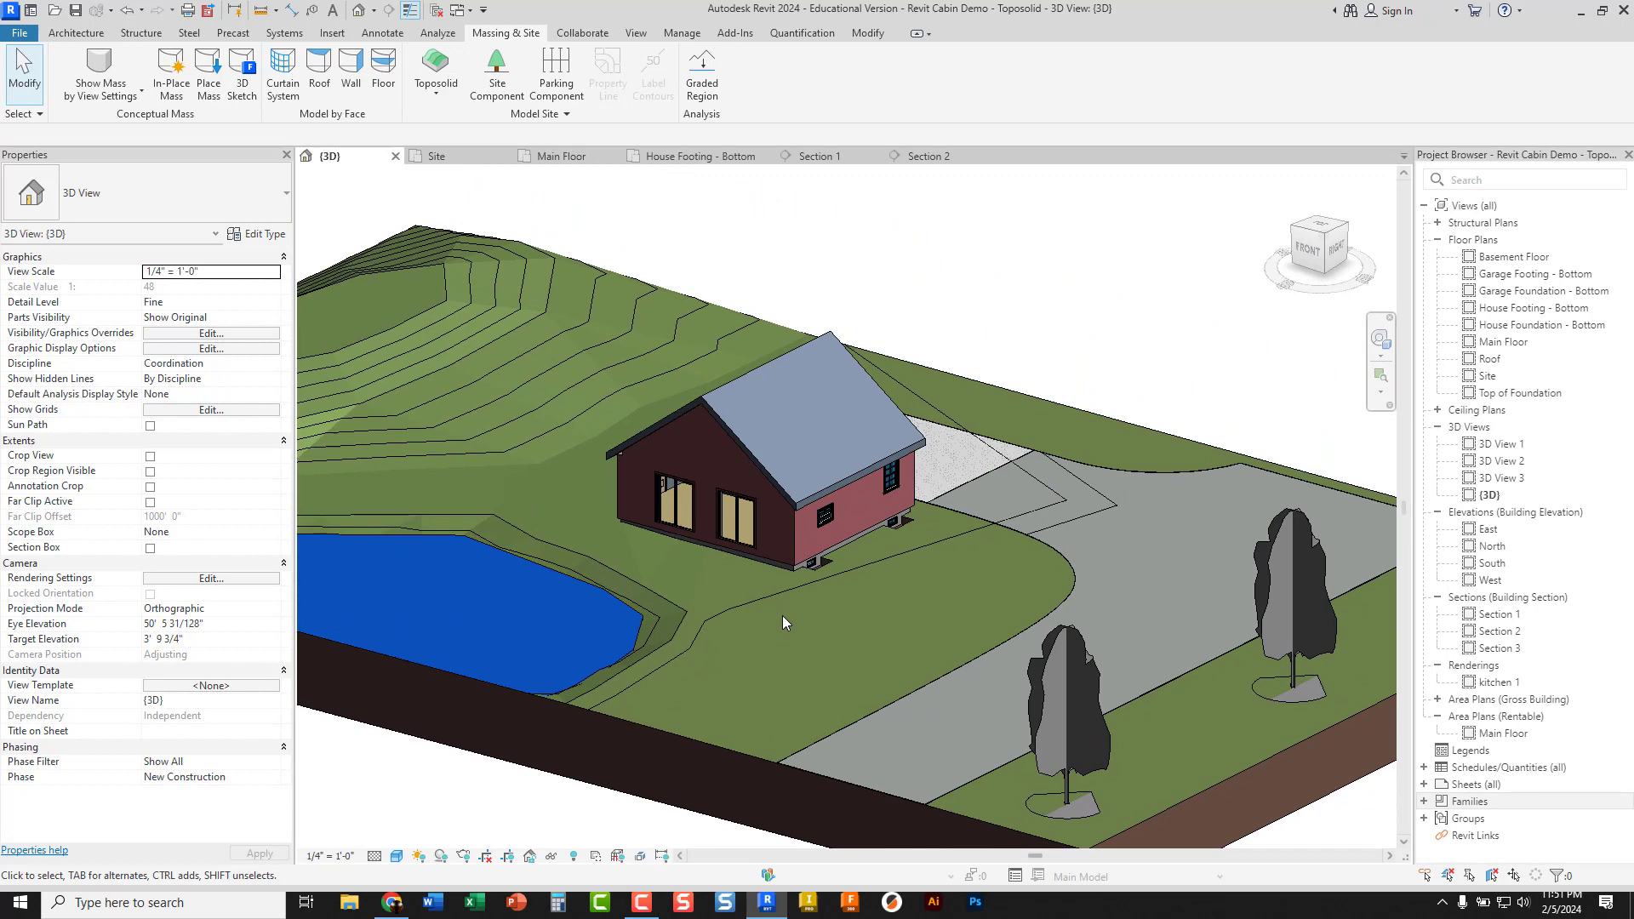
pyautogui.keyDown('shift'); pyautogui.moveTo(783, 622); pyautogui.dragTo(713, 517, button='middle'); pyautogui.keyUp('shift')
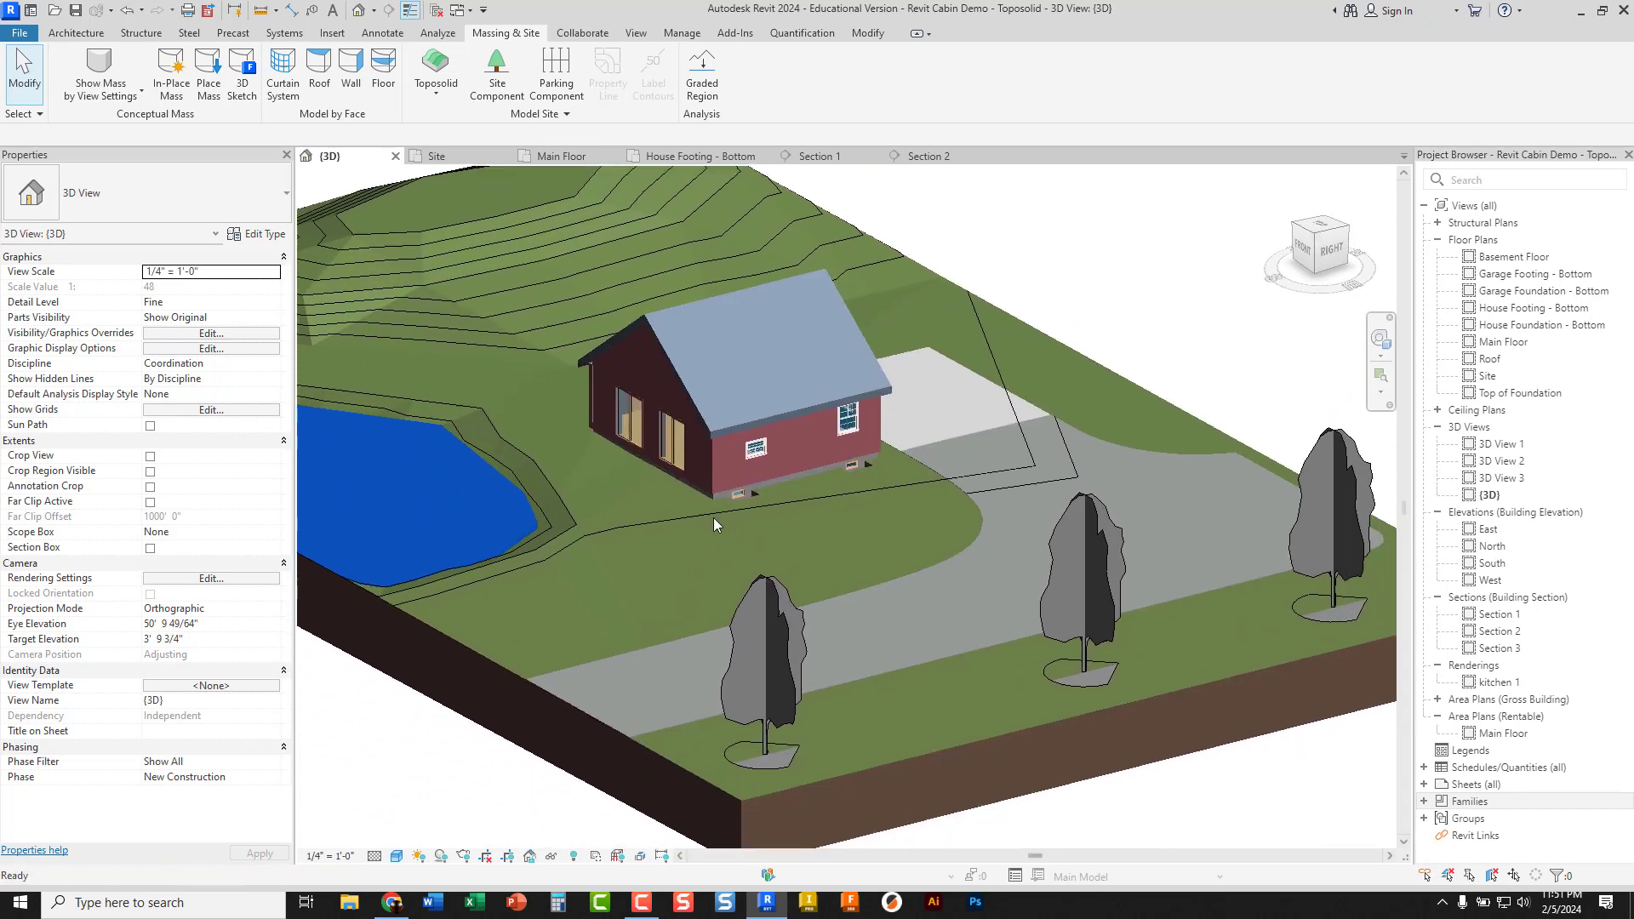
# Start Site Component and open Load Family from the tree type list
pyautogui.click(497, 75)
pyautogui.click(226, 203)
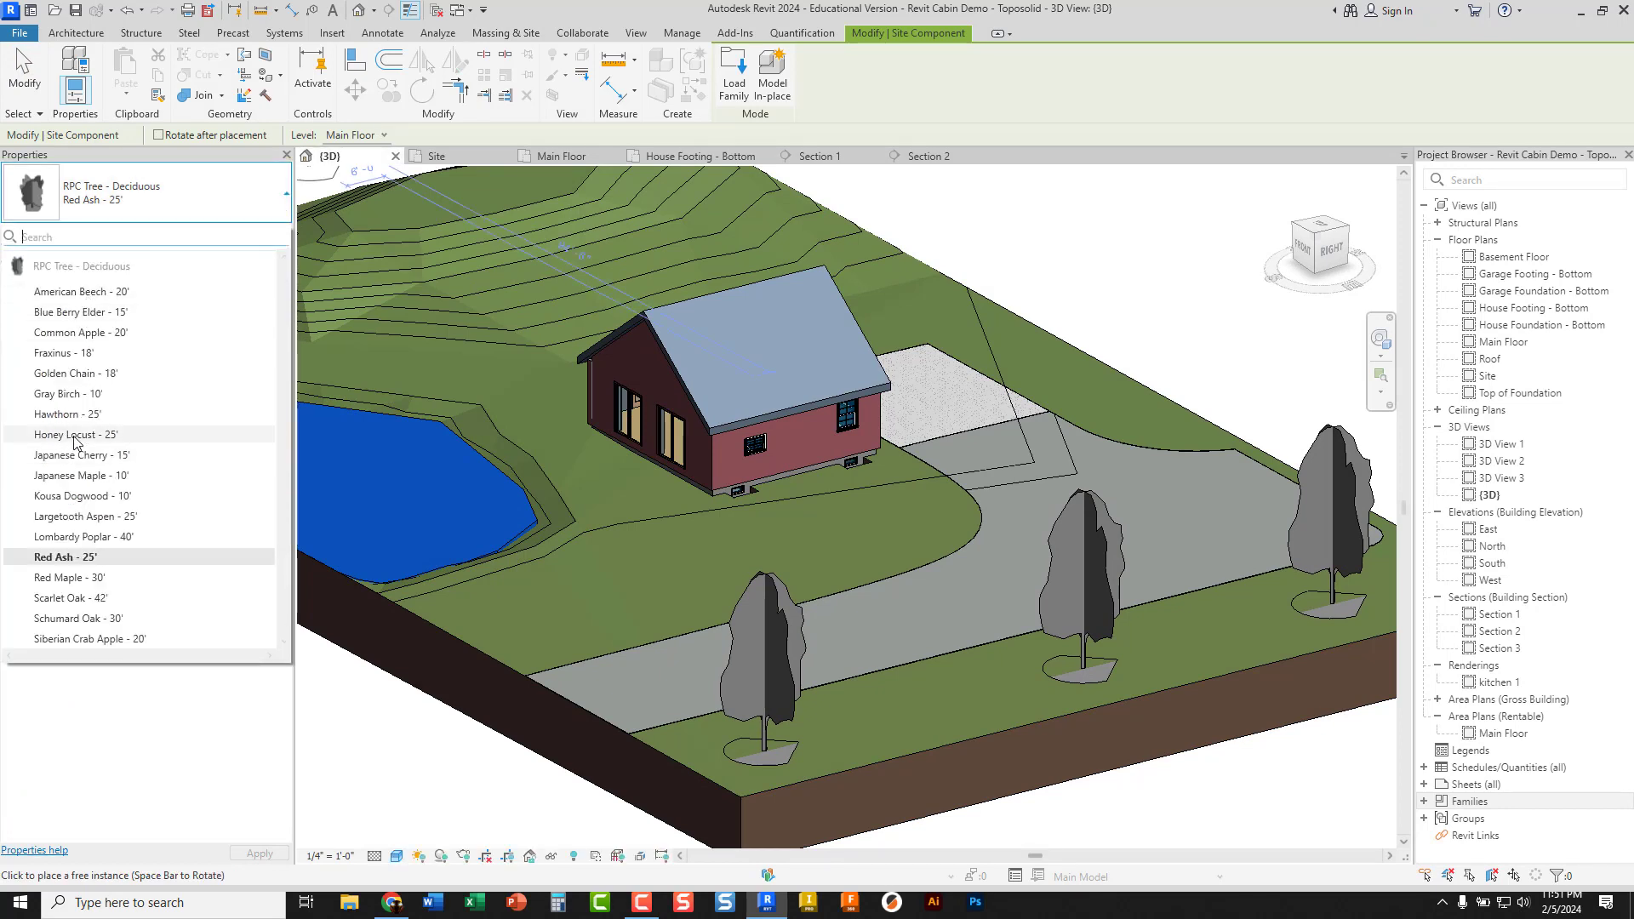
pyautogui.click(728, 80)
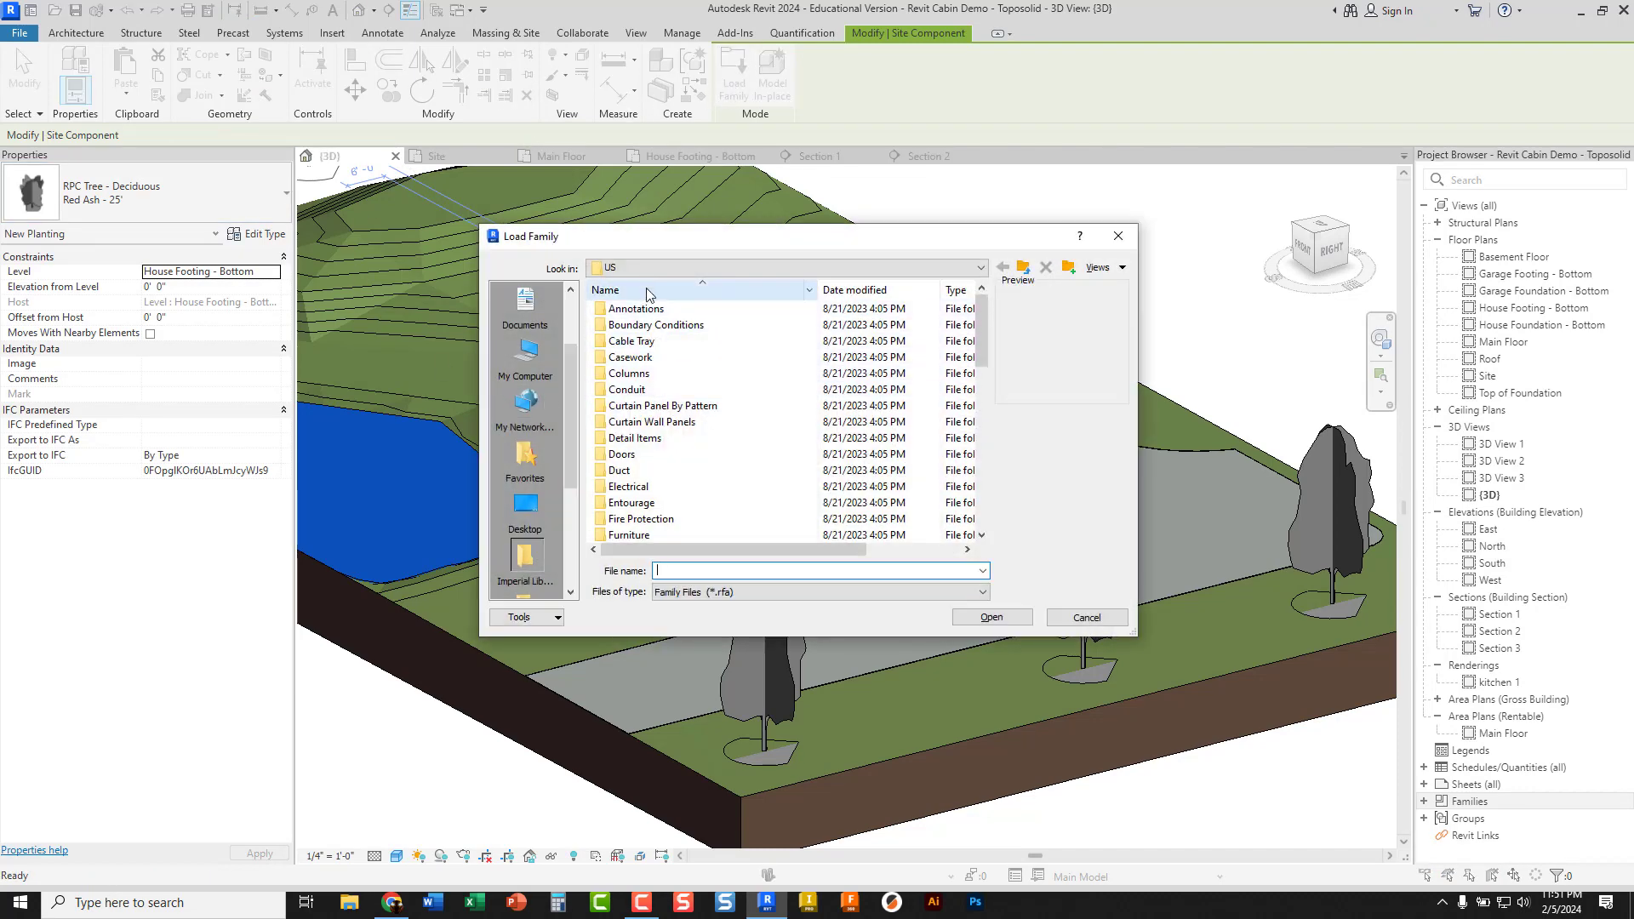
pyautogui.scroll(-3, 632, 430)
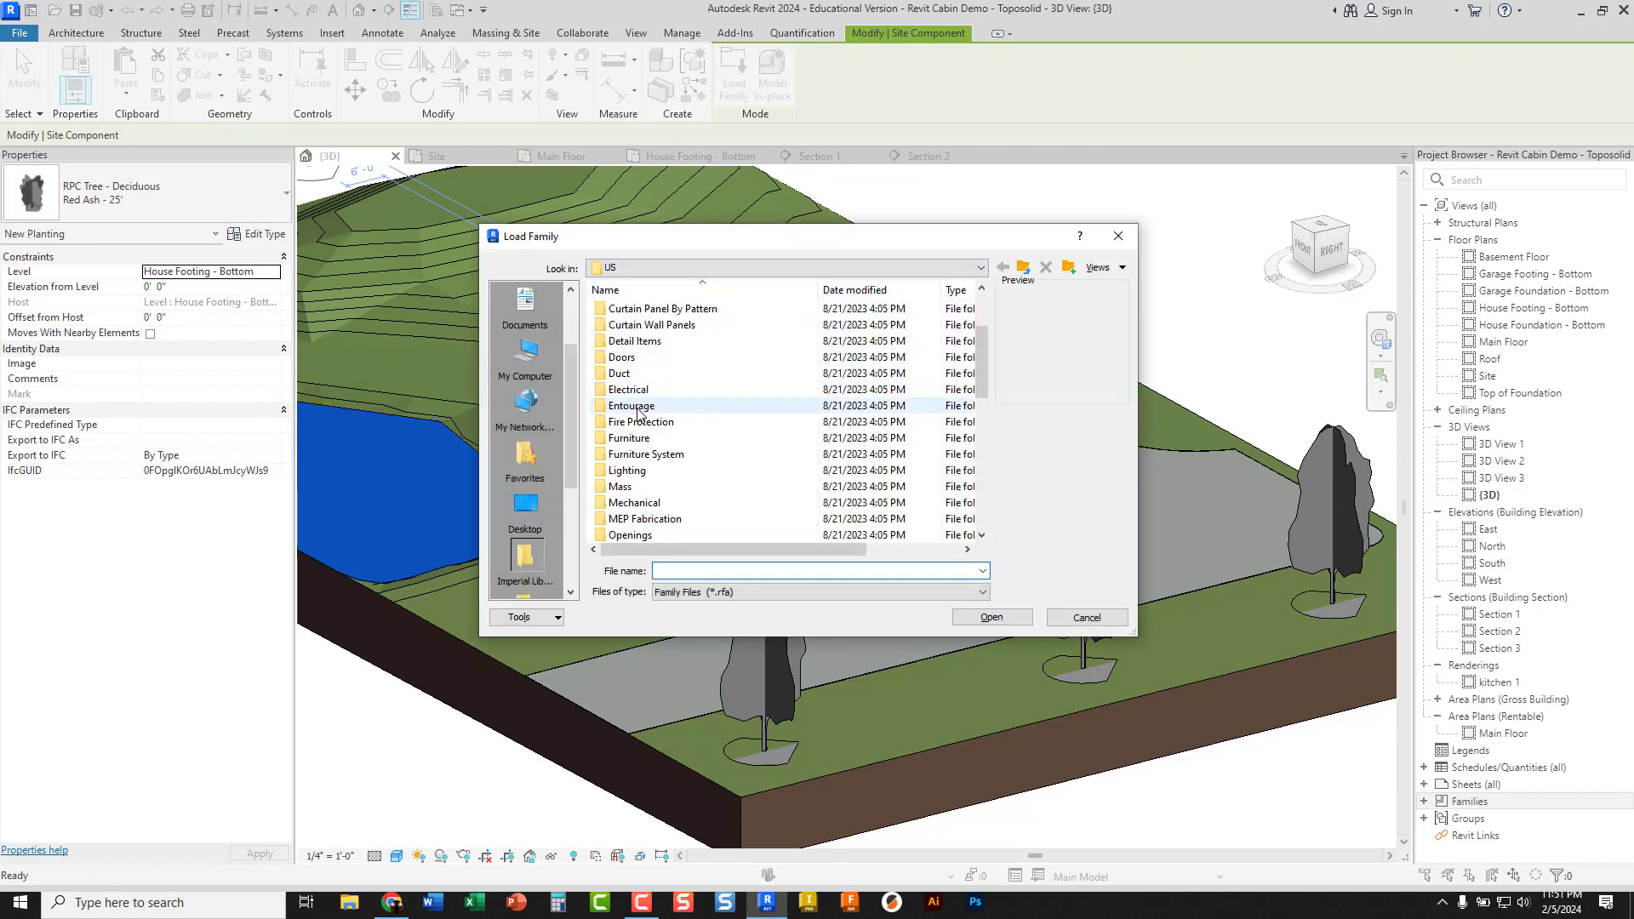
pyautogui.scroll(-4, 632, 430)
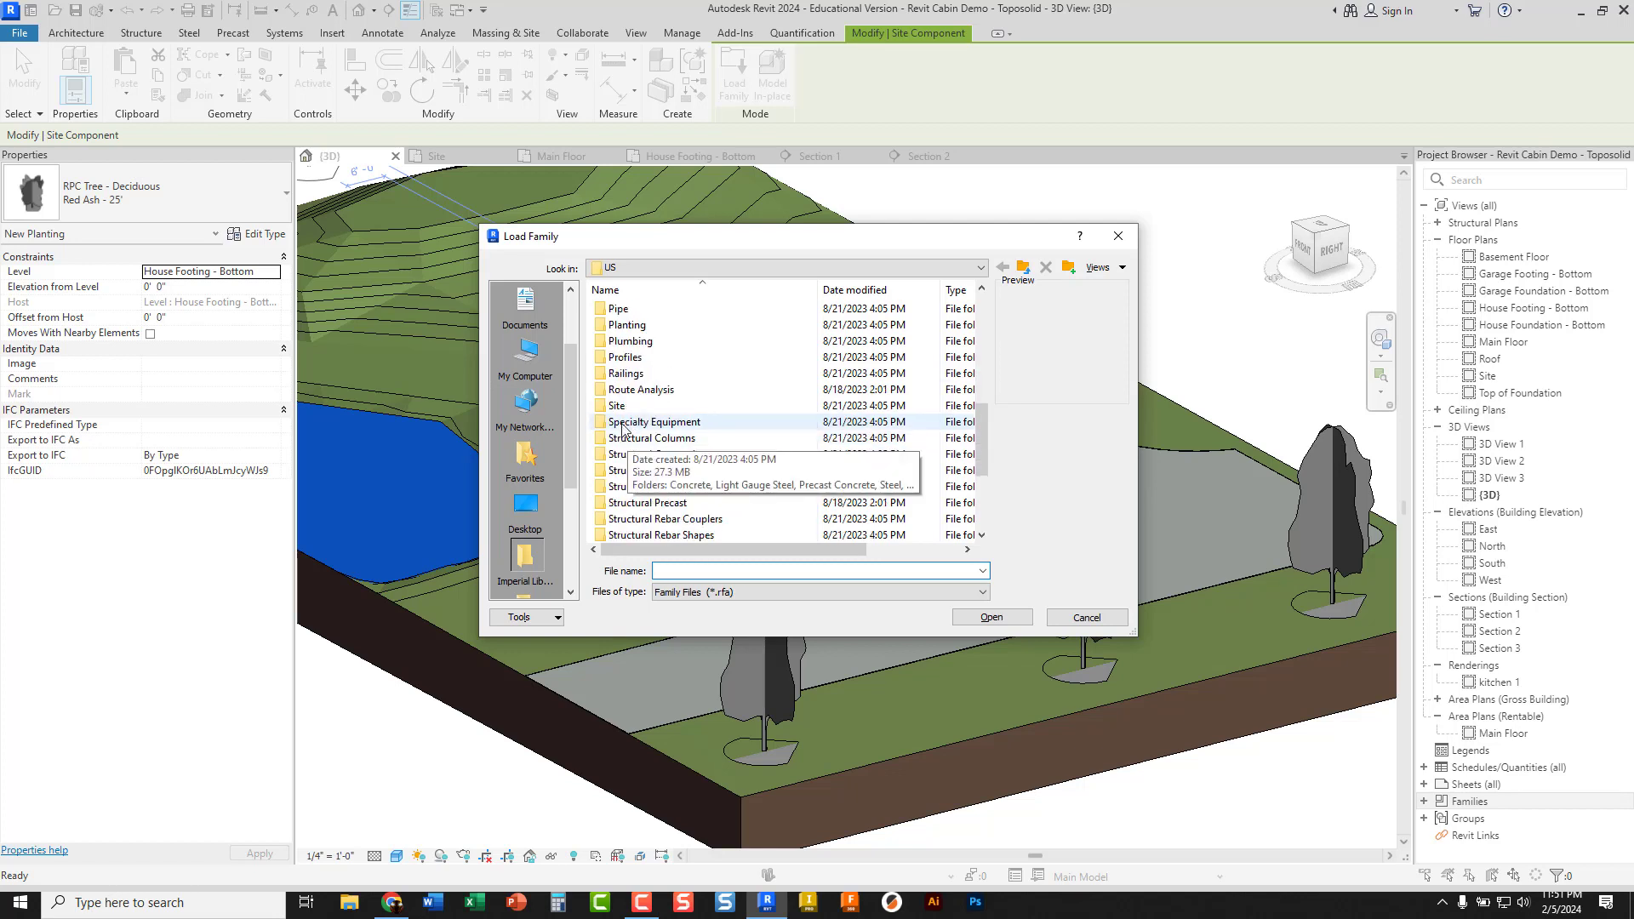
# Browse Site > Accessories, previewing the tree grate, steps, urn, planter and bench families
pyautogui.doubleClick(622, 416)
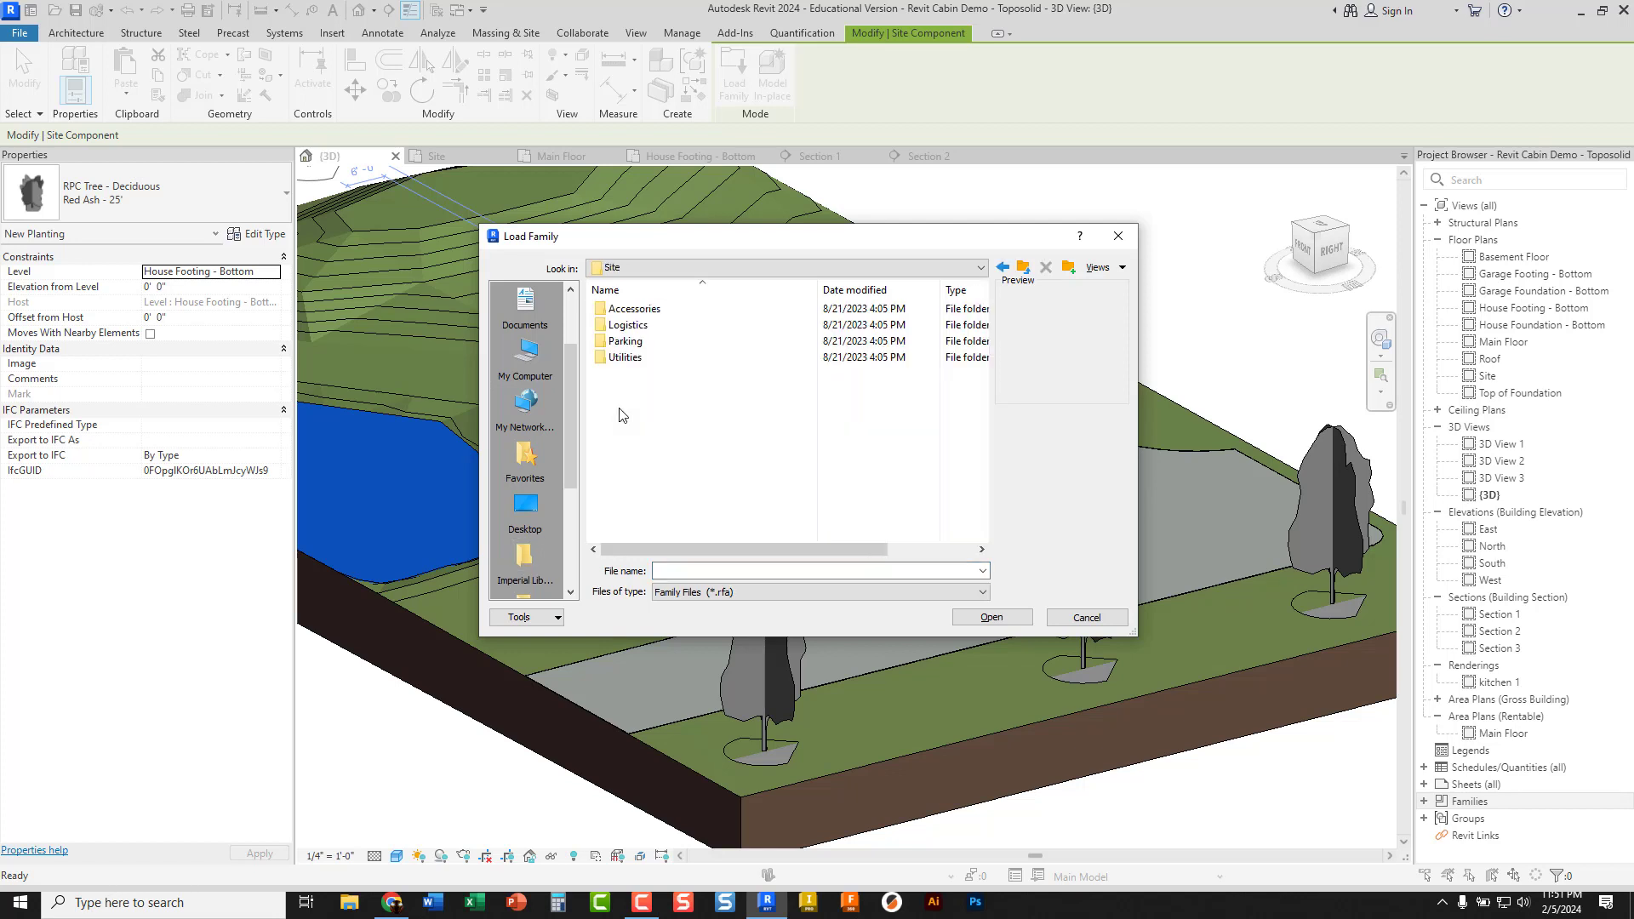
pyautogui.doubleClick(625, 310)
pyautogui.scroll(-2, 618, 393)
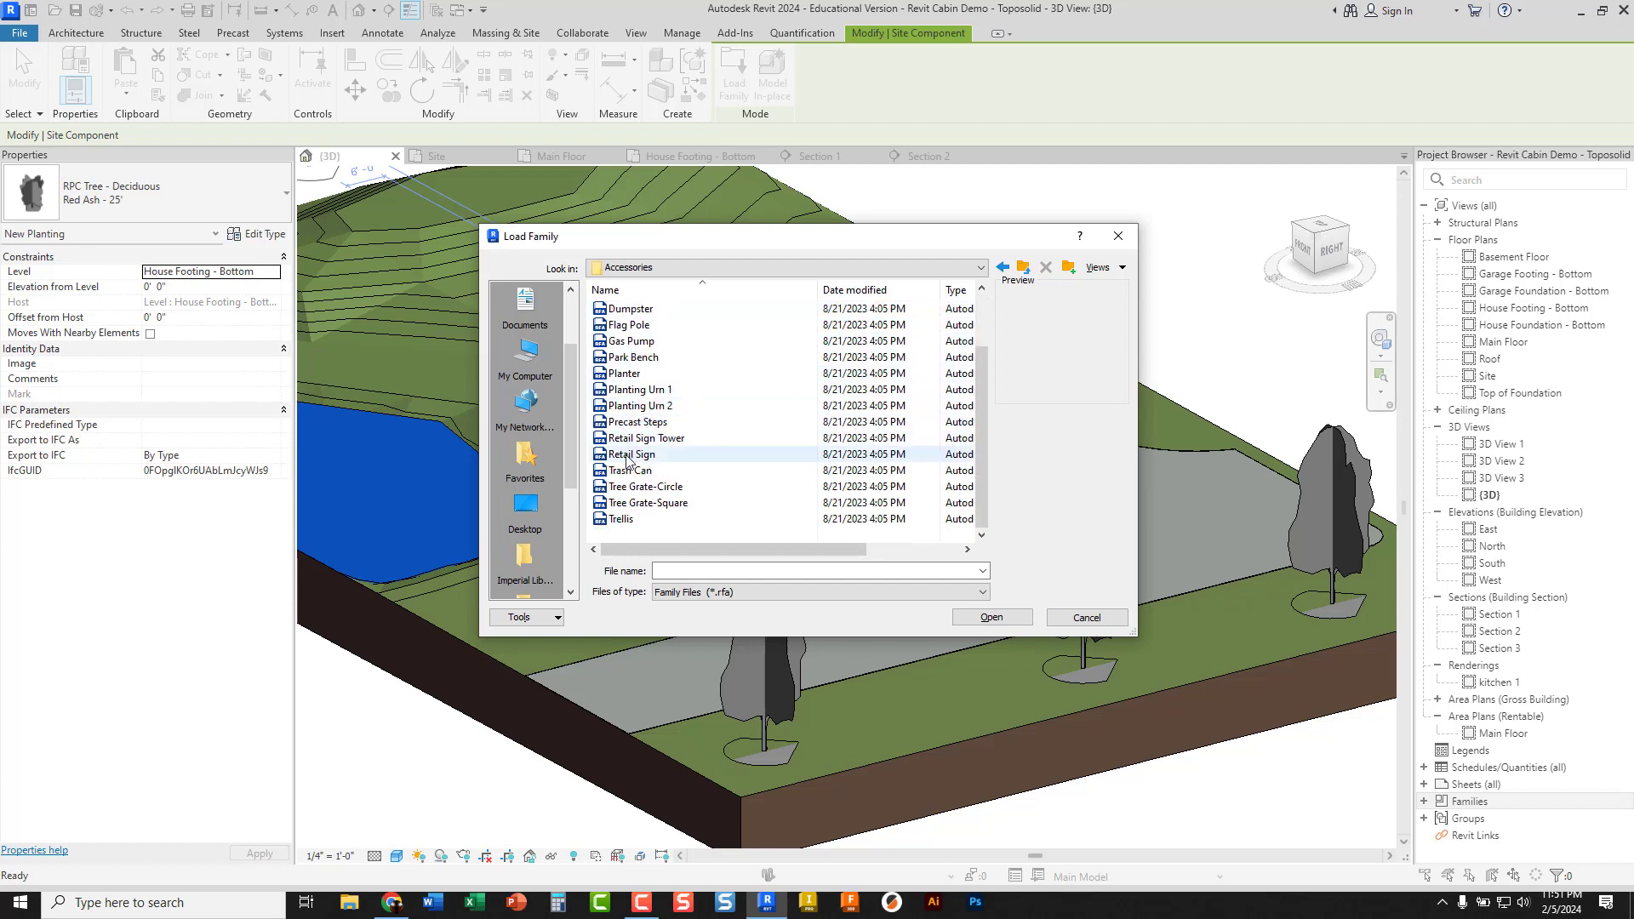
pyautogui.click(630, 487)
pyautogui.click(629, 505)
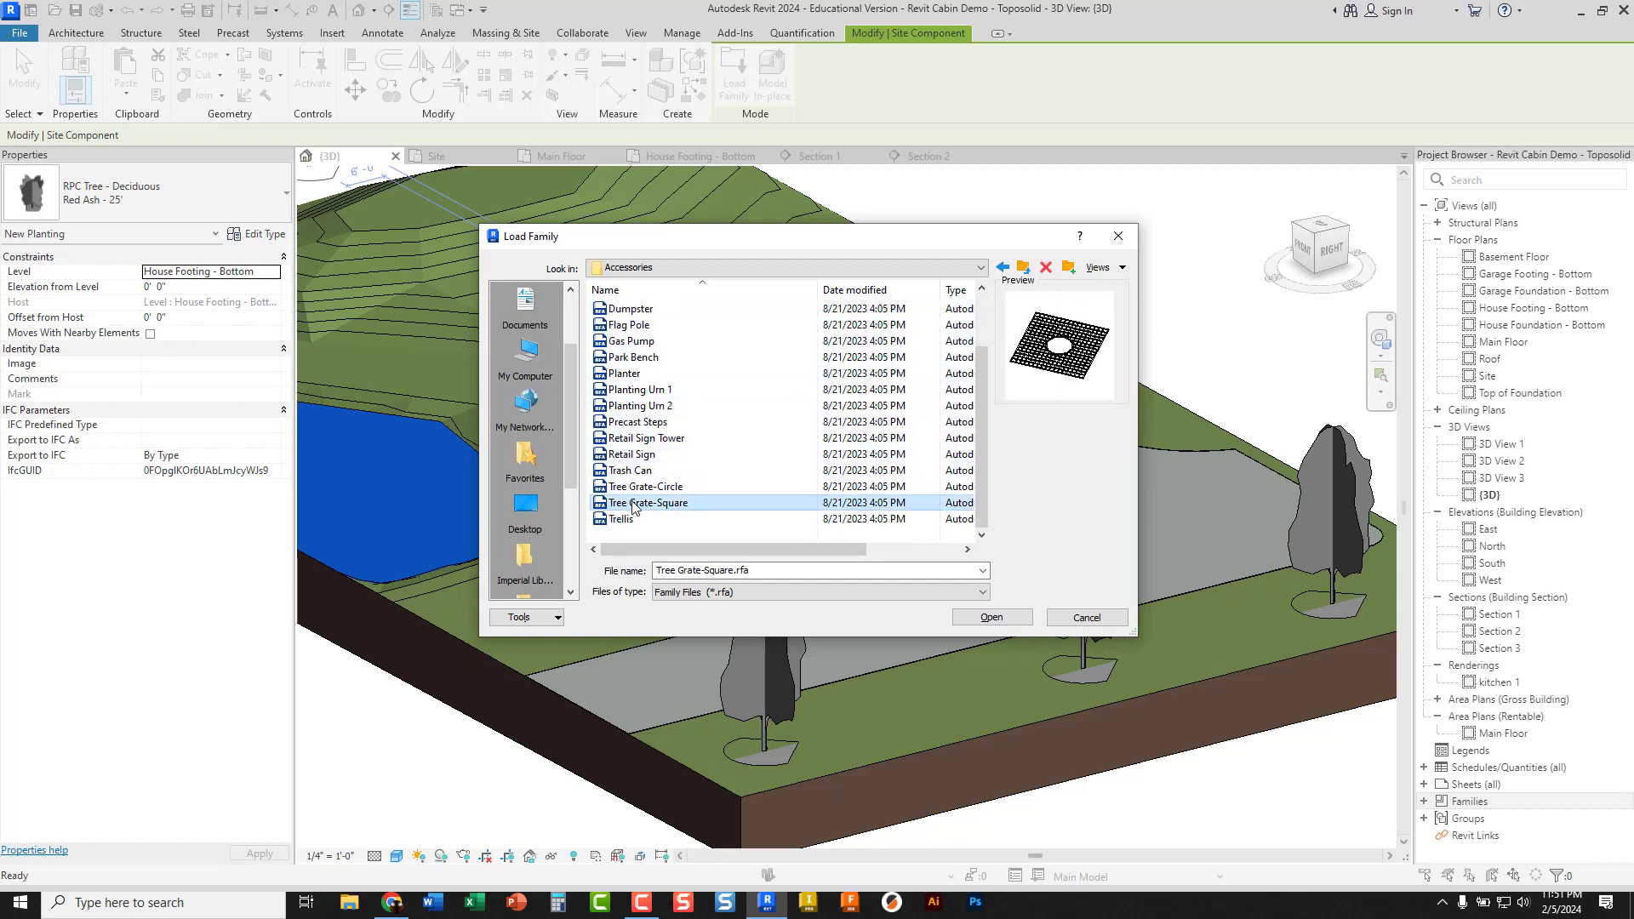
pyautogui.click(634, 422)
pyautogui.click(634, 406)
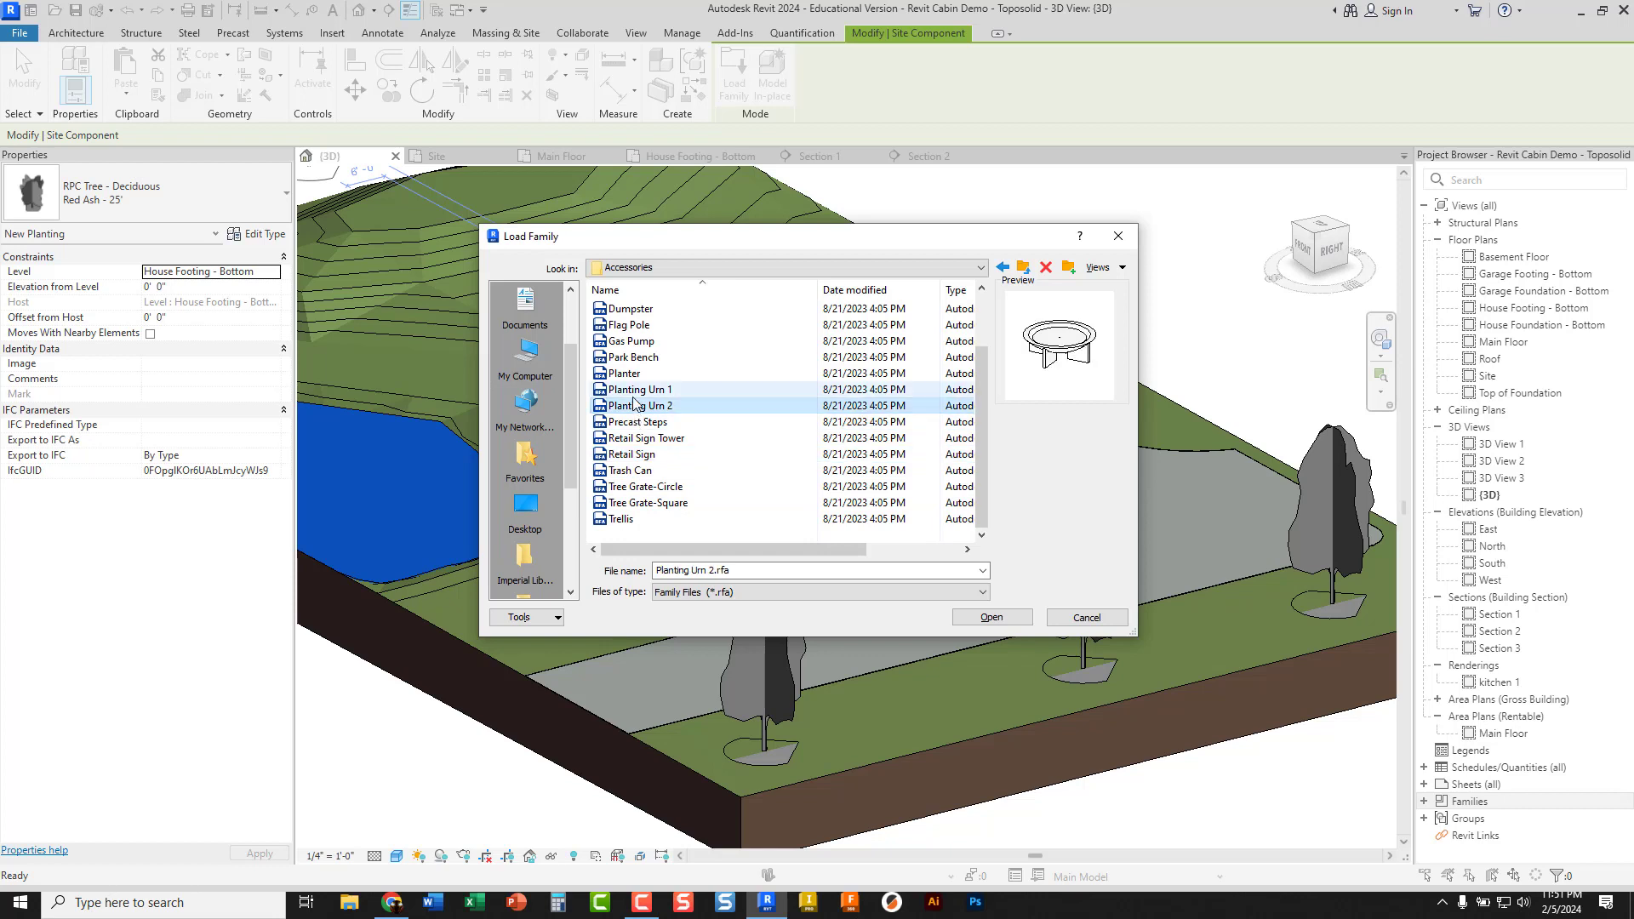
pyautogui.click(634, 390)
pyautogui.click(628, 373)
pyautogui.click(626, 358)
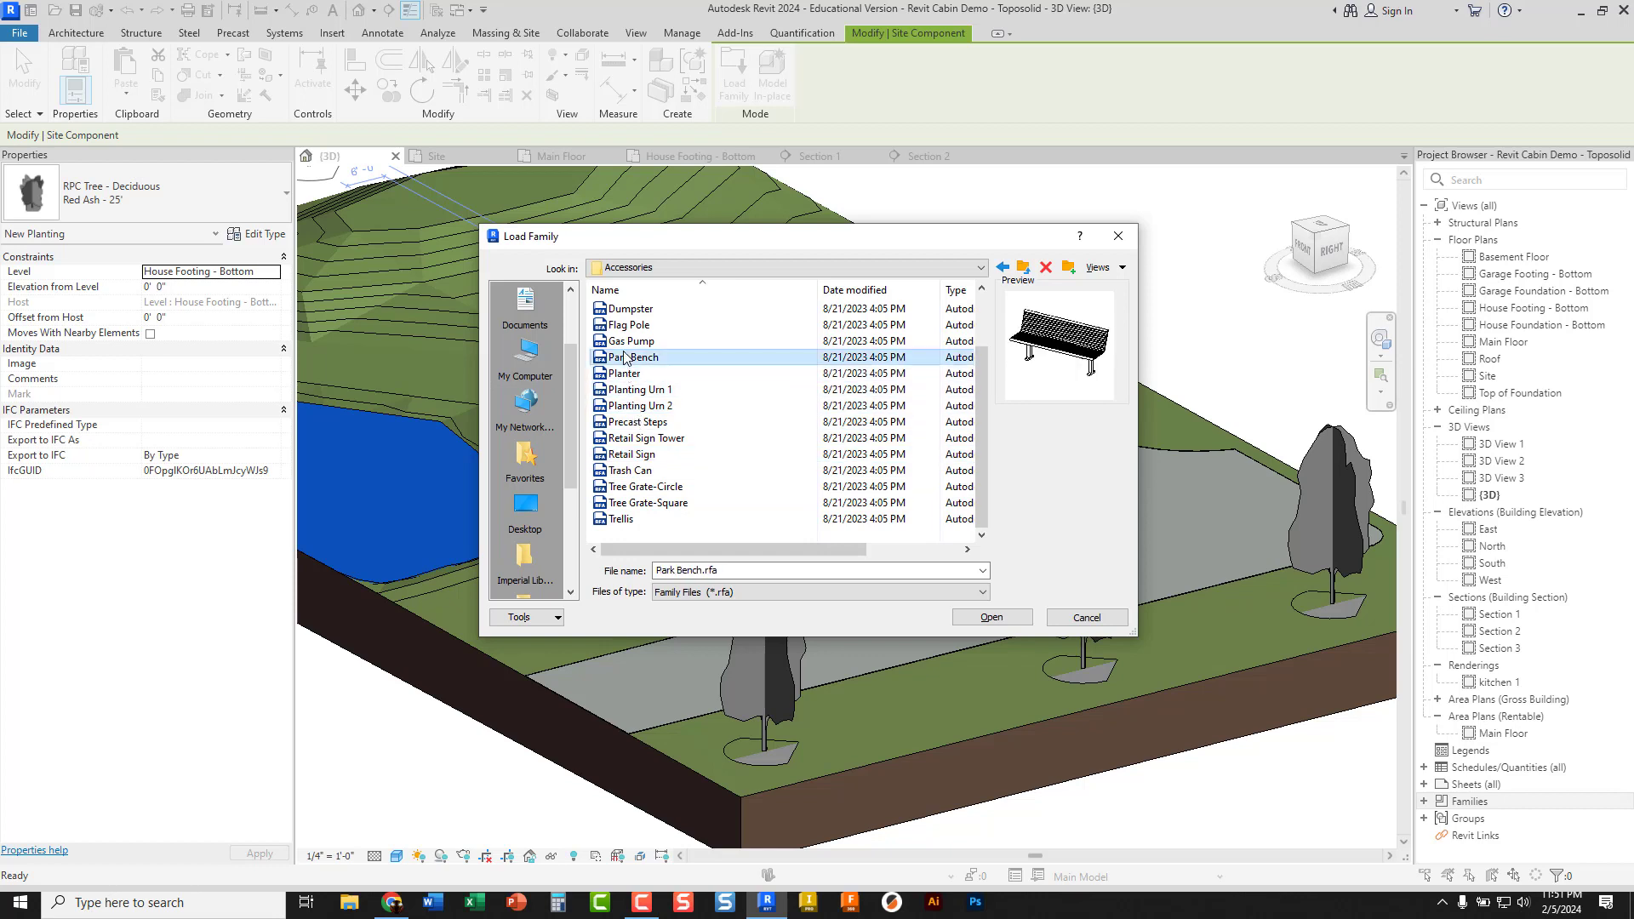
# Go to the Planting folder and load RPC Tree - Conifer.rfa
pyautogui.click(1022, 269)
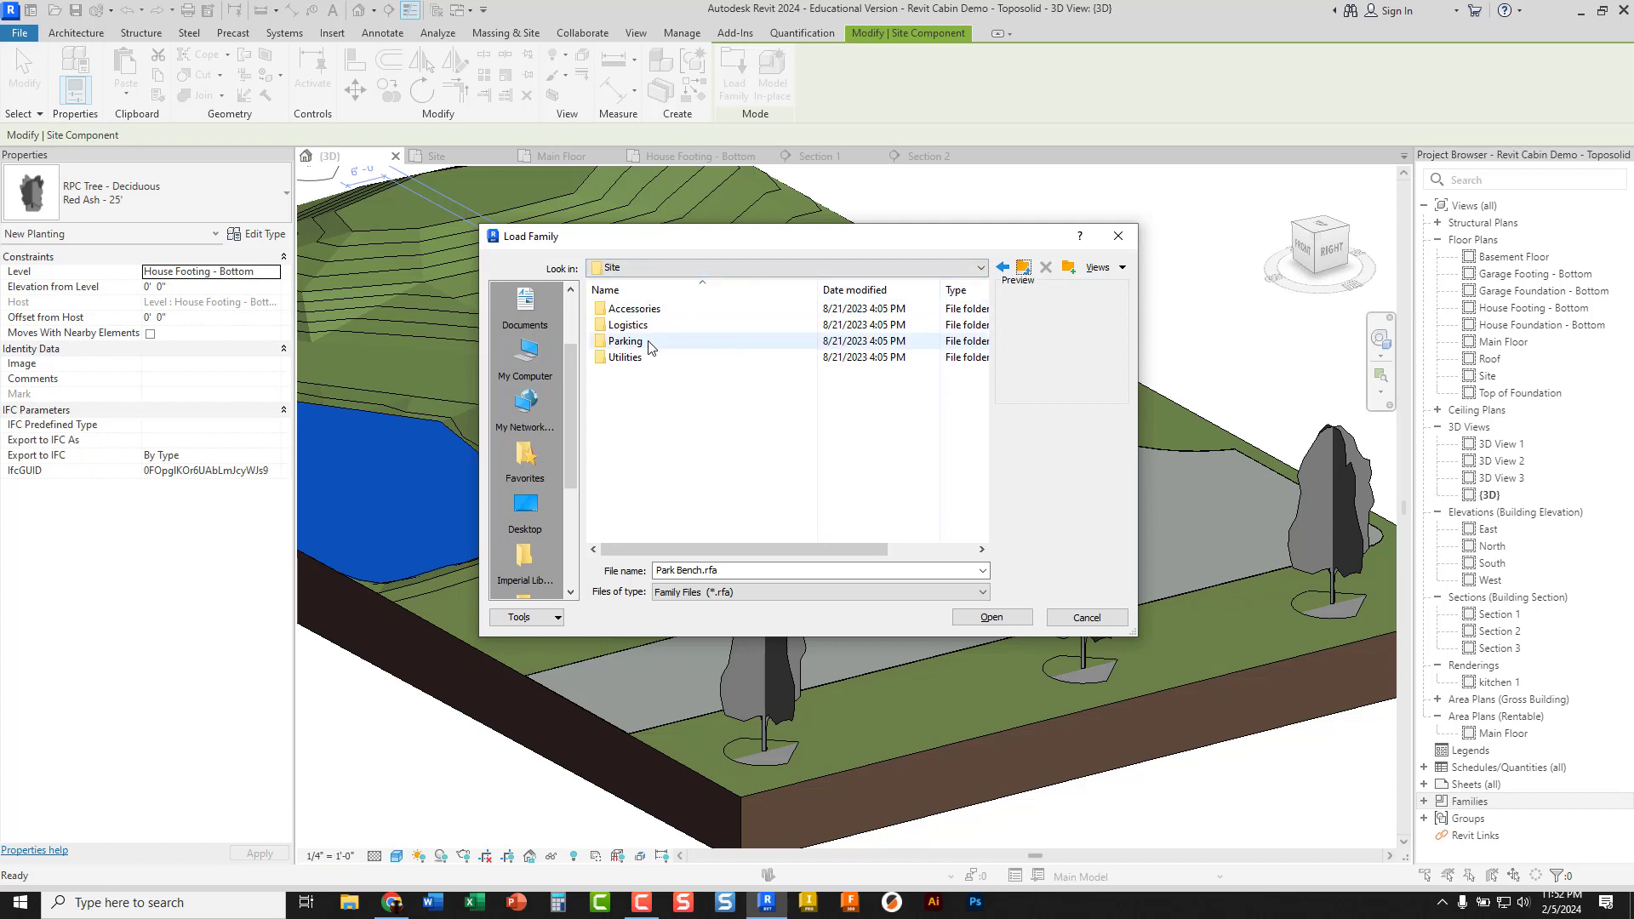
pyautogui.click(1024, 269)
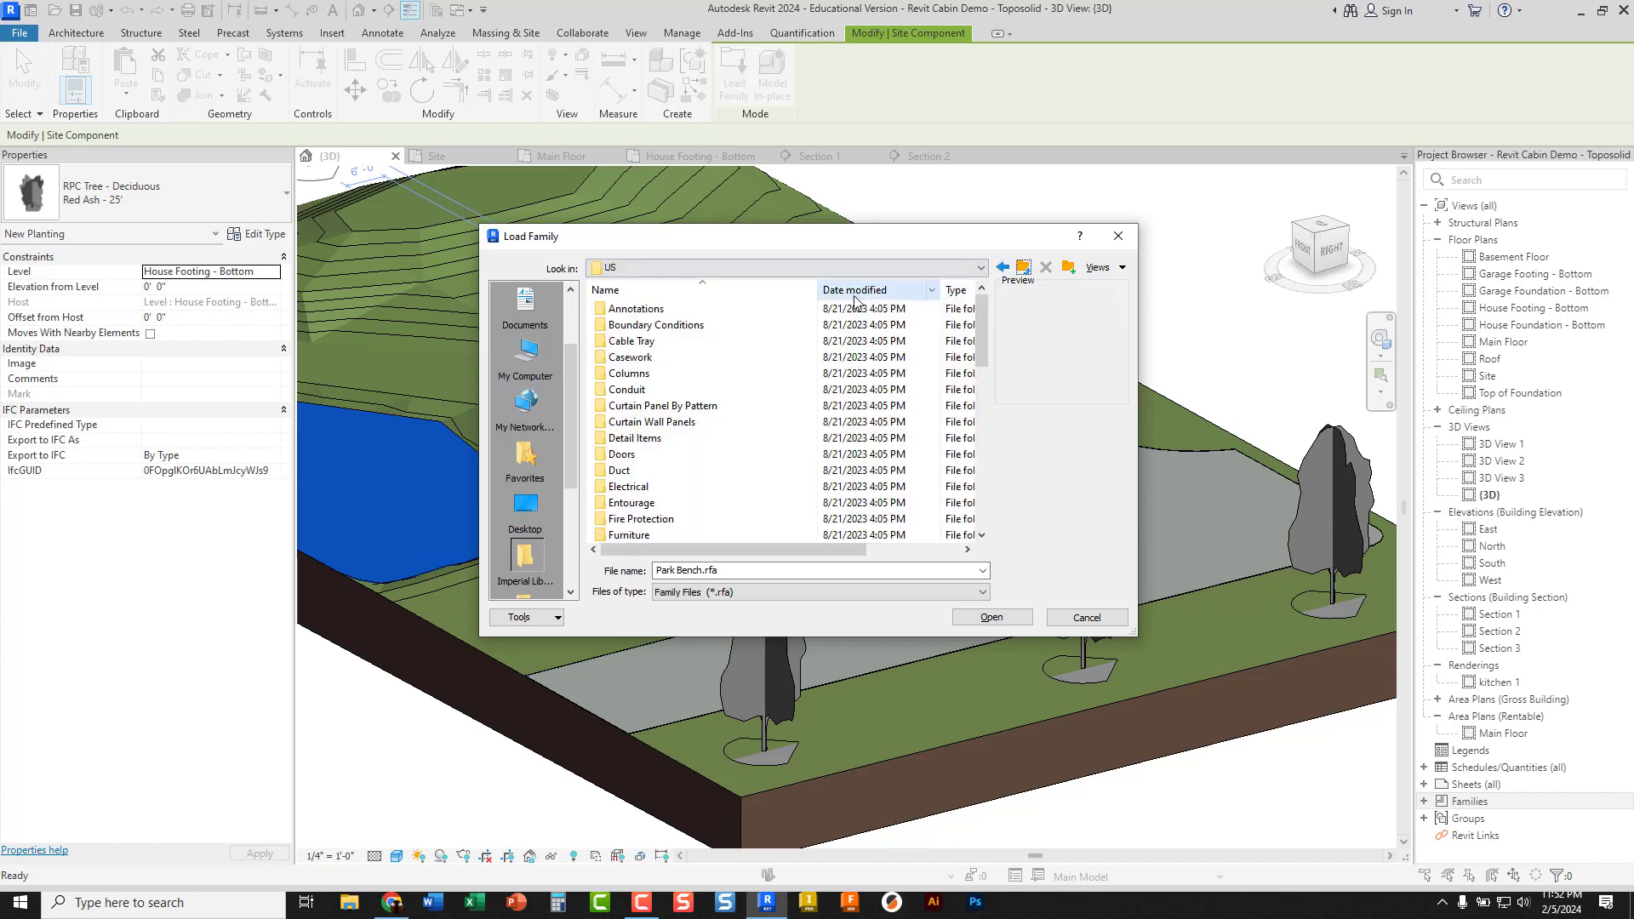
pyautogui.scroll(-4, 678, 425)
pyautogui.scroll(-1, 678, 430)
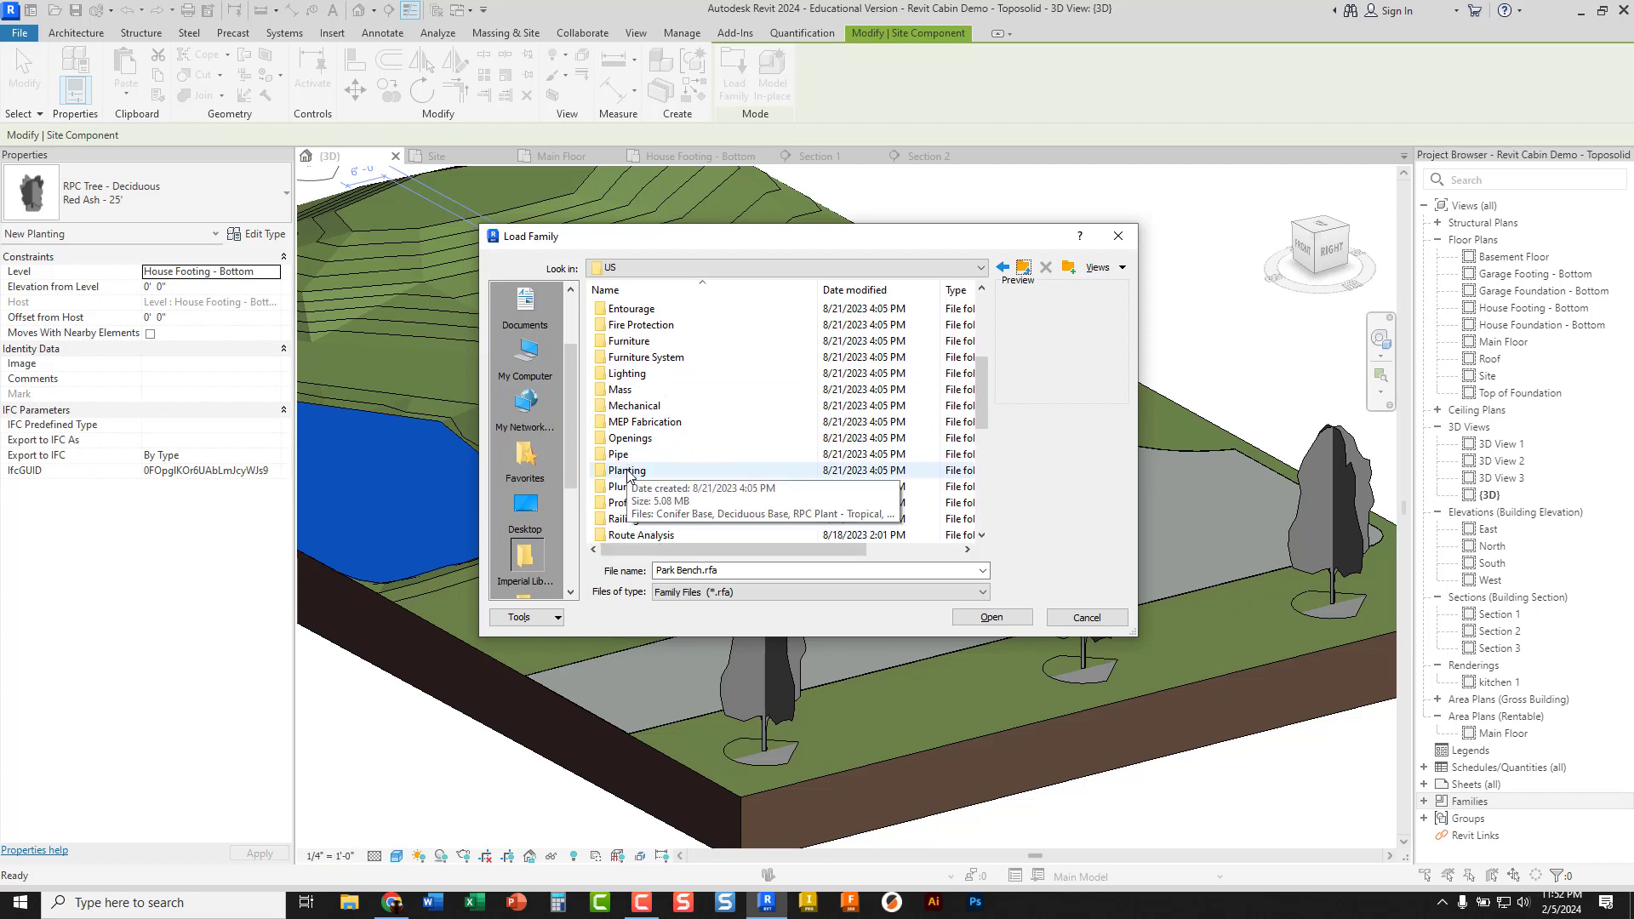
pyautogui.doubleClick(628, 471)
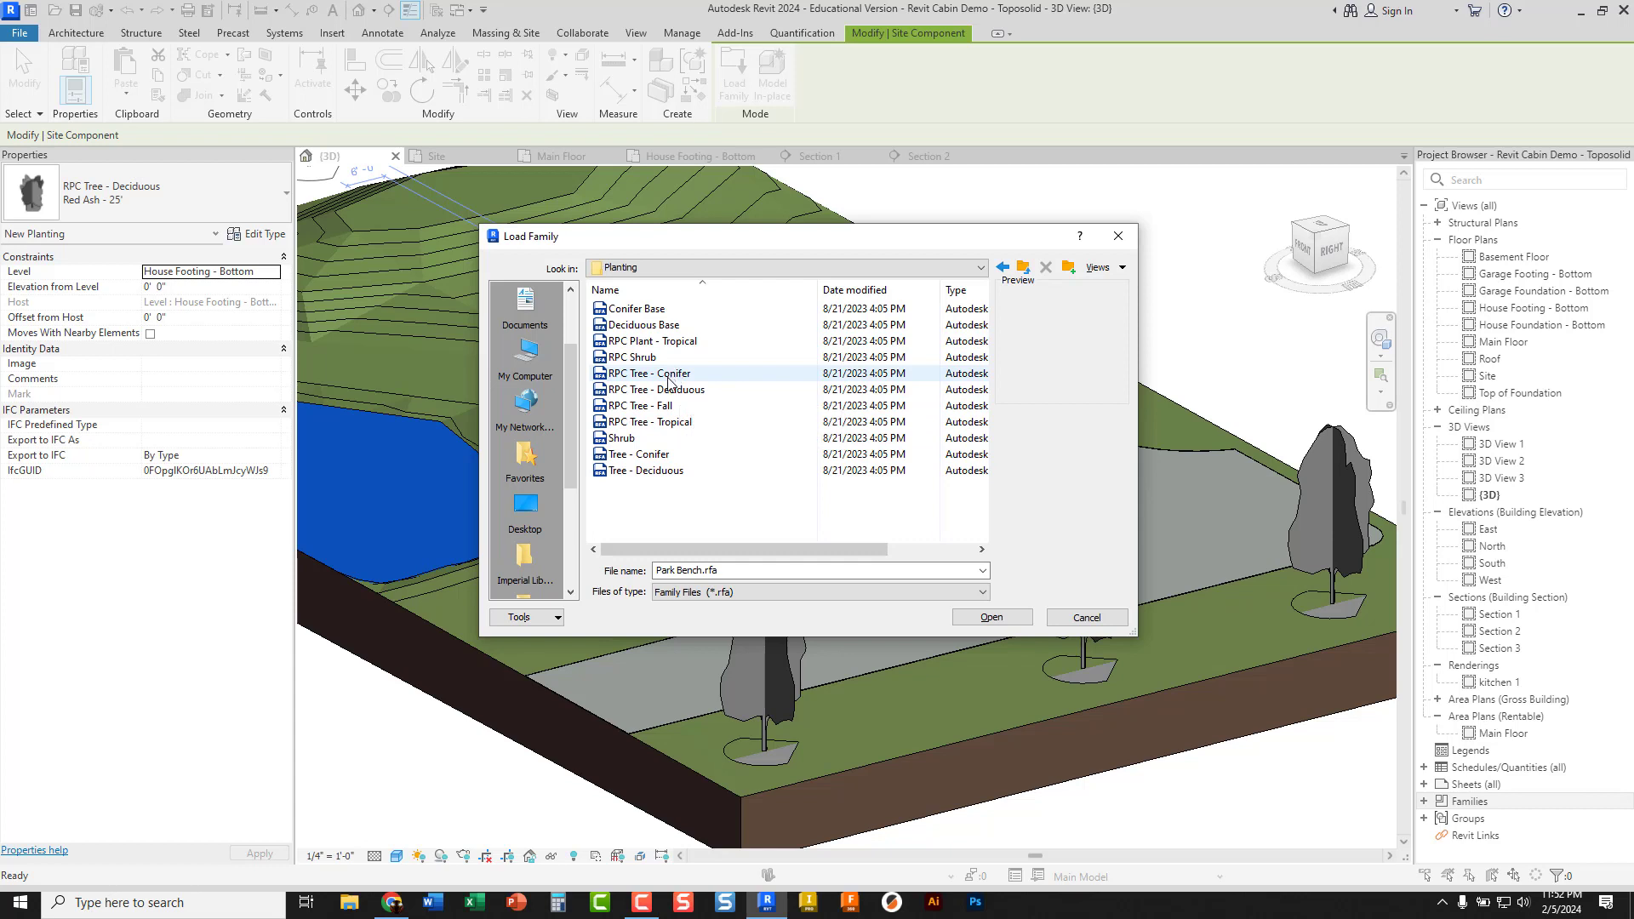
pyautogui.click(628, 455)
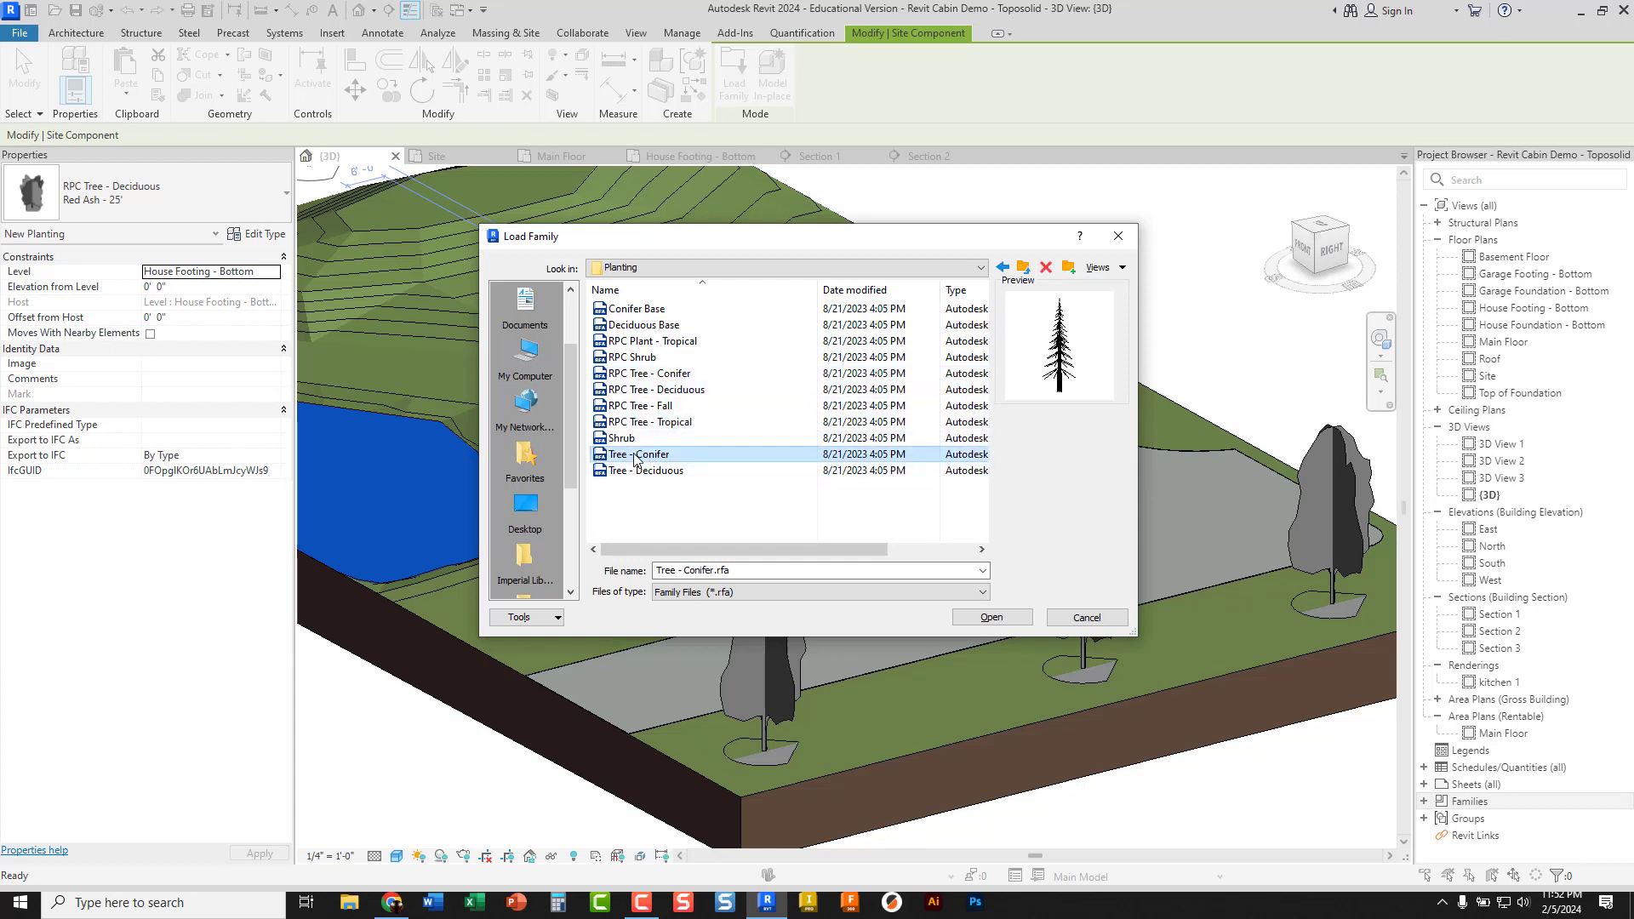
pyautogui.click(641, 374)
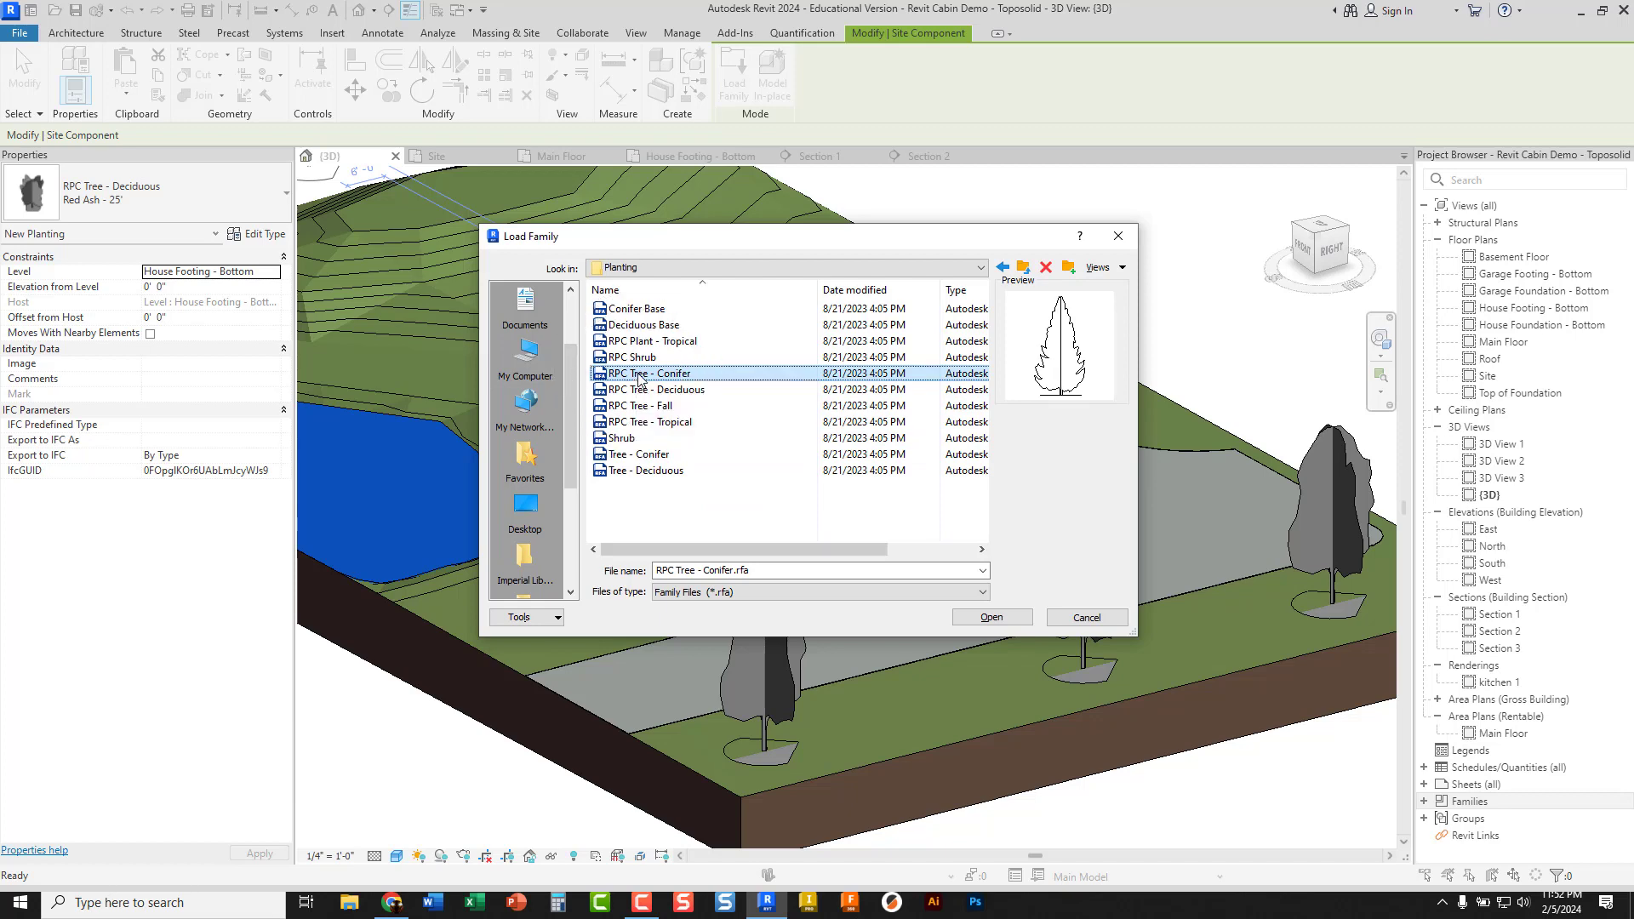
pyautogui.doubleClick(637, 377)
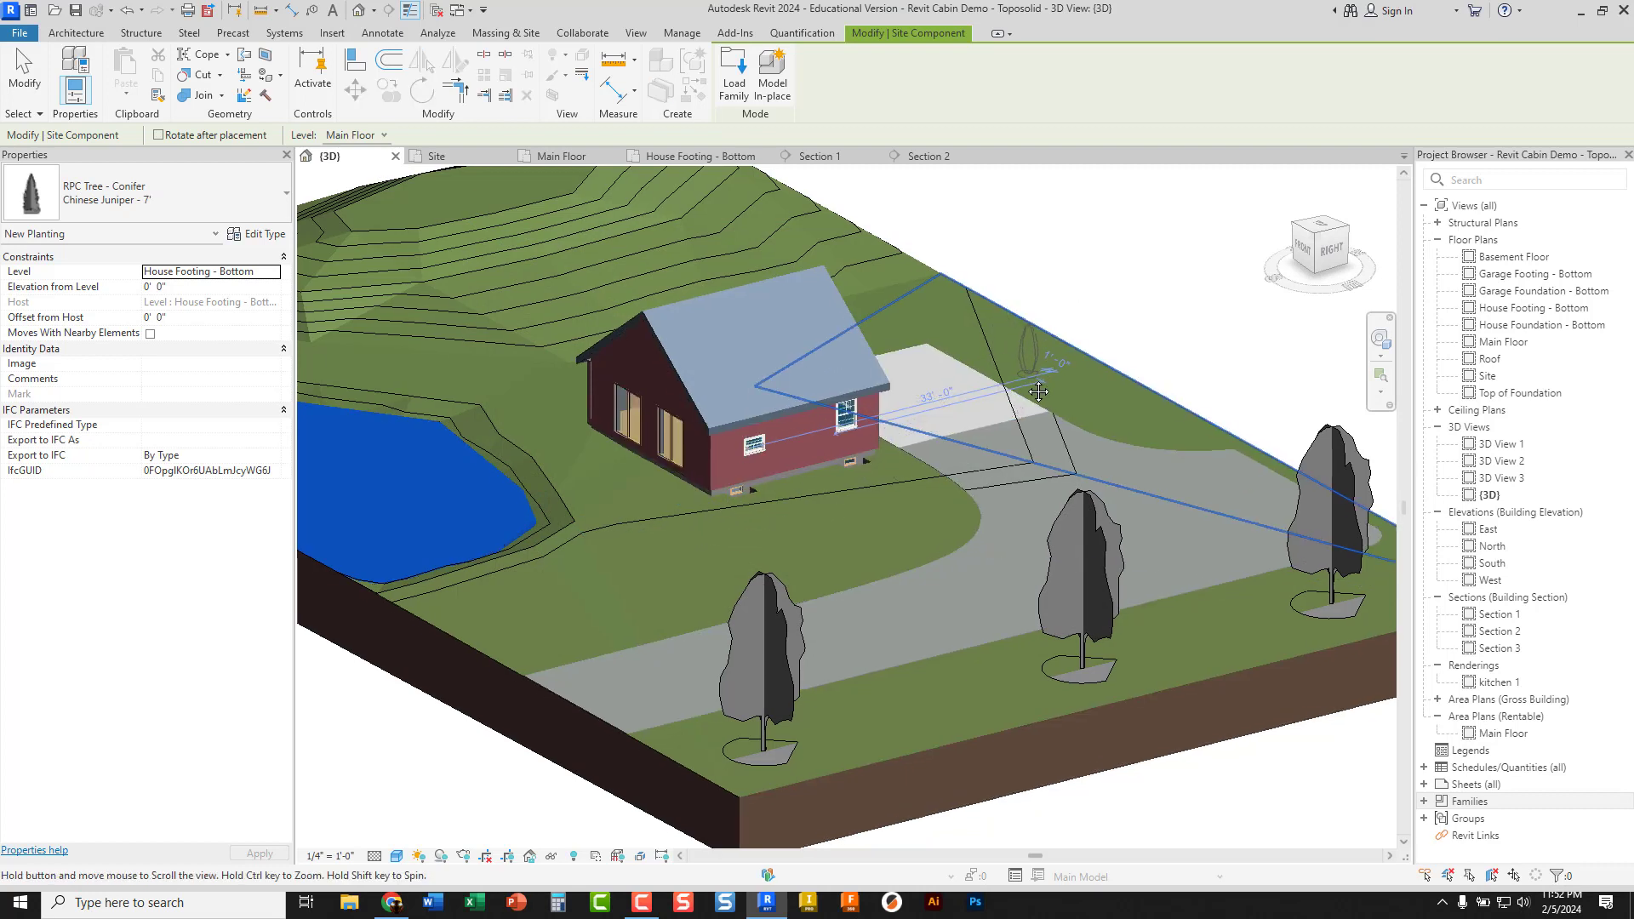
# Place two Douglas Fir - 20' conifers, one near the site edge and one at upper left
pyautogui.moveTo(1030, 374); pyautogui.dragTo(999, 460, button='middle')
pyautogui.click(239, 218)
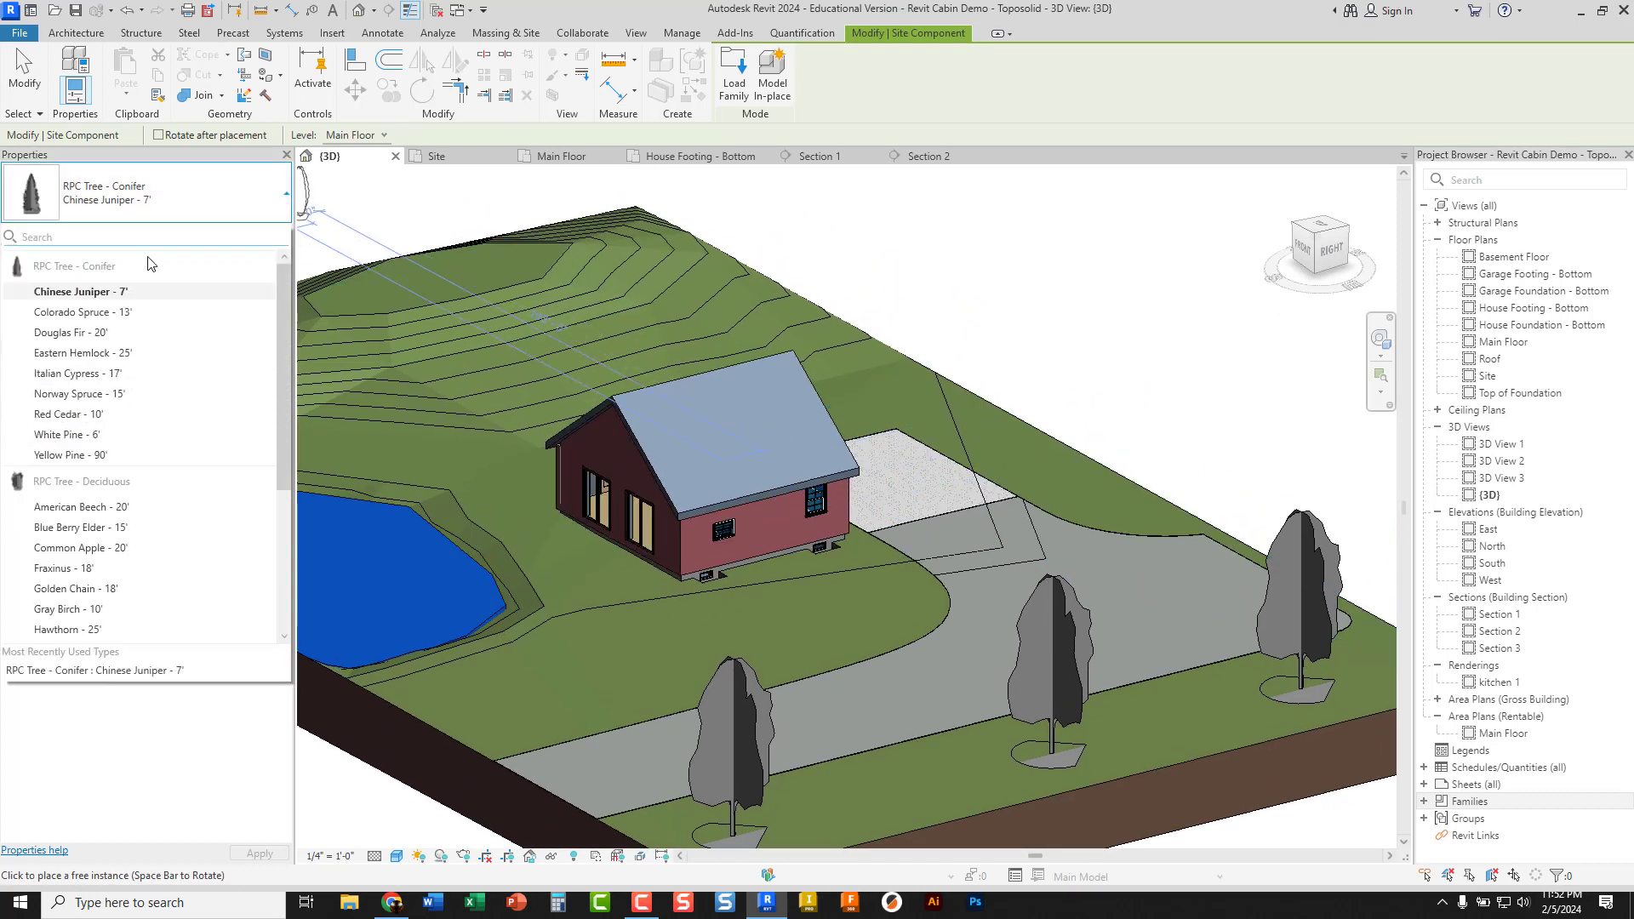
pyautogui.click(85, 334)
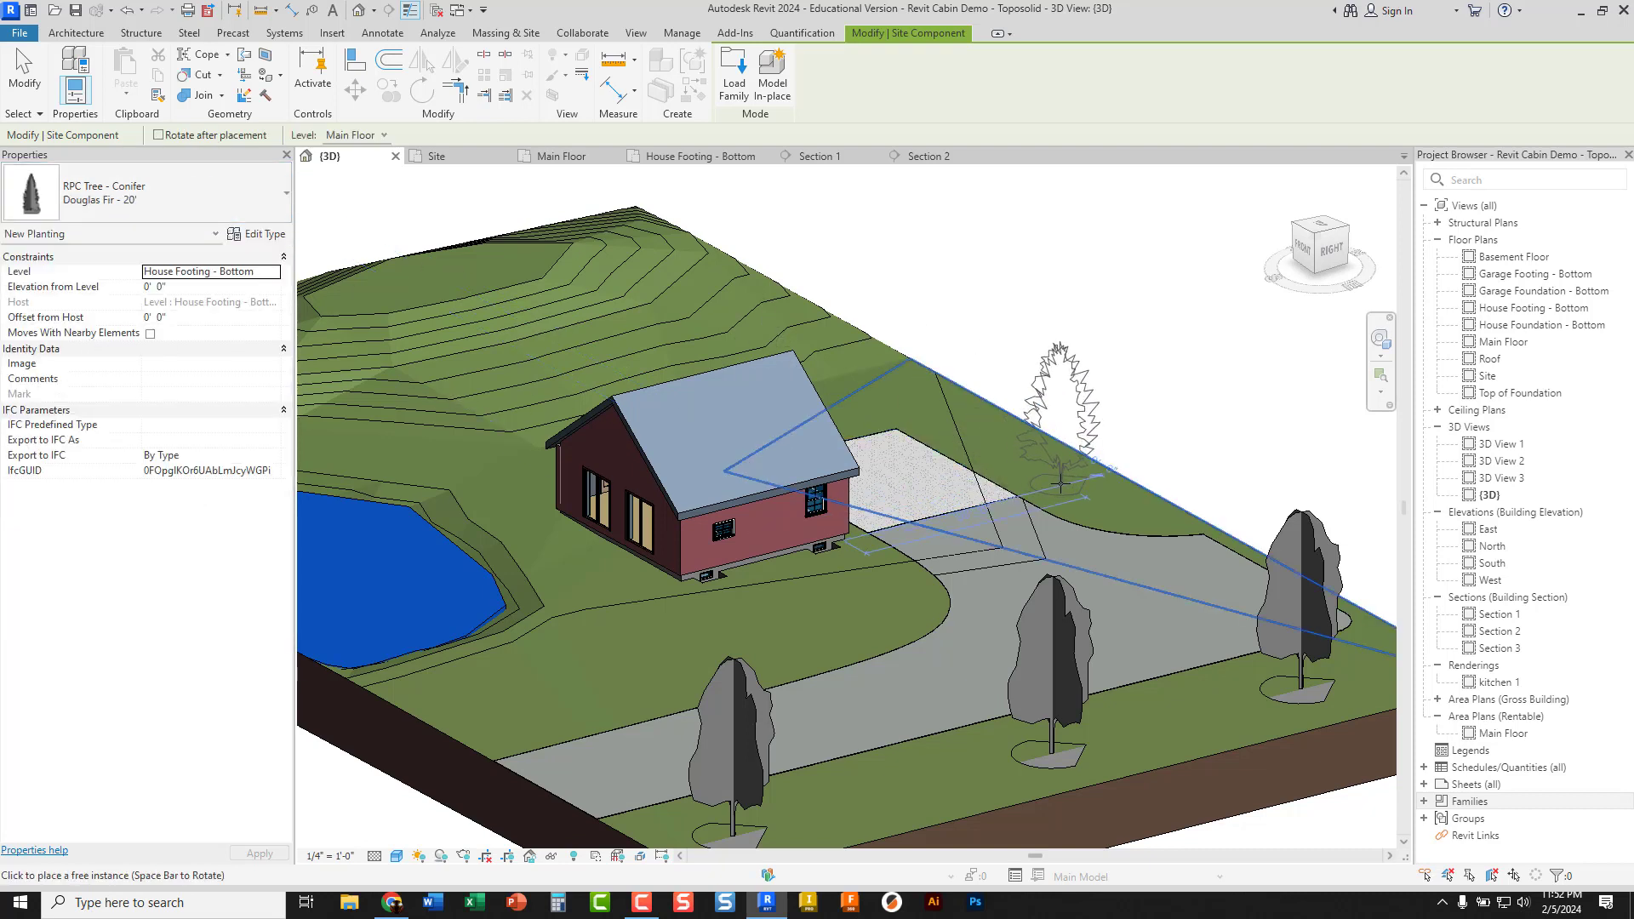
pyautogui.click(965, 444)
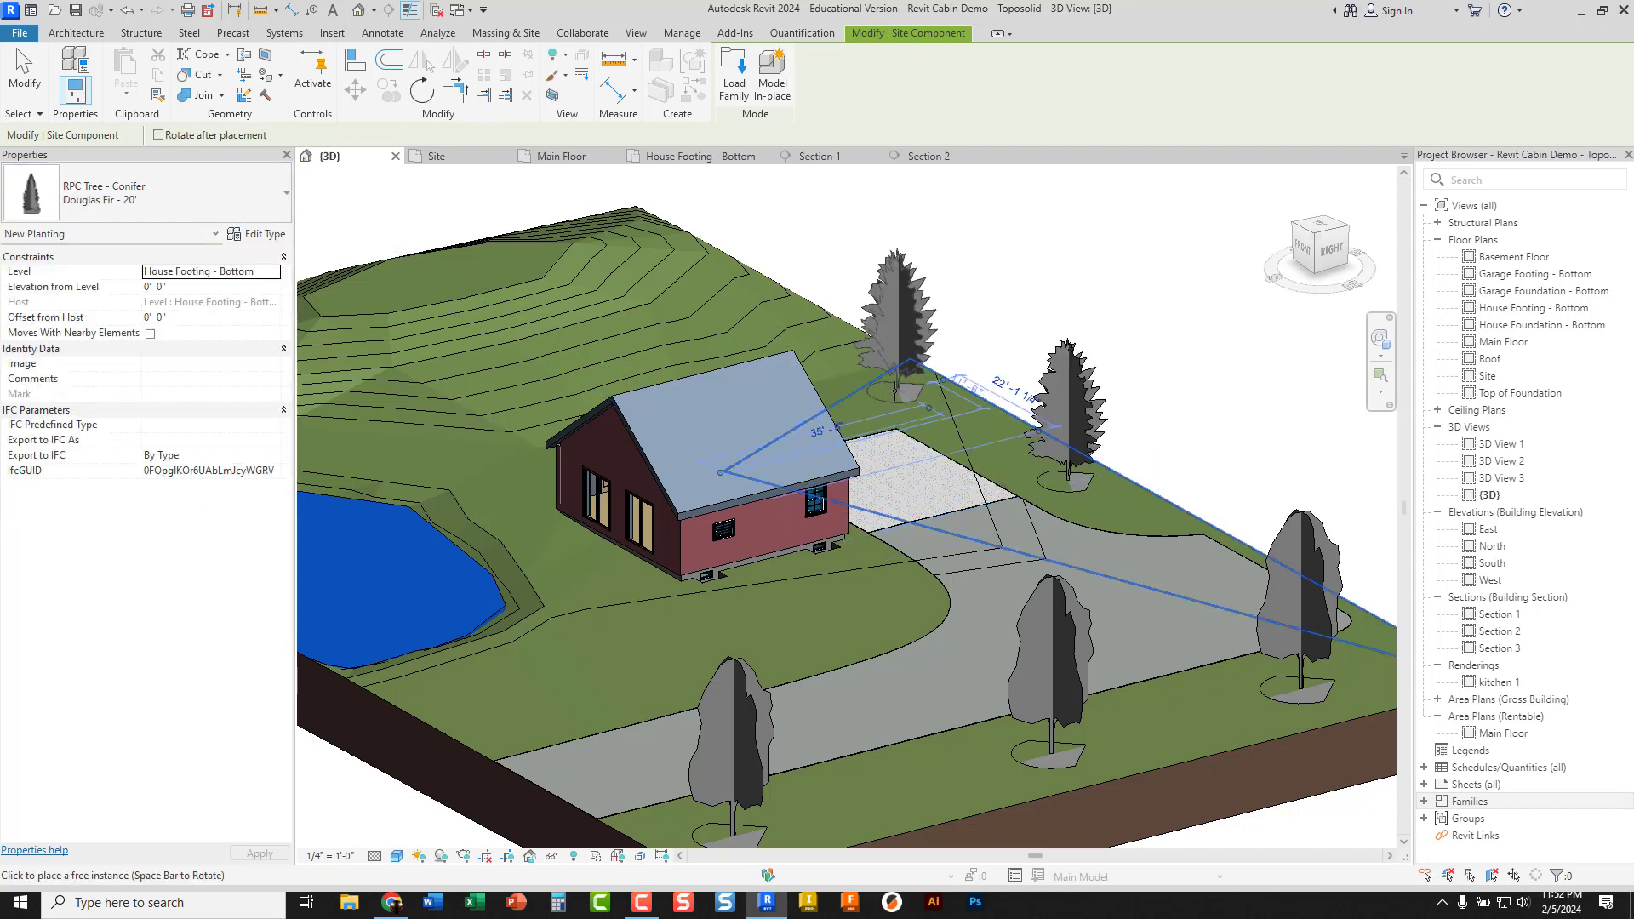
pyautogui.keyDown('shift'); pyautogui.moveTo(864, 385); pyautogui.dragTo(1038, 388, button='middle'); pyautogui.keyUp('shift')
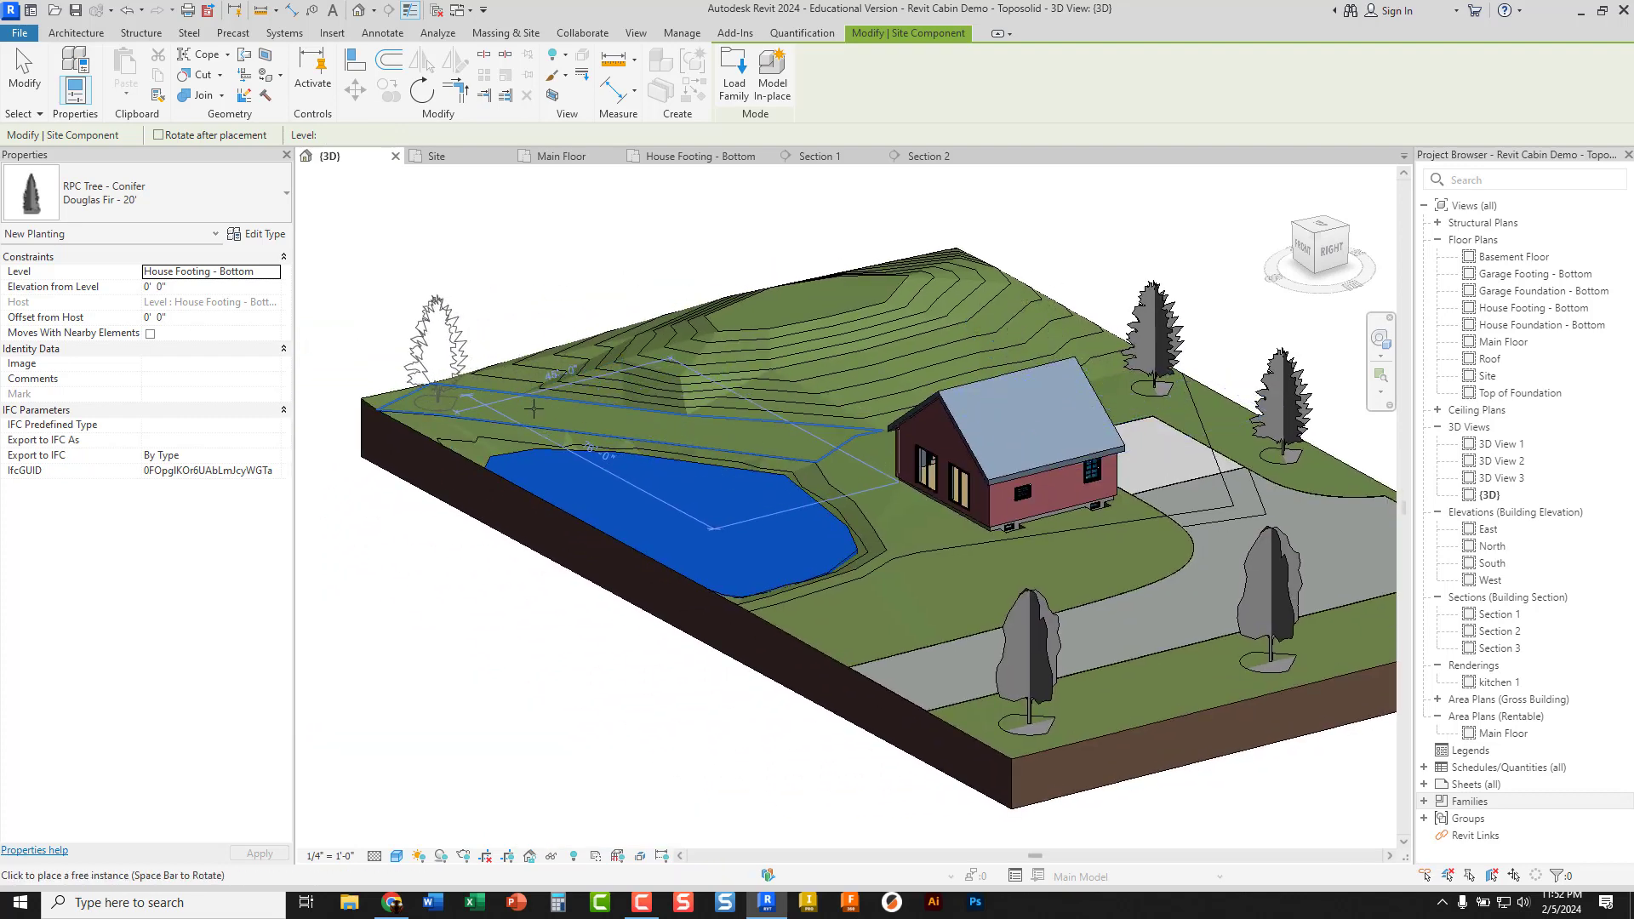
pyautogui.click(437, 399)
# Switch the 3D view's visual style to Realistic
pyautogui.press('Escape')
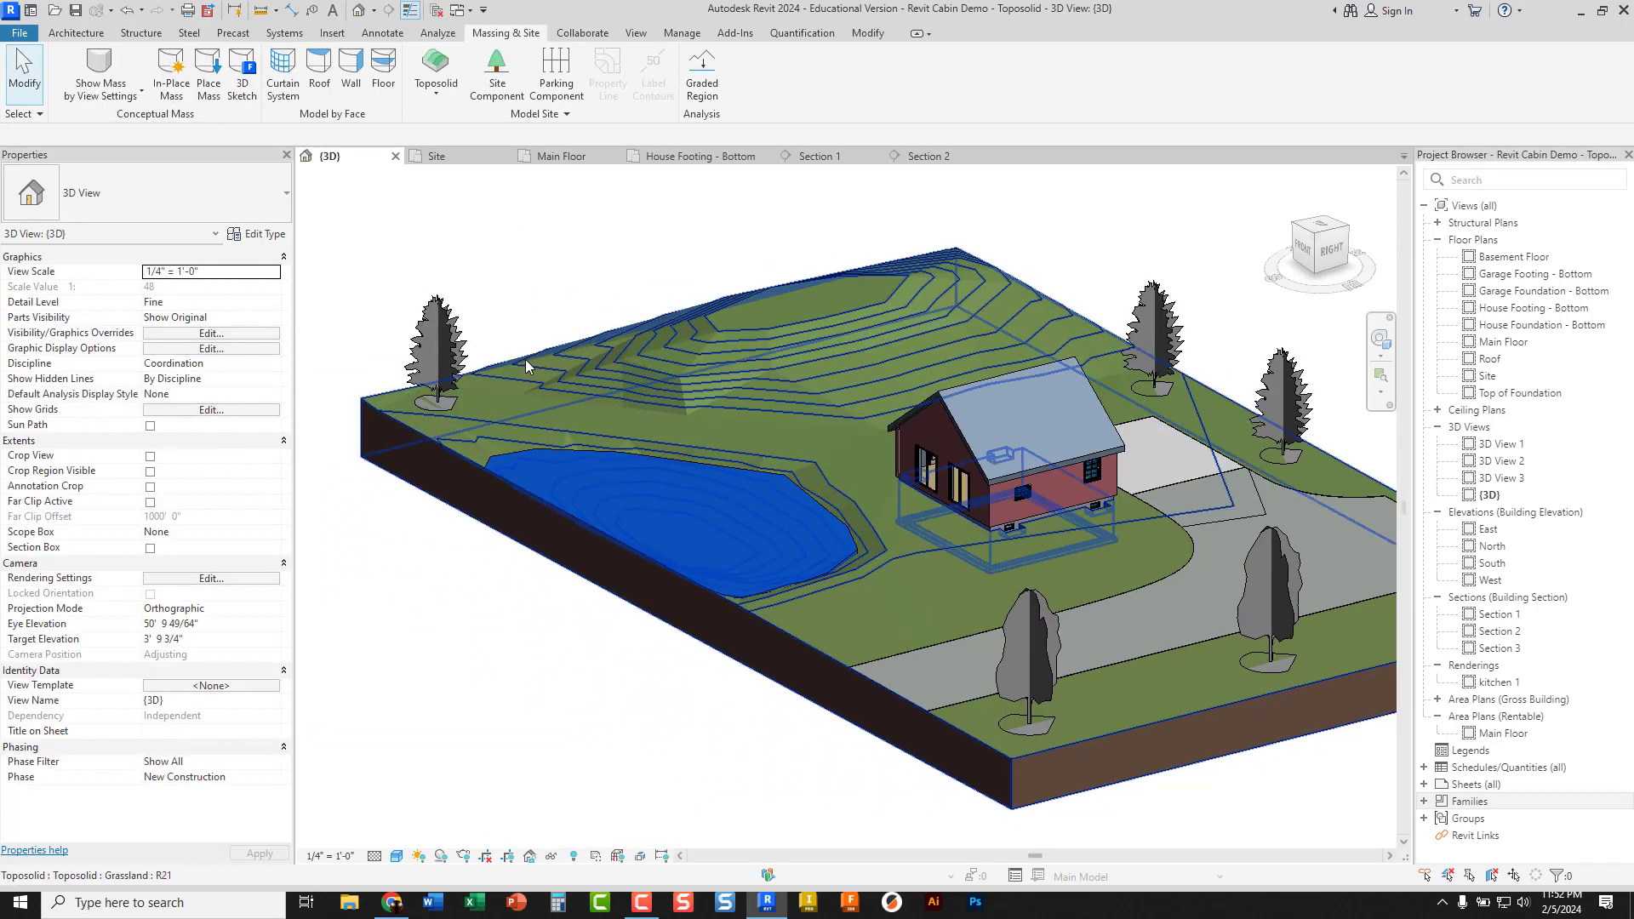
pyautogui.click(395, 855)
pyautogui.click(434, 833)
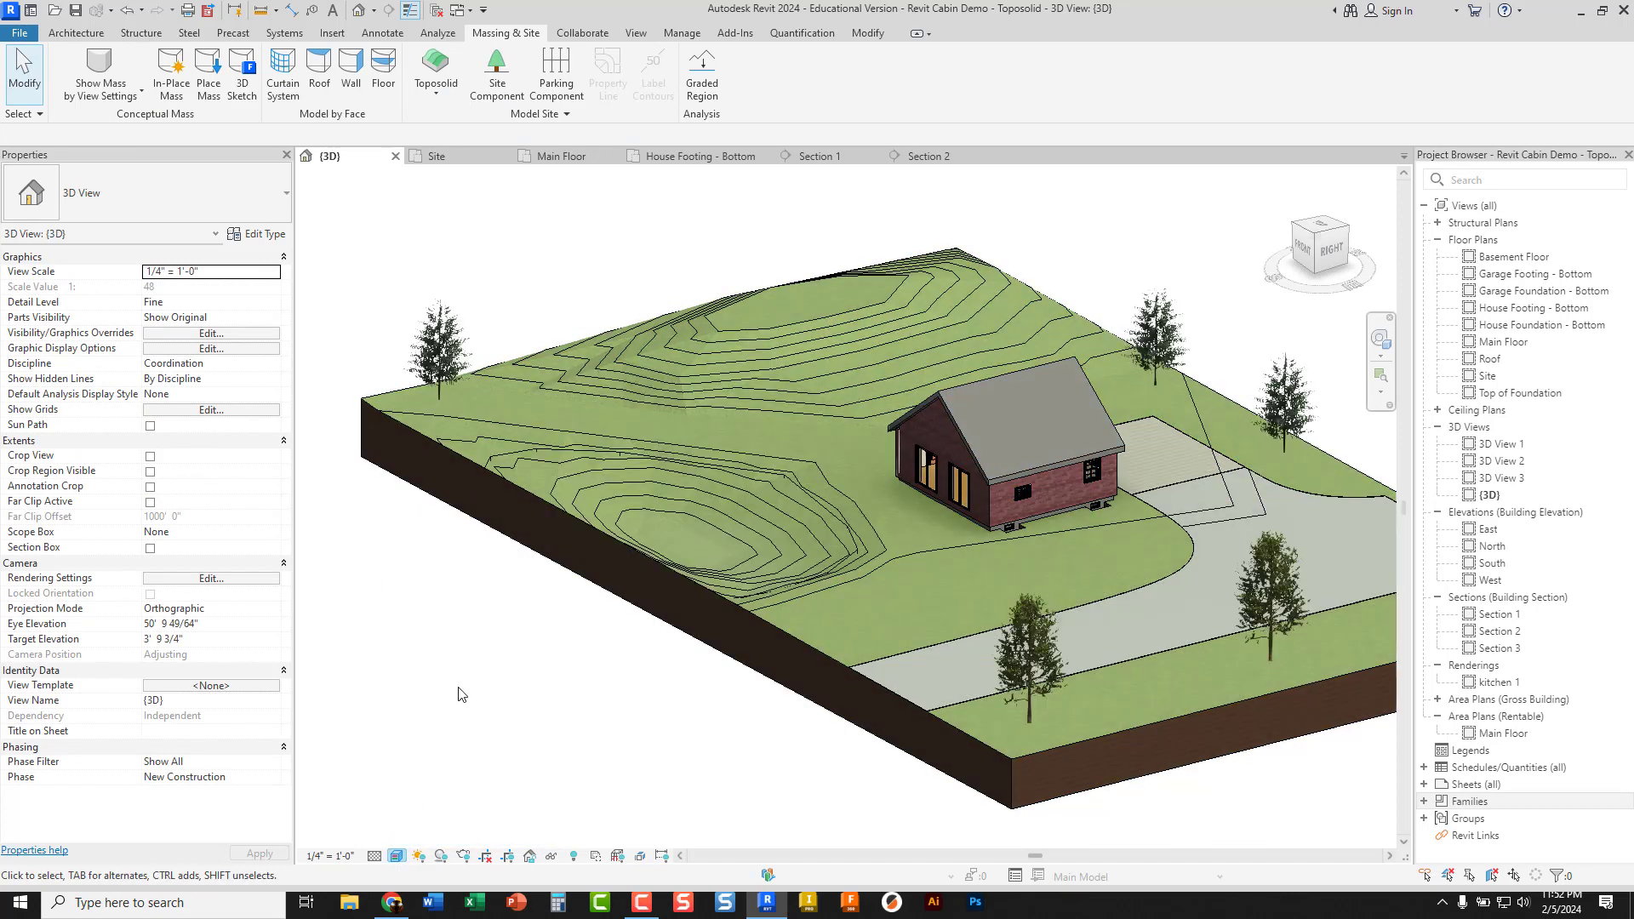
# Orbit and zoom in close on the side door and its basement window well
pyautogui.keyDown('shift'); pyautogui.moveTo(583, 655); pyautogui.dragTo(666, 595, button='middle'); pyautogui.keyUp('shift')
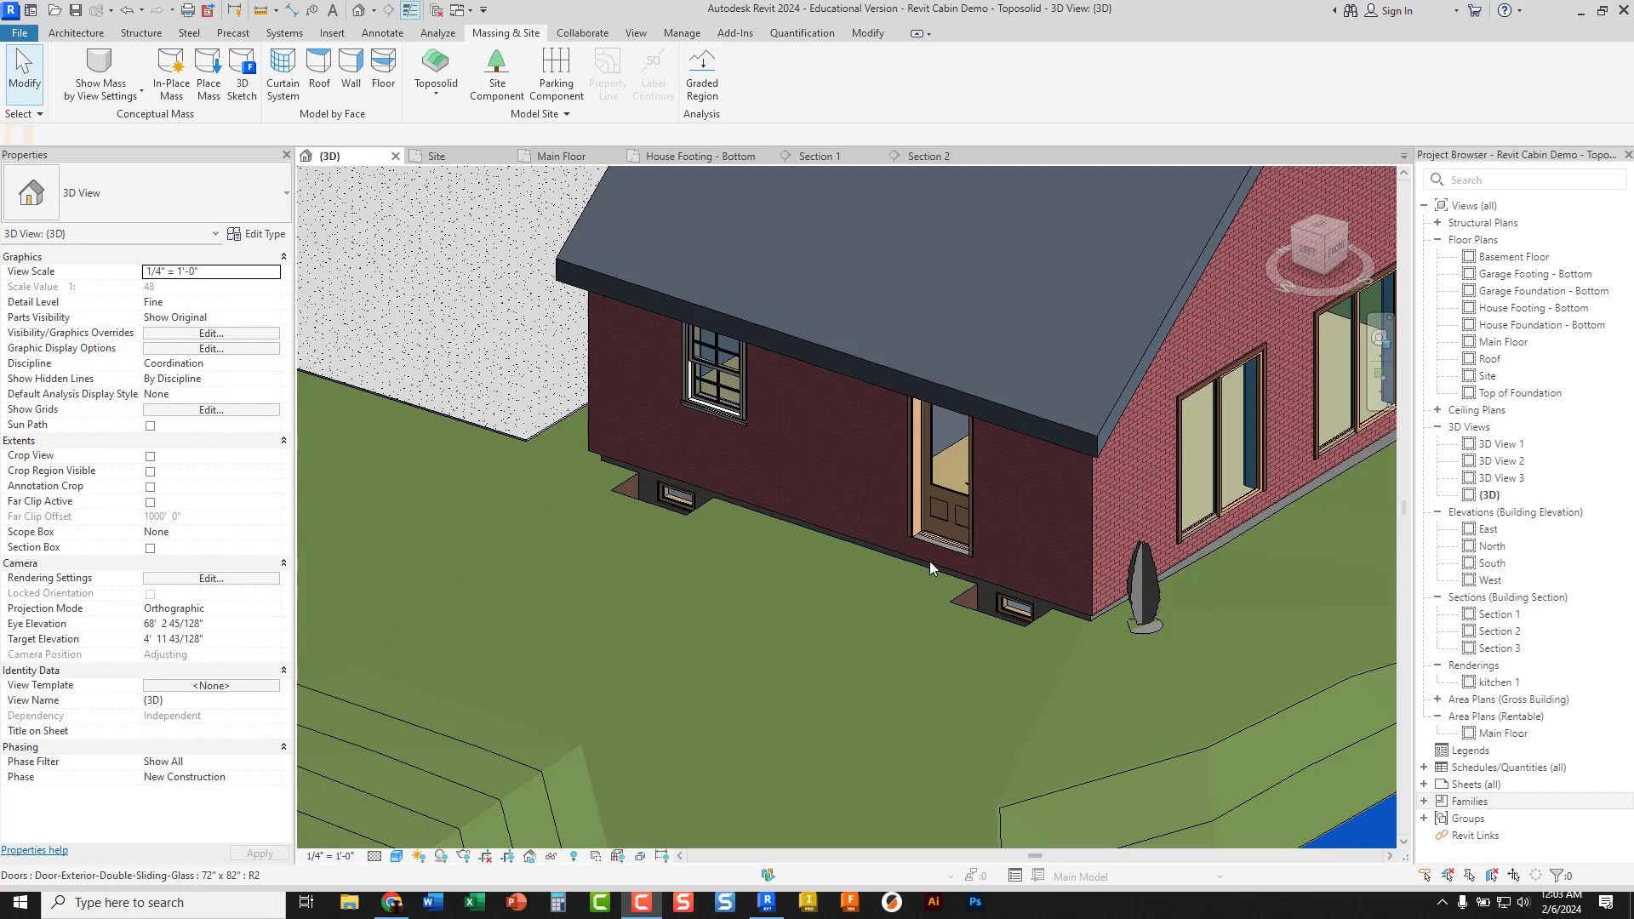
pyautogui.scroll(5, 926, 556)
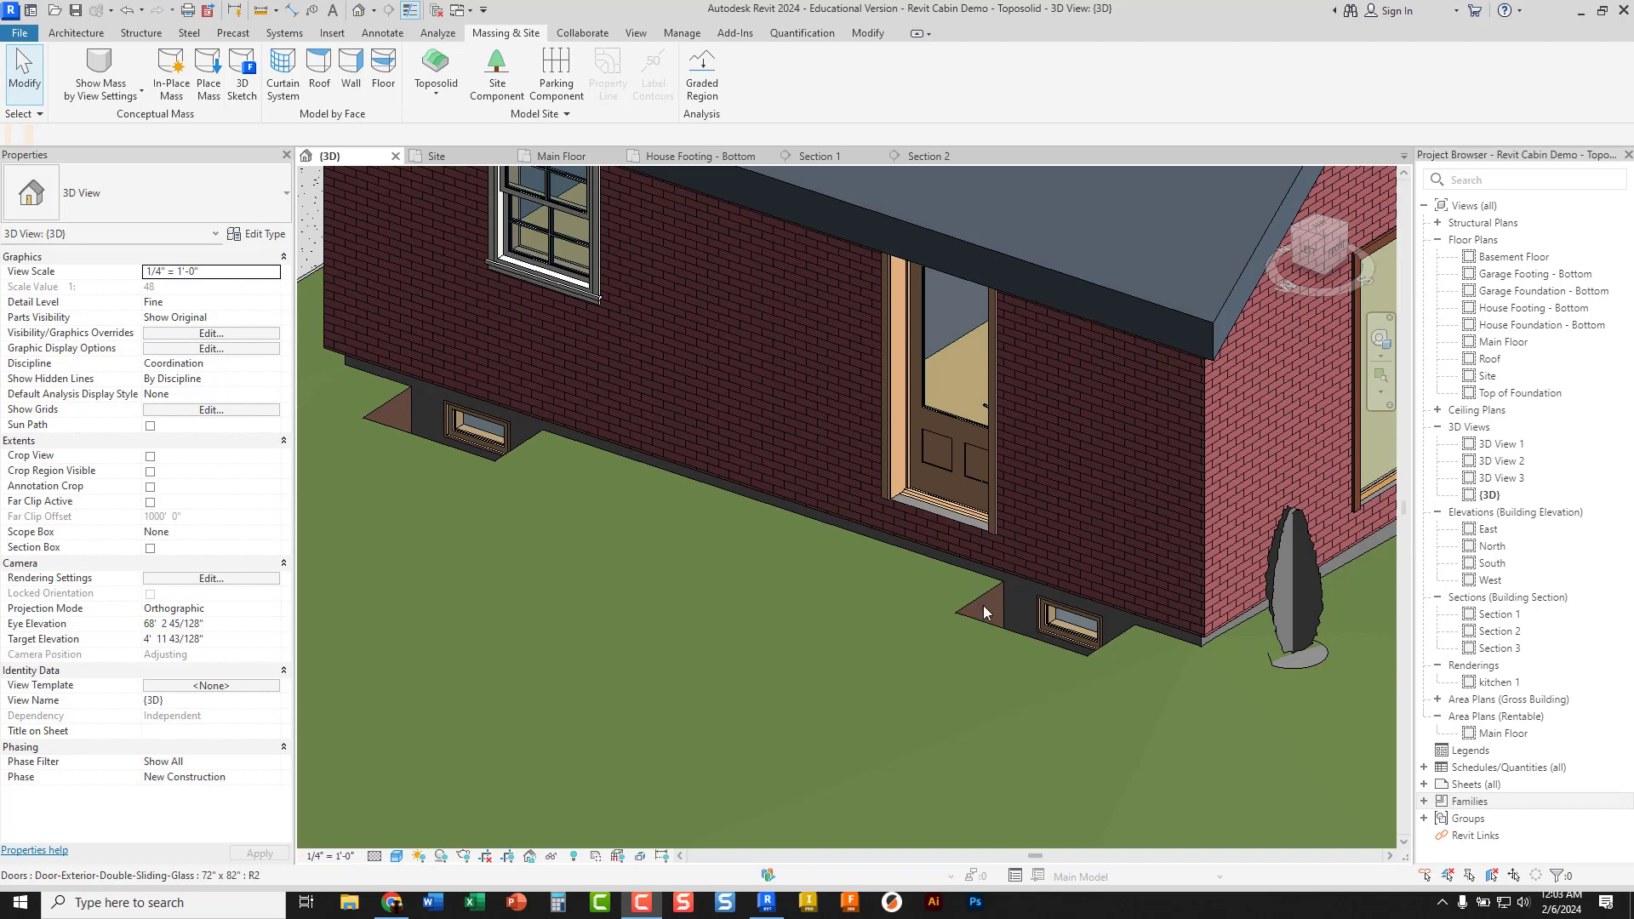
pyautogui.scroll(-1, 1004, 623)
pyautogui.scroll(4, 999, 623)
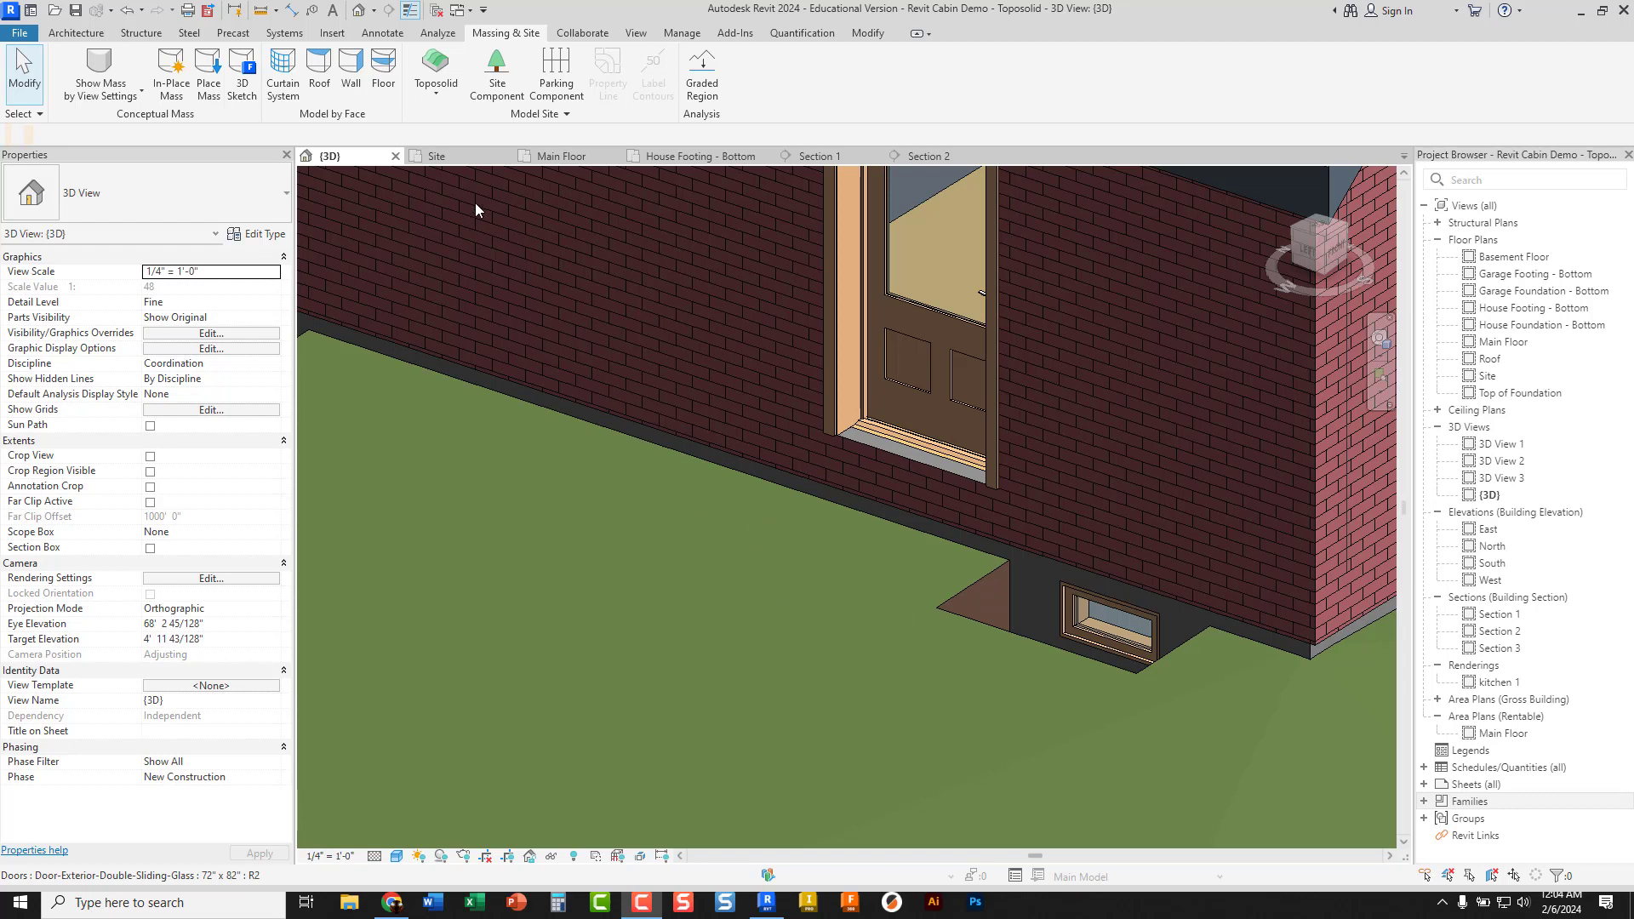
# In the Site plan, temporarily hide the roof to expose the walls below
pyautogui.click(454, 161)
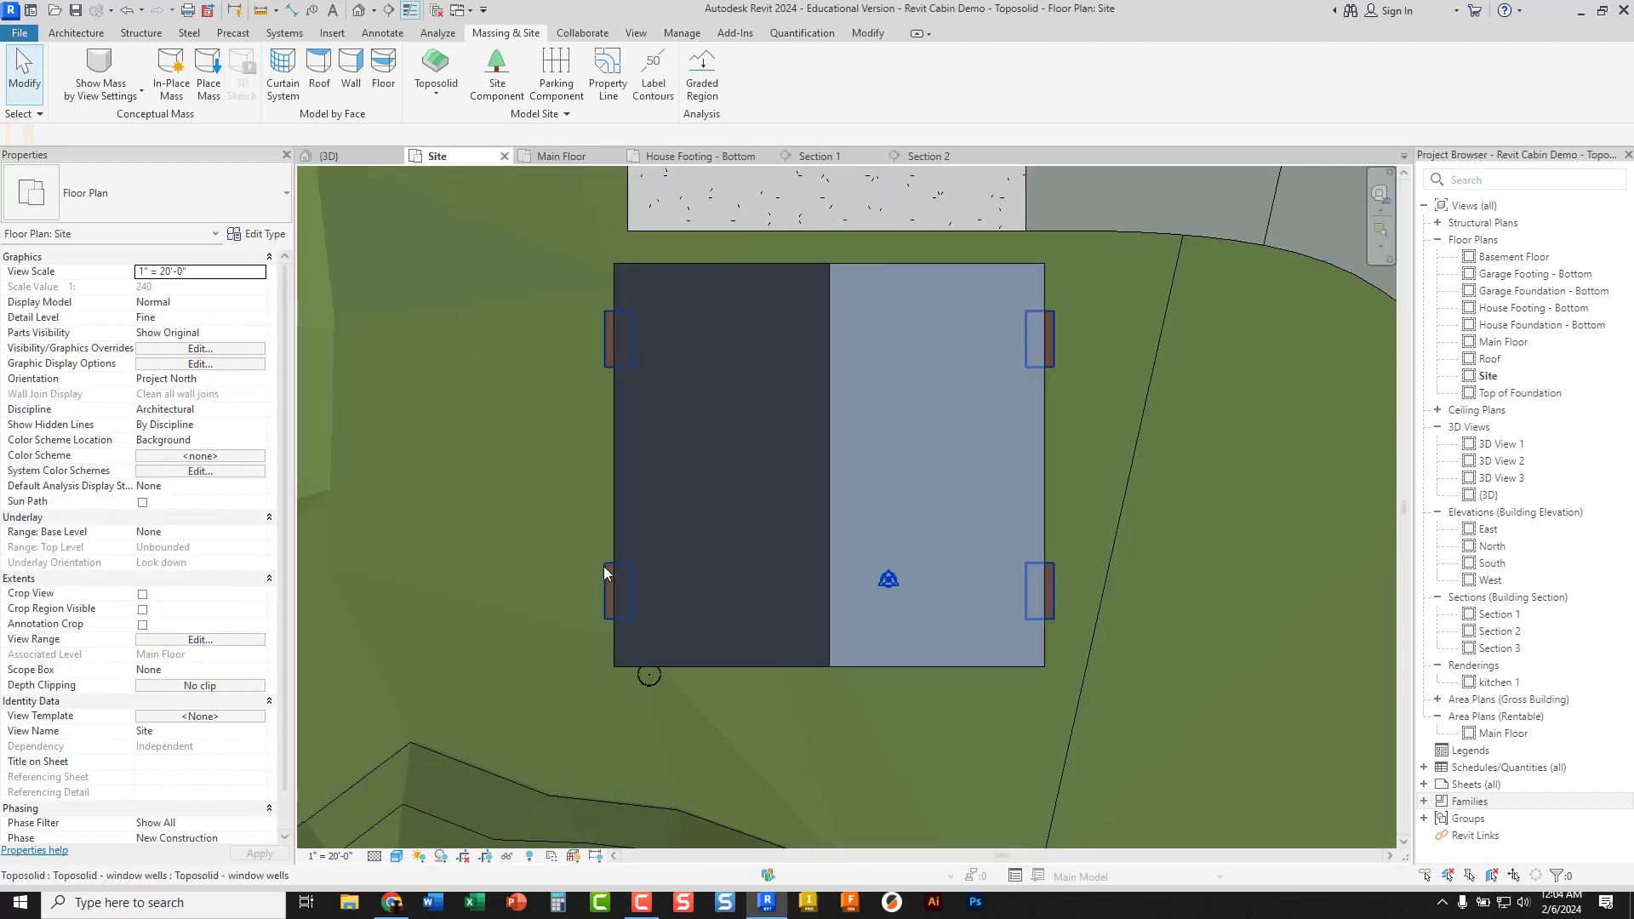
pyautogui.scroll(2, 608, 566)
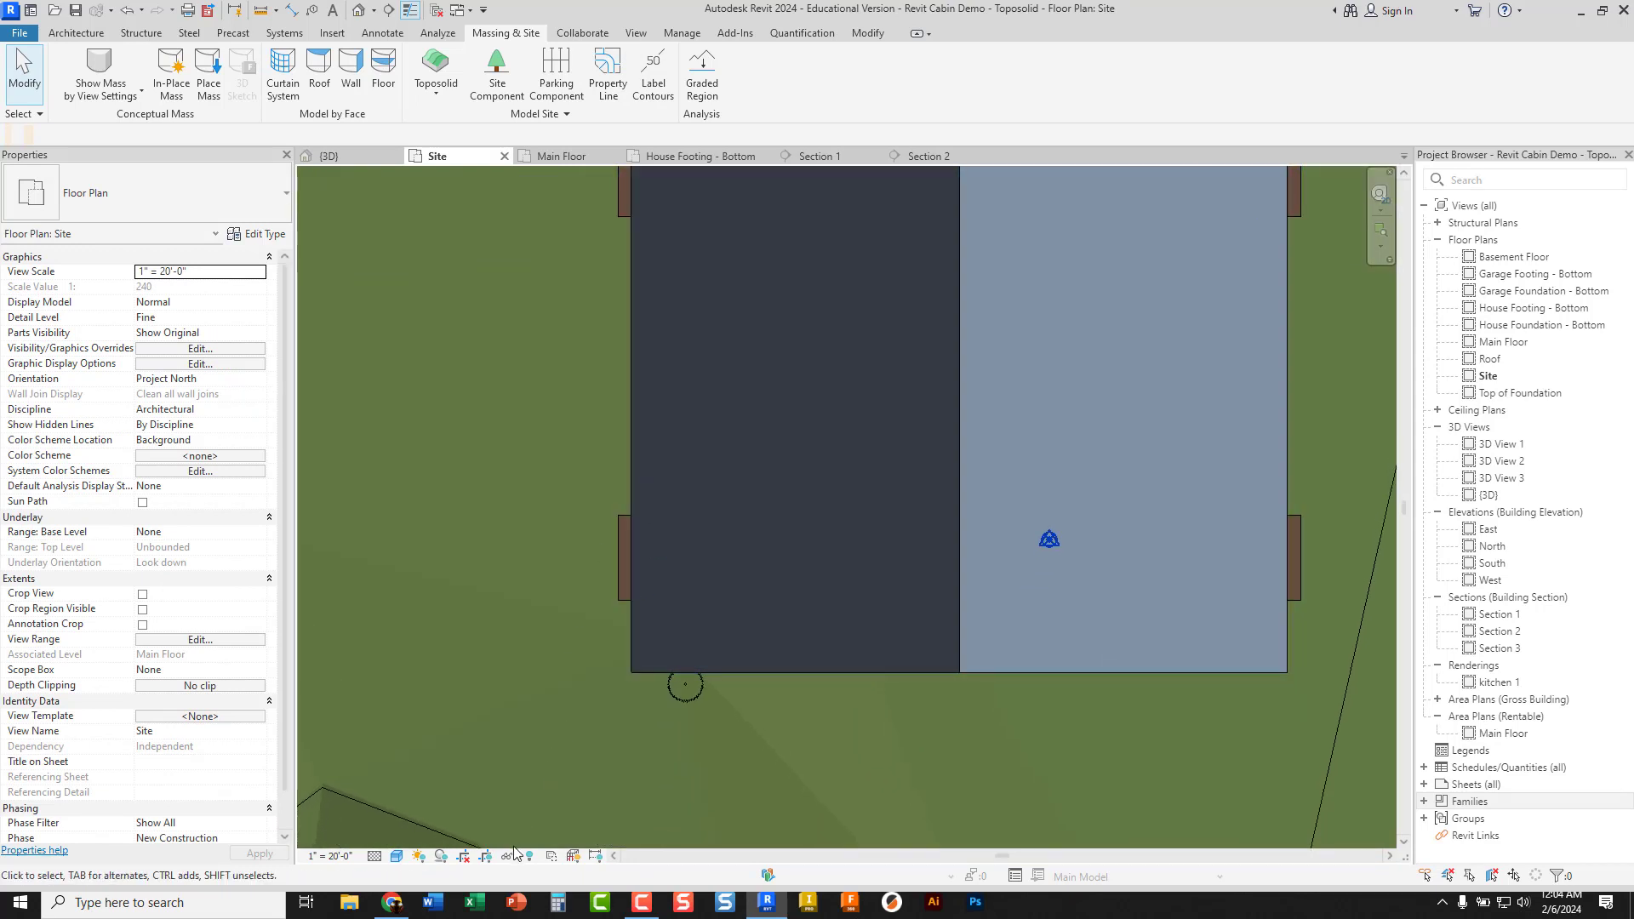
pyautogui.click(633, 497)
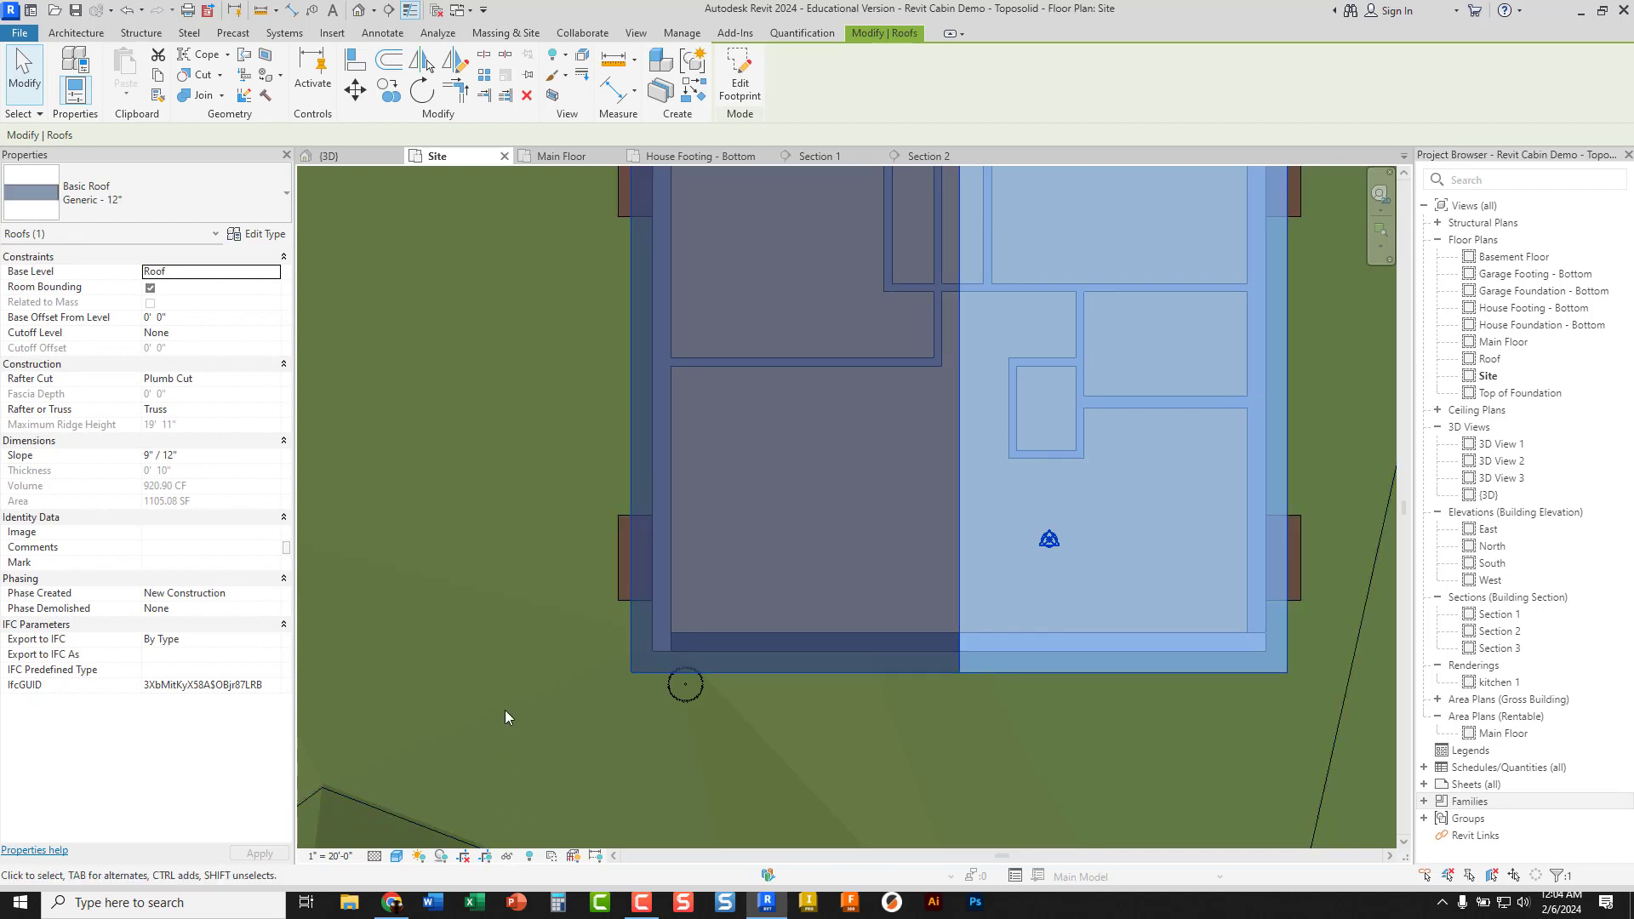
pyautogui.click(508, 856)
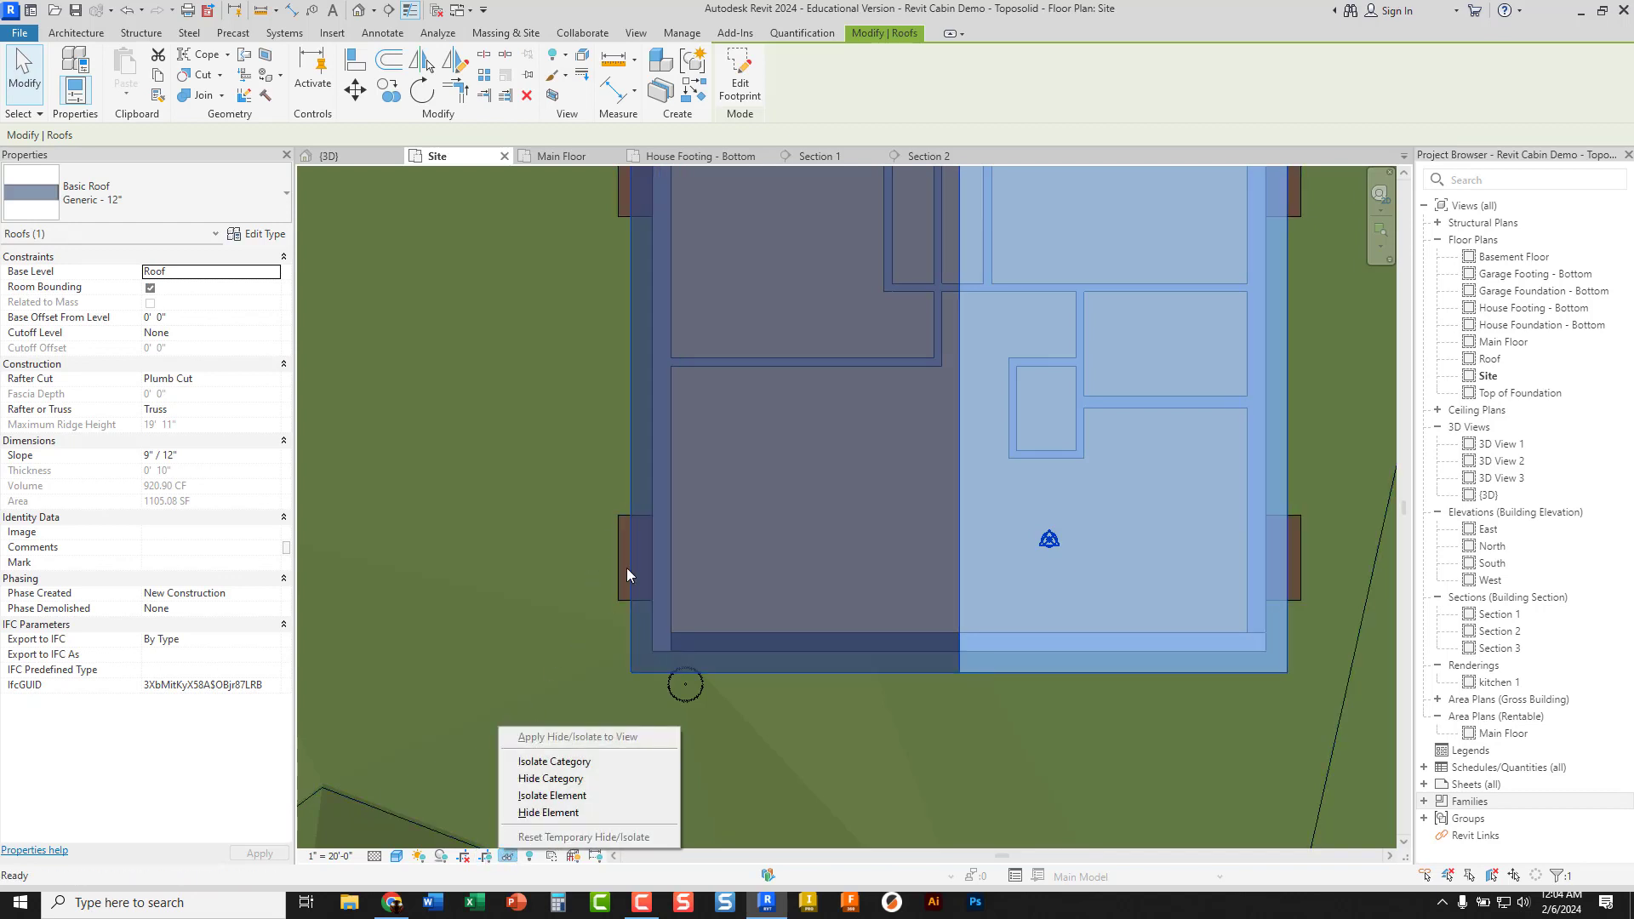
pyautogui.click(548, 812)
pyautogui.scroll(5, 652, 464)
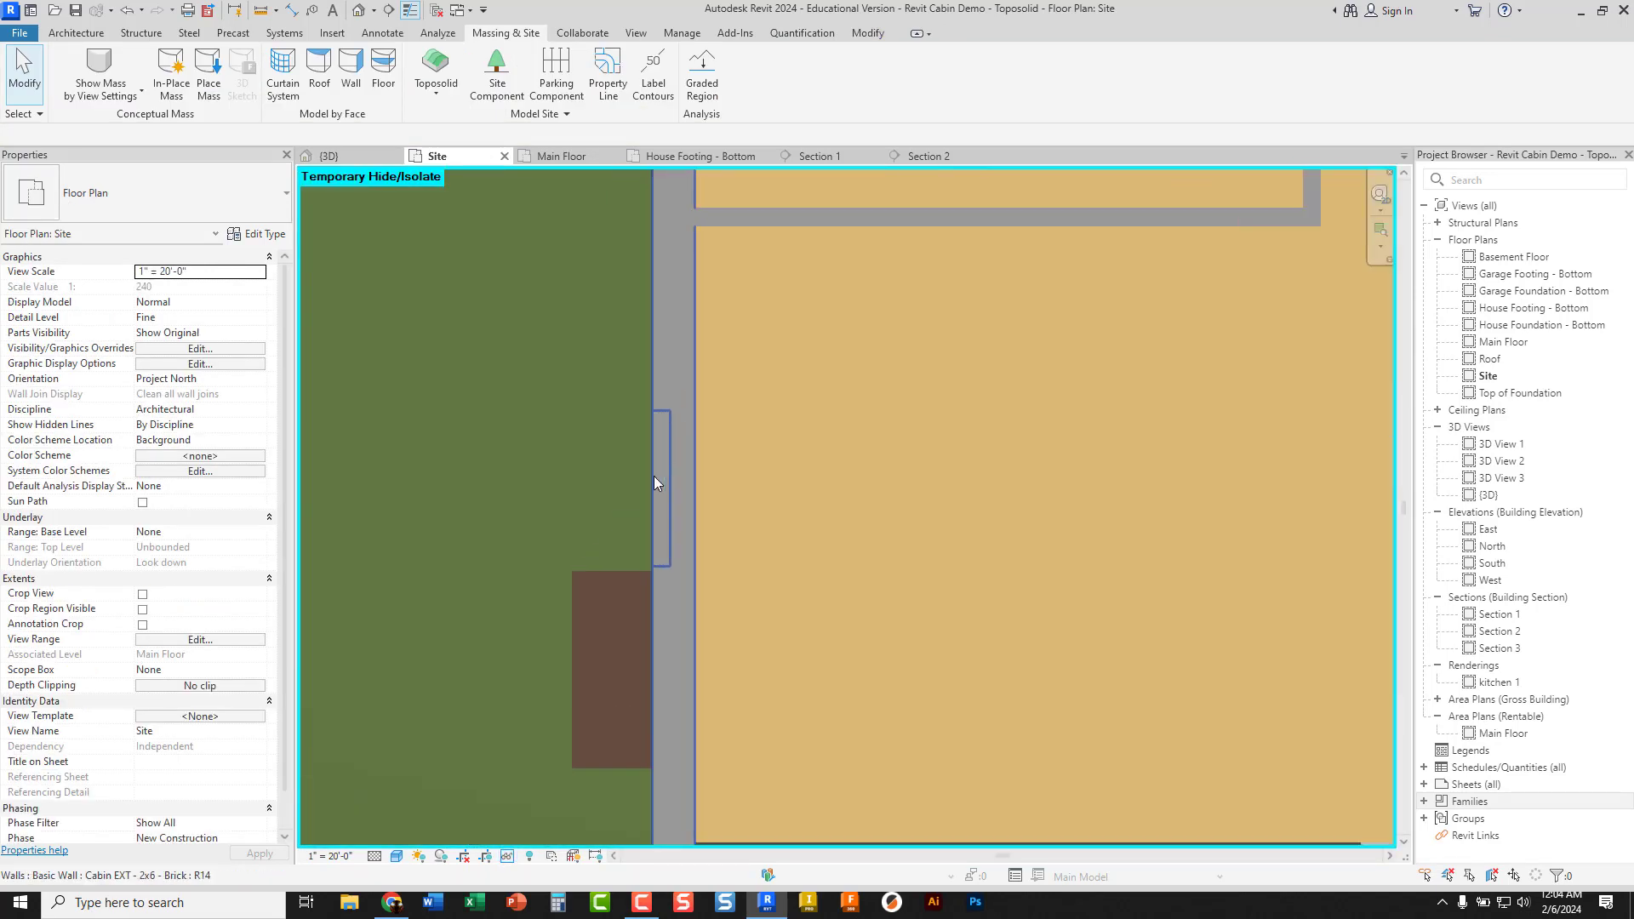
pyautogui.scroll(1, 653, 483)
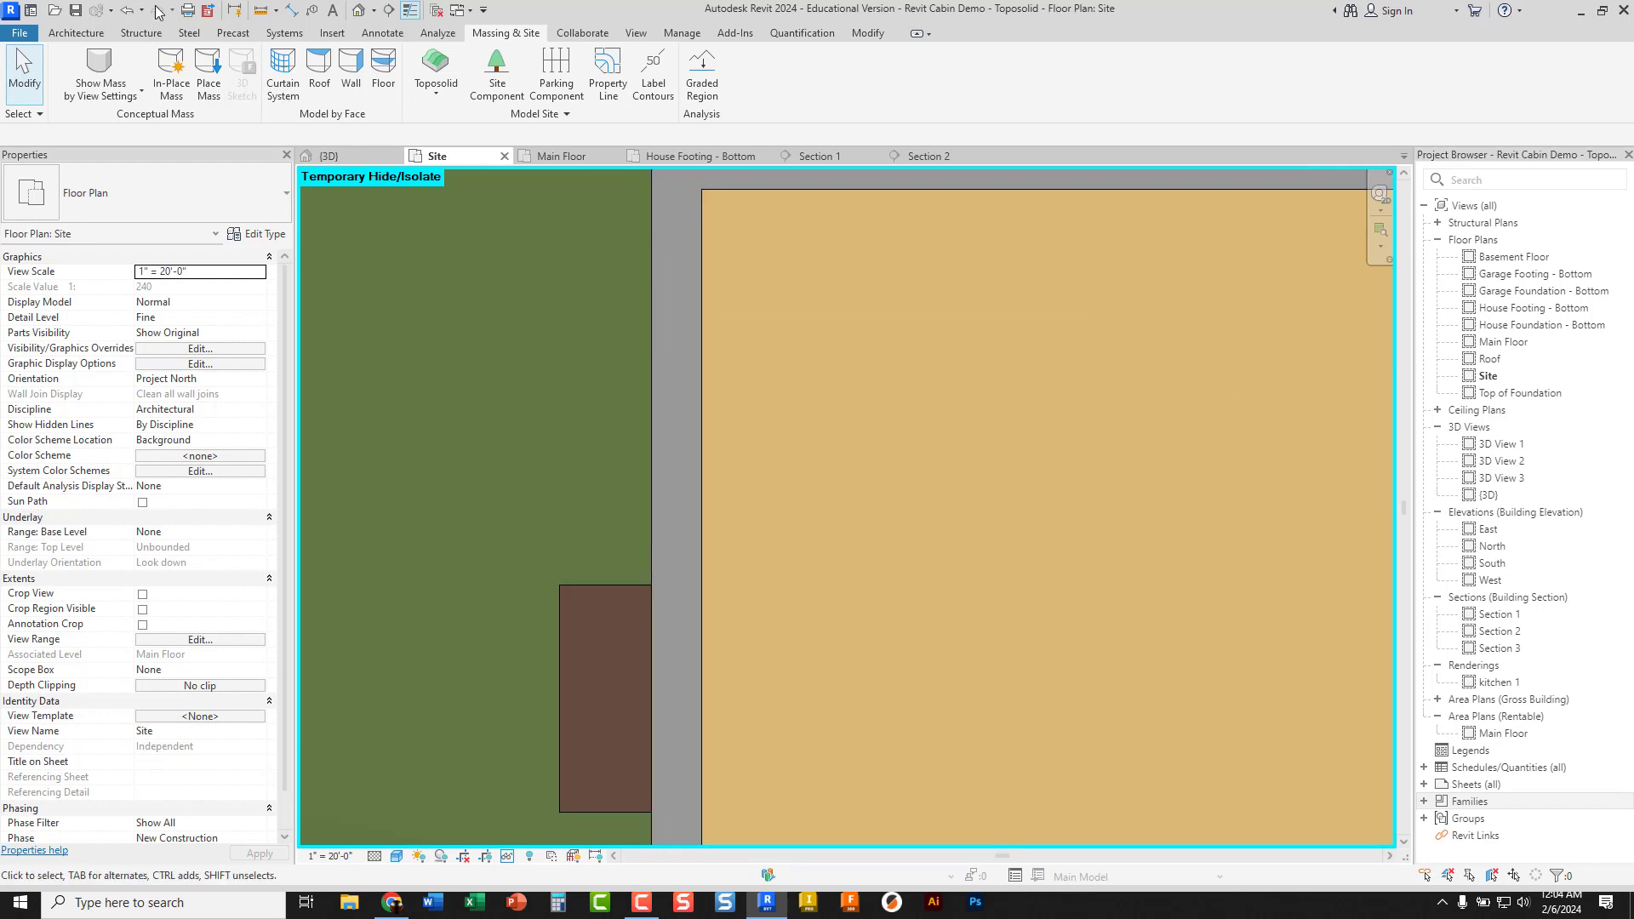
pyautogui.click(83, 32)
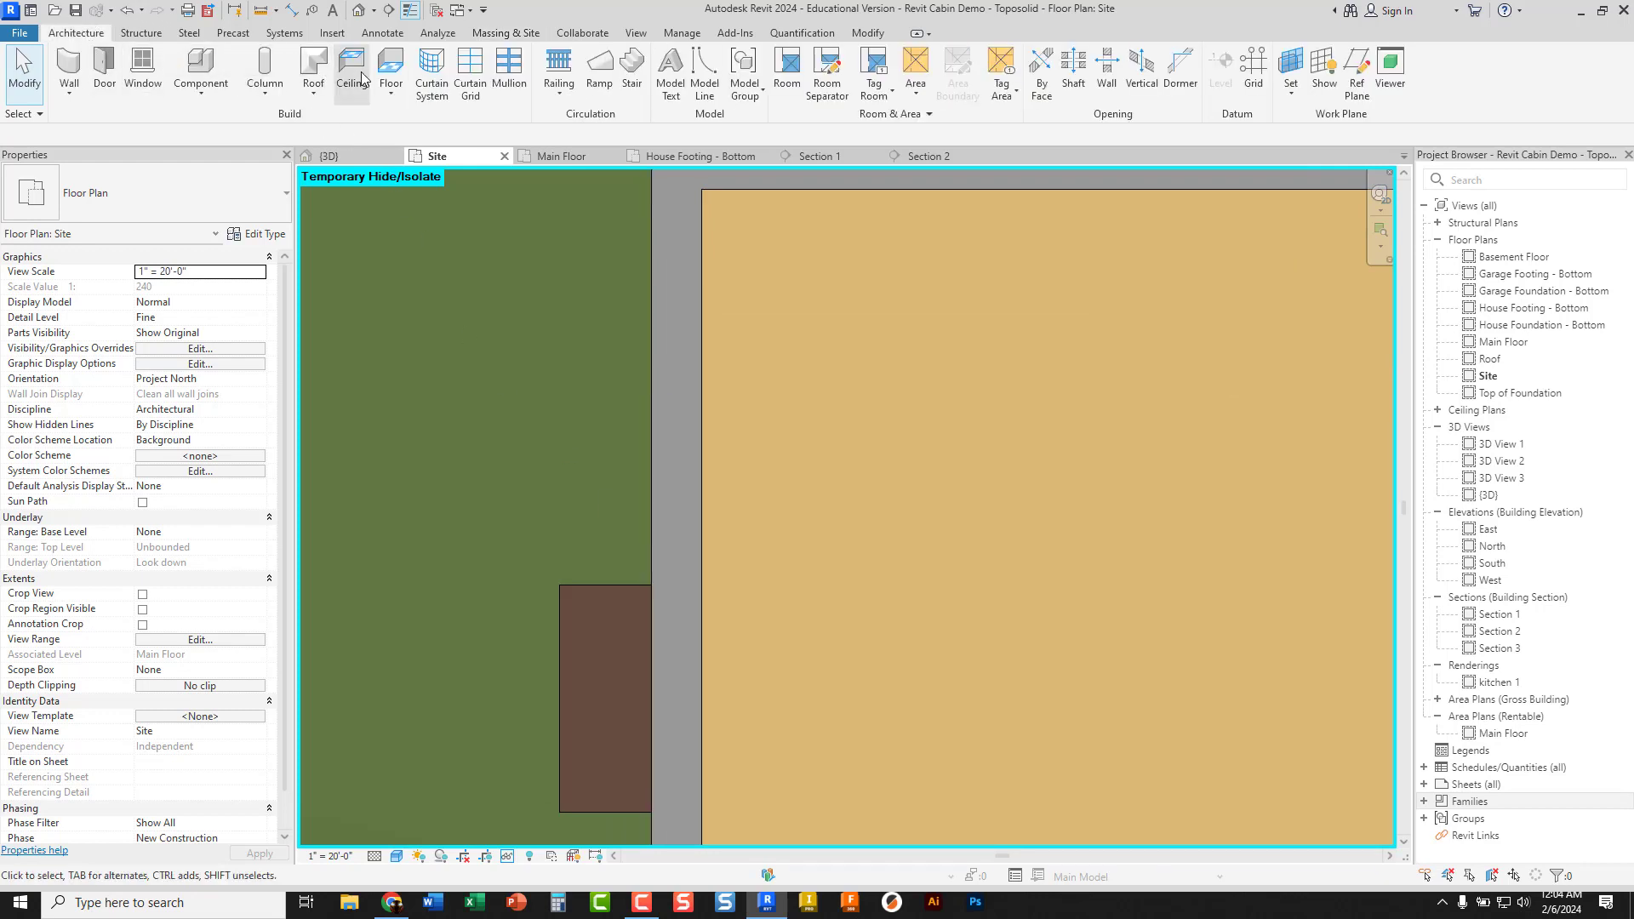
# Start a floor with type concrete floor - 6" and a Rectangle boundary
pyautogui.click(389, 66)
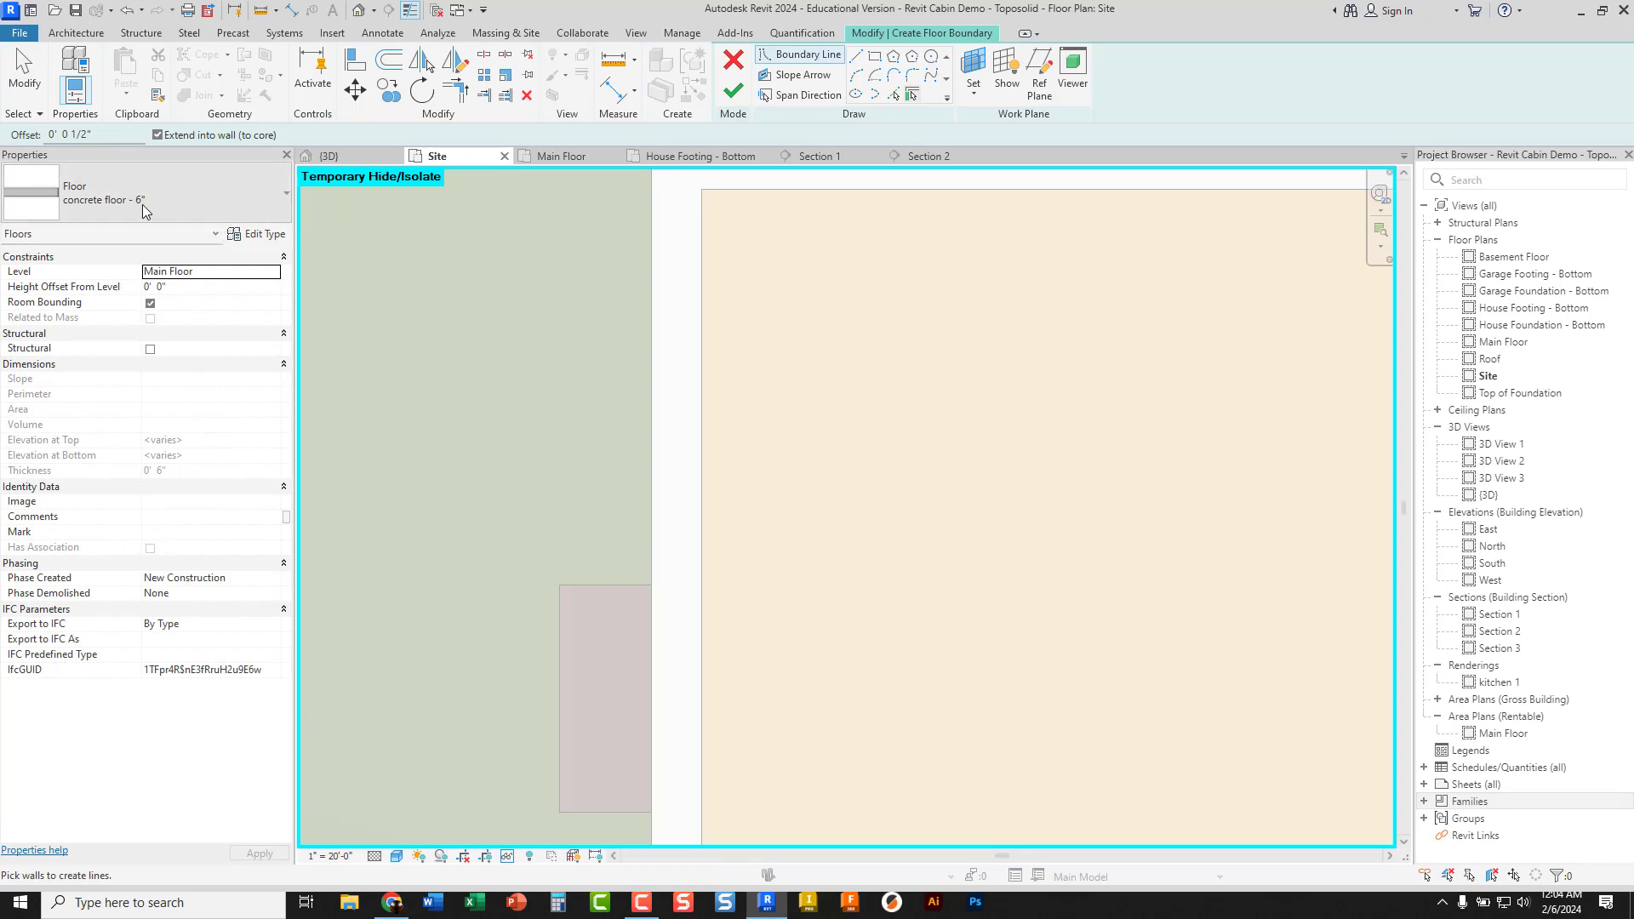
pyautogui.click(242, 196)
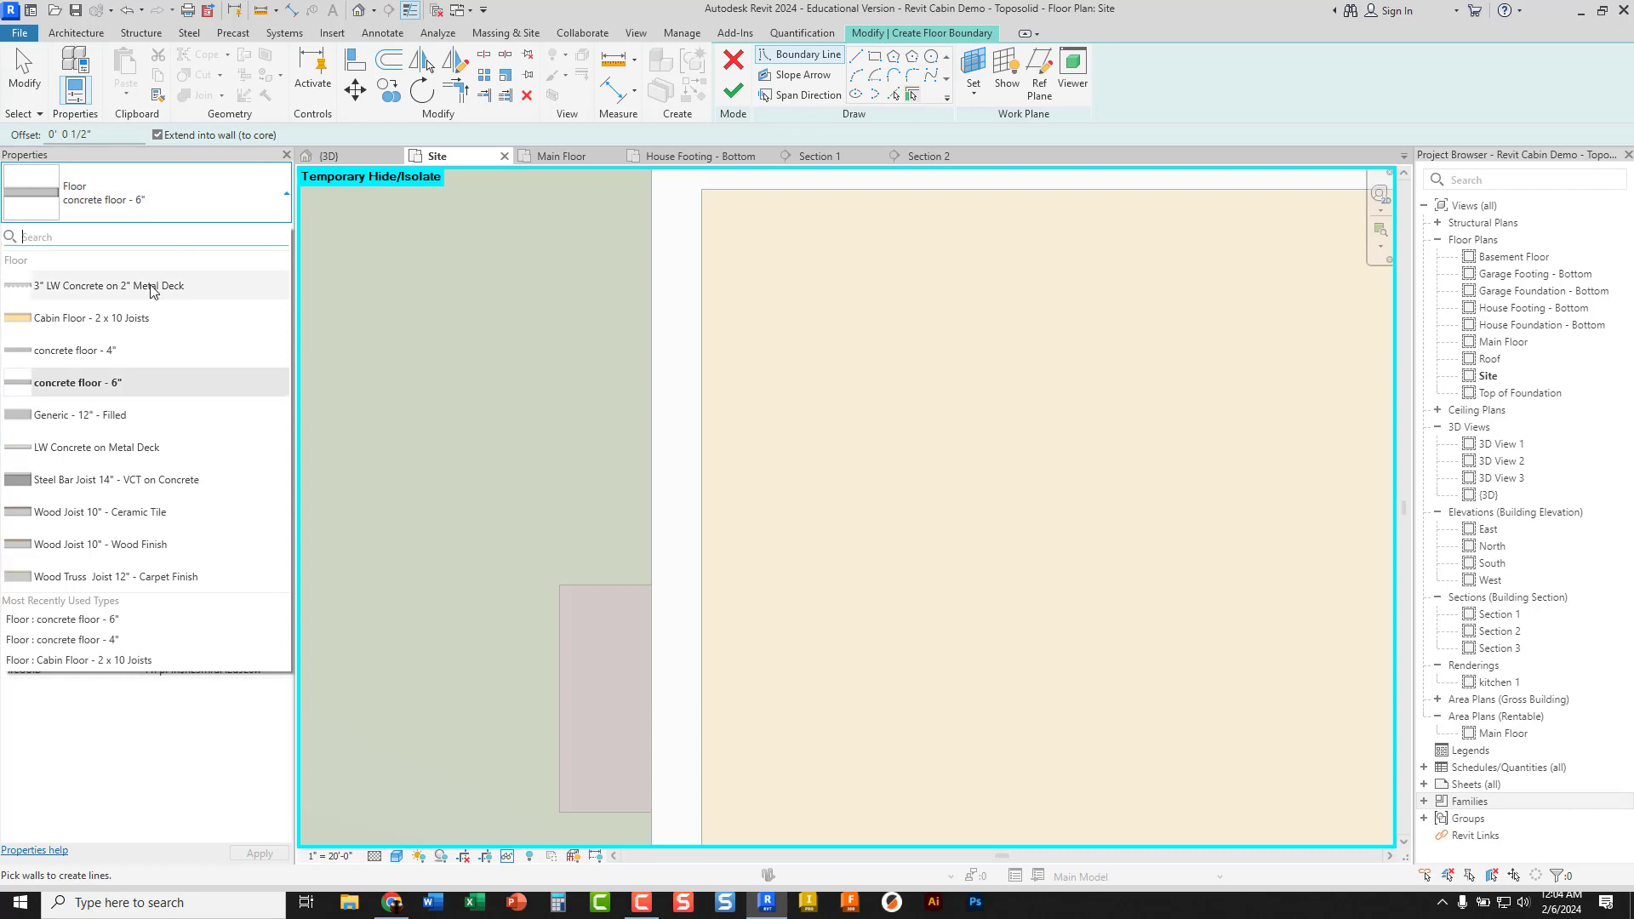
pyautogui.click(124, 354)
pyautogui.click(250, 237)
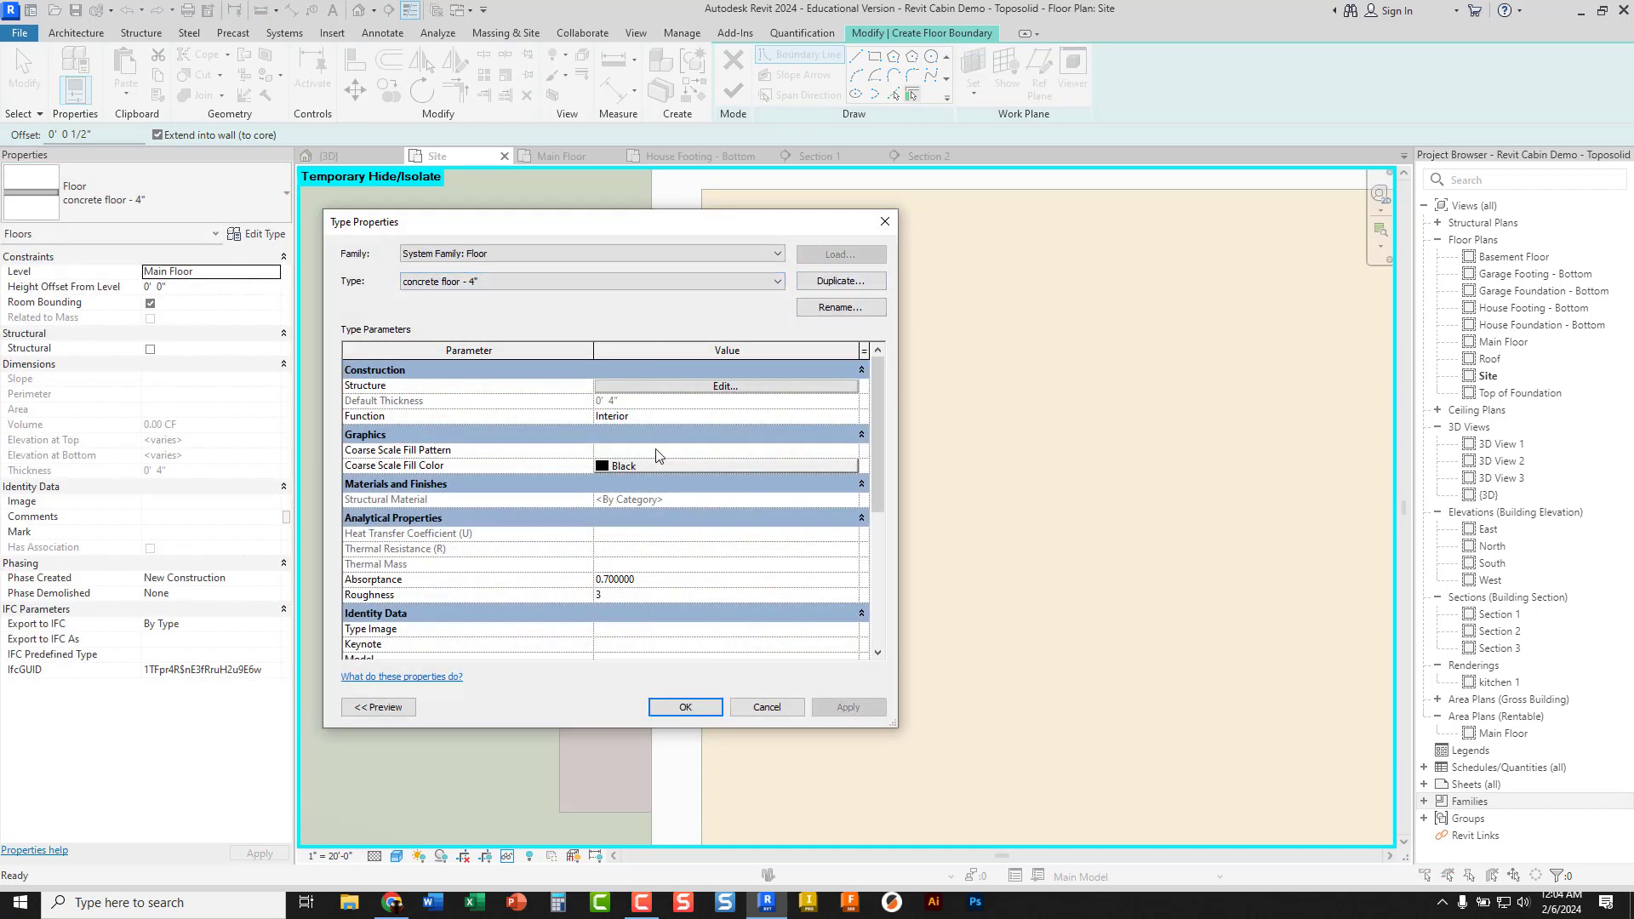
pyautogui.click(766, 707)
pyautogui.click(157, 192)
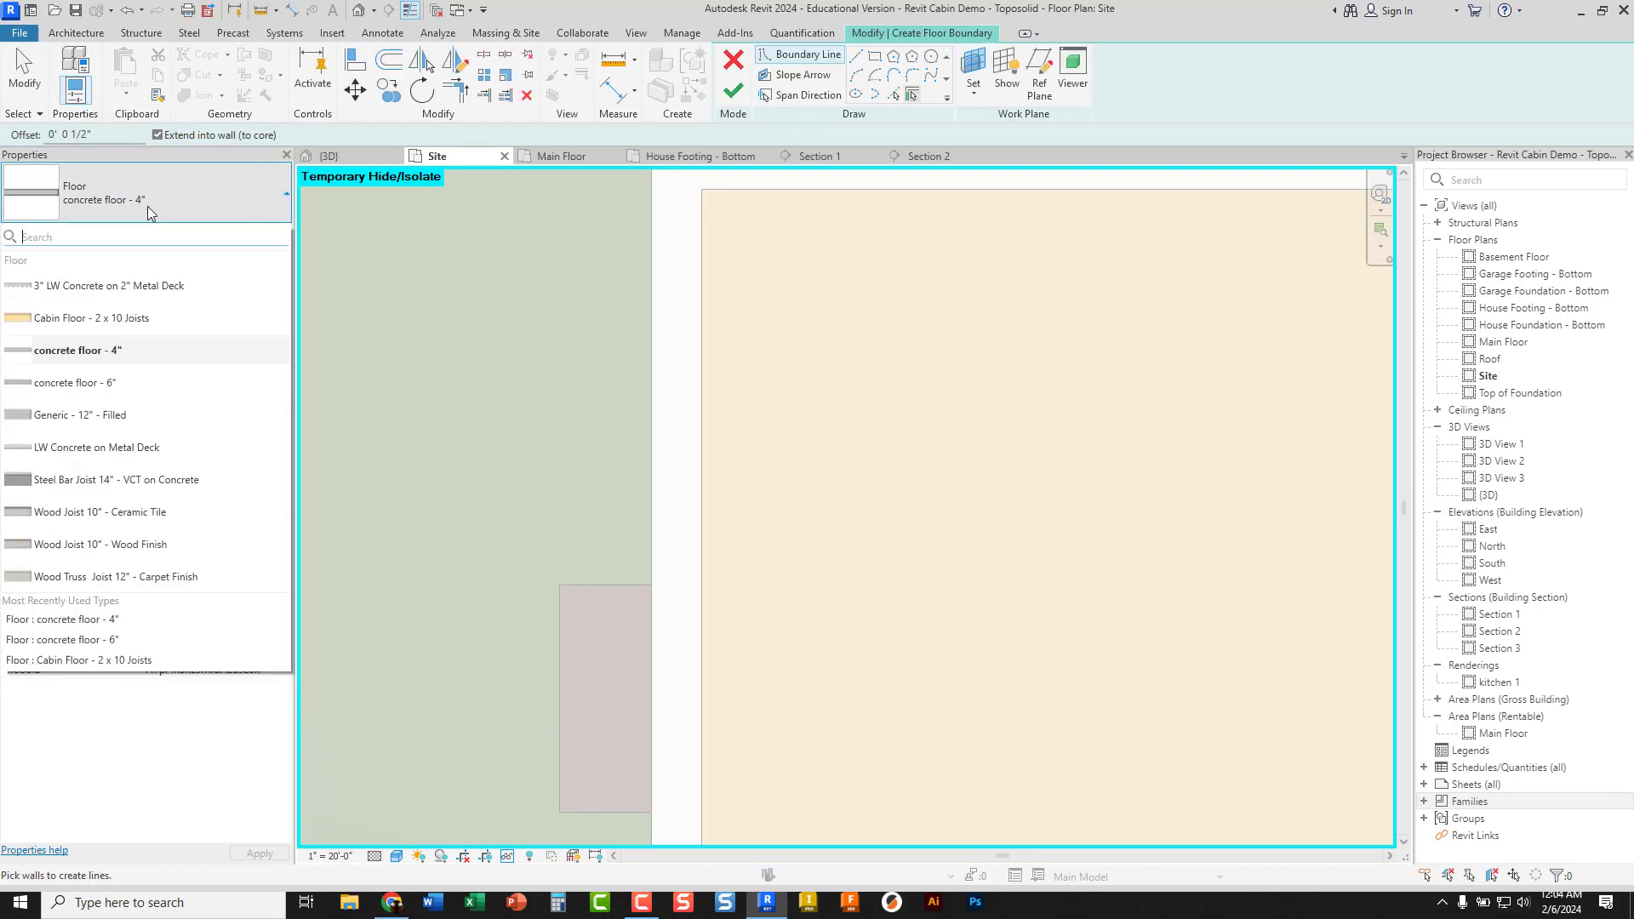
pyautogui.click(117, 383)
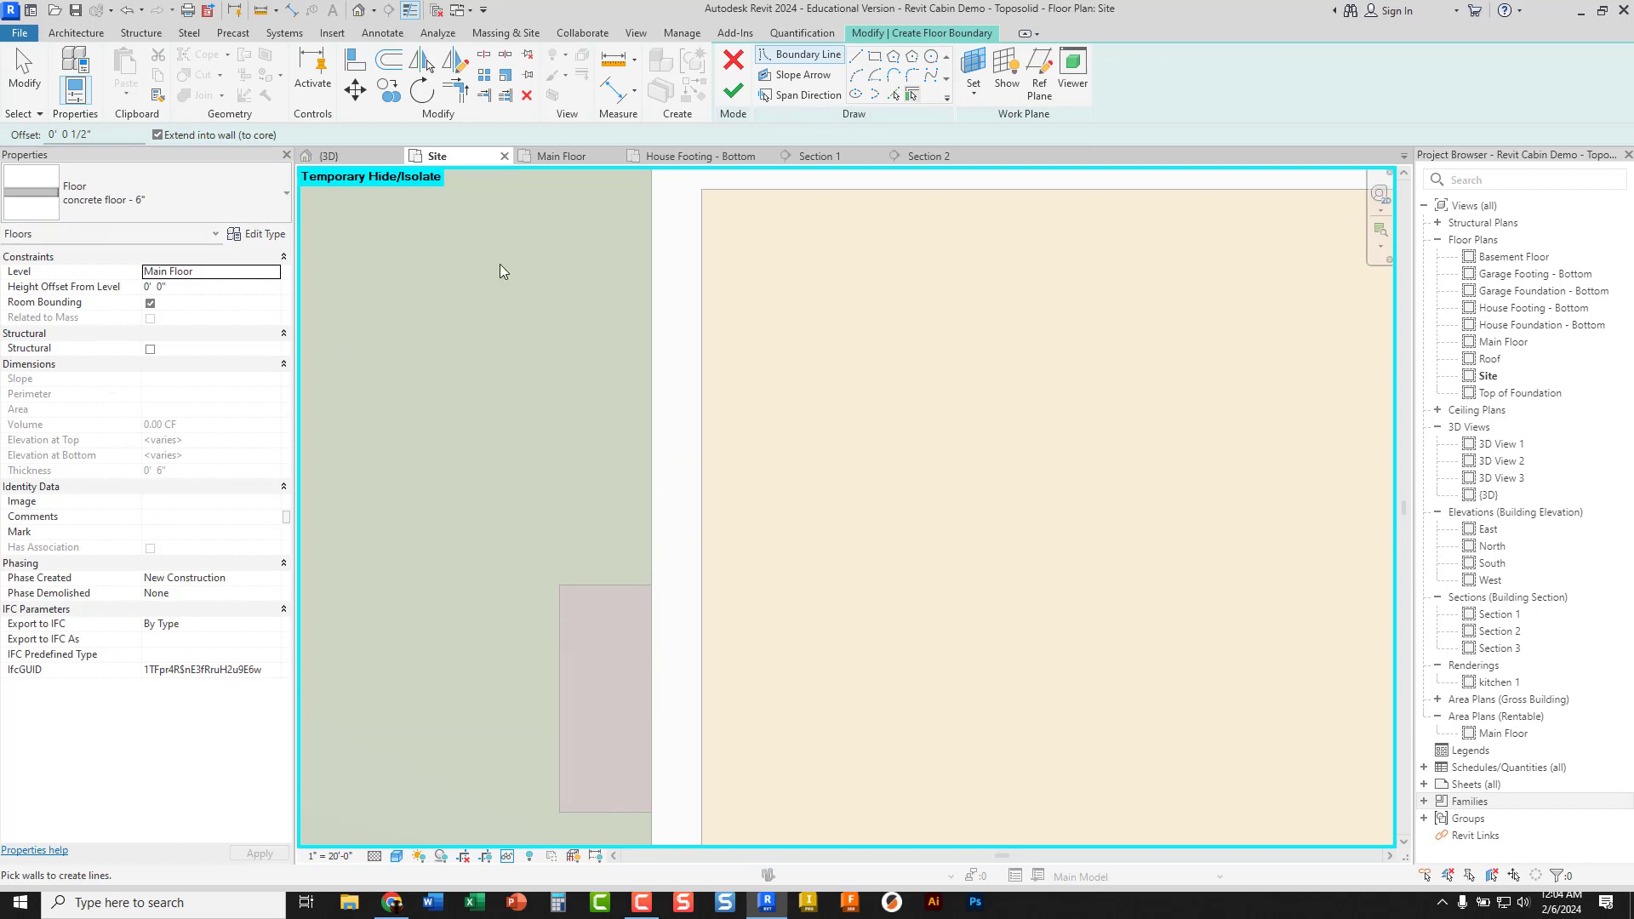
pyautogui.click(874, 55)
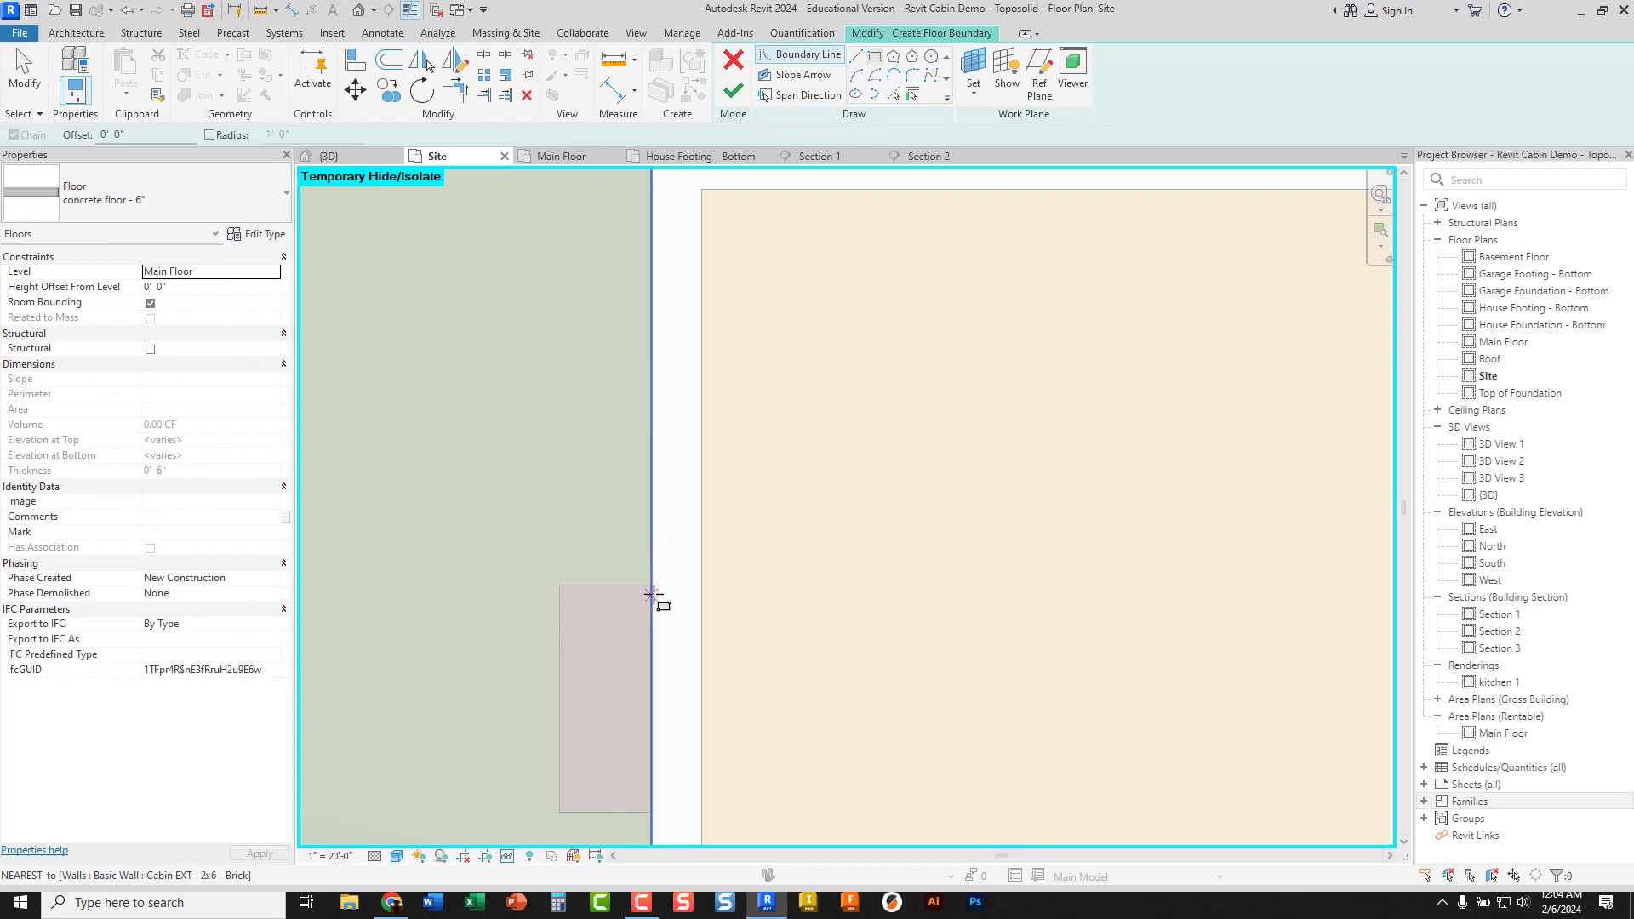
# Draw the about 3'-6" by 4'-11" slab from the wall corner and finish the floor
pyautogui.scroll(-2, 653, 587)
pyautogui.scroll(2, 653, 587)
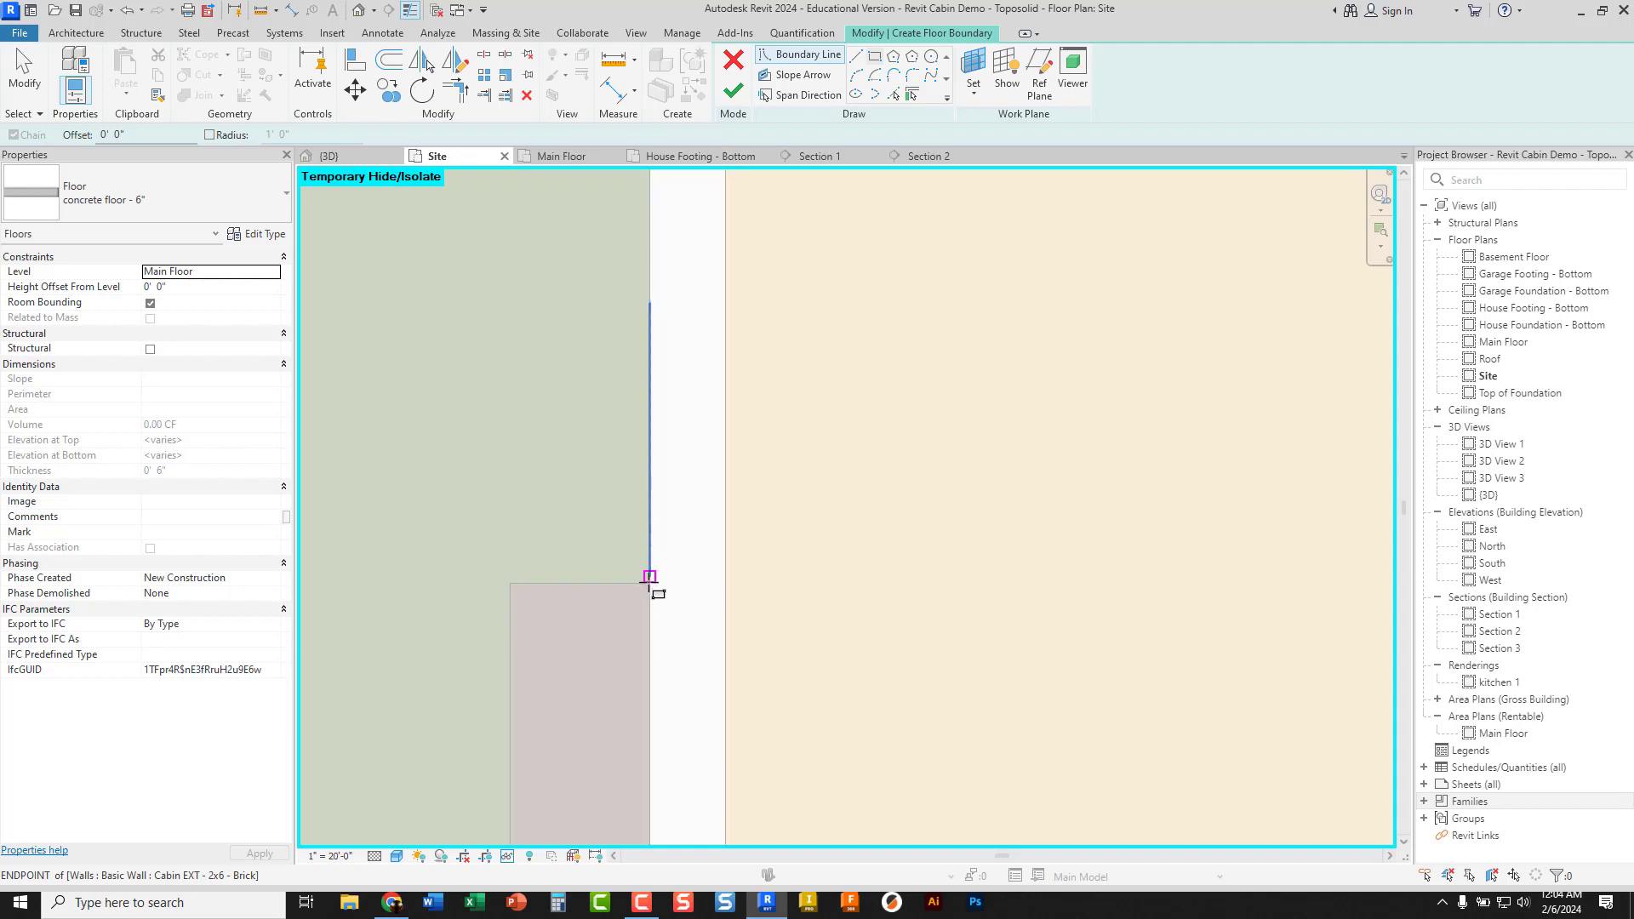
pyautogui.scroll(2, 640, 582)
pyautogui.click(648, 584)
pyautogui.scroll(-3, 647, 584)
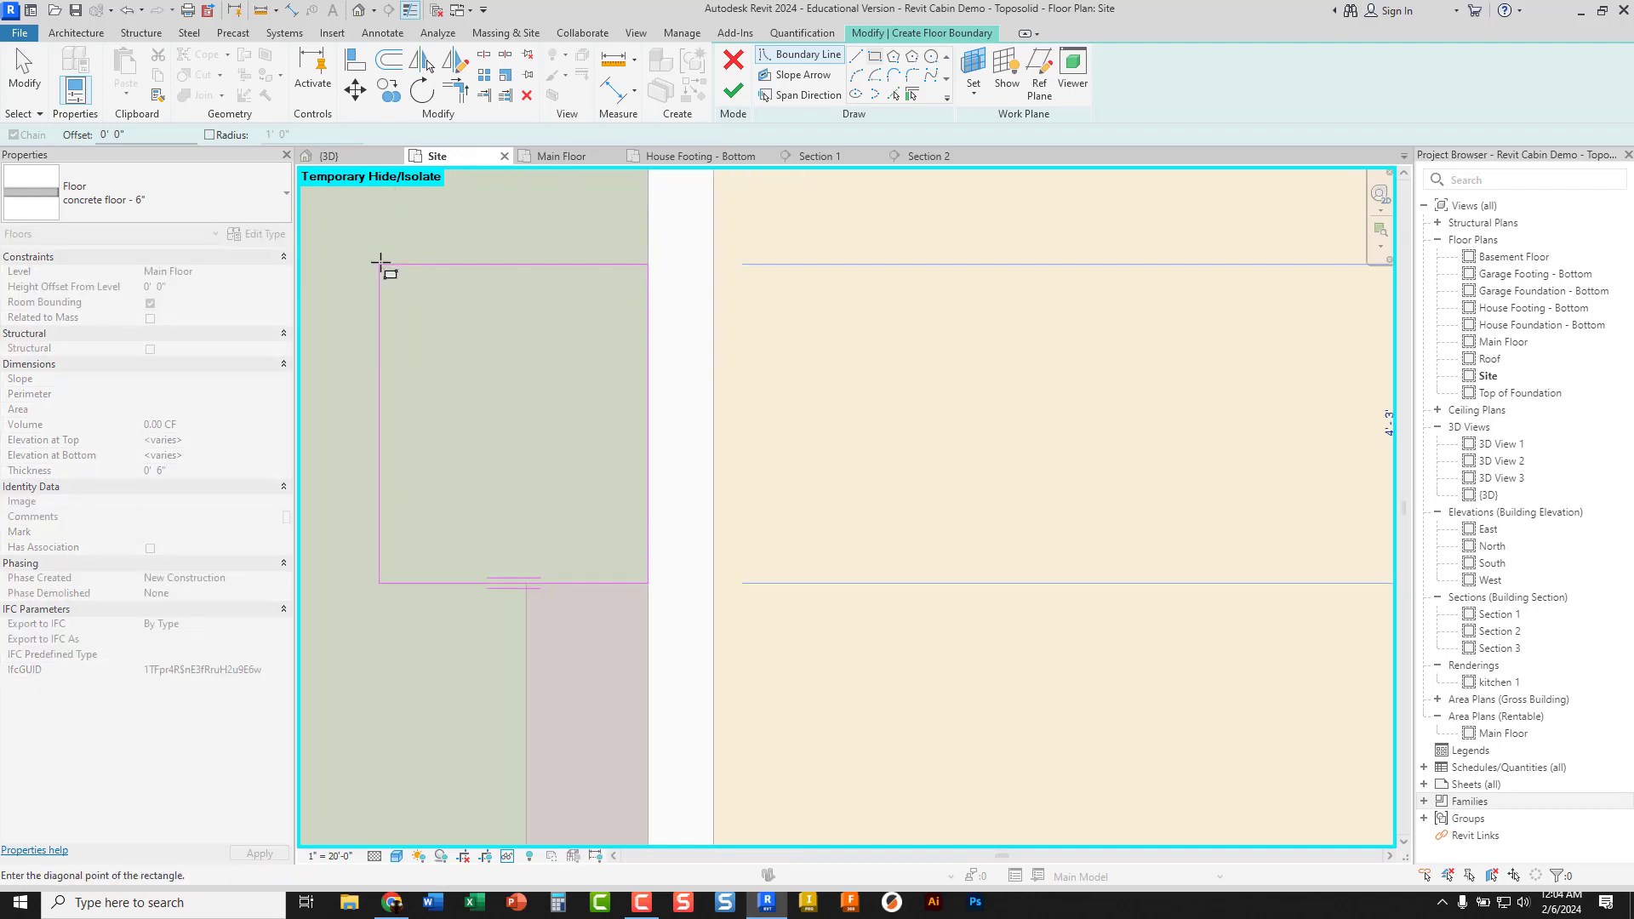
pyautogui.moveTo(380, 258); pyautogui.dragTo(476, 330, button='middle')
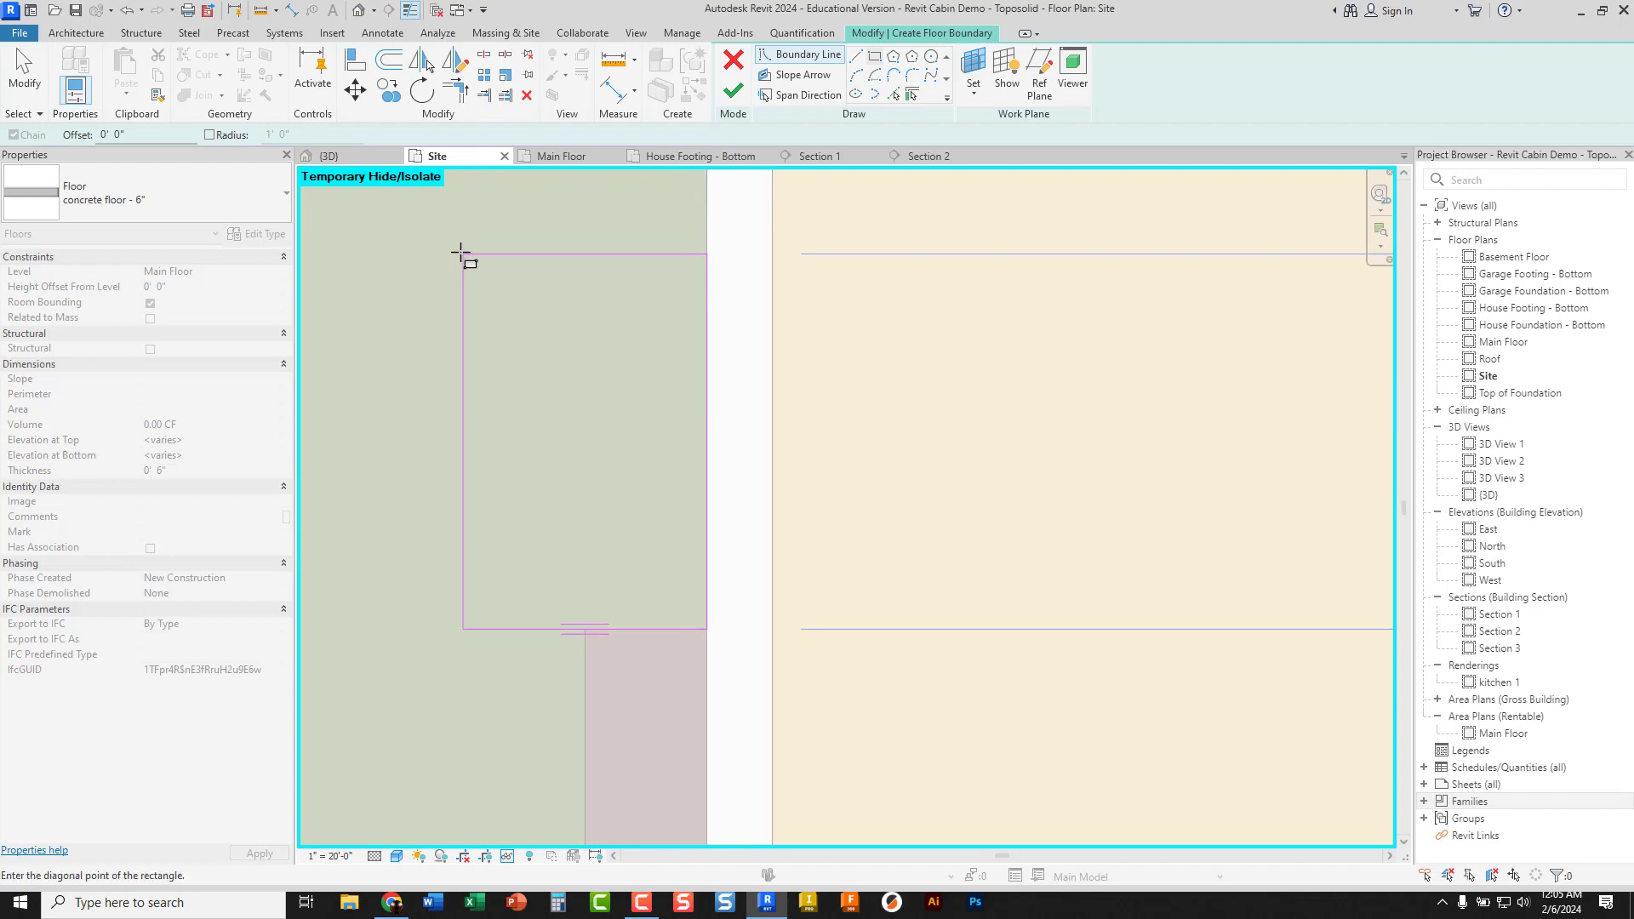
pyautogui.click(451, 260)
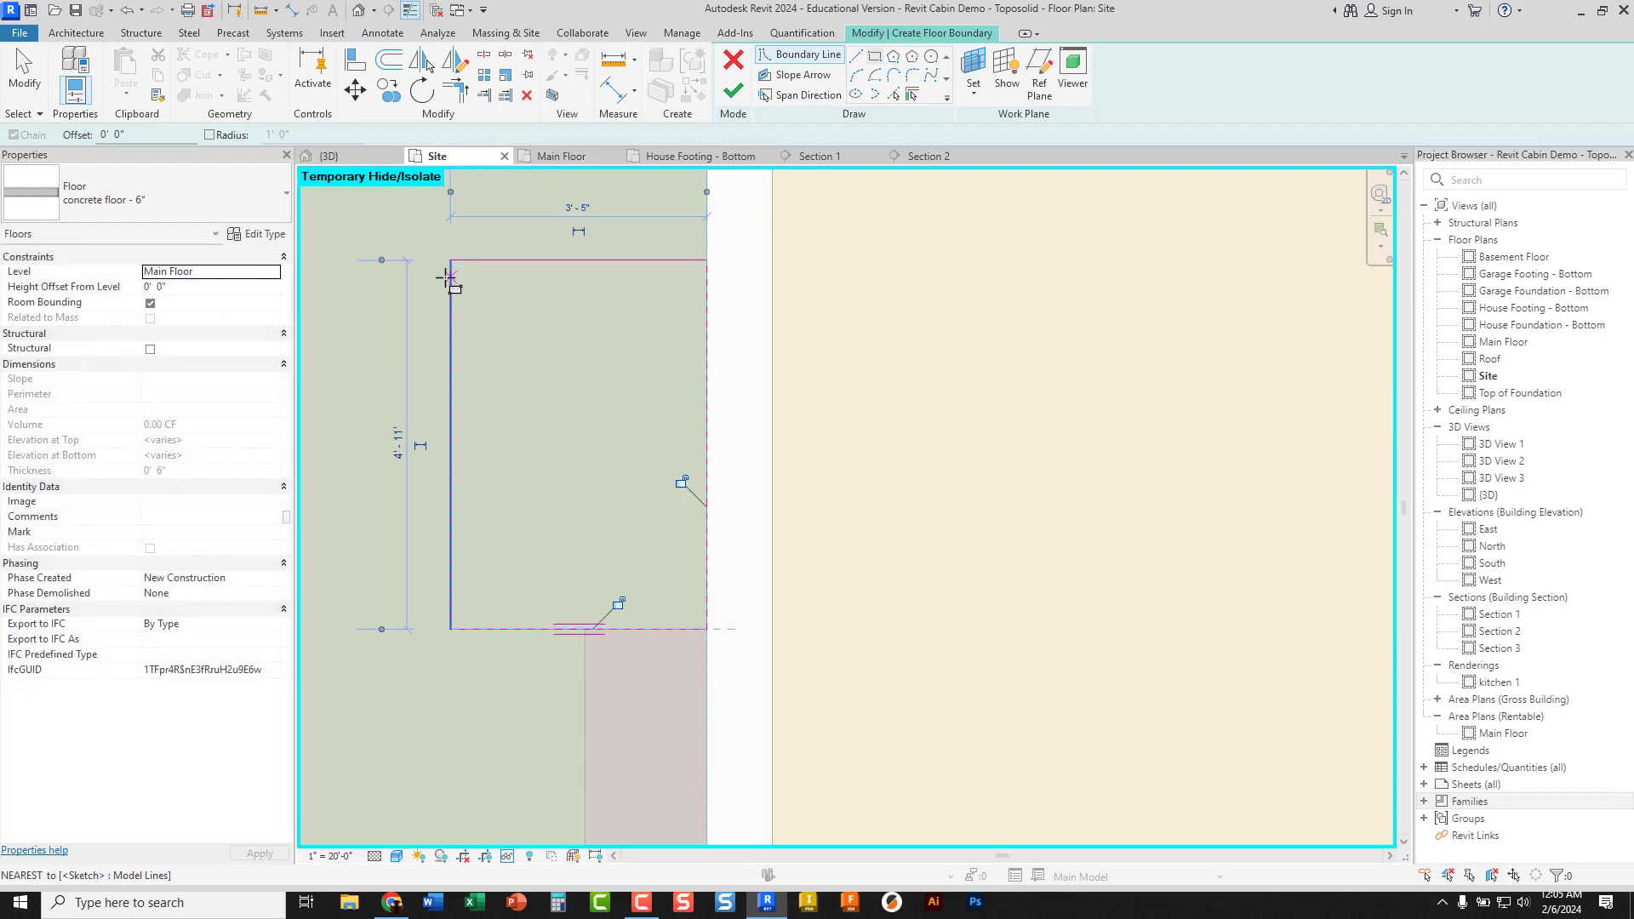
pyautogui.click(733, 90)
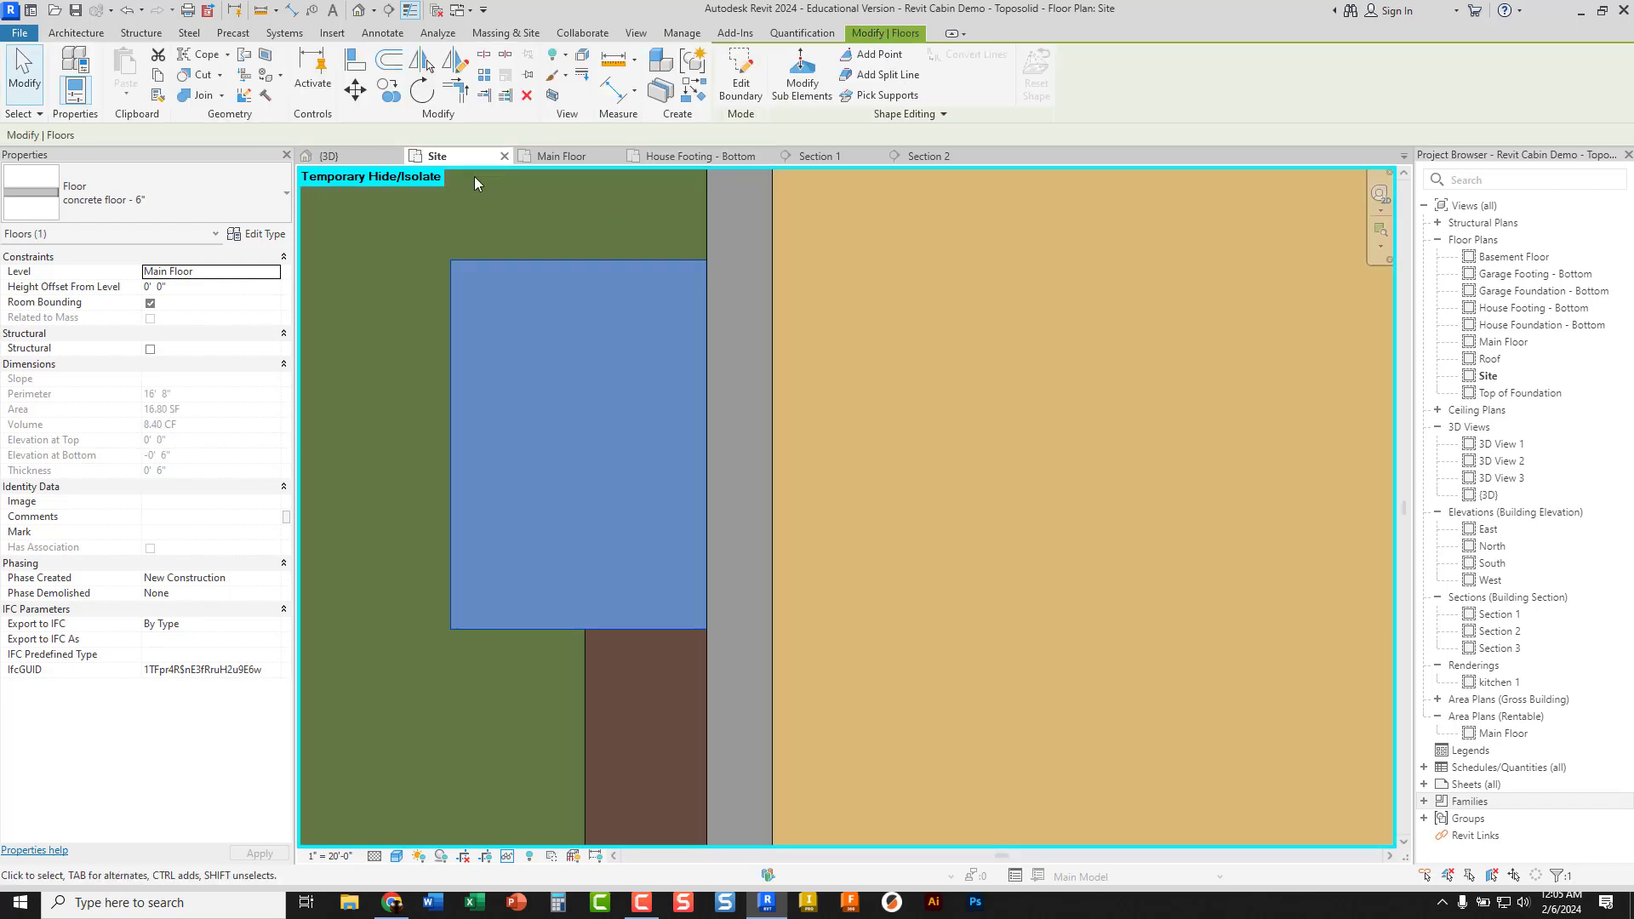
# In the 3D view, select the new concrete stoop slab and enter its boundary sketch
pyautogui.click(379, 158)
pyautogui.press('Escape')
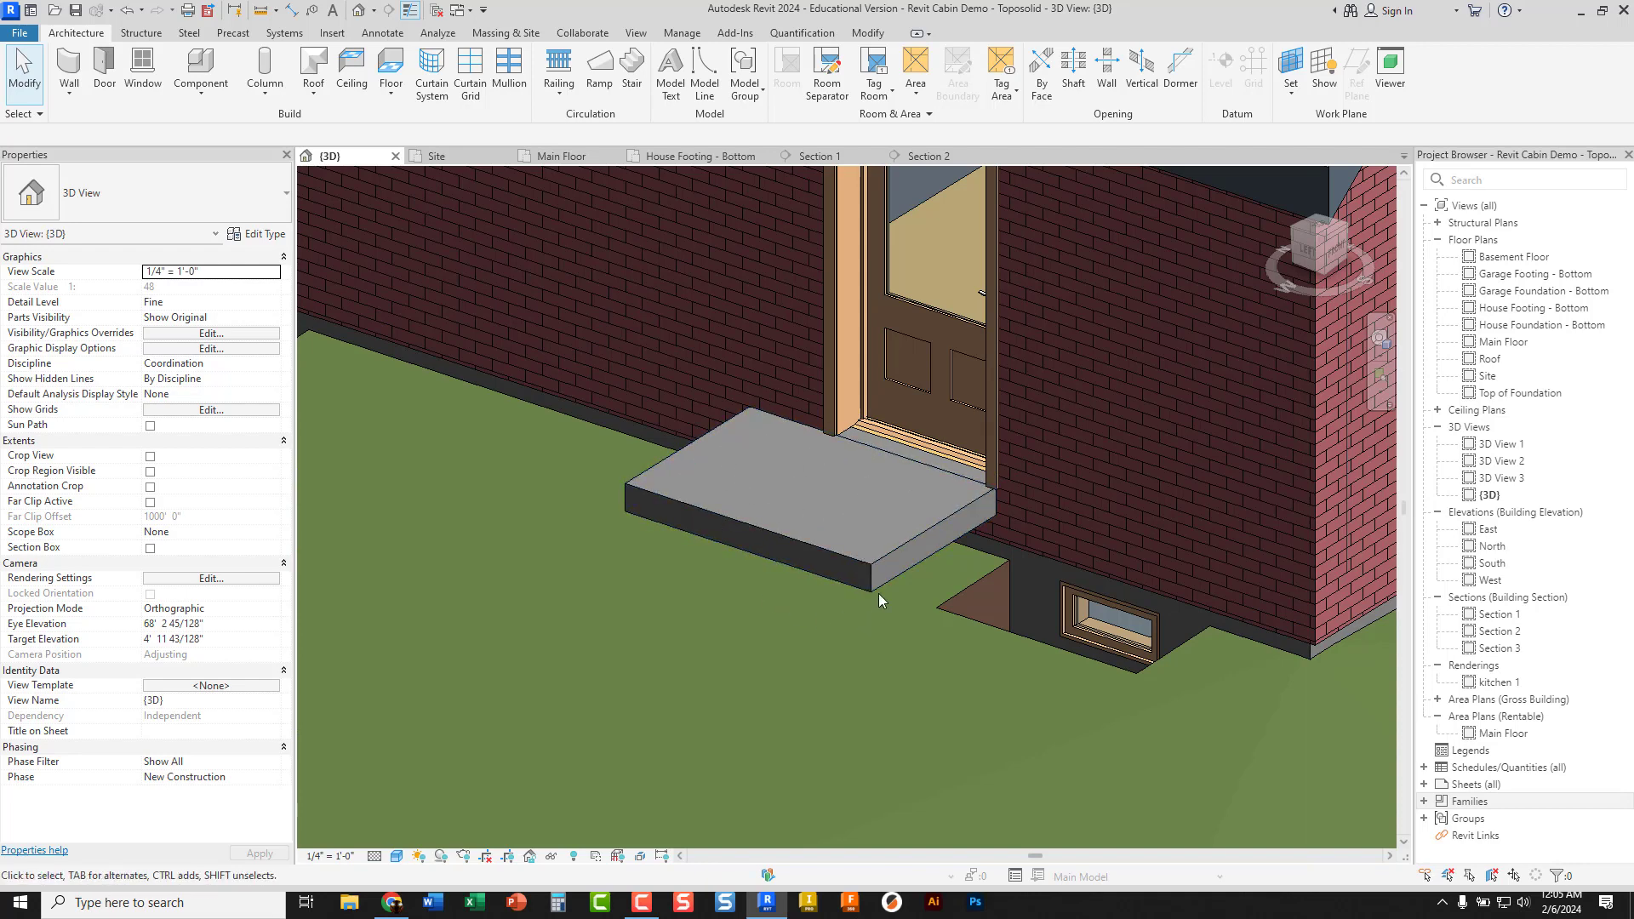
pyautogui.click(874, 569)
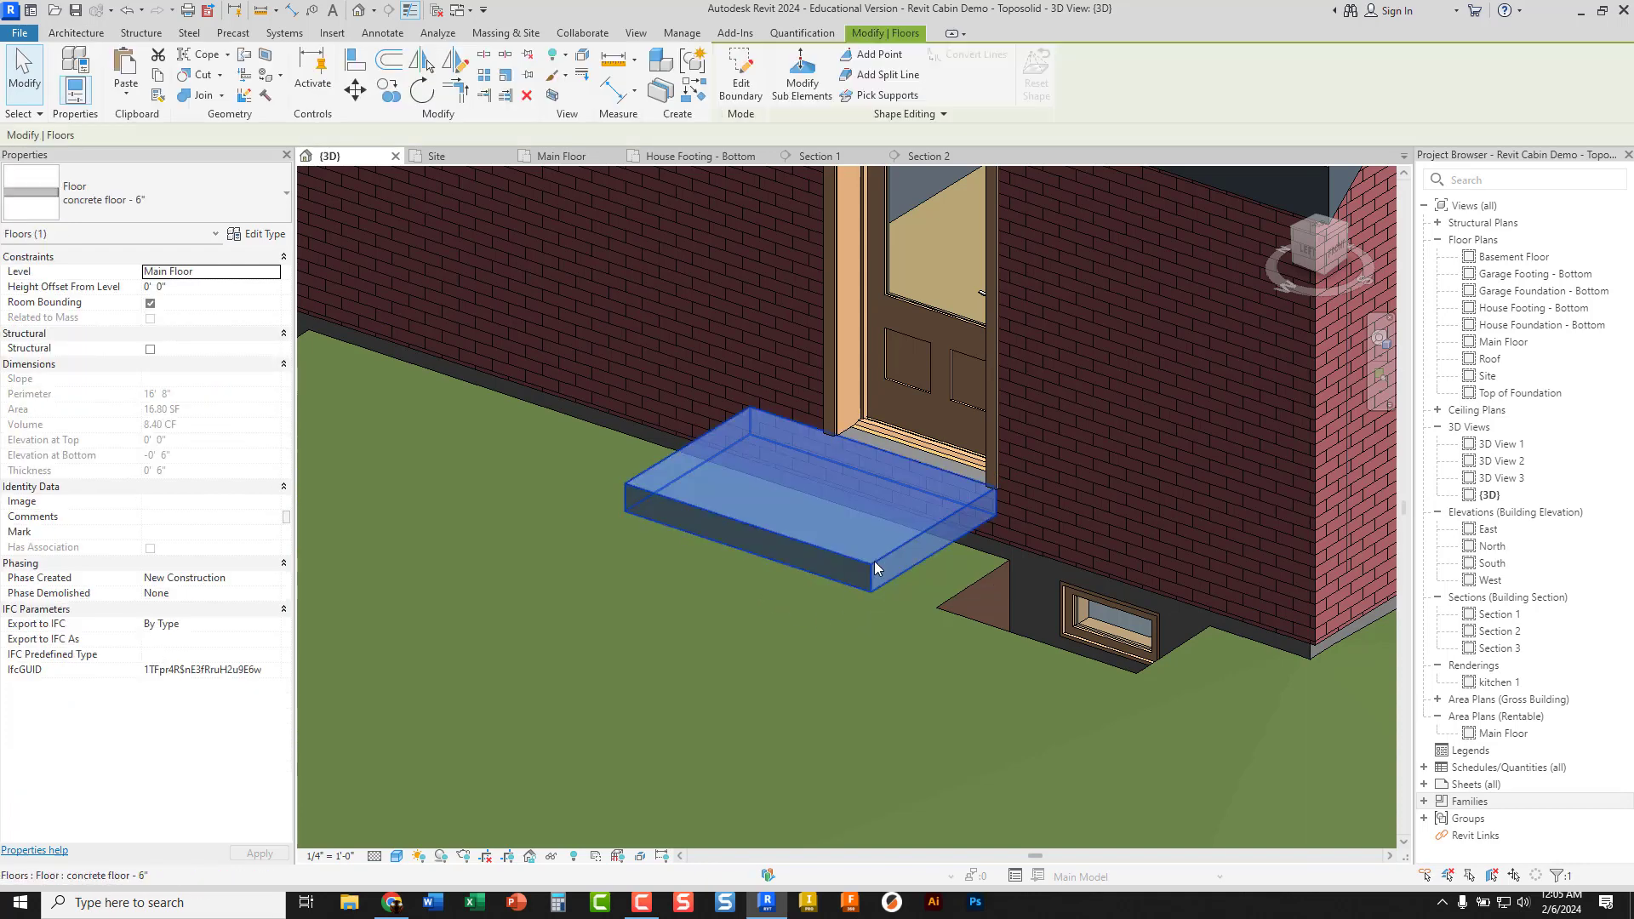
pyautogui.click(737, 90)
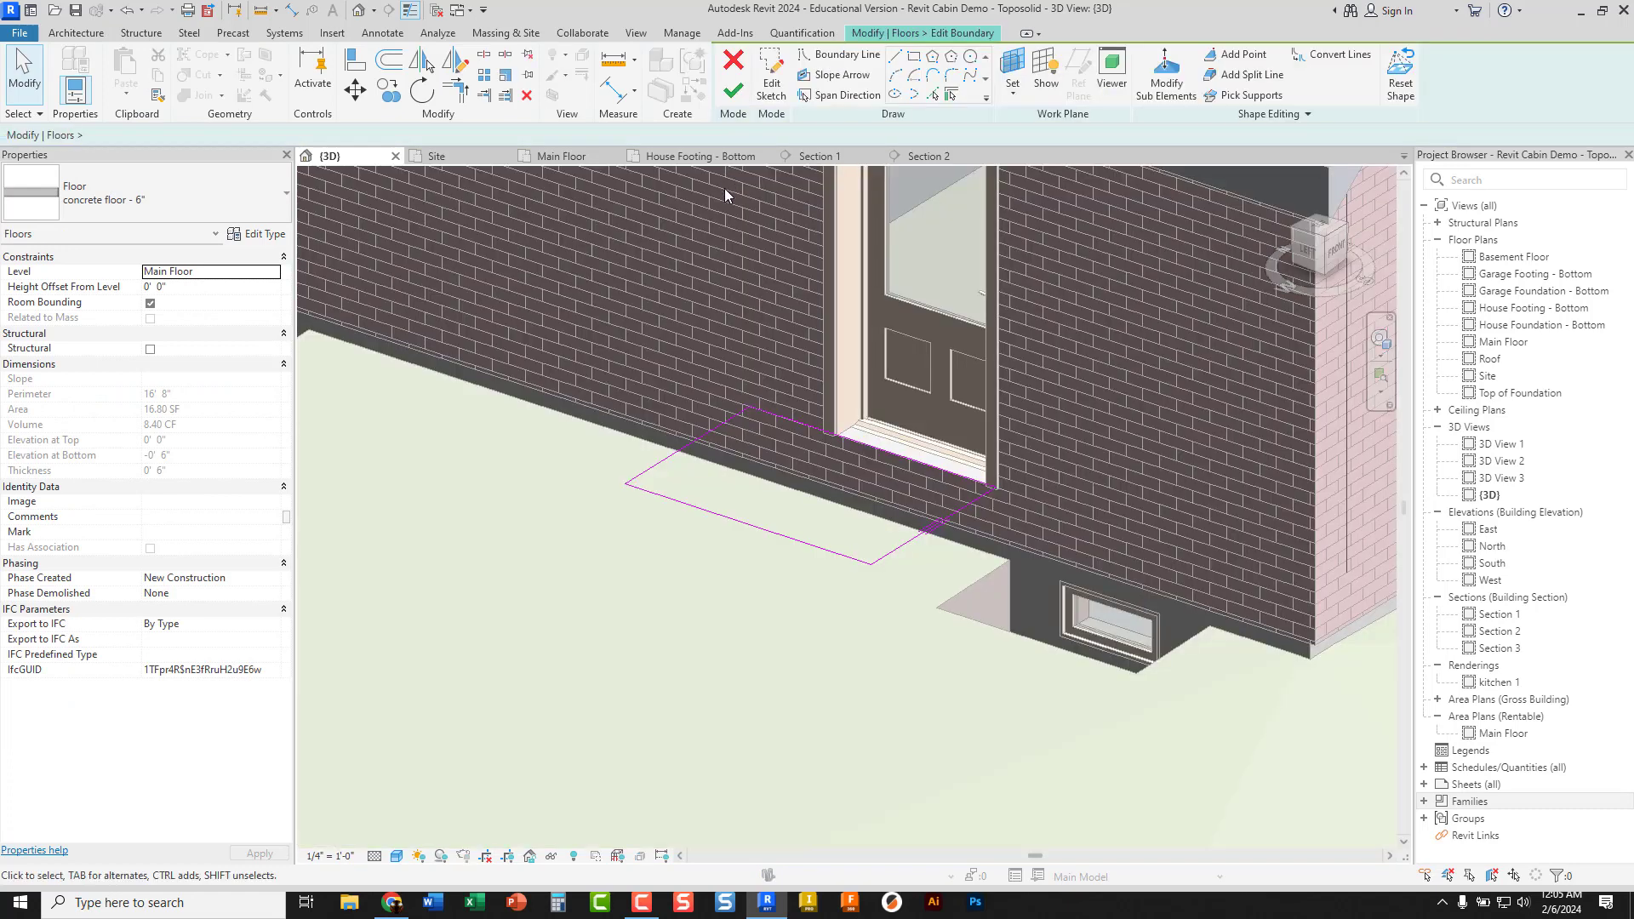
# Dimension the stoop from the wall face to its front edge and set the depth to 4'-0"
pyautogui.click(608, 61)
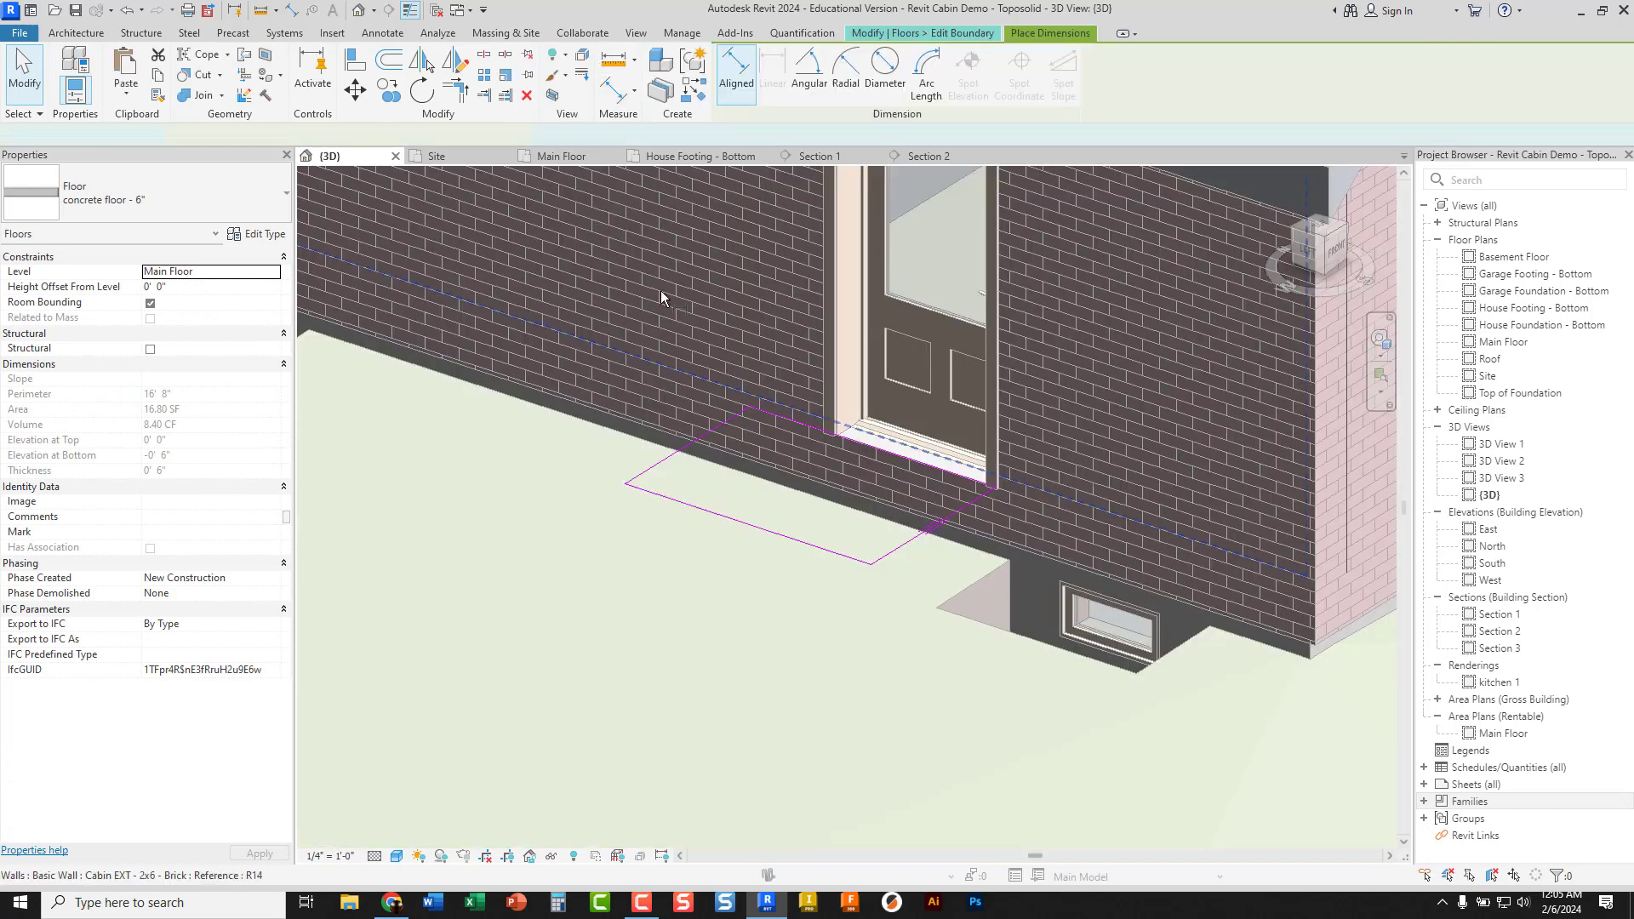
pyautogui.click(768, 412)
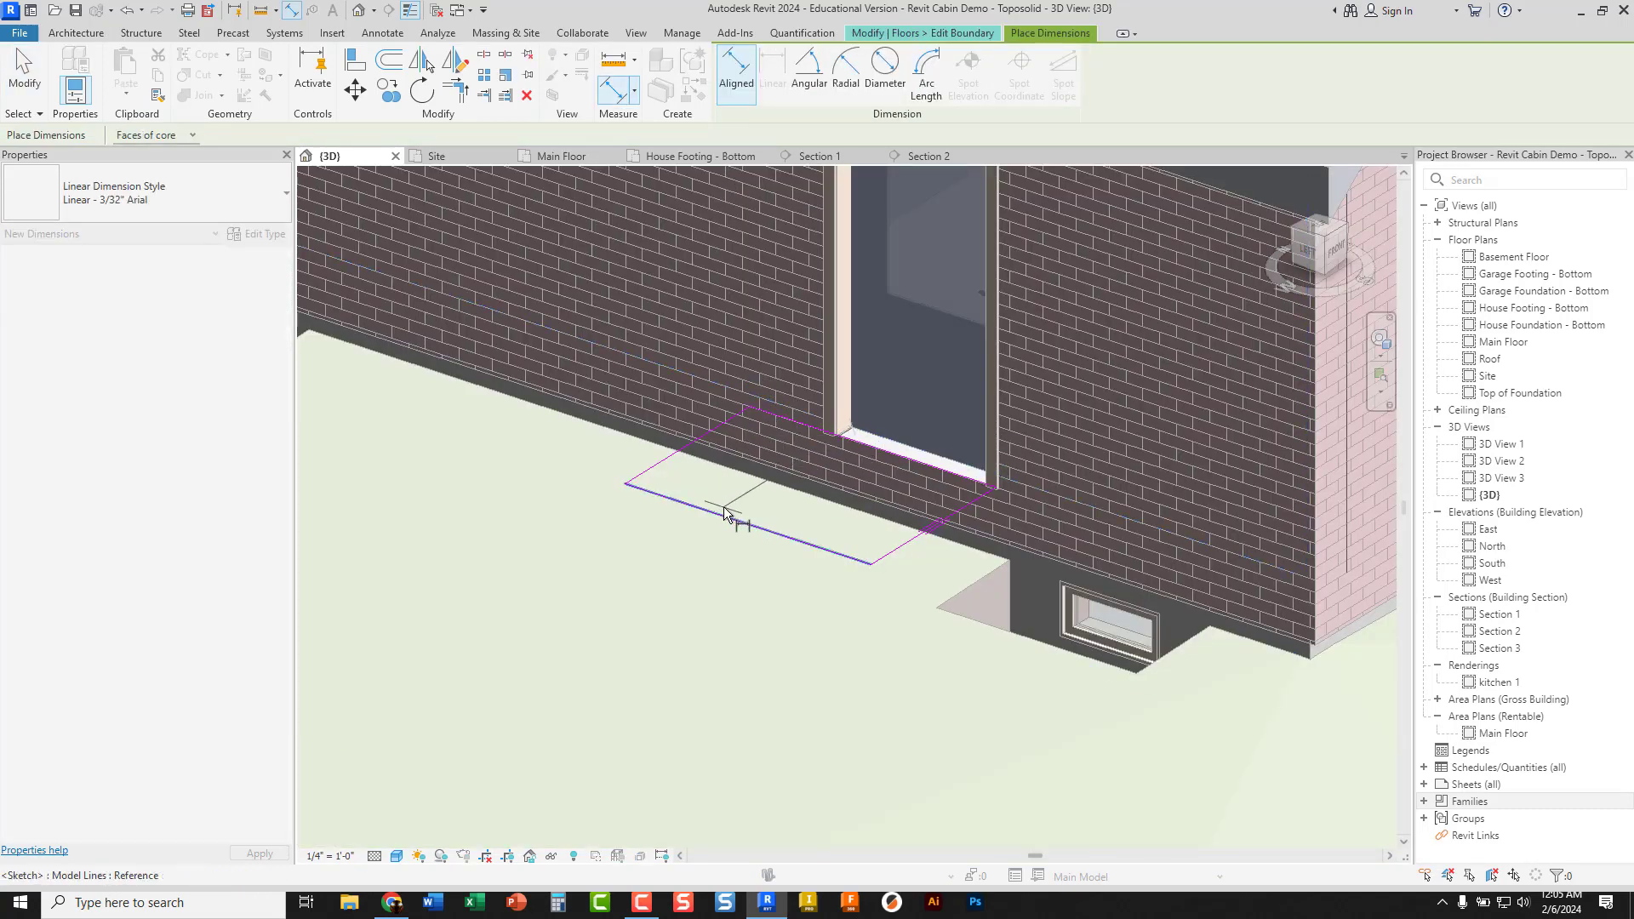
pyautogui.click(725, 512)
pyautogui.click(548, 452)
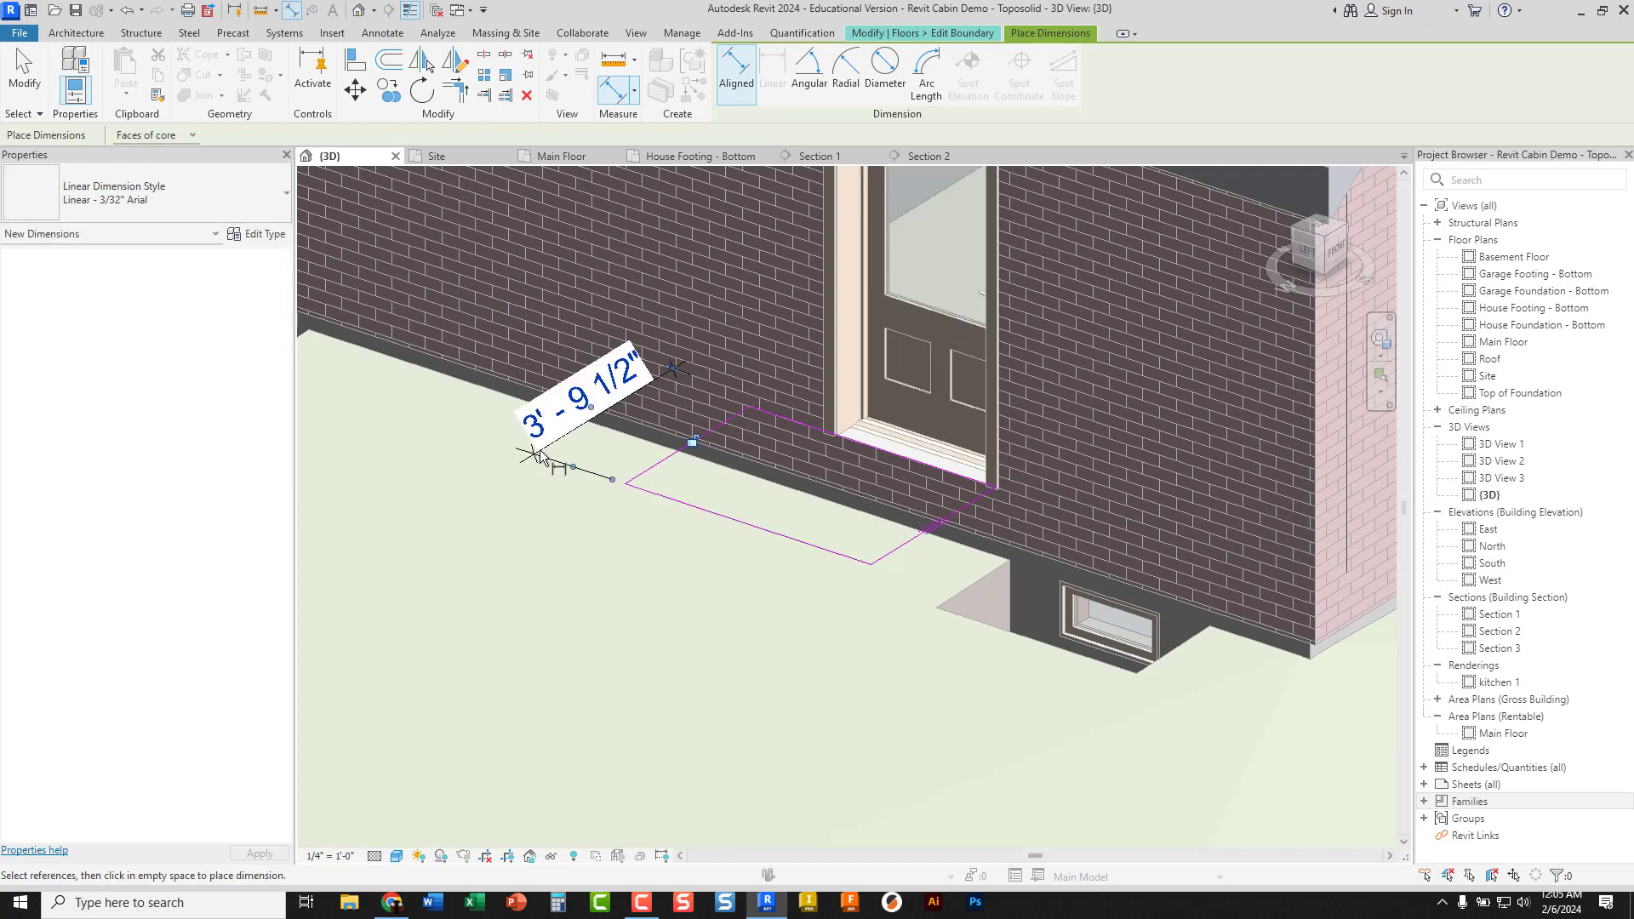
pyautogui.press('Escape')
pyautogui.press('Escape')
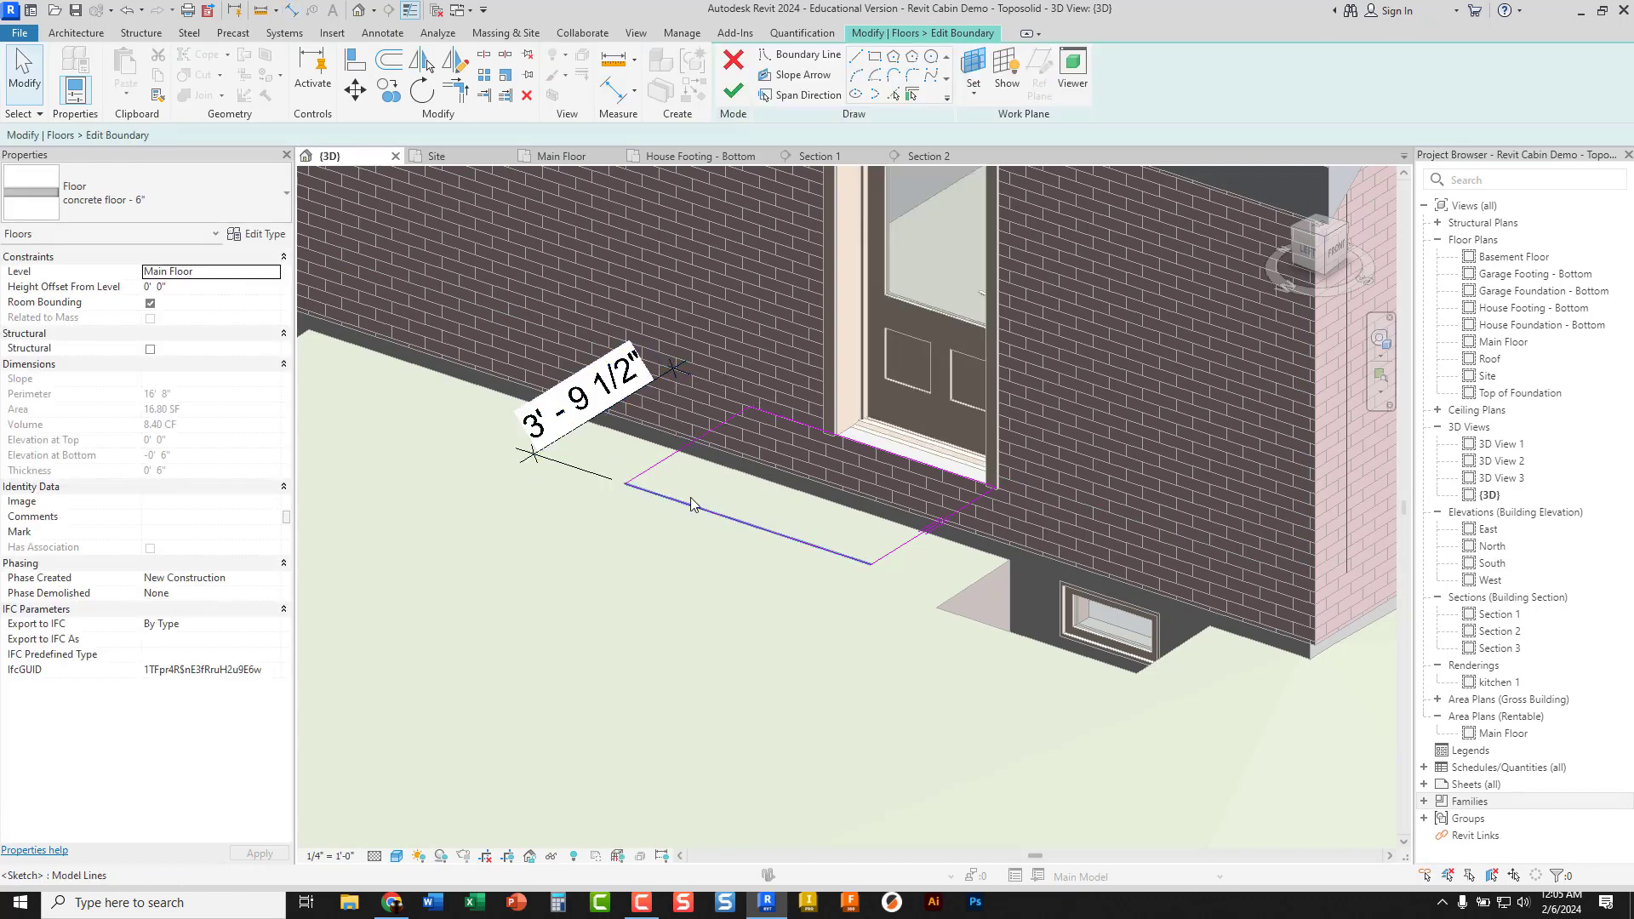
pyautogui.click(681, 501)
pyautogui.click(596, 394)
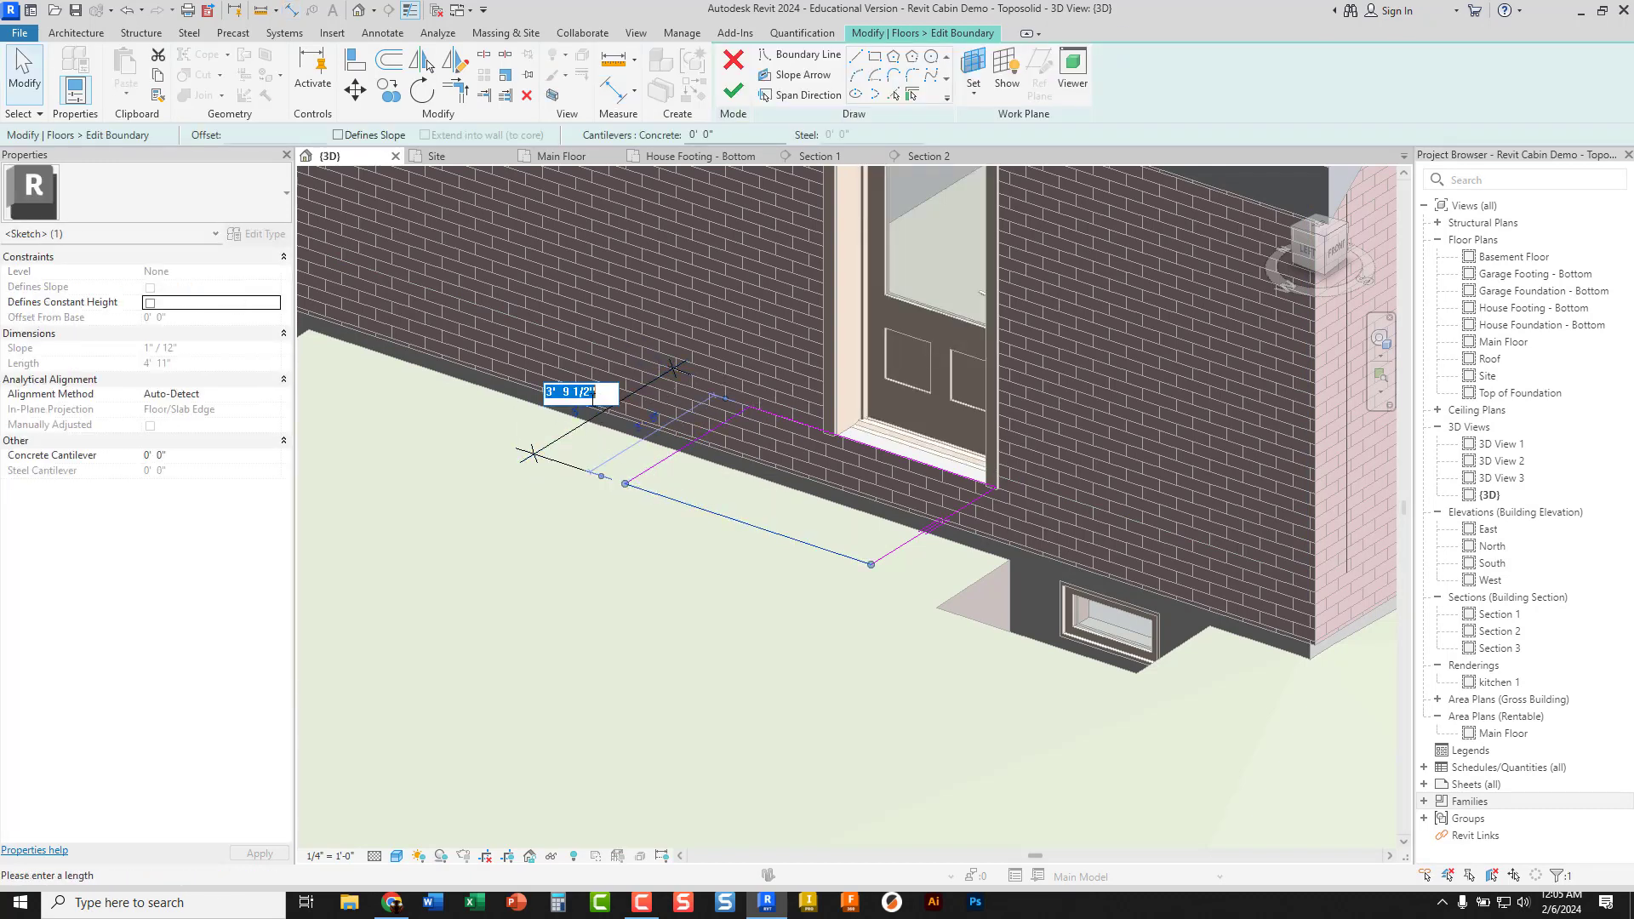
pyautogui.write('4')
pyautogui.press('Return')
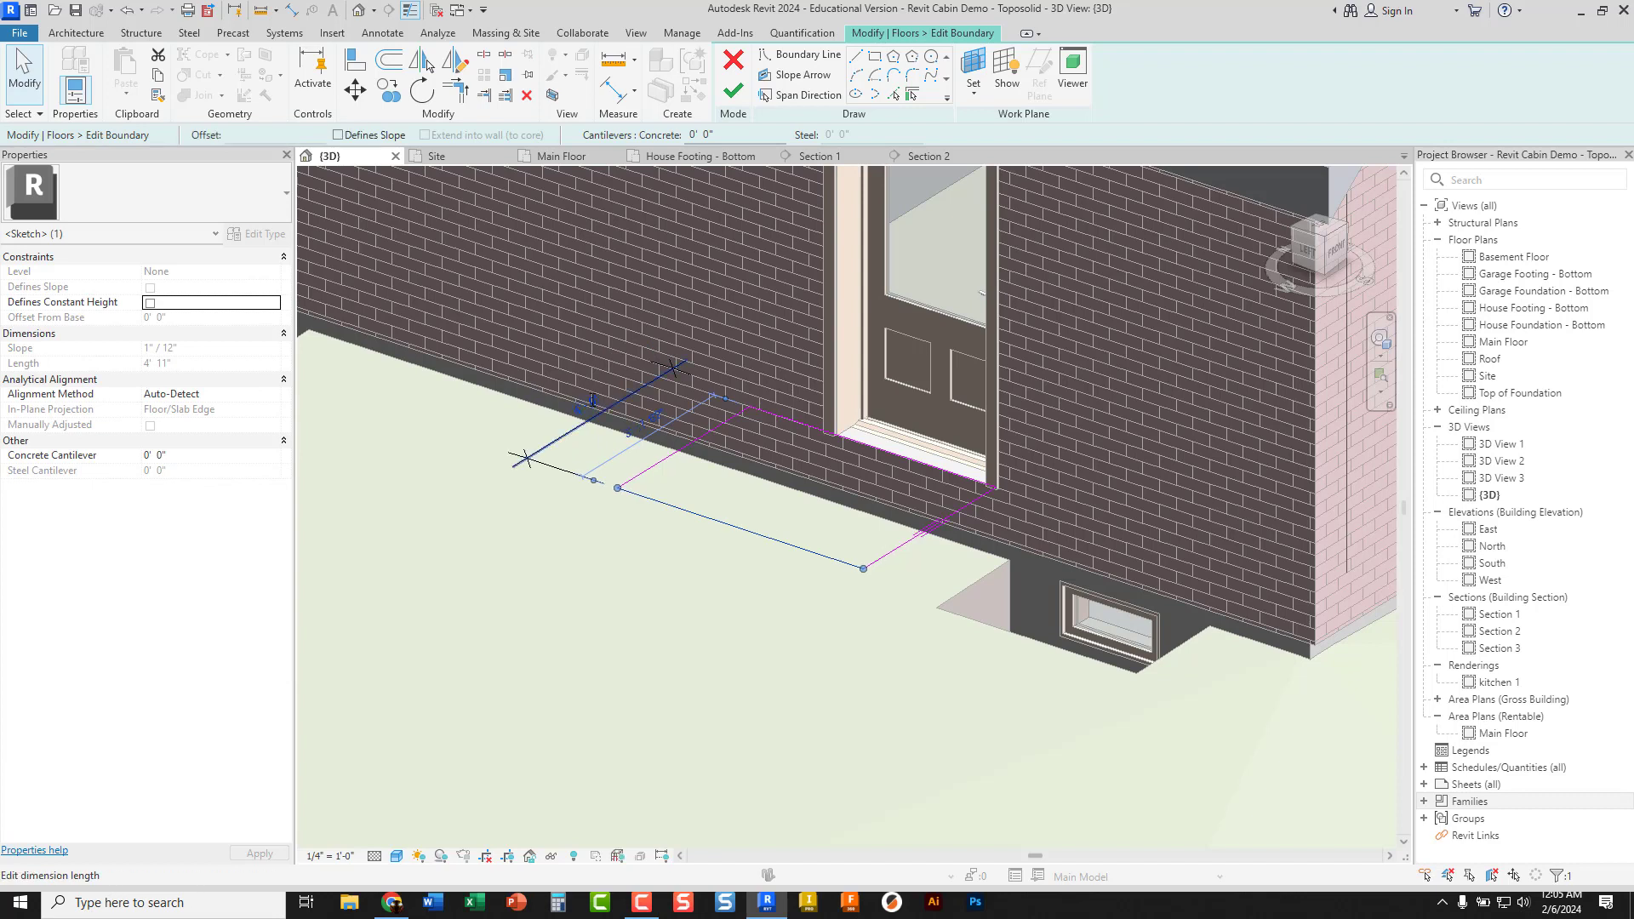
pyautogui.press('Escape')
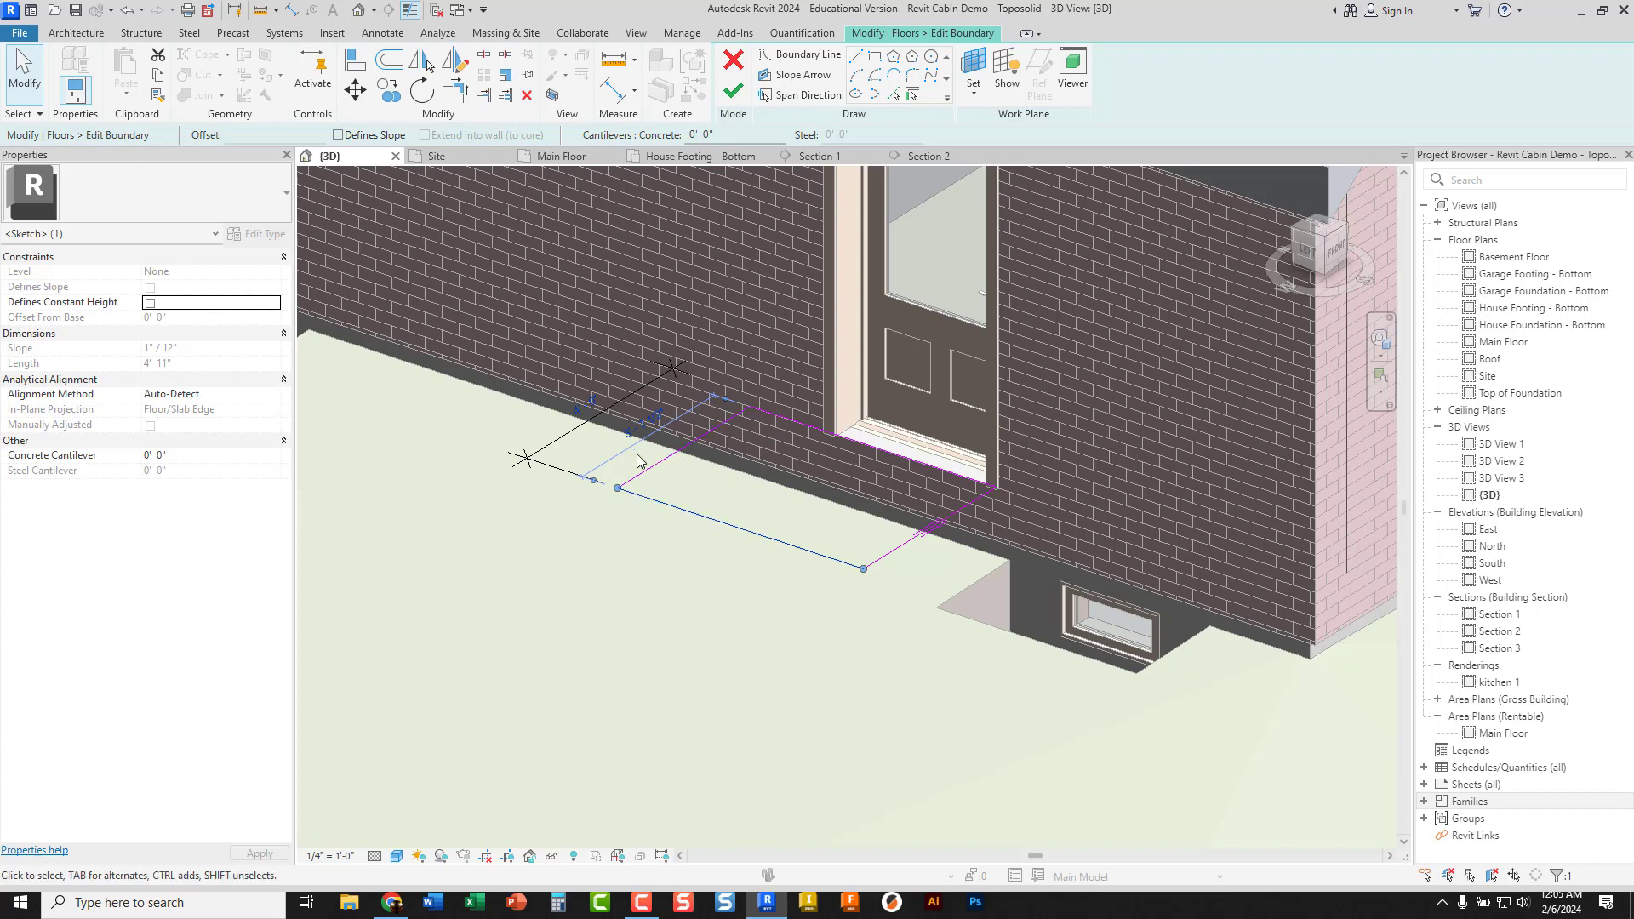
# Dimension the stoop's side edges, change the width from 4'-11" to 4'-0", and finish the floor
pyautogui.click(618, 91)
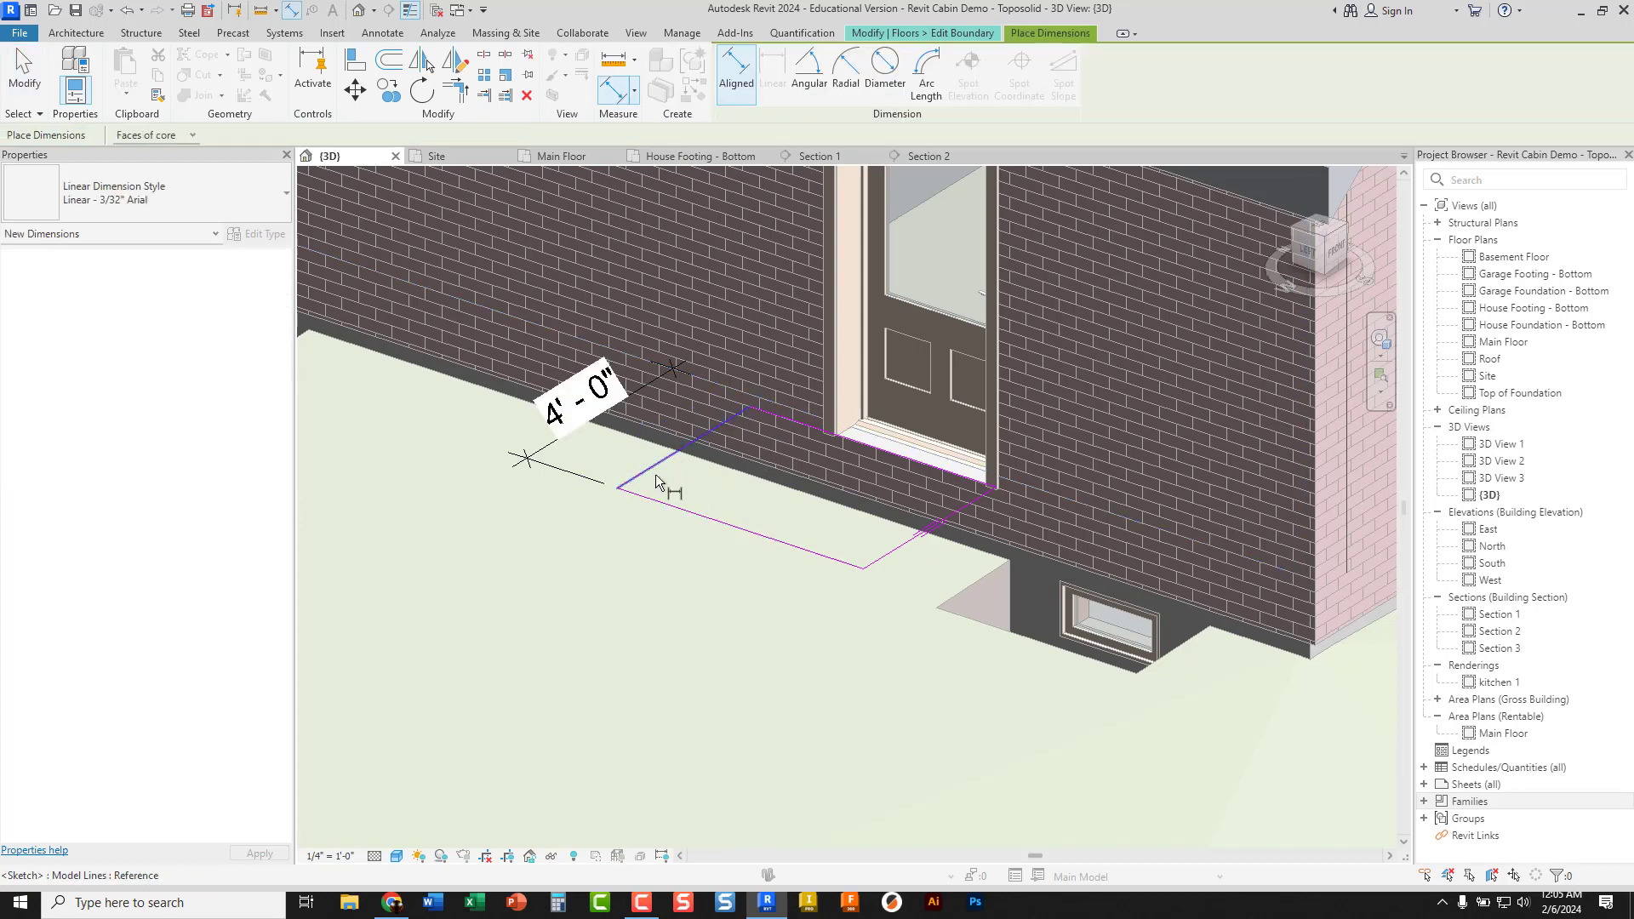
pyautogui.click(894, 561)
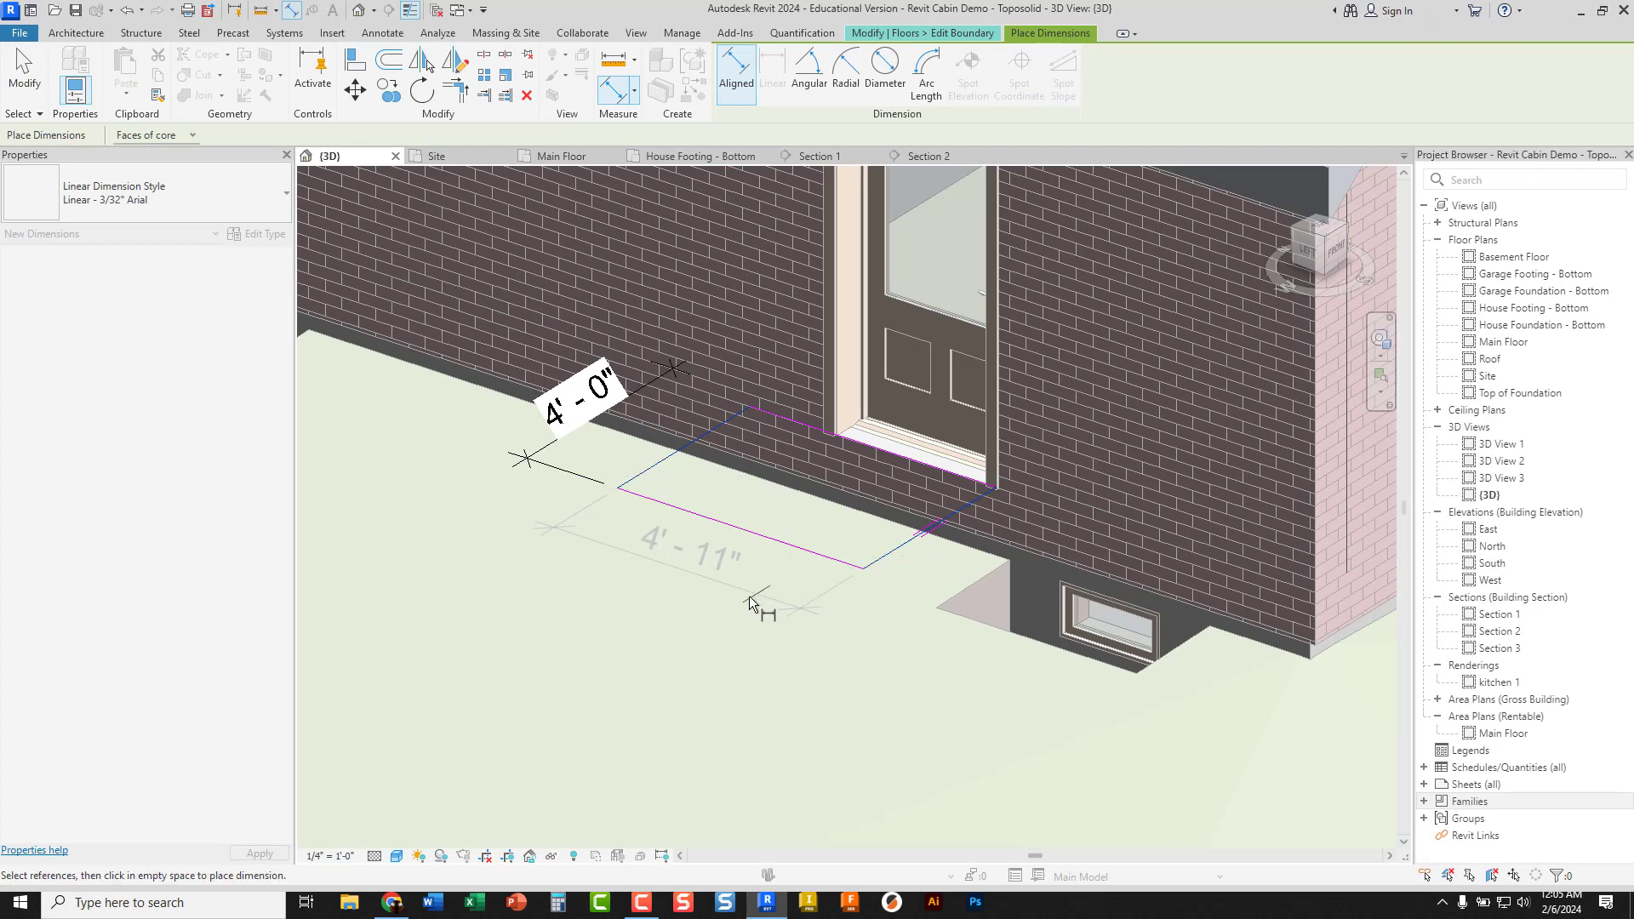
pyautogui.click(741, 601)
pyautogui.press('Escape')
pyautogui.press('Escape')
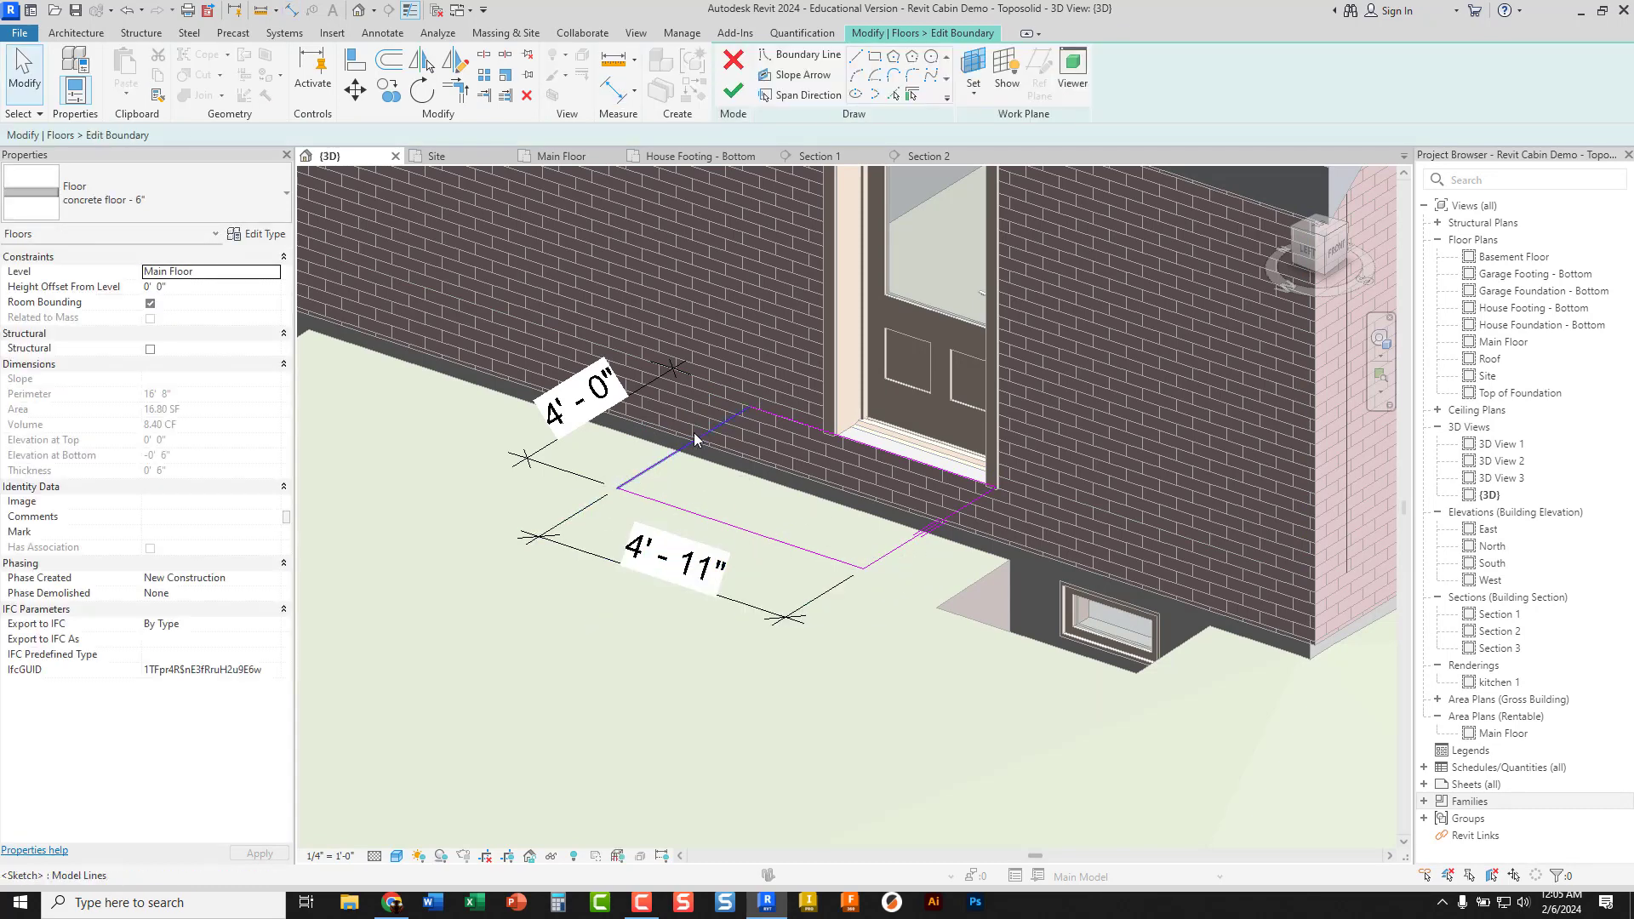
pyautogui.click(667, 462)
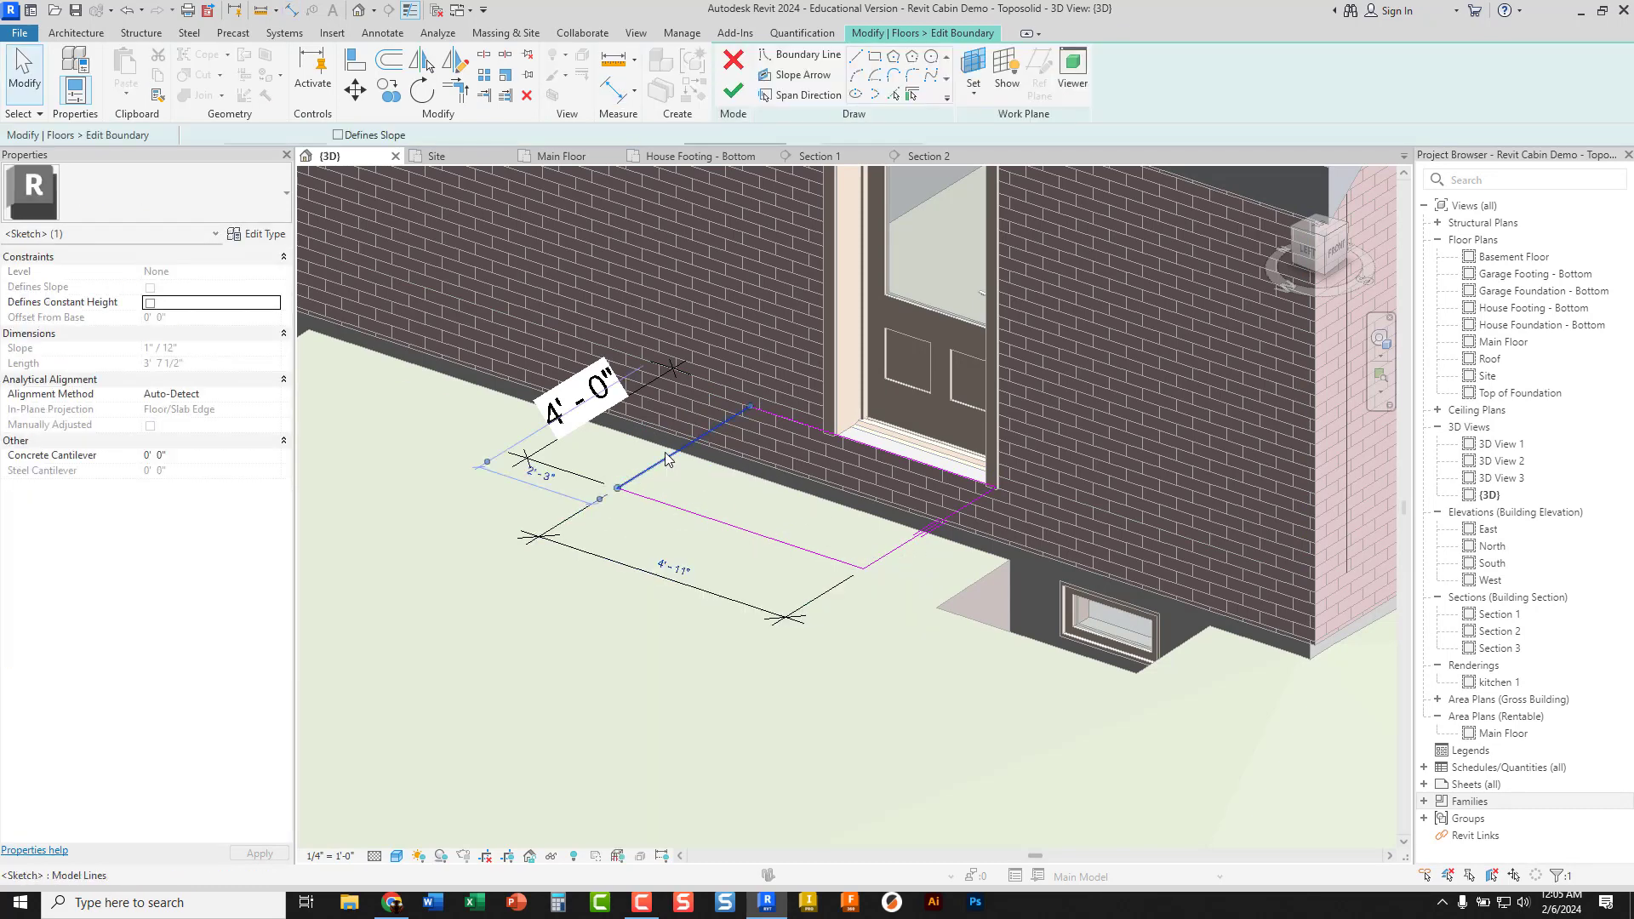
pyautogui.click(665, 566)
pyautogui.write('4')
pyautogui.press('Return')
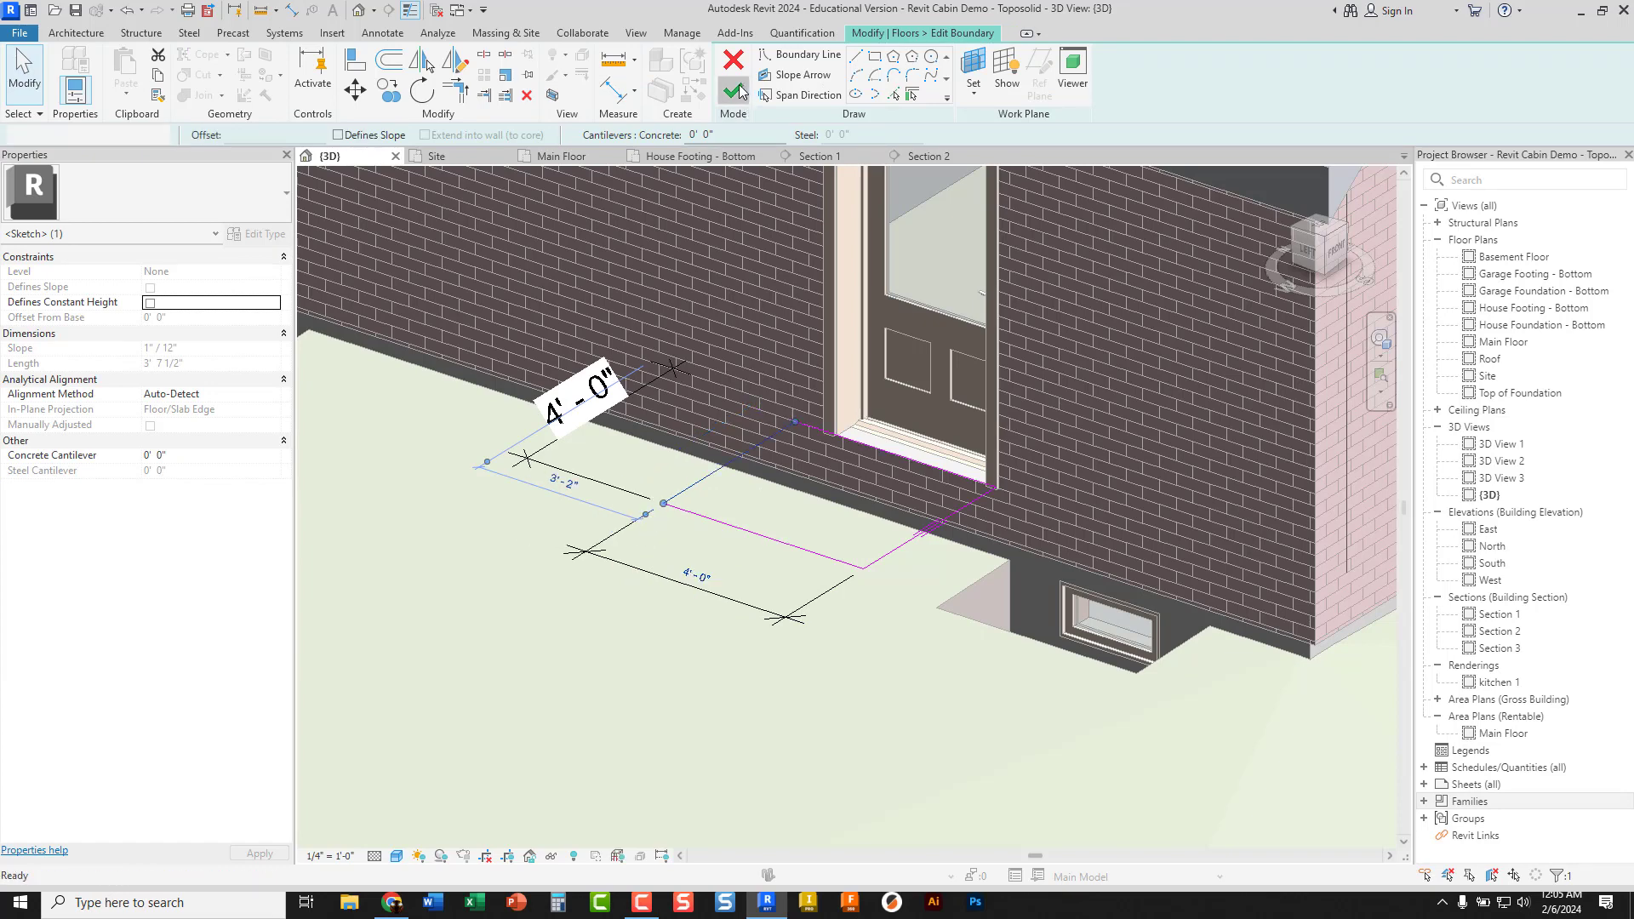
pyautogui.click(733, 90)
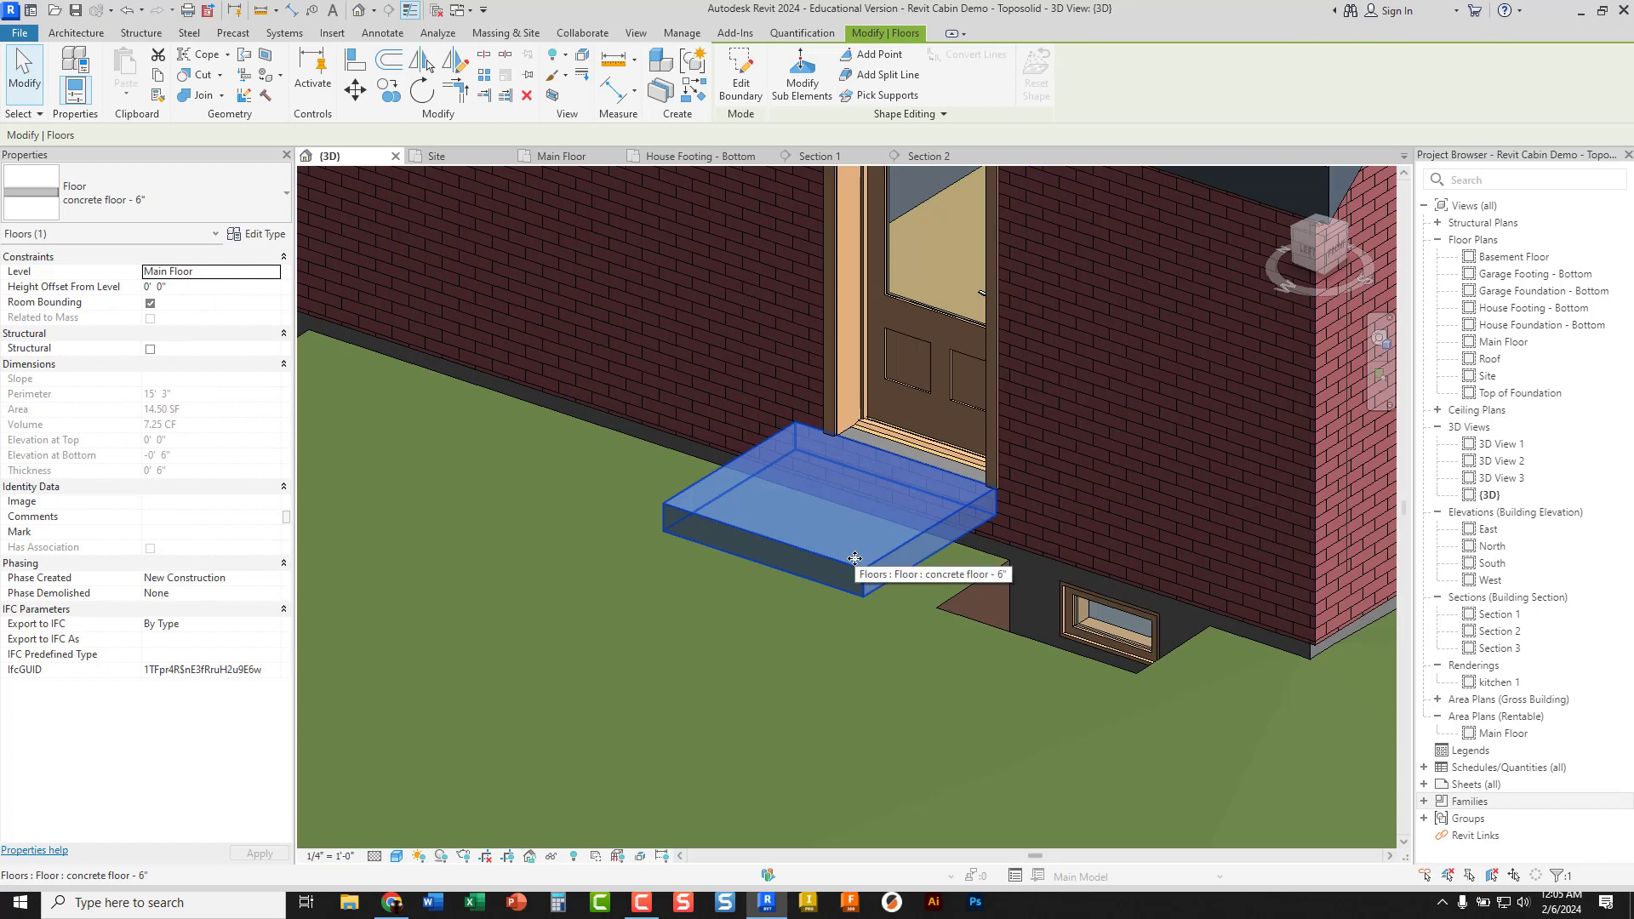
pyautogui.click(189, 290)
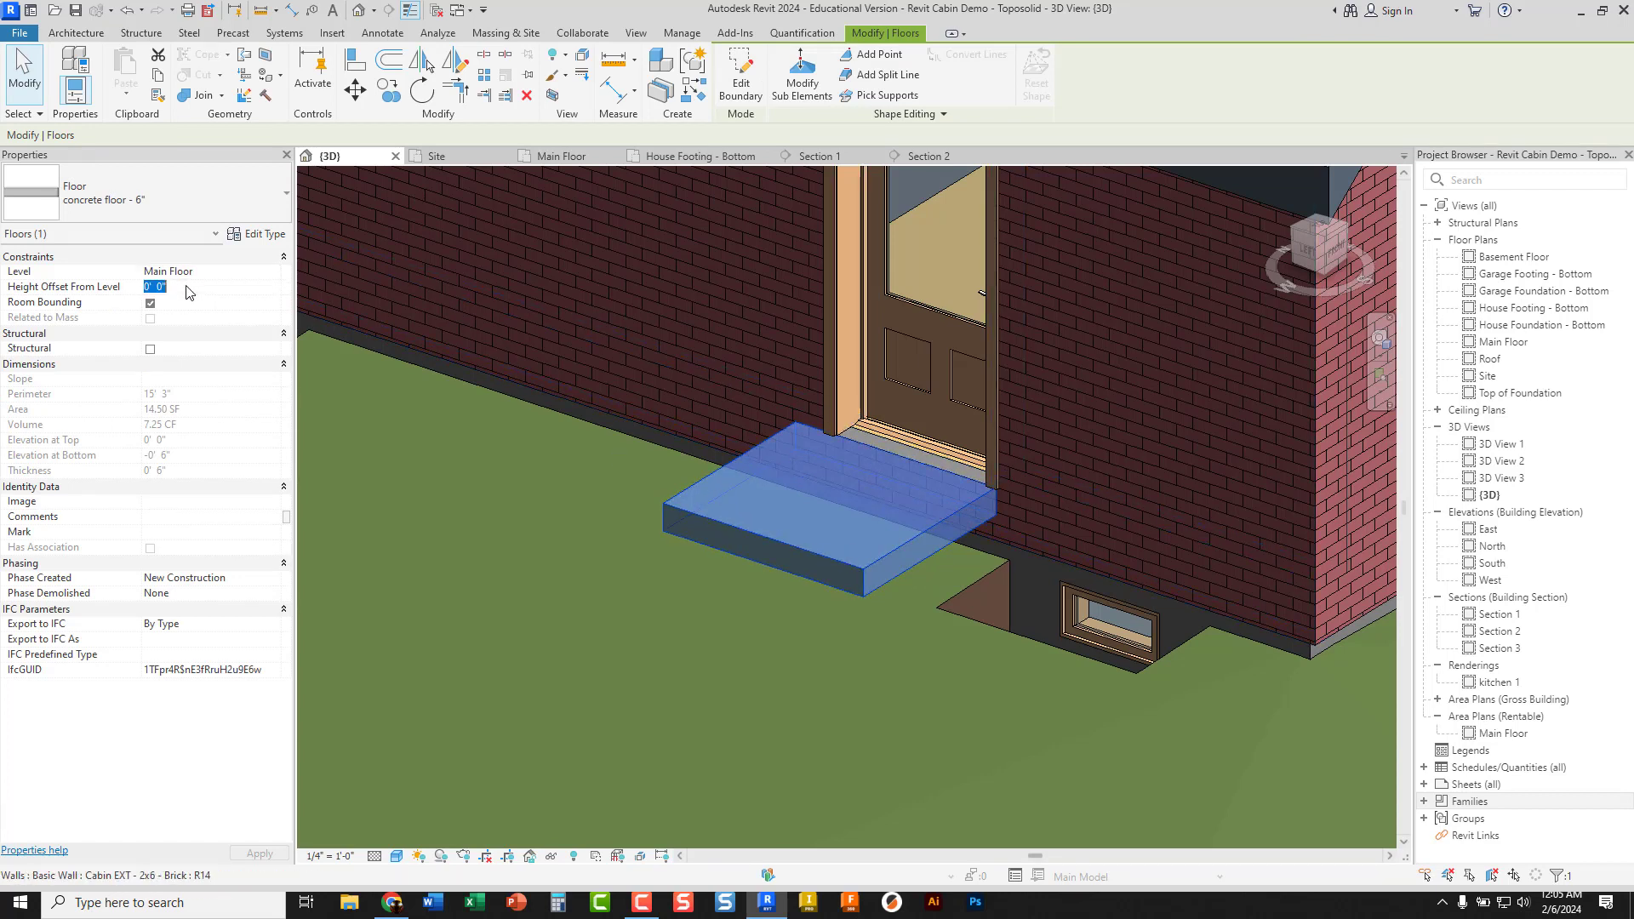
# Change the stoop floor's Level from Main Floor to Top of Foundation and apply it
pyautogui.click(272, 272)
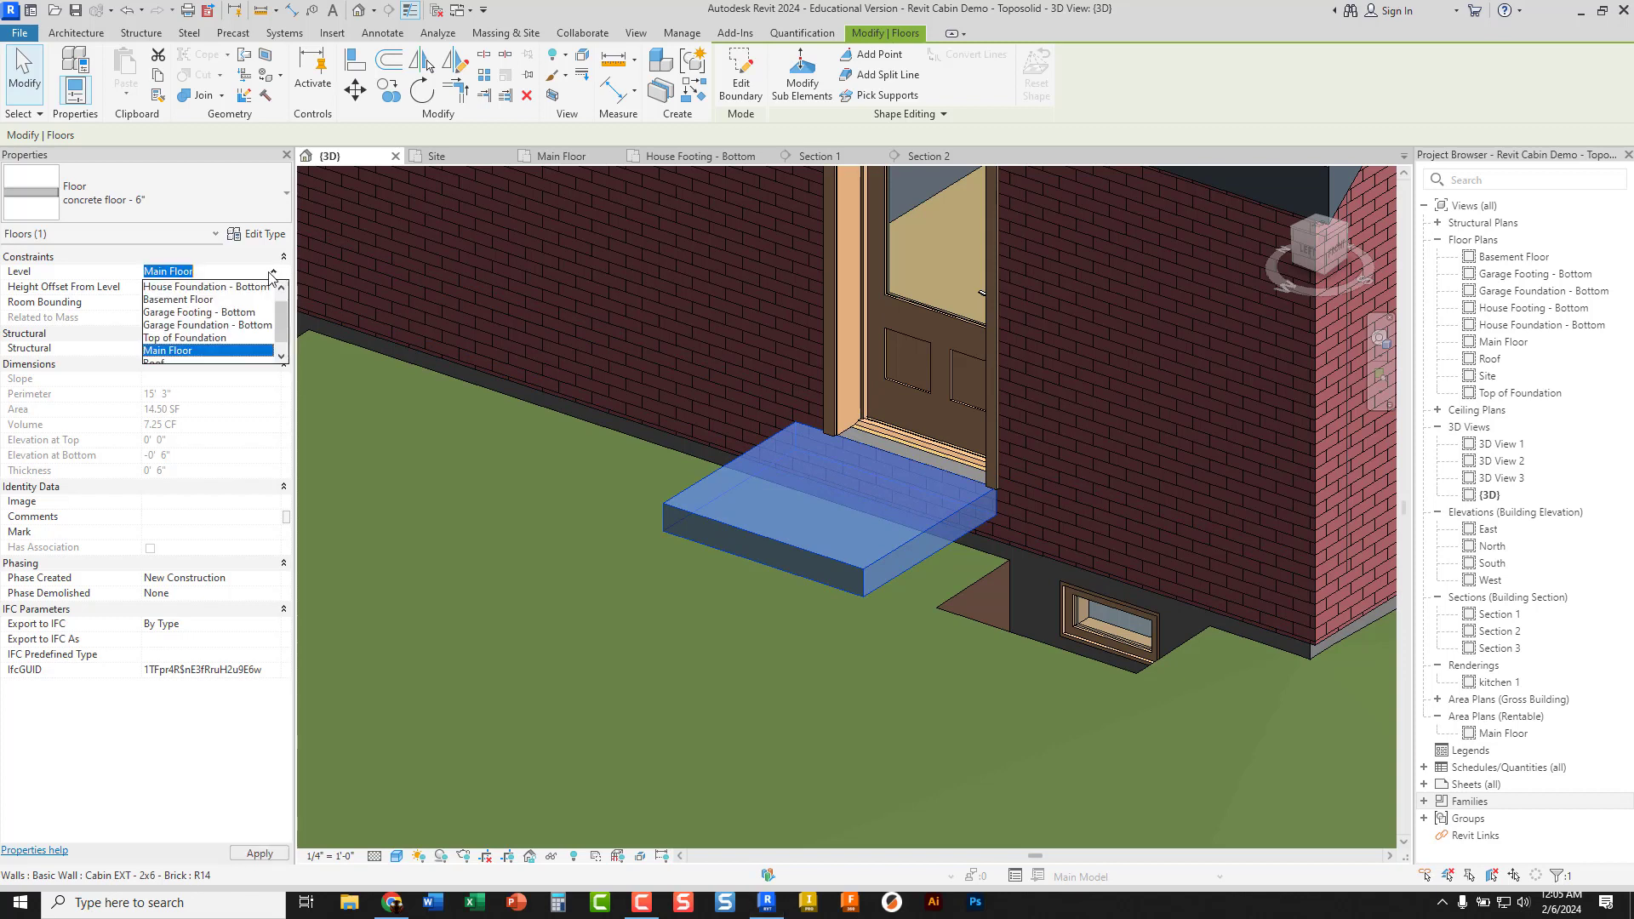
pyautogui.click(194, 339)
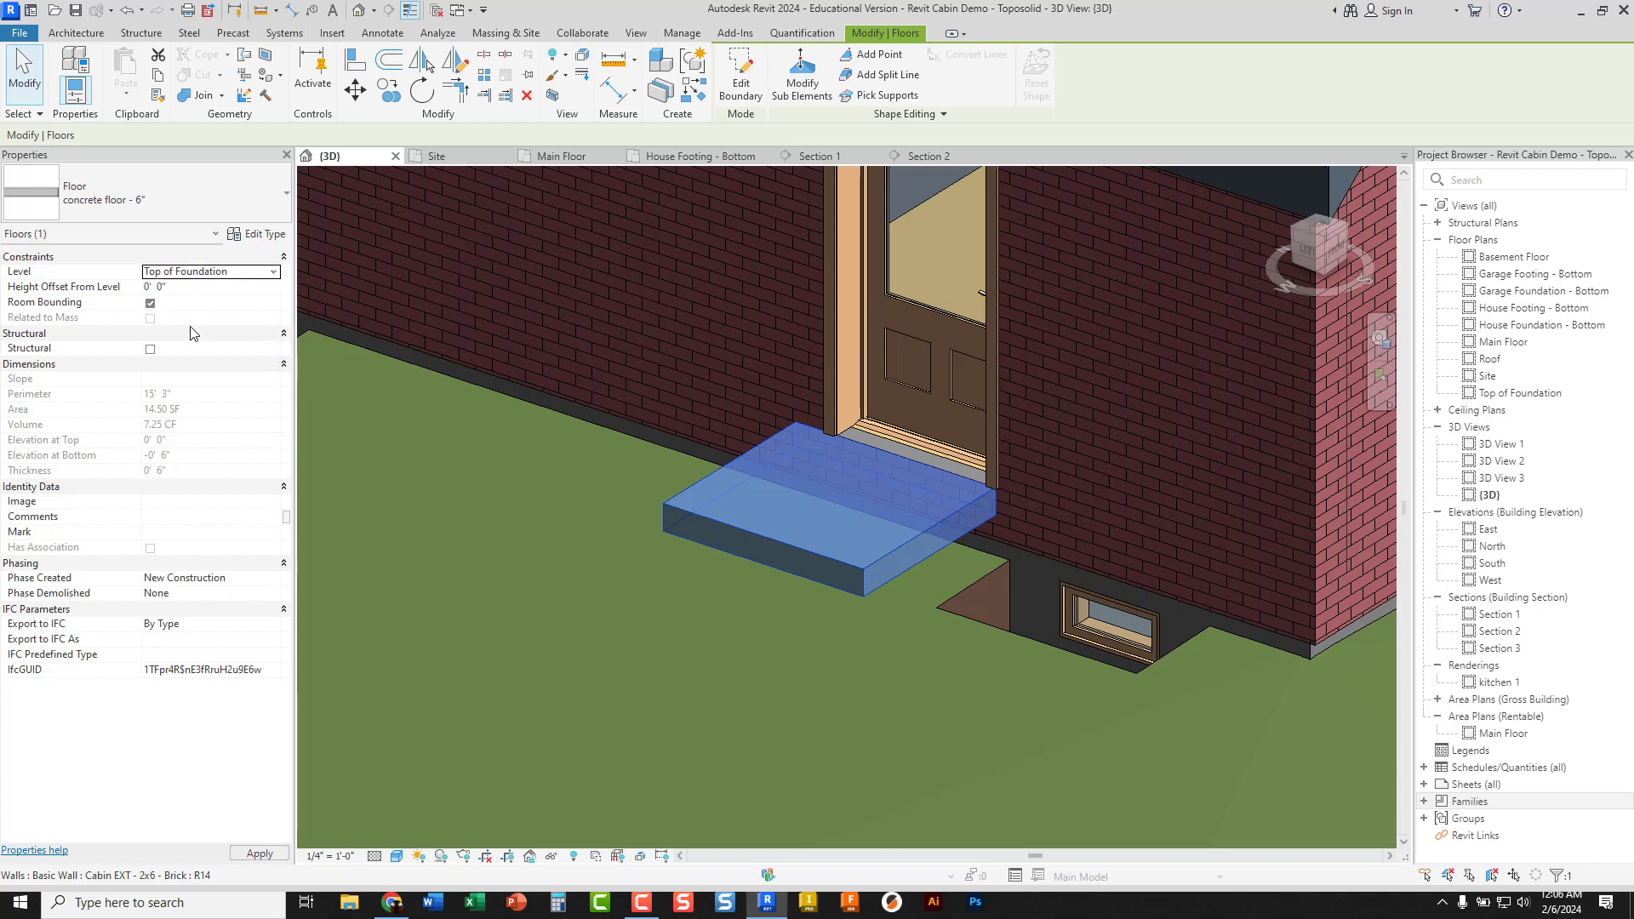
pyautogui.click(236, 855)
pyautogui.click(581, 594)
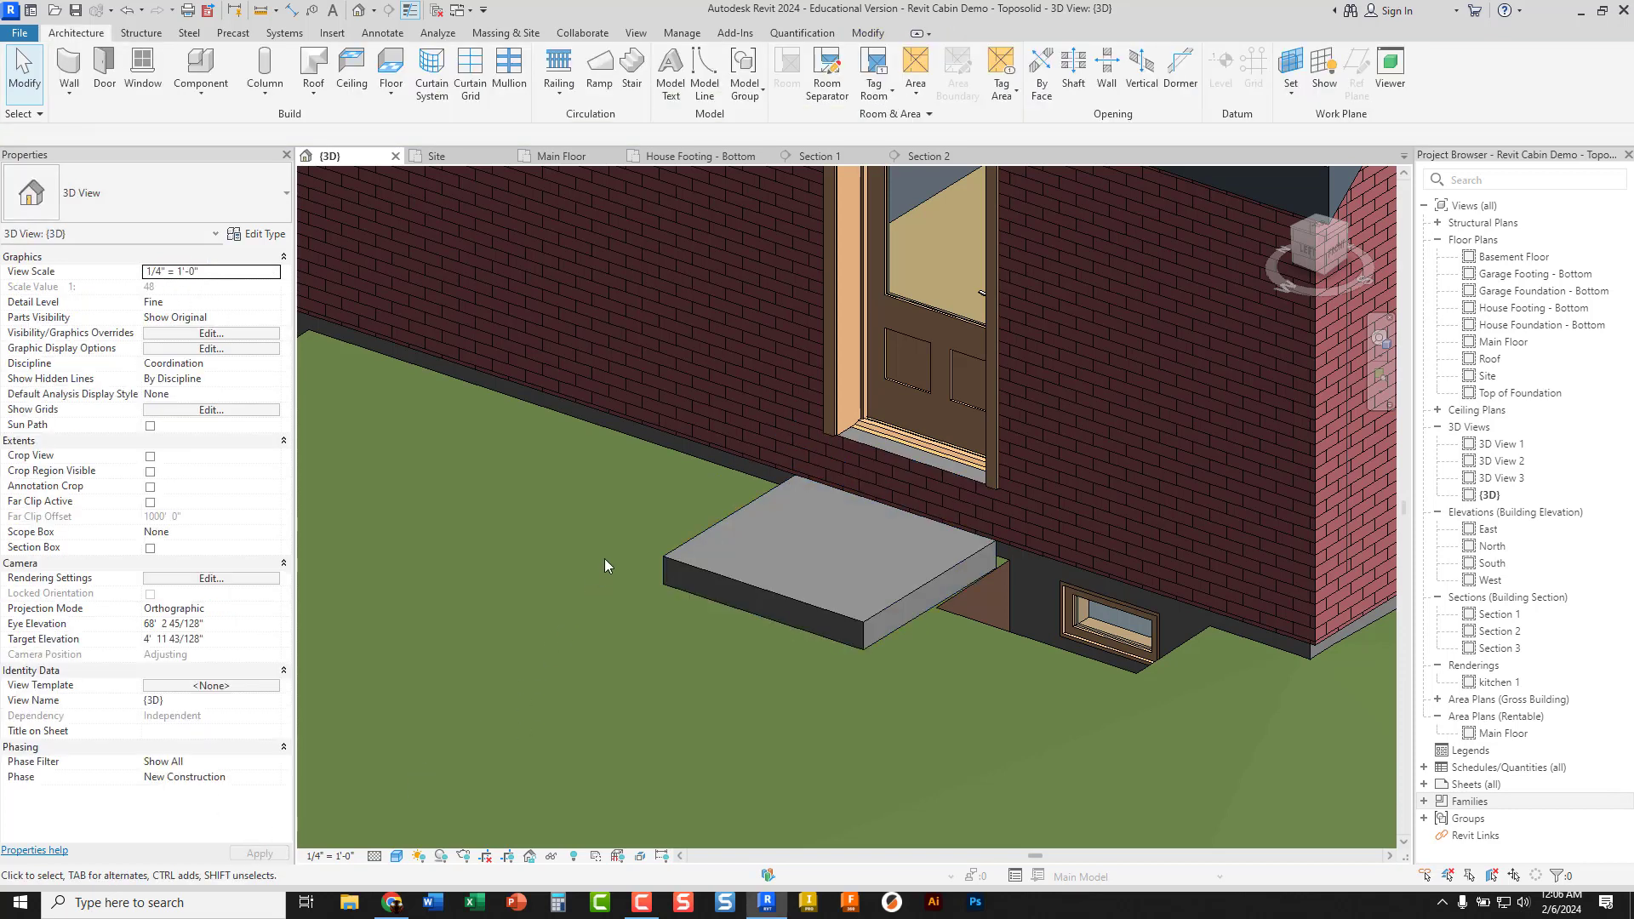
# Orbit the model and view the house from the front to check the lowered stoop
pyautogui.click(843, 541)
pyautogui.keyDown('shift'); pyautogui.moveTo(897, 604); pyautogui.dragTo(1064, 383, button='middle'); pyautogui.keyUp('shift')
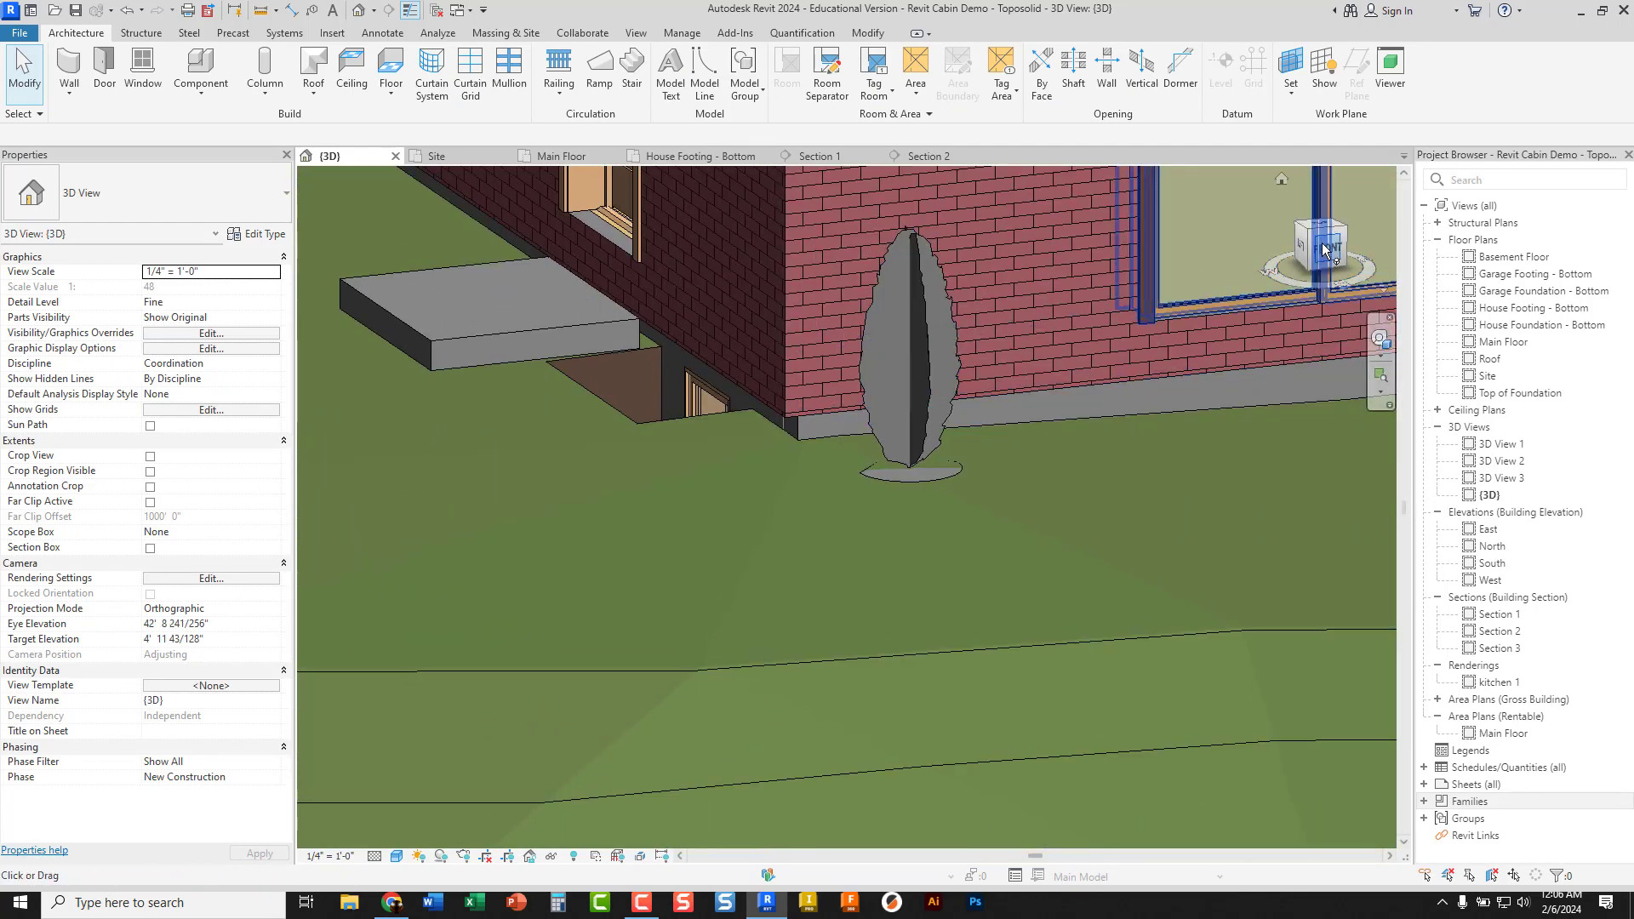
pyautogui.click(1325, 248)
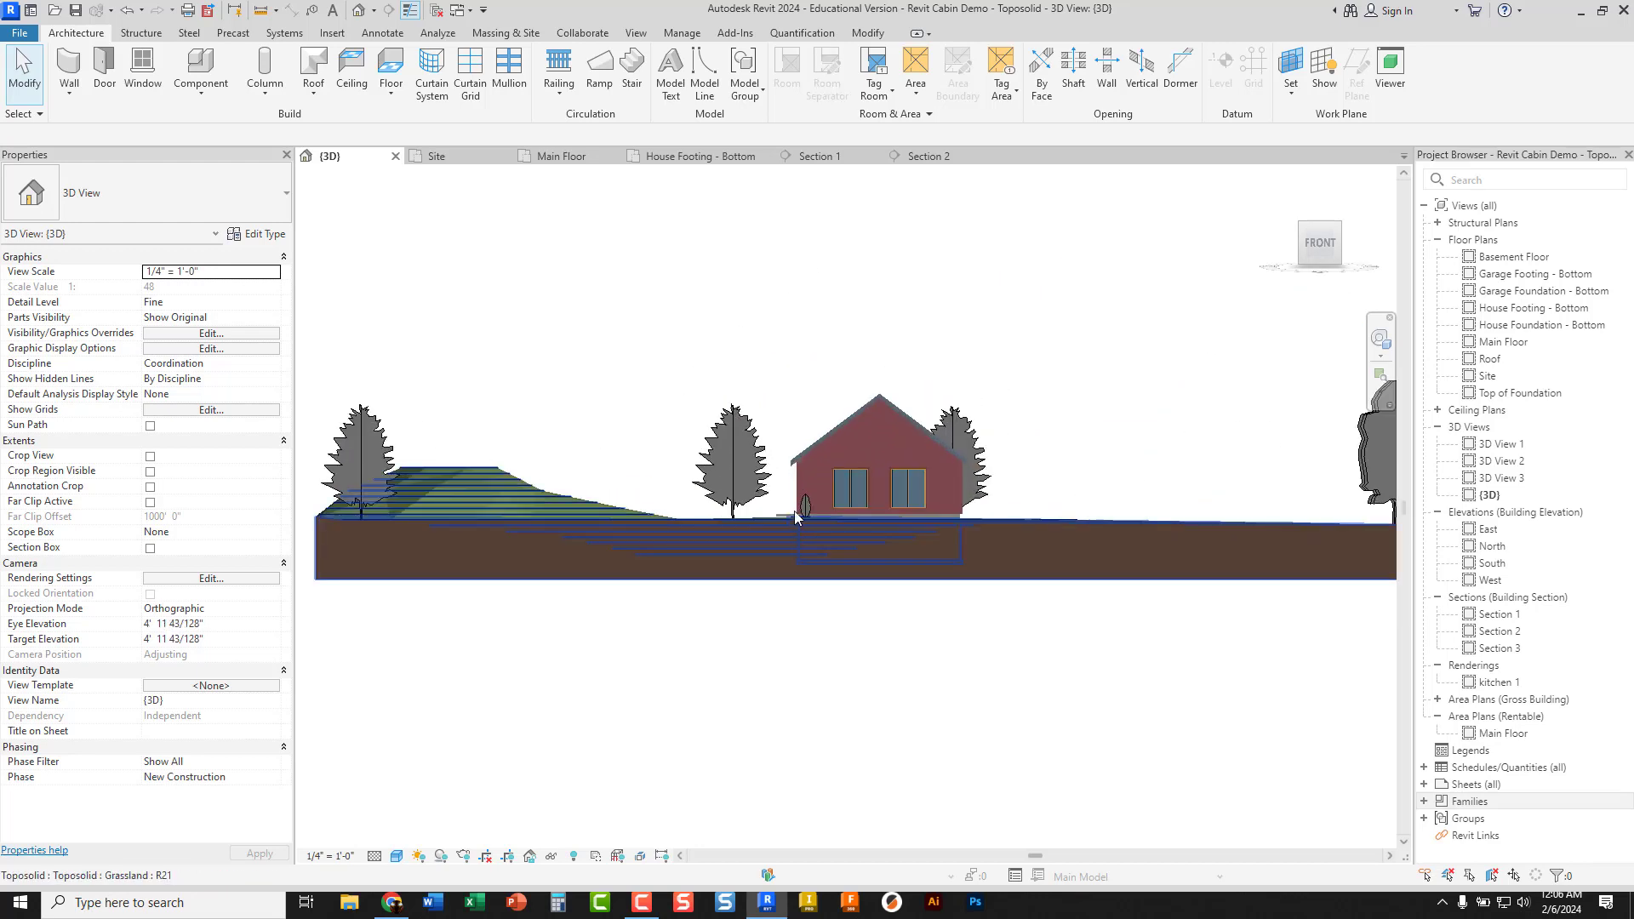
pyautogui.scroll(8, 795, 518)
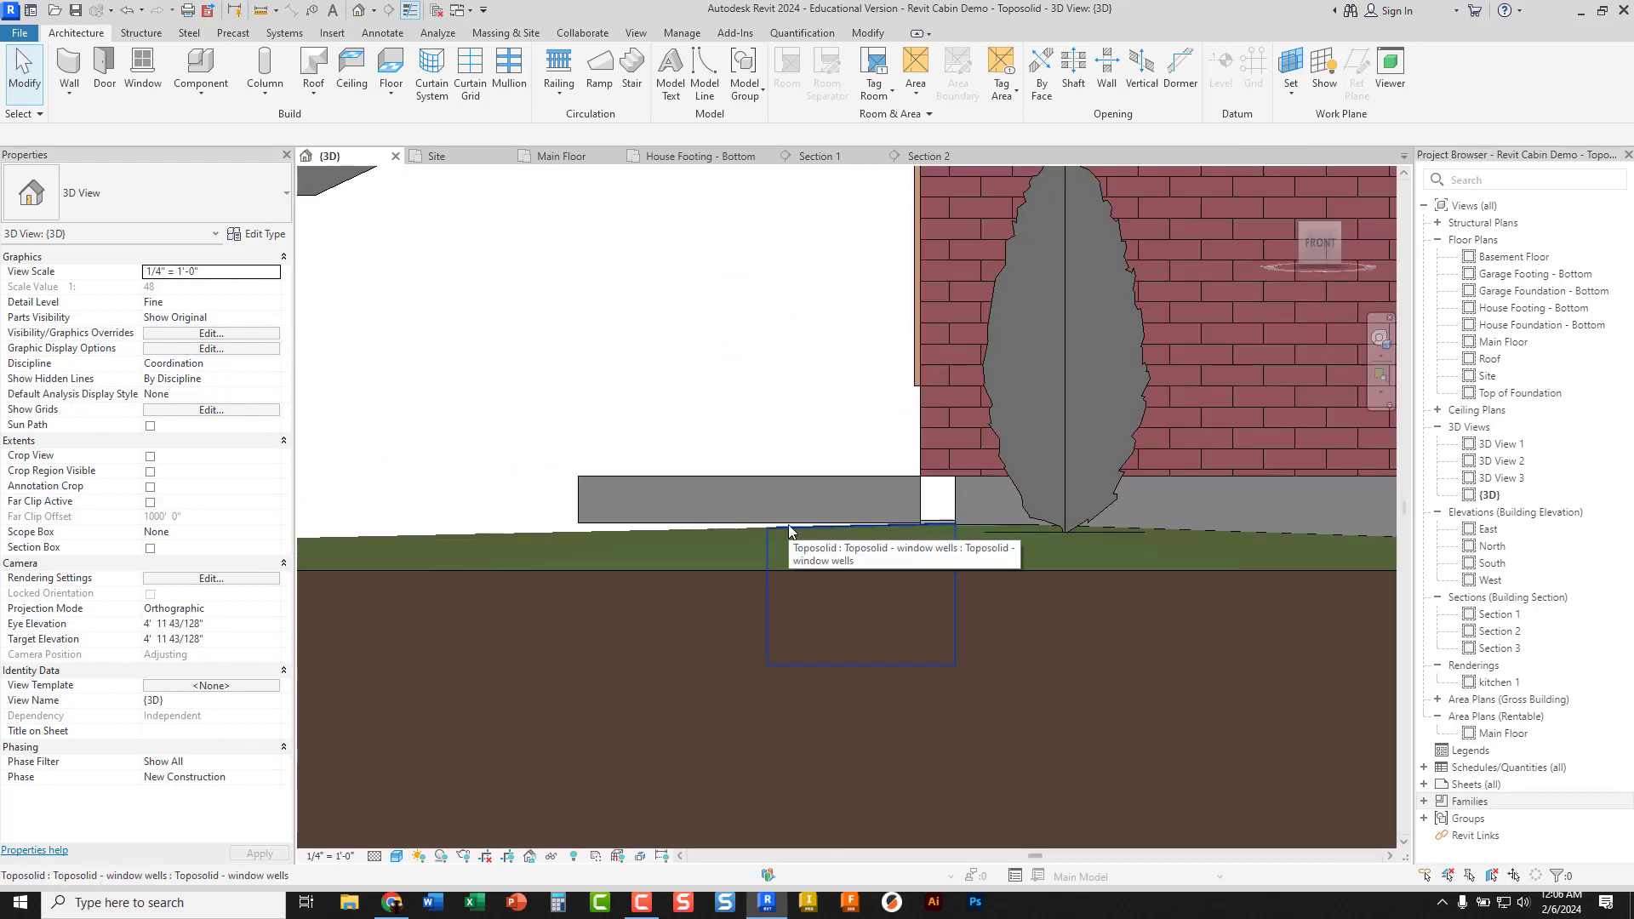
pyautogui.scroll(-2, 789, 528)
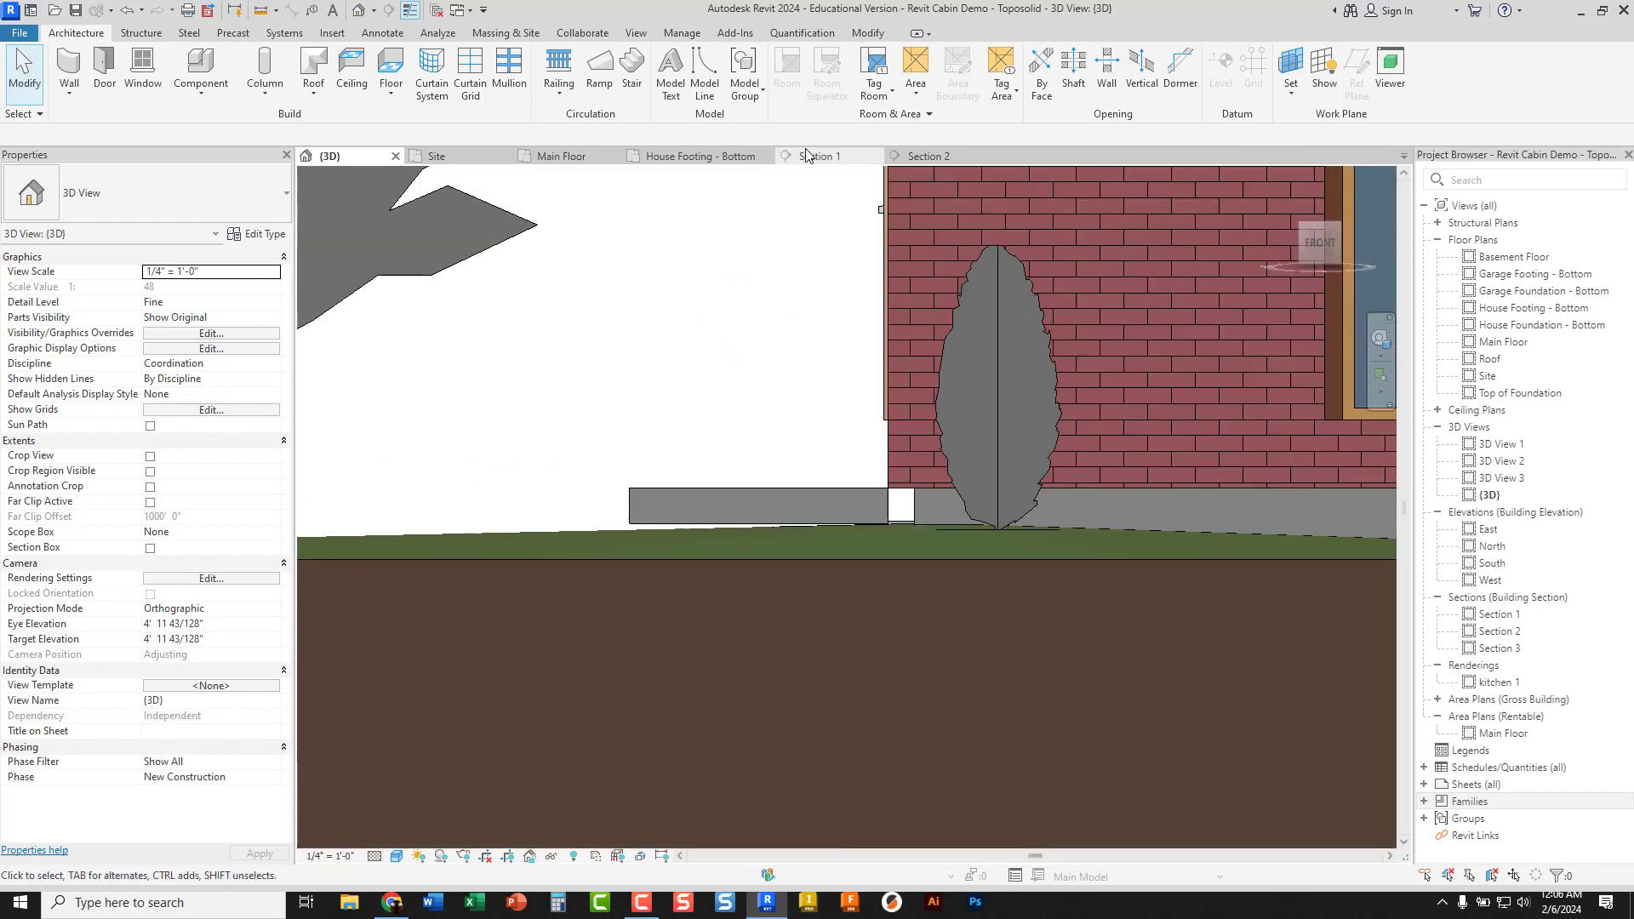
# Move the Section 2 line on Main Floor so it cuts through the stoop, then open Section 2
pyautogui.click(543, 158)
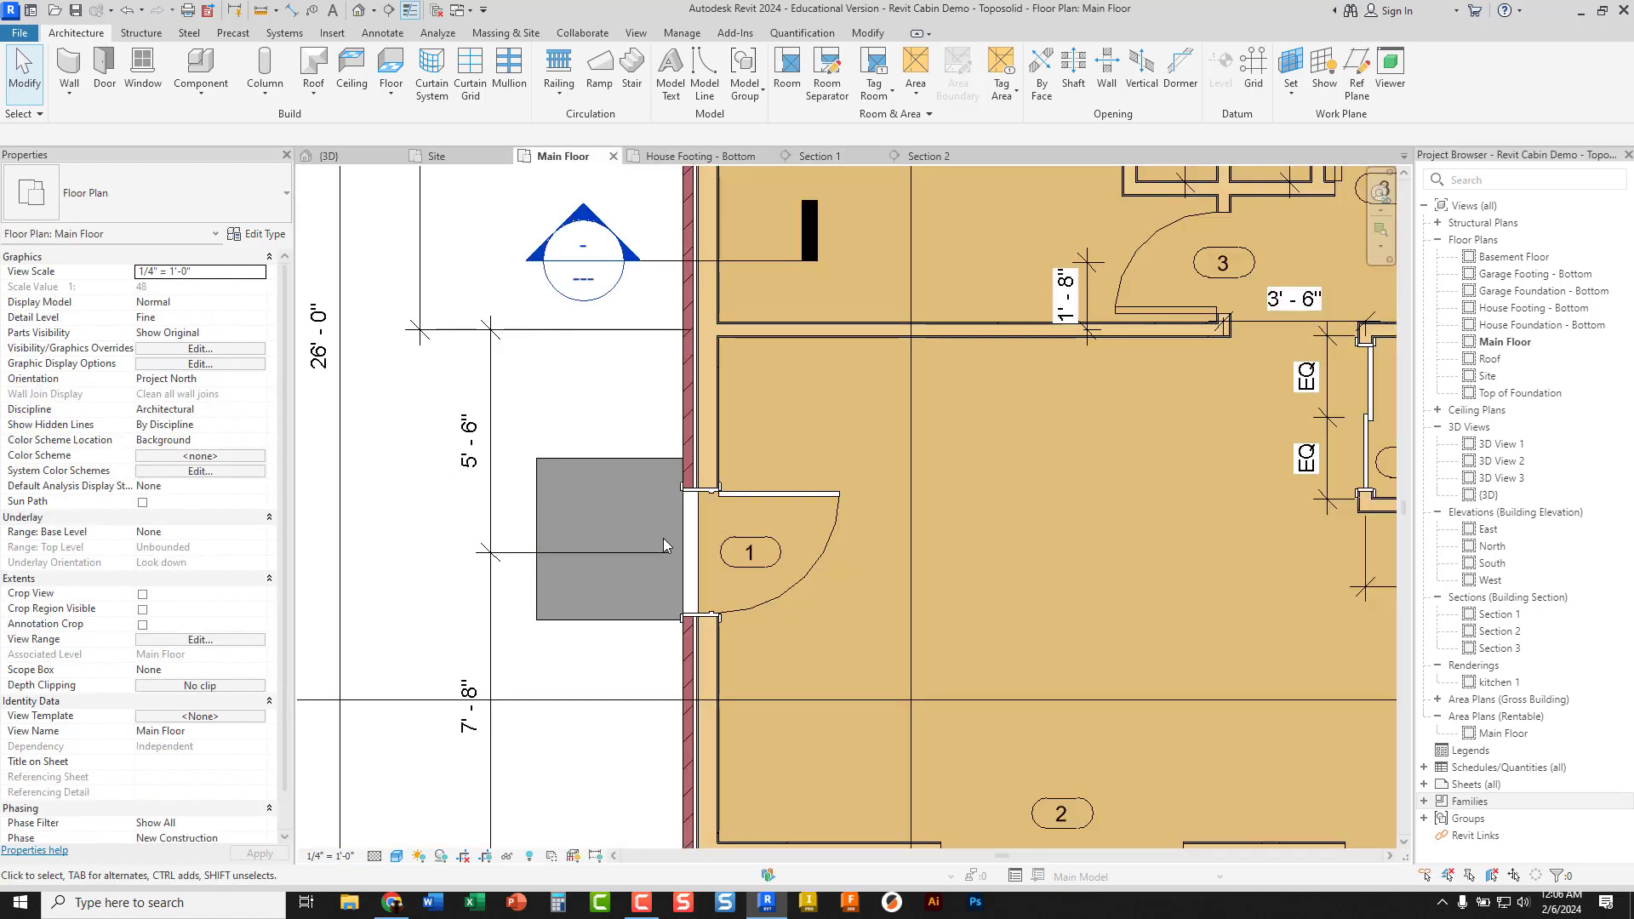
pyautogui.scroll(-3, 662, 538)
pyautogui.click(743, 616)
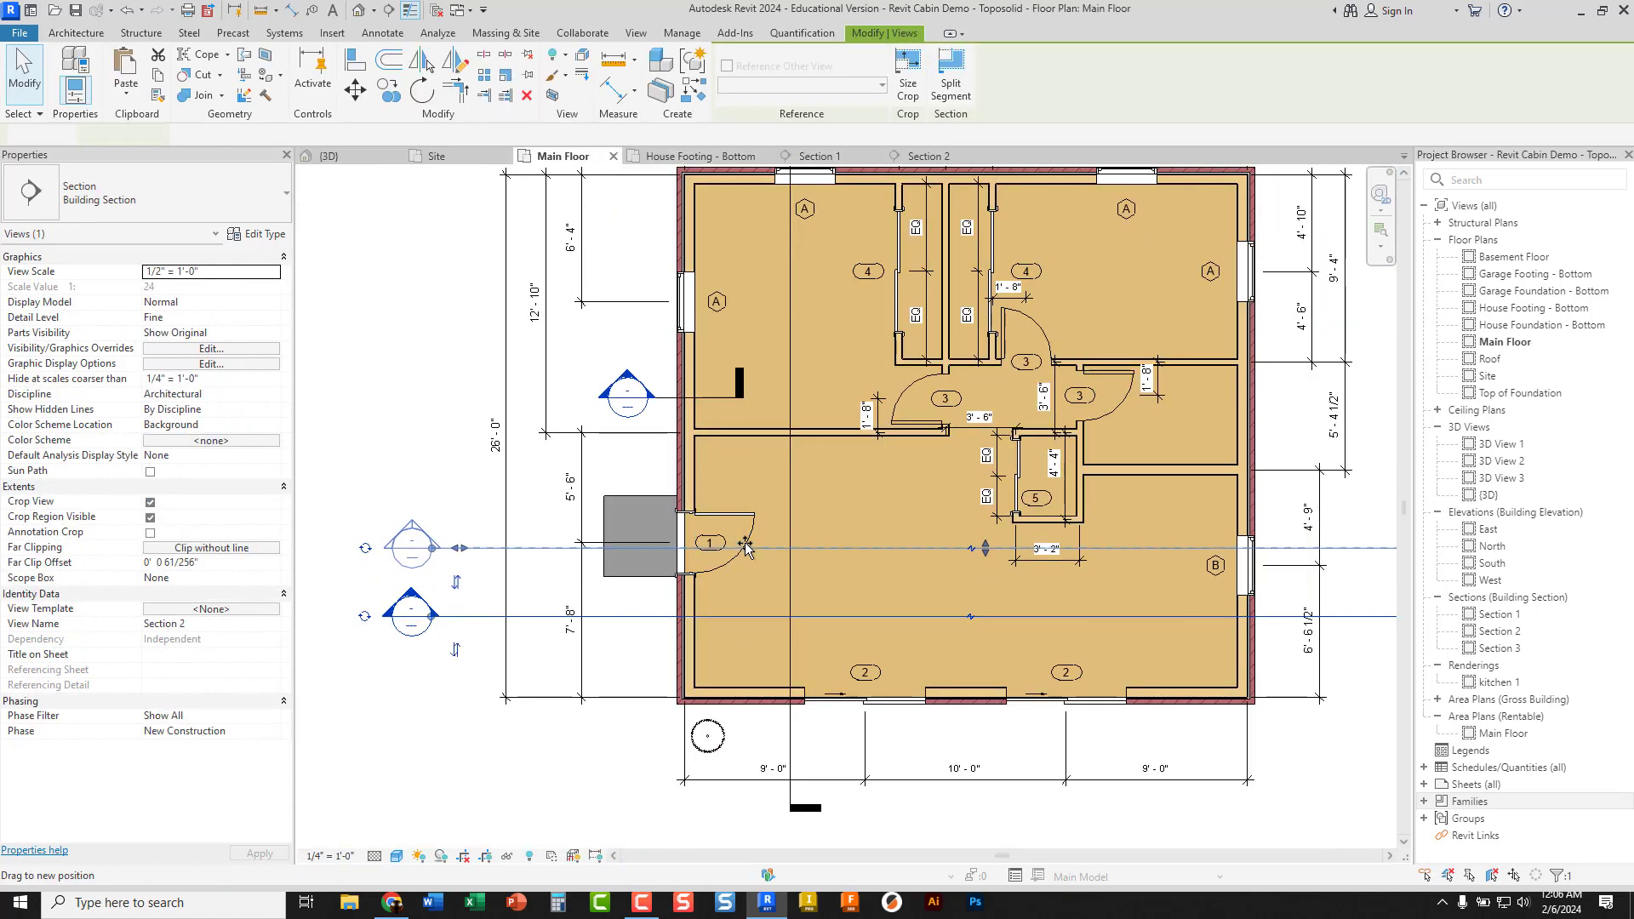
pyautogui.moveTo(743, 616); pyautogui.dragTo(745, 542)
pyautogui.click(762, 632)
pyautogui.doubleClick(432, 537)
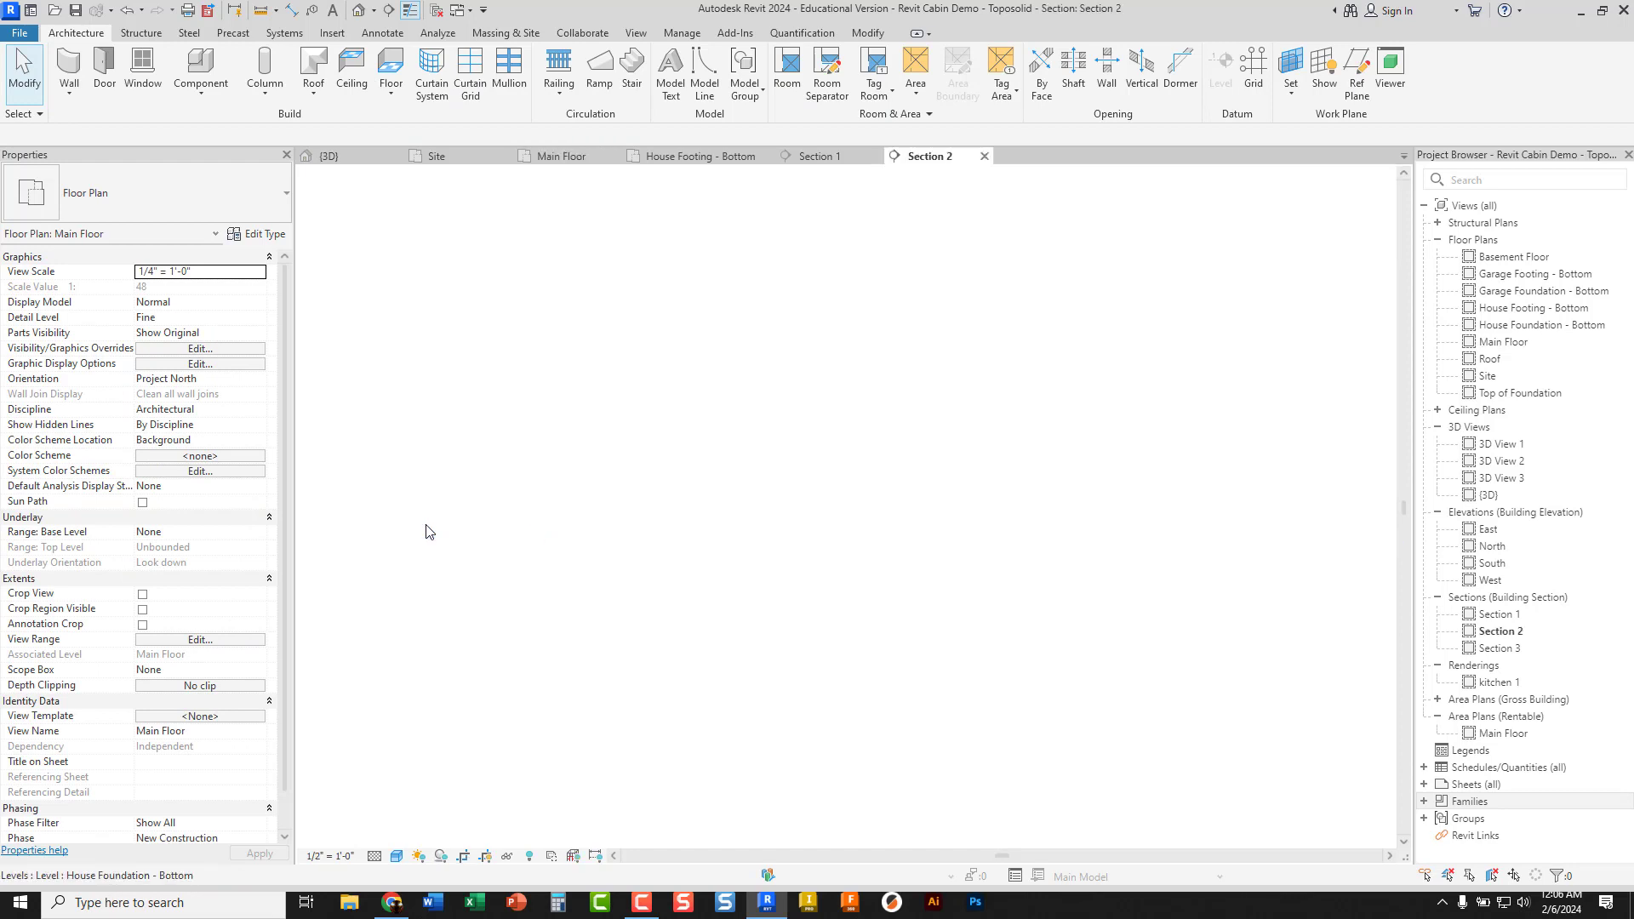
pyautogui.scroll(5, 529, 346)
pyautogui.moveTo(551, 423); pyautogui.dragTo(838, 443, button='middle')
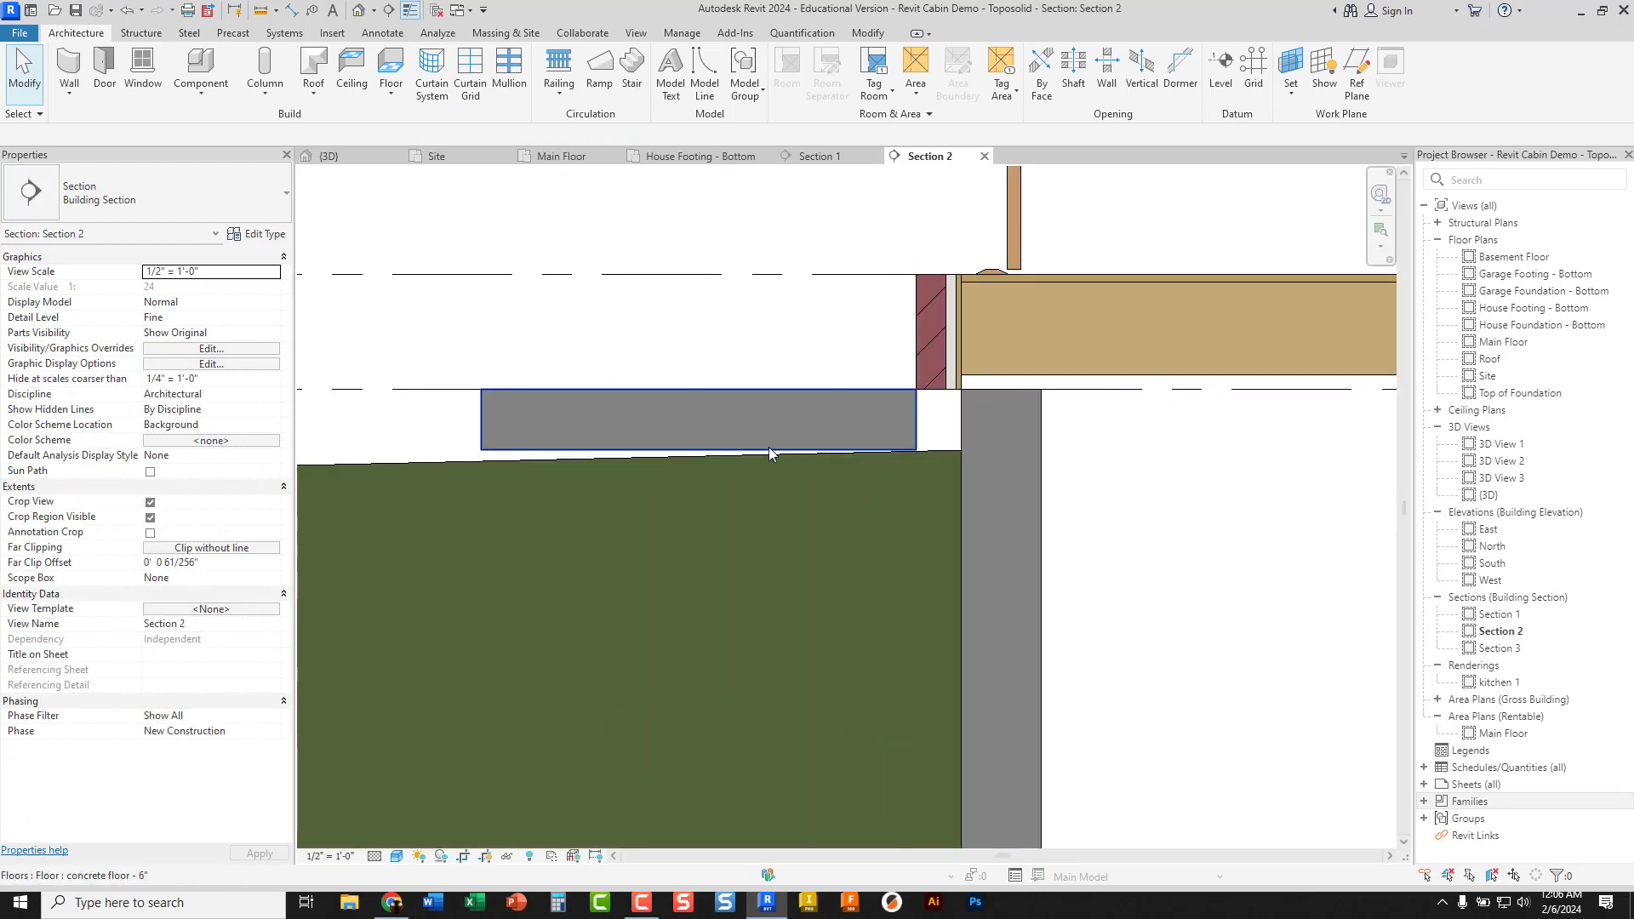
# Set the stoop slab's Height Offset From Level to -3", accepting the toposolid overlap warning
pyautogui.click(484, 431)
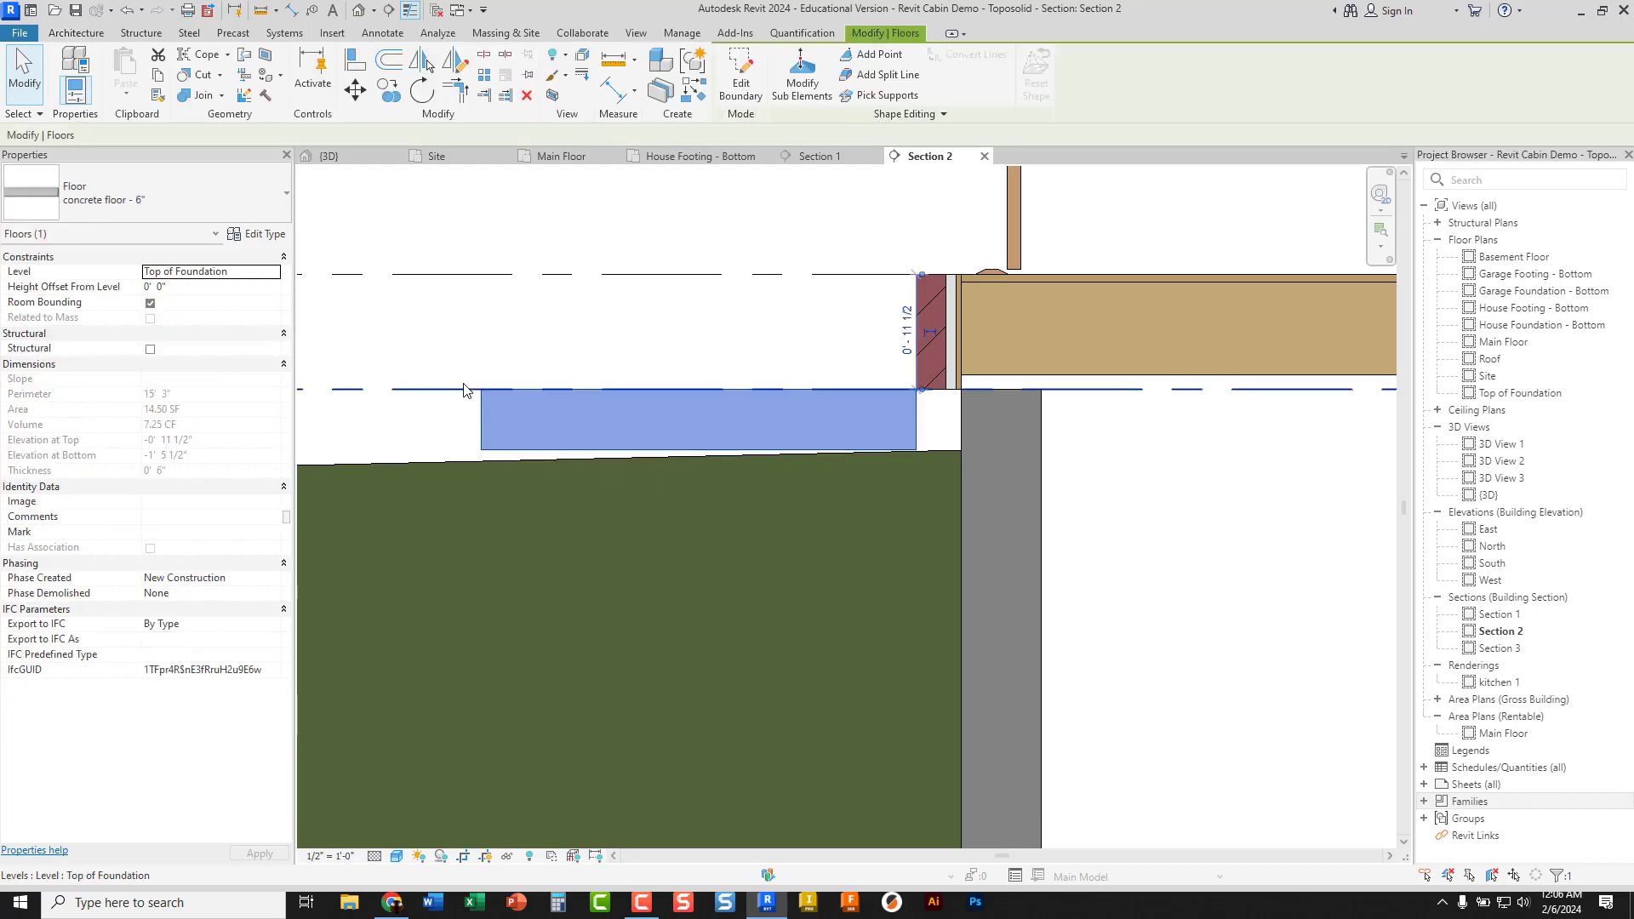
pyautogui.click(212, 288)
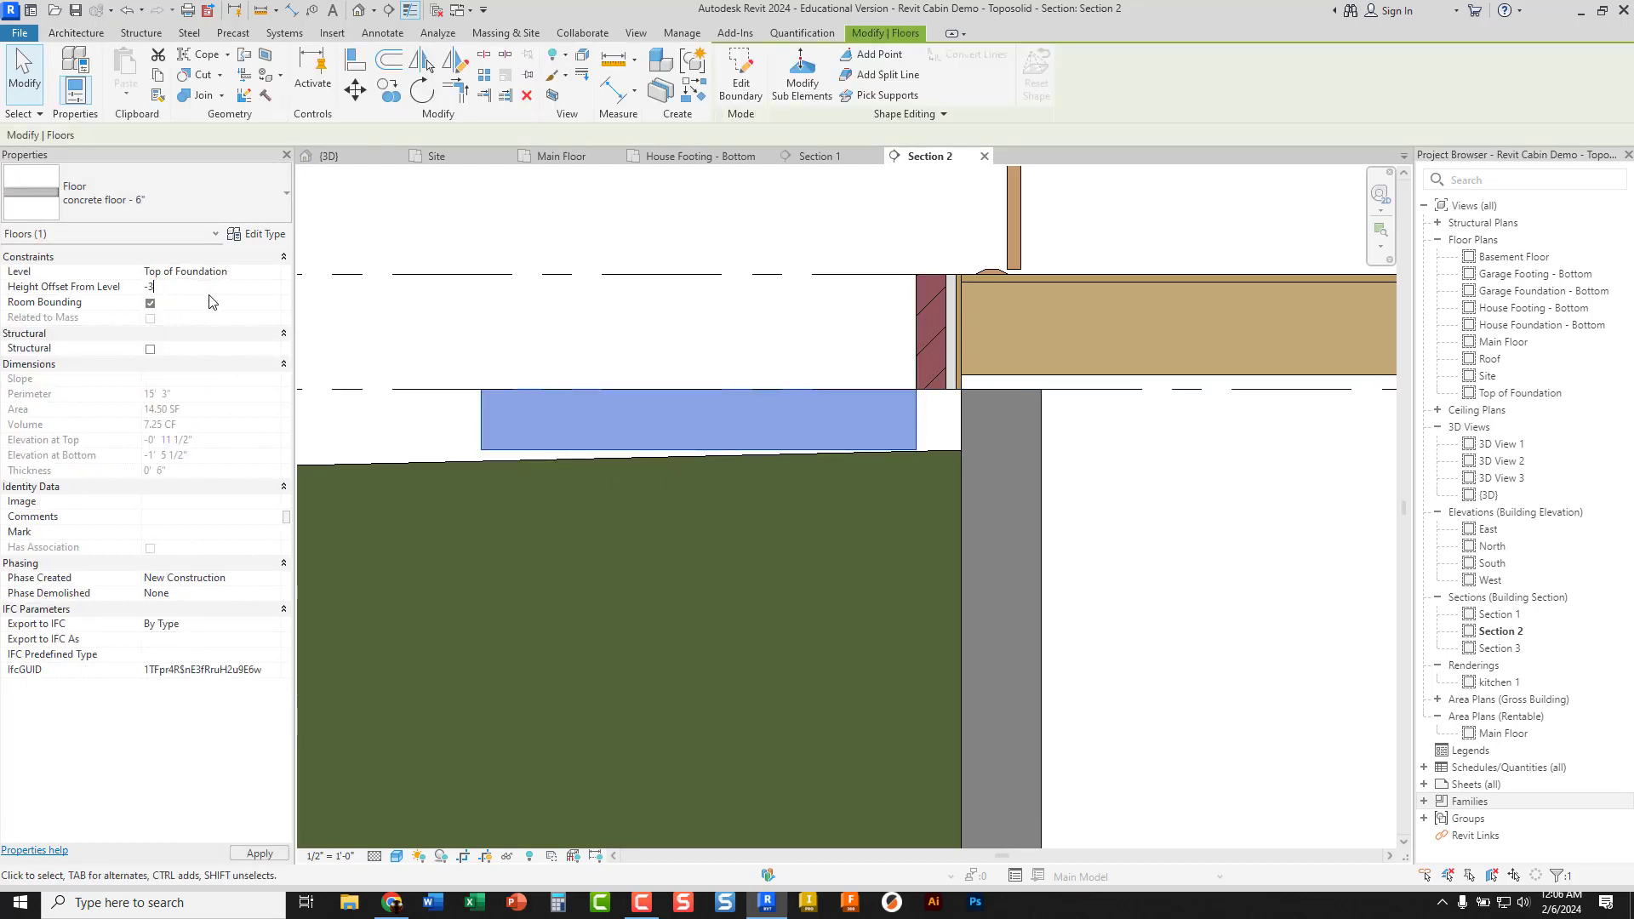
pyautogui.press('Return')
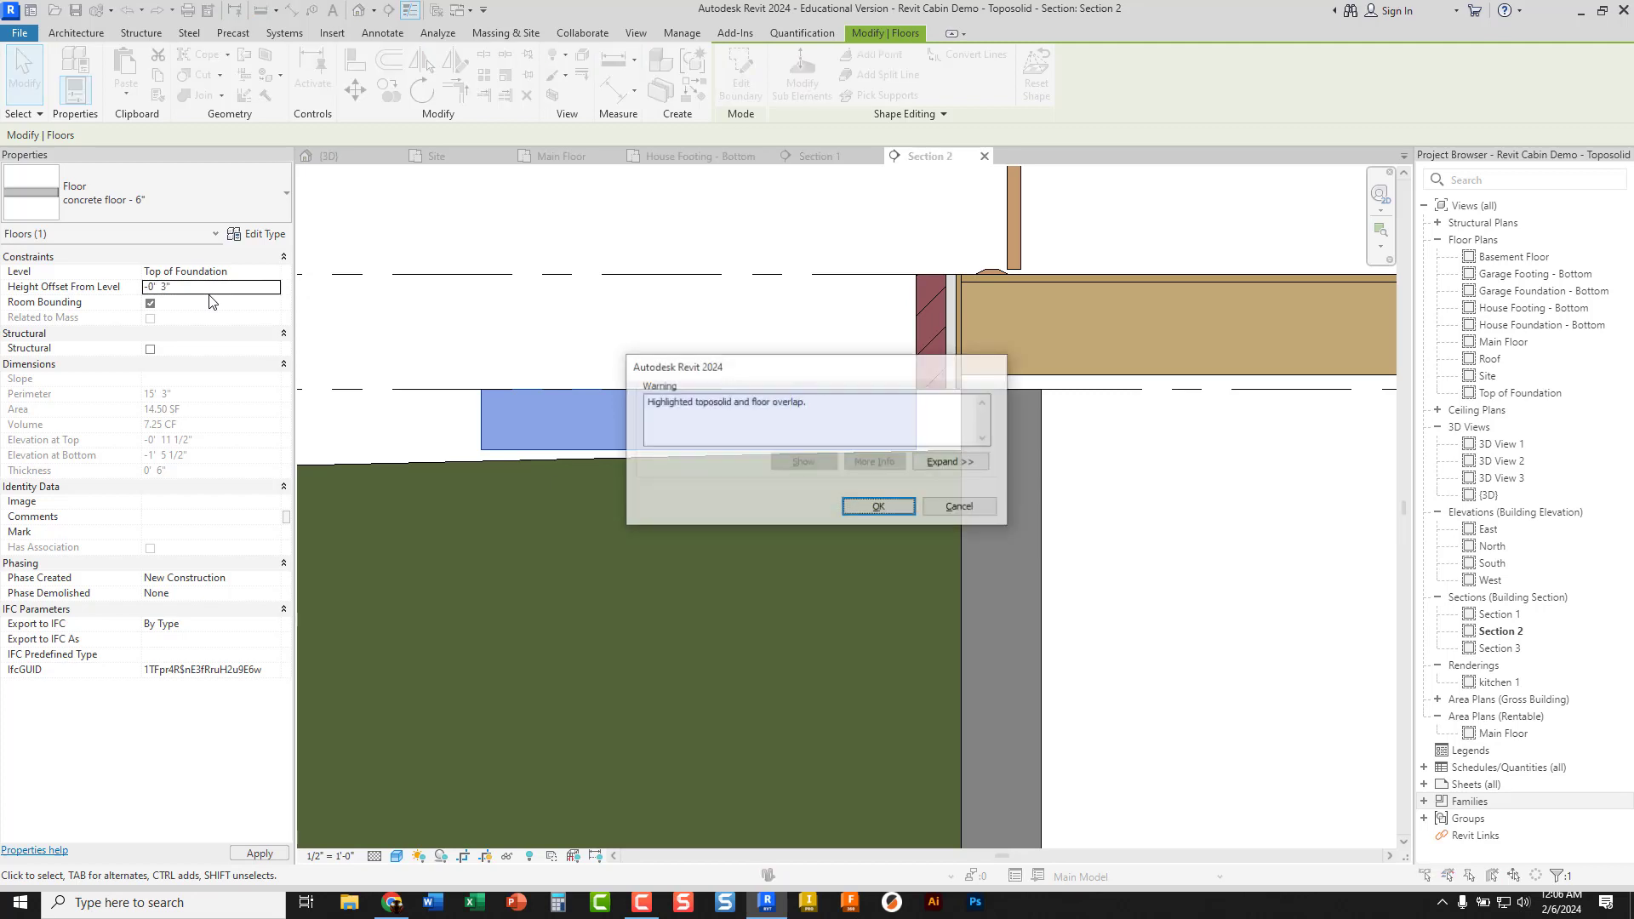
pyautogui.click(878, 507)
pyautogui.click(781, 368)
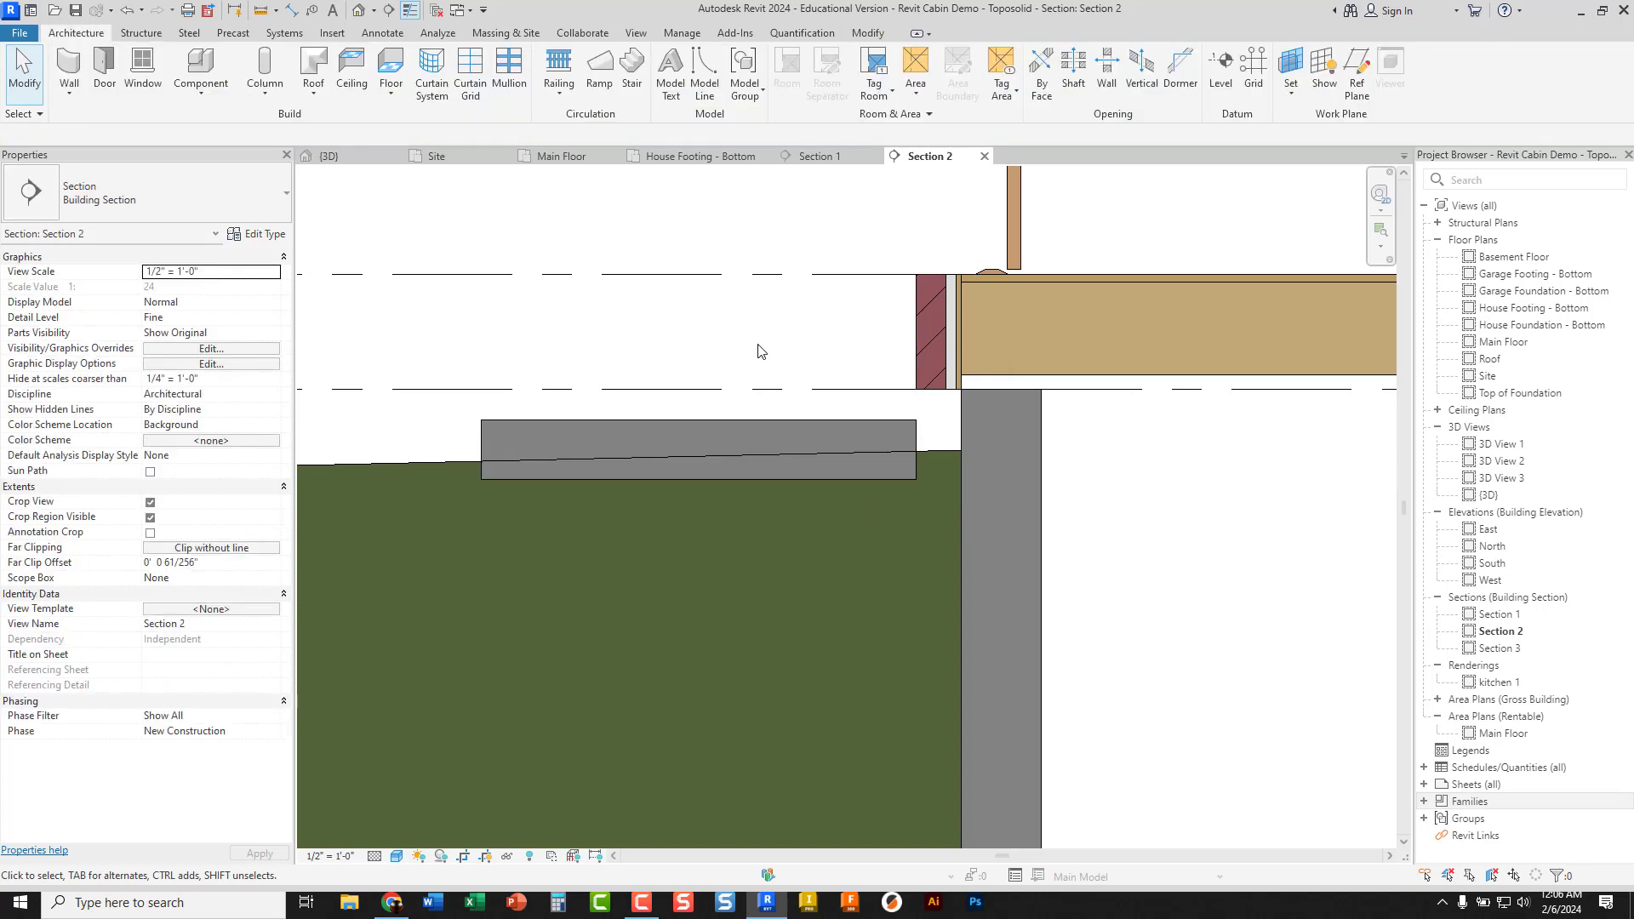
pyautogui.scroll(-2, 829, 431)
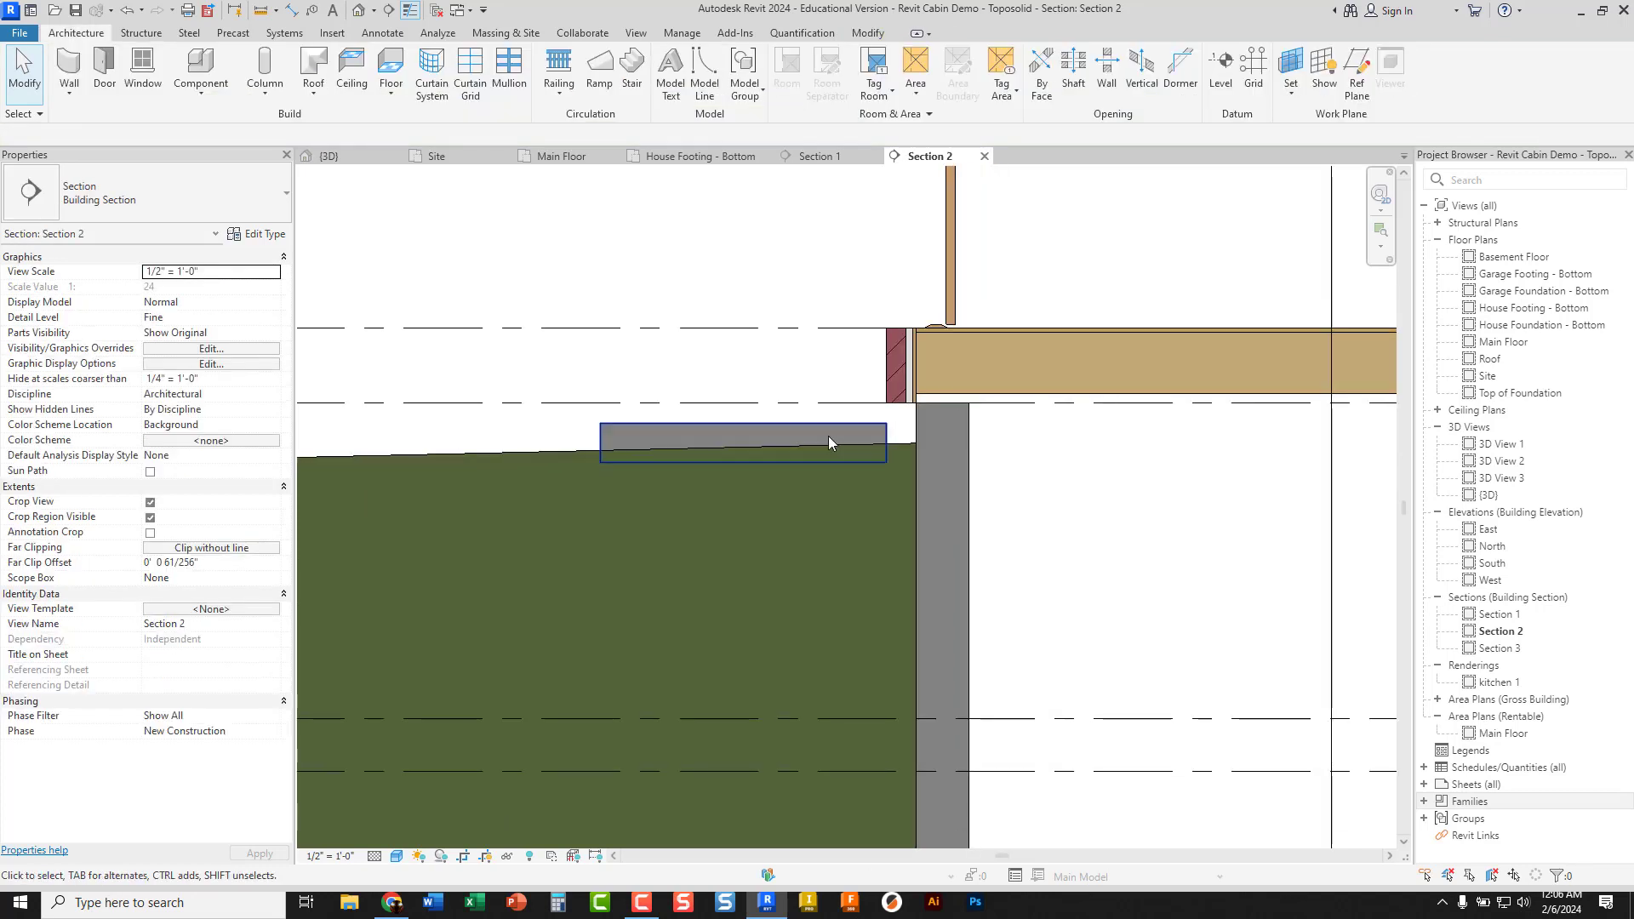
pyautogui.moveTo(824, 491); pyautogui.dragTo(850, 520, button='middle')
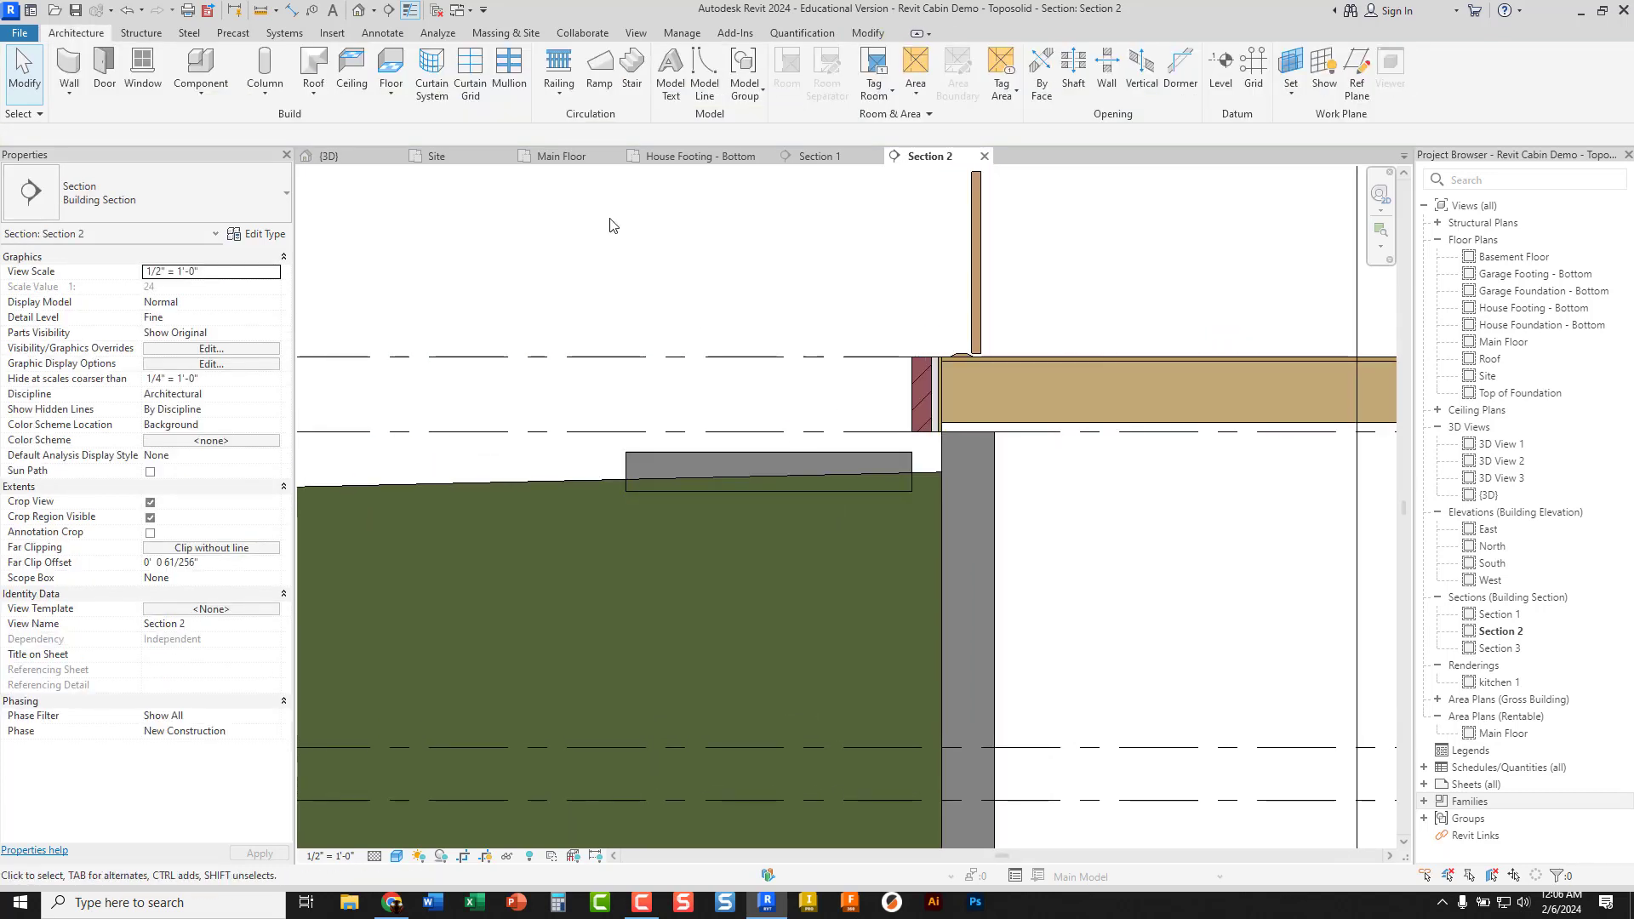
pyautogui.click(473, 158)
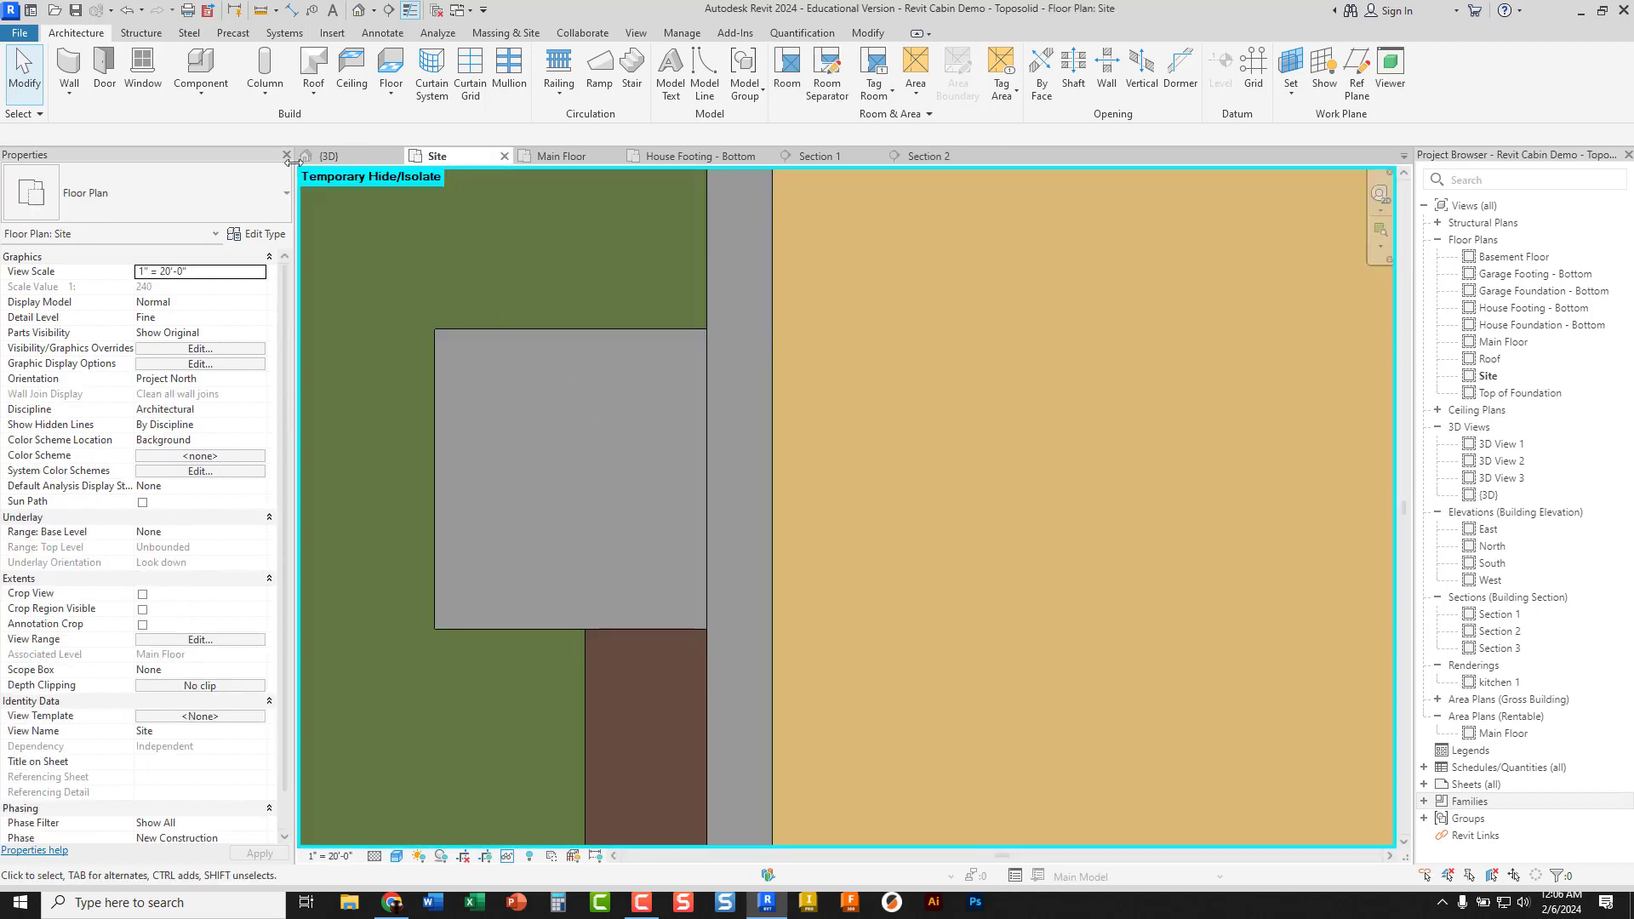
# Sketch a rectangular floor from the slab's lower-right corner to its top-edge midpoint, then view it in 3D
pyautogui.click(390, 67)
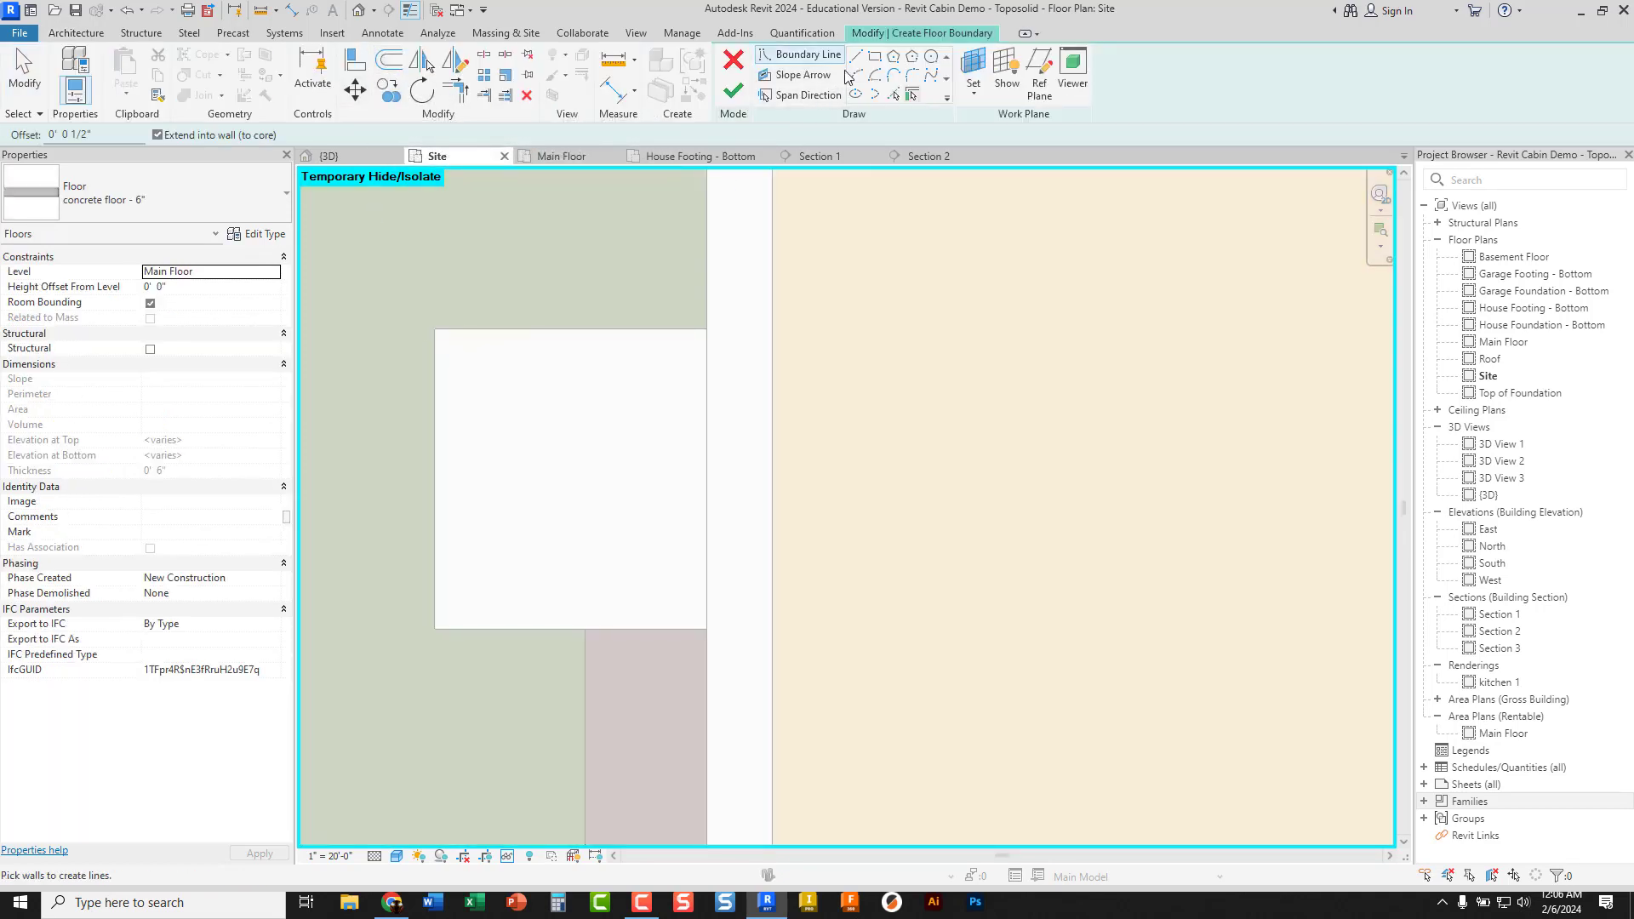
pyautogui.click(875, 58)
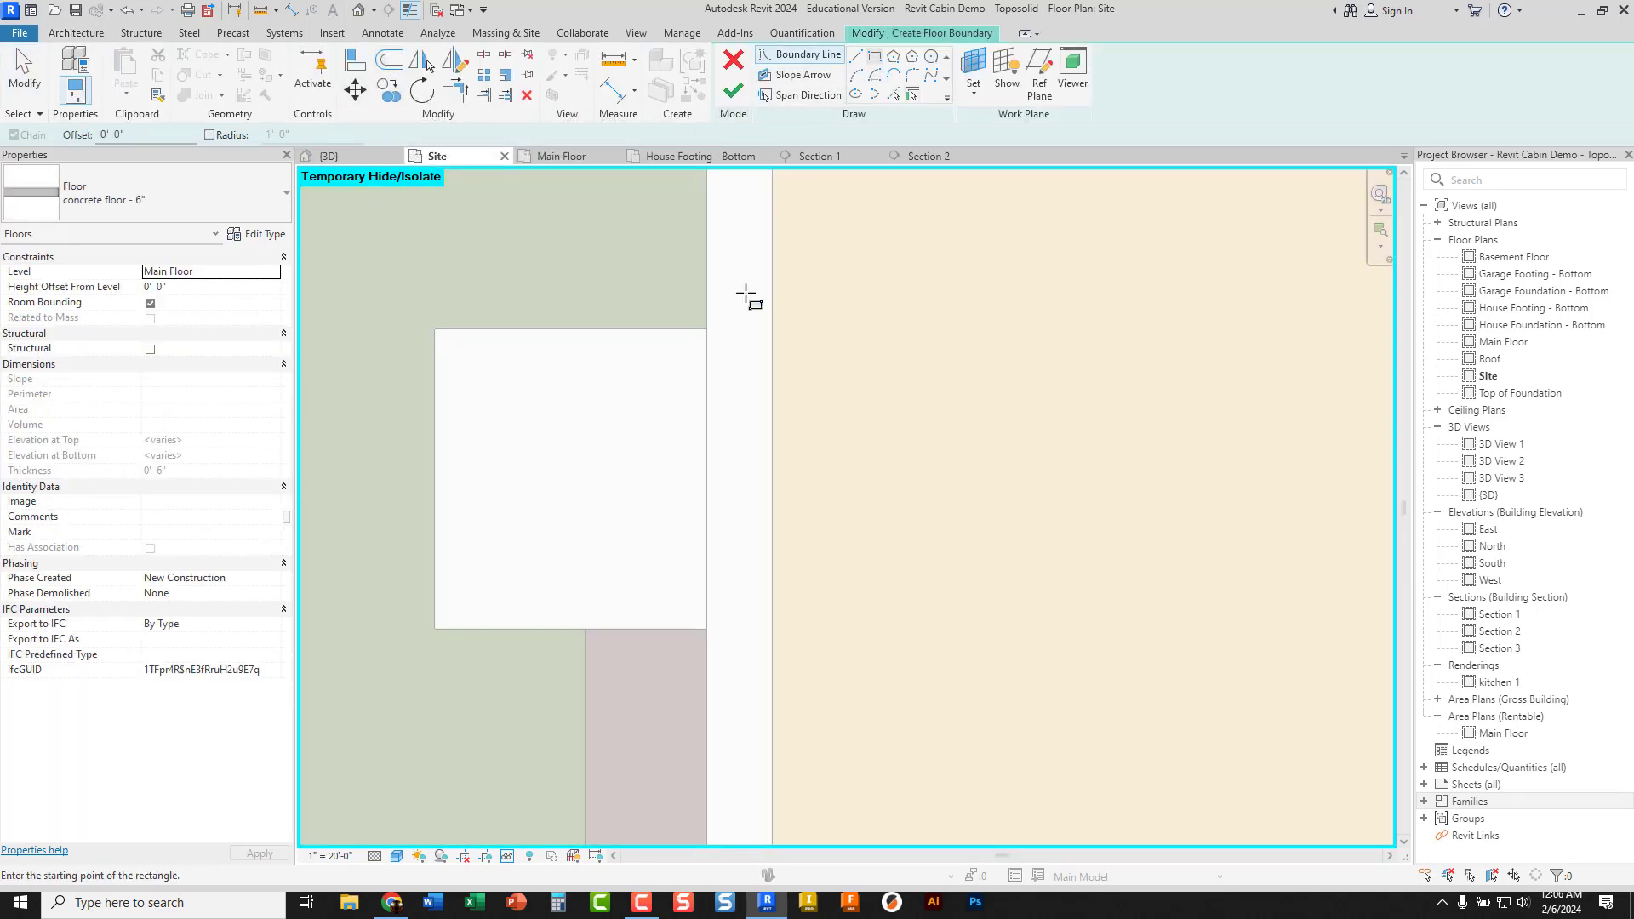
pyautogui.click(706, 630)
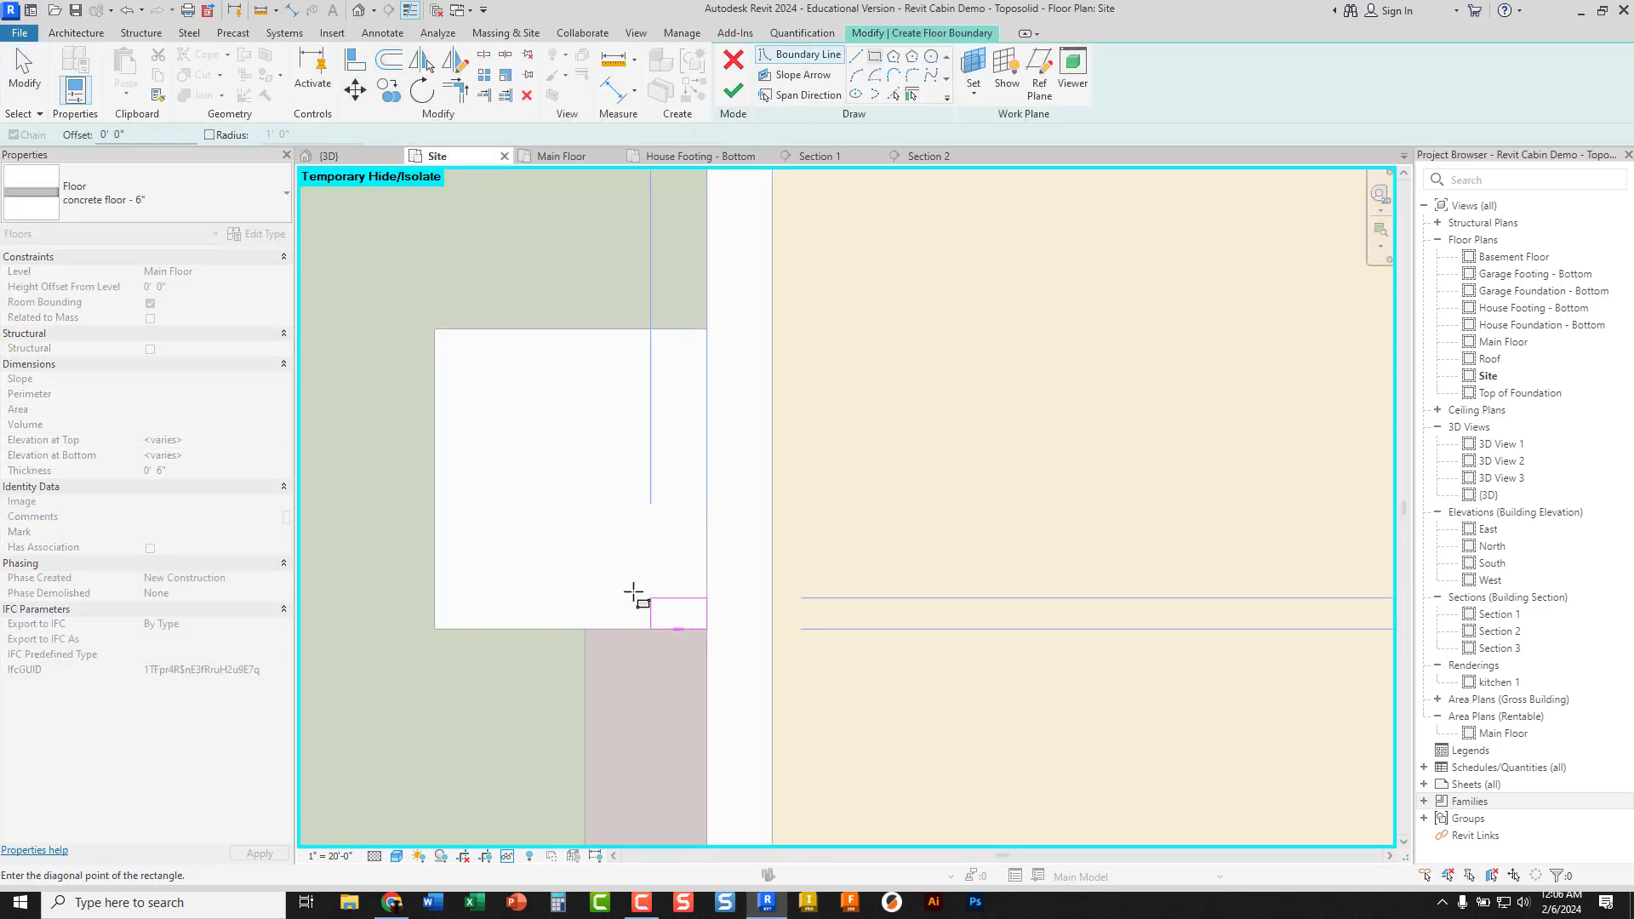
pyautogui.click(568, 330)
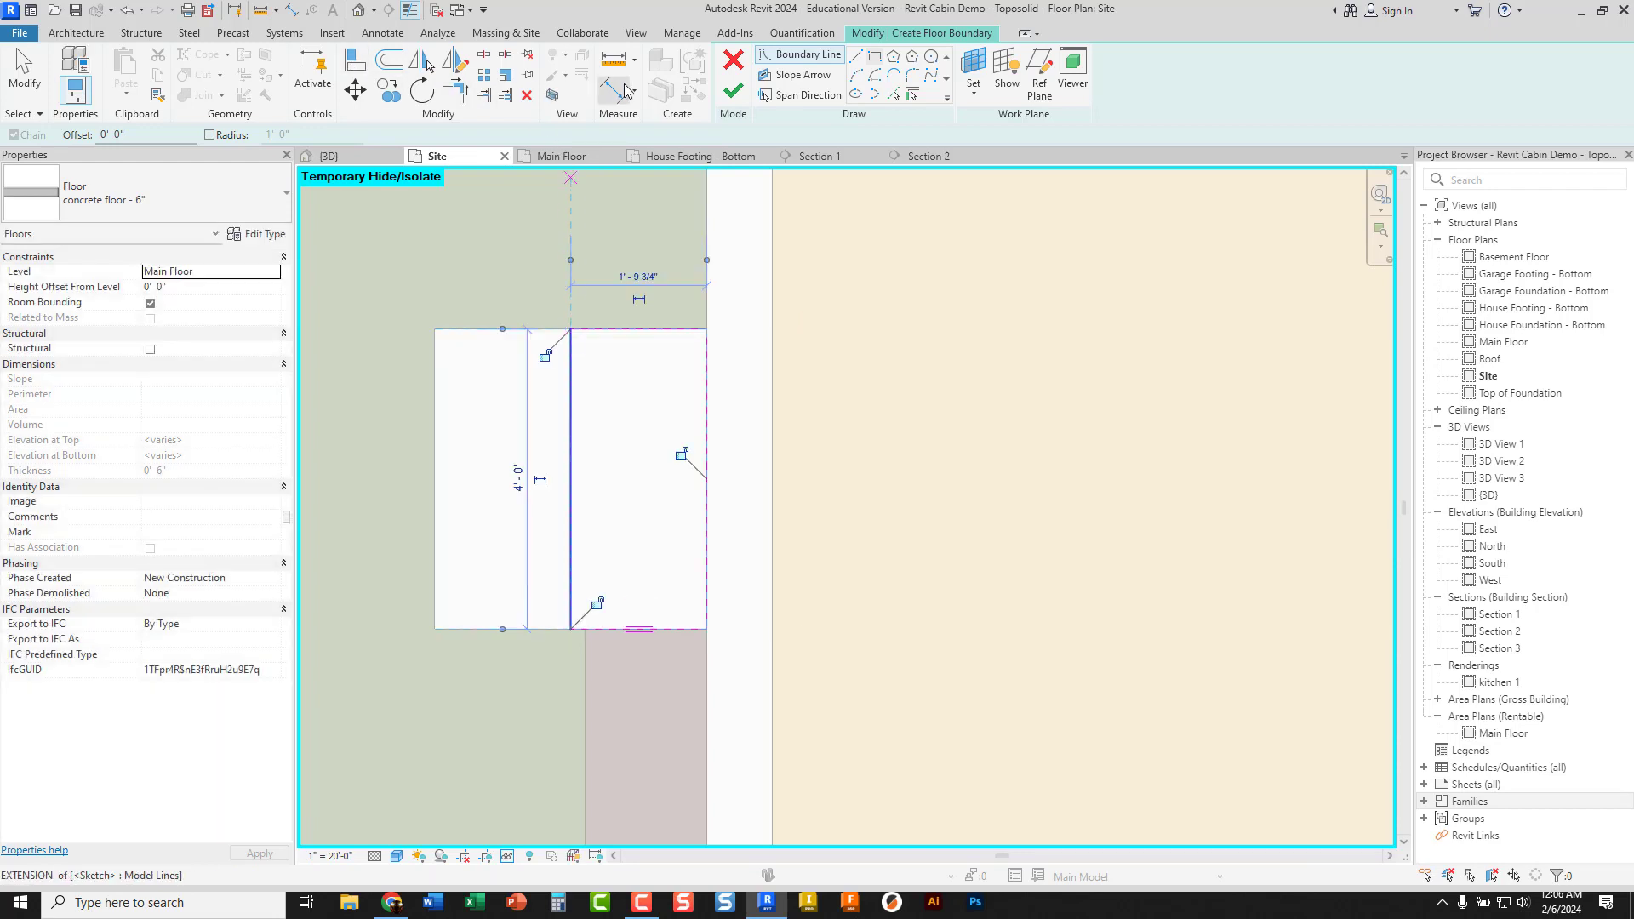
pyautogui.click(735, 98)
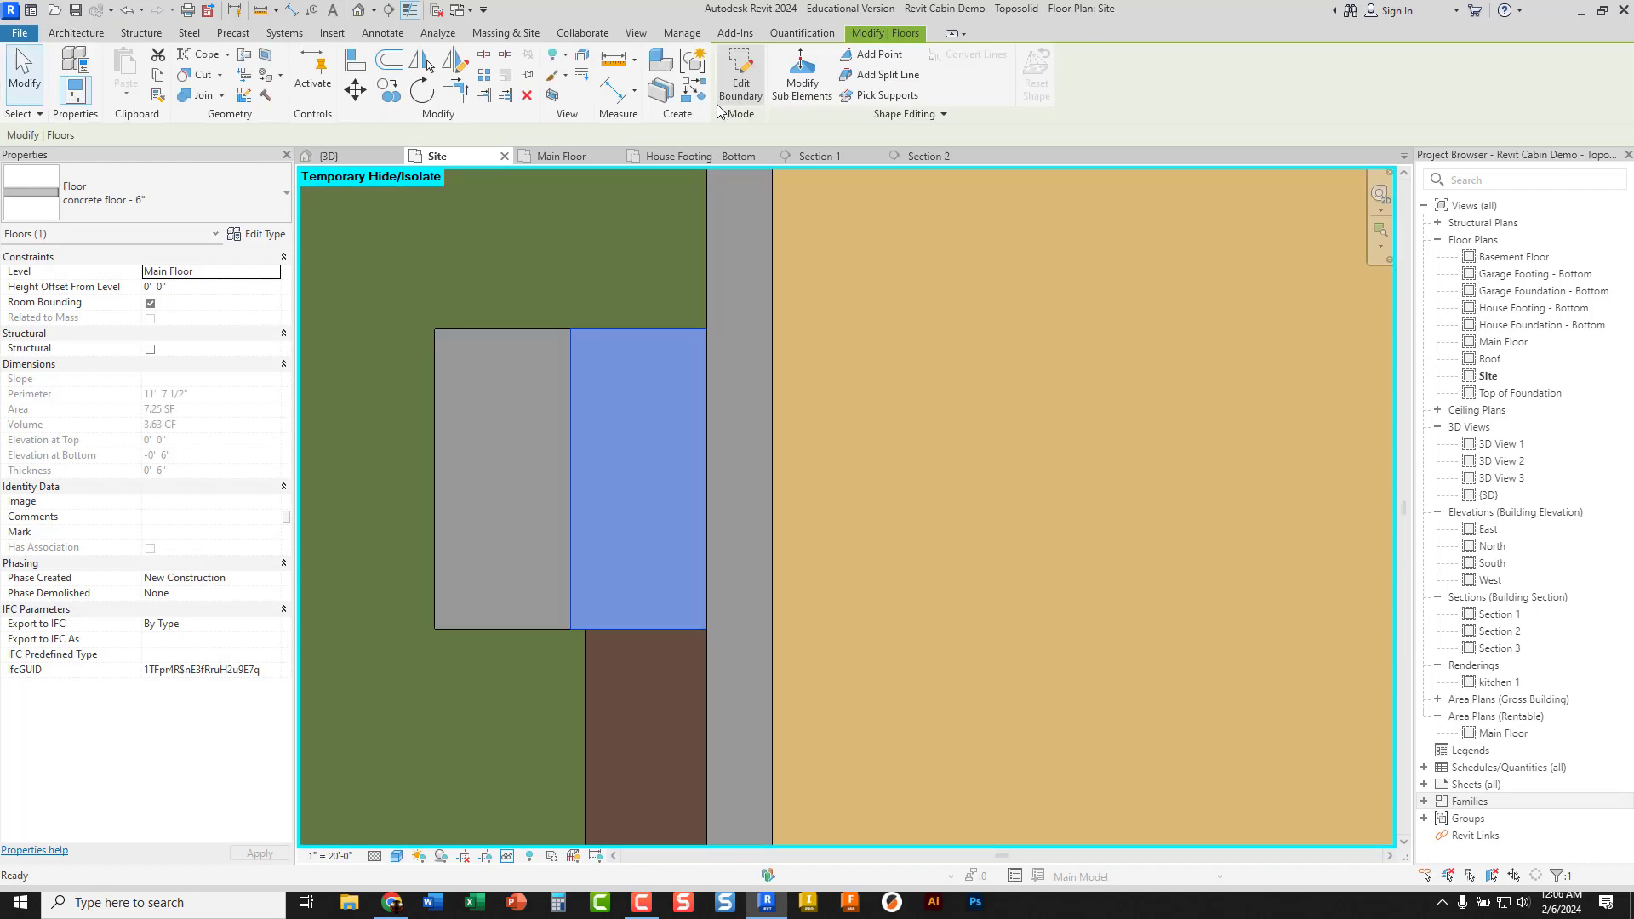
pyautogui.click(344, 156)
pyautogui.scroll(-2, 748, 442)
pyautogui.scroll(3, 750, 445)
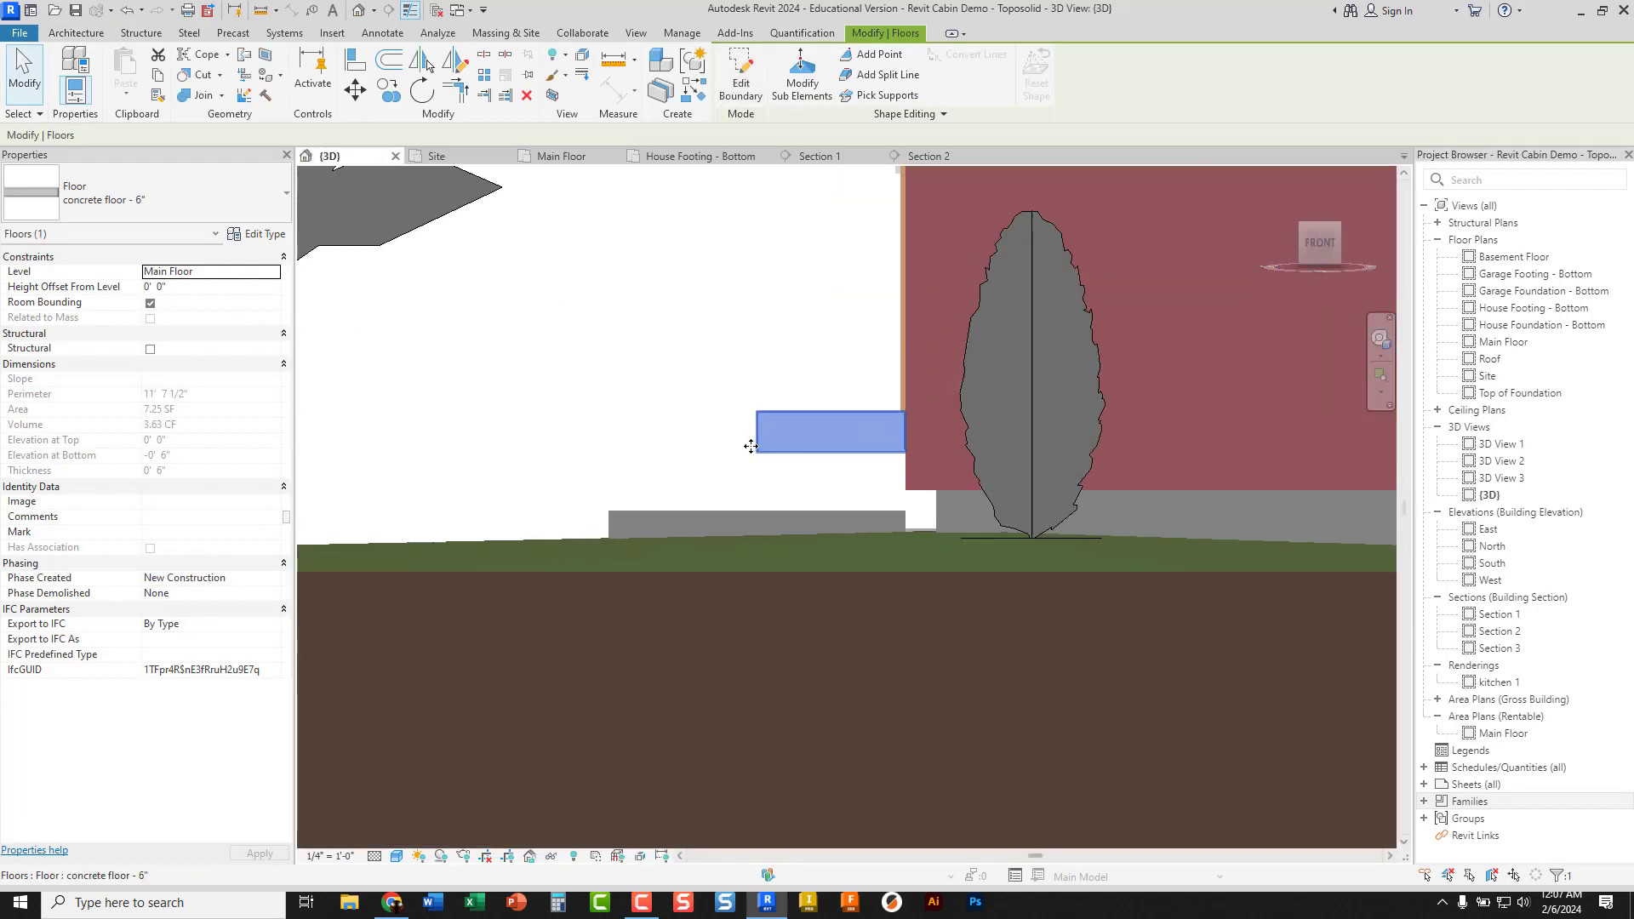
pyautogui.scroll(2, 751, 446)
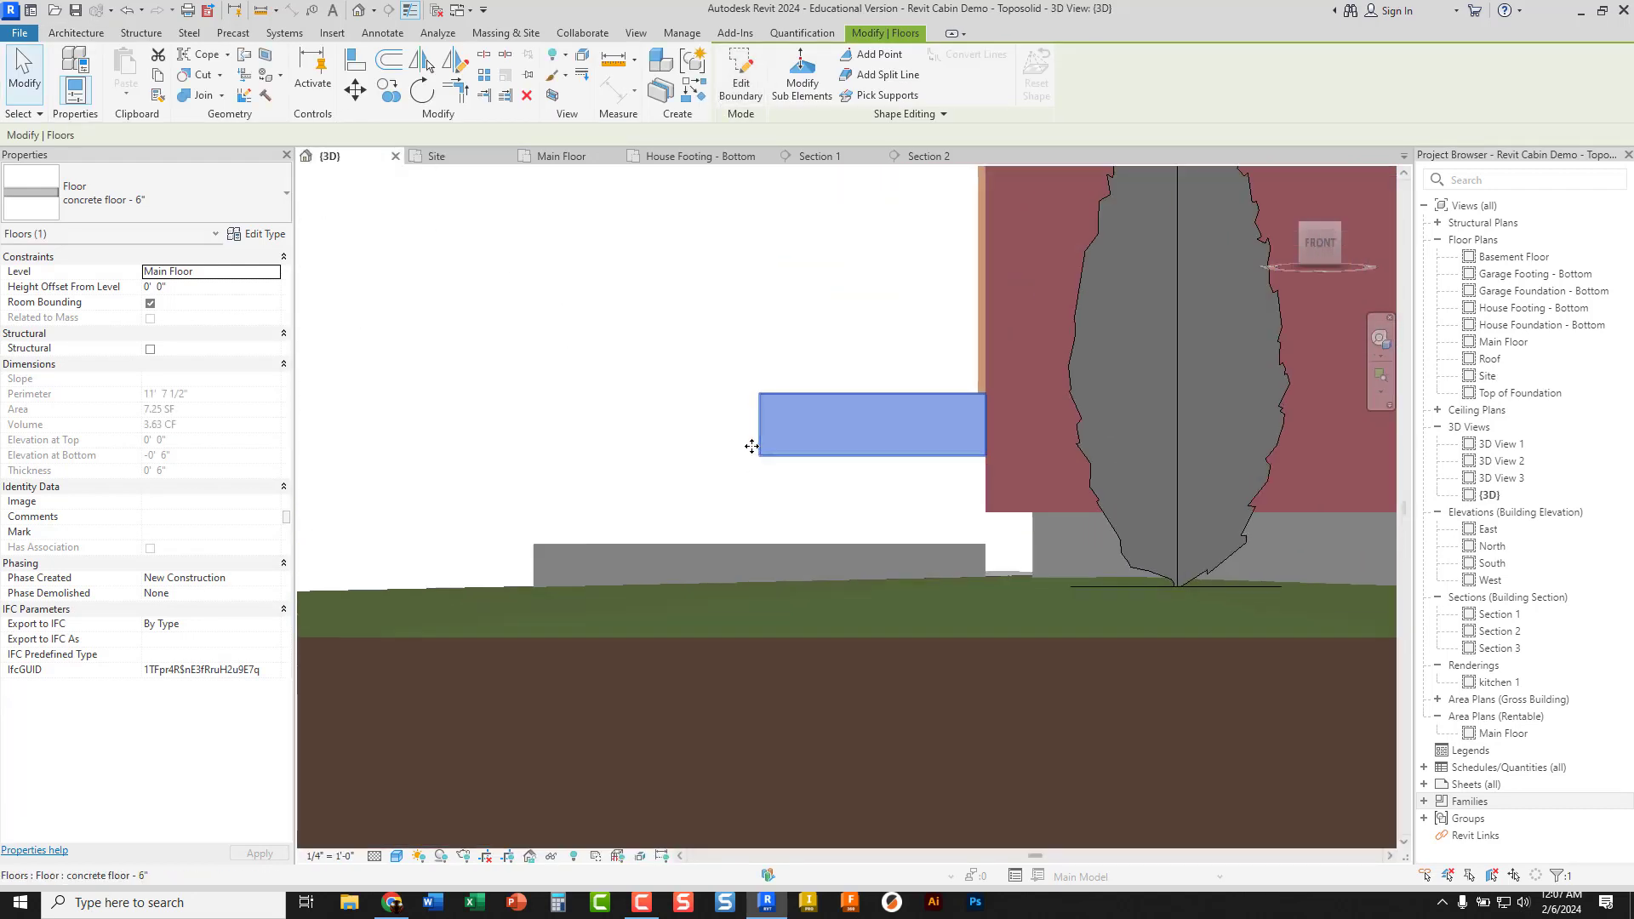
# In Section 2, drag the new floor down, dismiss the overlap warning, and undo the move
pyautogui.click(926, 157)
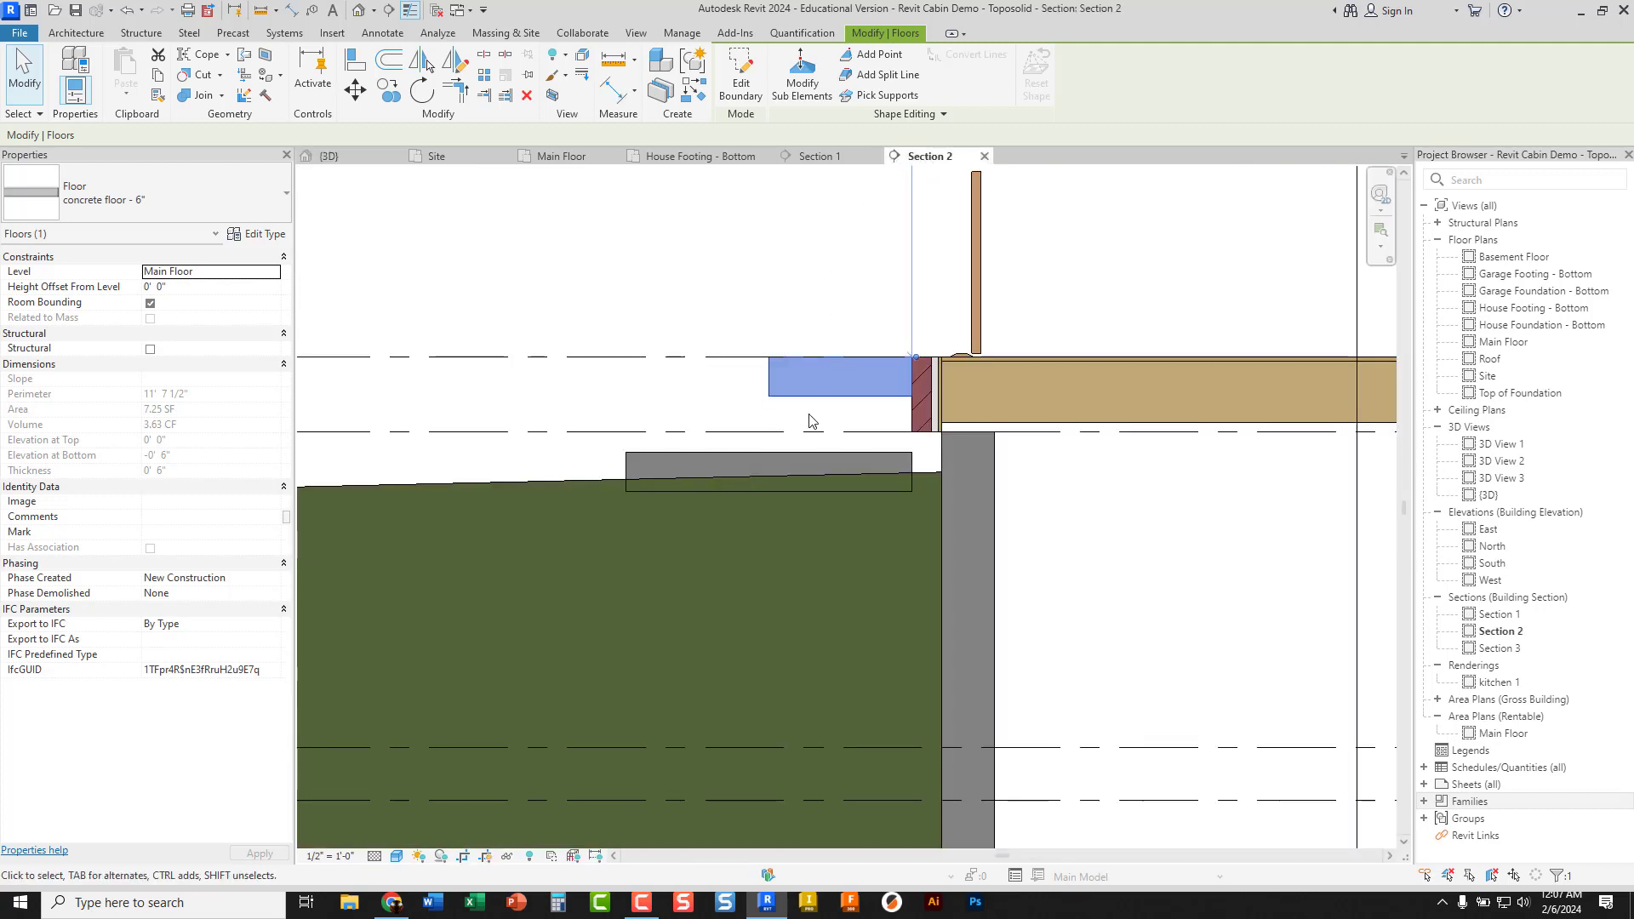
pyautogui.scroll(2, 810, 423)
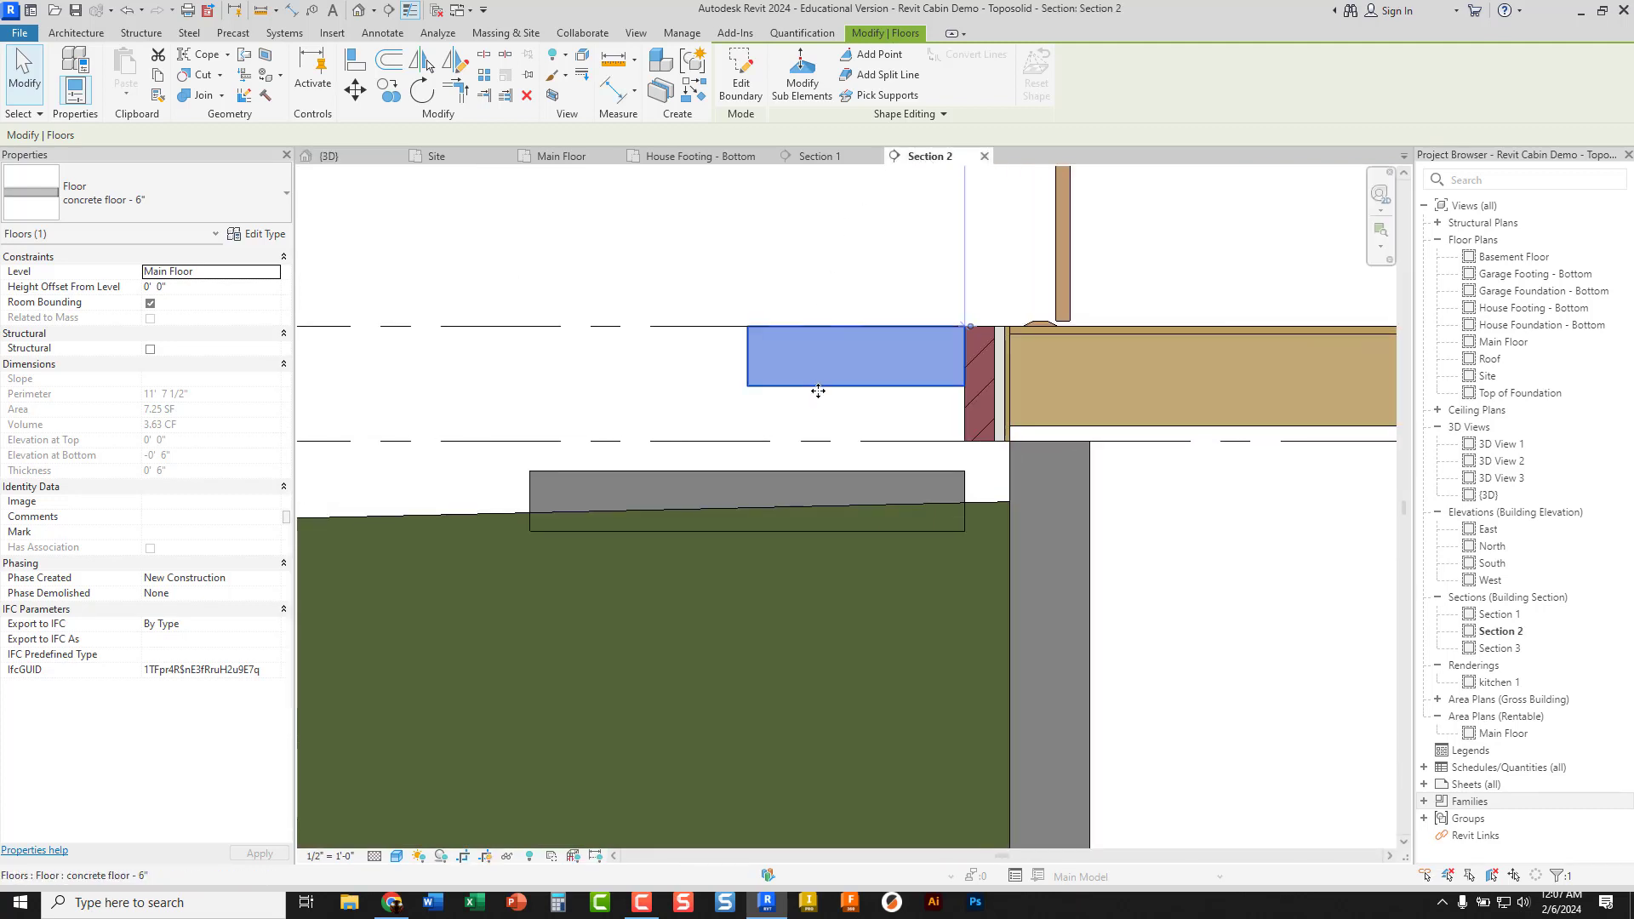
pyautogui.moveTo(818, 417); pyautogui.dragTo(817, 477)
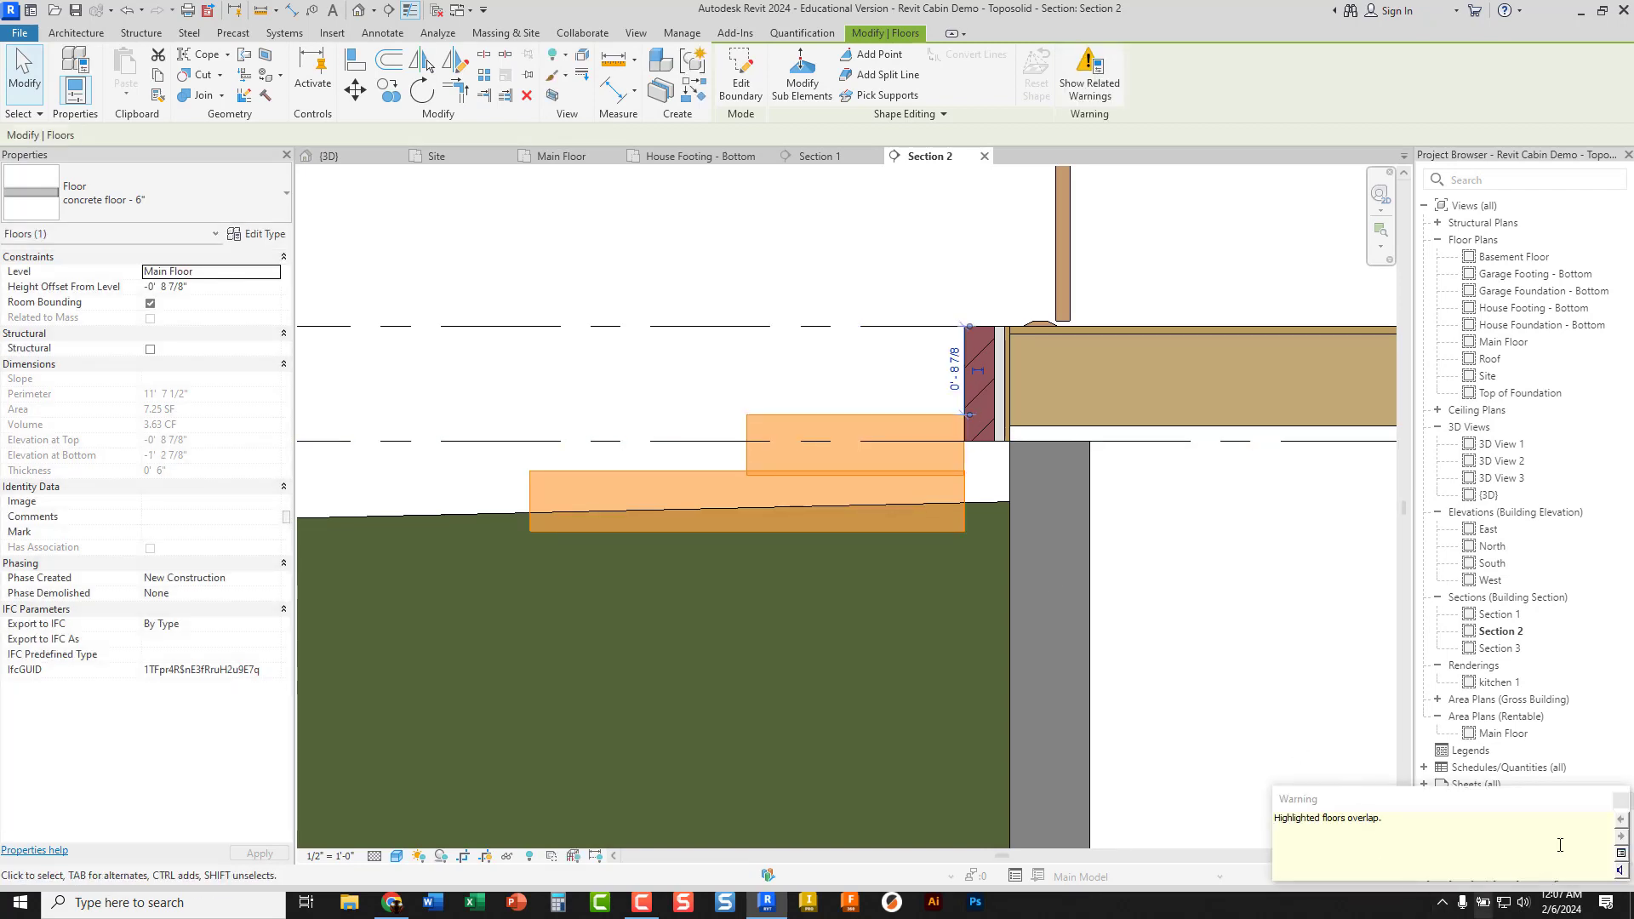
pyautogui.click(1620, 801)
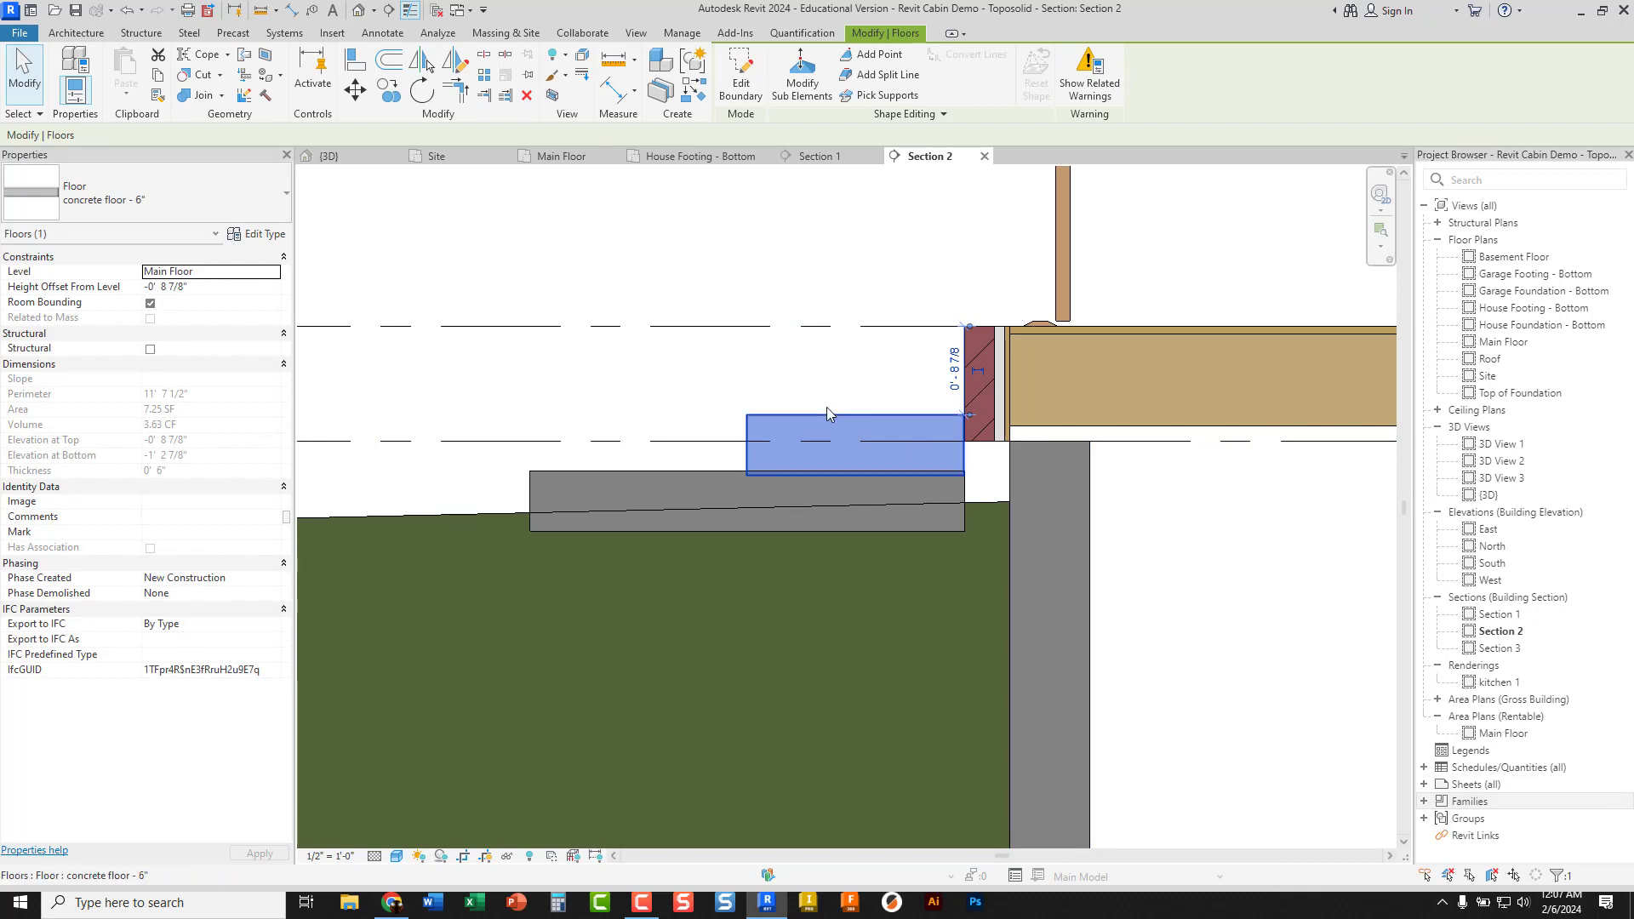
pyautogui.hotkey('ctrl', 'z')
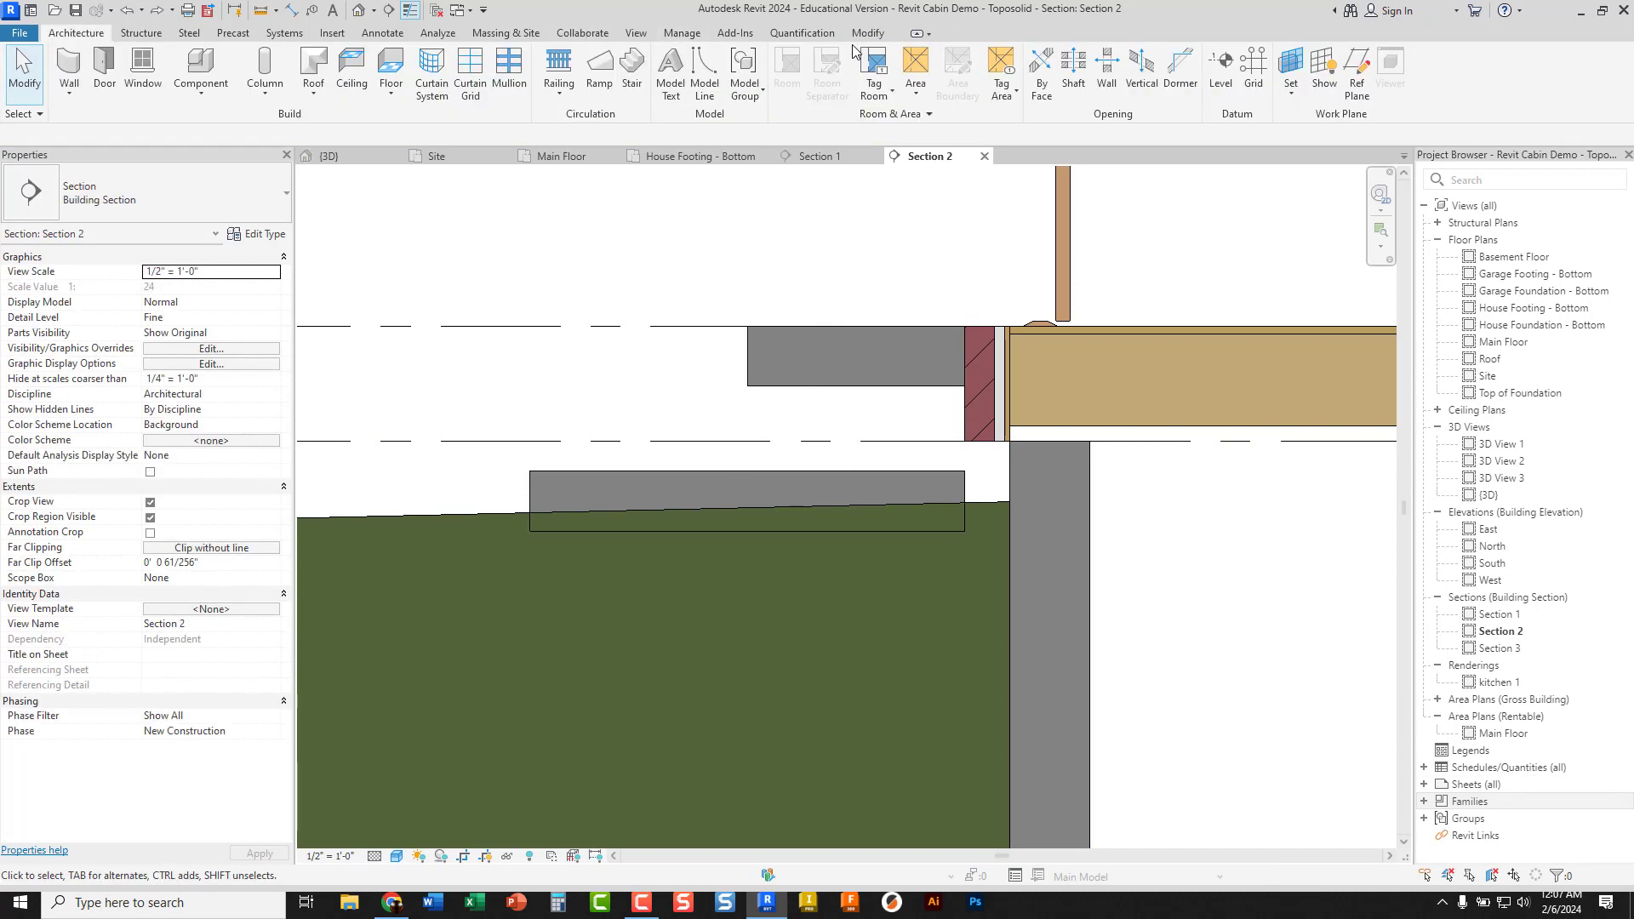
# Align the upper floor's bottom face to the top of the lower slab
pyautogui.click(866, 33)
pyautogui.click(357, 63)
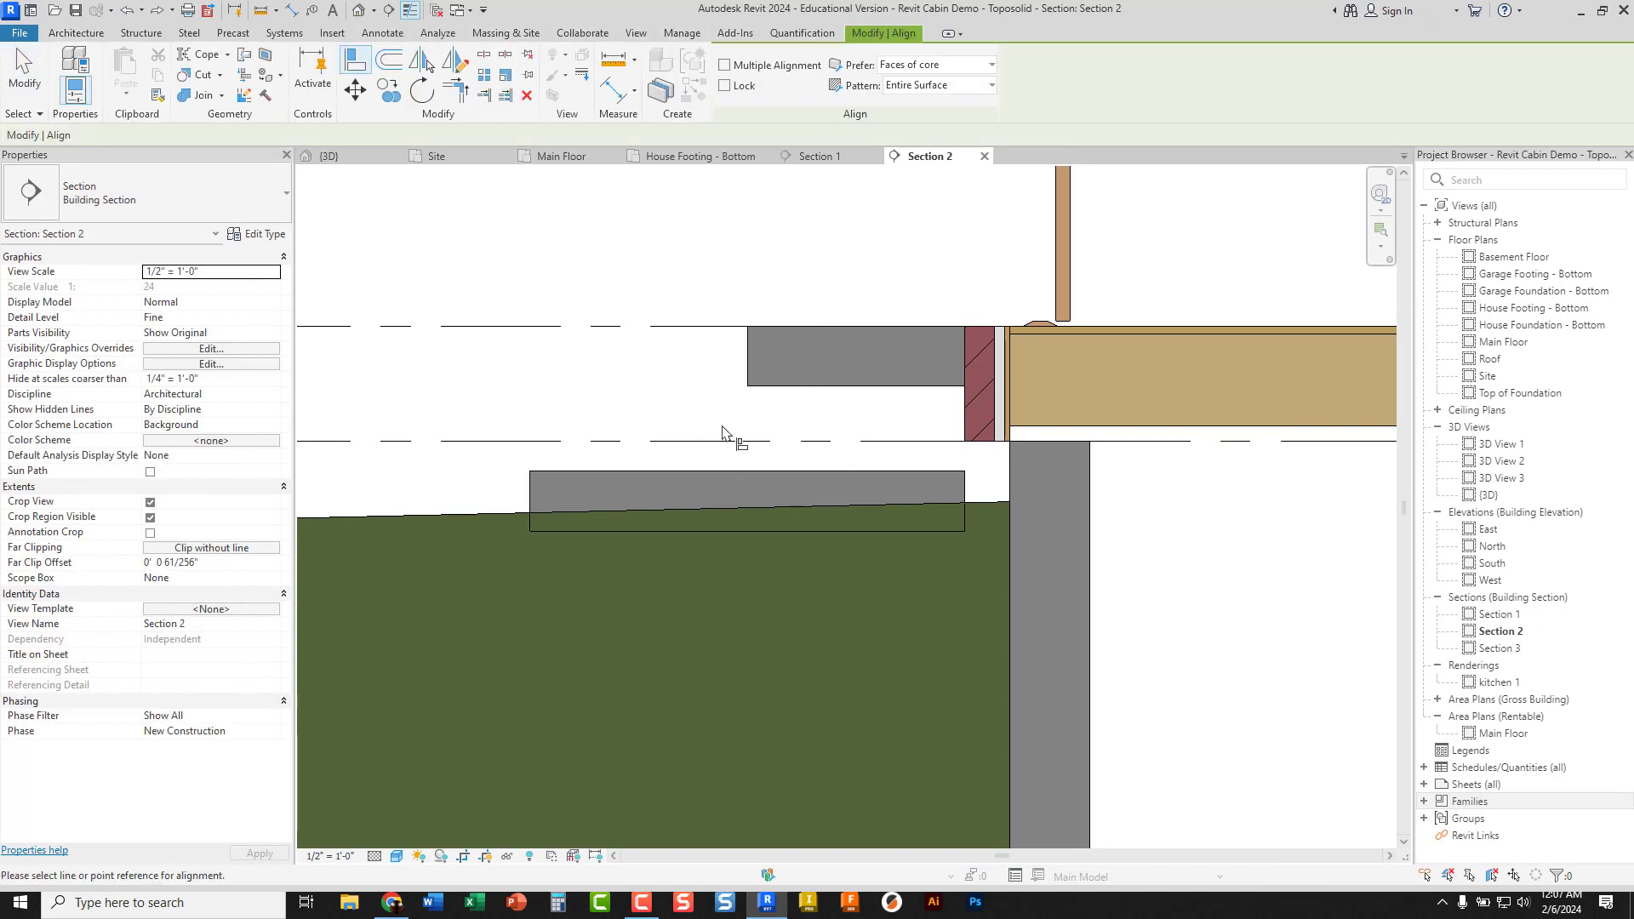
pyautogui.click(787, 472)
pyautogui.click(791, 387)
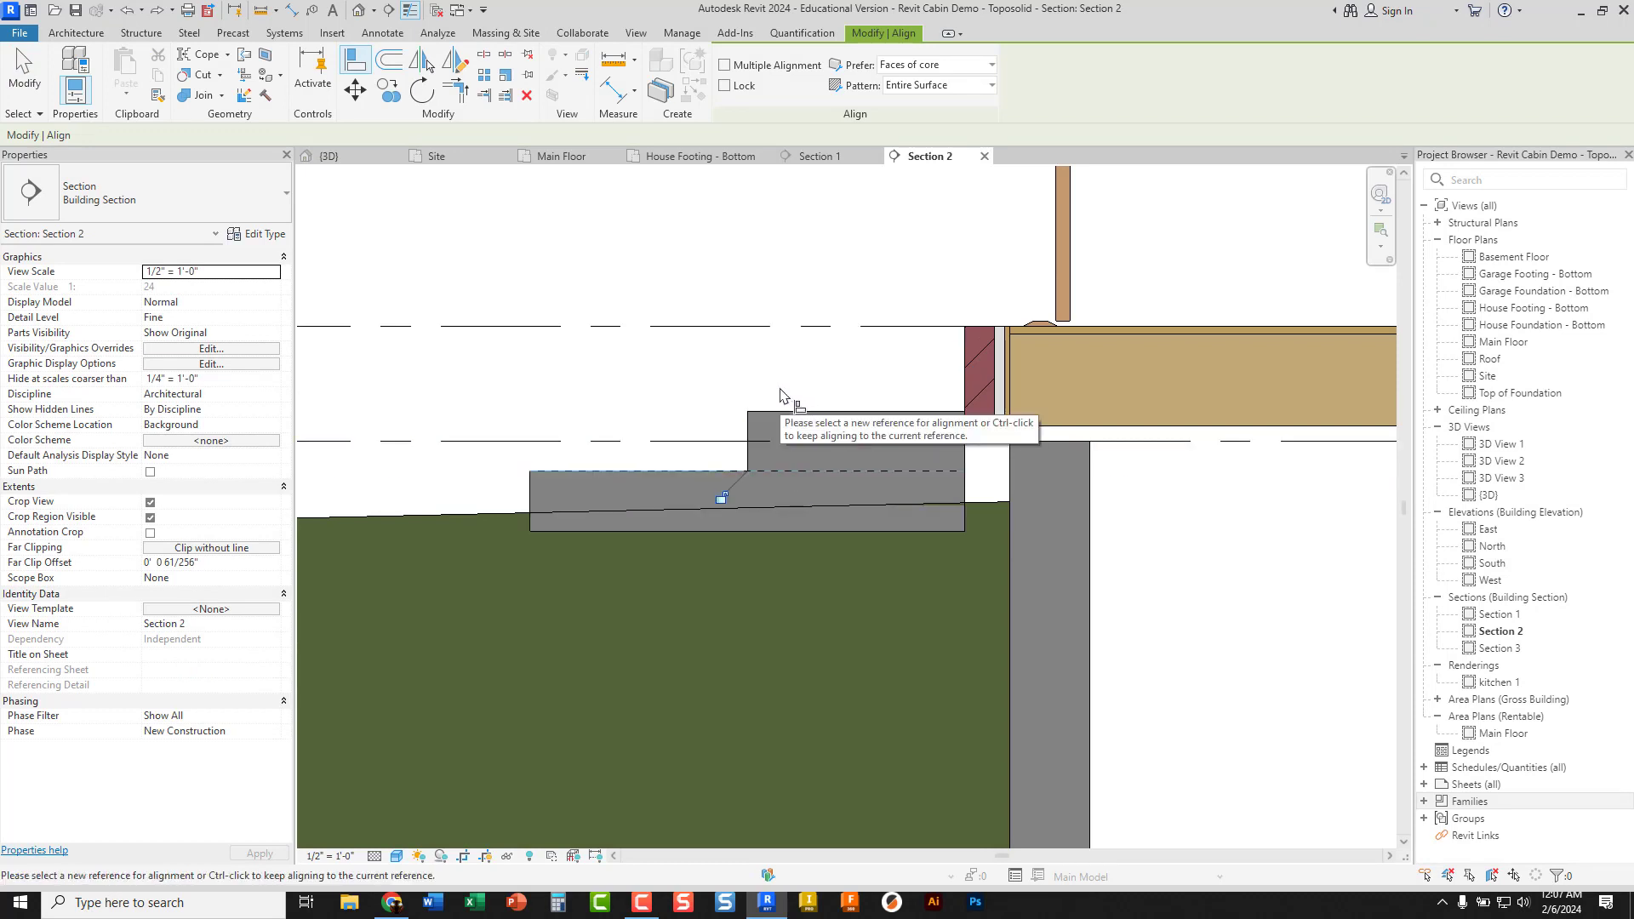
pyautogui.press('Escape')
pyautogui.press('Escape')
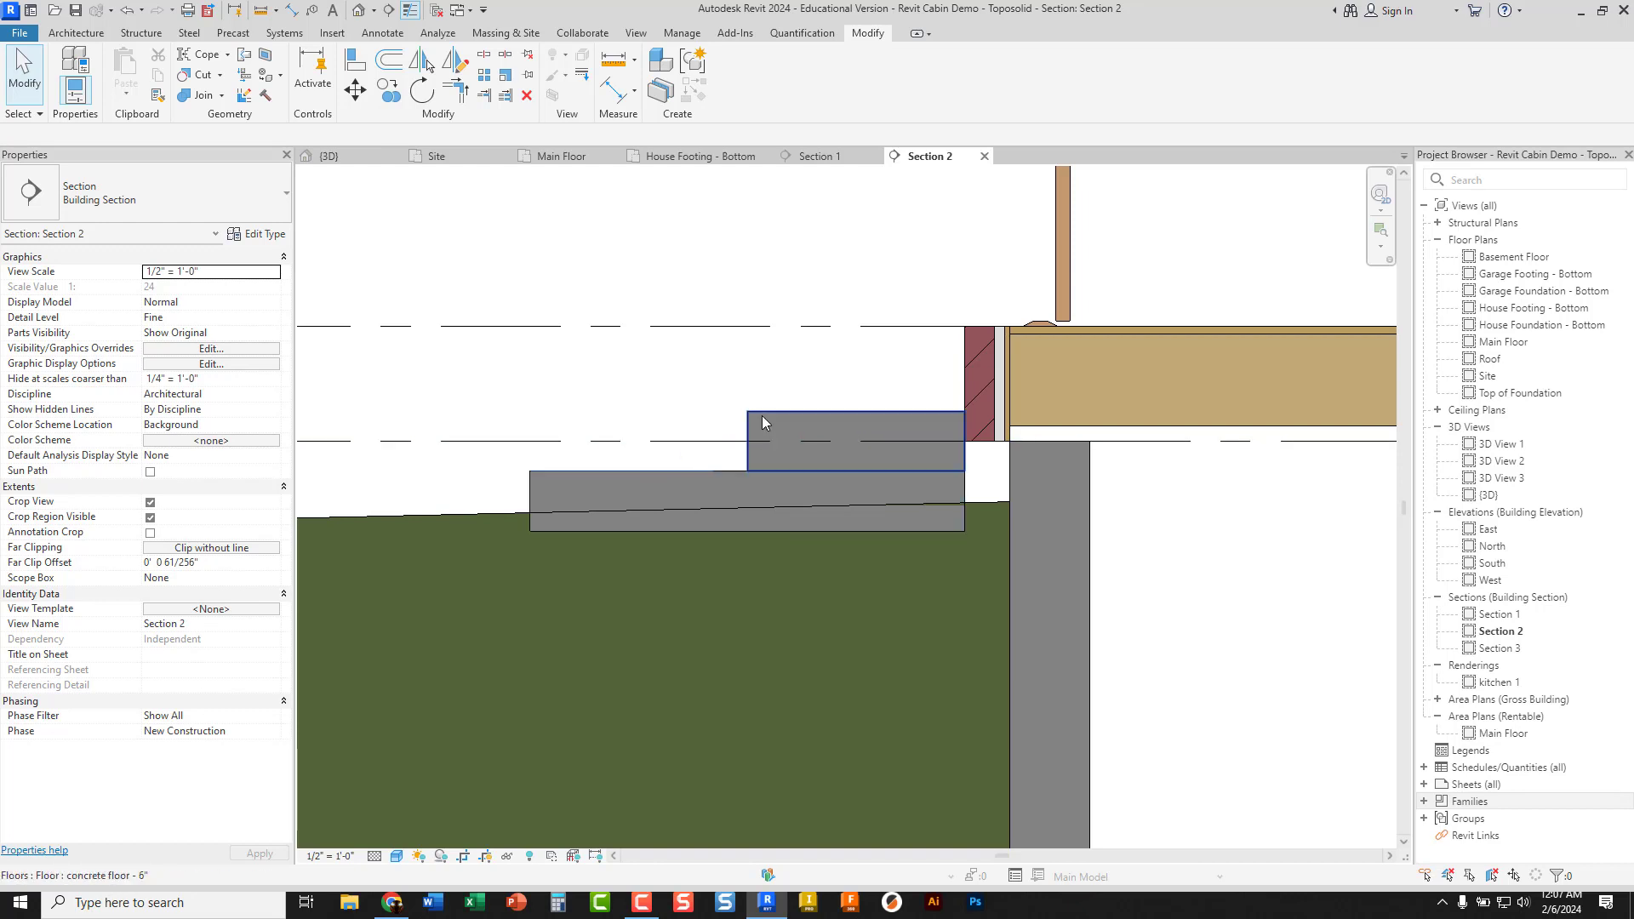
# Set the lower slab's Height Offset From Level to -0' 1", accepting the overlap warning
pyautogui.click(612, 483)
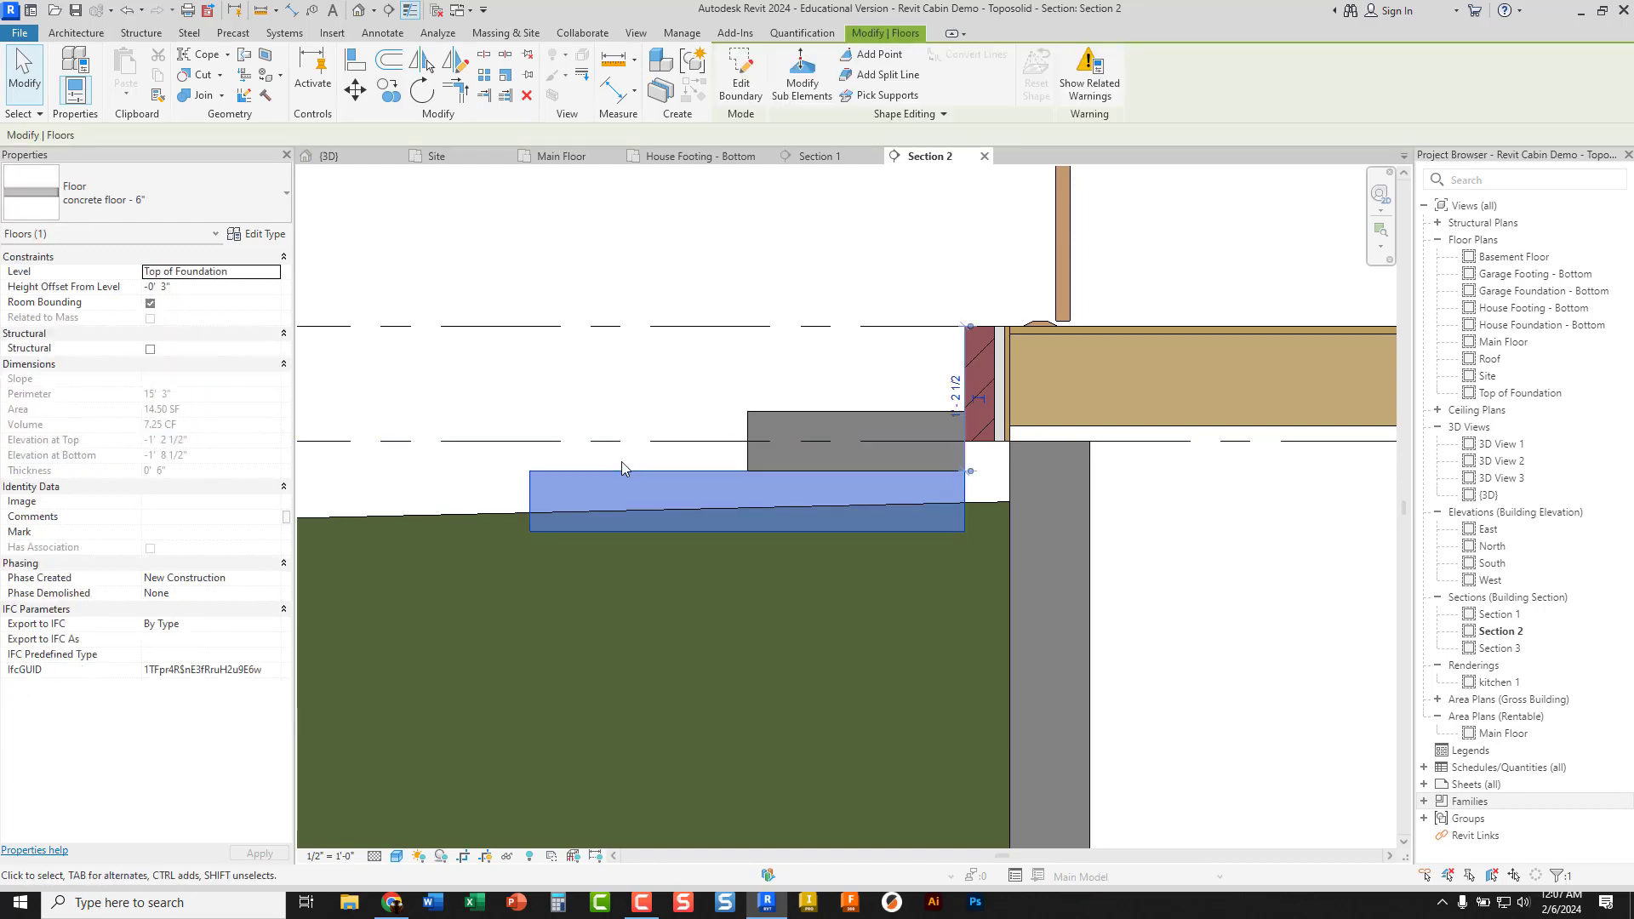
pyautogui.click(189, 289)
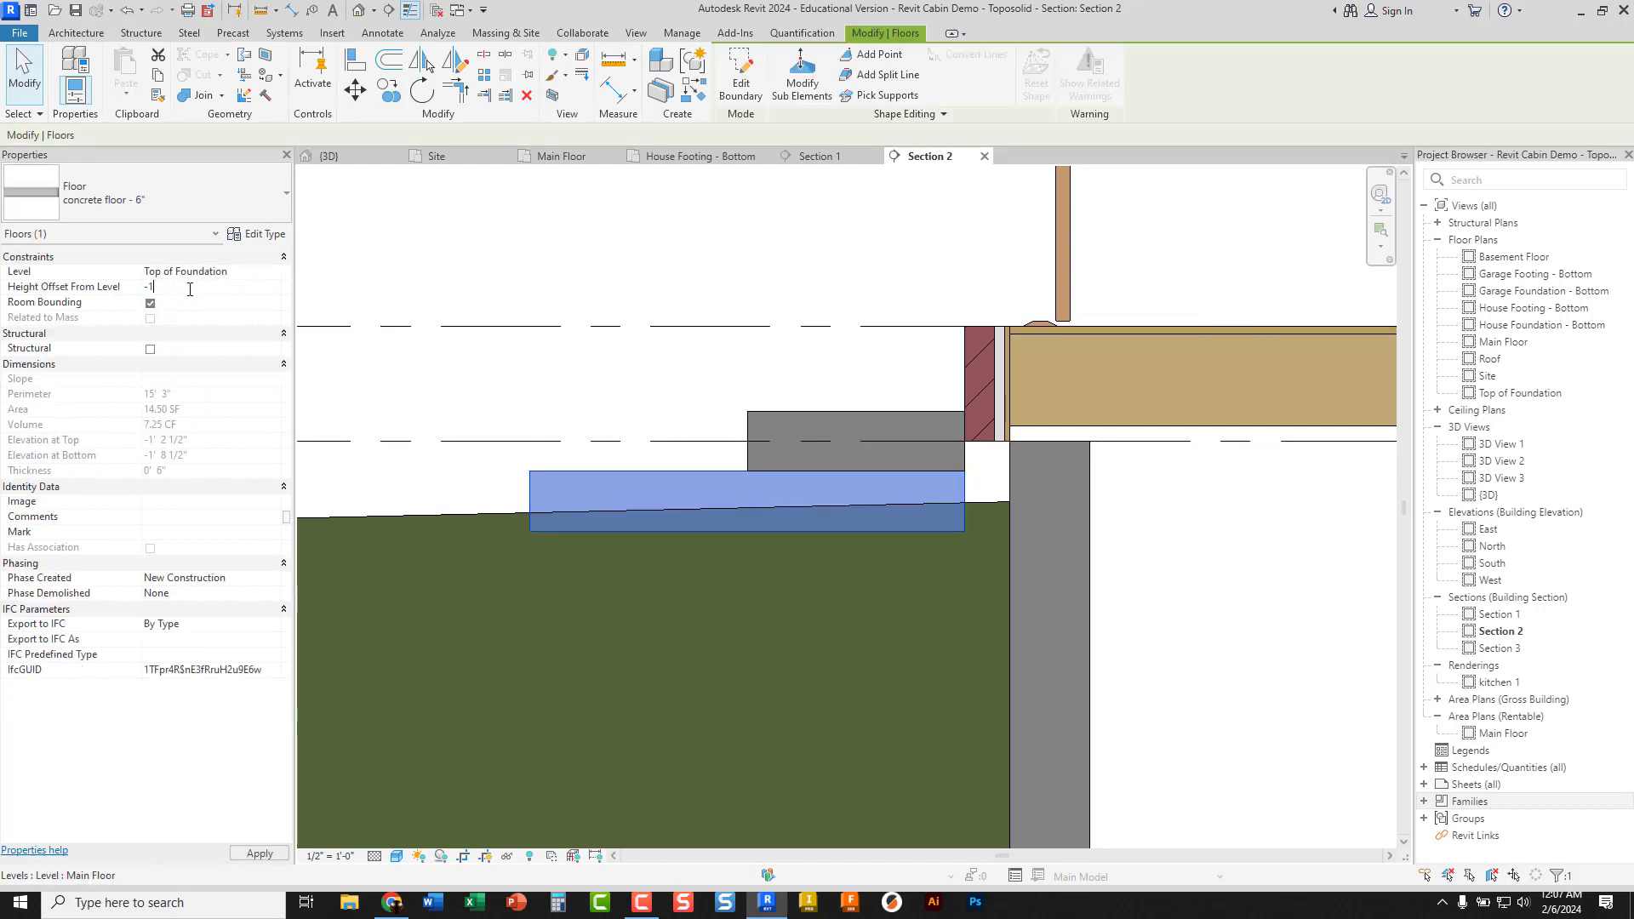
pyautogui.press('Return')
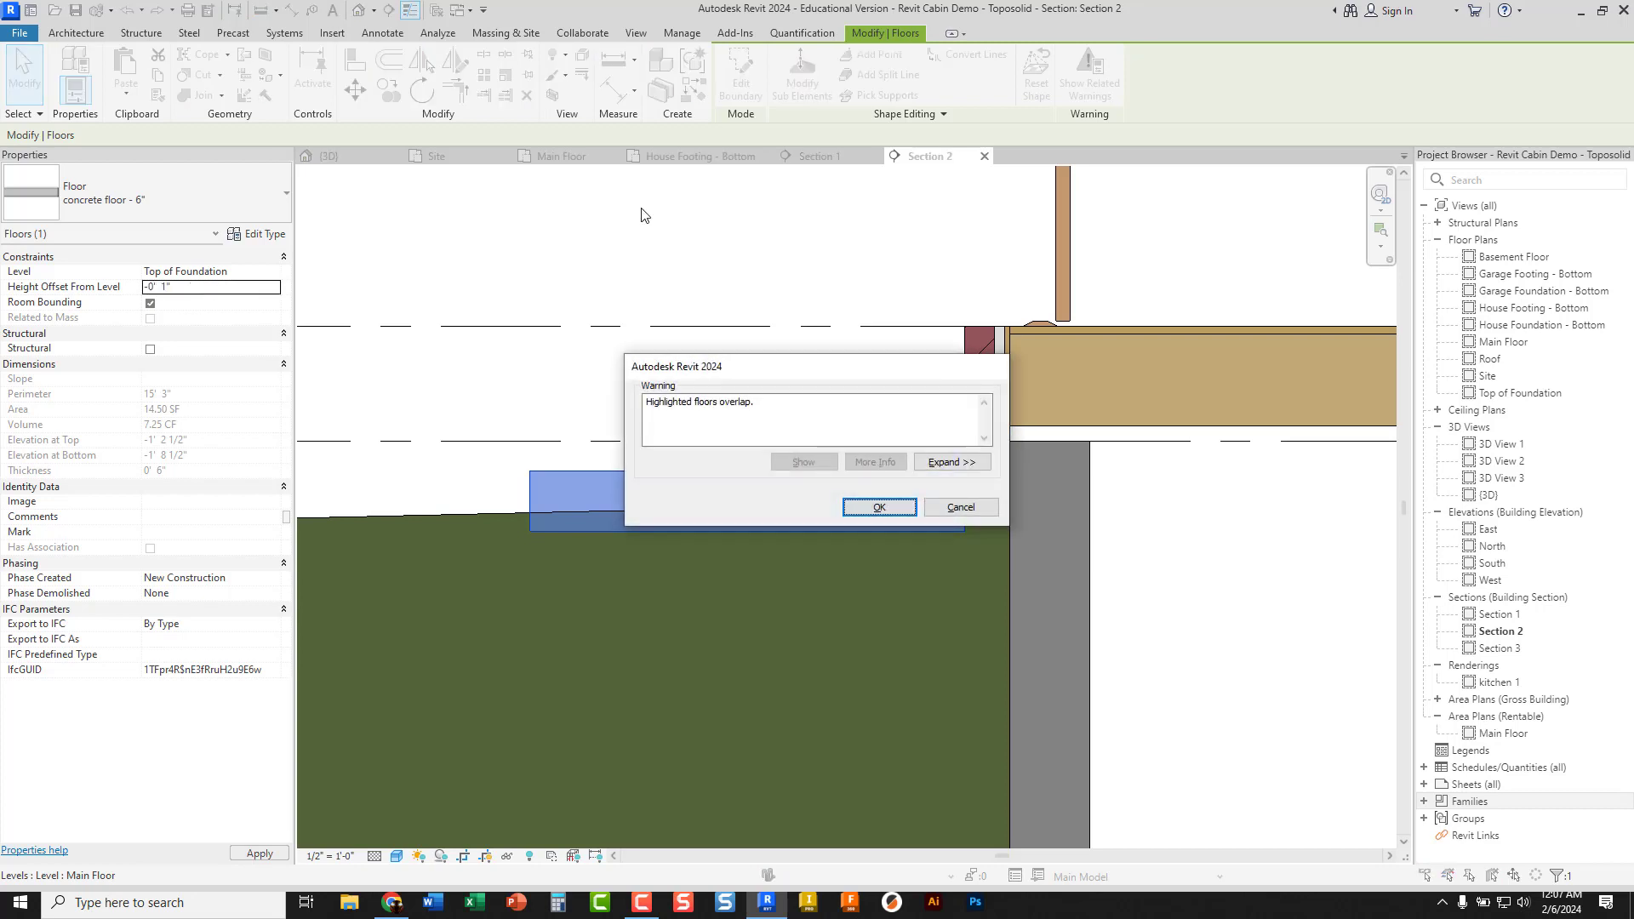
pyautogui.click(854, 510)
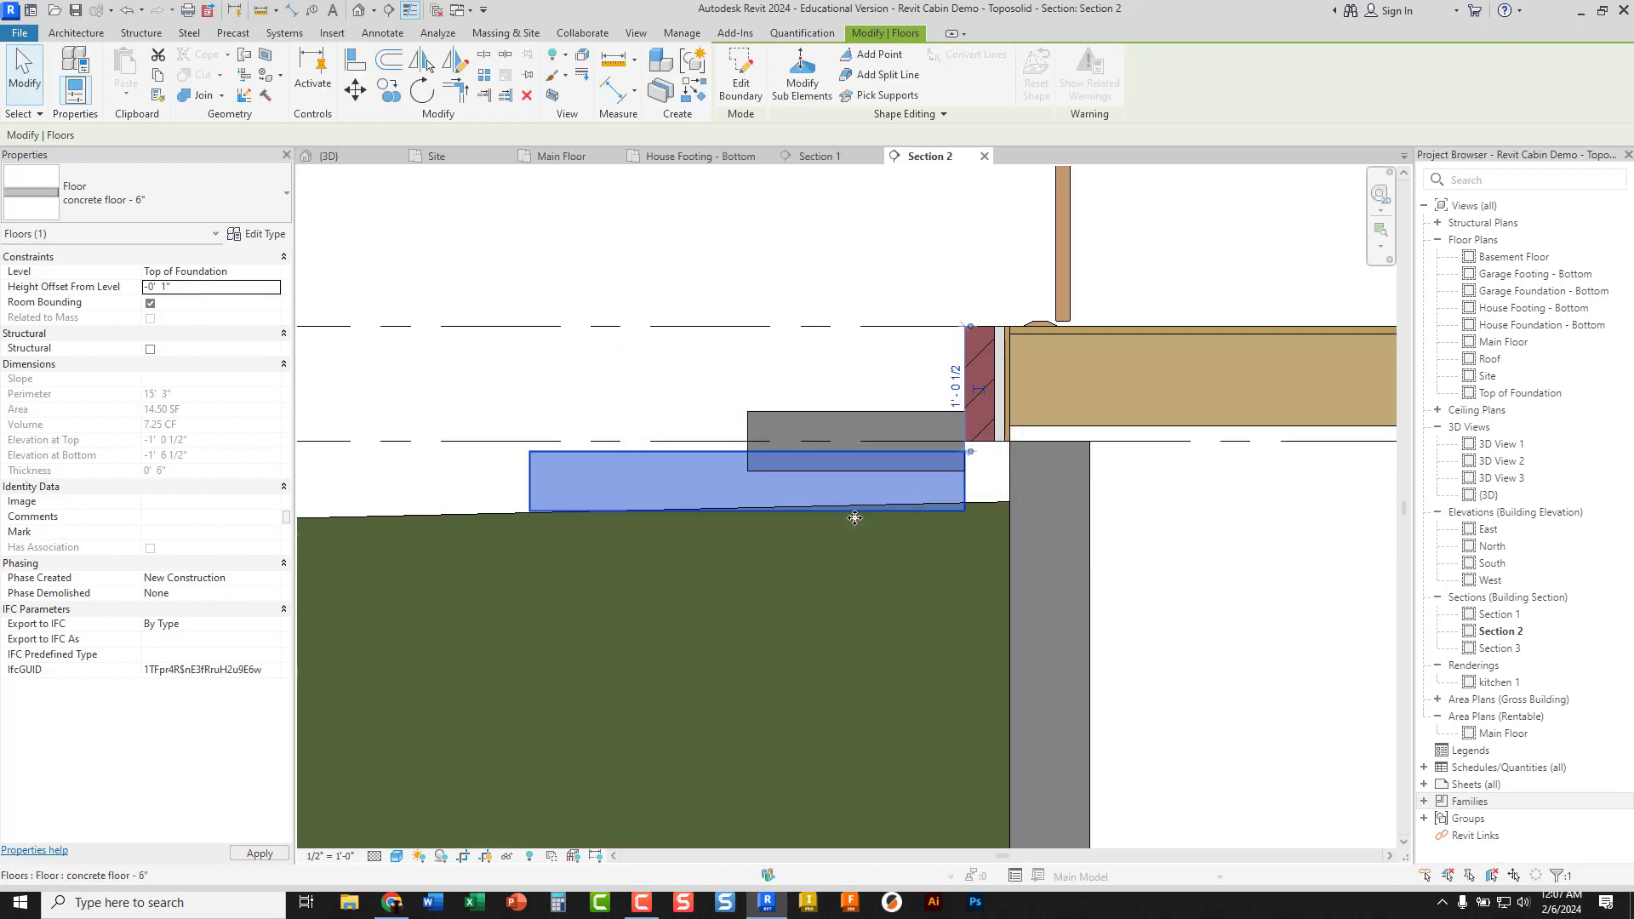
pyautogui.press('Escape')
# Re-align the upper step's bottom onto the top edge of the lower slab
pyautogui.click(779, 408)
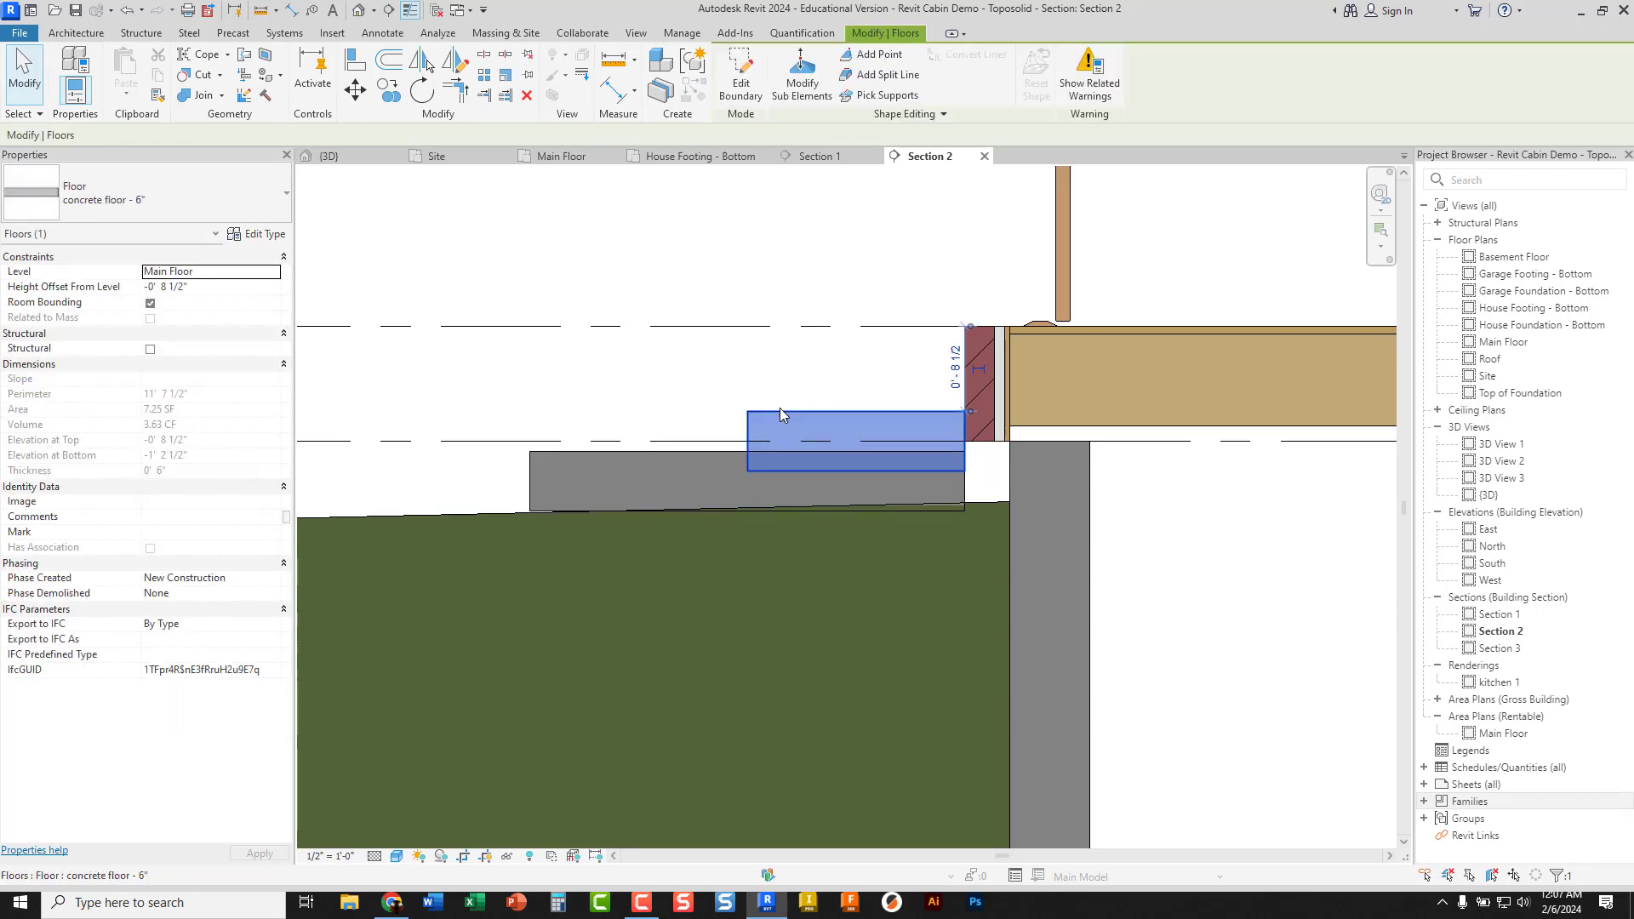
pyautogui.click(759, 359)
pyautogui.click(355, 60)
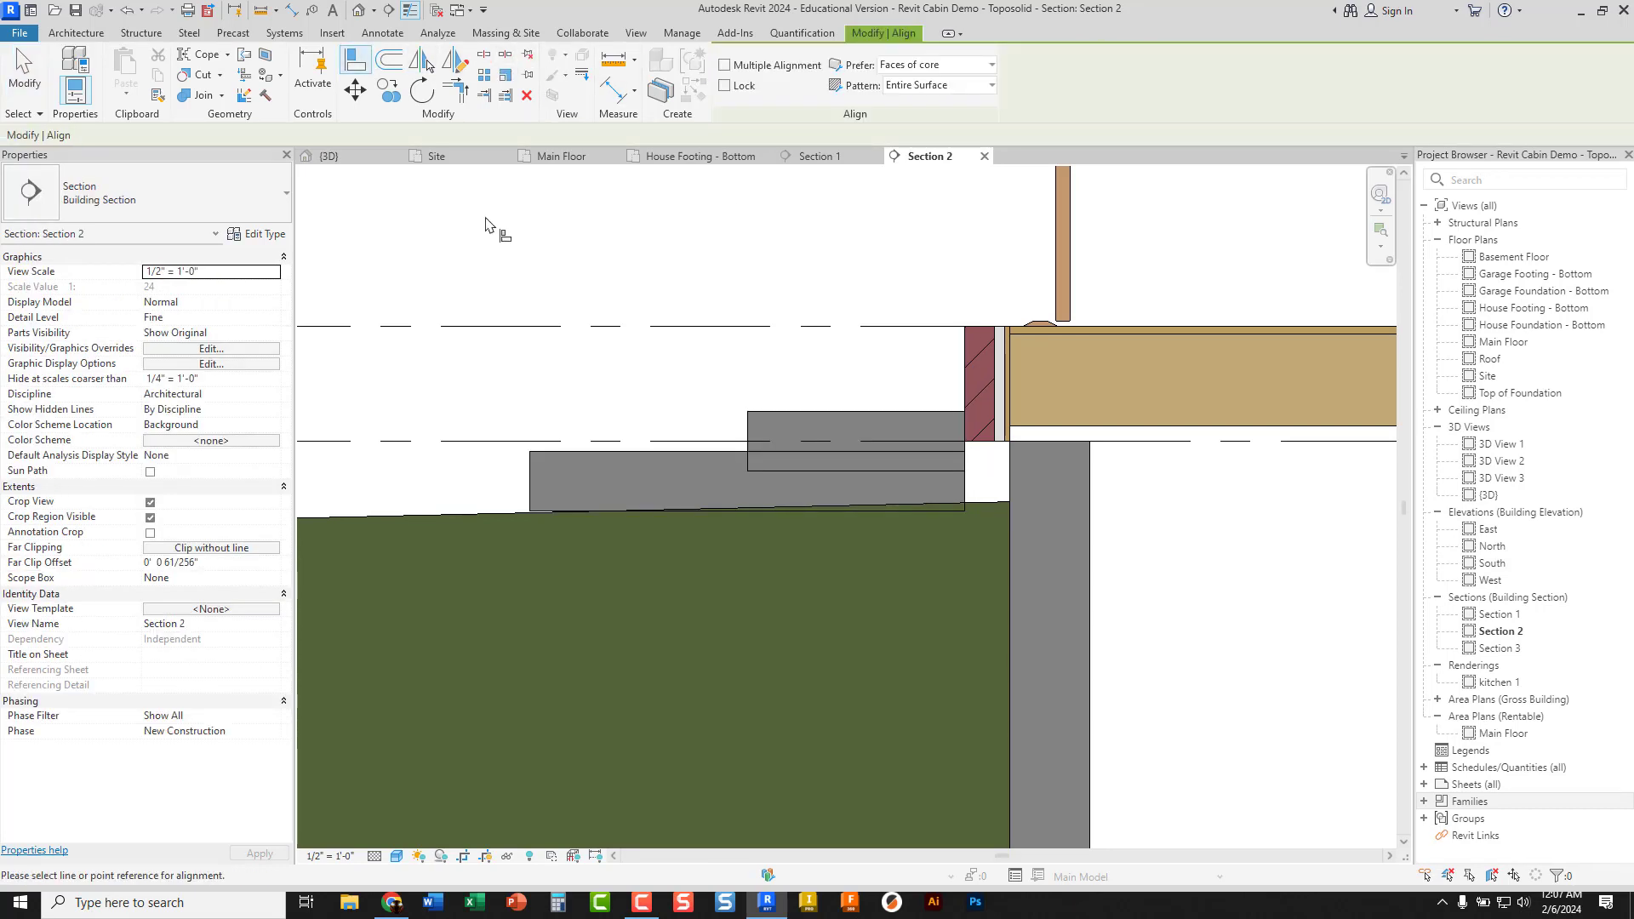
pyautogui.click(715, 453)
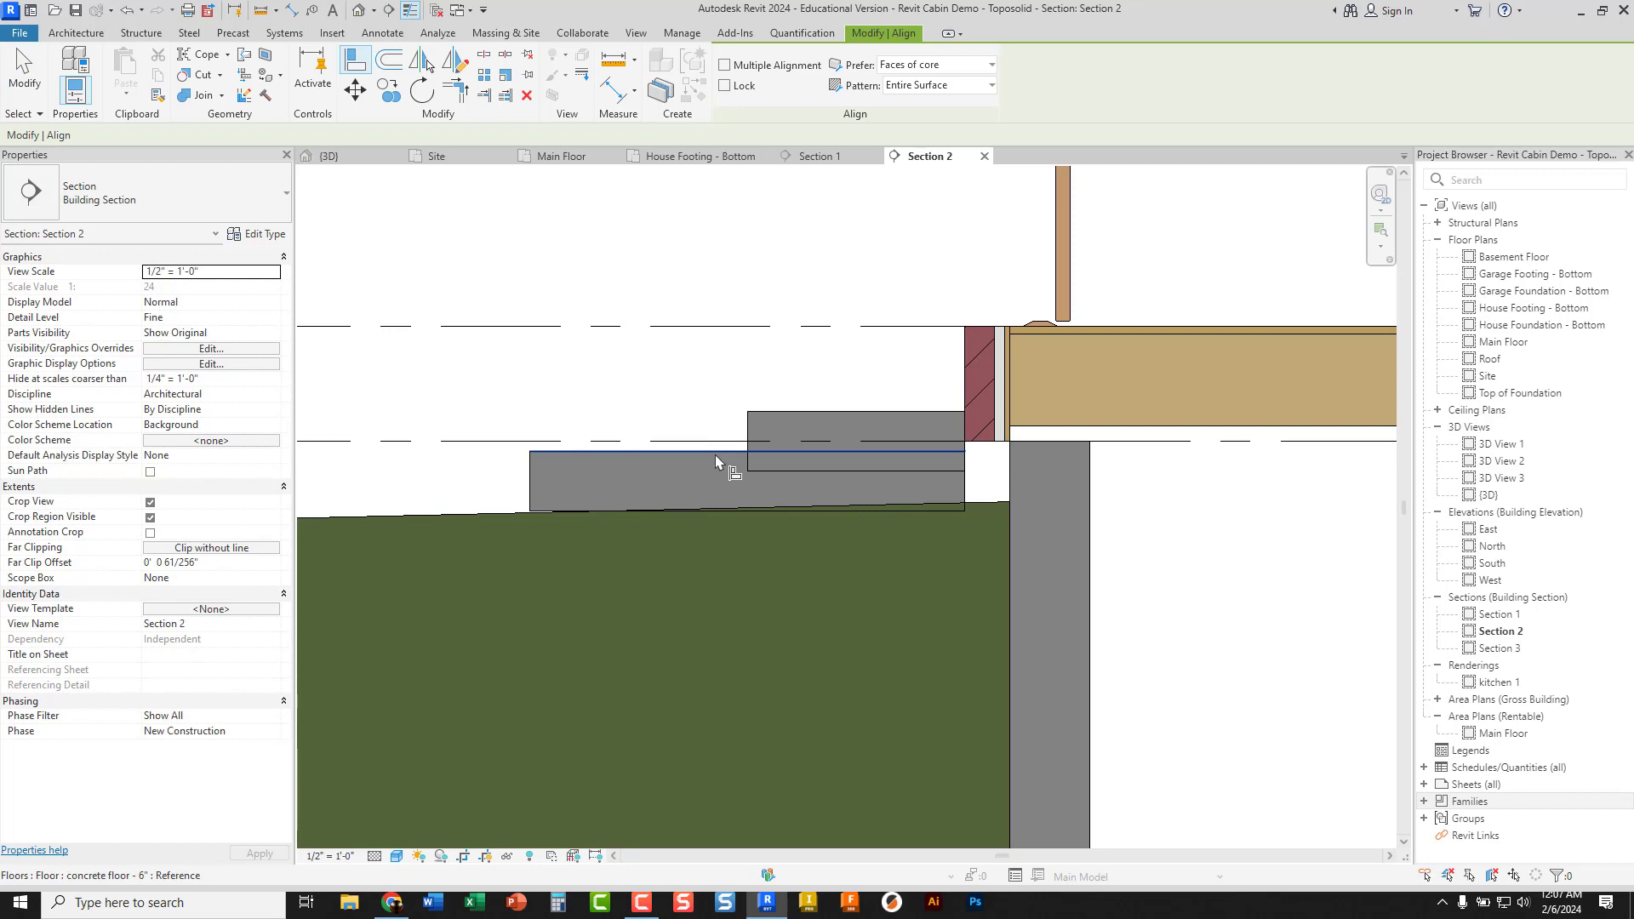
pyautogui.click(764, 471)
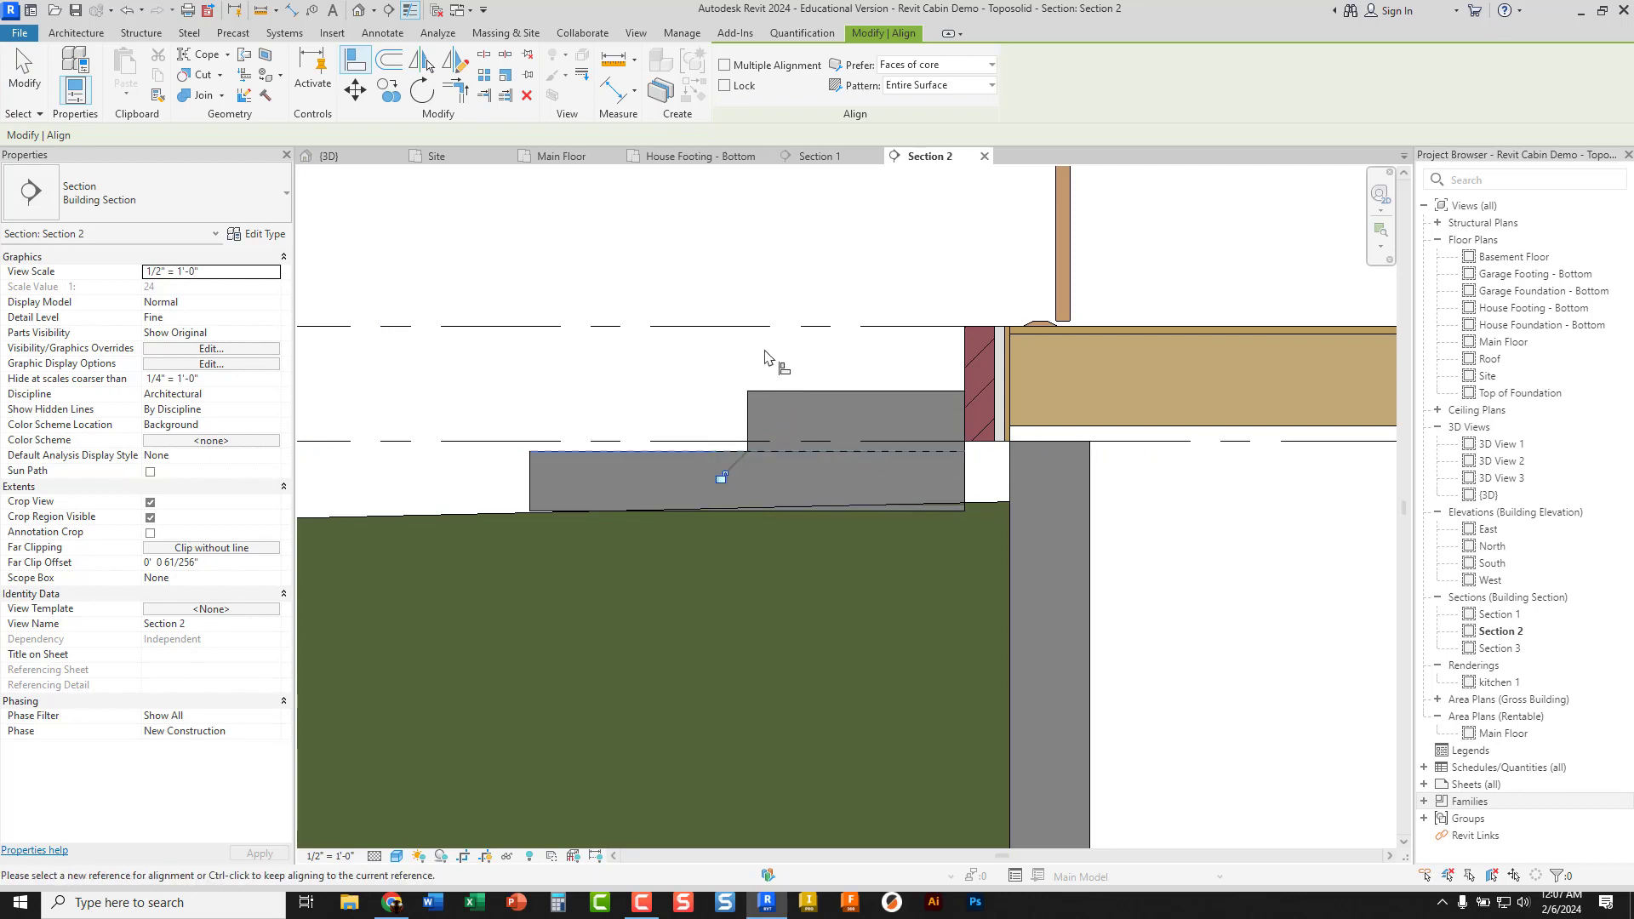
pyautogui.press('Escape')
pyautogui.press('Escape')
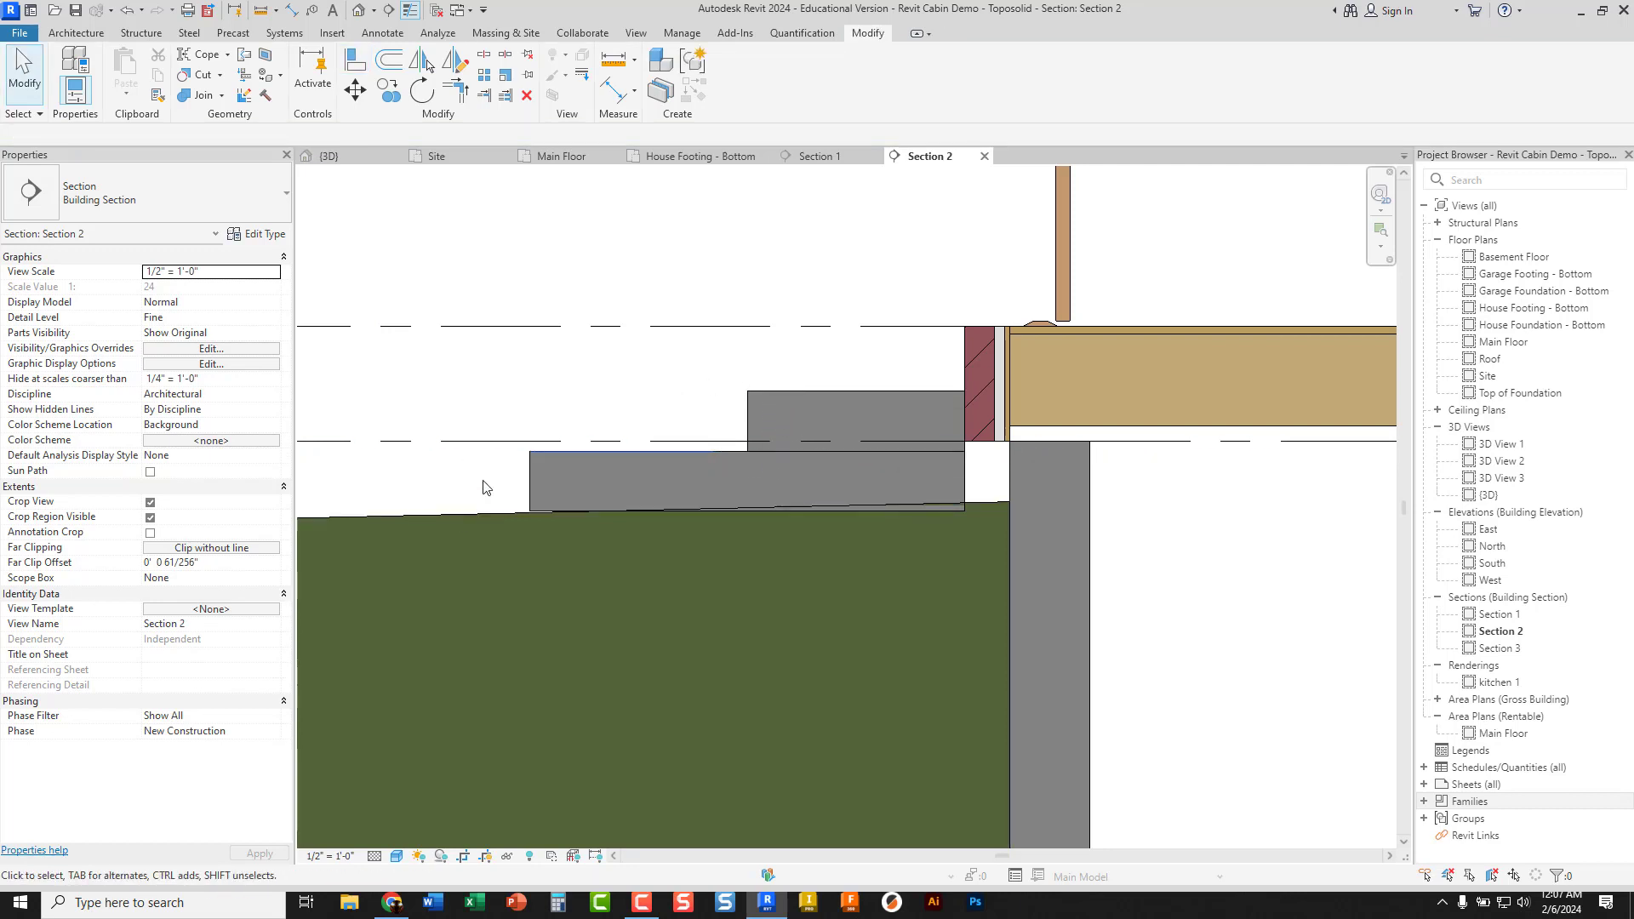
pyautogui.scroll(3, 538, 519)
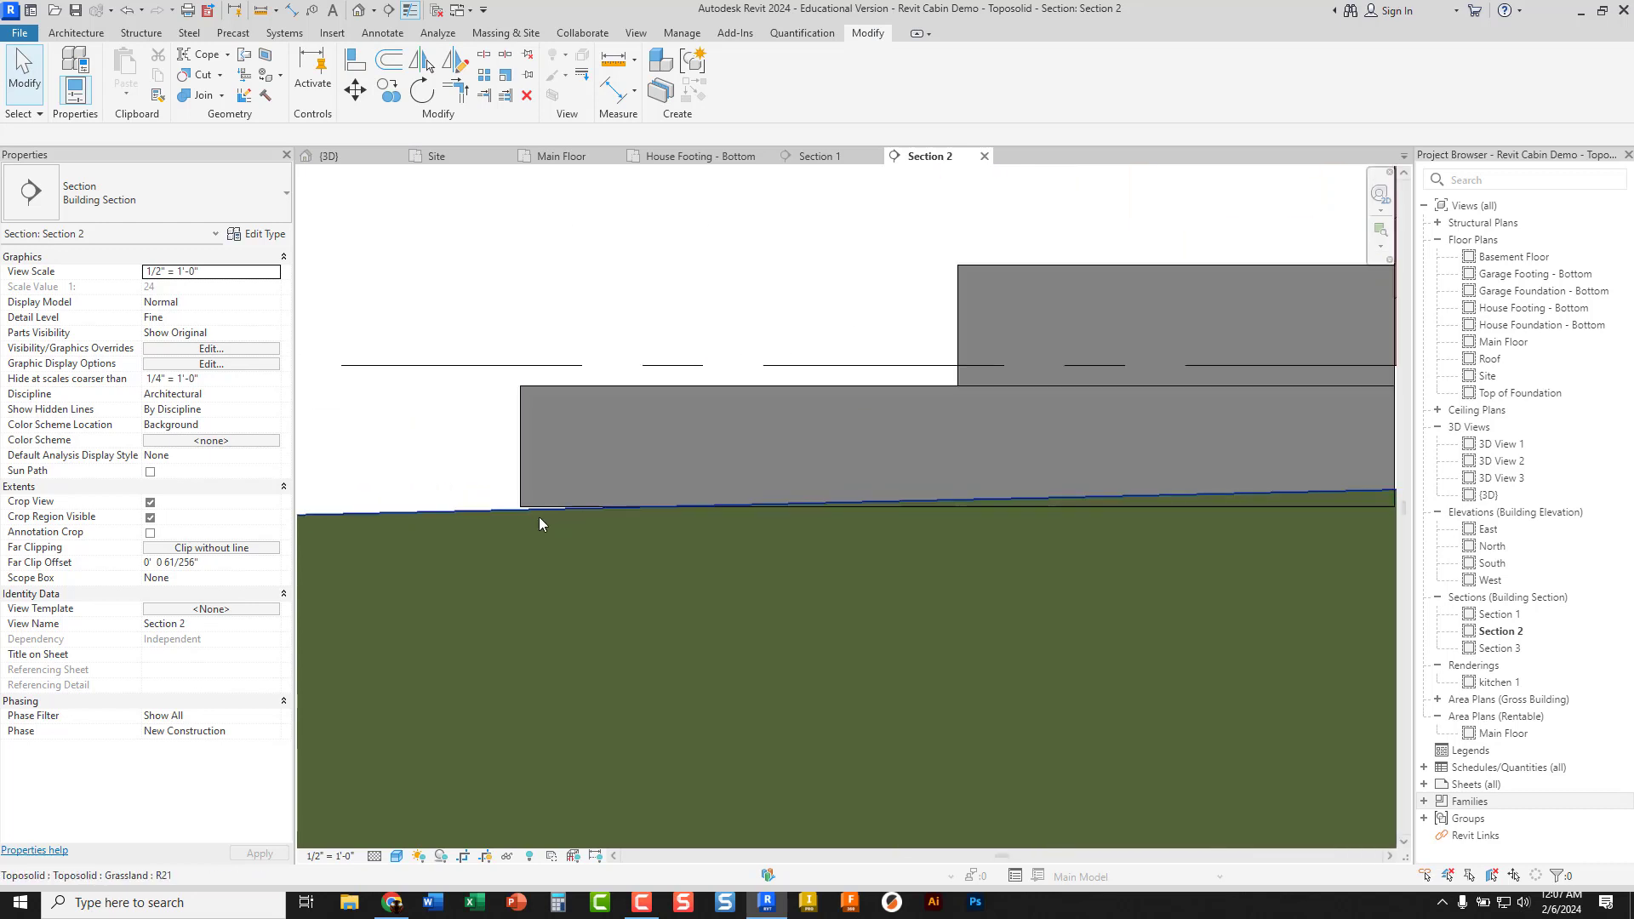
pyautogui.scroll(-2, 543, 513)
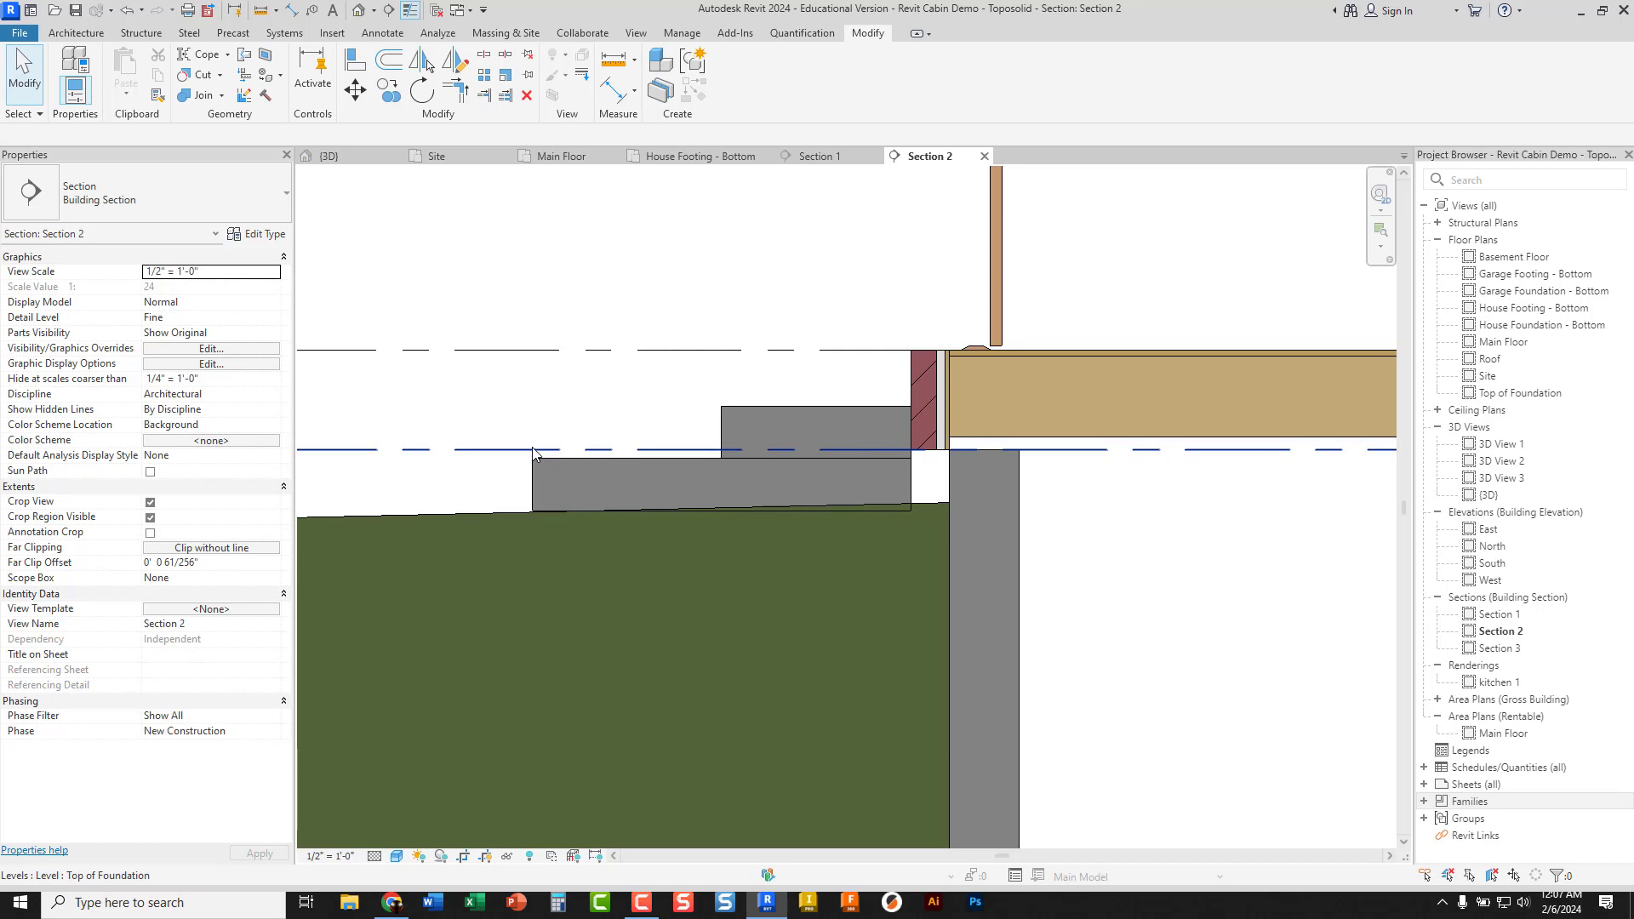
pyautogui.scroll(-2, 547, 516)
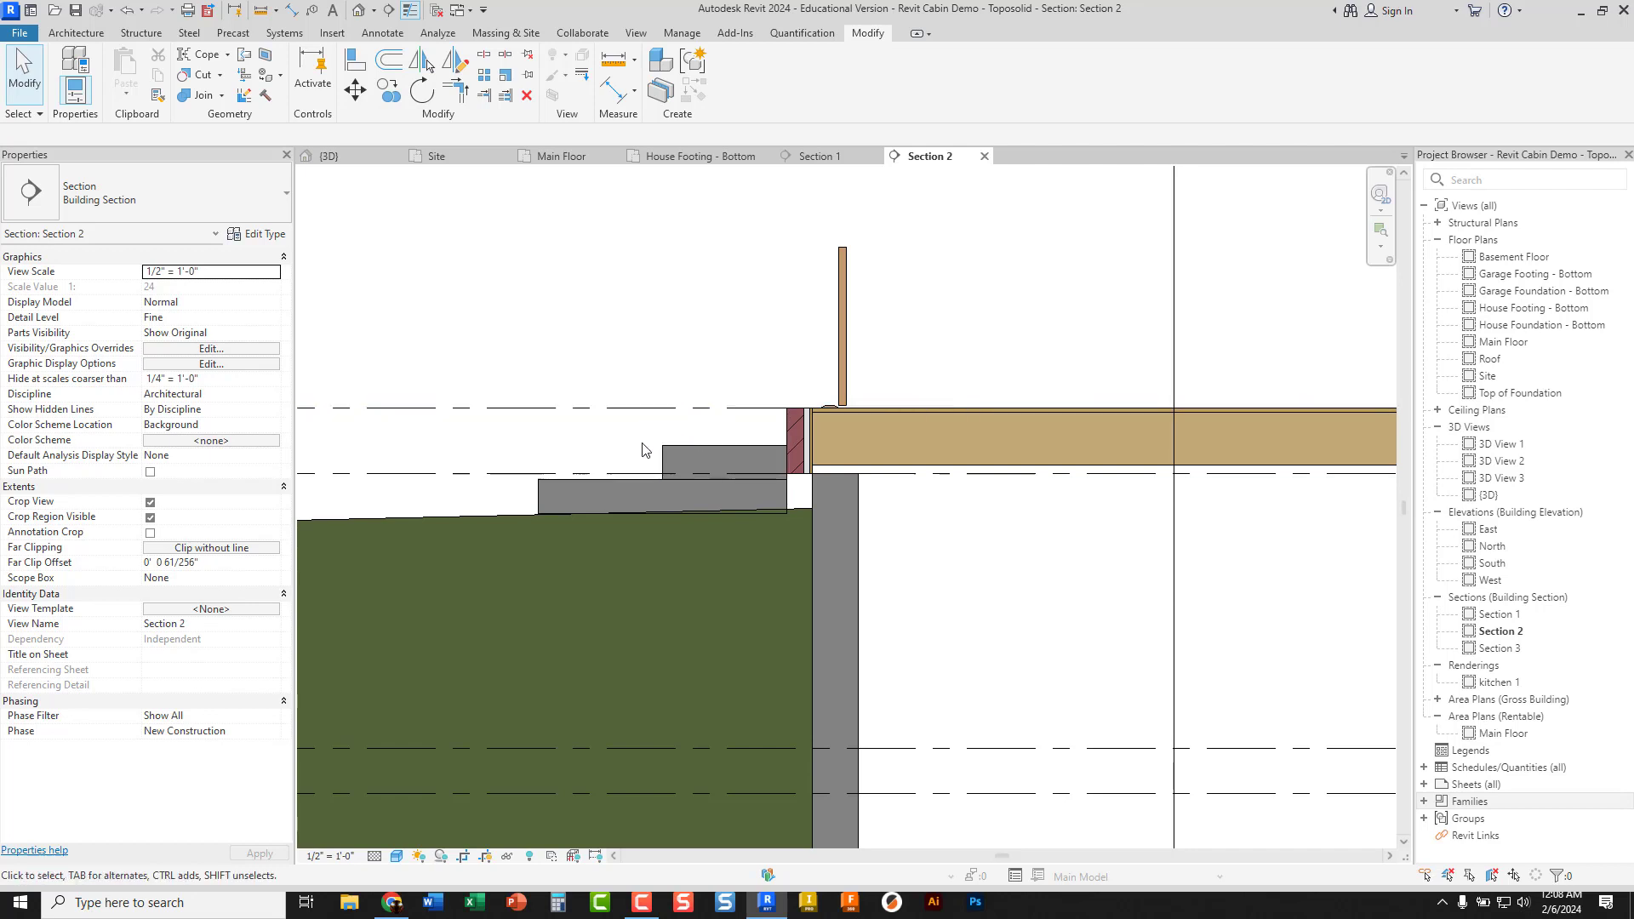
# Open the {3D} view and orbit down onto the two concrete steps below the side door
pyautogui.click(332, 156)
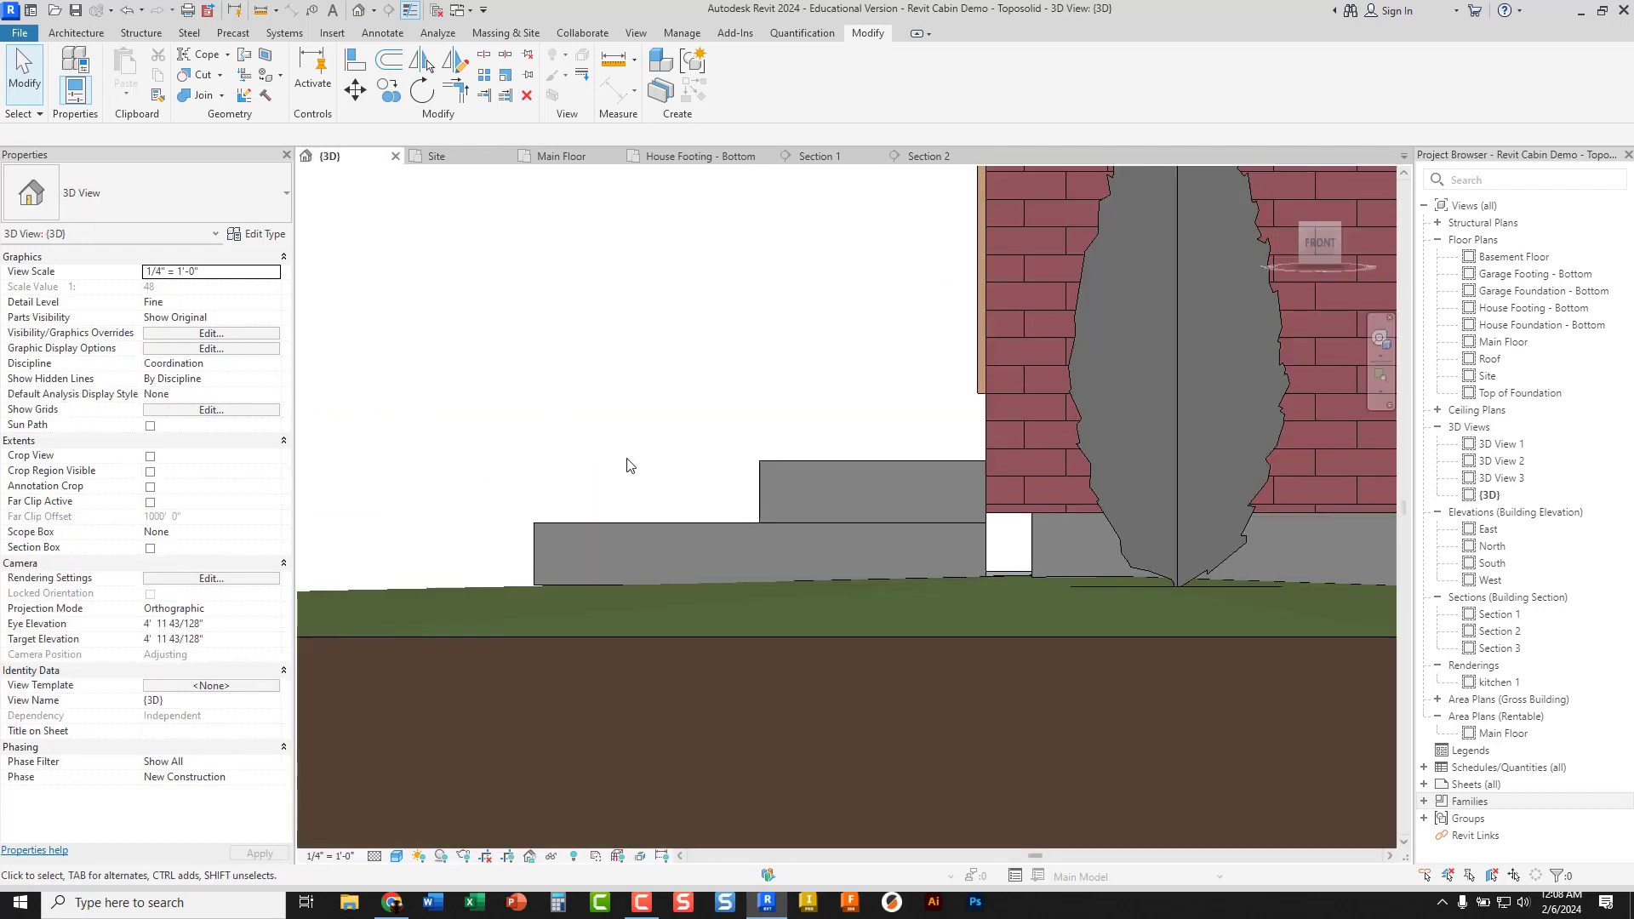
pyautogui.moveTo(703, 477)
pyautogui.keyDown('shift'); pyautogui.mouseDown(button='middle')
pyautogui.moveTo(729, 561)
pyautogui.moveTo(831, 545)
pyautogui.moveTo(925, 562)
pyautogui.moveTo(722, 468)
pyautogui.mouseUp(button='middle'); pyautogui.keyUp('shift')
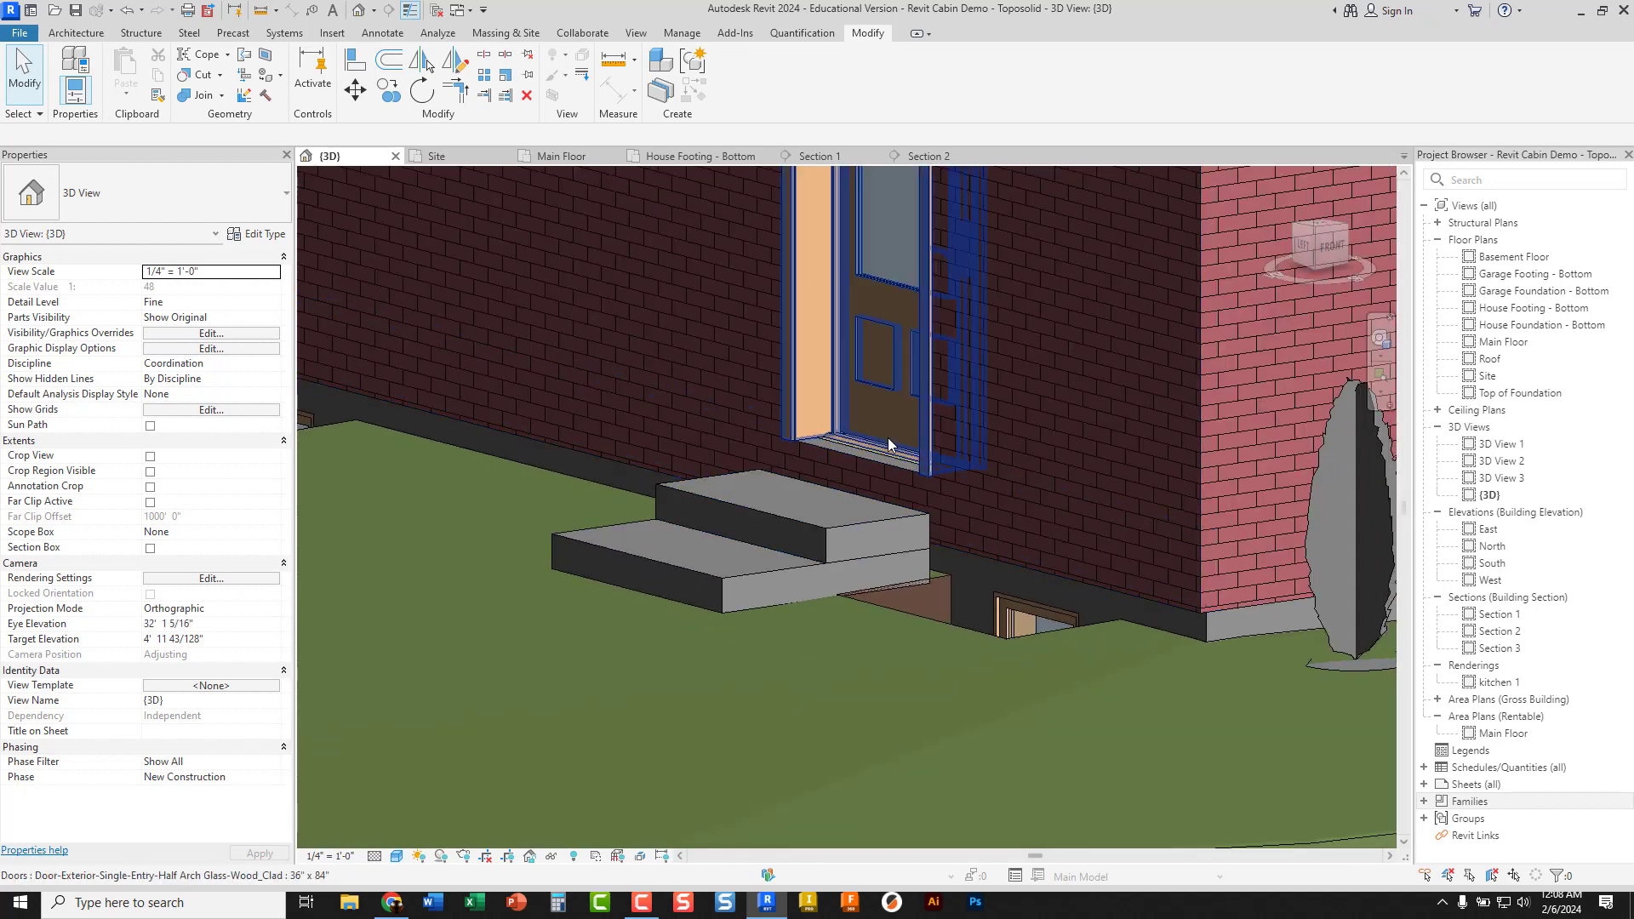
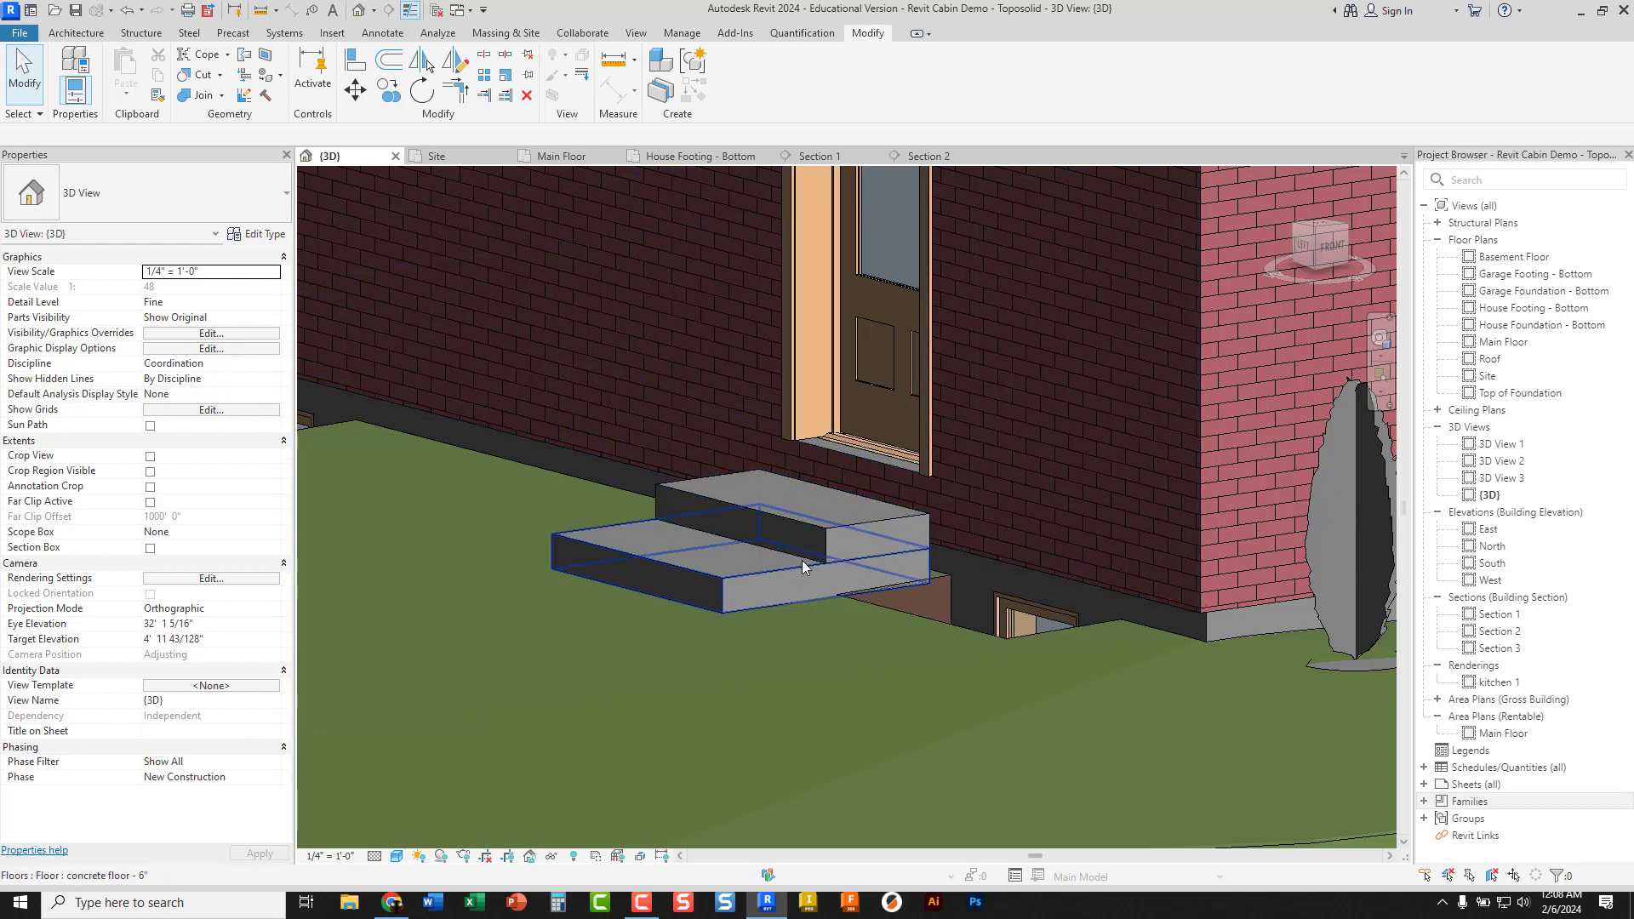
# In the Site plan, drag the upper concrete step's outer boundary edge farther from the house wall
pyautogui.scroll(3, 808, 519)
pyautogui.click(803, 524)
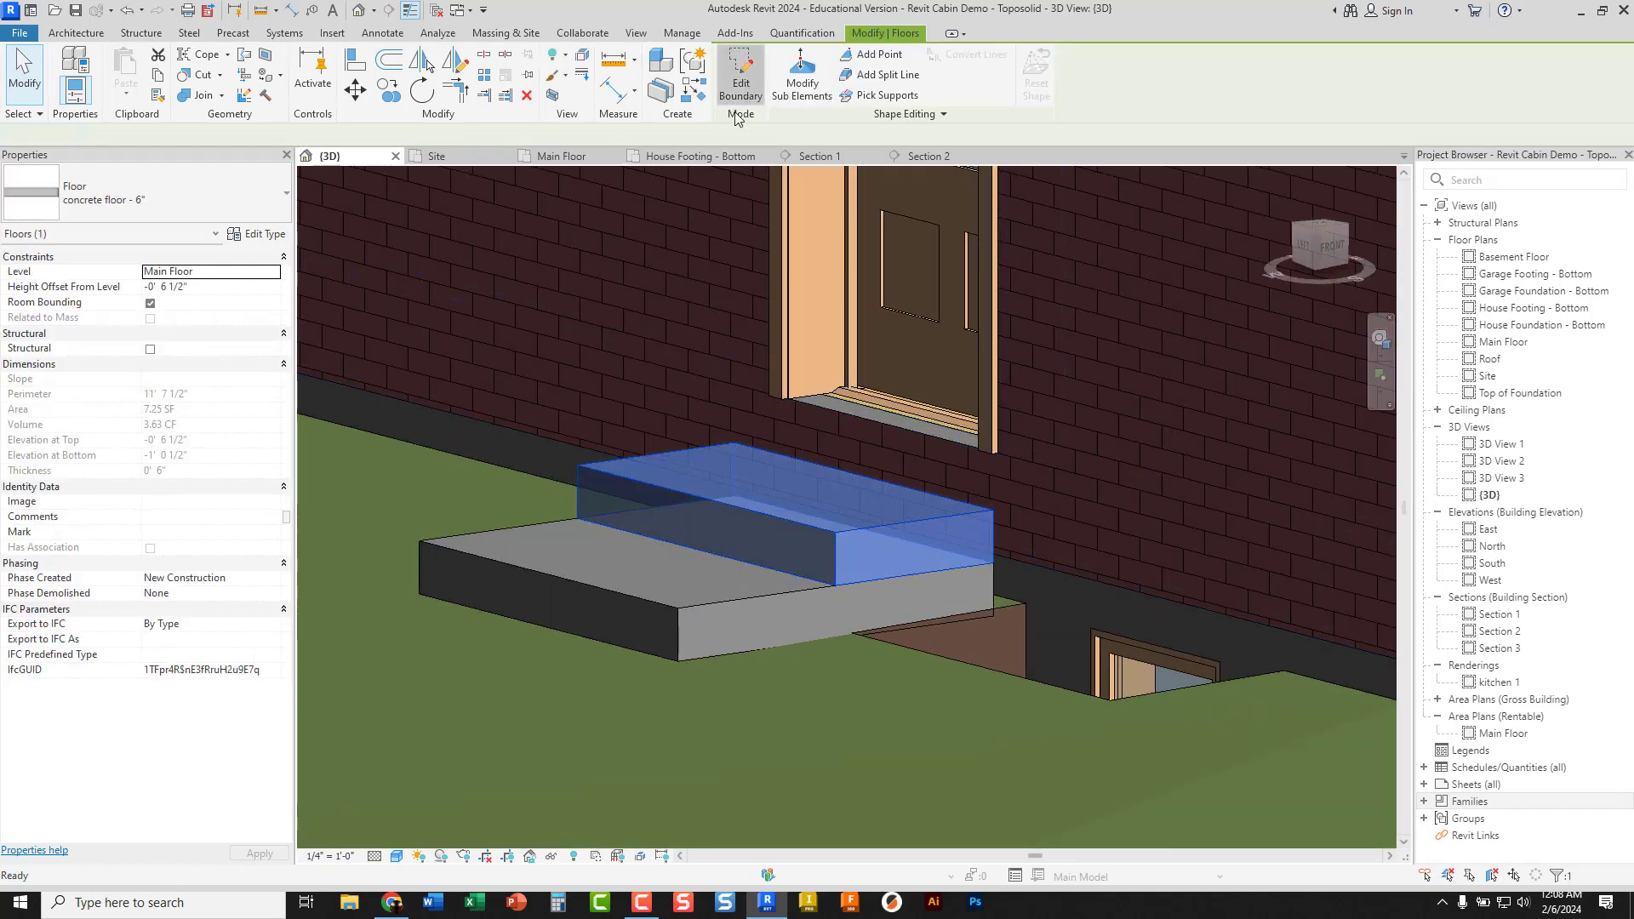
pyautogui.click(741, 76)
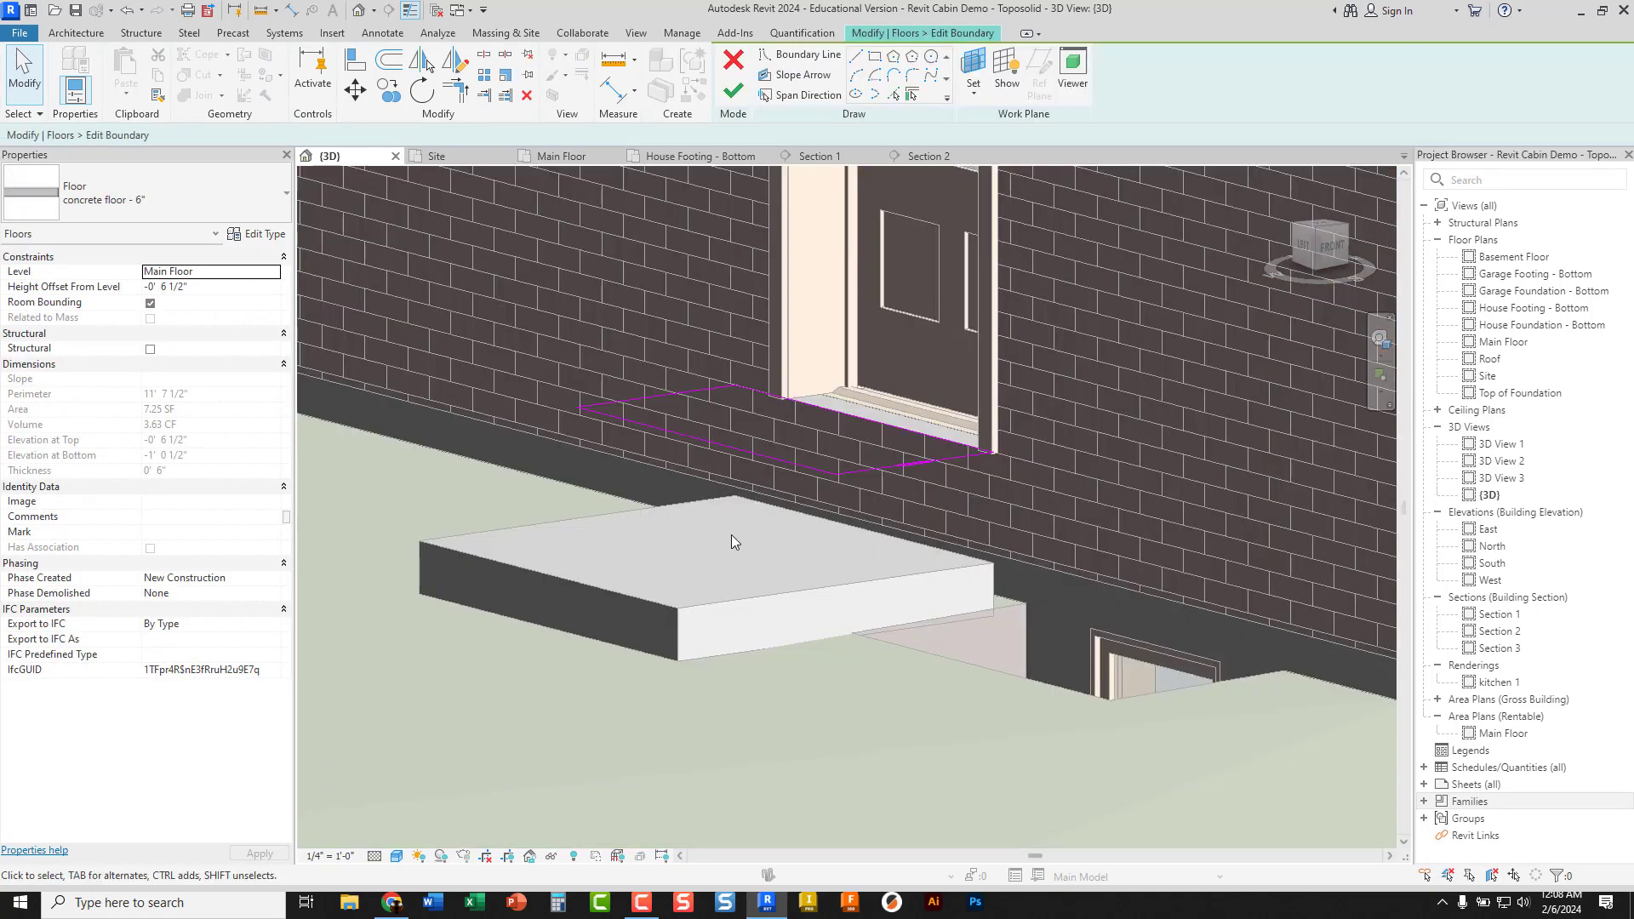
pyautogui.click(457, 160)
pyautogui.moveTo(569, 510); pyautogui.dragTo(513, 510)
pyautogui.click(603, 504)
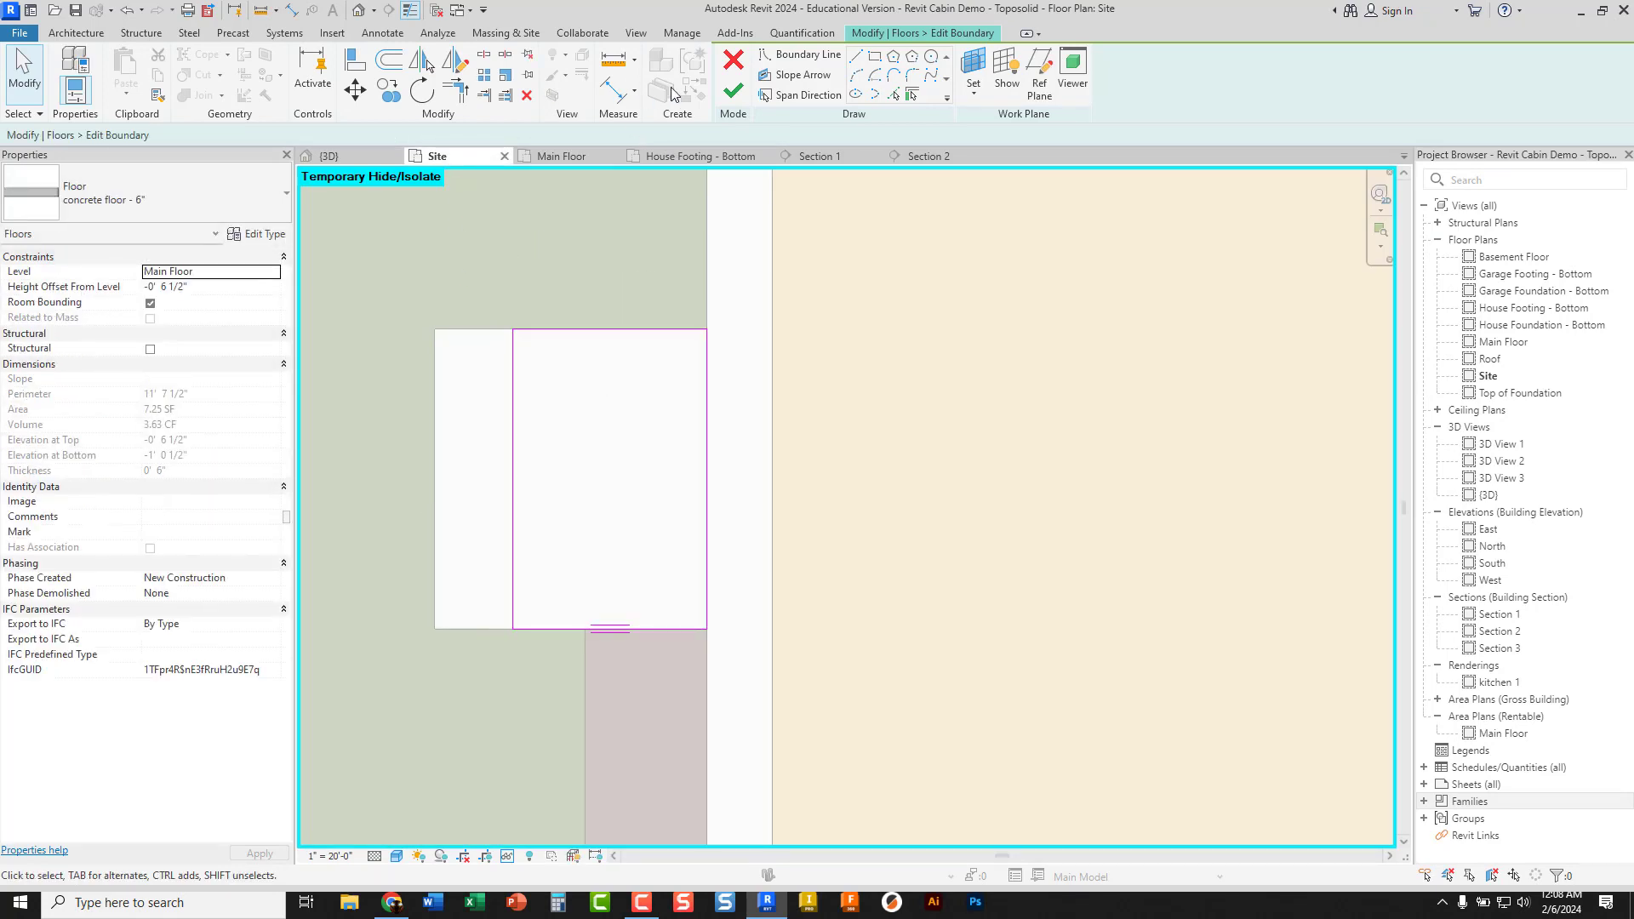
pyautogui.click(733, 90)
pyautogui.press('Escape')
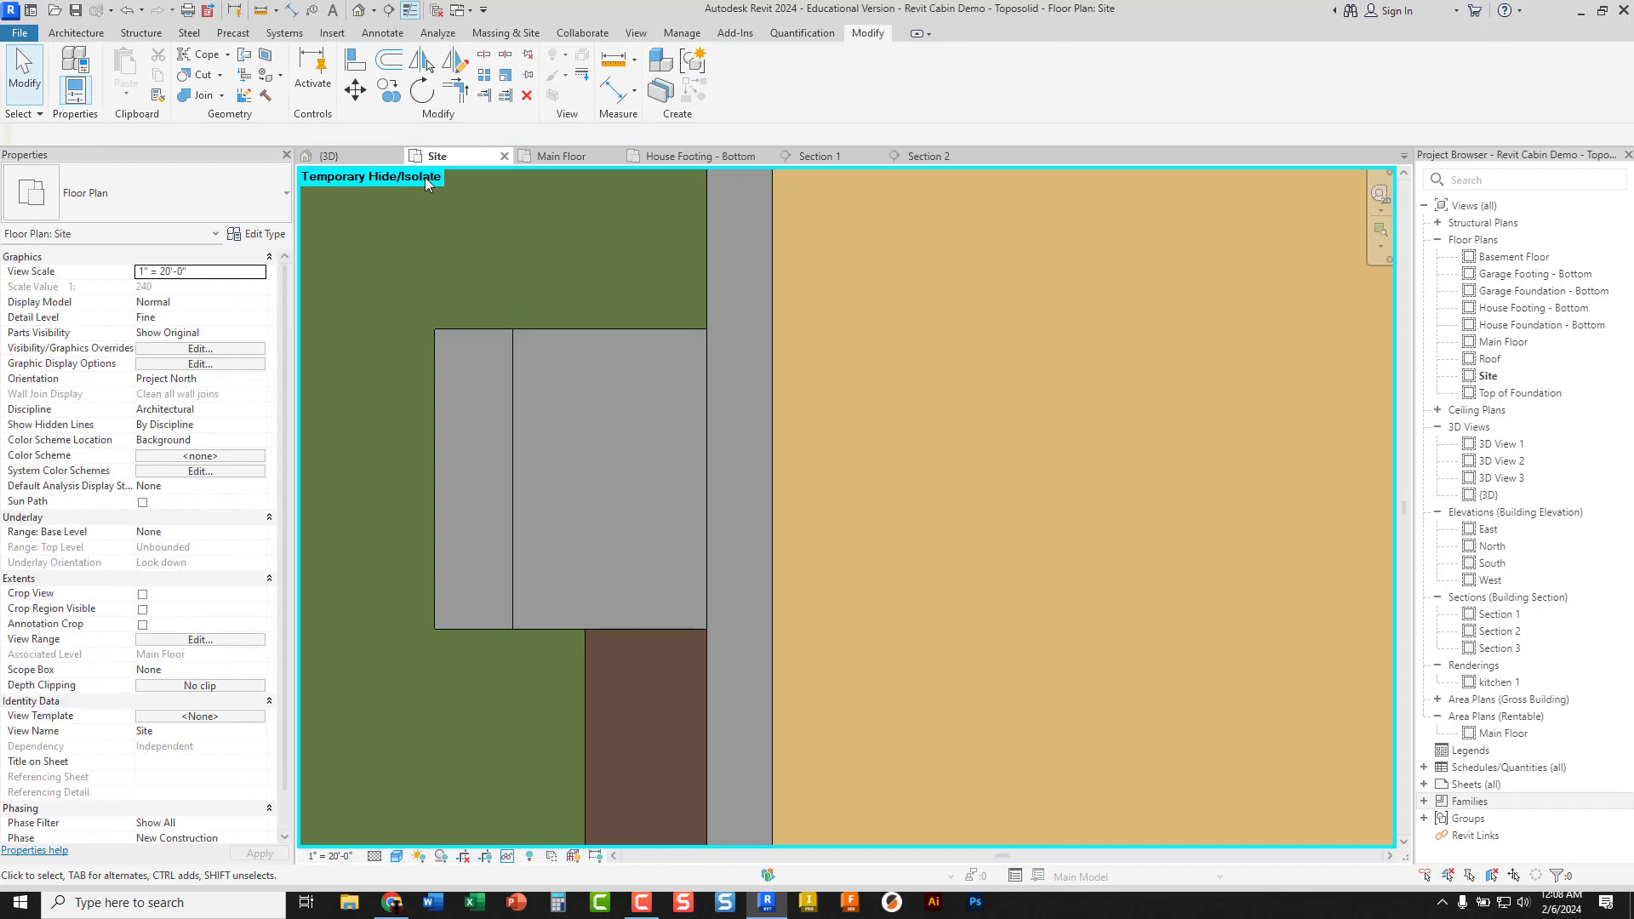
pyautogui.click(82, 34)
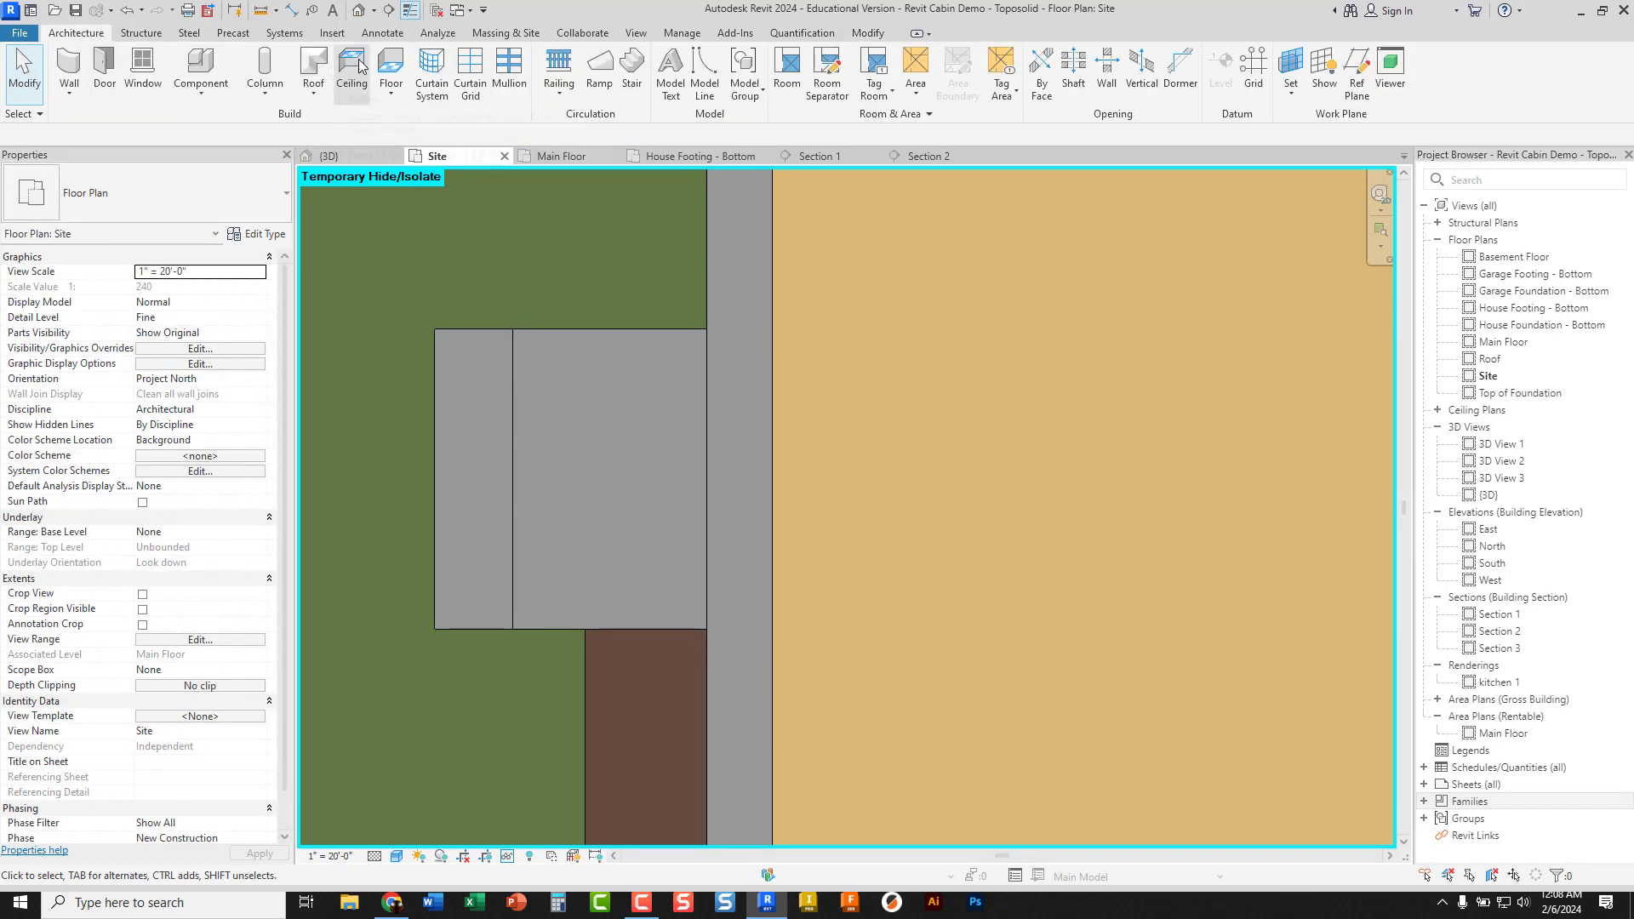
# Sketch a rectangular concrete floor slab against the house wall as a third, top entry step
pyautogui.click(389, 68)
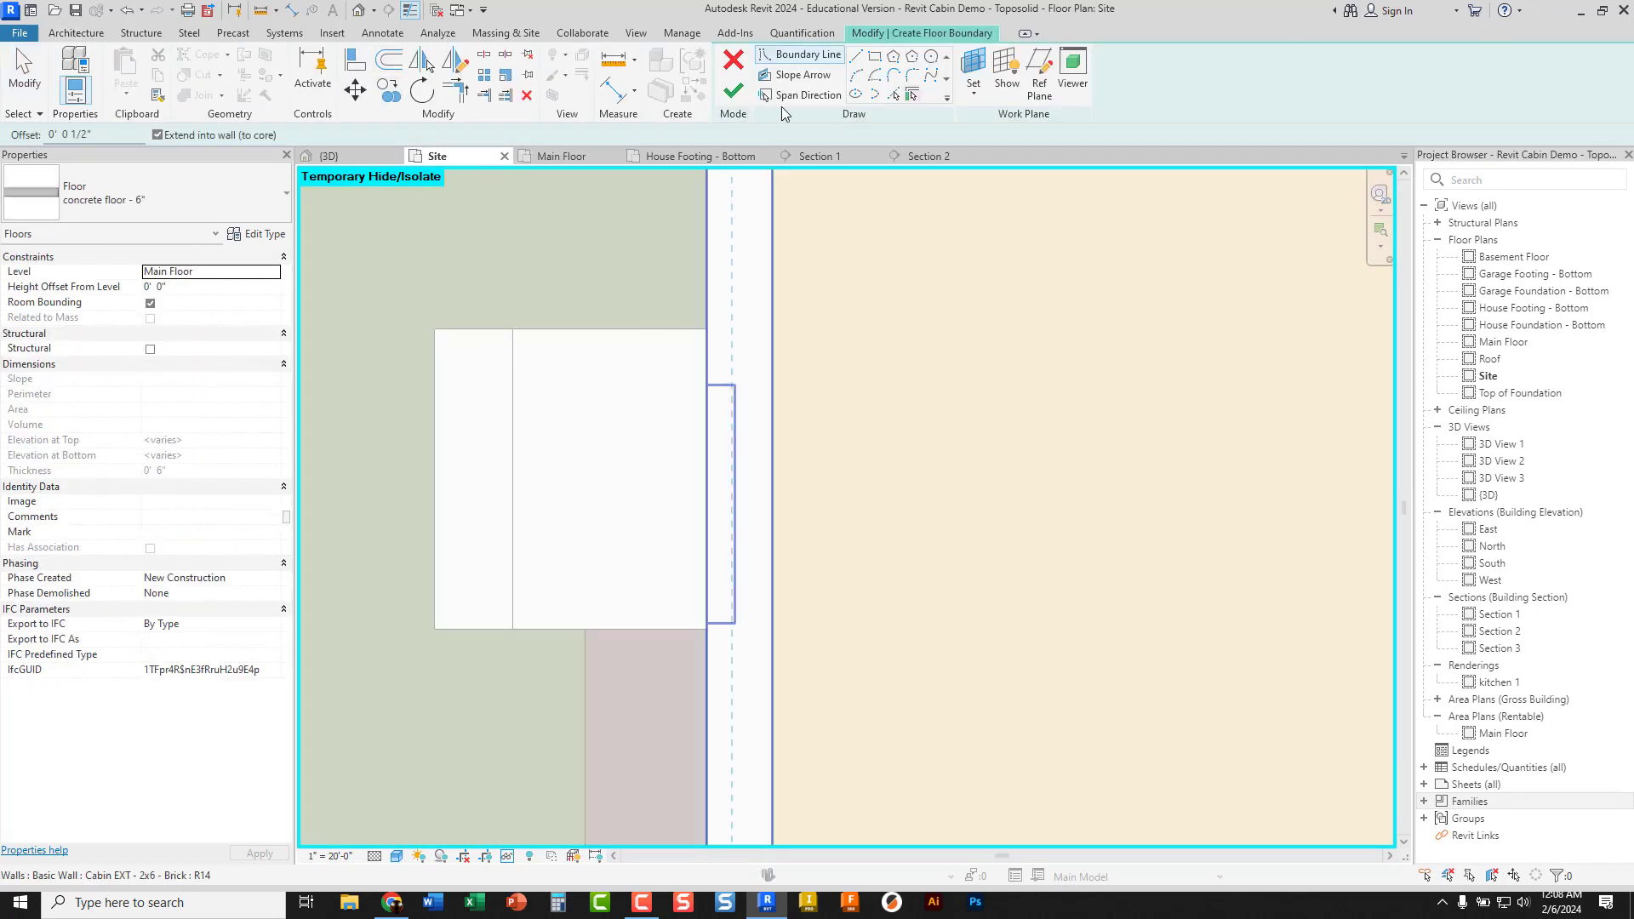
pyautogui.click(858, 56)
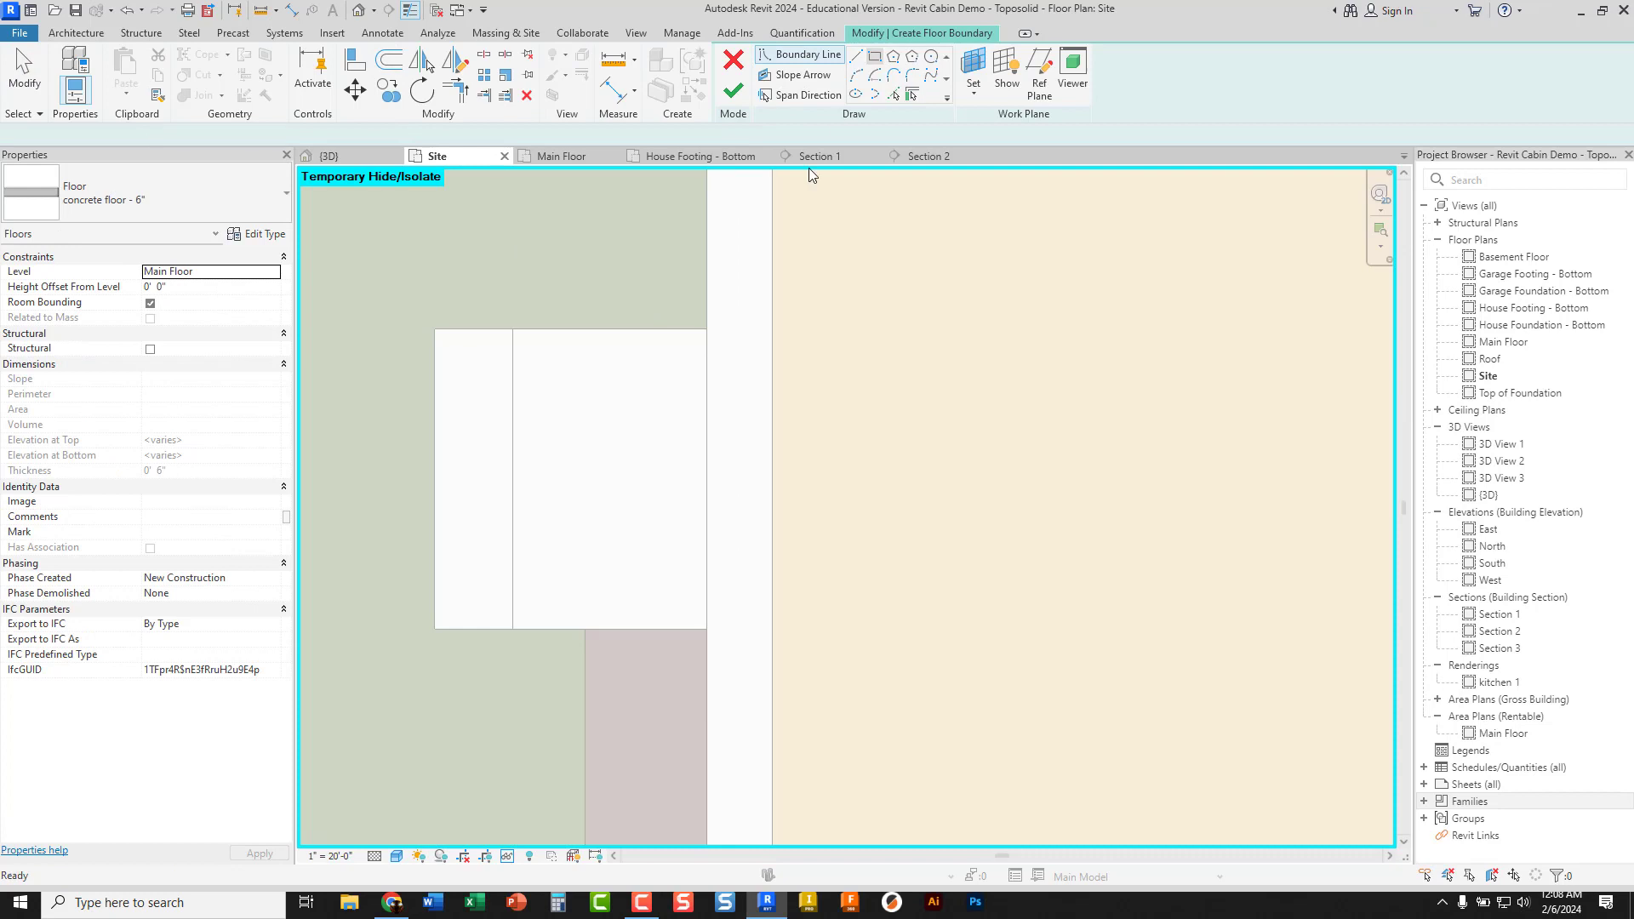
pyautogui.click(706, 630)
pyautogui.click(609, 630)
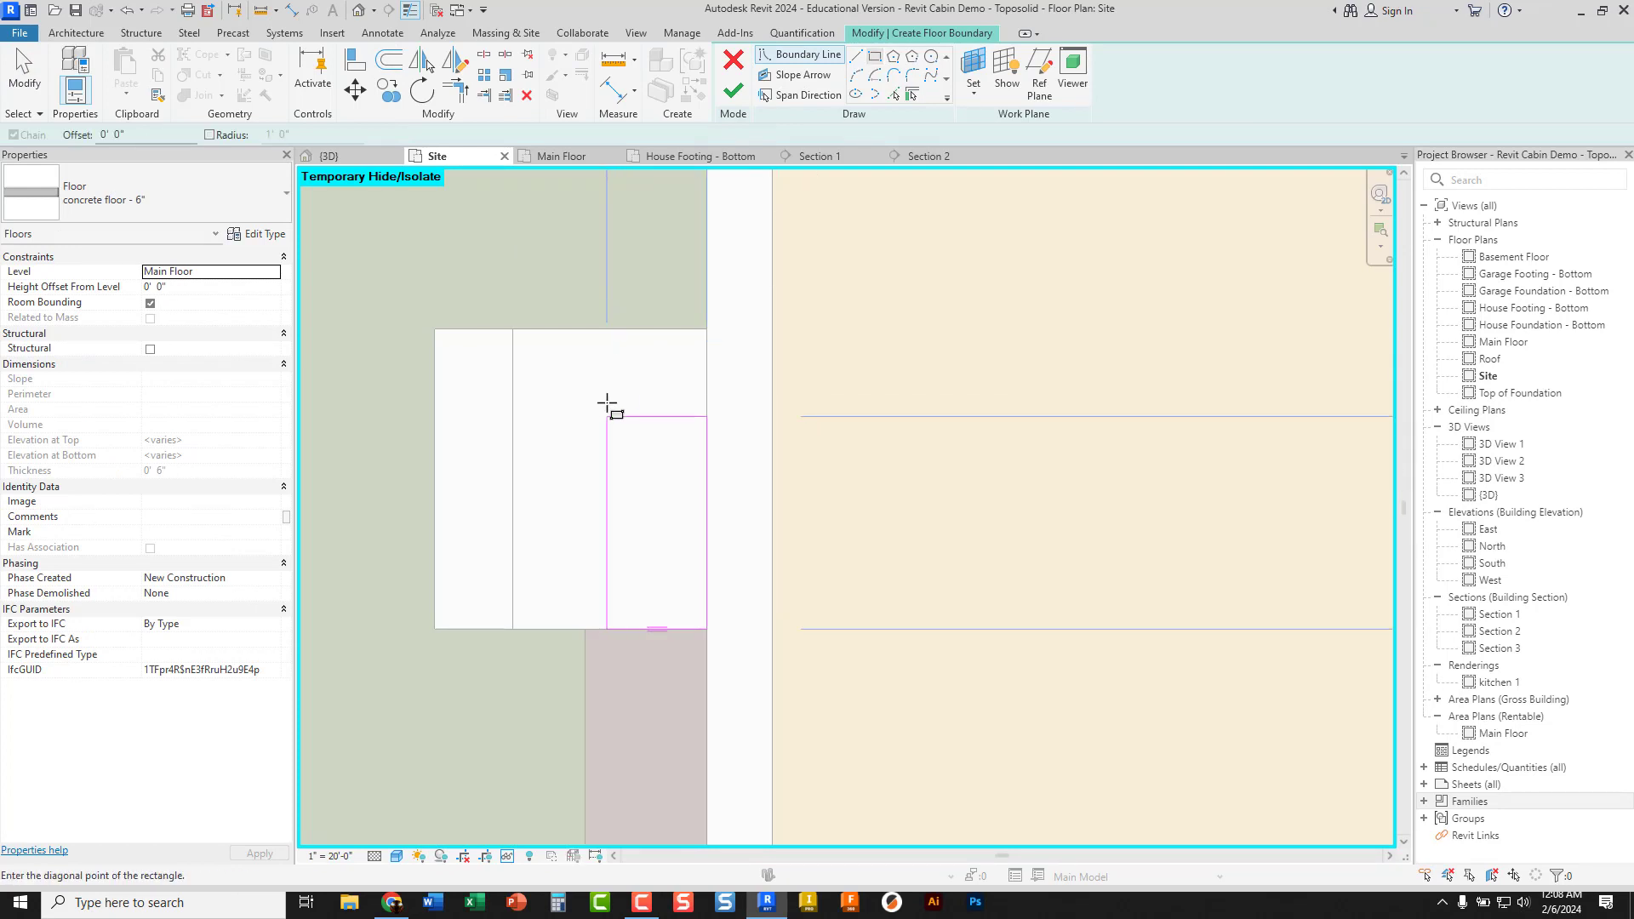
pyautogui.click(610, 330)
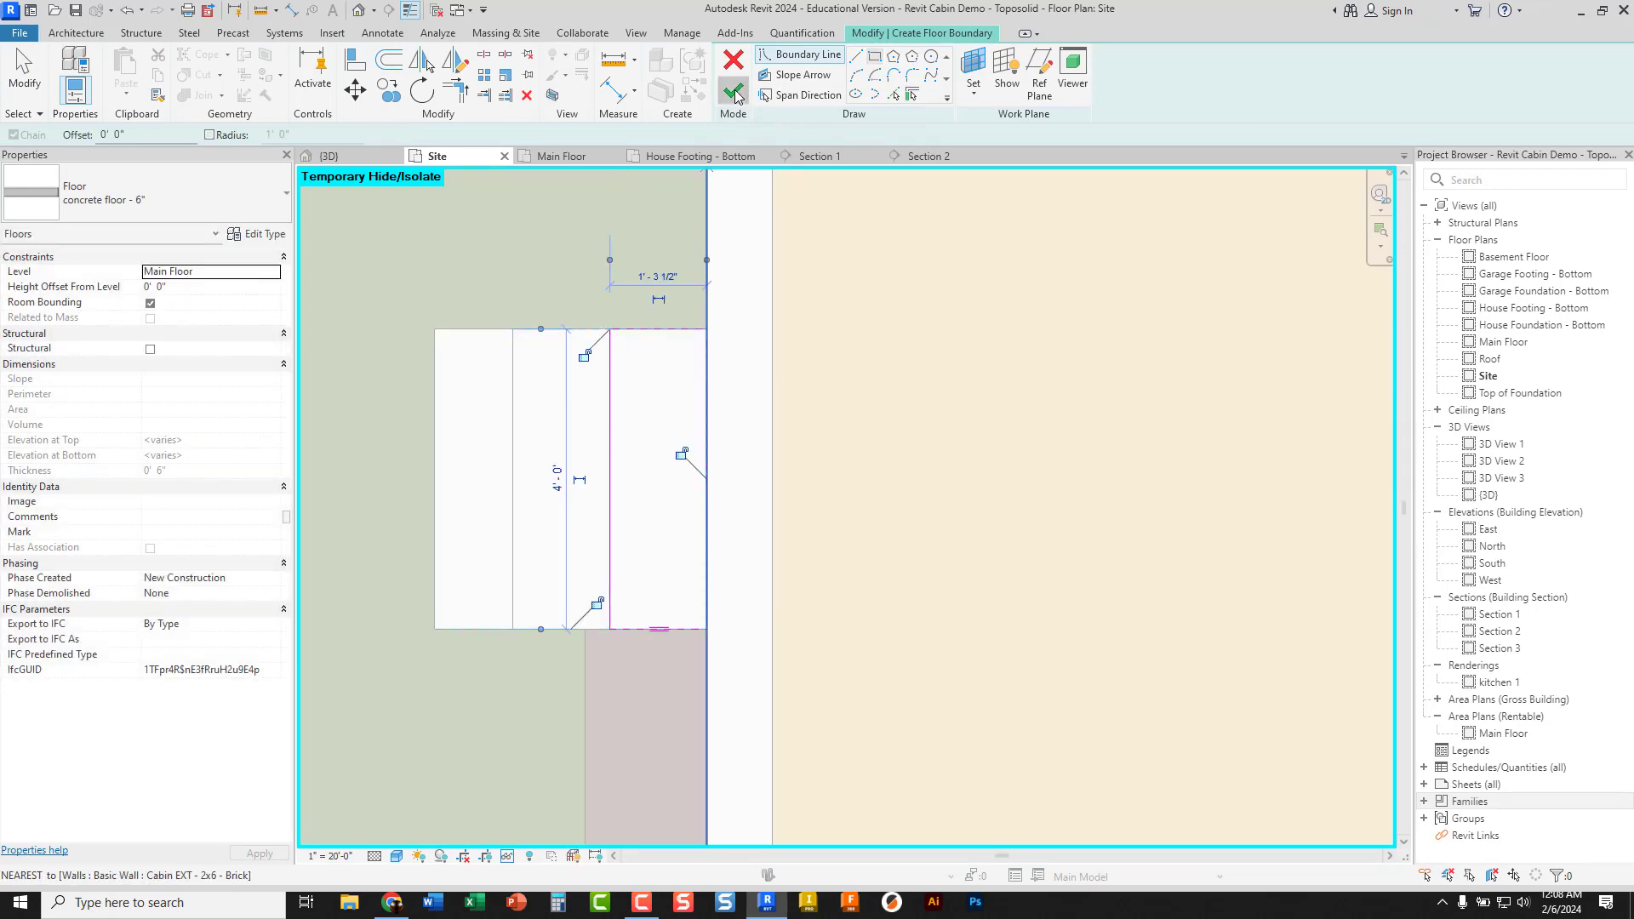
pyautogui.click(734, 92)
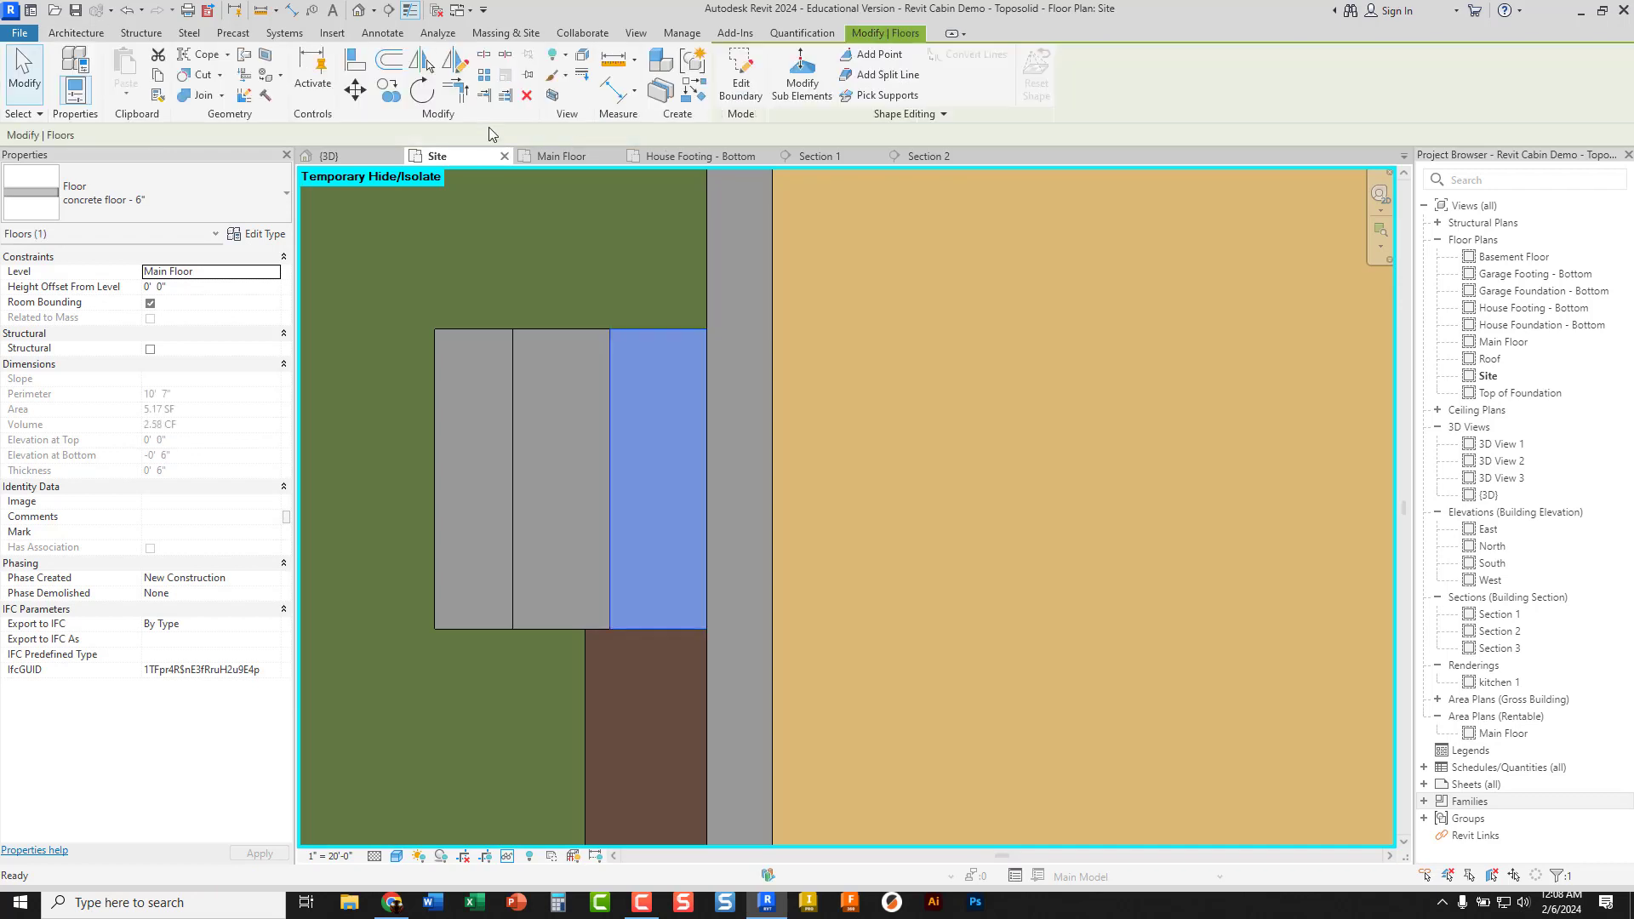
# In Section 2, align the new top slab's bottom onto the top of the step beneath
pyautogui.click(837, 155)
pyautogui.click(909, 162)
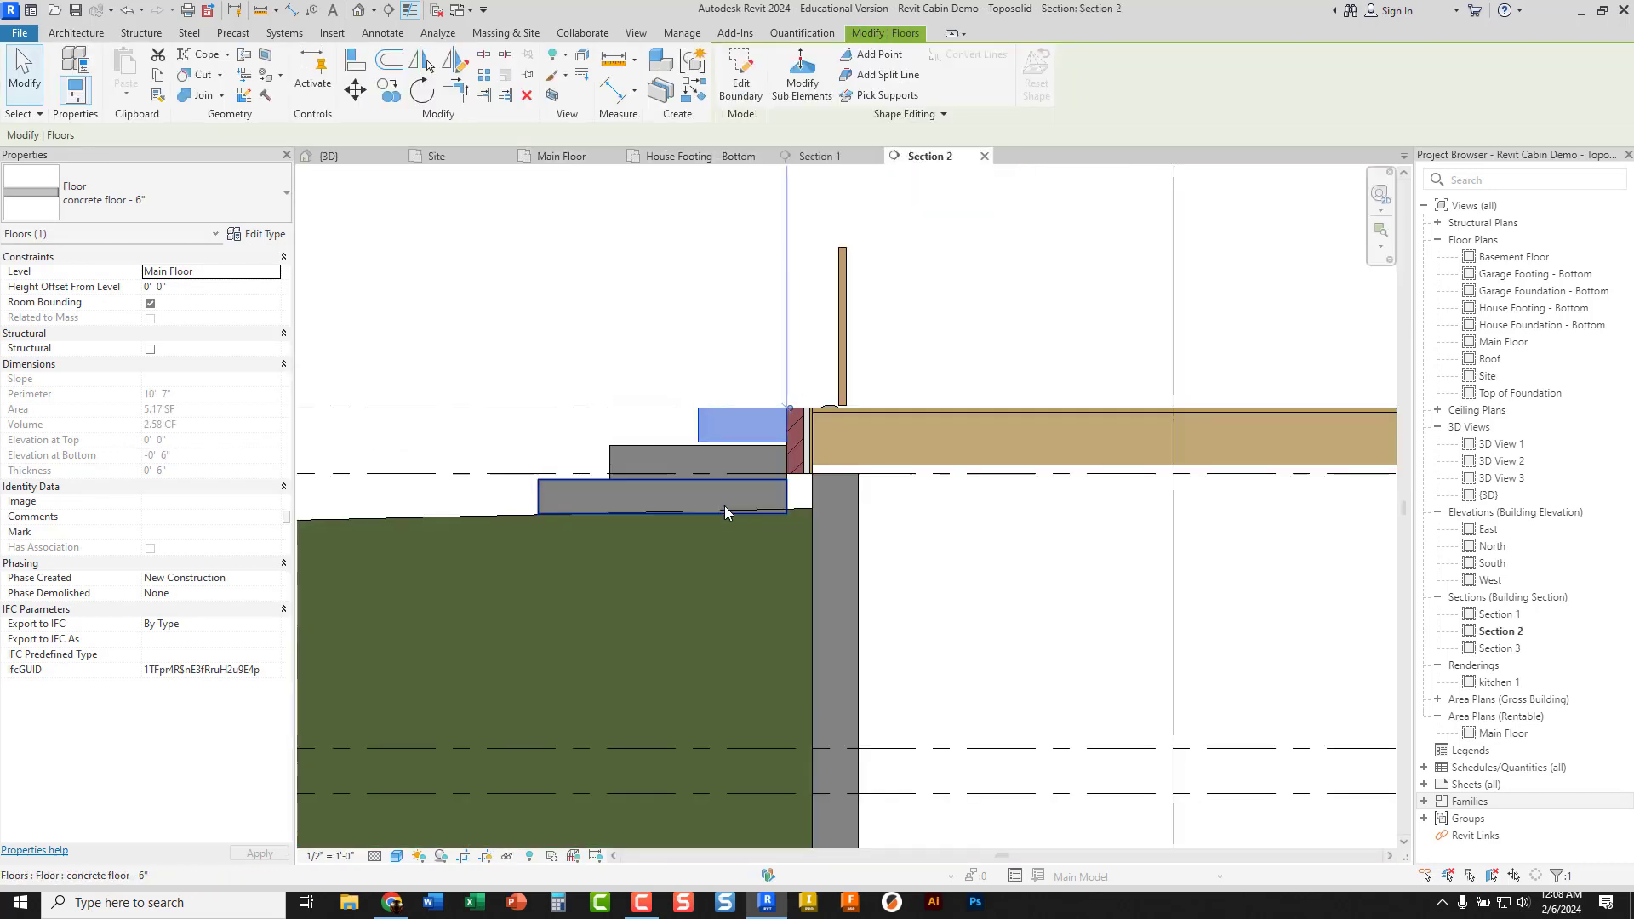
pyautogui.scroll(5, 757, 456)
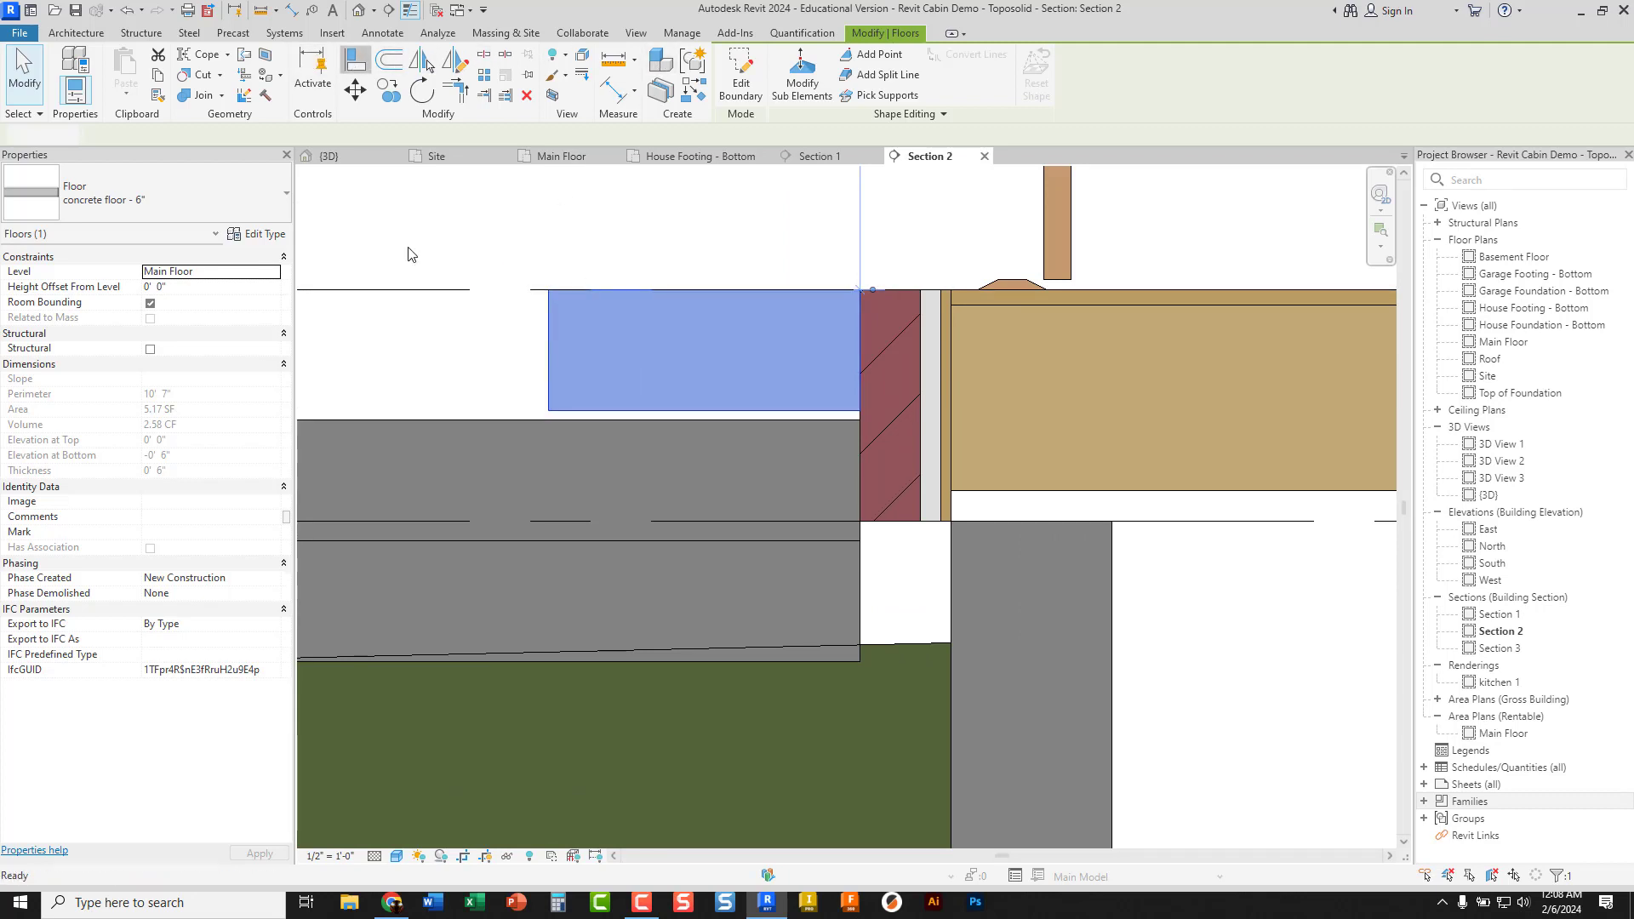
pyautogui.click(415, 64)
pyautogui.click(531, 421)
pyautogui.click(578, 412)
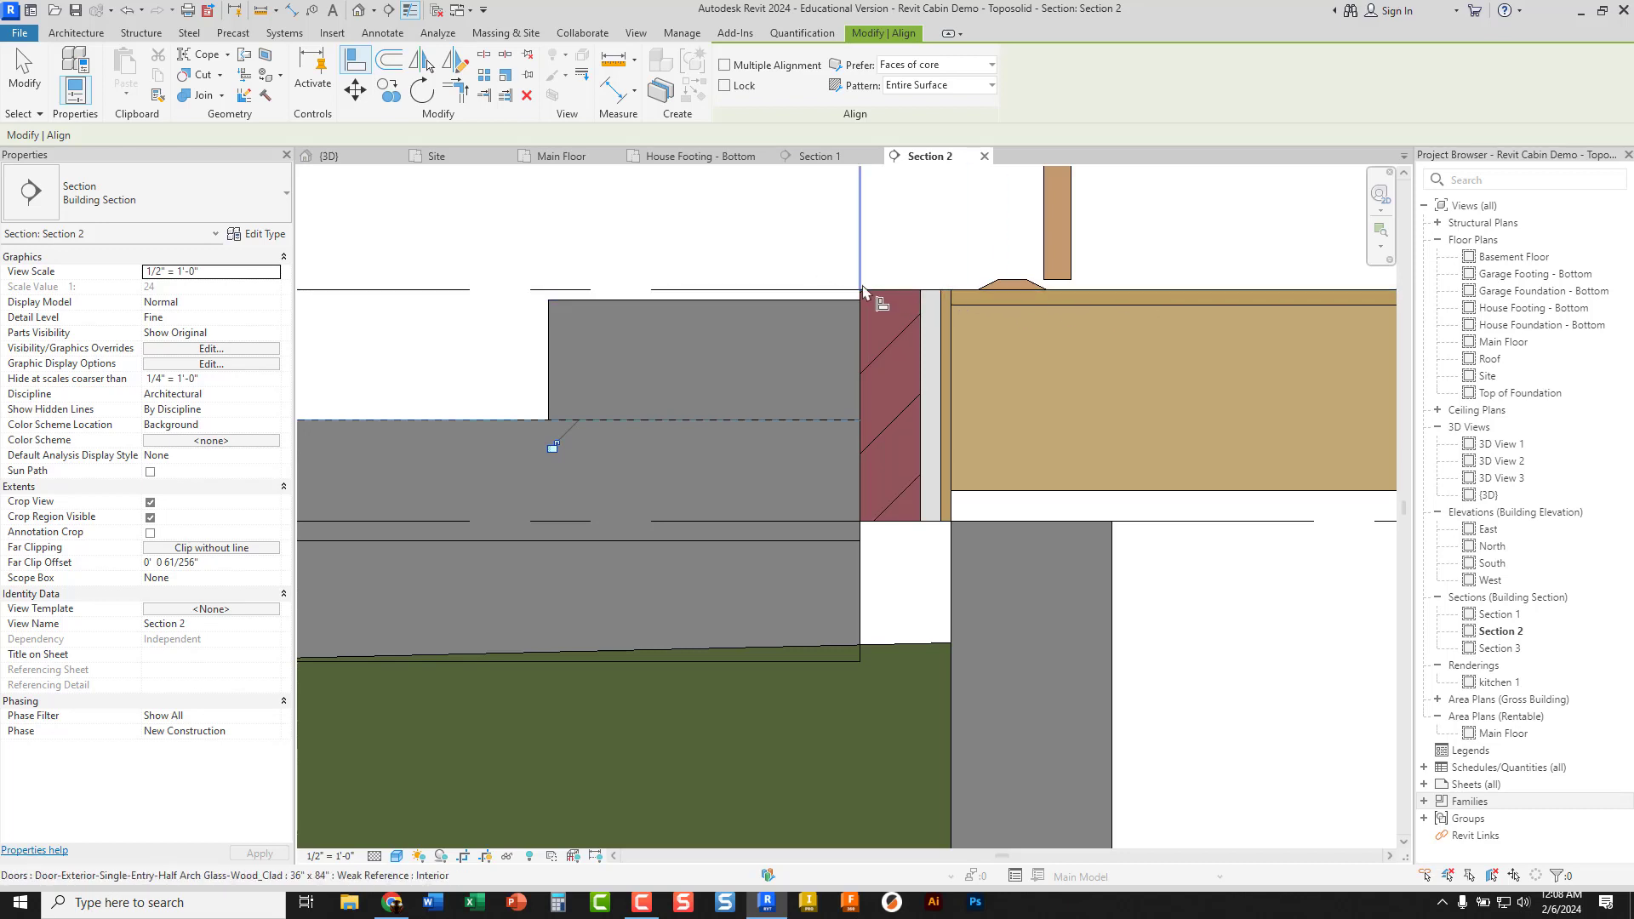
# Return to the 3D view, orbit to face the door, and pick an Align reference at the threshold
pyautogui.click(356, 159)
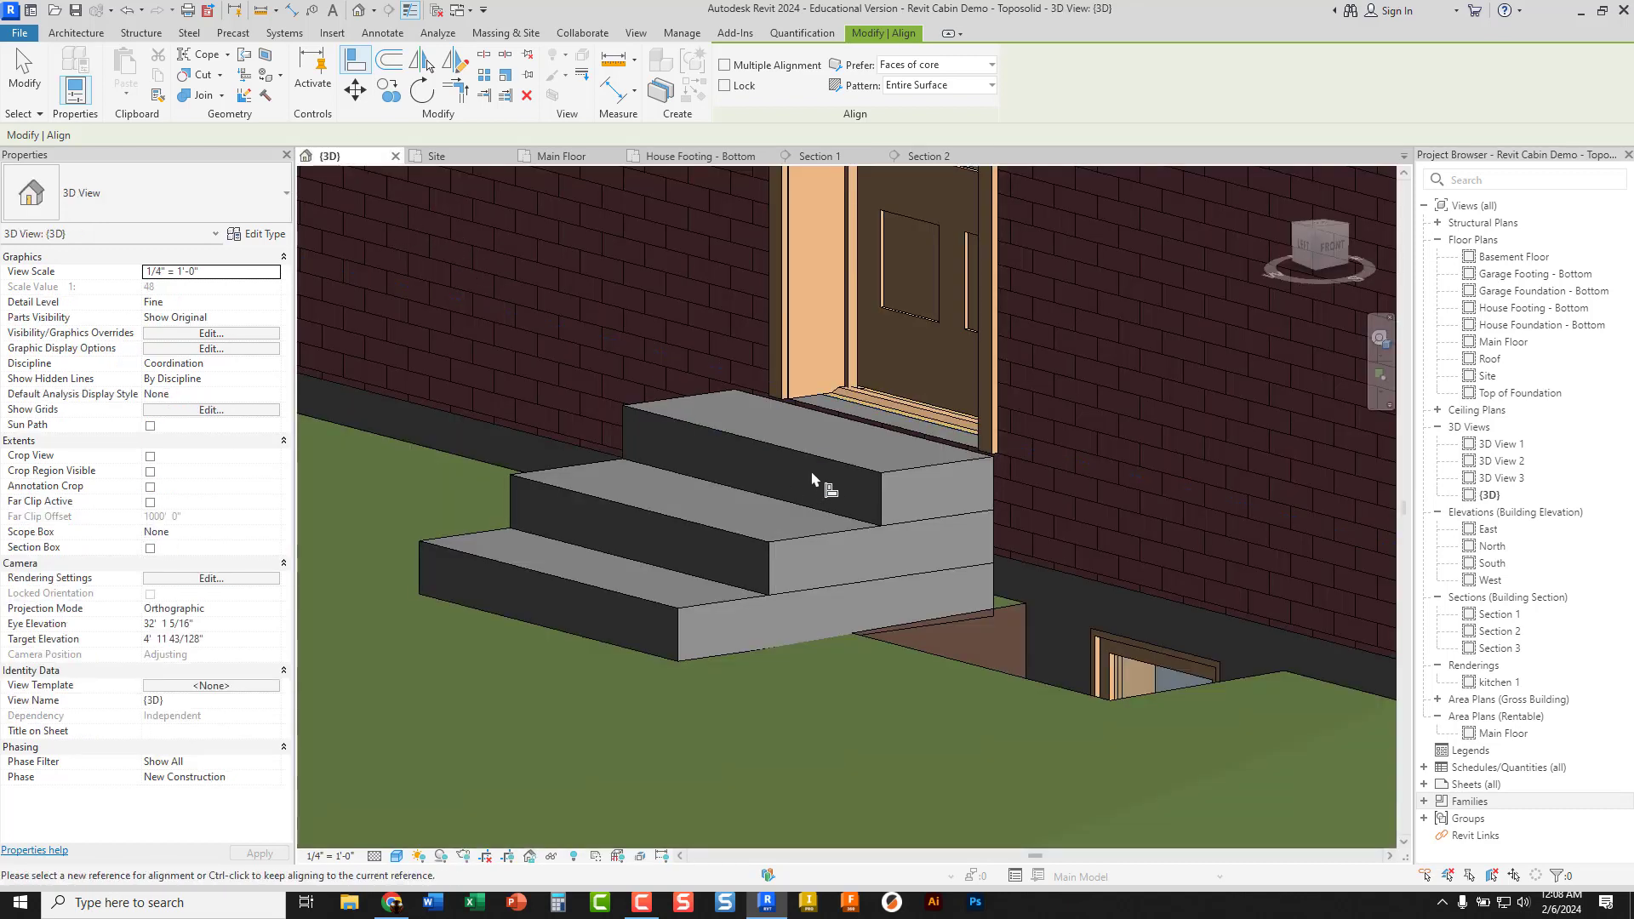
pyautogui.scroll(-4, 779, 472)
pyautogui.keyDown('shift'); pyautogui.moveTo(777, 472); pyautogui.dragTo(864, 544, button='middle'); pyautogui.keyUp('shift')
pyautogui.scroll(2, 788, 504)
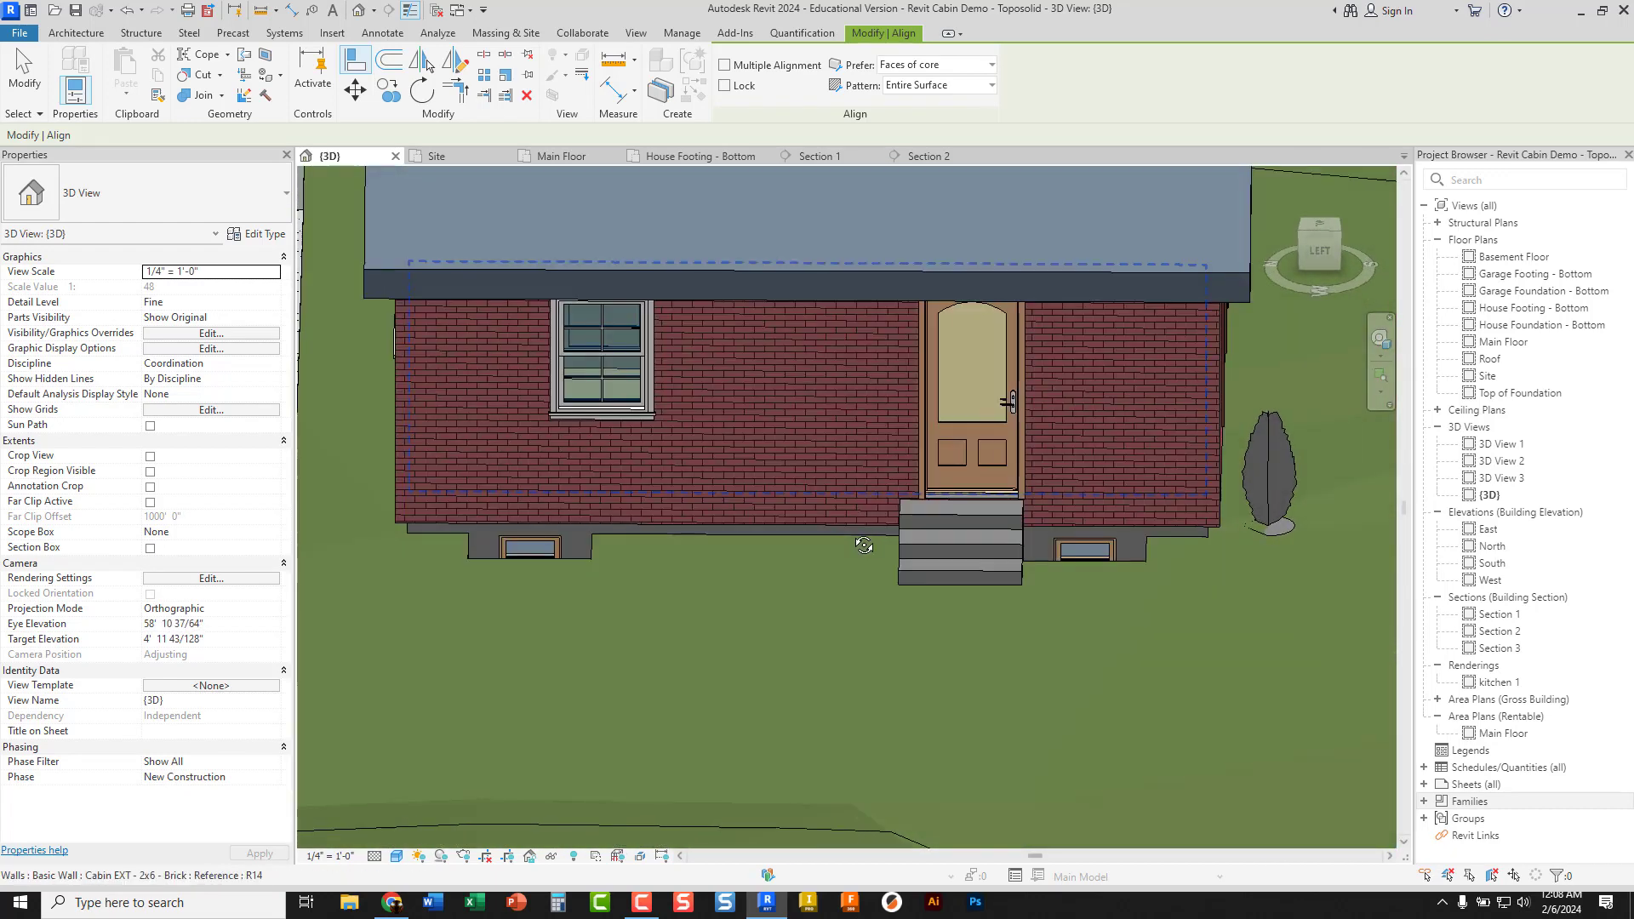
pyautogui.scroll(5, 959, 533)
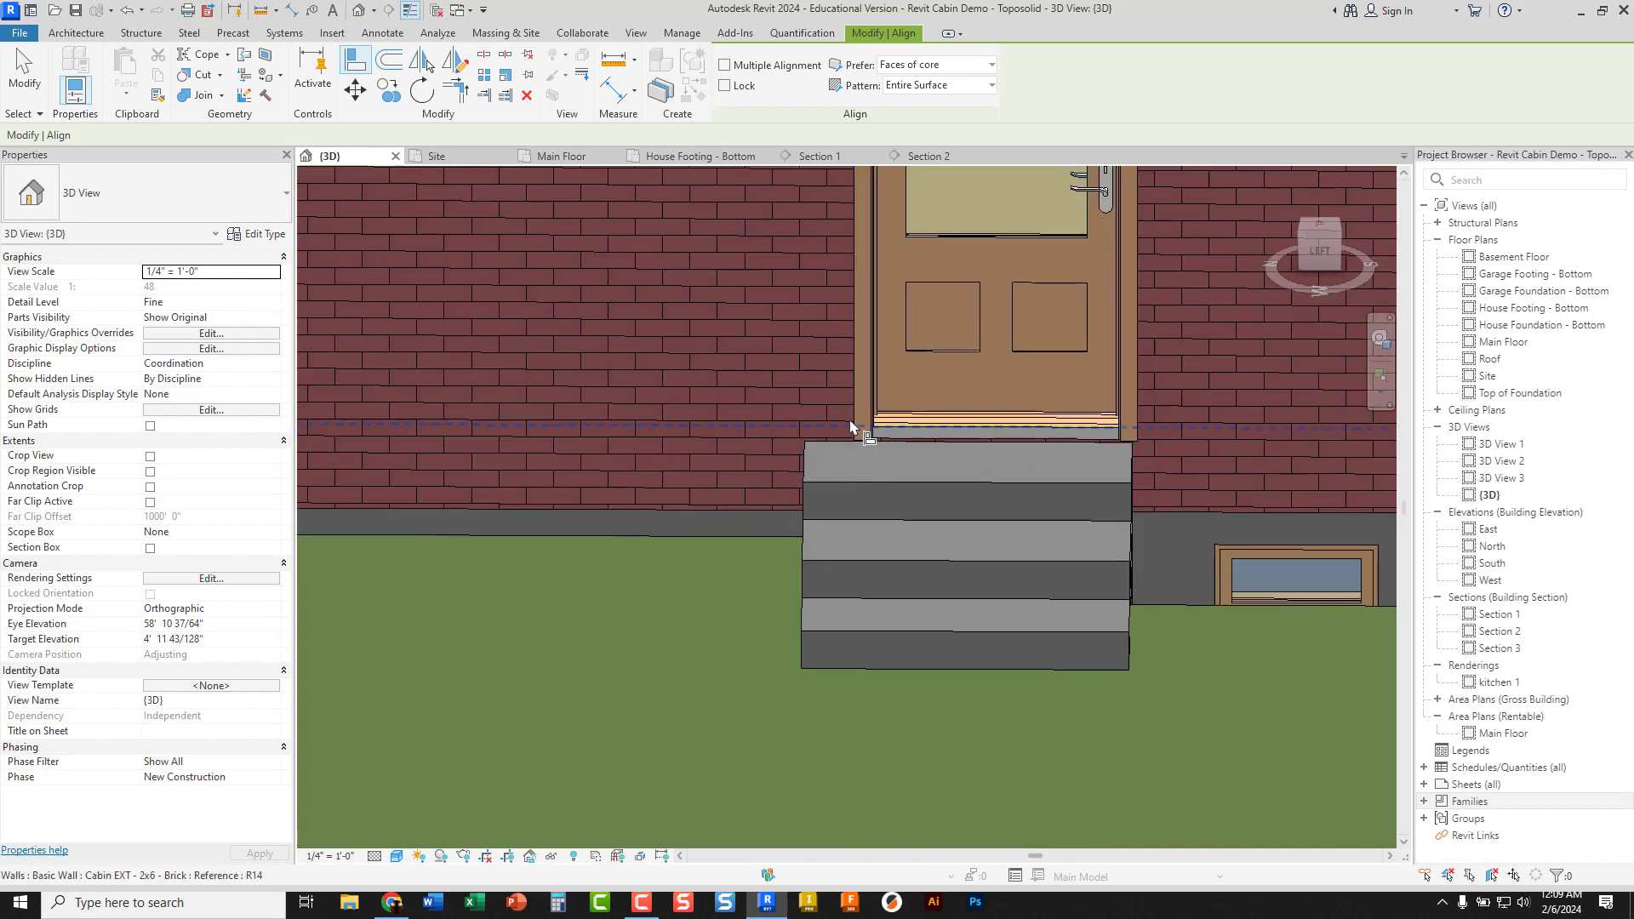
pyautogui.click(835, 503)
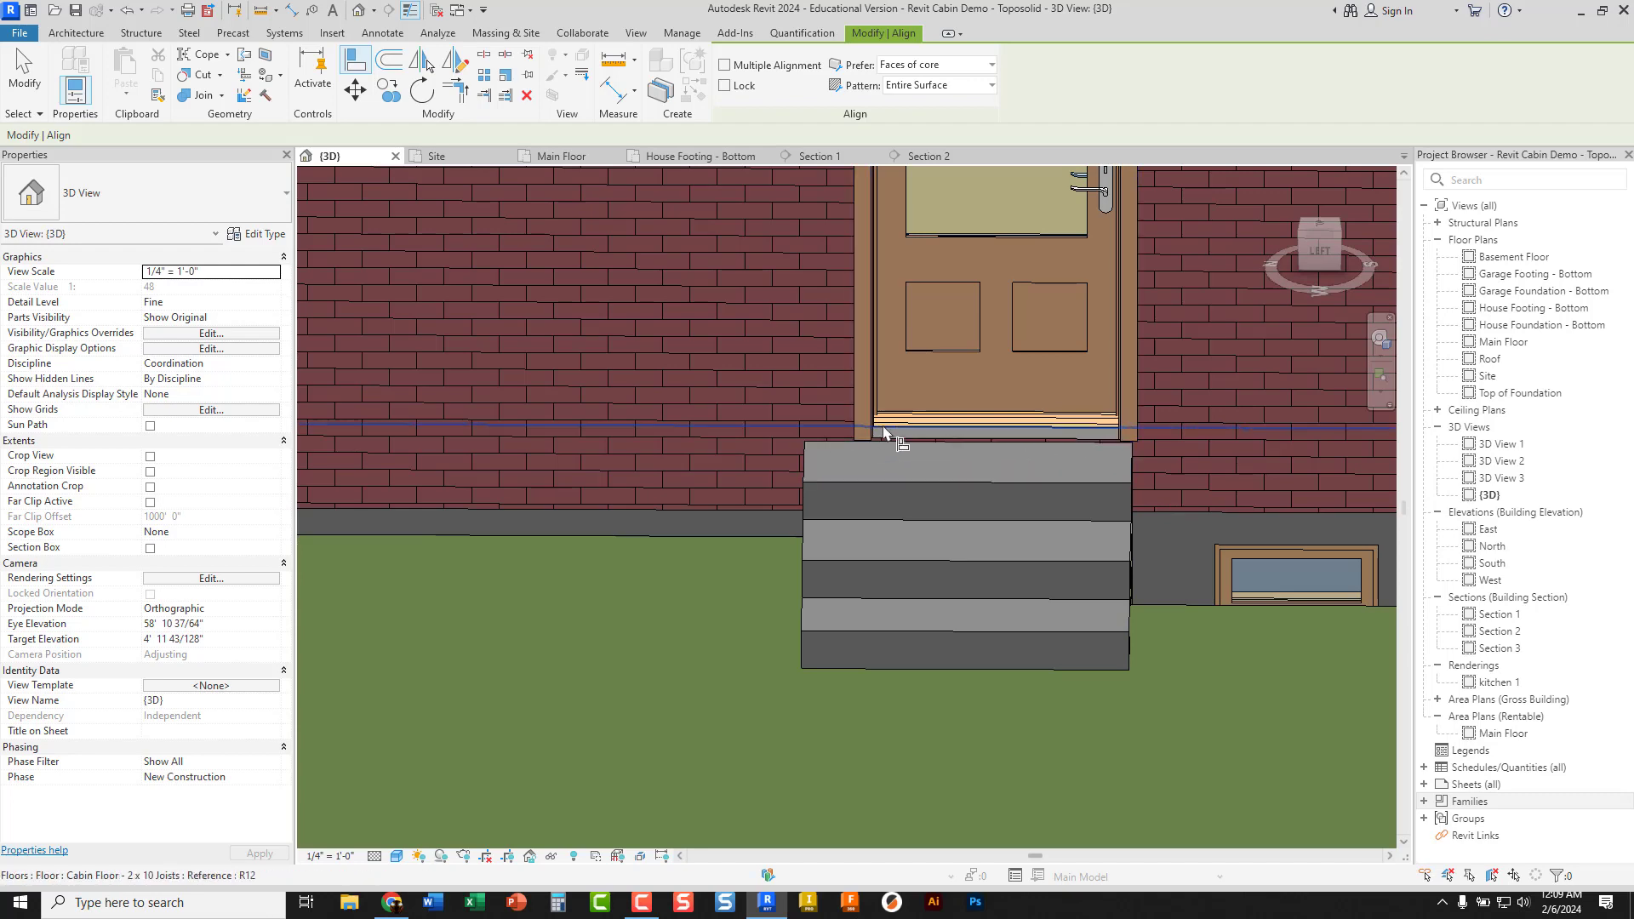
pyautogui.scroll(-5, 874, 544)
# Orbit along the side wall, pick Align references at the wall base, then exit Align
pyautogui.keyDown('shift'); pyautogui.moveTo(875, 545); pyautogui.dragTo(691, 554, button='middle'); pyautogui.keyUp('shift')
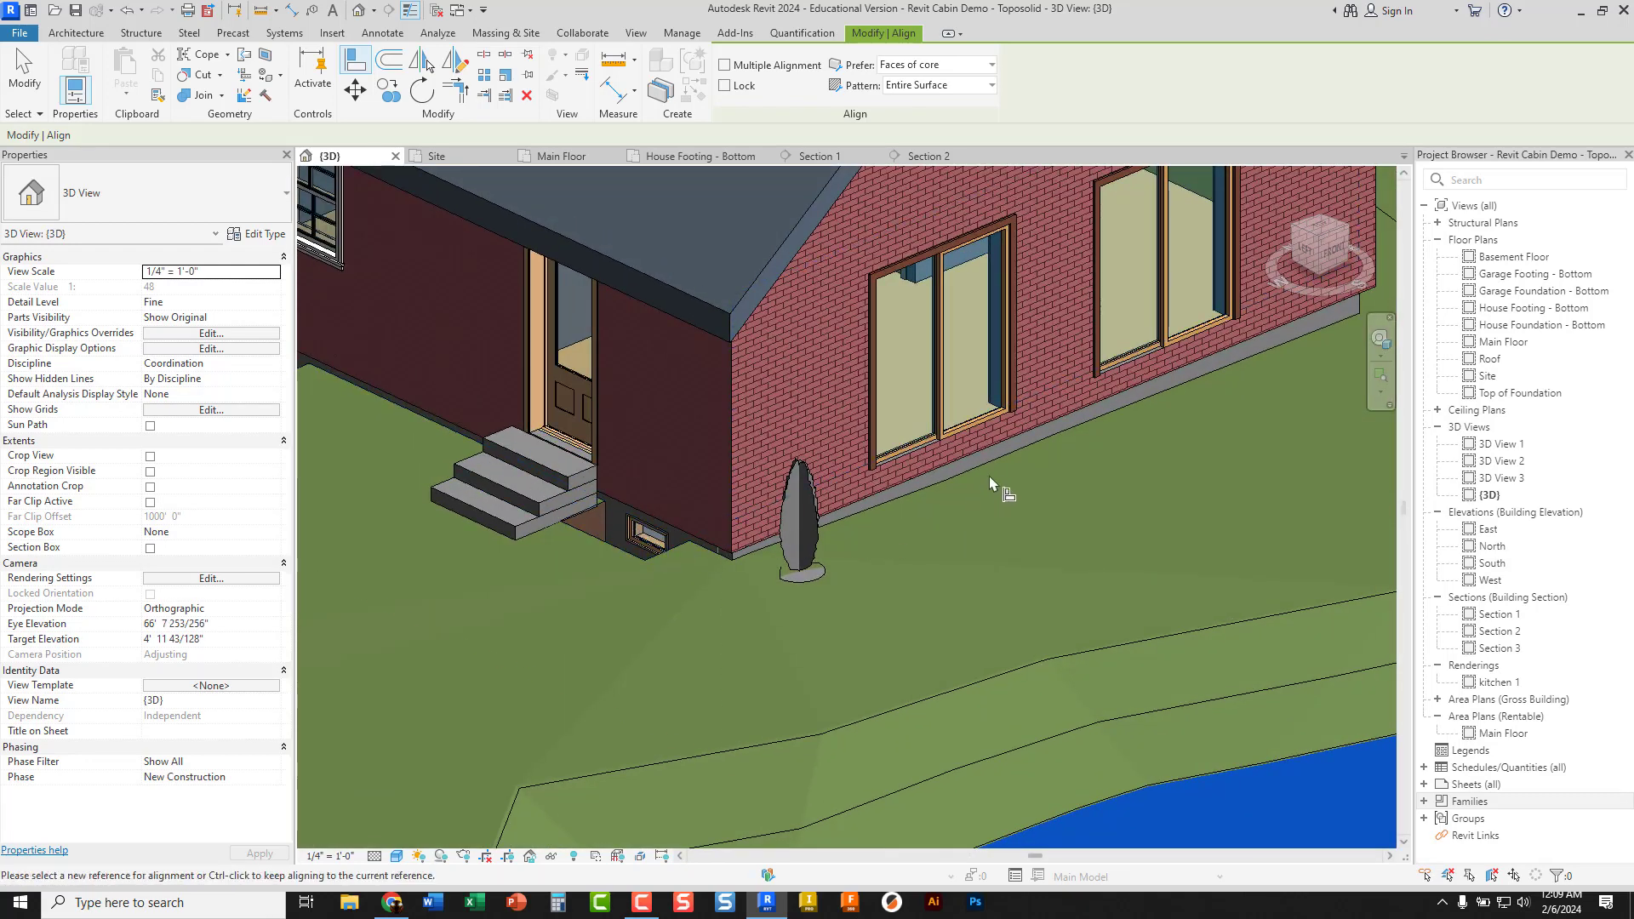
pyautogui.moveTo(961, 446); pyautogui.dragTo(767, 522, button='middle')
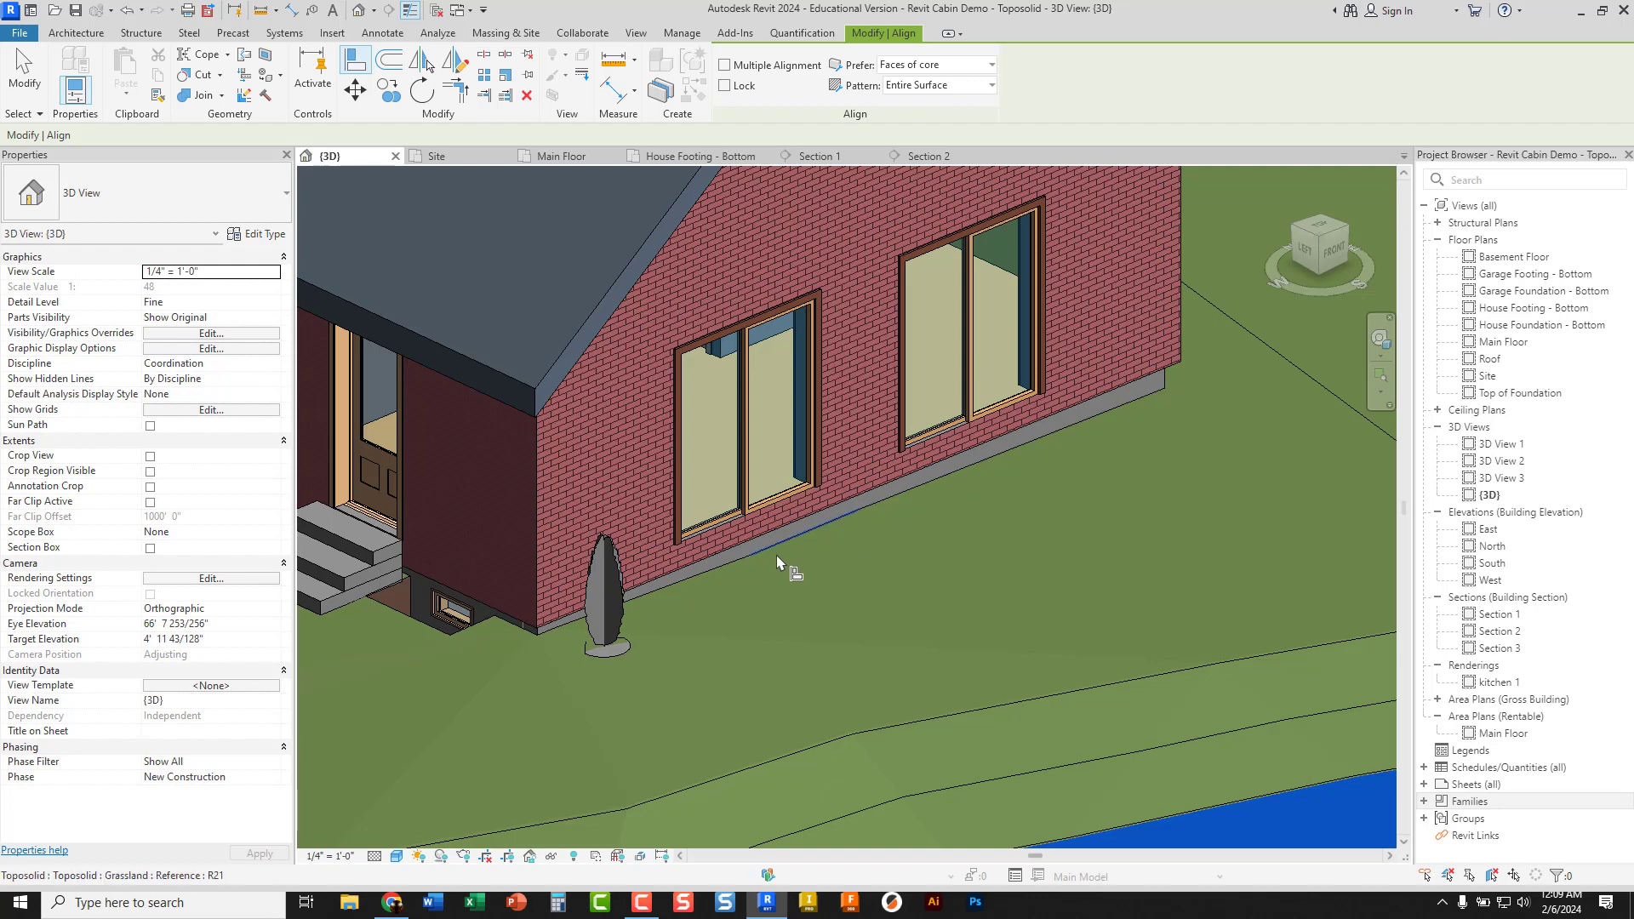
pyautogui.click(725, 534)
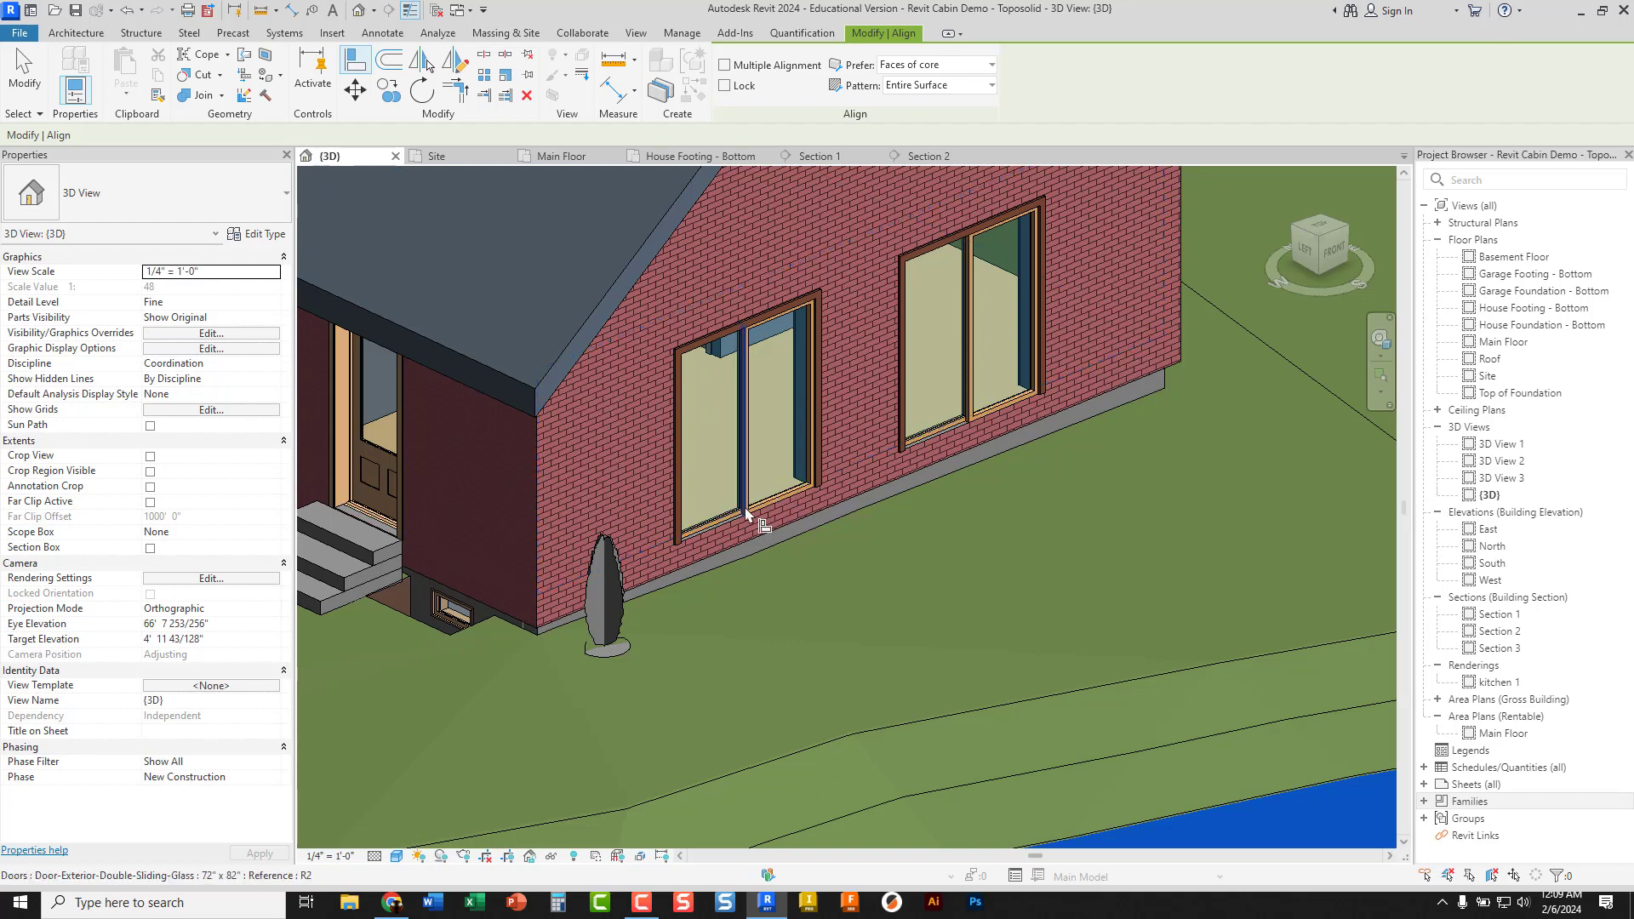
pyautogui.click(658, 557)
pyautogui.moveTo(1101, 476); pyautogui.dragTo(1066, 342, button='middle')
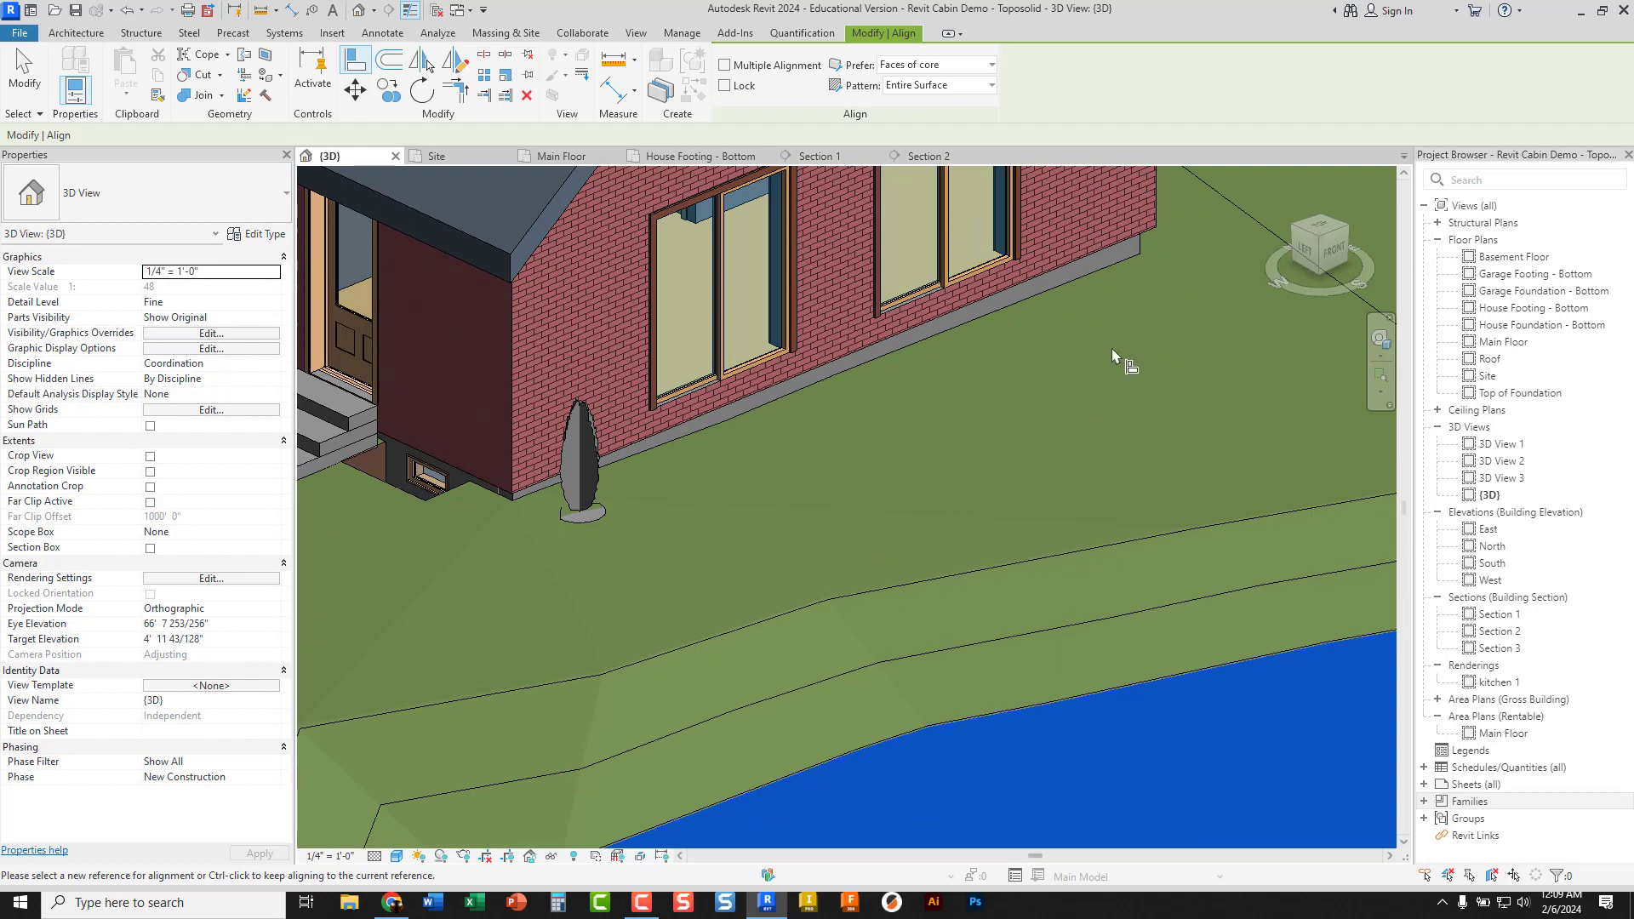
pyautogui.scroll(-3, 890, 467)
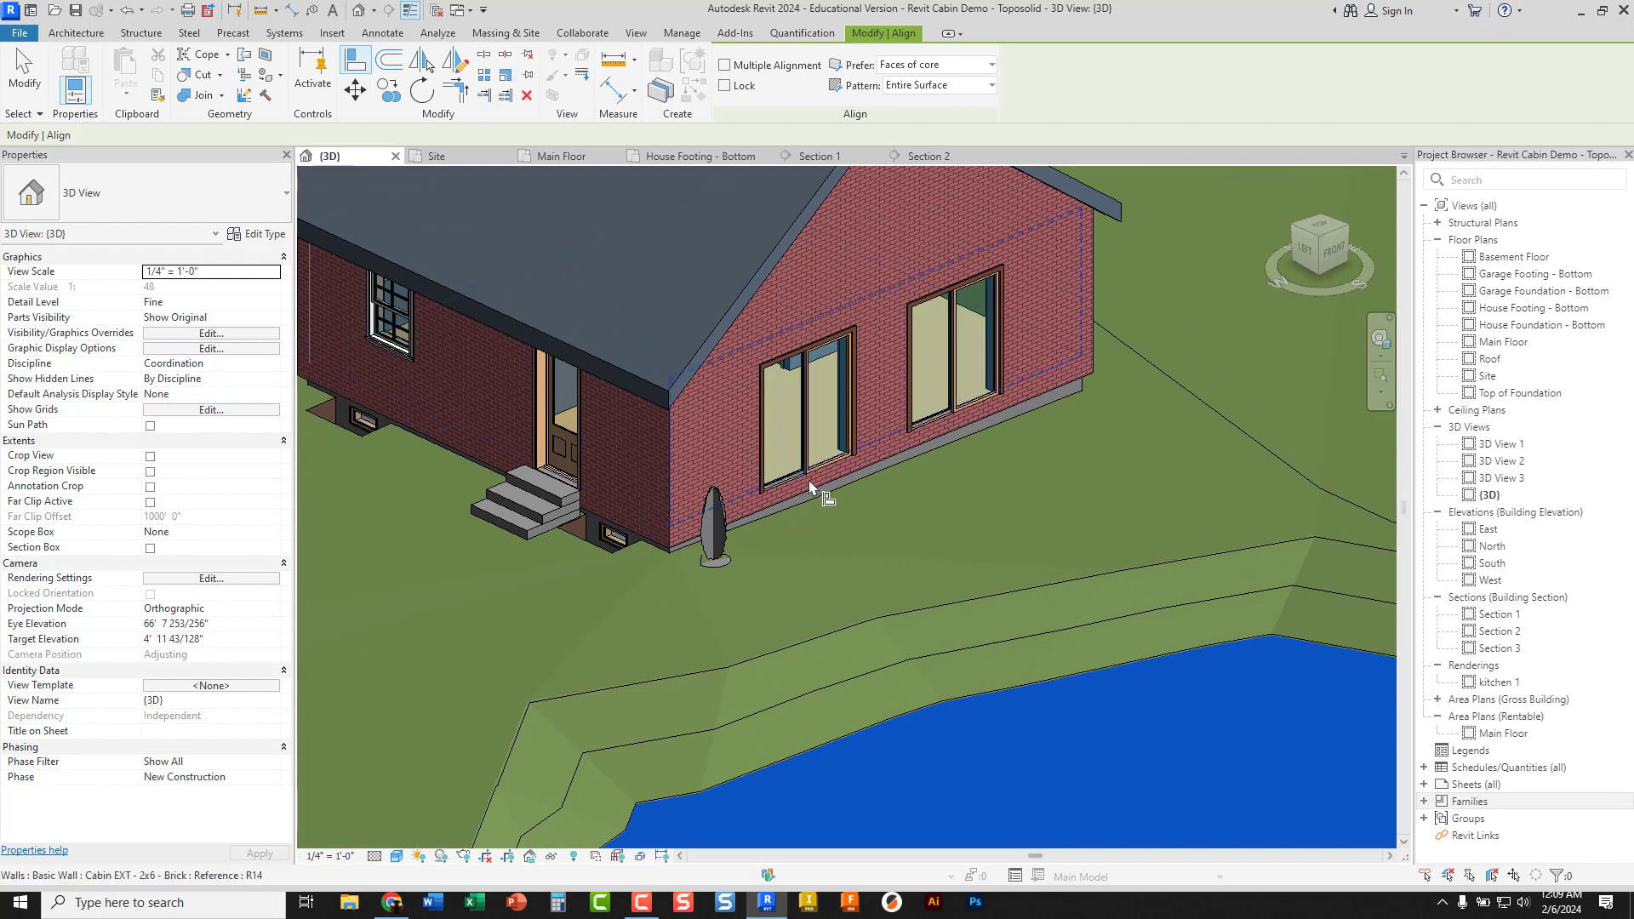
pyautogui.scroll(-2, 871, 486)
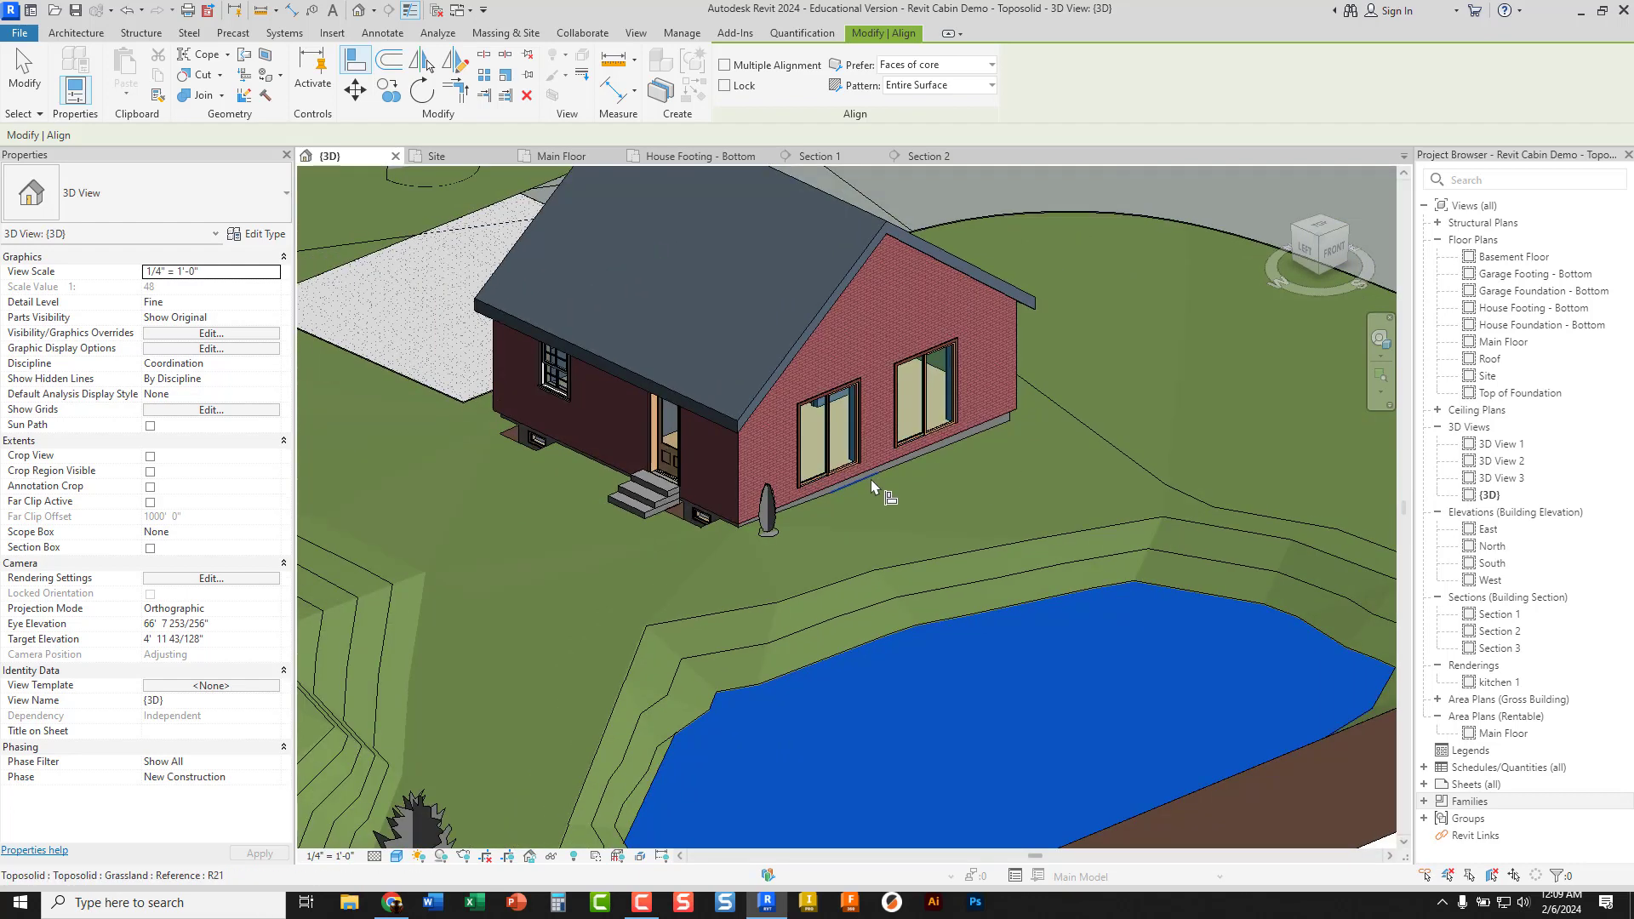
pyautogui.click(871, 481)
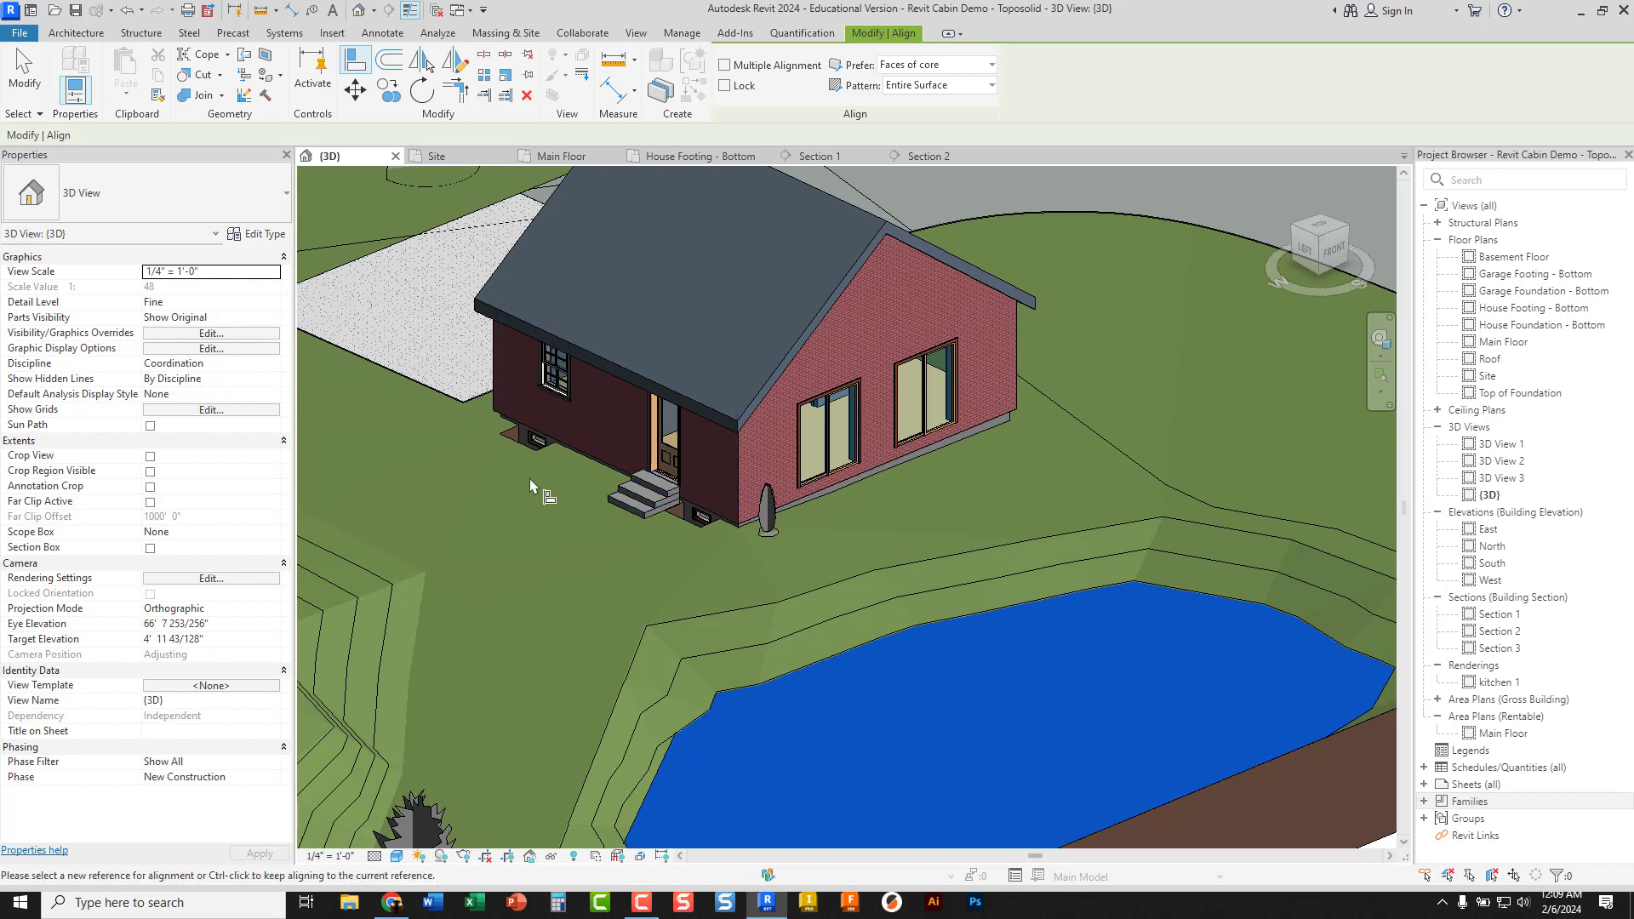
pyautogui.click(24, 70)
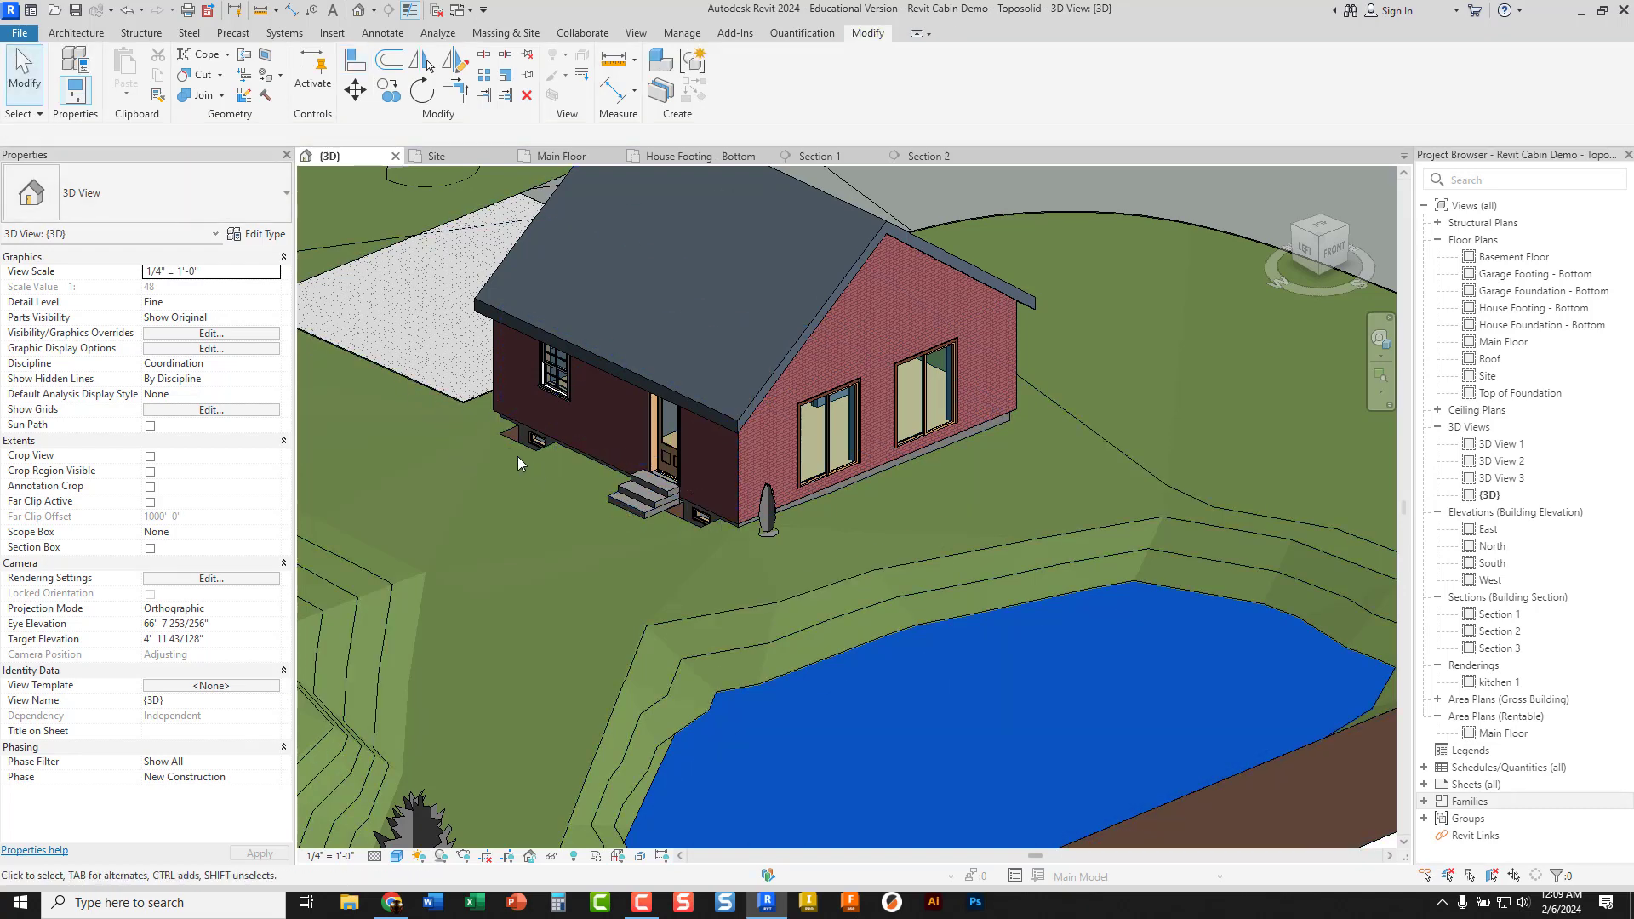
# Select the ground toposolid and start a sub-division sketch in a top-down site view
pyautogui.moveTo(518, 456); pyautogui.dragTo(697, 502, button='middle')
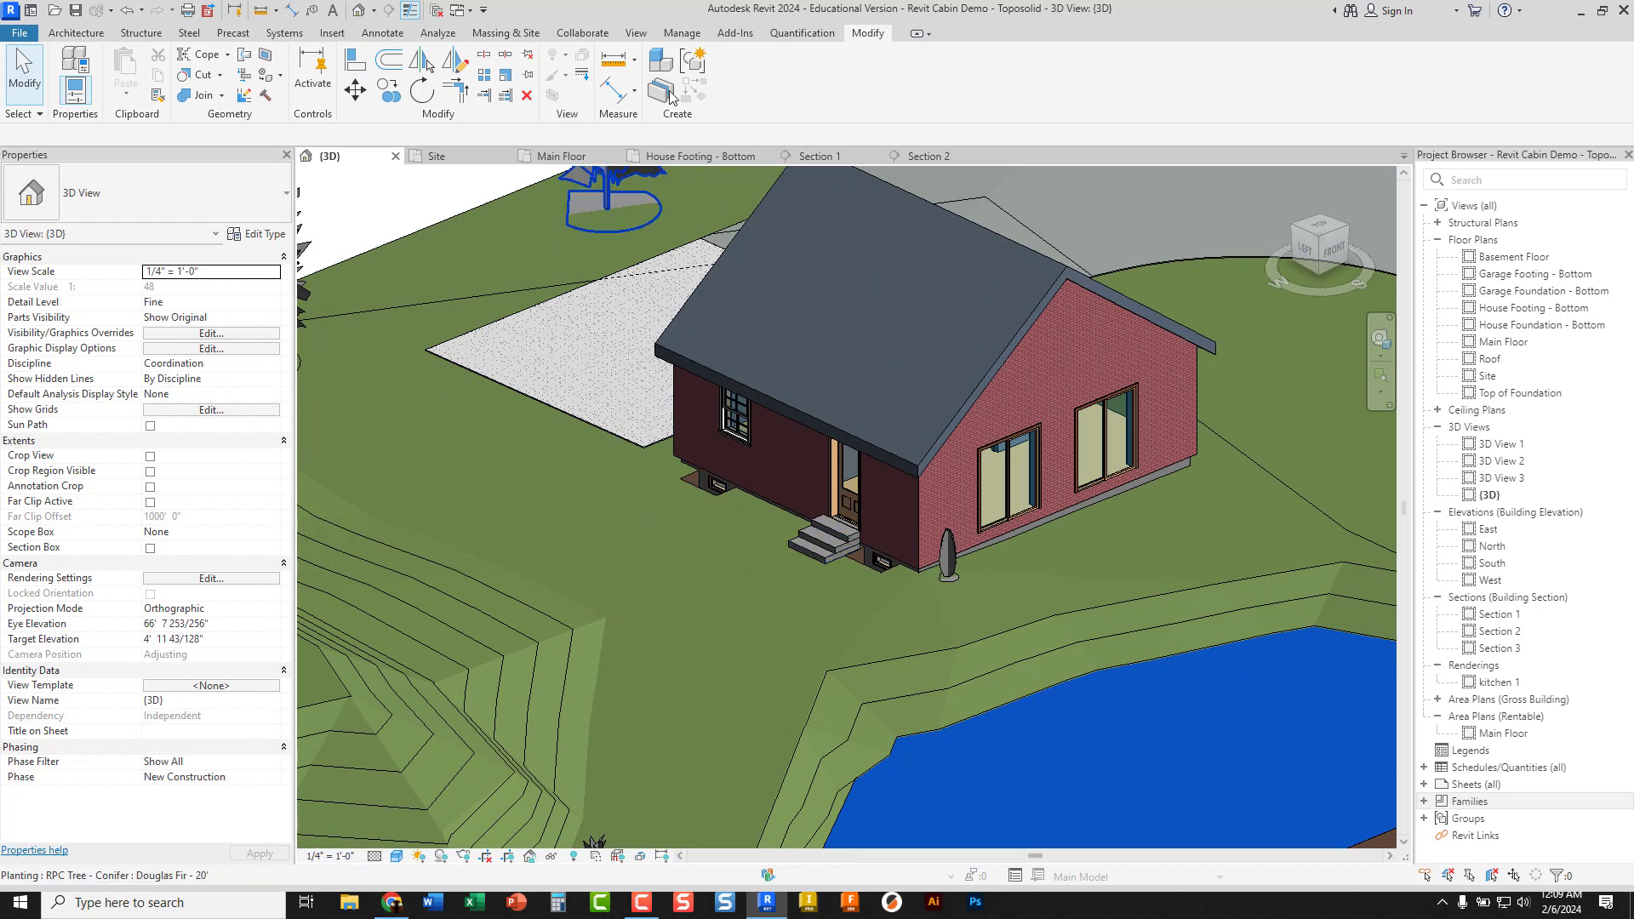
pyautogui.click(397, 554)
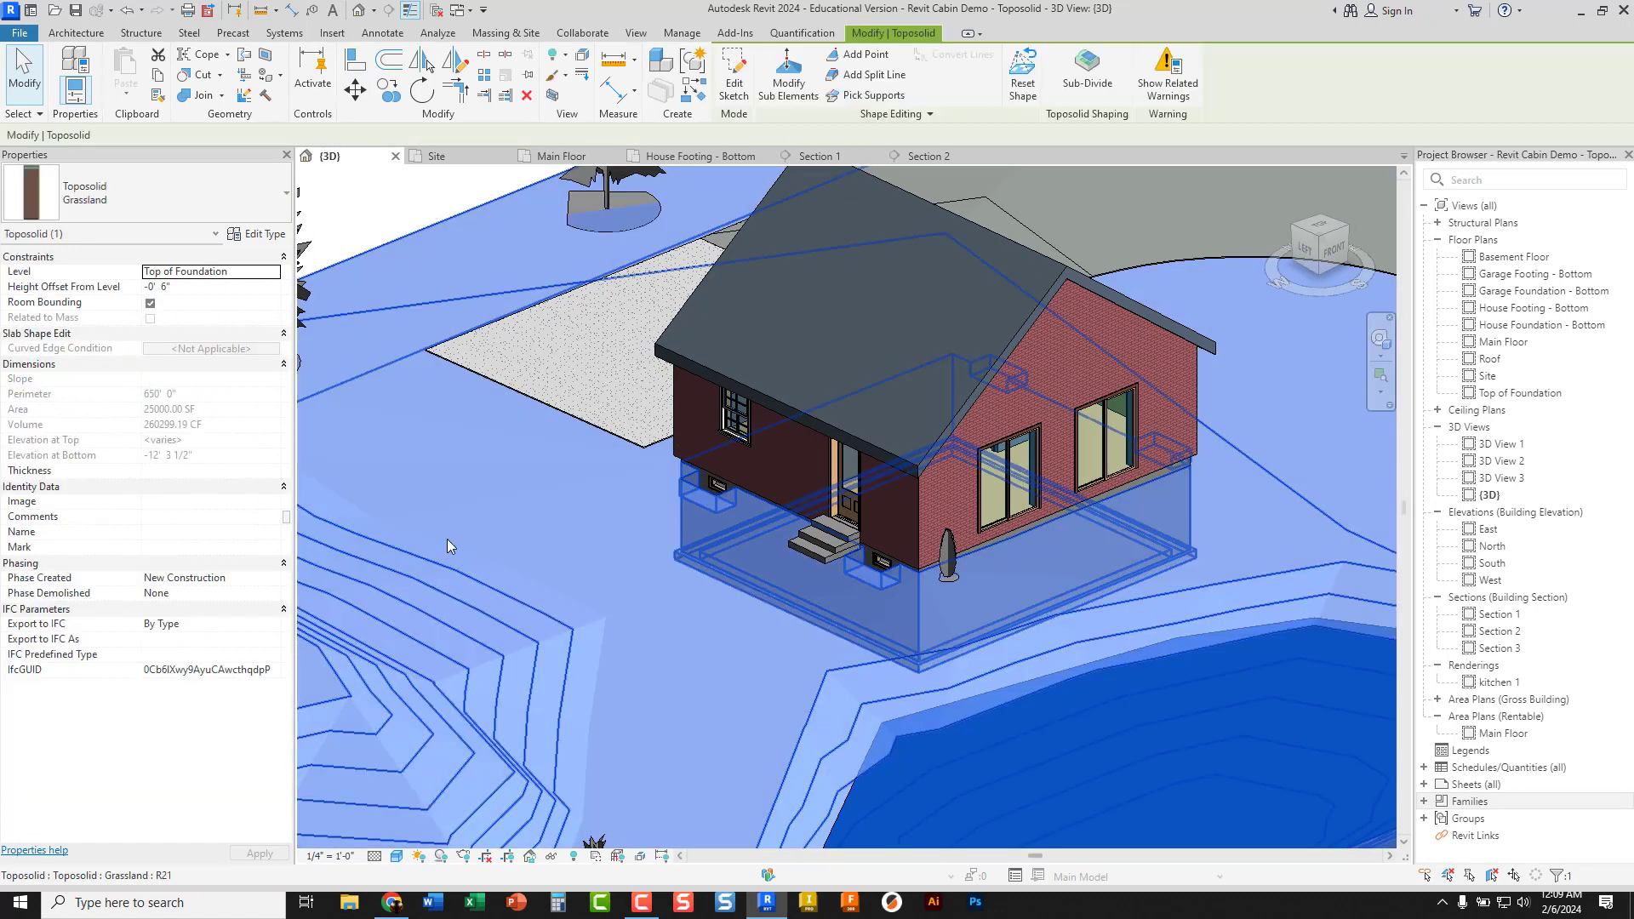
pyautogui.click(1089, 76)
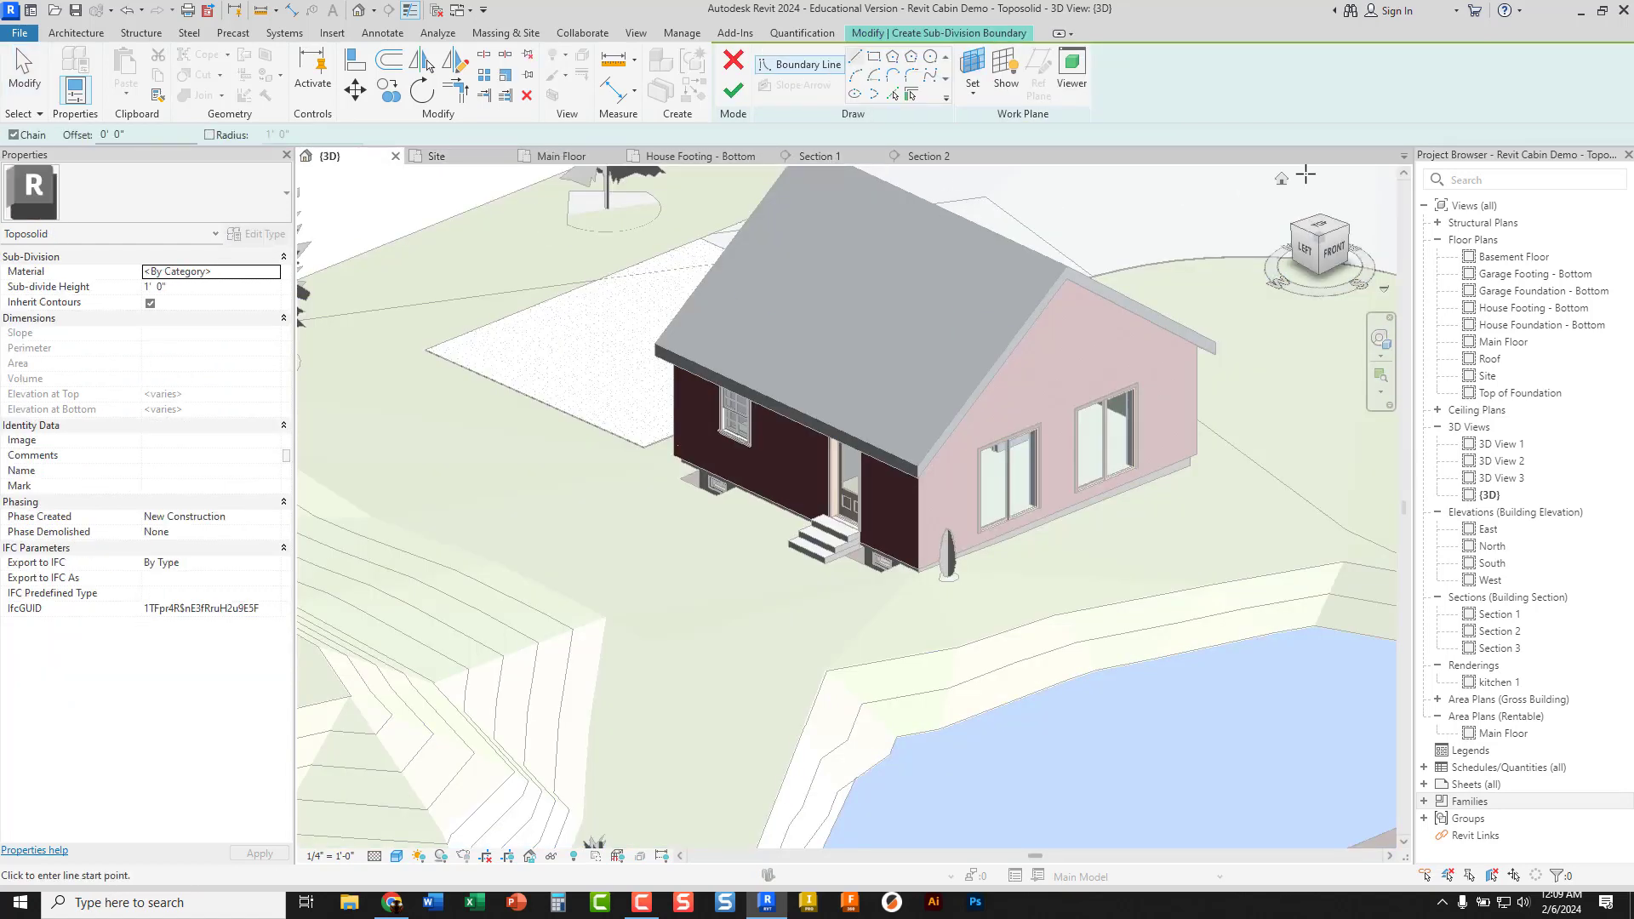
pyautogui.click(1328, 236)
pyautogui.scroll(5, 860, 502)
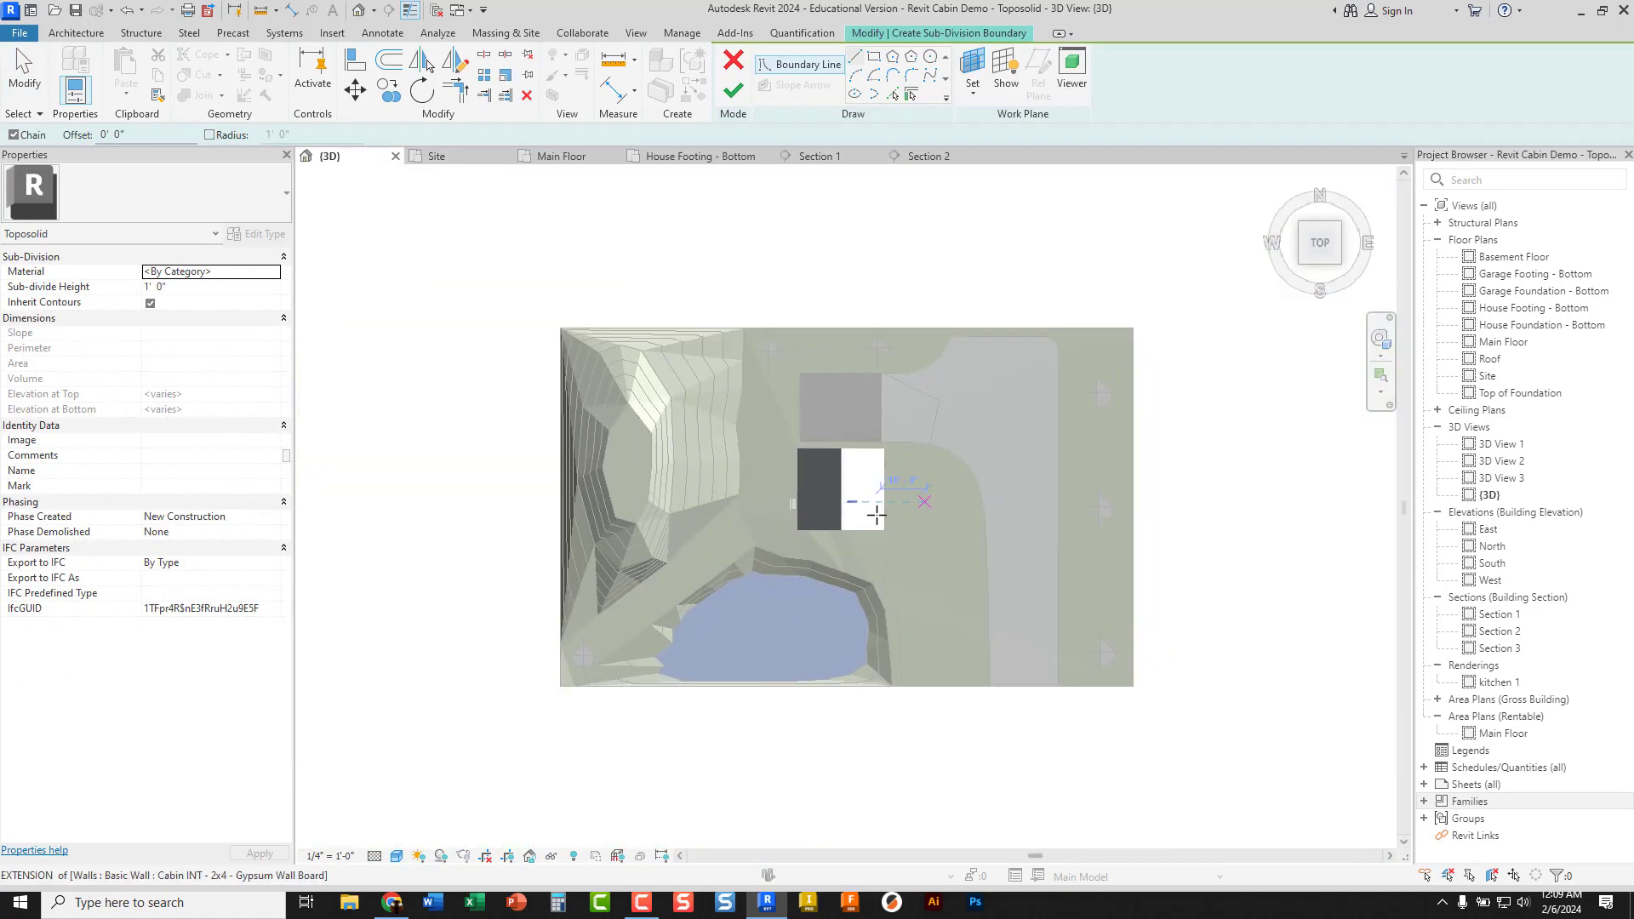
pyautogui.scroll(4, 759, 442)
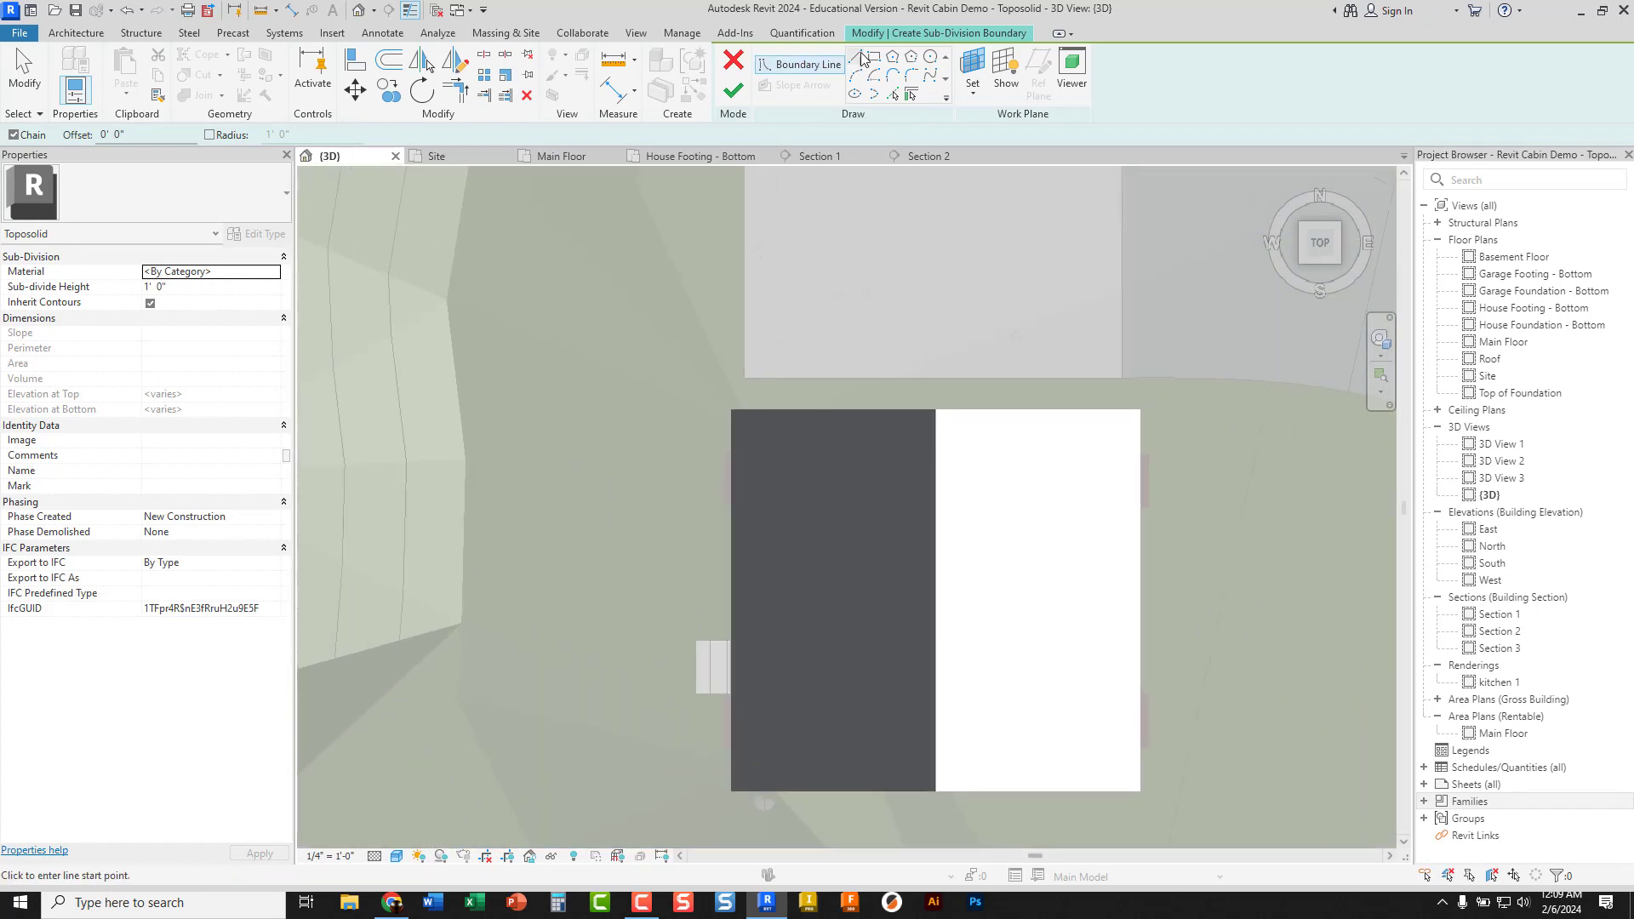
# Sketch and finish the closed L-shaped 201.05 SF path boundary from the entry steps to the driveway
pyautogui.click(695, 639)
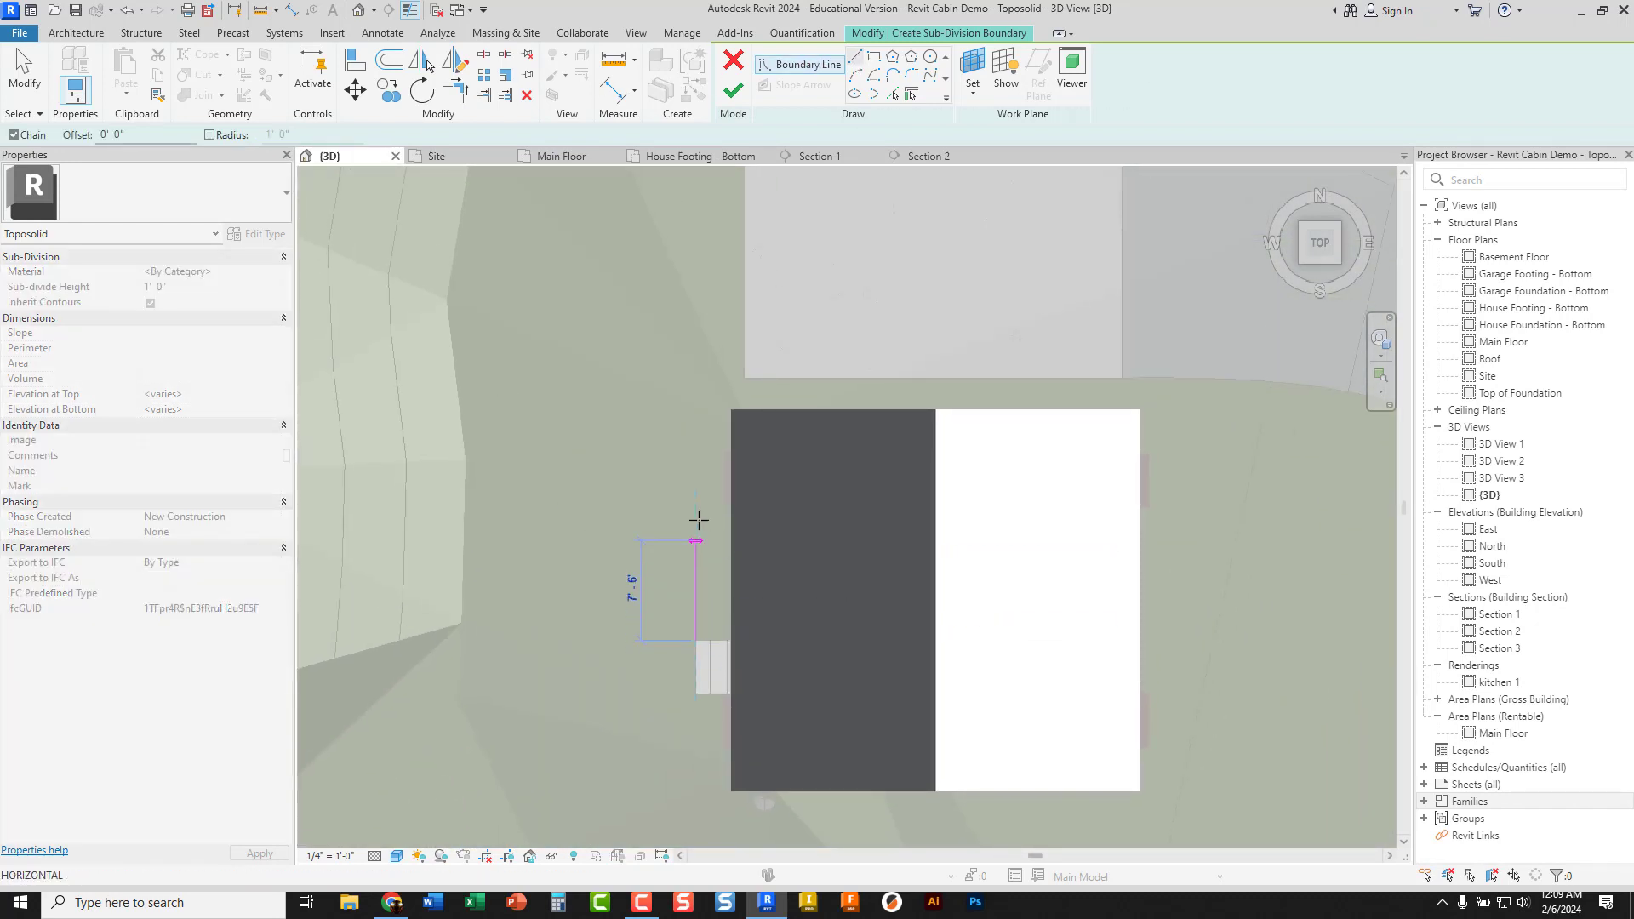
pyautogui.click(698, 372)
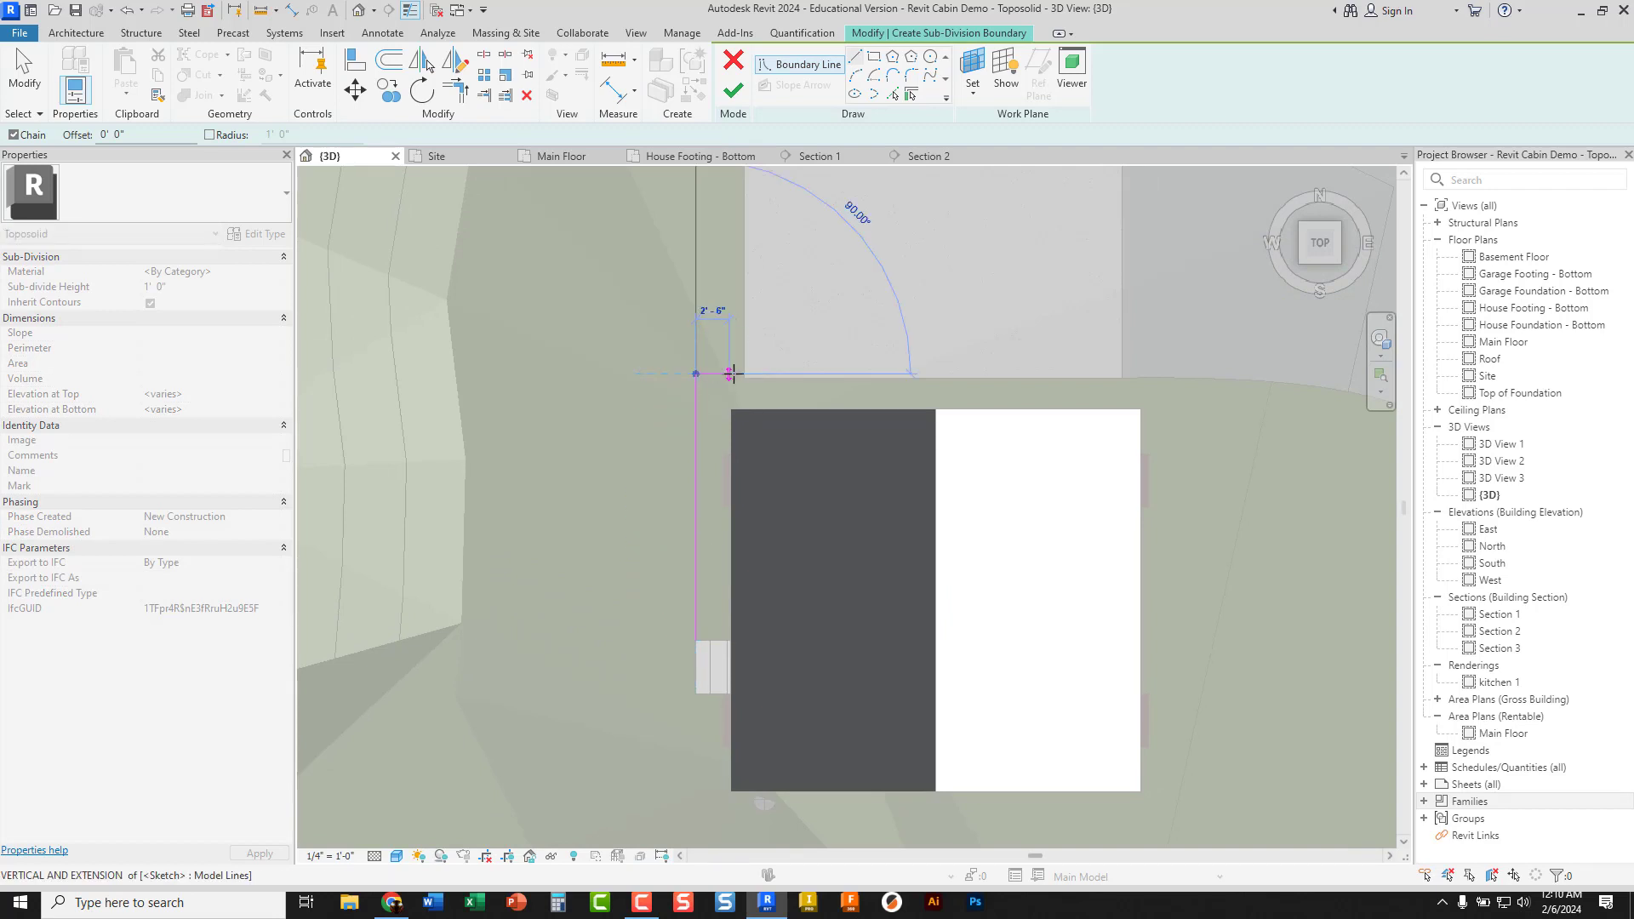
pyautogui.click(743, 373)
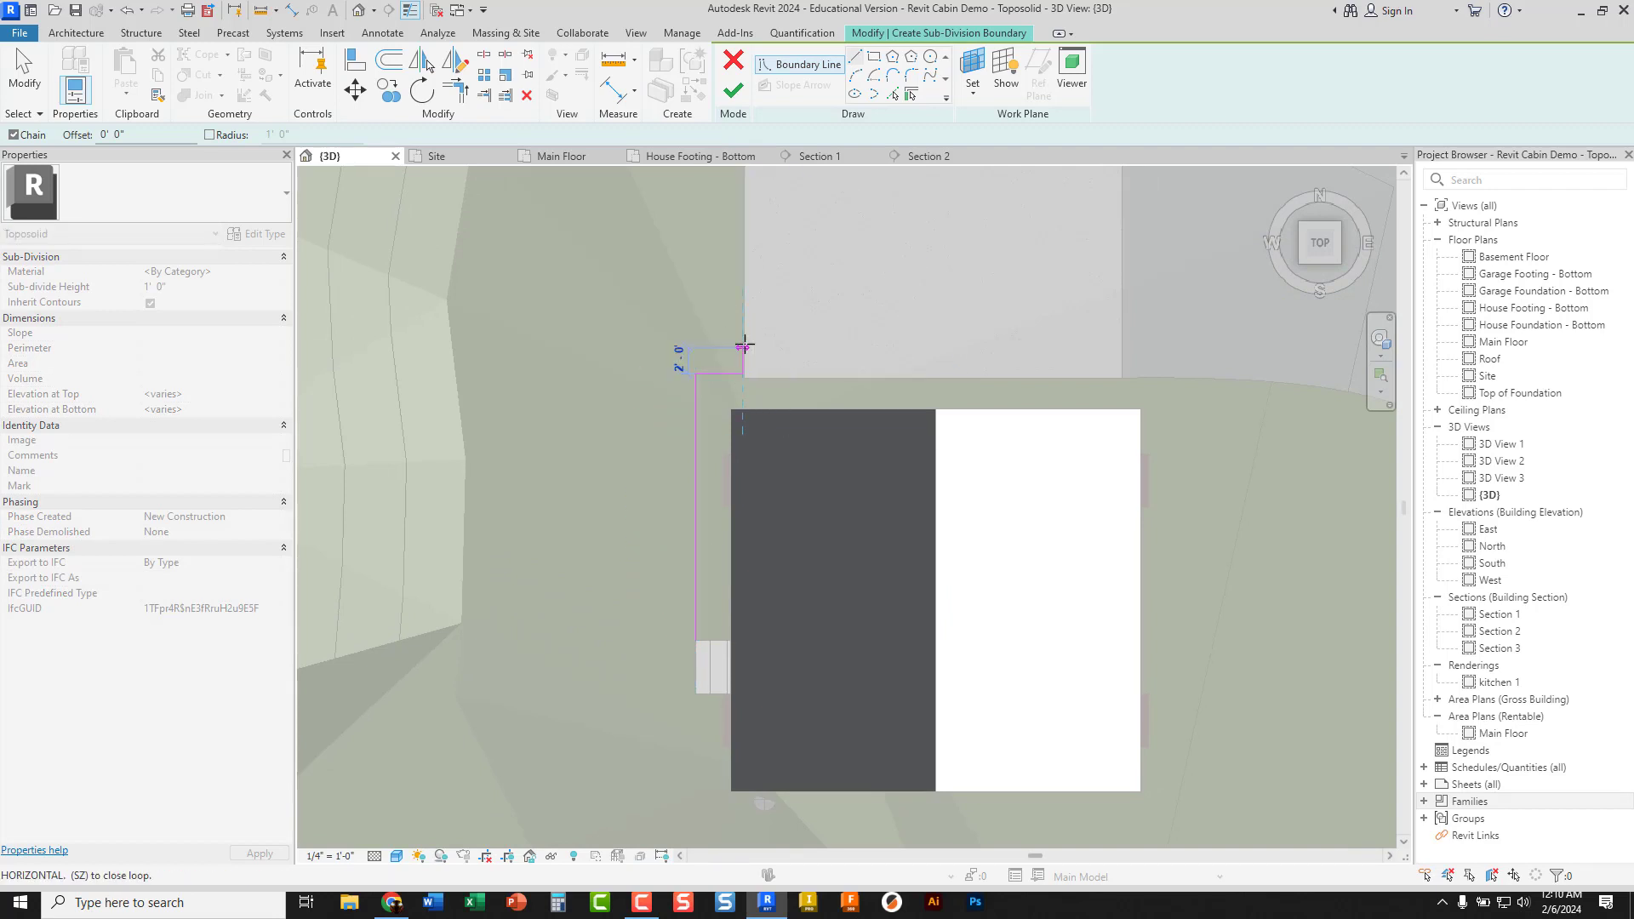
pyautogui.click(743, 294)
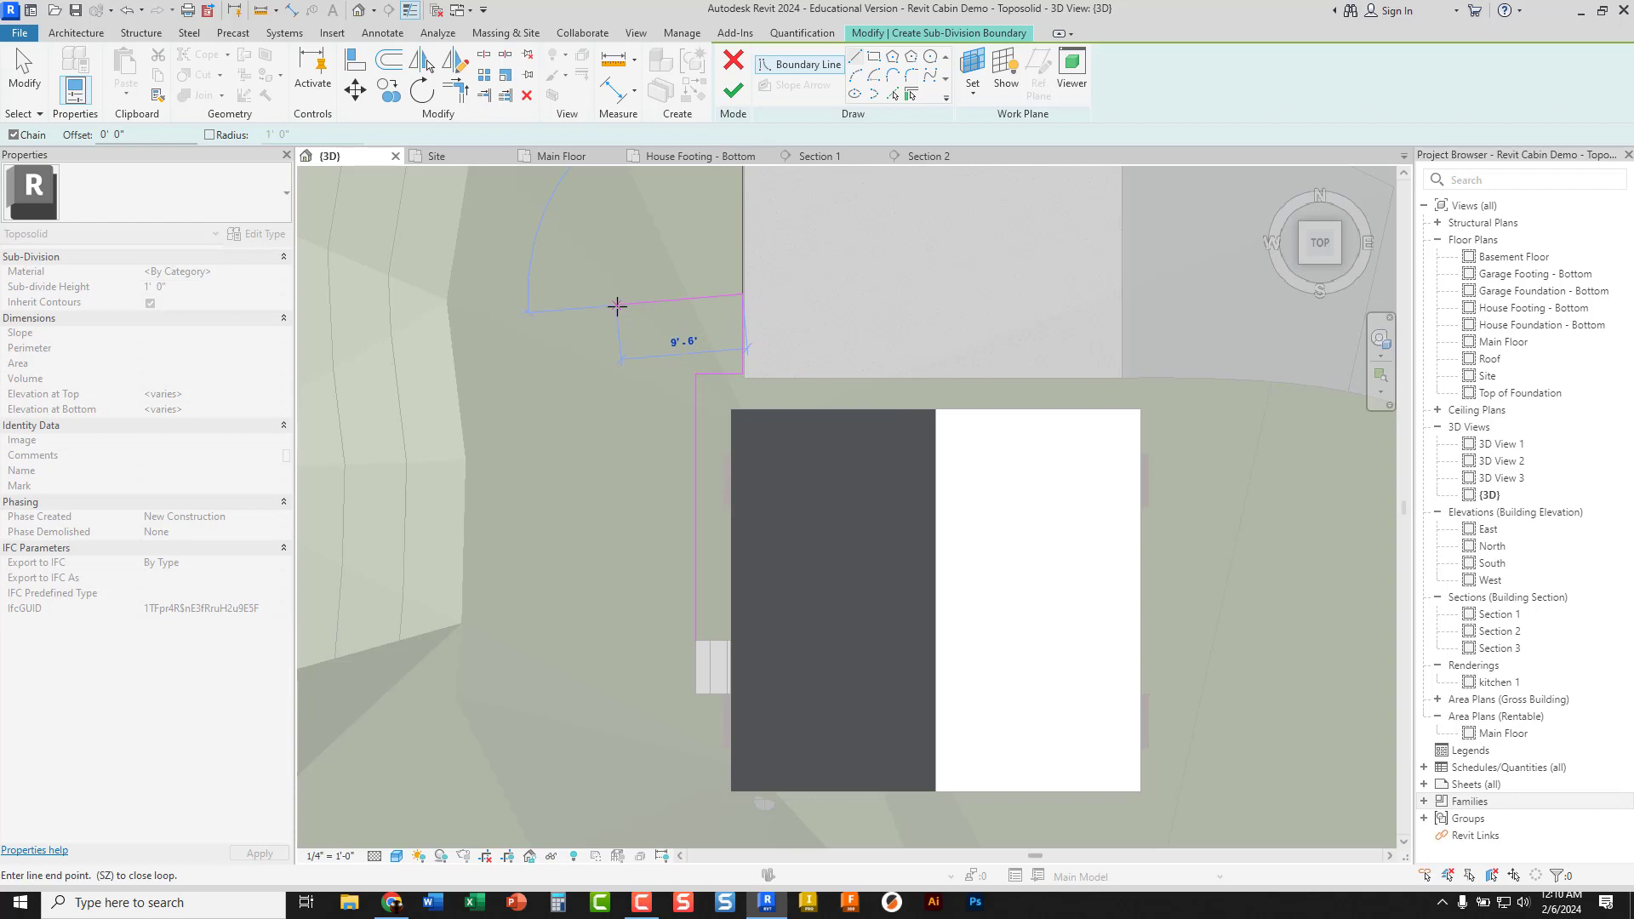
pyautogui.click(615, 294)
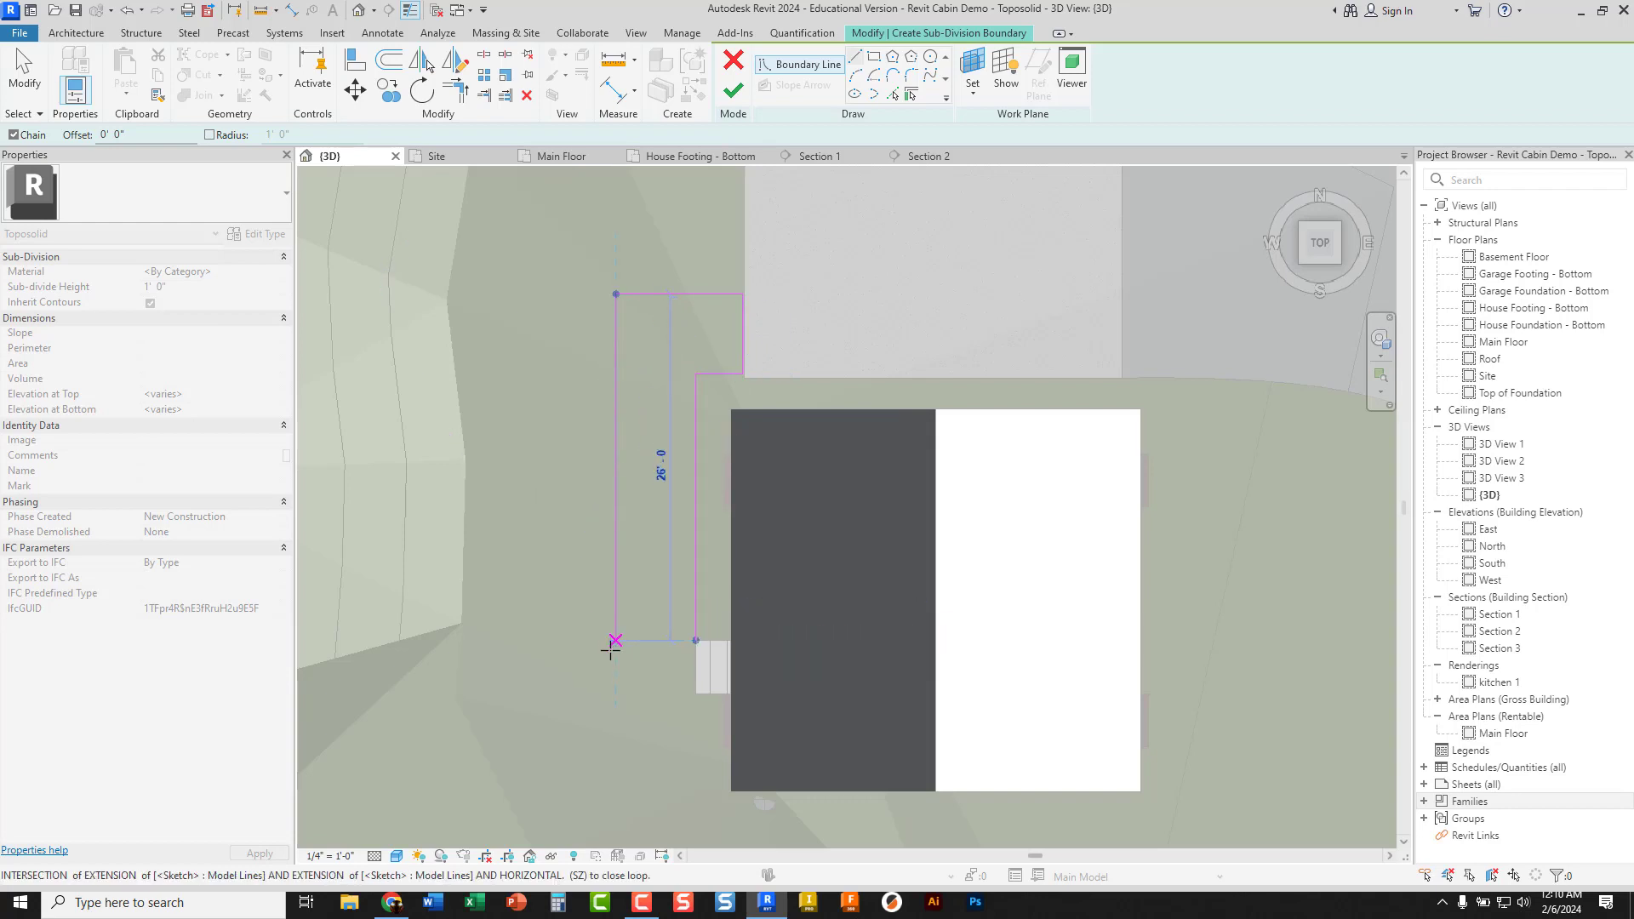
pyautogui.click(616, 692)
pyautogui.click(696, 691)
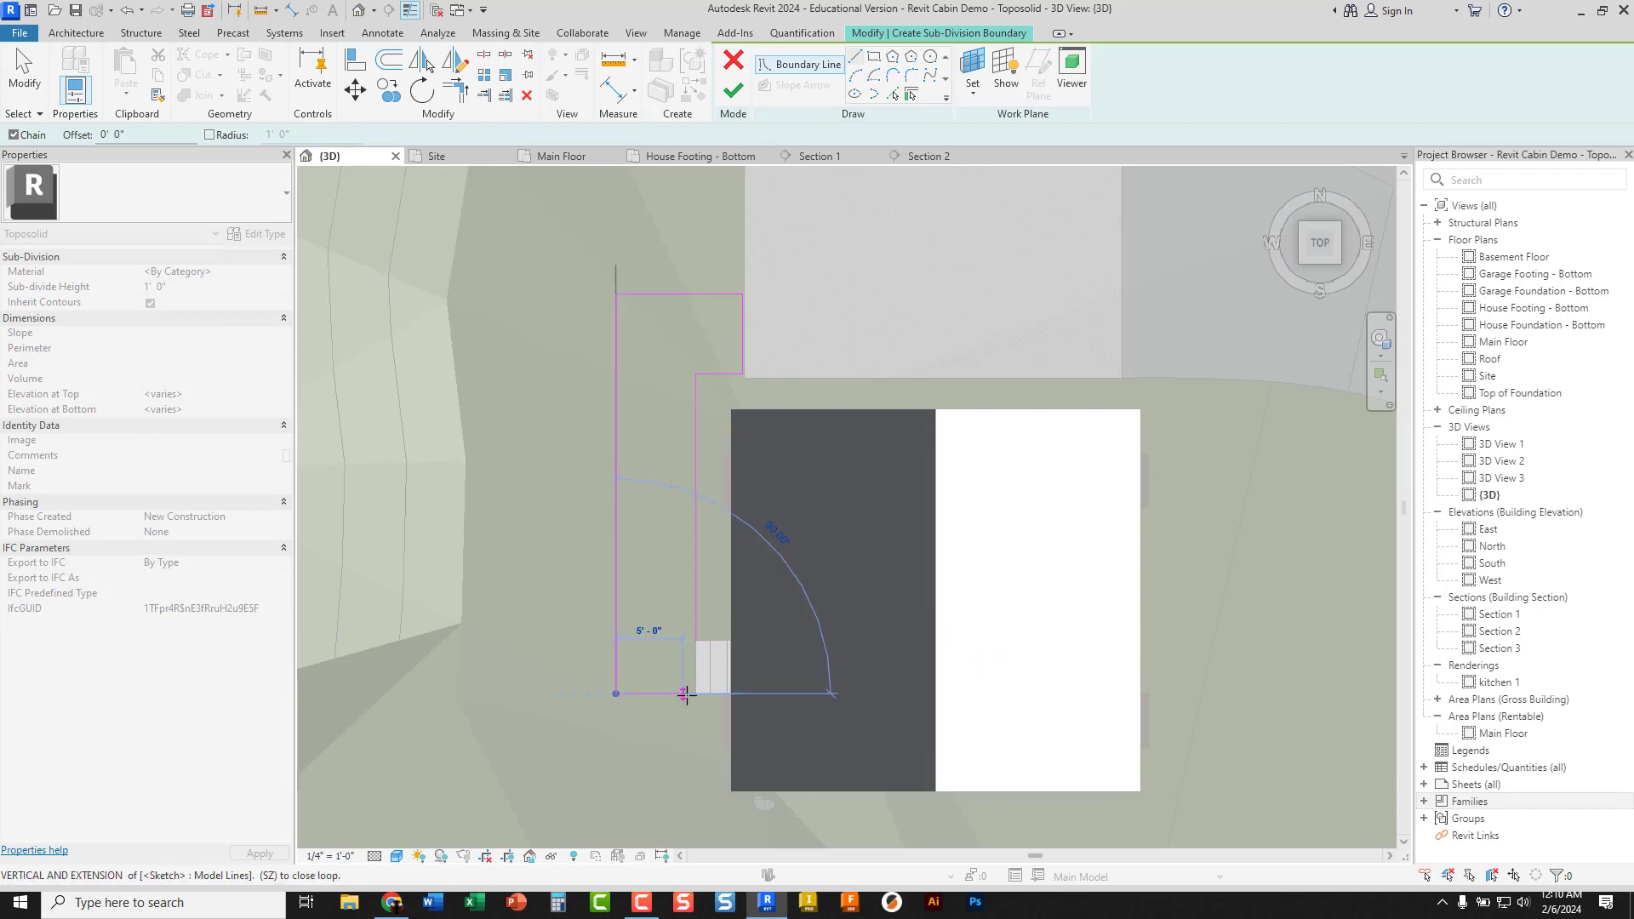
pyautogui.click(695, 373)
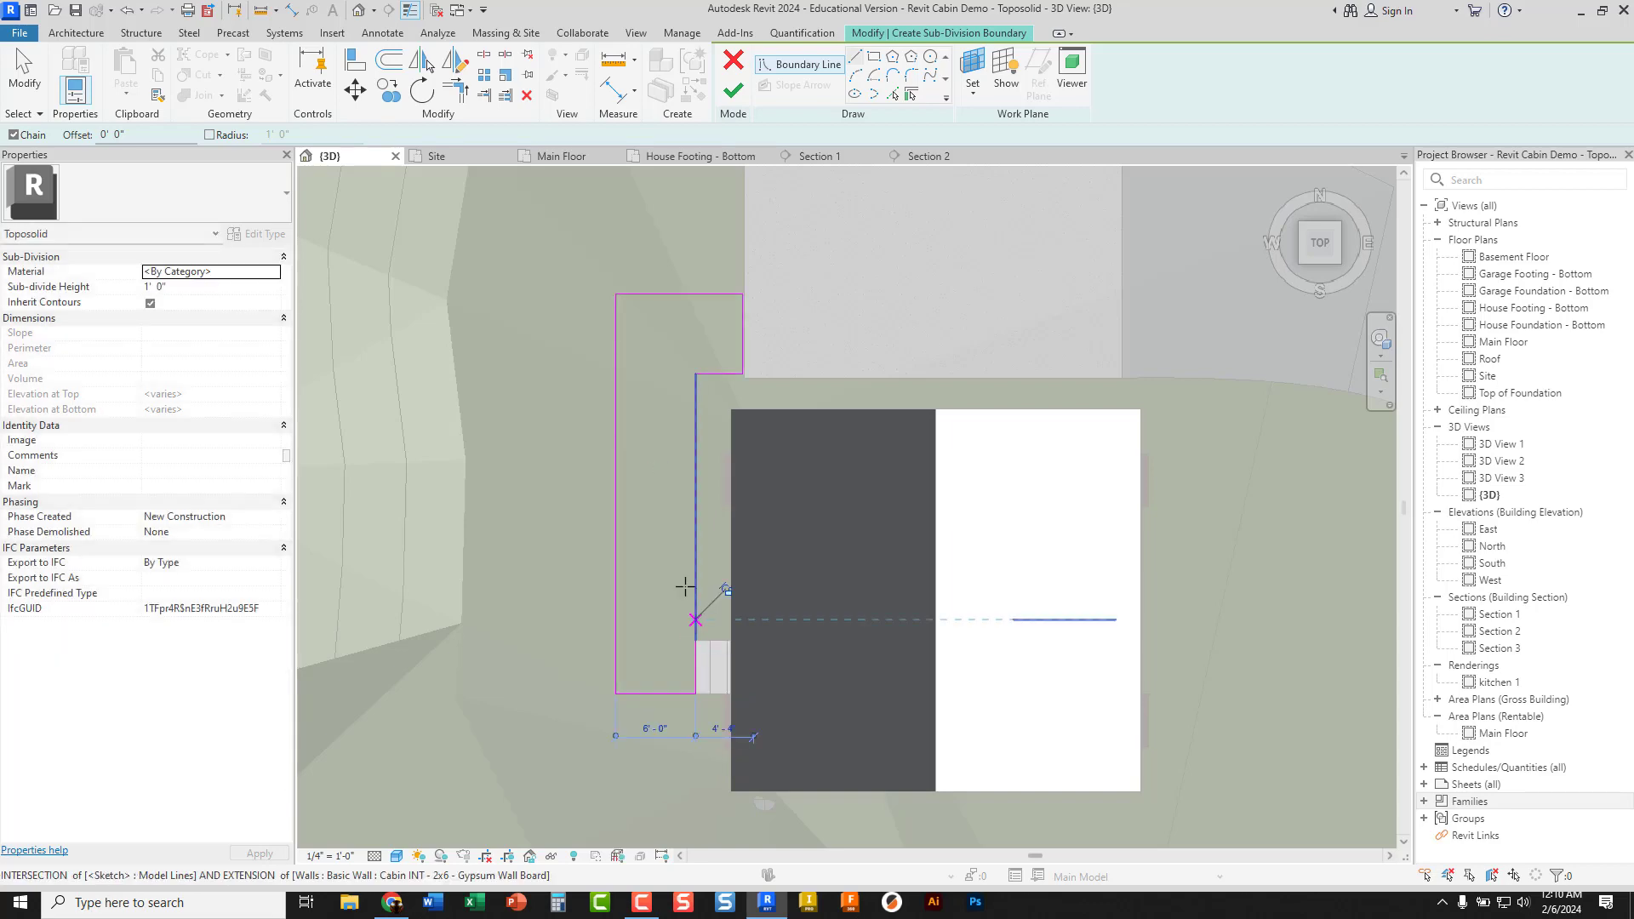
pyautogui.click(730, 91)
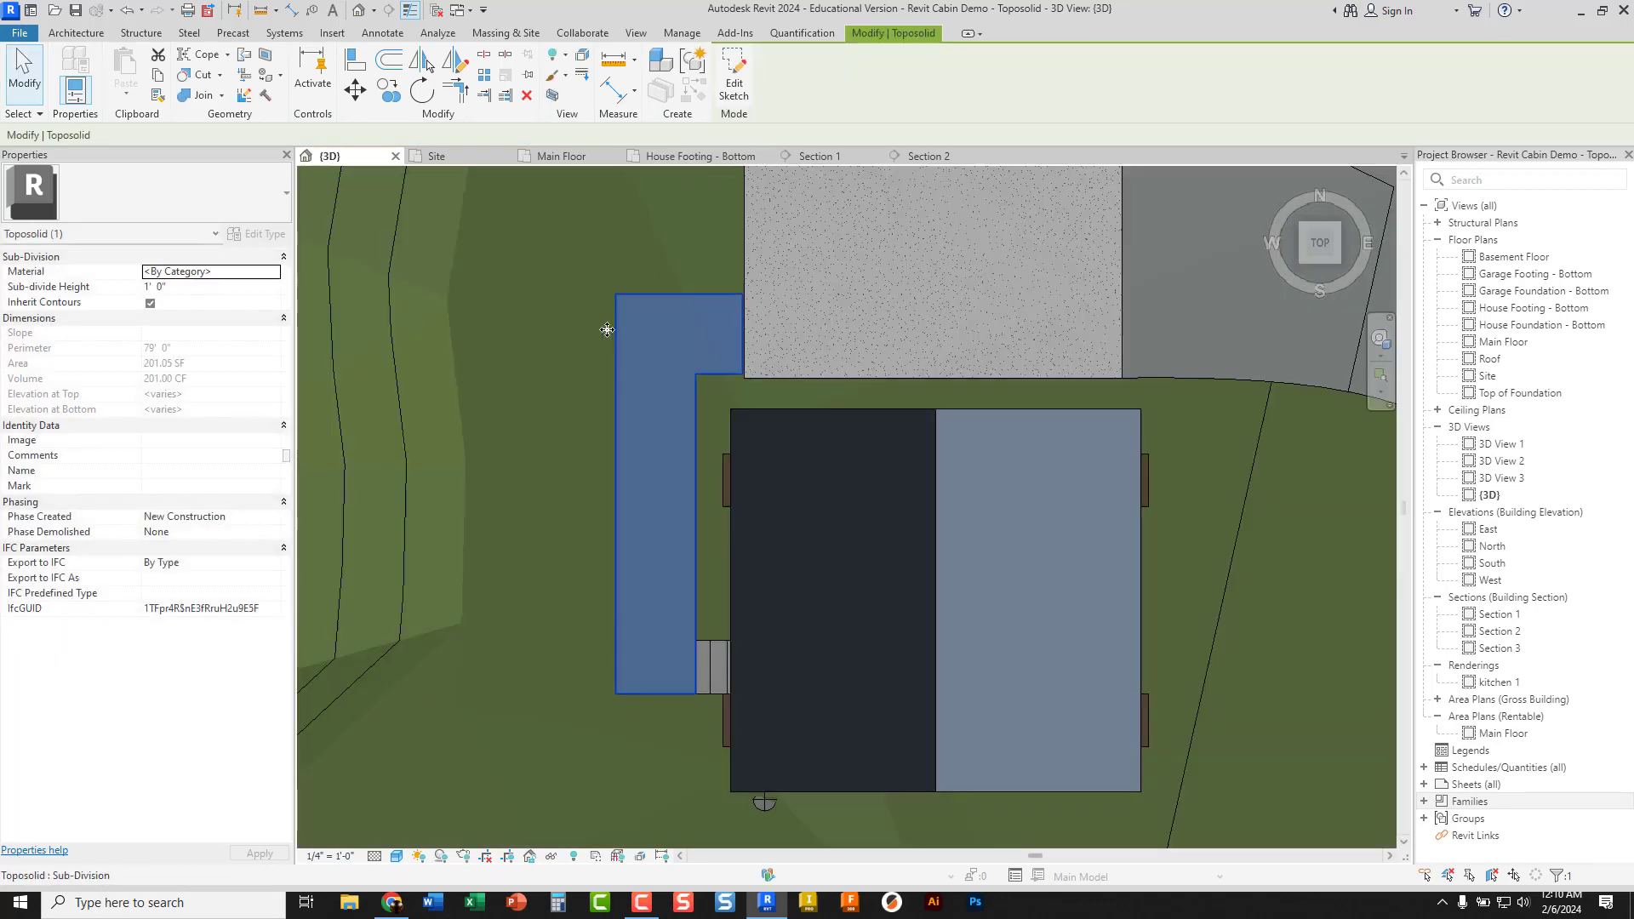
# Give the path sub-division the Concrete, Cast-in-Place gray material and a 0' 1" sub-divide height
pyautogui.press('Escape')
pyautogui.keyDown('shift'); pyautogui.moveTo(626, 498); pyautogui.dragTo(784, 182, button='middle'); pyautogui.keyUp('shift')
pyautogui.click(703, 487)
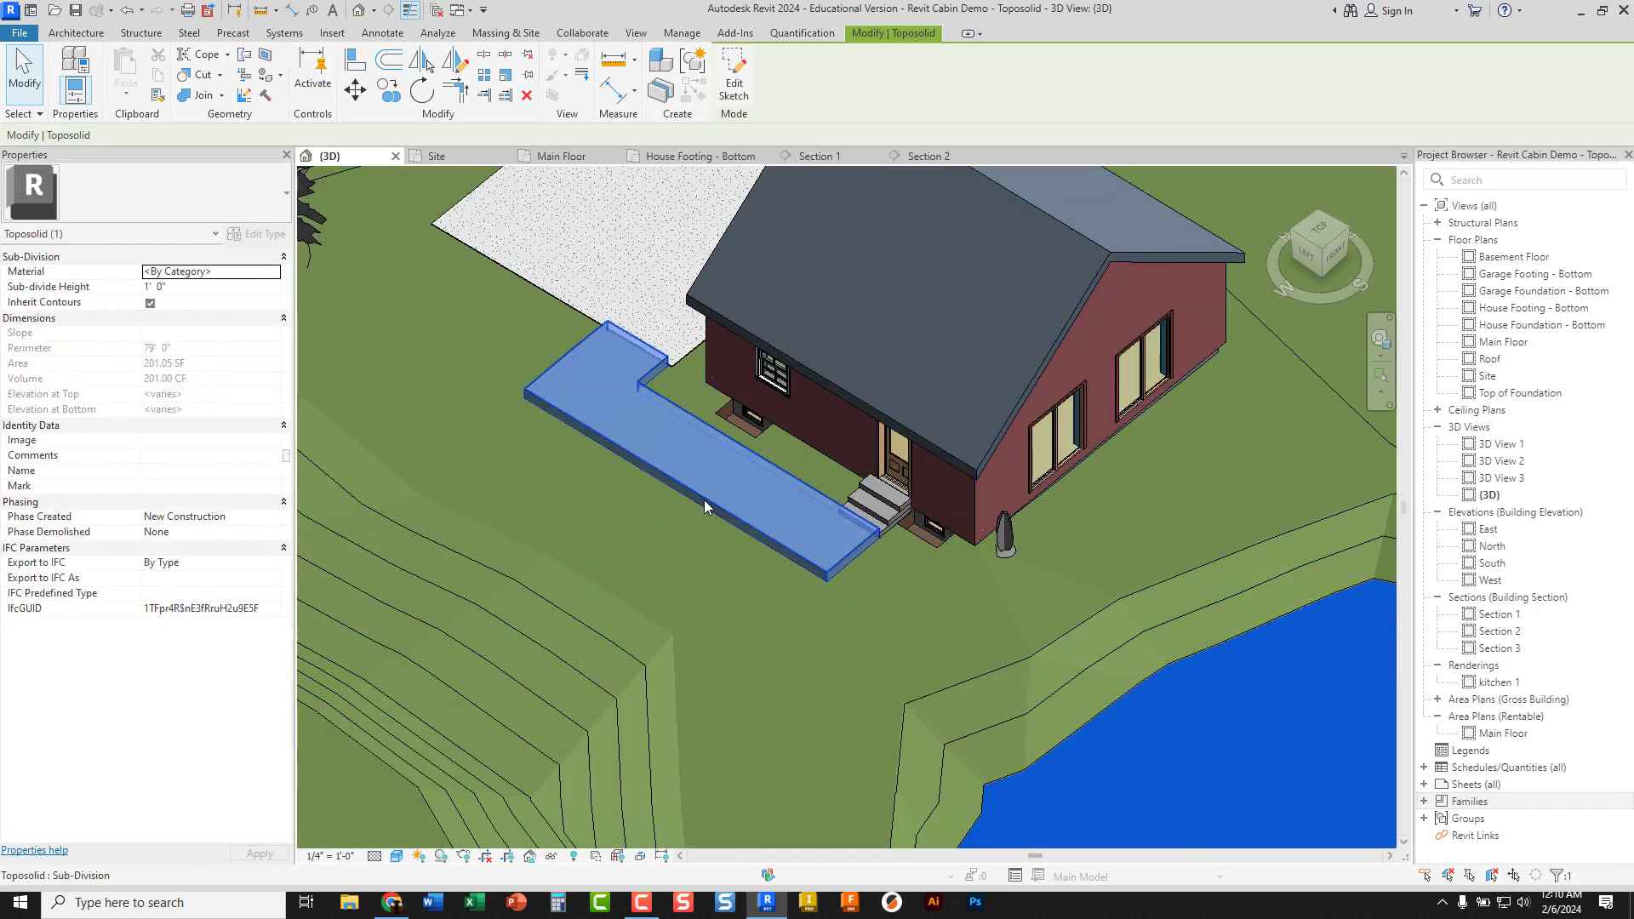
pyautogui.click(274, 273)
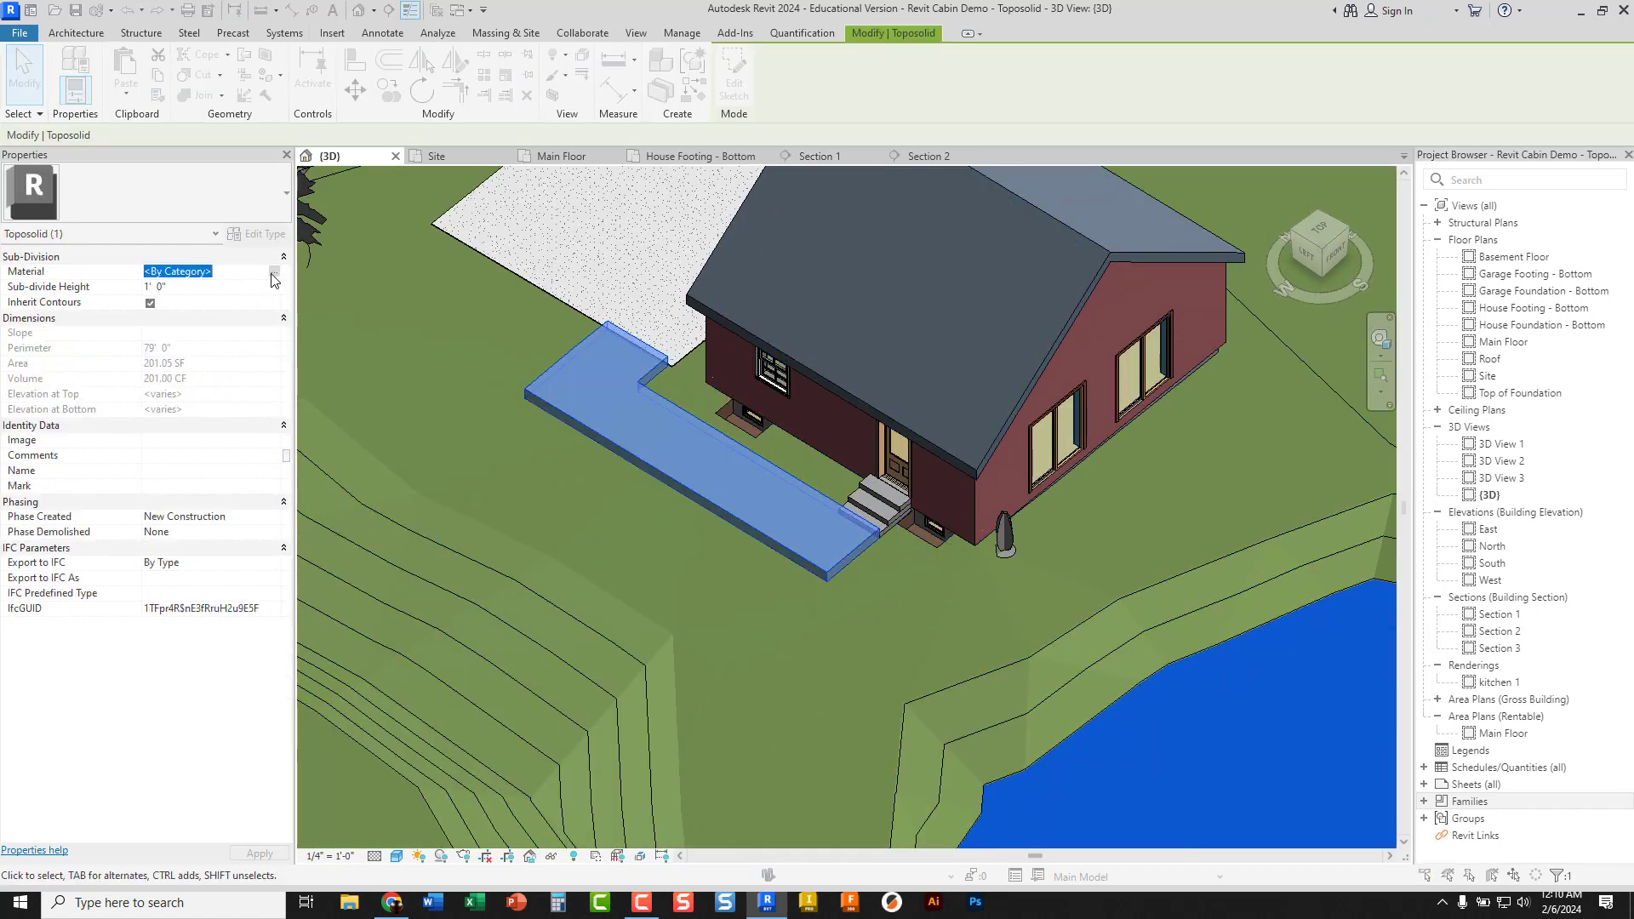
pyautogui.scroll(8, 265, 423)
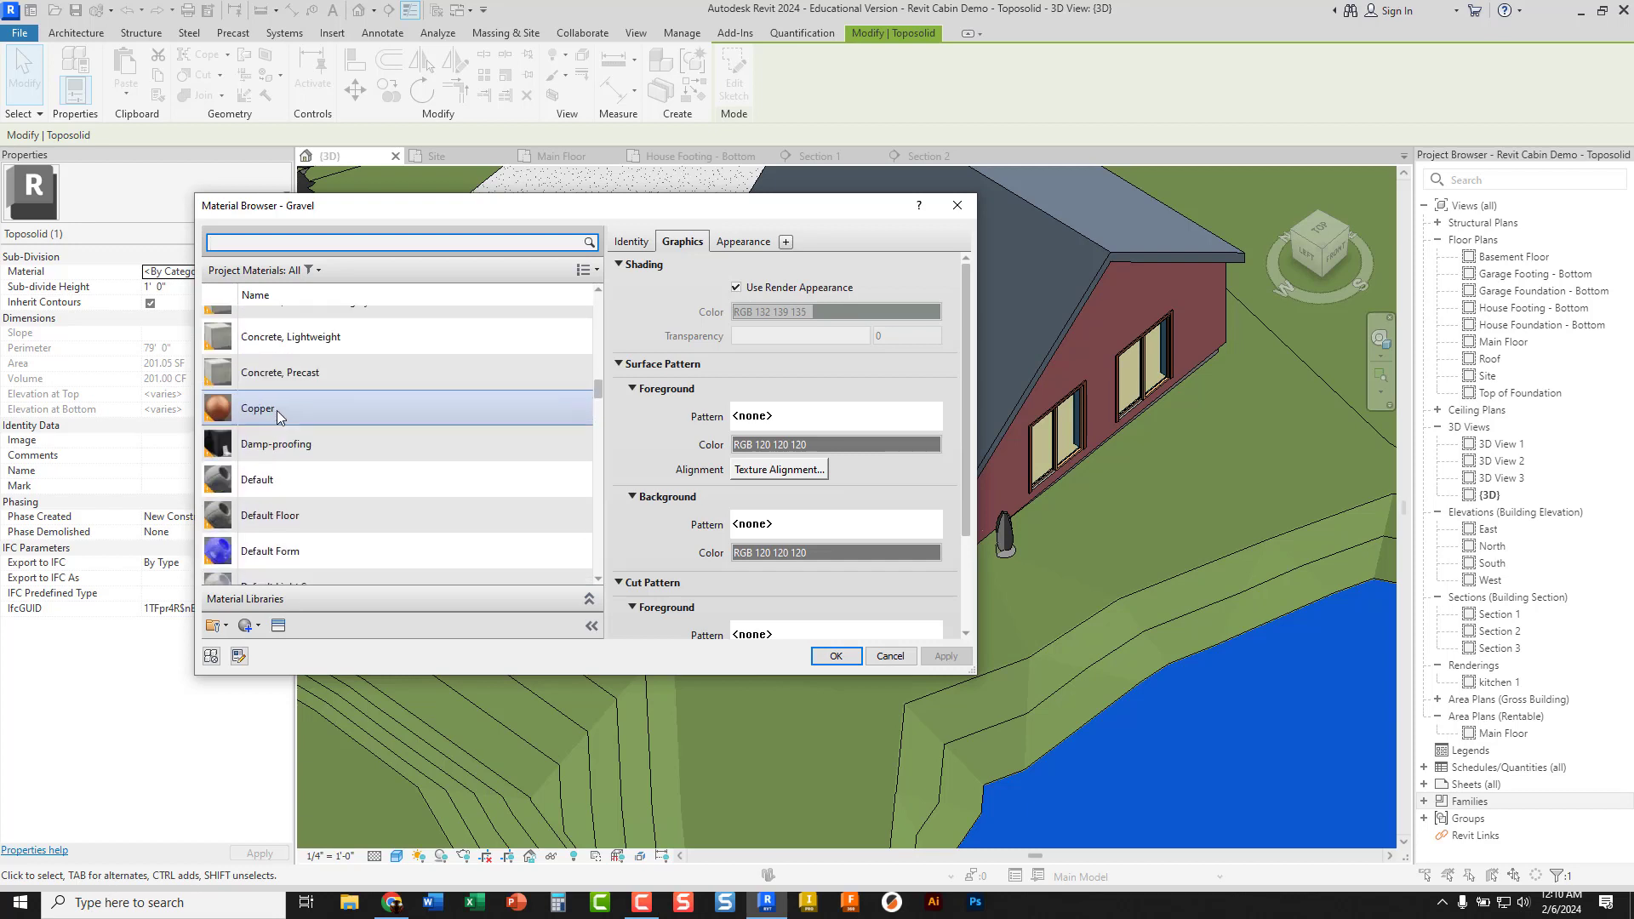
pyautogui.scroll(1, 292, 380)
pyautogui.click(305, 405)
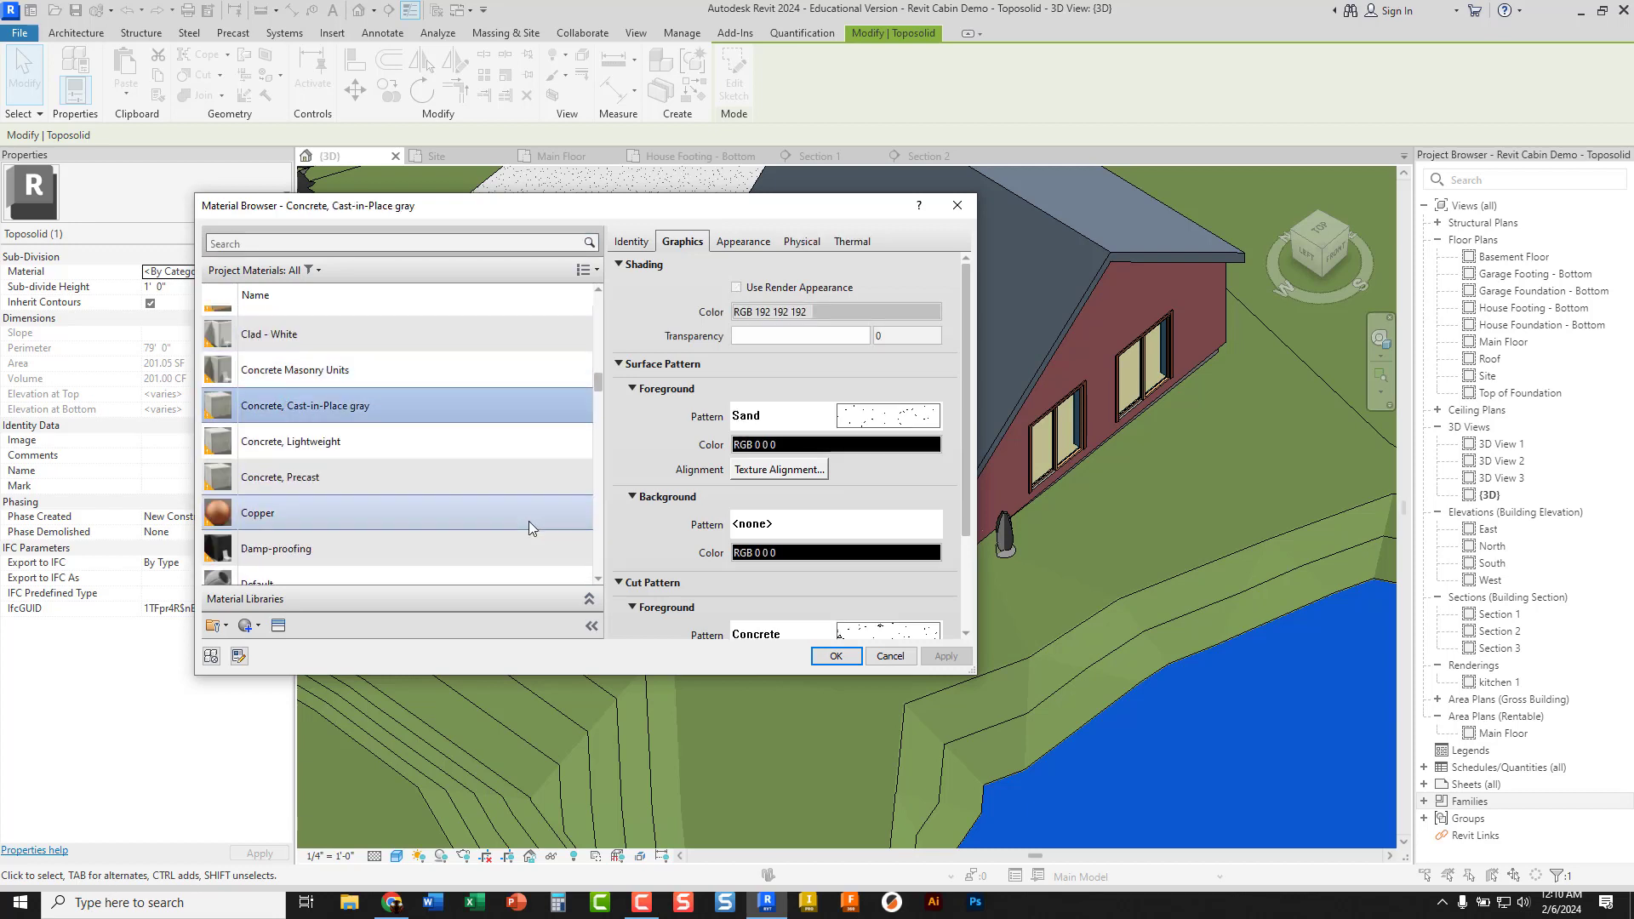
pyautogui.click(831, 655)
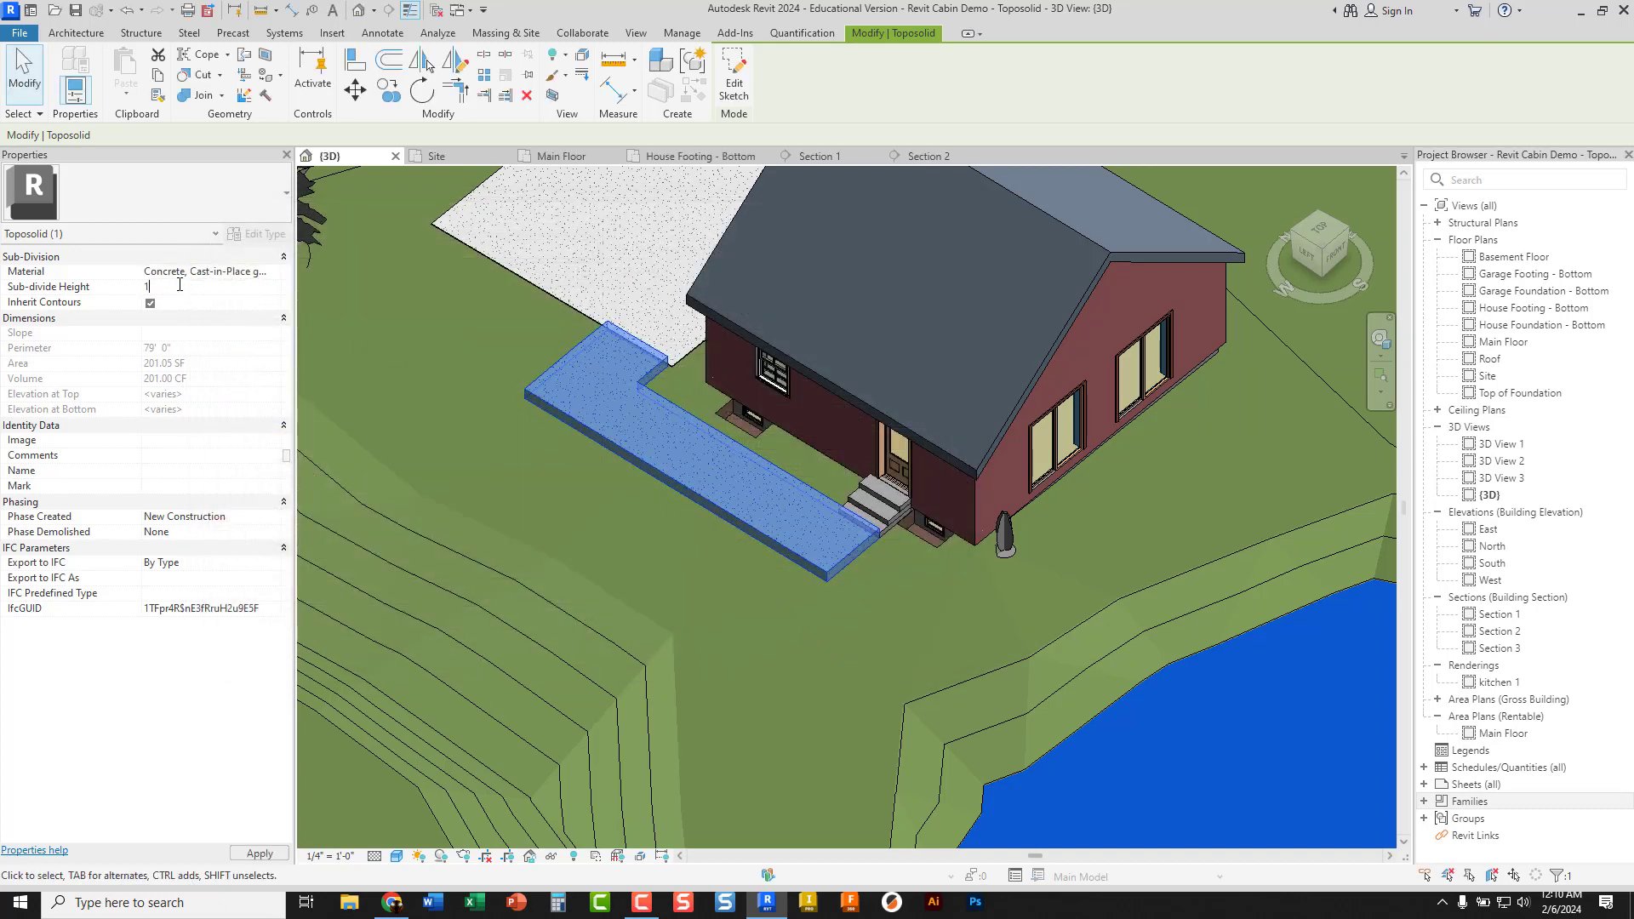
pyautogui.press('Return')
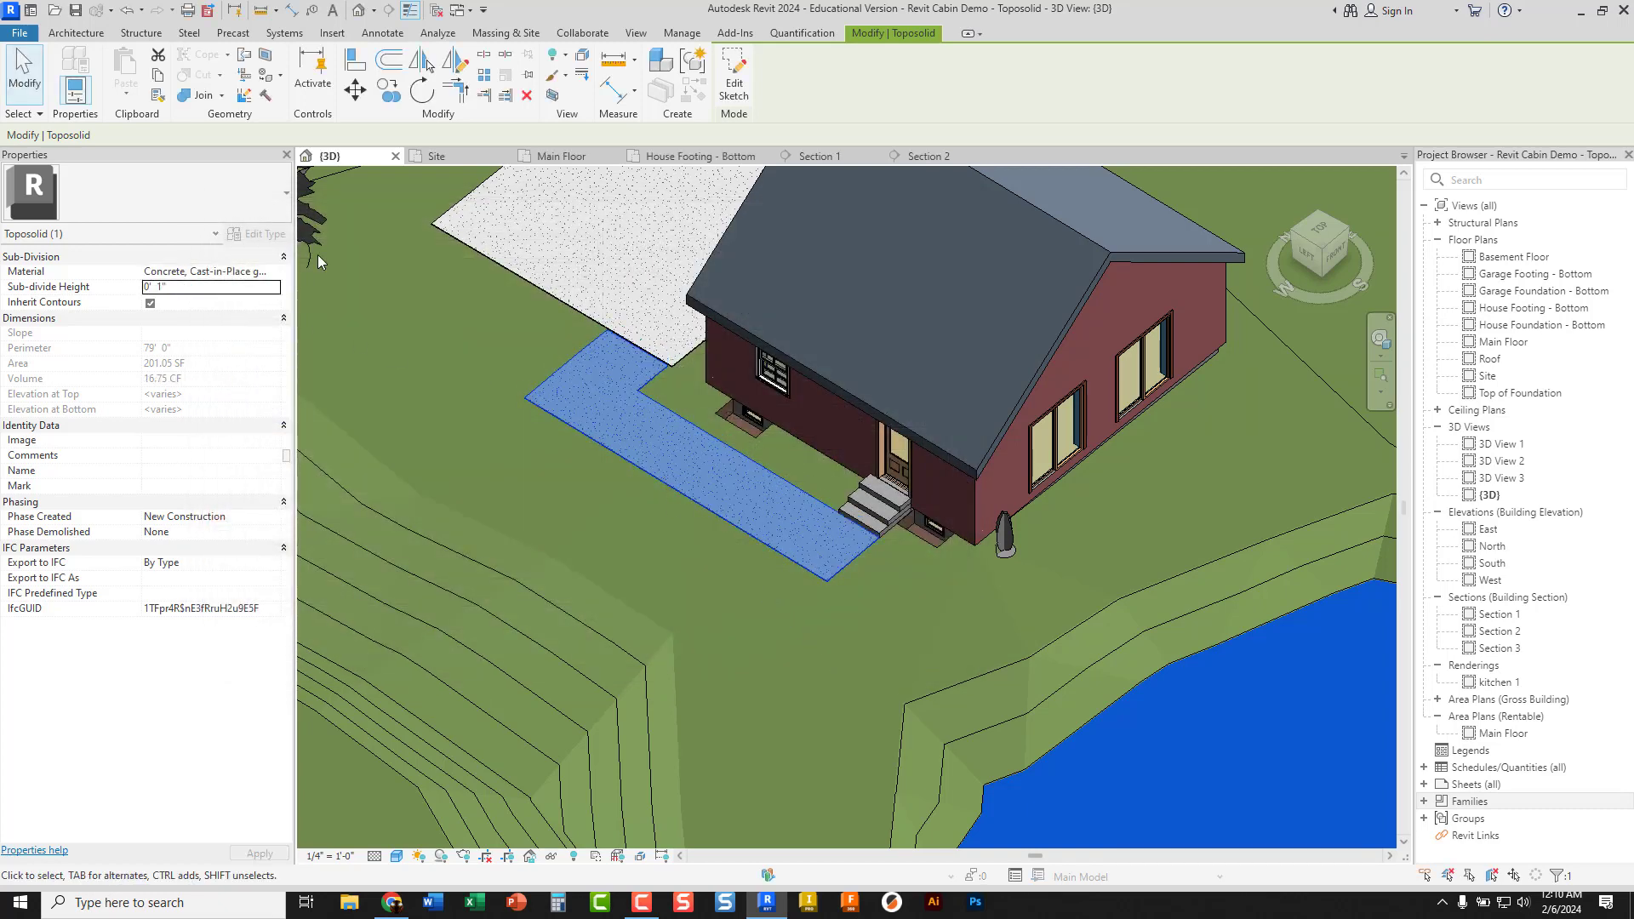
pyautogui.press('Escape')
# Zoom in on the path corner at the gravel driveway and select the path sub-division
pyautogui.scroll(5, 825, 539)
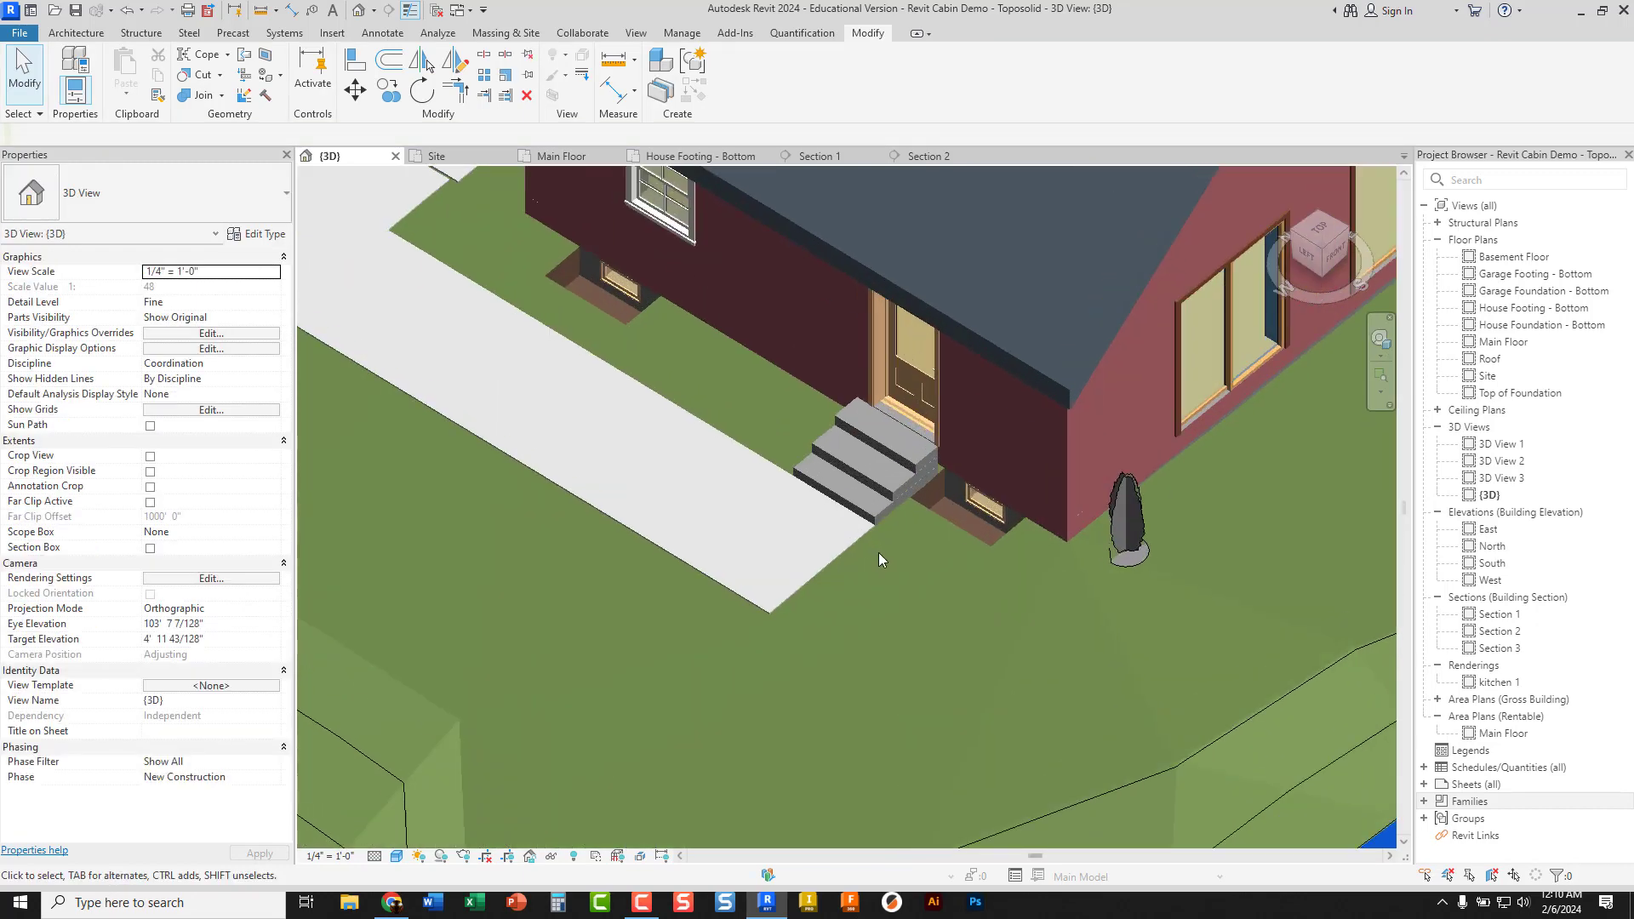
pyautogui.scroll(-3, 835, 584)
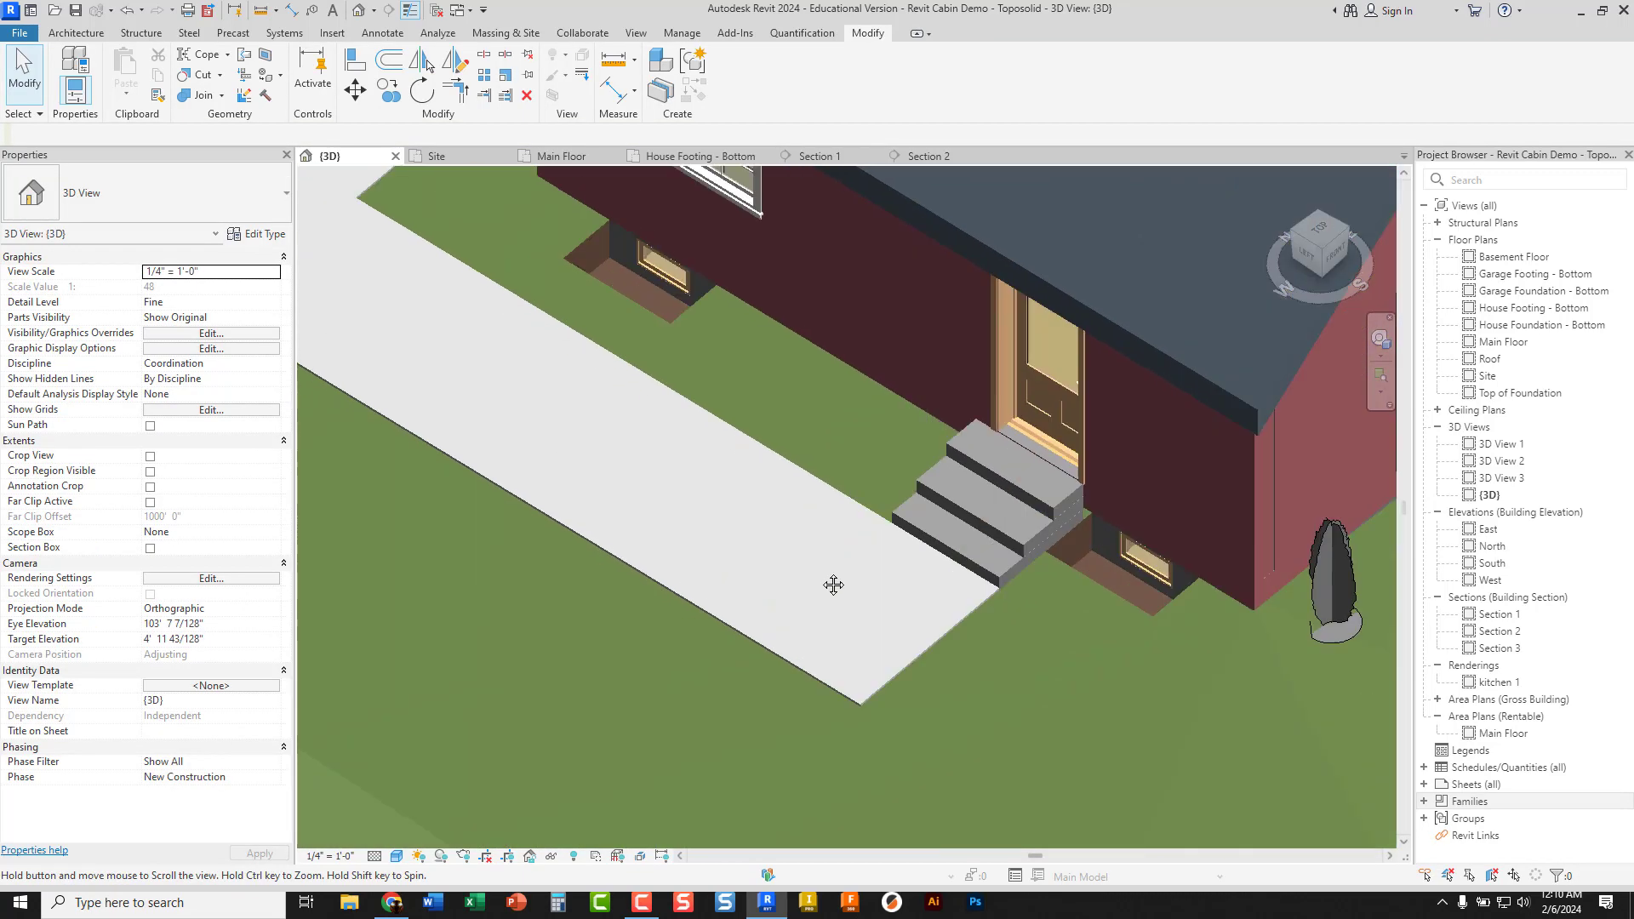
pyautogui.scroll(4, 646, 264)
pyautogui.moveTo(646, 264); pyautogui.dragTo(868, 582, button='middle')
pyautogui.scroll(2, 868, 582)
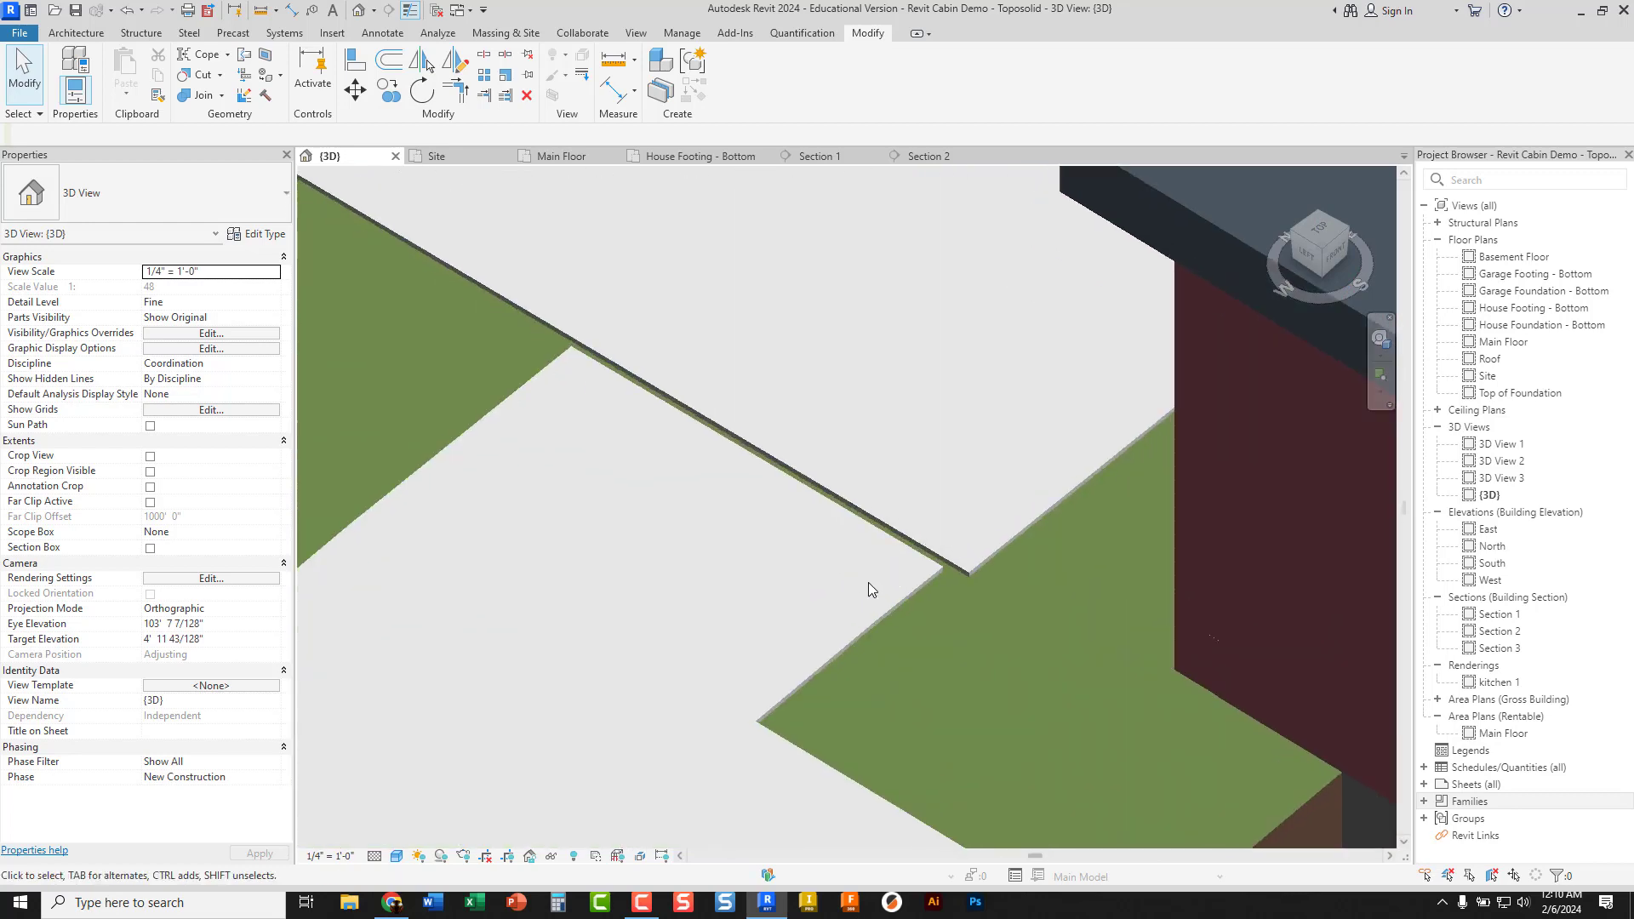
pyautogui.scroll(3, 909, 593)
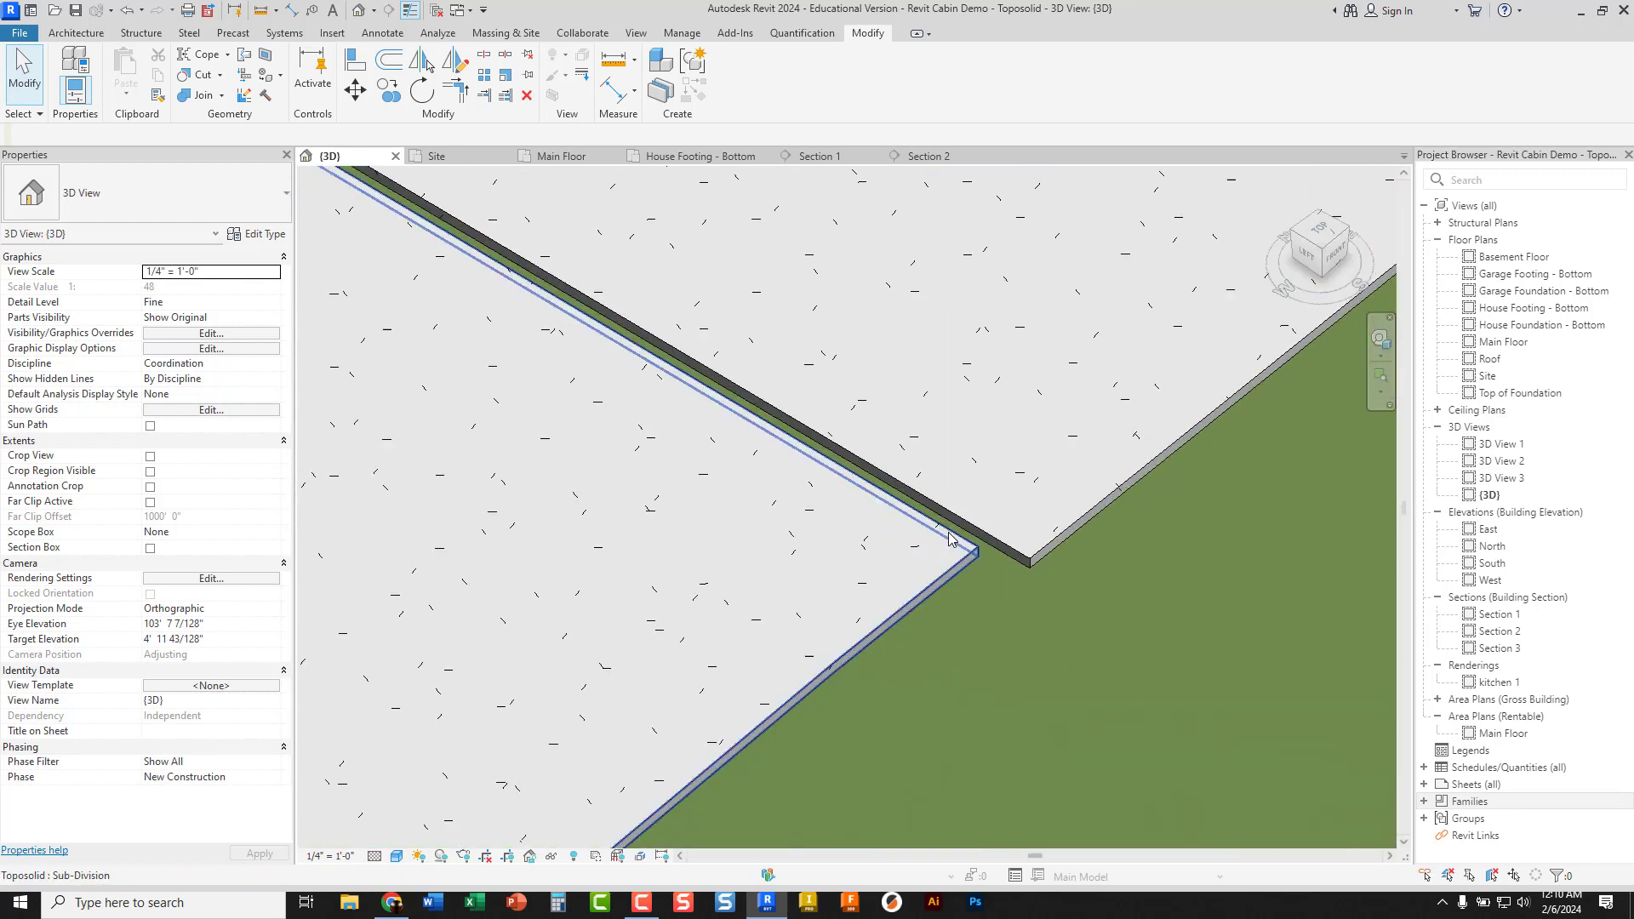
pyautogui.click(938, 579)
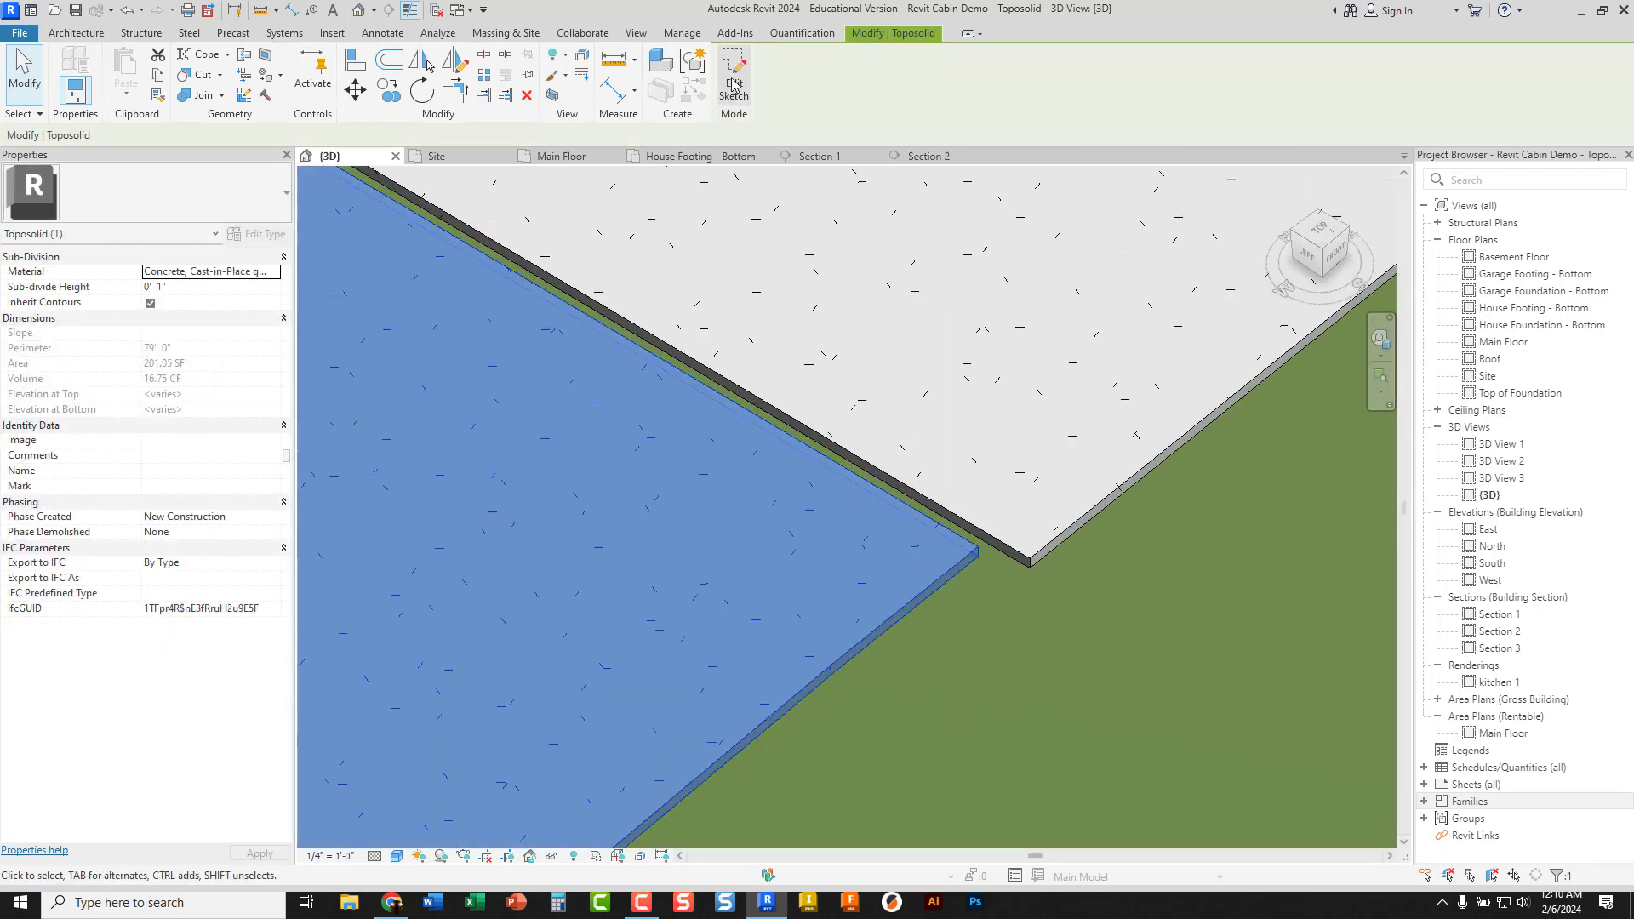
# Edit the path sketch so its top edge sits flush against the driveway edge
pyautogui.click(732, 85)
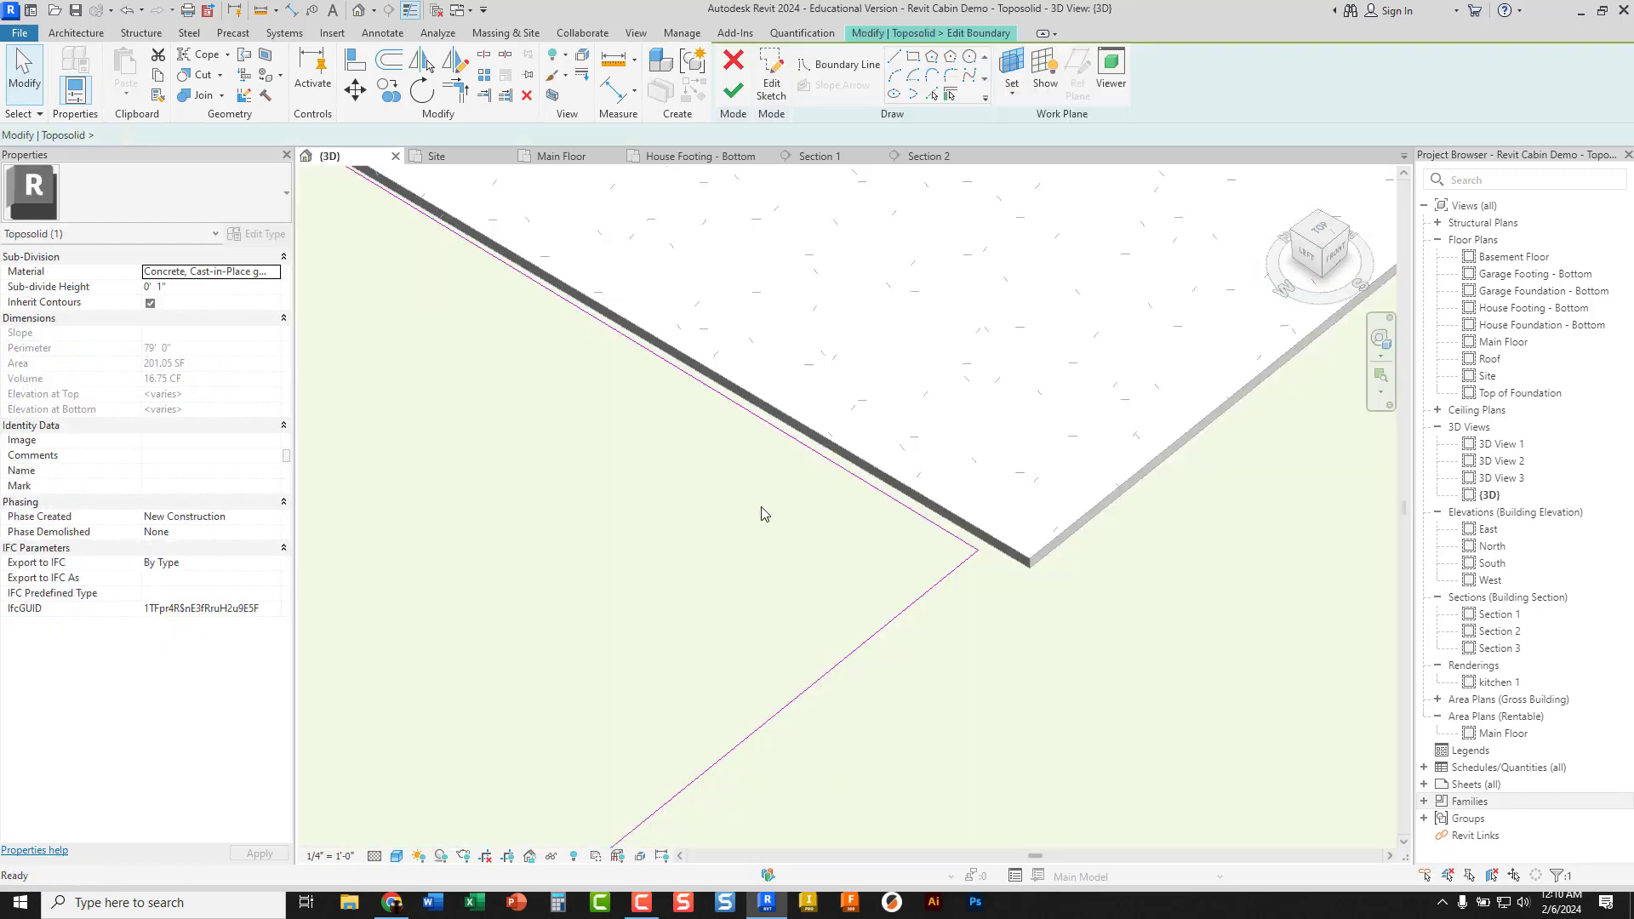
pyautogui.click(939, 596)
pyautogui.moveTo(942, 595); pyautogui.dragTo(960, 618)
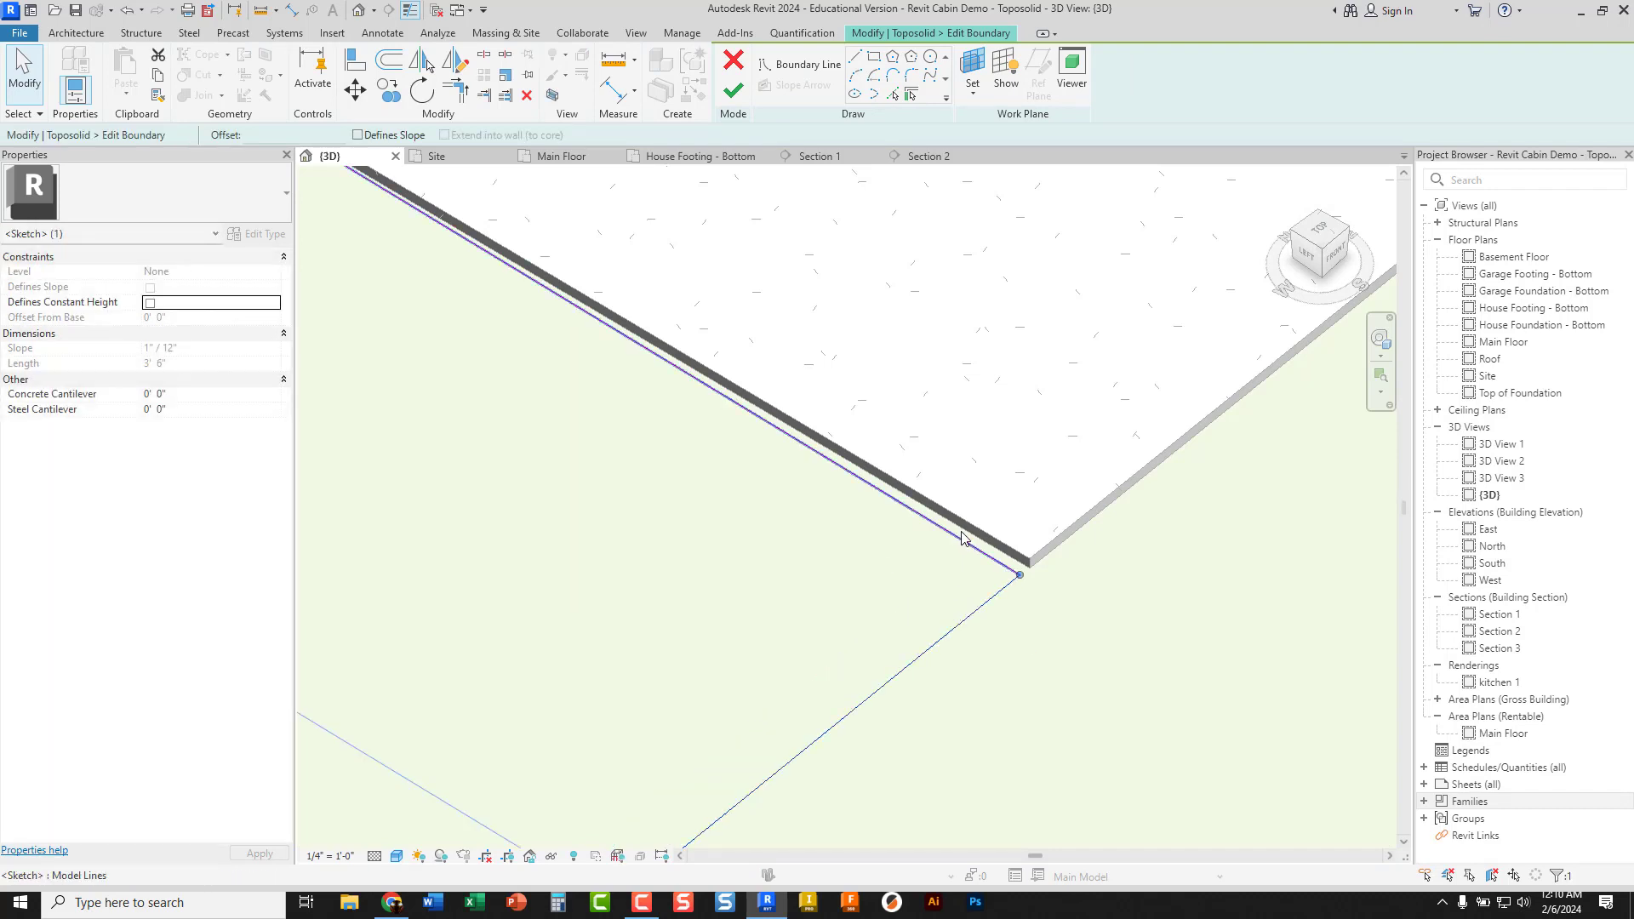
pyautogui.click(968, 541)
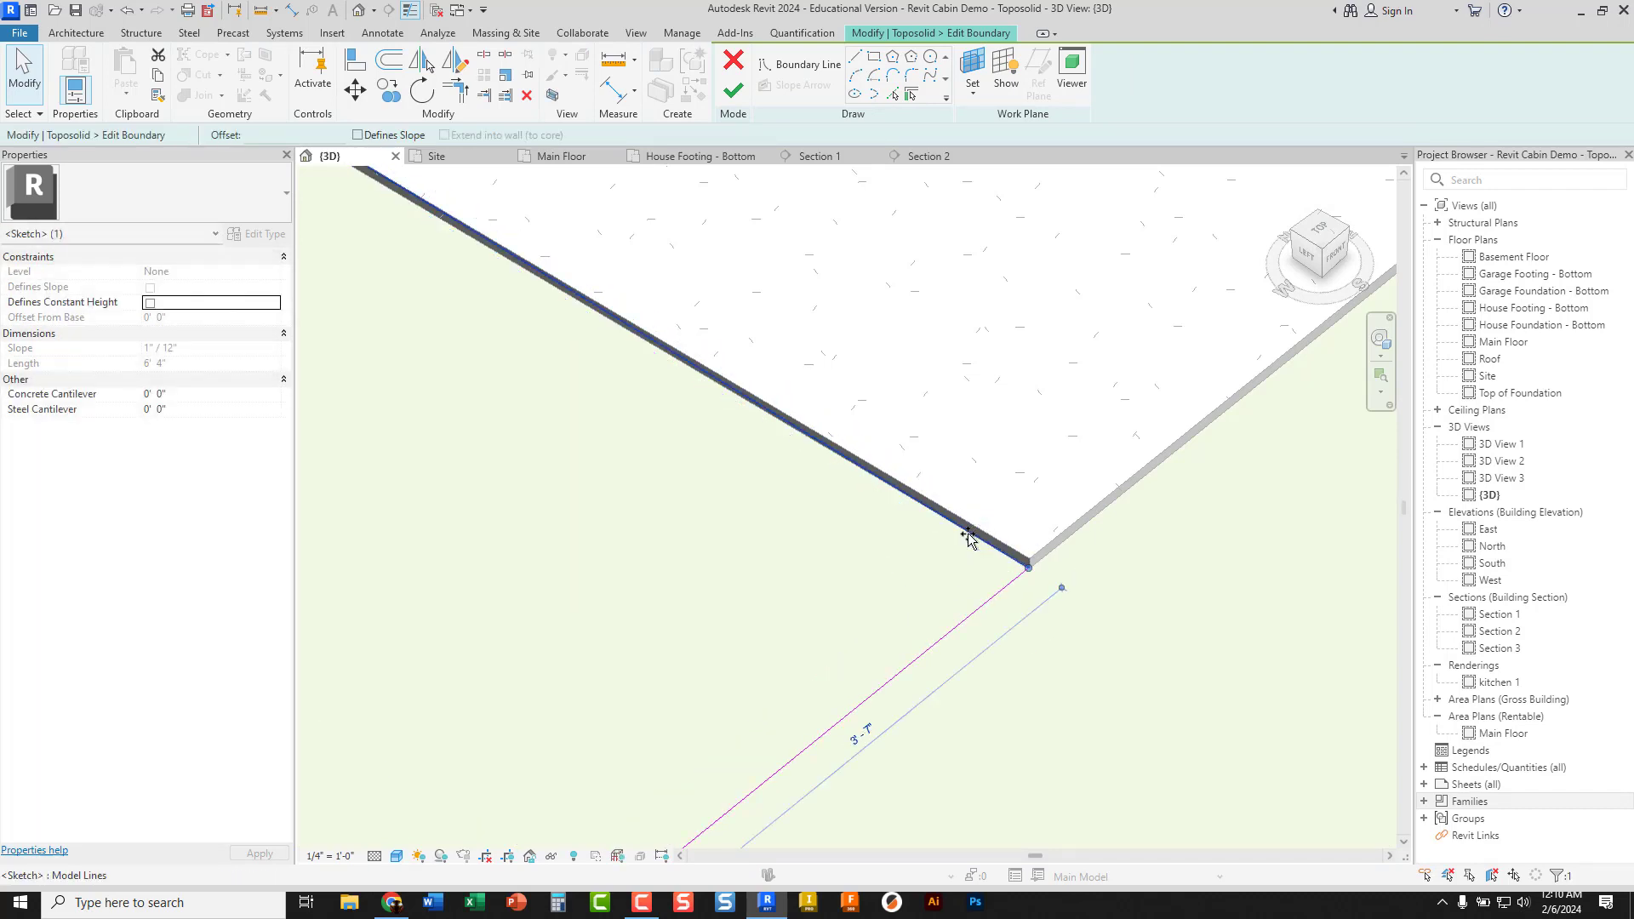
pyautogui.click(734, 88)
pyautogui.press('Escape')
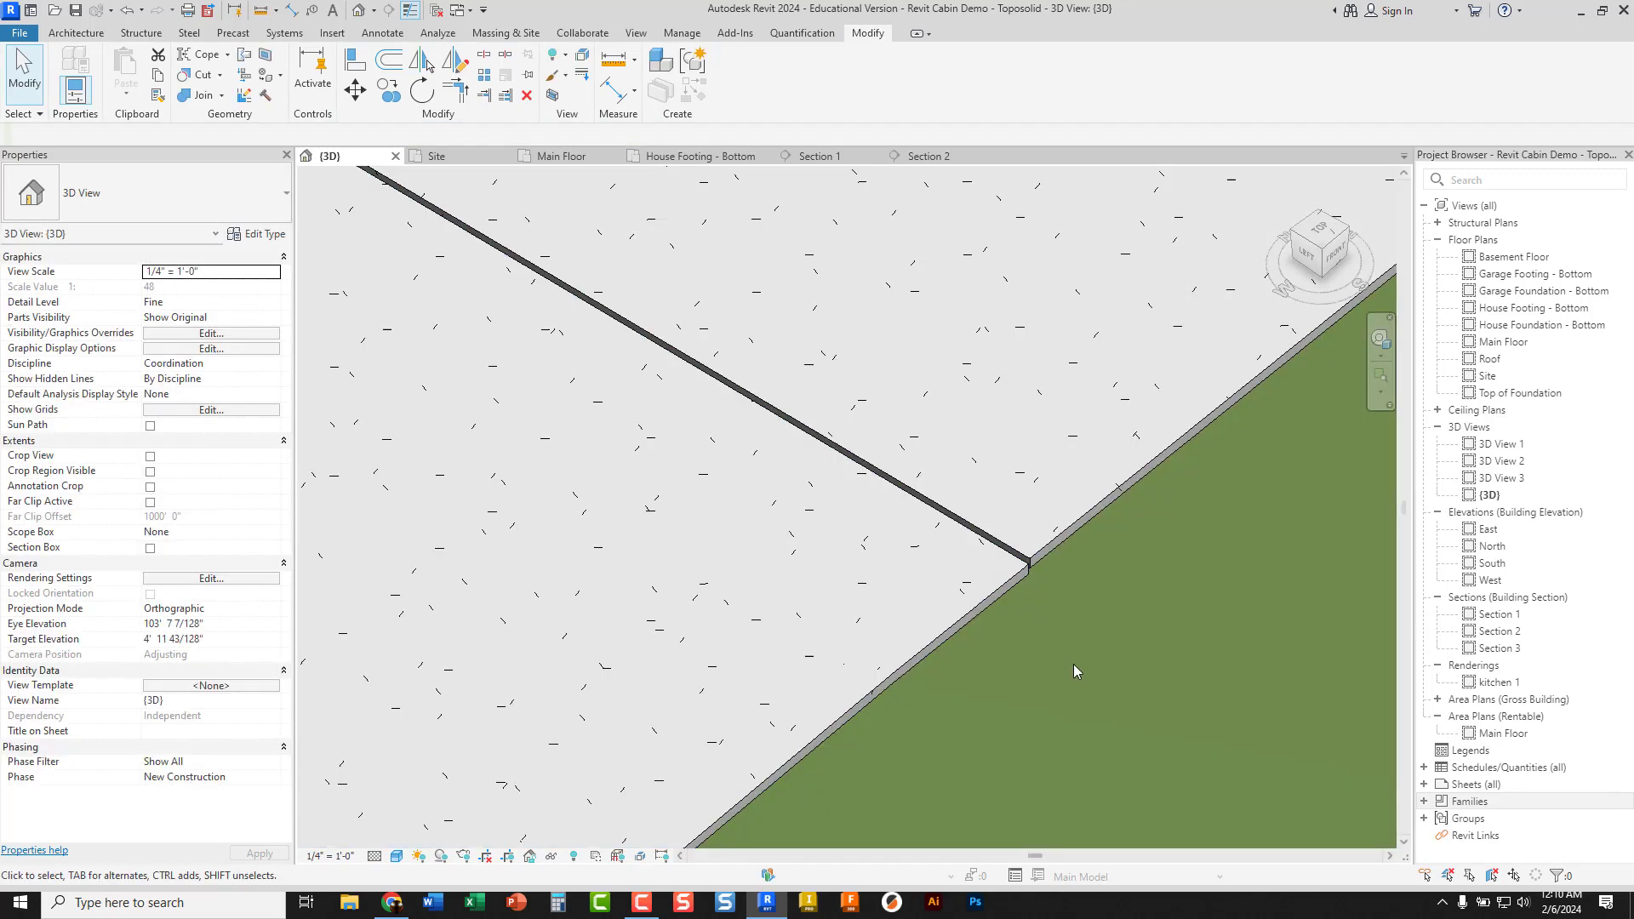
# Orbit and zoom out the 3D view to take in the cabin, walkway, driveway, pond and trees
pyautogui.scroll(-3, 1071, 662)
pyautogui.scroll(-5, 1055, 680)
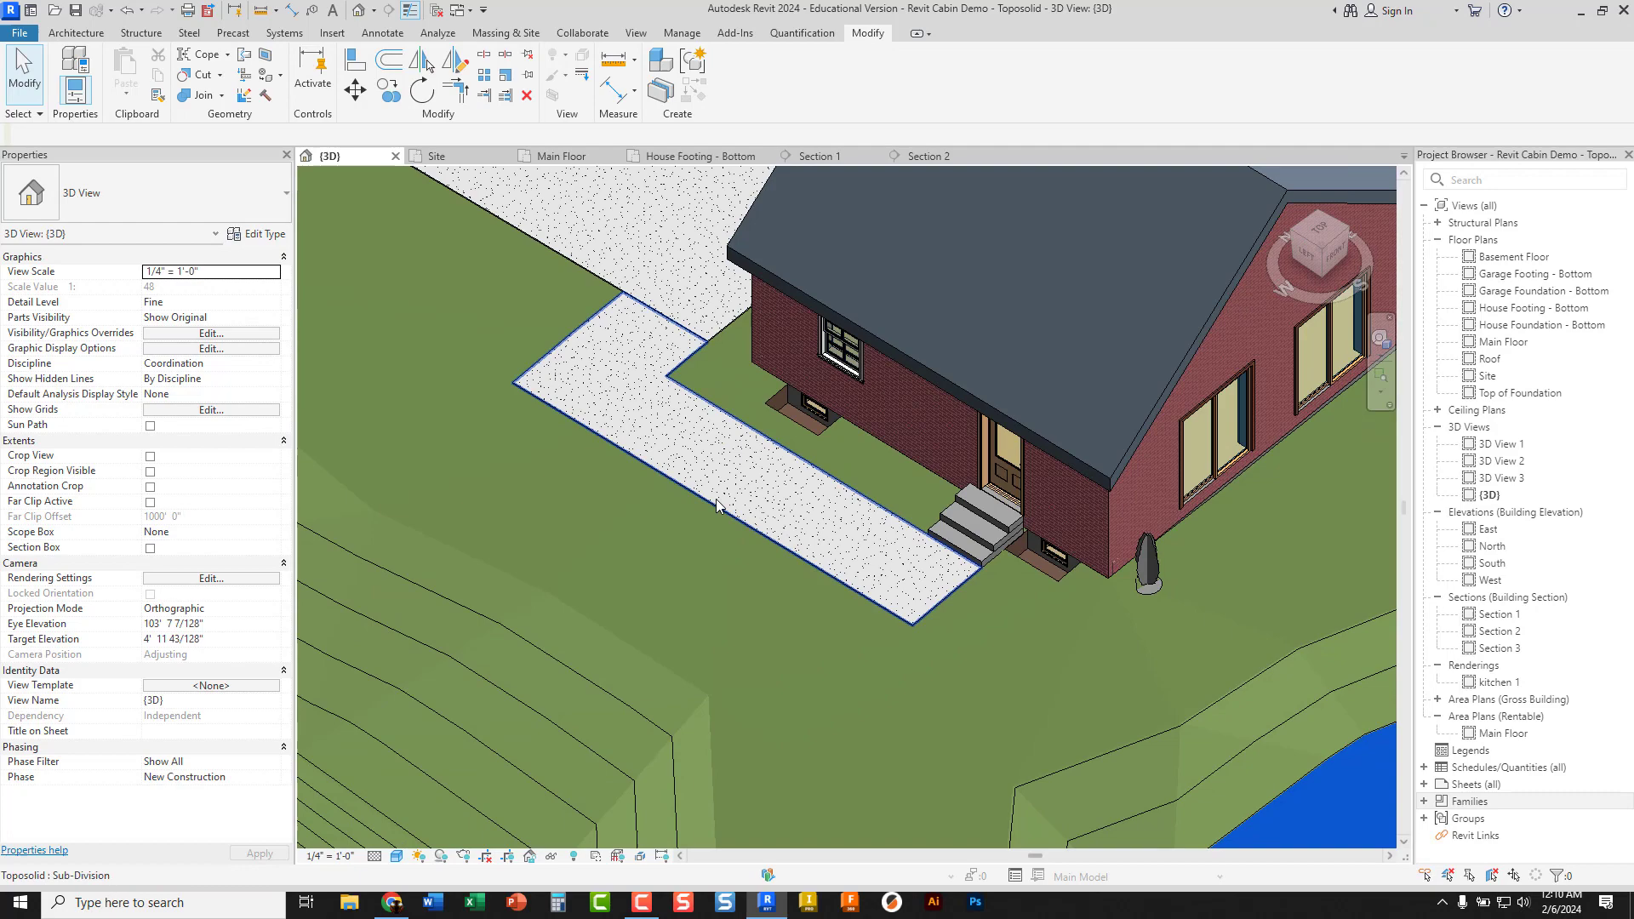
pyautogui.keyDown('shift'); pyautogui.moveTo(716, 506); pyautogui.dragTo(772, 525, button='middle'); pyautogui.keyUp('shift')
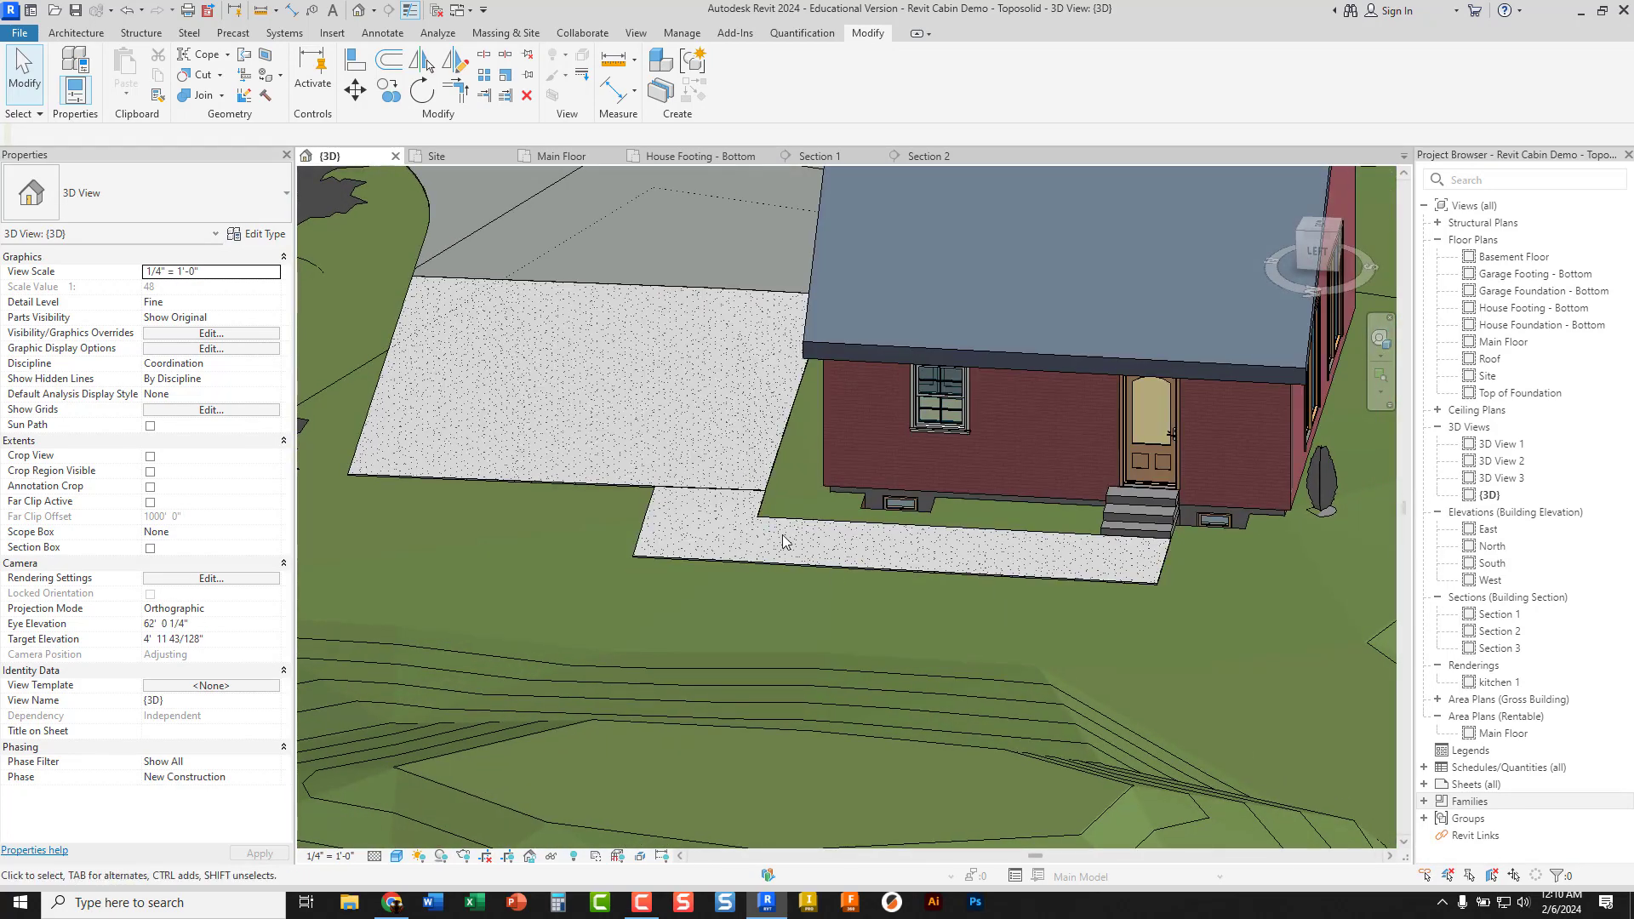
pyautogui.keyDown('shift'); pyautogui.moveTo(1125, 521); pyautogui.dragTo(865, 529, button='middle'); pyautogui.keyUp('shift')
pyautogui.scroll(-4, 1081, 518)
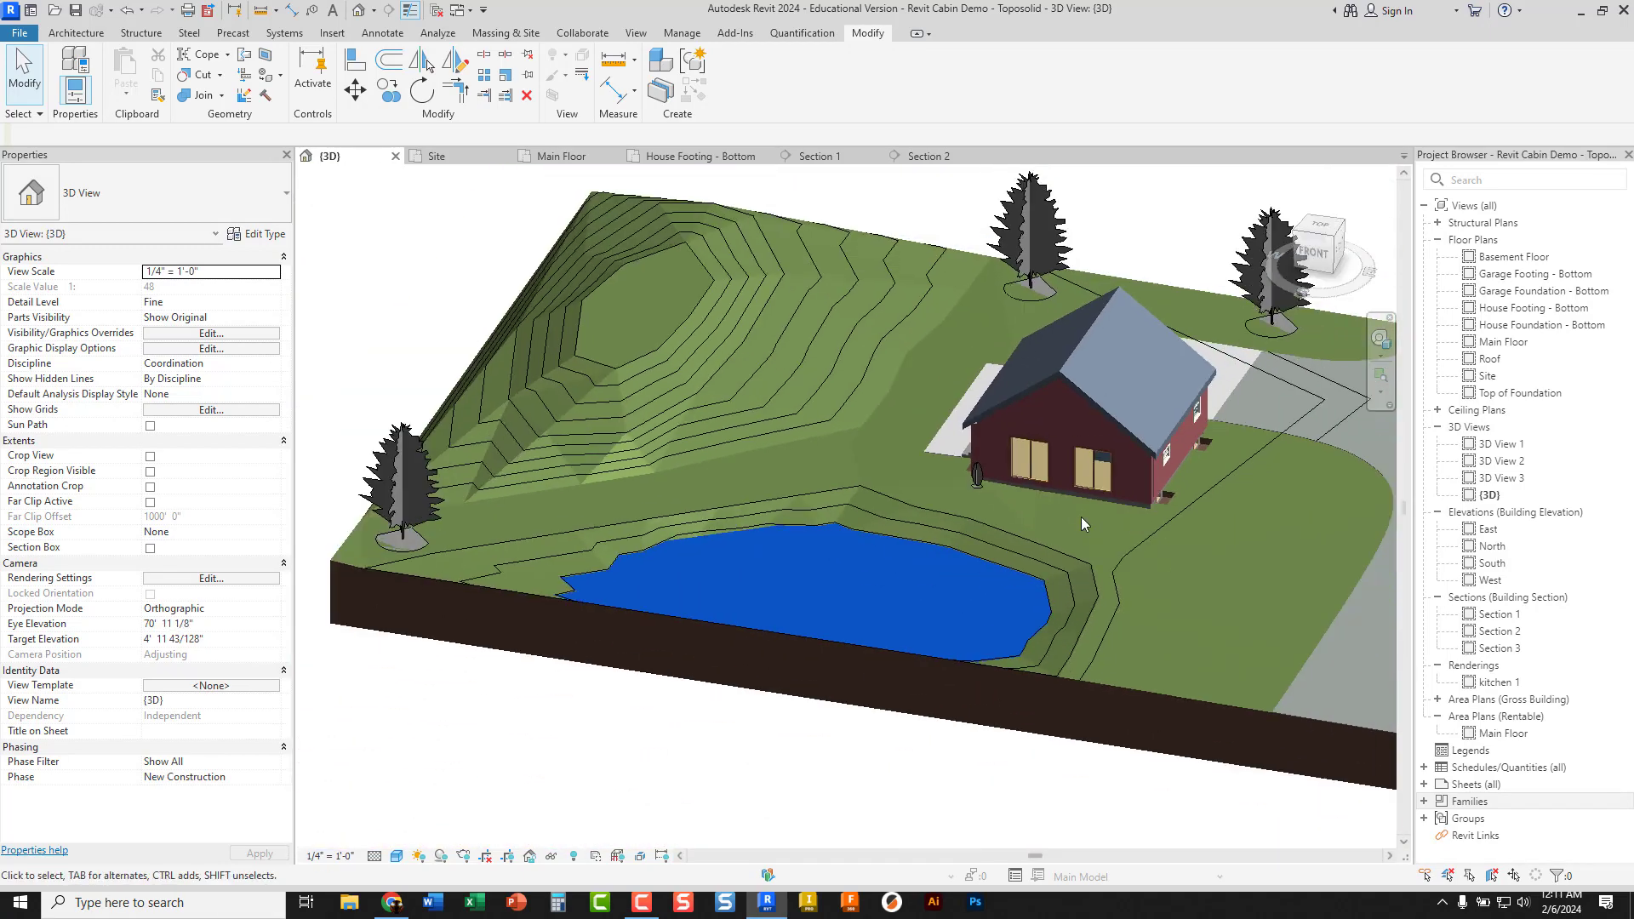
pyautogui.scroll(3, 1059, 521)
pyautogui.keyDown('shift'); pyautogui.moveTo(1059, 521); pyautogui.dragTo(790, 587, button='middle'); pyautogui.keyUp('shift')
pyautogui.scroll(-4, 793, 604)
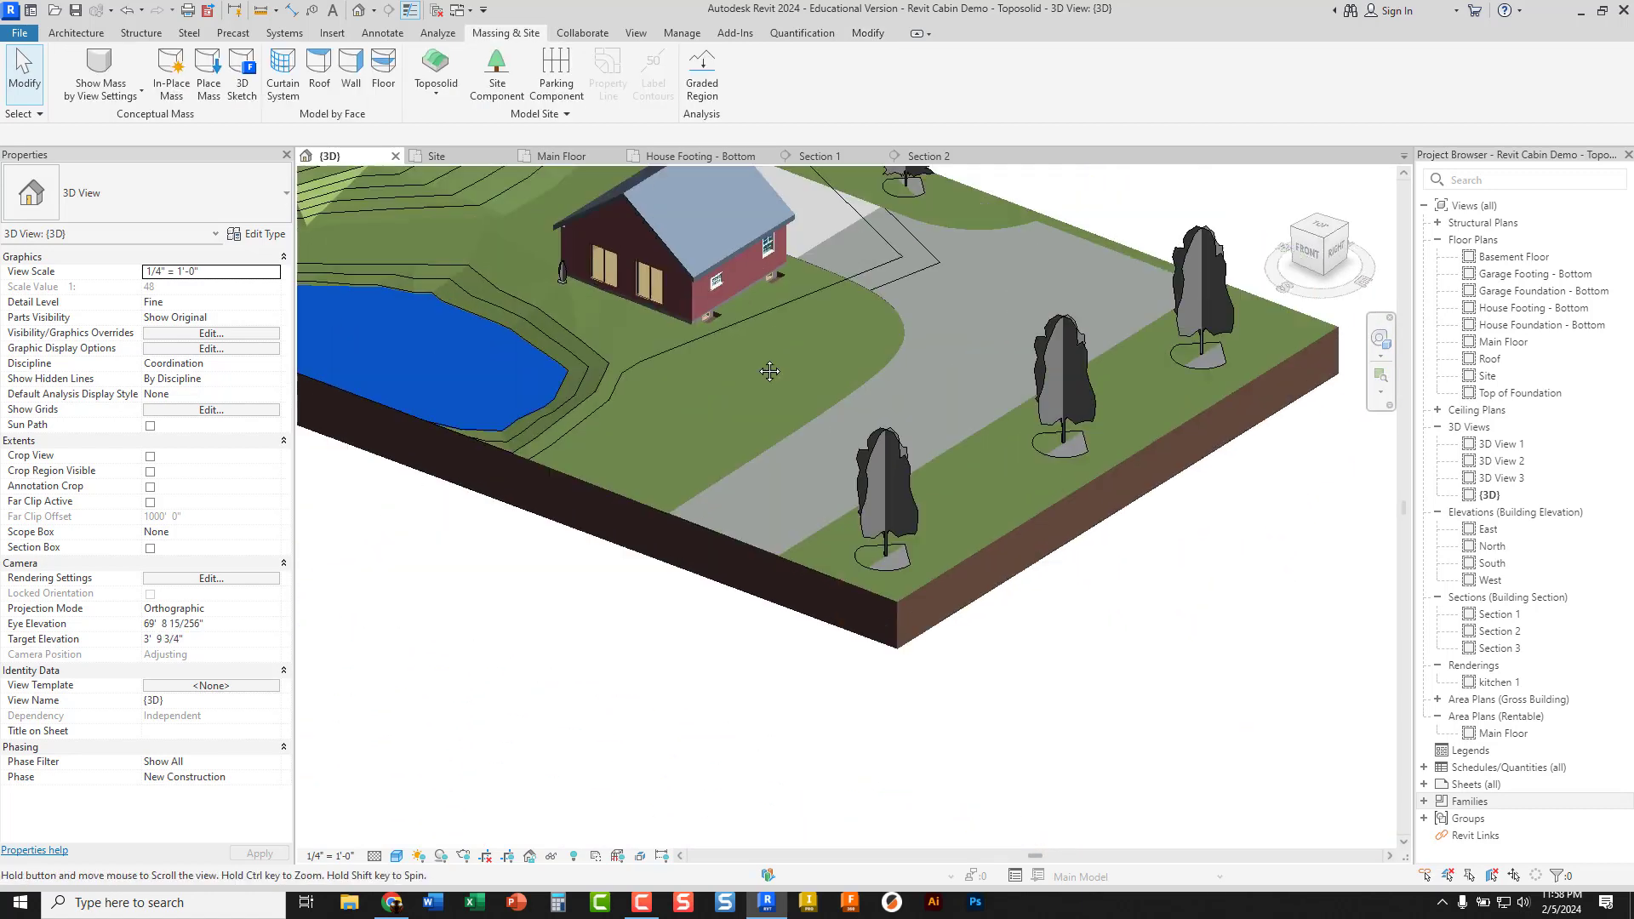
pyautogui.scroll(-3, 887, 498)
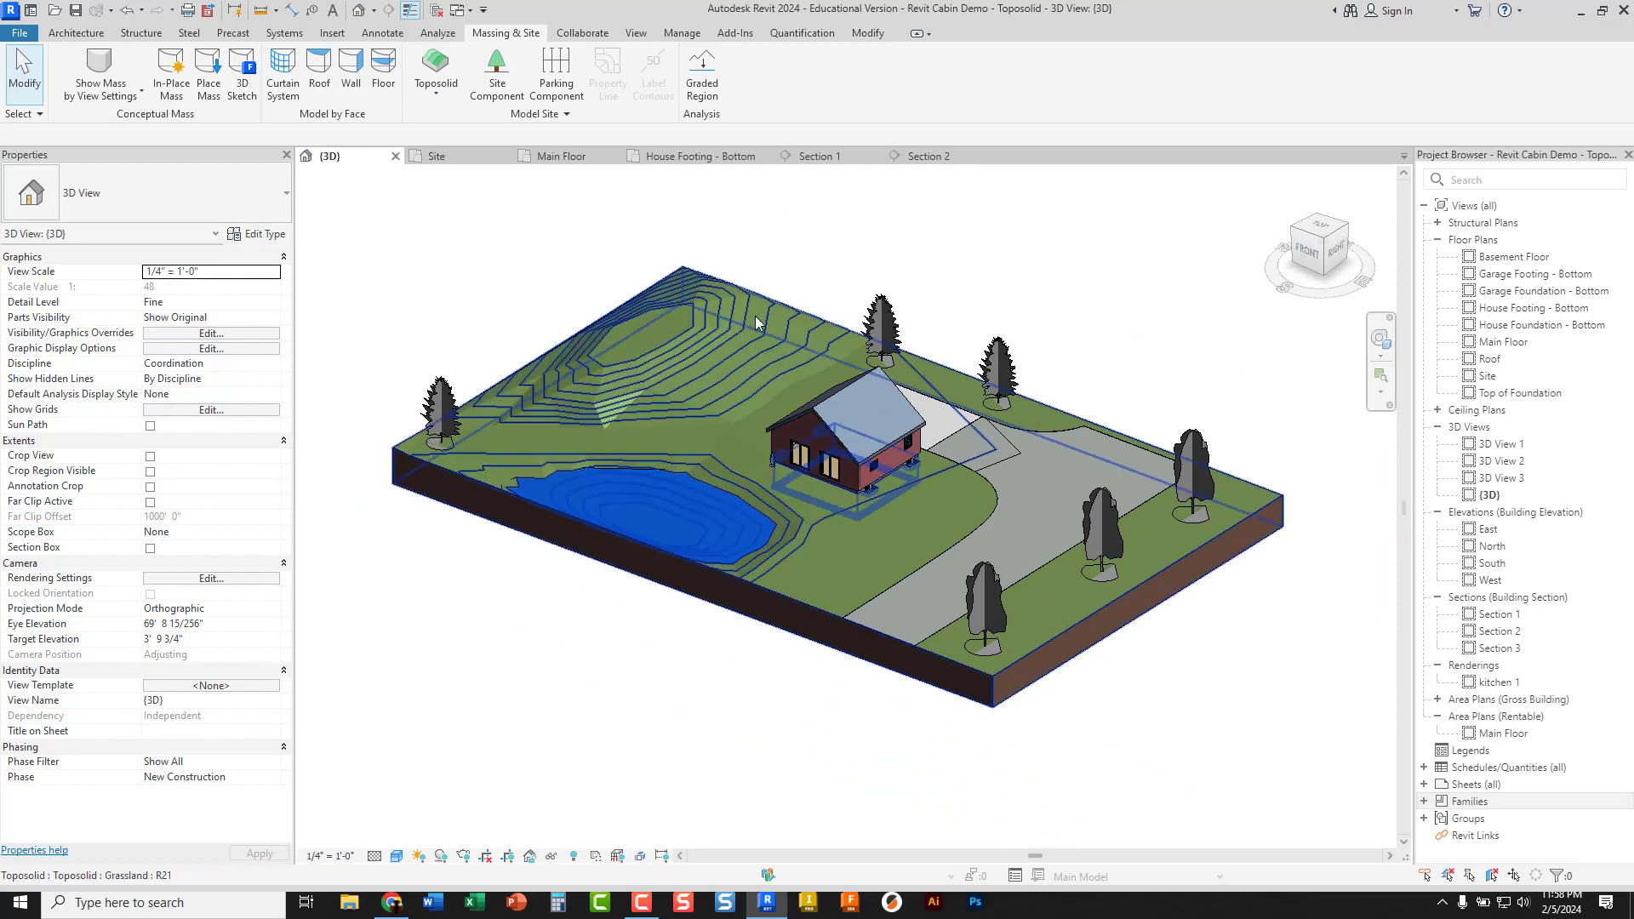
pyautogui.scroll(5, 824, 483)
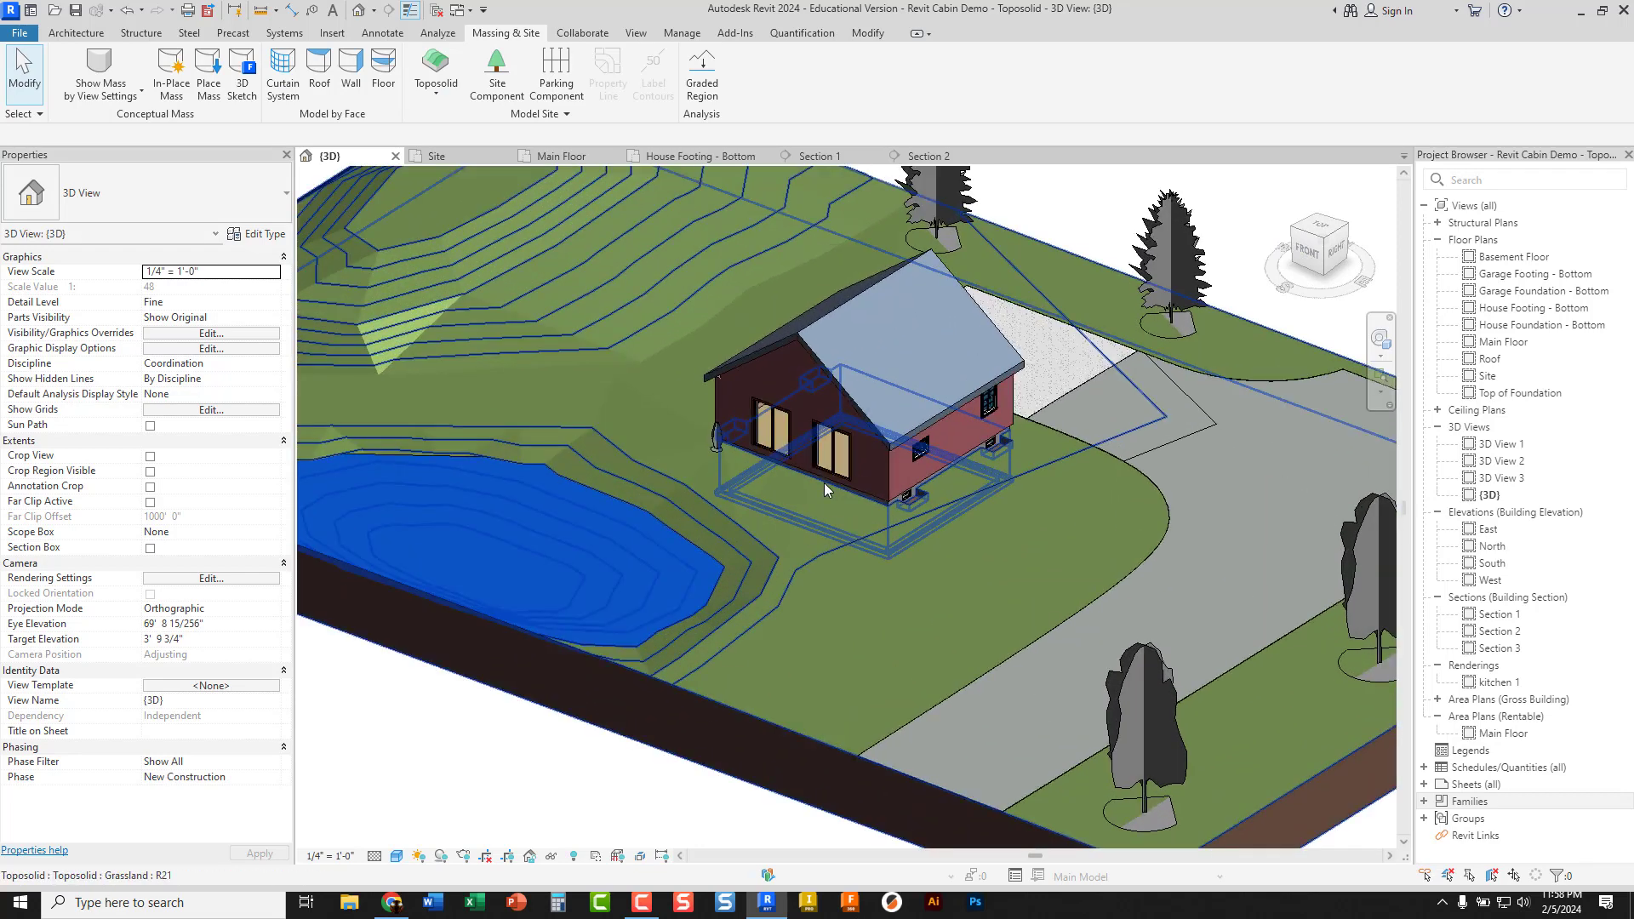
pyautogui.scroll(-5, 694, 398)
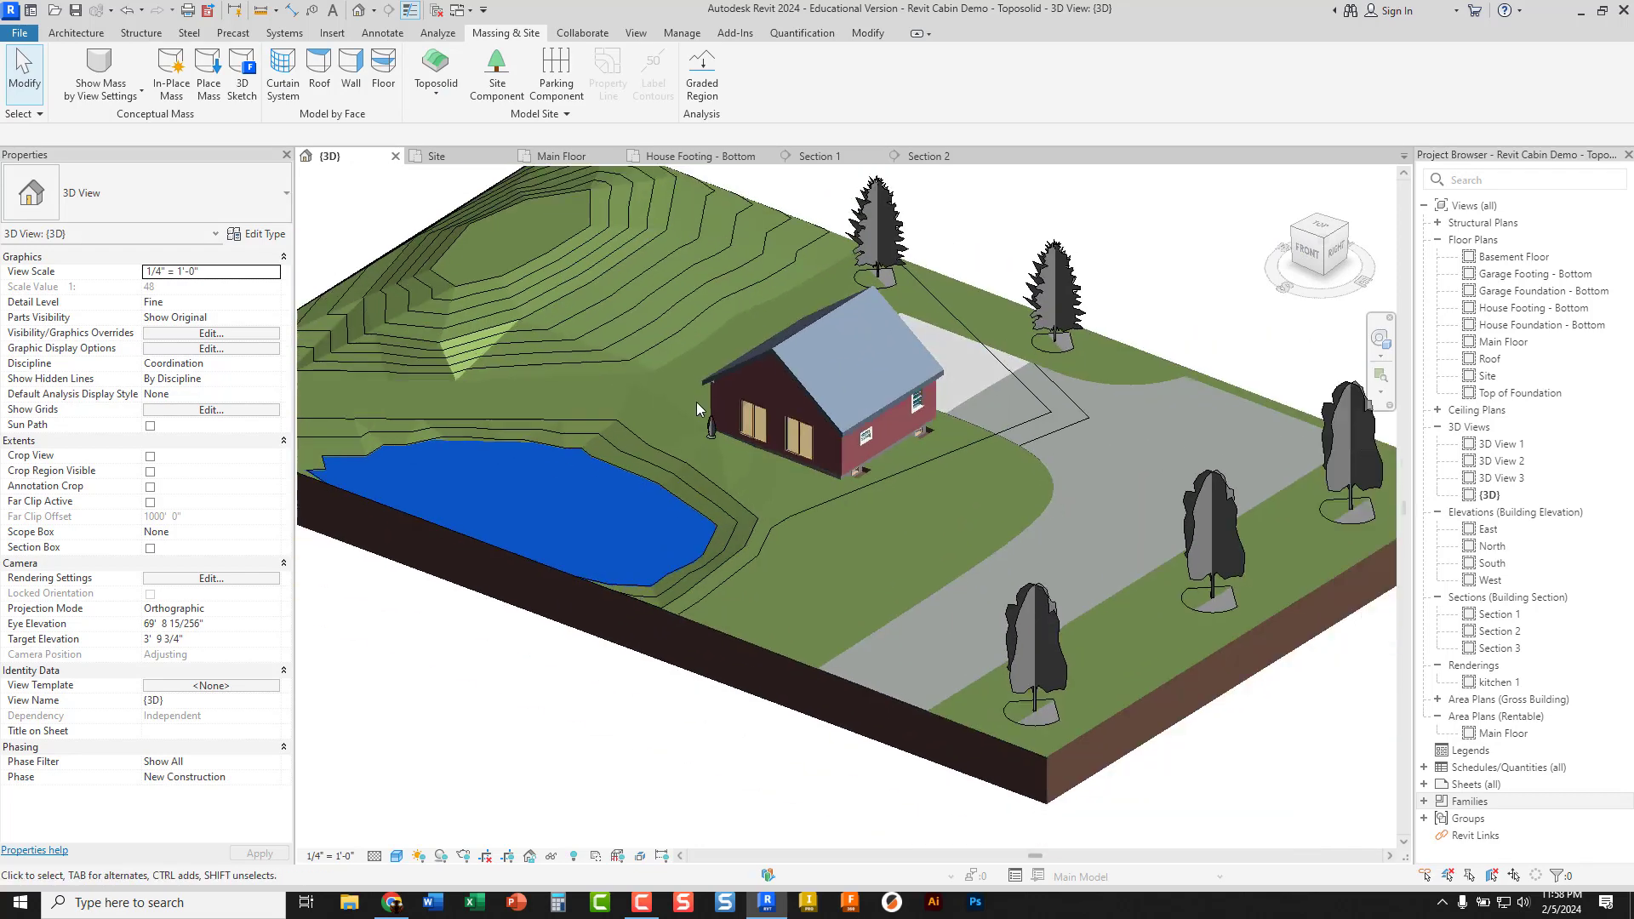